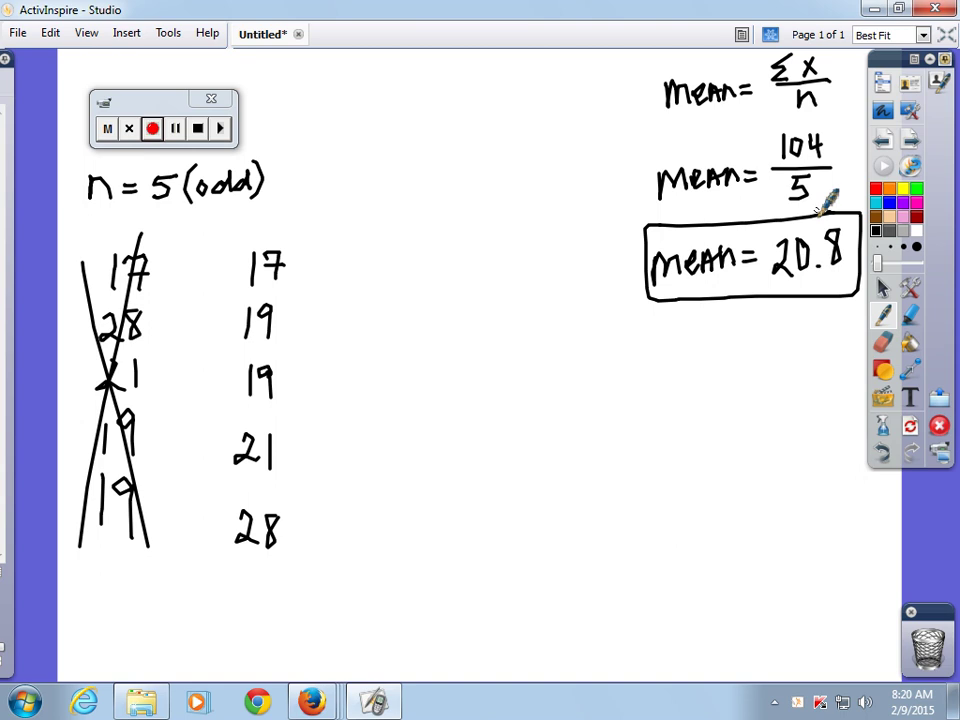
- Handwrite "Median =" below the mean result and draw a box around it
{"action": "mouse_move", "coordinate": [659, 366]}
{"action": "left_mouse_down"}
{"action": "mouse_move", "coordinate": [670, 350]}
{"action": "mouse_move", "coordinate": [699, 349]}
{"action": "mouse_move", "coordinate": [713, 336]}
{"action": "mouse_move", "coordinate": [744, 352]}
{"action": "mouse_move", "coordinate": [772, 343]}
{"action": "left_mouse_up"}
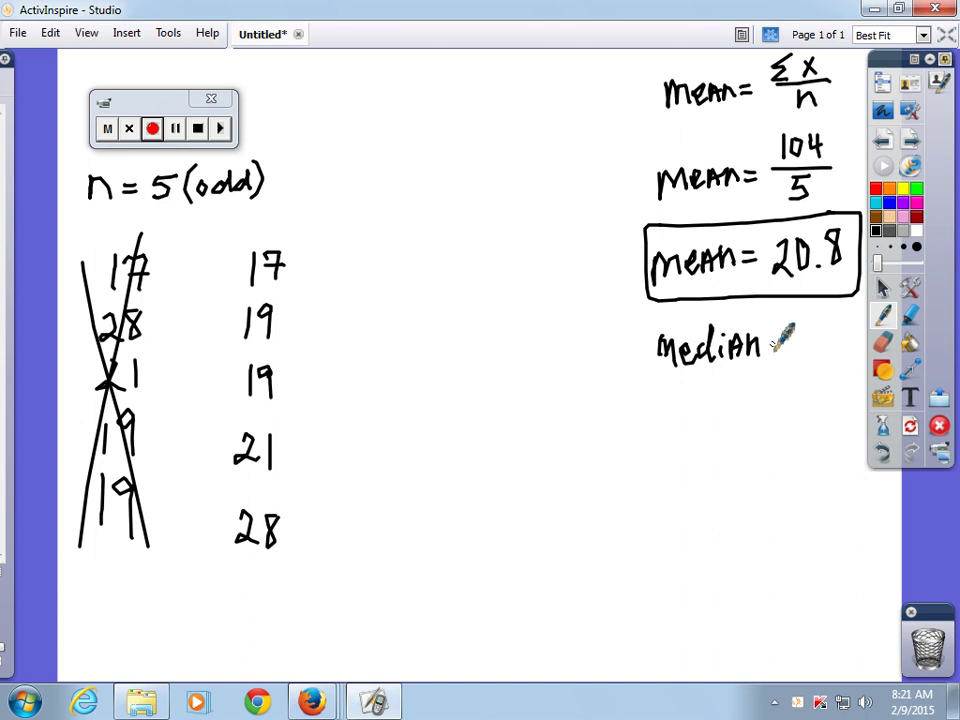
{"action": "mouse_move", "coordinate": [648, 298]}
{"action": "left_mouse_down"}
{"action": "mouse_move", "coordinate": [651, 327]}
{"action": "mouse_move", "coordinate": [746, 387]}
{"action": "mouse_move", "coordinate": [849, 388]}
{"action": "mouse_move", "coordinate": [853, 300]}
{"action": "left_mouse_up"}
{"action": "left_click_drag", "start_coordinate": [769, 339], "coordinate": [782, 337]}
{"action": "left_click_drag", "start_coordinate": [770, 349], "coordinate": [785, 347]}
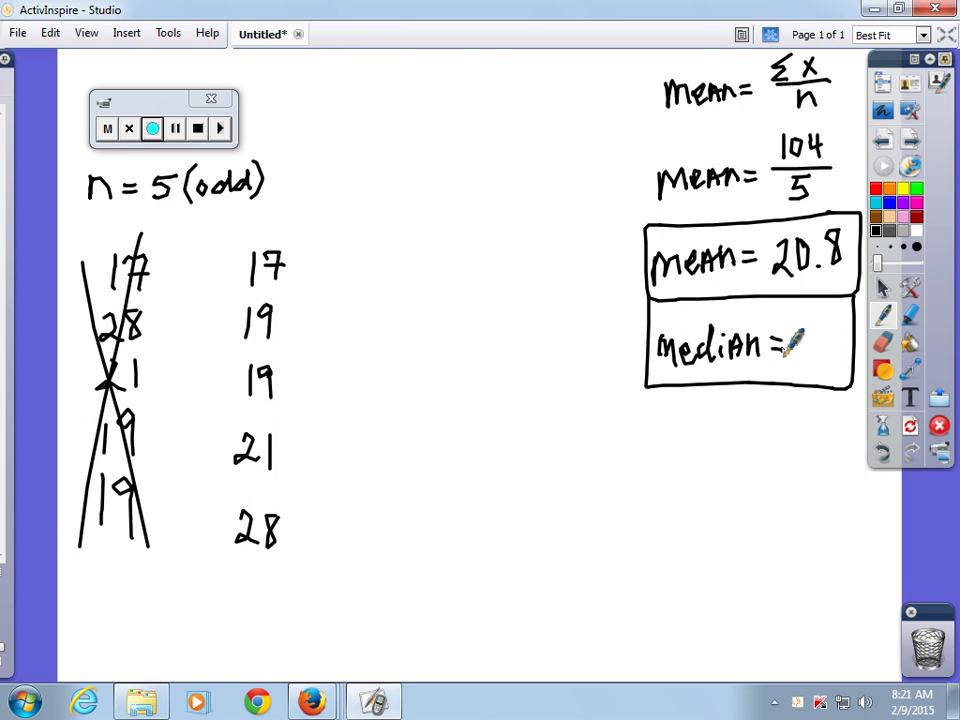
- Note "odd=middle" under the median label, circle the middle 19 in the sorted list and write 19 as the median
{"action": "left_click_drag", "start_coordinate": [668, 377], "coordinate": [772, 376]}
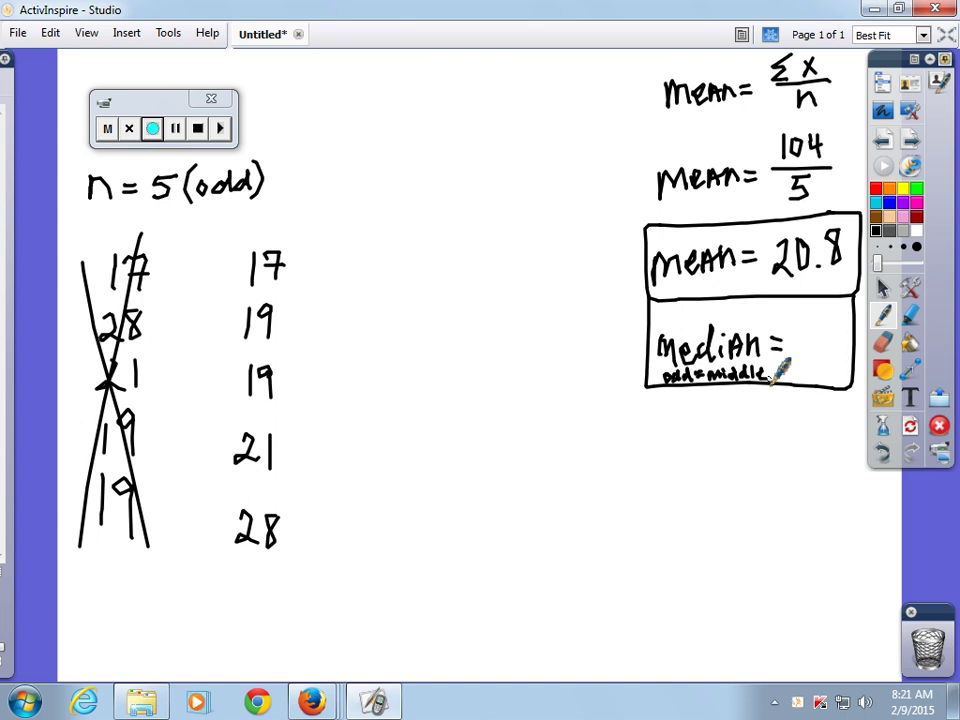
{"action": "mouse_move", "coordinate": [250, 352]}
{"action": "left_mouse_down"}
{"action": "mouse_move", "coordinate": [280, 405]}
{"action": "mouse_move", "coordinate": [244, 360]}
{"action": "left_mouse_up"}
{"action": "mouse_move", "coordinate": [808, 318]}
{"action": "left_mouse_down"}
{"action": "mouse_move", "coordinate": [808, 366]}
{"action": "mouse_move", "coordinate": [833, 332]}
{"action": "mouse_move", "coordinate": [832, 362]}
{"action": "left_mouse_up"}
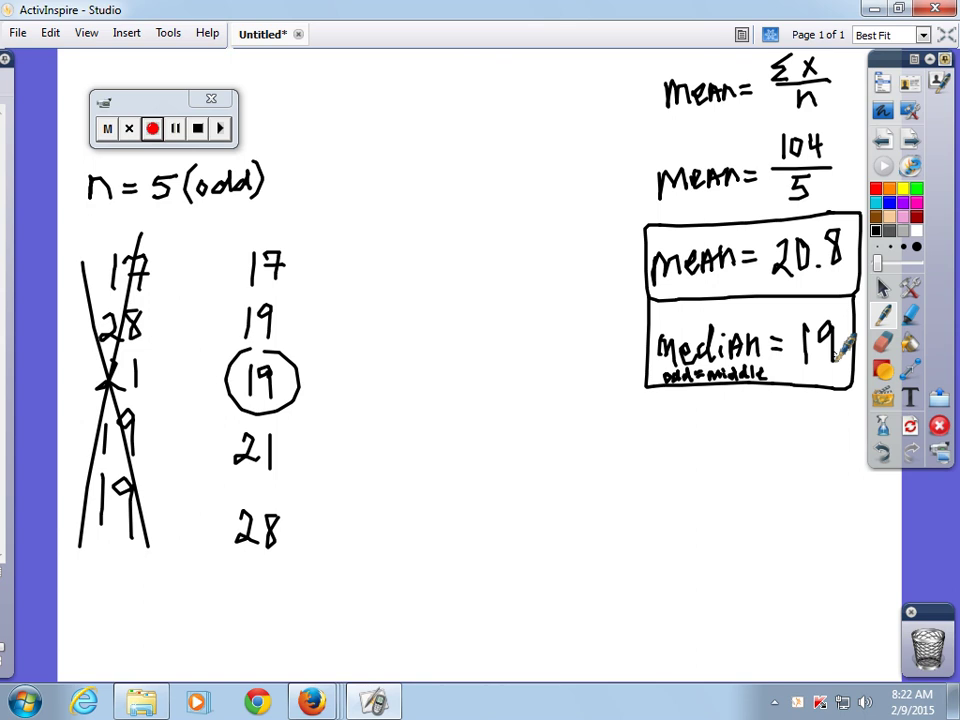
- Write a boxed "mode" entry below the median, with "most" beneath it, "mo" underlined in both words, and "= 19"
{"action": "mouse_move", "coordinate": [658, 458]}
{"action": "left_mouse_down"}
{"action": "mouse_move", "coordinate": [688, 428]}
{"action": "mouse_move", "coordinate": [716, 436]}
{"action": "mouse_move", "coordinate": [726, 428]}
{"action": "mouse_move", "coordinate": [750, 448]}
{"action": "left_mouse_up"}
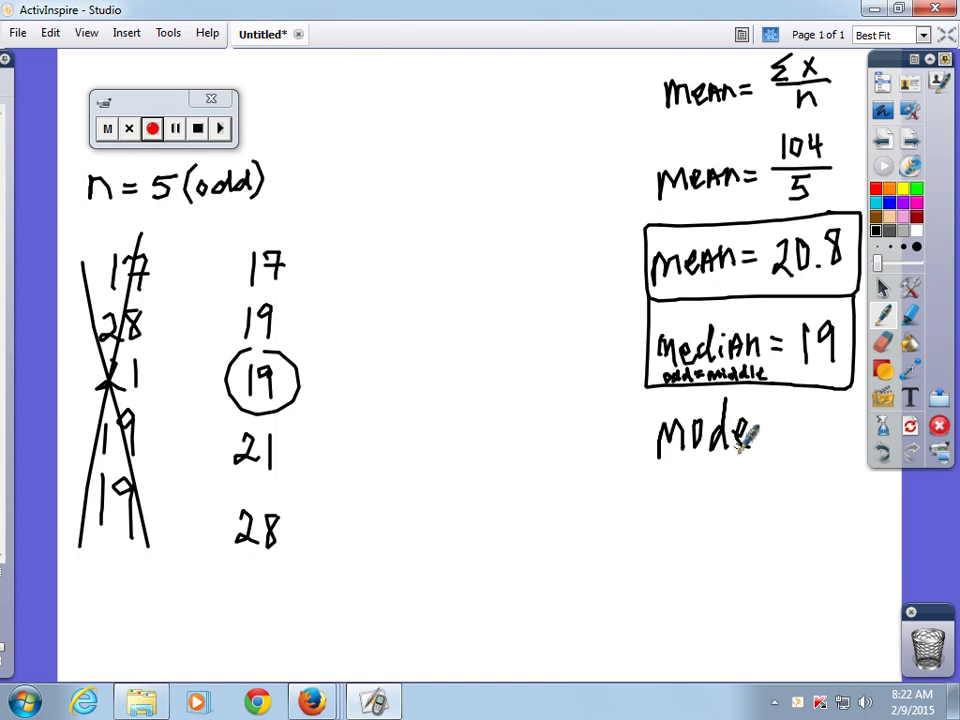
{"action": "mouse_move", "coordinate": [641, 385]}
{"action": "left_mouse_down"}
{"action": "mouse_move", "coordinate": [643, 528]}
{"action": "mouse_move", "coordinate": [853, 525]}
{"action": "left_mouse_up"}
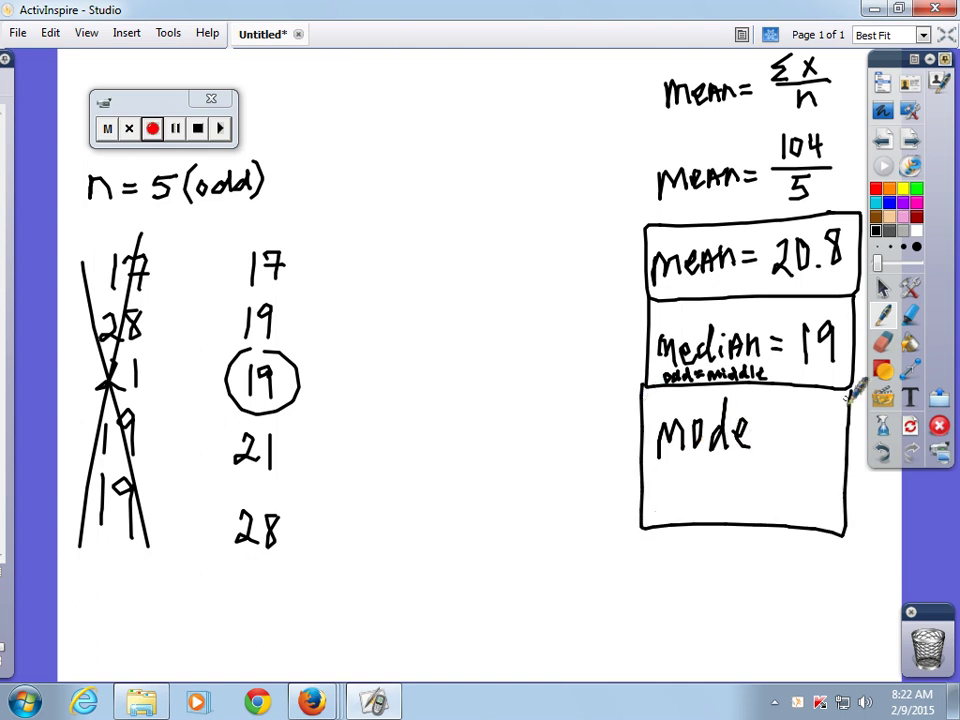
{"action": "mouse_move", "coordinate": [655, 480]}
{"action": "left_mouse_down"}
{"action": "mouse_move", "coordinate": [655, 500]}
{"action": "mouse_move", "coordinate": [700, 490]}
{"action": "mouse_move", "coordinate": [704, 468]}
{"action": "mouse_move", "coordinate": [690, 490]}
{"action": "mouse_move", "coordinate": [704, 500]}
{"action": "mouse_move", "coordinate": [698, 459]}
{"action": "mouse_move", "coordinate": [712, 493]}
{"action": "left_mouse_up"}
{"action": "mouse_move", "coordinate": [740, 452]}
{"action": "left_mouse_down"}
{"action": "mouse_move", "coordinate": [742, 493]}
{"action": "mouse_move", "coordinate": [760, 468]}
{"action": "left_mouse_up"}
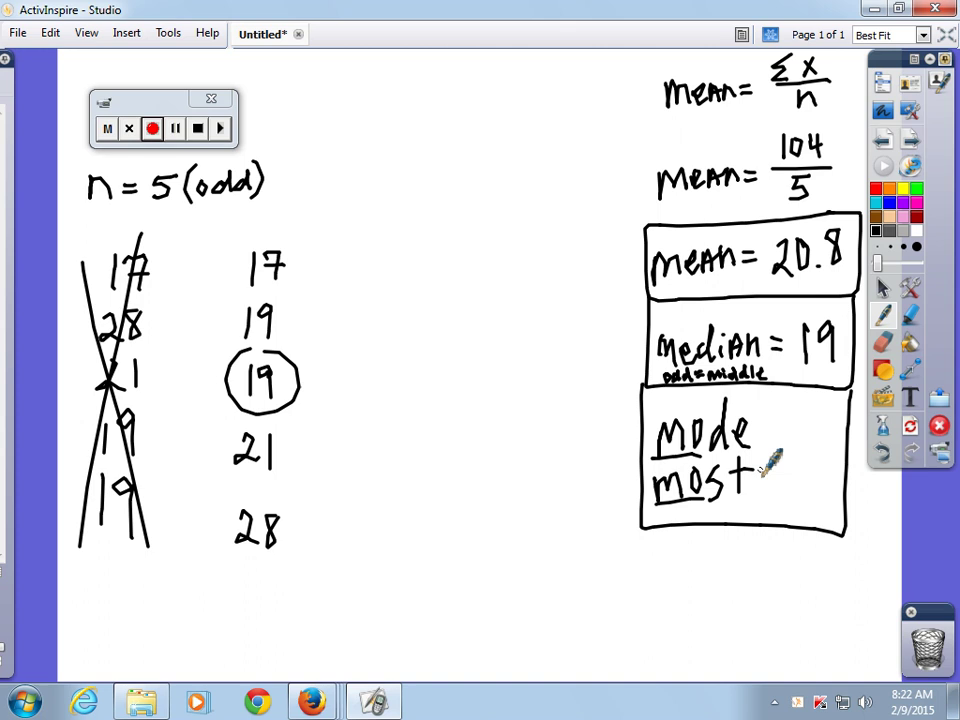
{"action": "left_click_drag", "start_coordinate": [764, 448], "coordinate": [780, 446]}
{"action": "left_click_drag", "start_coordinate": [764, 458], "coordinate": [822, 470]}
- Link the median and mode boxes with a double-headed arrow and label it "observe"
{"action": "mouse_move", "coordinate": [647, 336]}
{"action": "left_mouse_down"}
{"action": "mouse_move", "coordinate": [583, 440]}
{"action": "mouse_move", "coordinate": [632, 461]}
{"action": "mouse_move", "coordinate": [614, 486]}
{"action": "left_mouse_up"}
{"action": "left_click_drag", "start_coordinate": [619, 330], "coordinate": [628, 342]}
{"action": "mouse_move", "coordinate": [540, 418]}
{"action": "left_mouse_down"}
{"action": "mouse_move", "coordinate": [563, 334]}
{"action": "mouse_move", "coordinate": [579, 317]}
{"action": "left_mouse_up"}
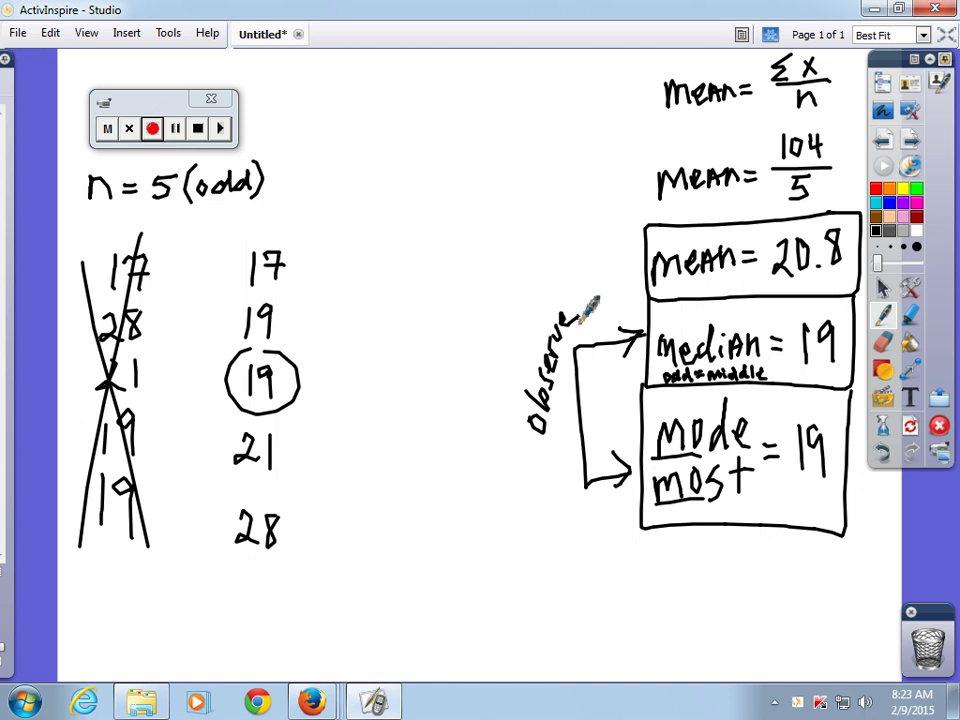
- Write "Range H-L" below the mode with a circled 11 as its result, and box the entry
{"action": "mouse_move", "coordinate": [658, 548]}
{"action": "left_mouse_down"}
{"action": "mouse_move", "coordinate": [676, 590]}
{"action": "mouse_move", "coordinate": [711, 566]}
{"action": "mouse_move", "coordinate": [735, 574]}
{"action": "mouse_move", "coordinate": [744, 606]}
{"action": "mouse_move", "coordinate": [753, 586]}
{"action": "mouse_move", "coordinate": [768, 596]}
{"action": "left_mouse_up"}
{"action": "left_click_drag", "start_coordinate": [806, 558], "coordinate": [806, 597]}
{"action": "mouse_move", "coordinate": [819, 553]}
{"action": "left_mouse_down"}
{"action": "mouse_move", "coordinate": [820, 590]}
{"action": "mouse_move", "coordinate": [821, 575]}
{"action": "mouse_move", "coordinate": [839, 576]}
{"action": "left_mouse_up"}
{"action": "mouse_move", "coordinate": [850, 558]}
{"action": "left_mouse_down"}
{"action": "mouse_move", "coordinate": [852, 584]}
{"action": "mouse_move", "coordinate": [870, 585]}
{"action": "left_mouse_up"}
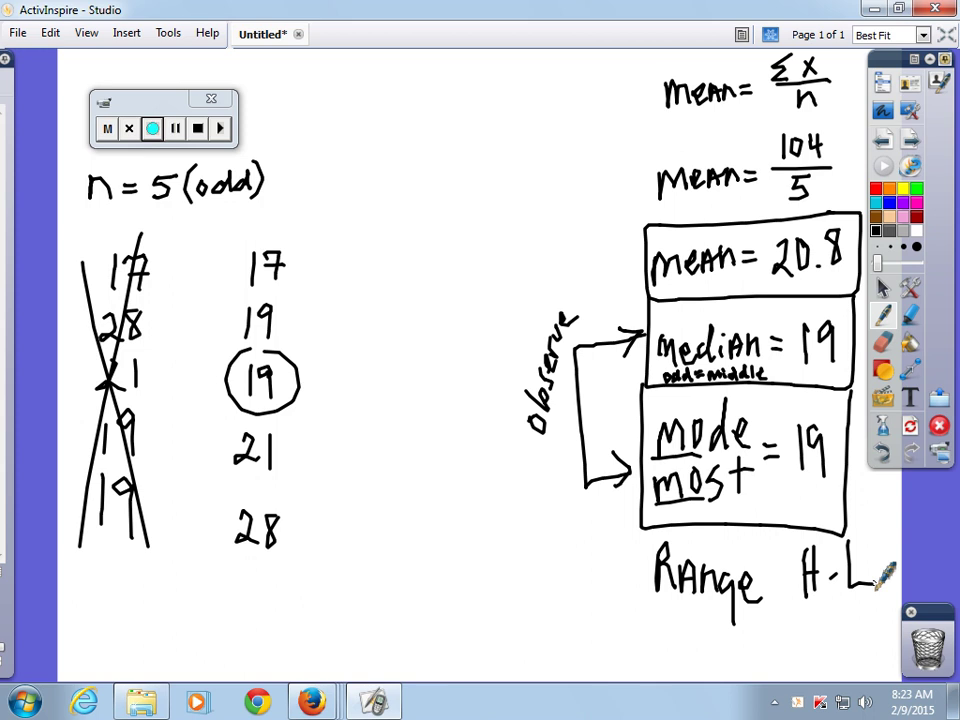
{"action": "mouse_move", "coordinate": [803, 620]}
{"action": "left_mouse_down"}
{"action": "mouse_move", "coordinate": [803, 656]}
{"action": "mouse_move", "coordinate": [839, 662]}
{"action": "mouse_move", "coordinate": [796, 620]}
{"action": "left_mouse_up"}
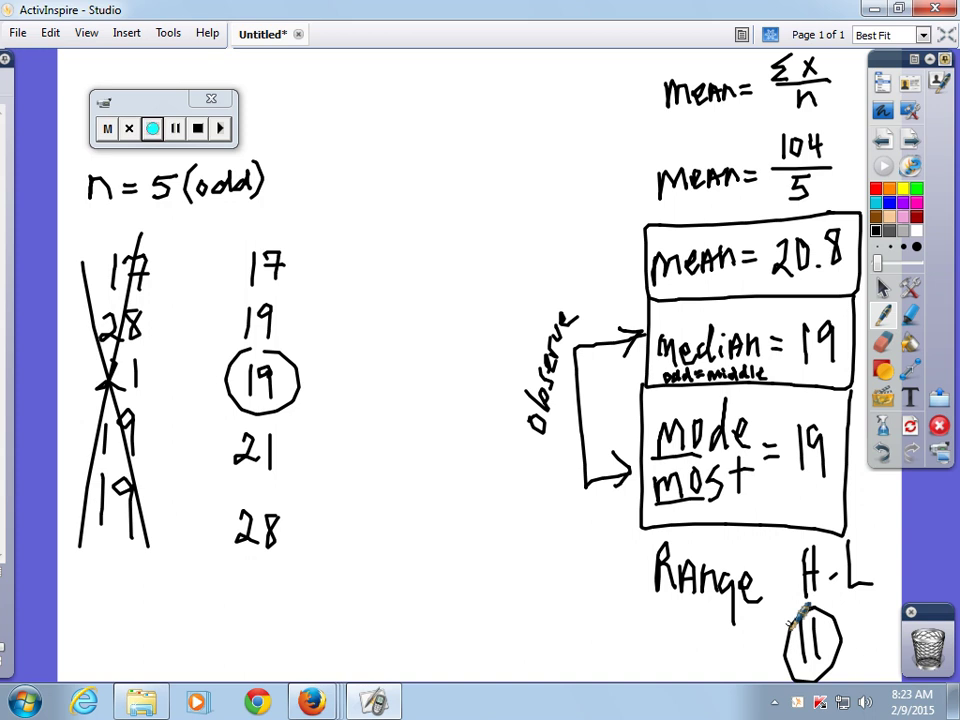
{"action": "left_click_drag", "start_coordinate": [641, 532], "coordinate": [641, 680]}
{"action": "mouse_move", "coordinate": [885, 680]}
{"action": "left_mouse_down"}
{"action": "mouse_move", "coordinate": [894, 522]}
{"action": "mouse_move", "coordinate": [836, 533]}
{"action": "left_mouse_up"}
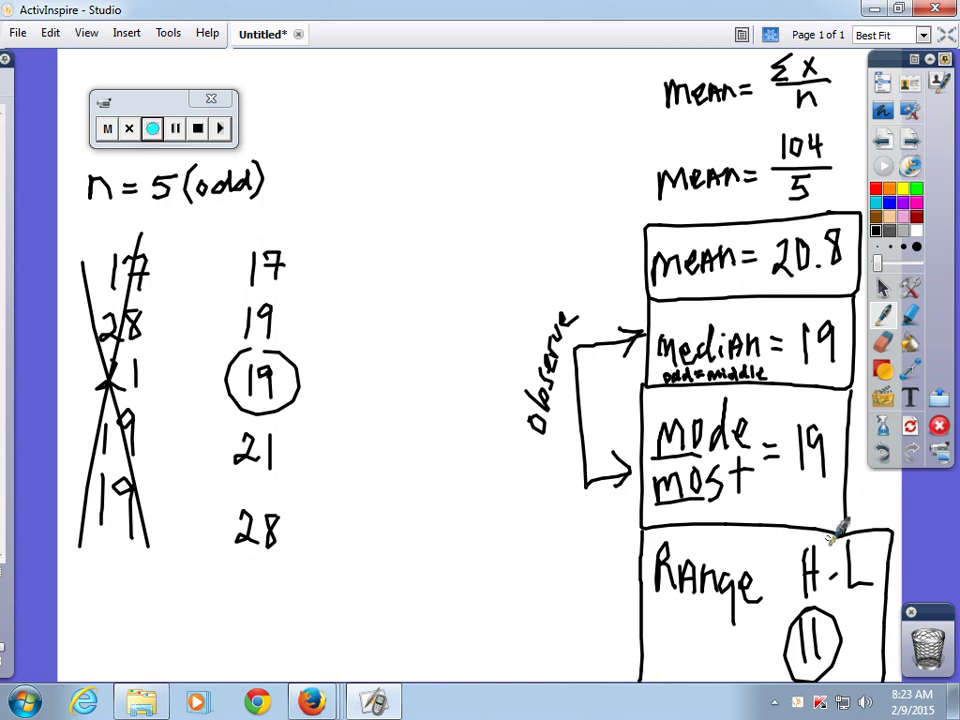
- Write "Midrange" beside the range box with the formula (H+L)/2 = 22.5 and box the answer
{"action": "mouse_move", "coordinate": [436, 590]}
{"action": "left_mouse_down"}
{"action": "mouse_move", "coordinate": [461, 553]}
{"action": "mouse_move", "coordinate": [461, 590]}
{"action": "left_mouse_up"}
{"action": "mouse_move", "coordinate": [470, 562]}
{"action": "left_mouse_down"}
{"action": "mouse_move", "coordinate": [470, 590]}
{"action": "mouse_move", "coordinate": [514, 566]}
{"action": "mouse_move", "coordinate": [523, 574]}
{"action": "mouse_move", "coordinate": [540, 554]}
{"action": "mouse_move", "coordinate": [564, 574]}
{"action": "mouse_move", "coordinate": [574, 561]}
{"action": "mouse_move", "coordinate": [579, 571]}
{"action": "left_mouse_up"}
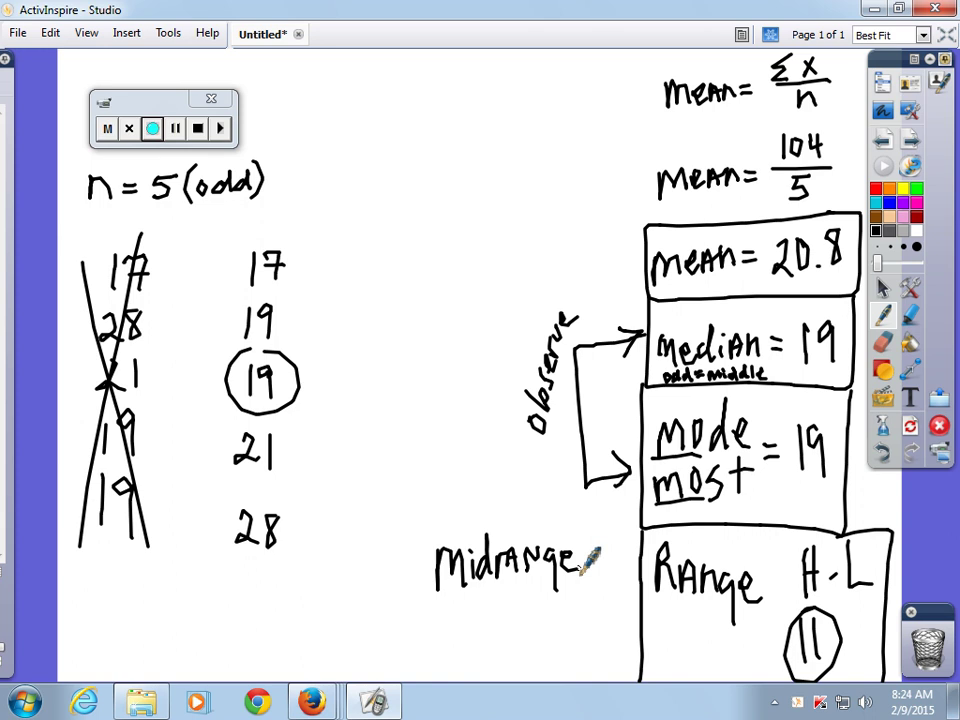
{"action": "mouse_move", "coordinate": [431, 616]}
{"action": "left_mouse_down"}
{"action": "mouse_move", "coordinate": [431, 642]}
{"action": "mouse_move", "coordinate": [445, 628]}
{"action": "left_mouse_up"}
{"action": "mouse_move", "coordinate": [445, 615]}
{"action": "left_mouse_down"}
{"action": "mouse_move", "coordinate": [445, 643]}
{"action": "mouse_move", "coordinate": [460, 628]}
{"action": "left_mouse_up"}
{"action": "mouse_move", "coordinate": [454, 621]}
{"action": "left_mouse_down"}
{"action": "mouse_move", "coordinate": [454, 638]}
{"action": "mouse_move", "coordinate": [476, 636]}
{"action": "mouse_move", "coordinate": [443, 674]}
{"action": "mouse_move", "coordinate": [458, 670]}
{"action": "left_mouse_up"}
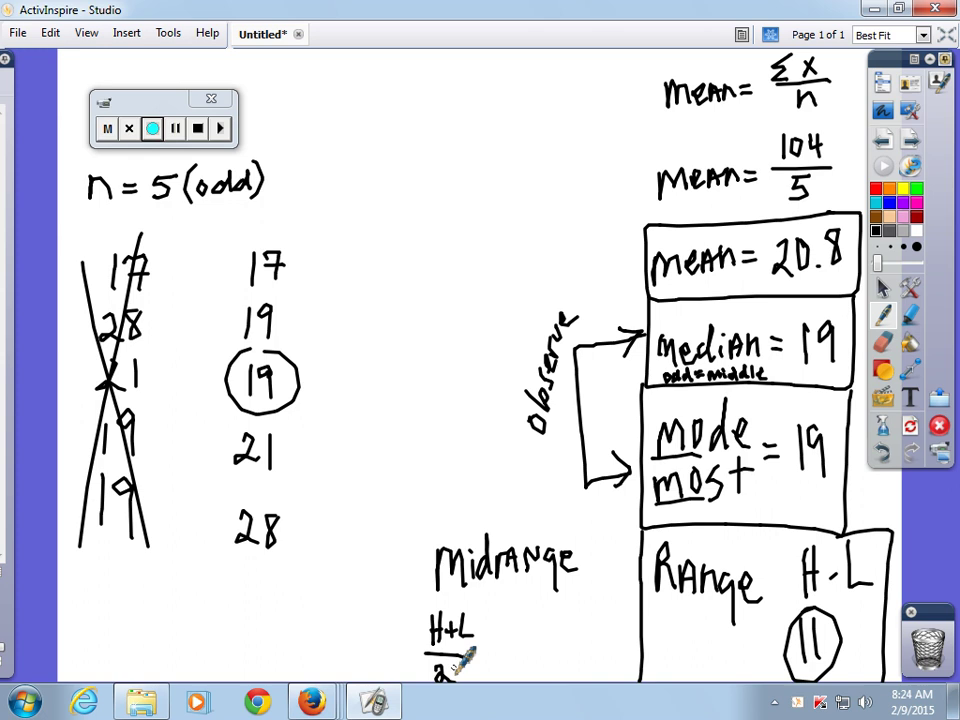
{"action": "left_click_drag", "start_coordinate": [477, 644], "coordinate": [491, 642]}
{"action": "mouse_move", "coordinate": [478, 655]}
{"action": "left_mouse_down"}
{"action": "mouse_move", "coordinate": [532, 652]}
{"action": "mouse_move", "coordinate": [555, 634]}
{"action": "mouse_move", "coordinate": [560, 652]}
{"action": "left_mouse_up"}
{"action": "left_click", "coordinate": [545, 650]}
{"action": "mouse_move", "coordinate": [557, 615]}
{"action": "left_mouse_down"}
{"action": "mouse_move", "coordinate": [577, 614]}
{"action": "mouse_move", "coordinate": [503, 600]}
{"action": "mouse_move", "coordinate": [489, 680]}
{"action": "mouse_move", "coordinate": [590, 596]}
{"action": "left_mouse_up"}
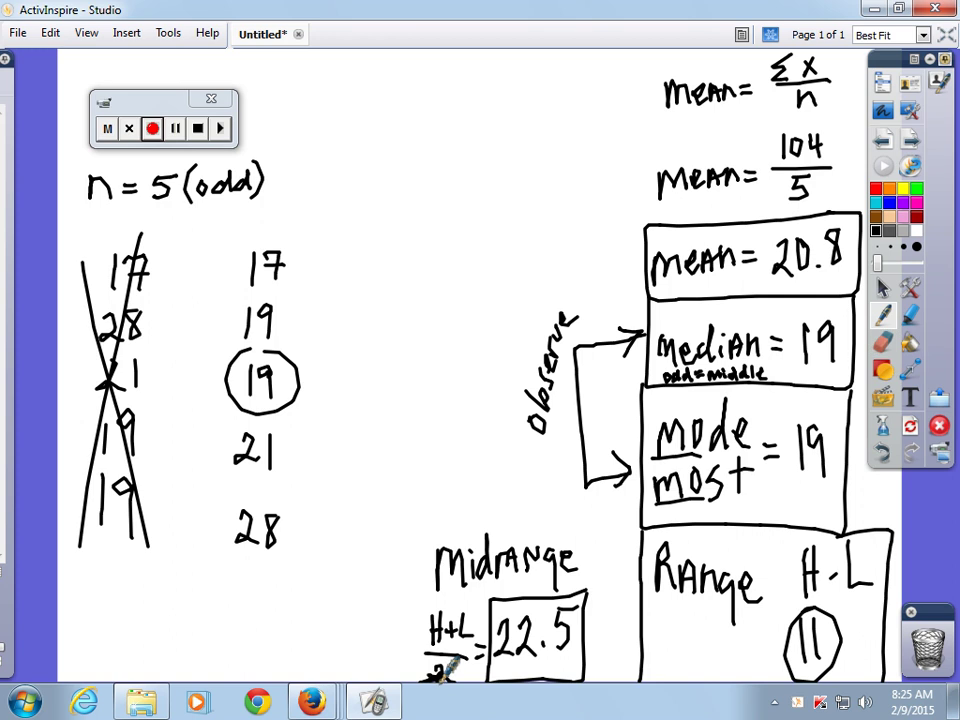
- Erase the smudged denominator of the midrange formula and rewrite it as 2
{"action": "left_click", "coordinate": [880, 345]}
{"action": "left_click_drag", "start_coordinate": [442, 679], "coordinate": [428, 671]}
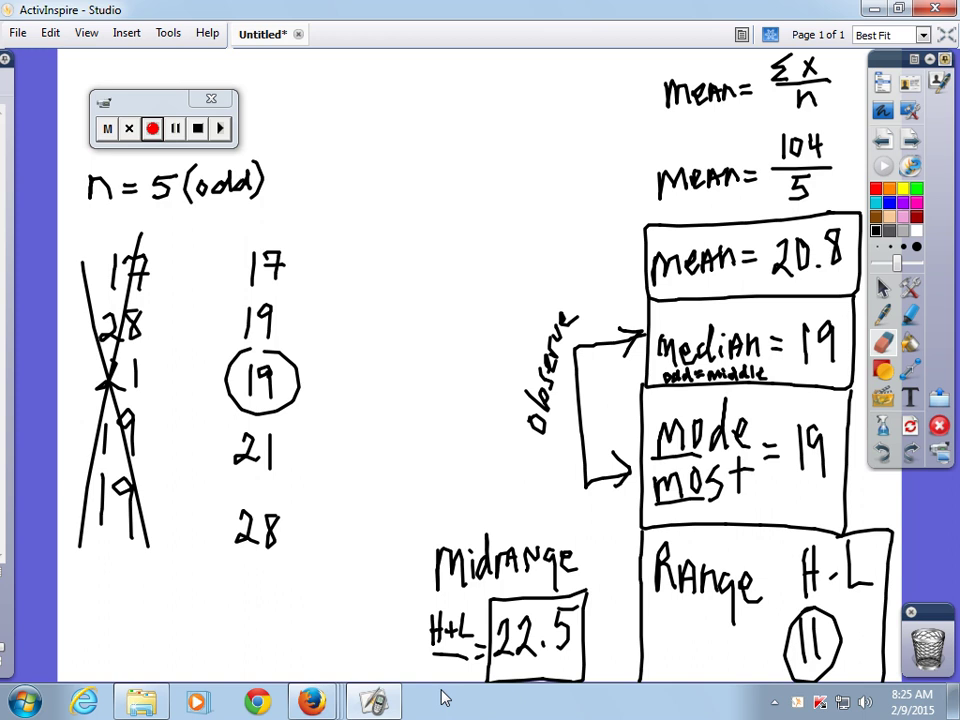
{"action": "left_click", "coordinate": [884, 316]}
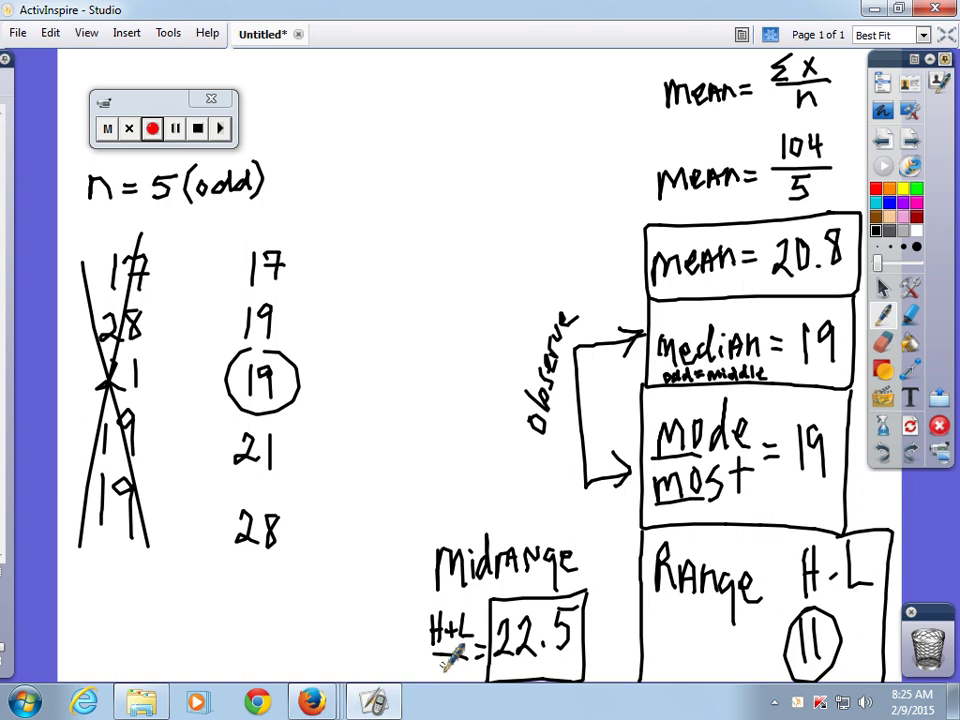
{"action": "mouse_move", "coordinate": [433, 665]}
{"action": "left_mouse_down"}
{"action": "mouse_move", "coordinate": [436, 680]}
{"action": "mouse_move", "coordinate": [451, 678]}
{"action": "left_mouse_up"}
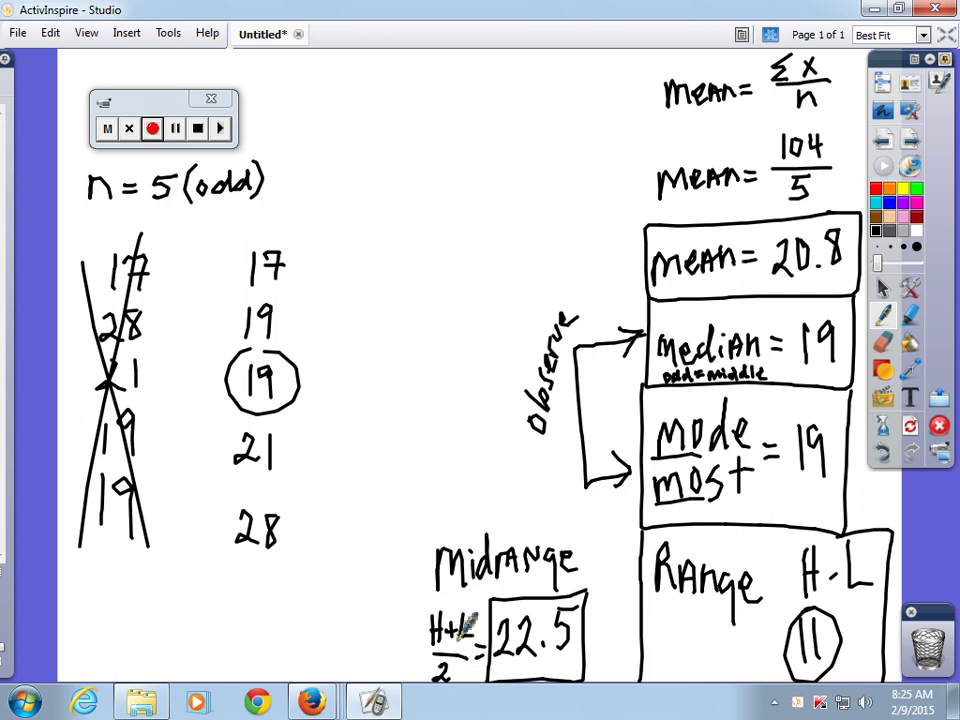
- Switch to Excel with a new blank workbook and place it in a smaller window over the whiteboard
{"action": "key", "text": "ctrl+b"}
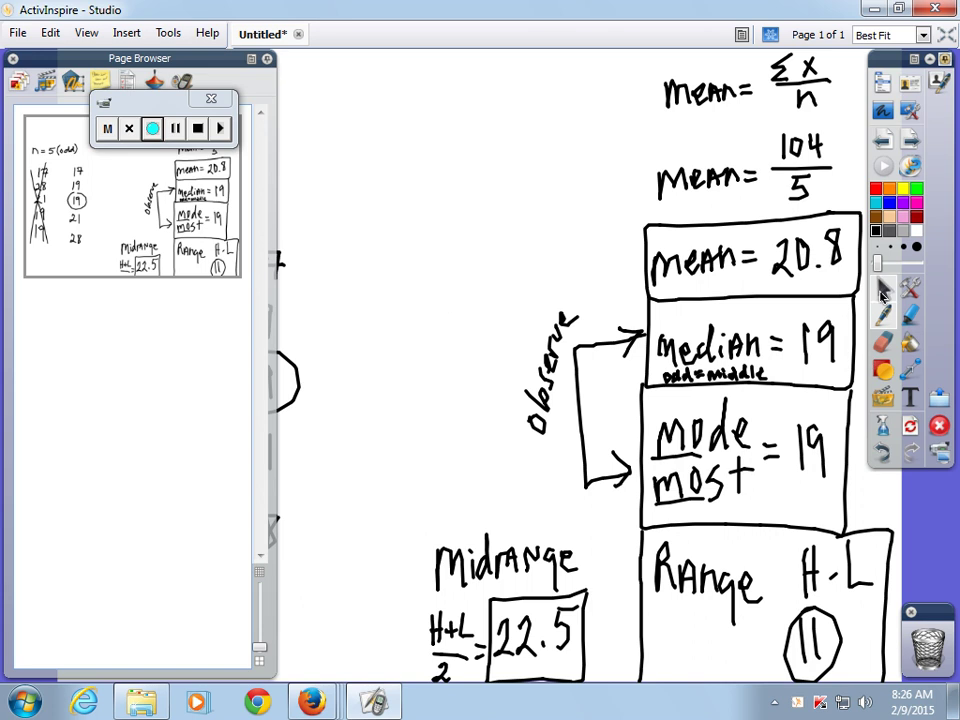
{"action": "key", "text": "Escape"}
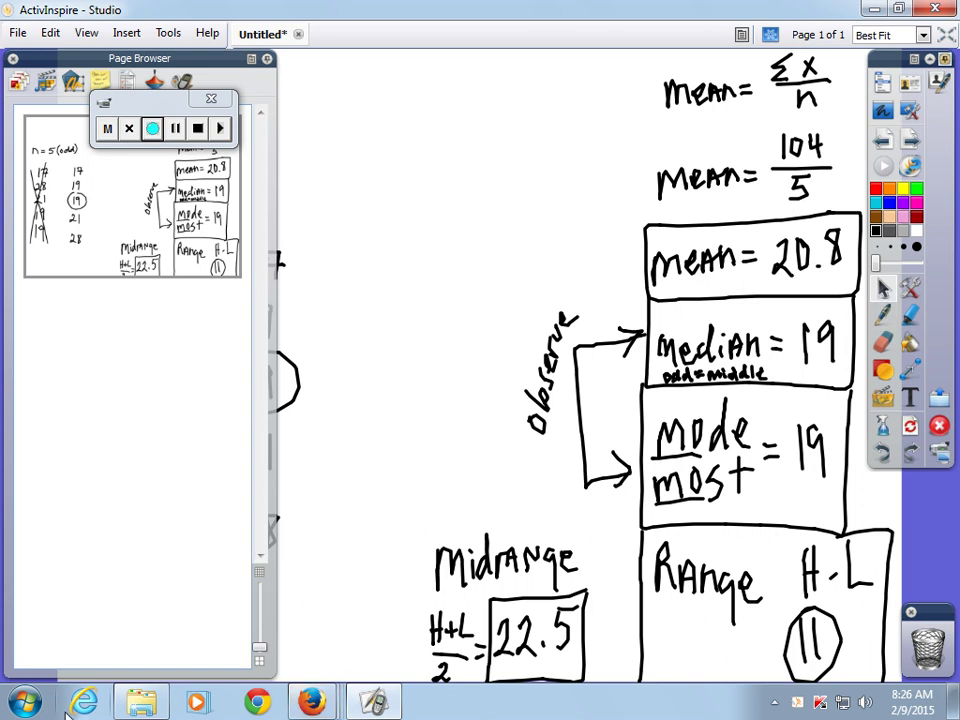
{"action": "left_click", "coordinate": [38, 706]}
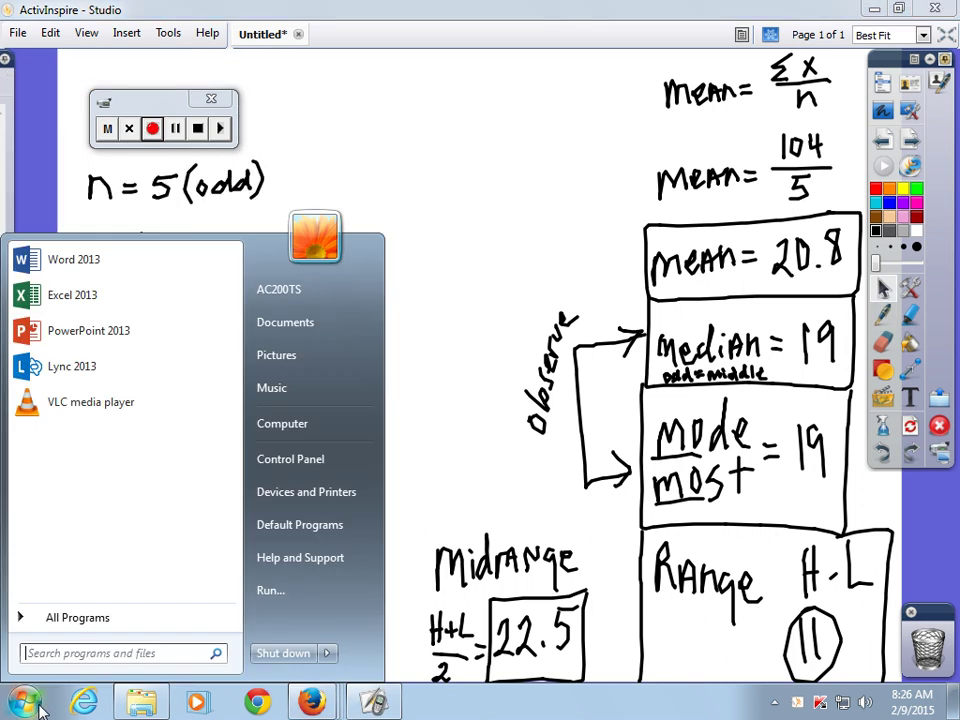
{"action": "left_click", "coordinate": [84, 296]}
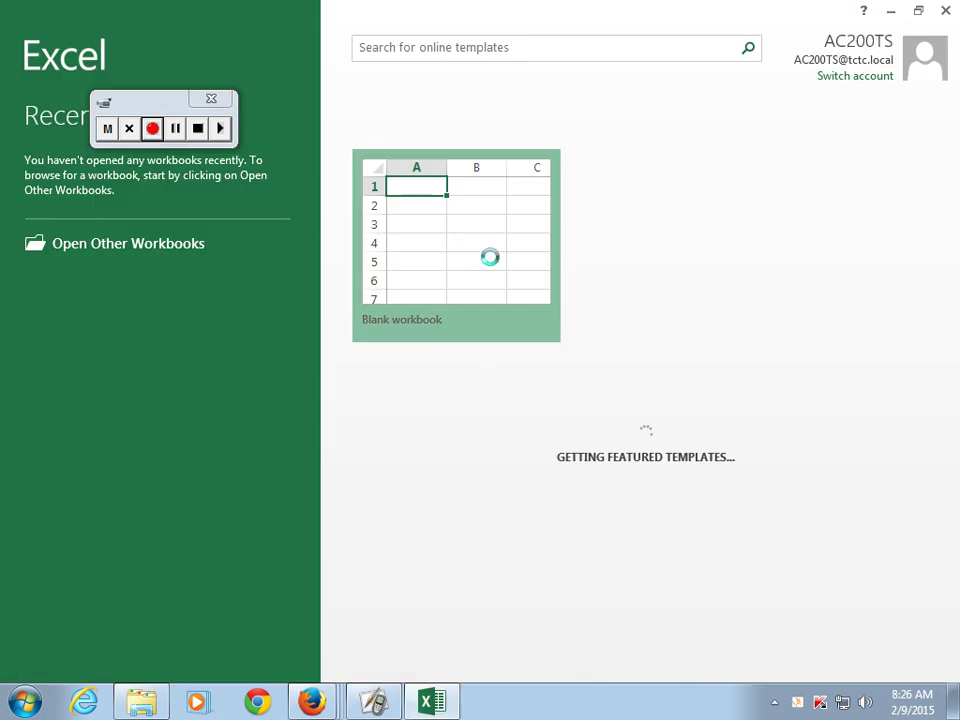
{"action": "left_click", "coordinate": [489, 257]}
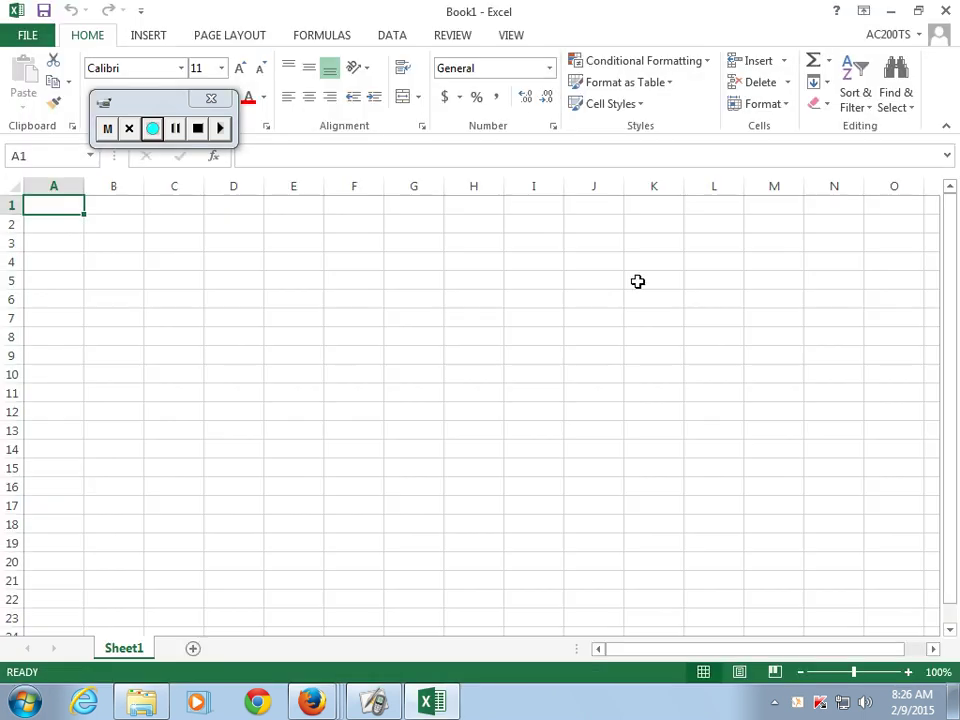
{"action": "left_click", "coordinate": [917, 11]}
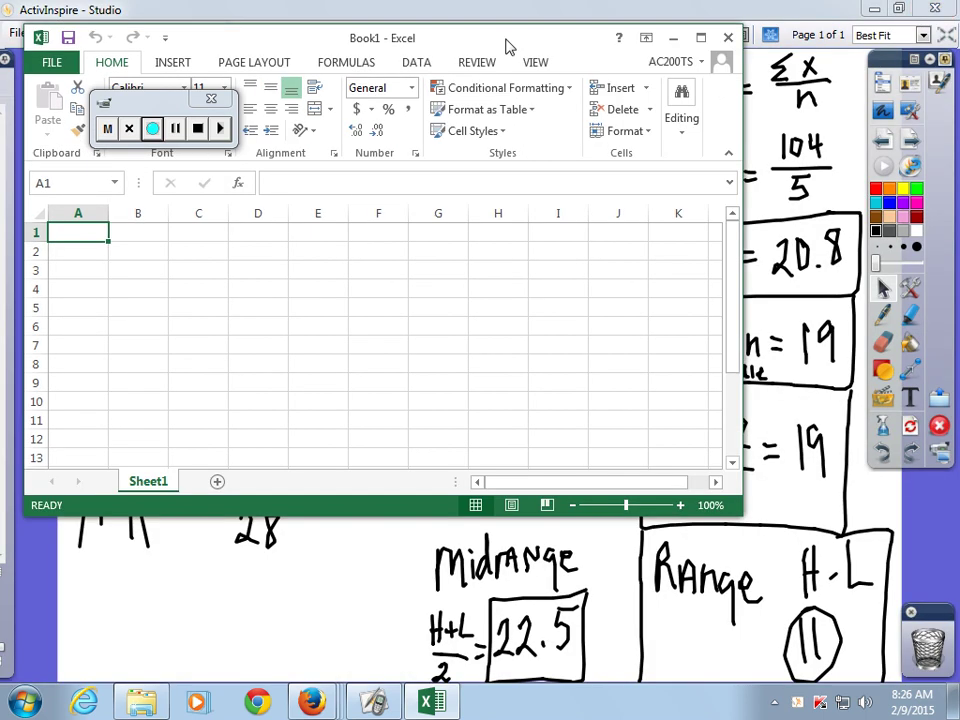
{"action": "left_click_drag", "start_coordinate": [476, 43], "coordinate": [560, 113]}
- Enter the data values 17, 19, 19, 21 and 28 in cells C3 to C7
{"action": "left_click", "coordinate": [287, 347]}
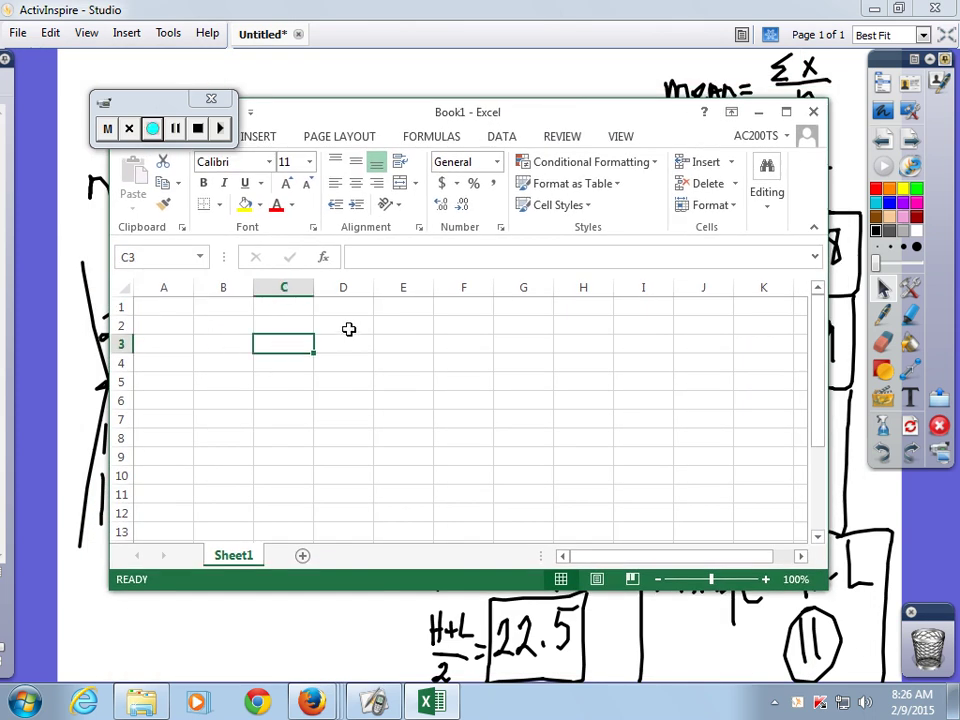
{"action": "type", "text": "17"}
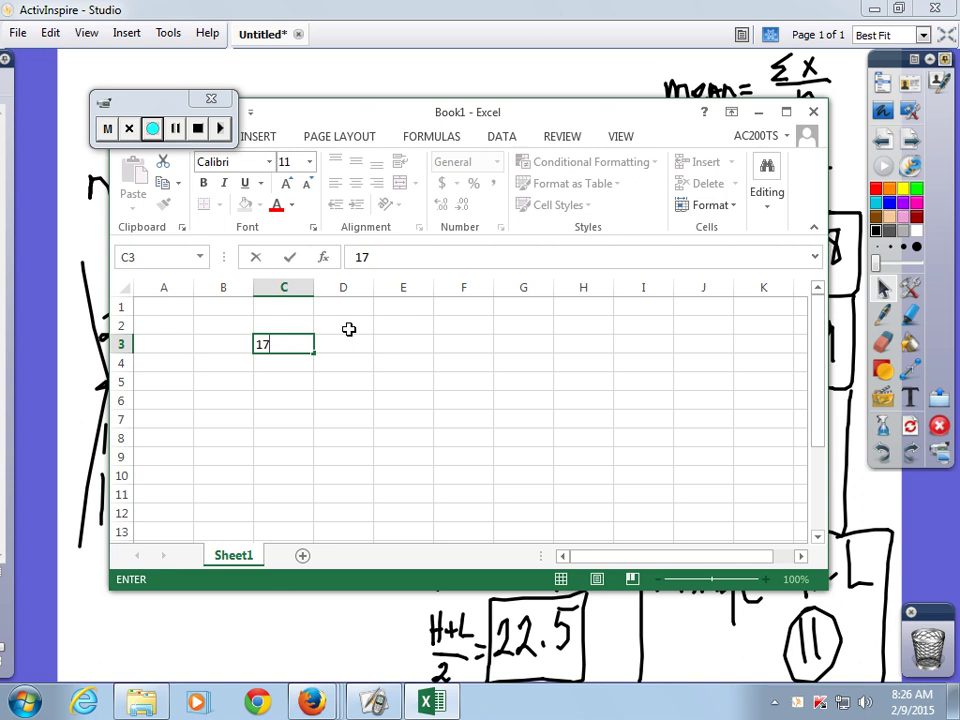
{"action": "key", "text": "Return"}
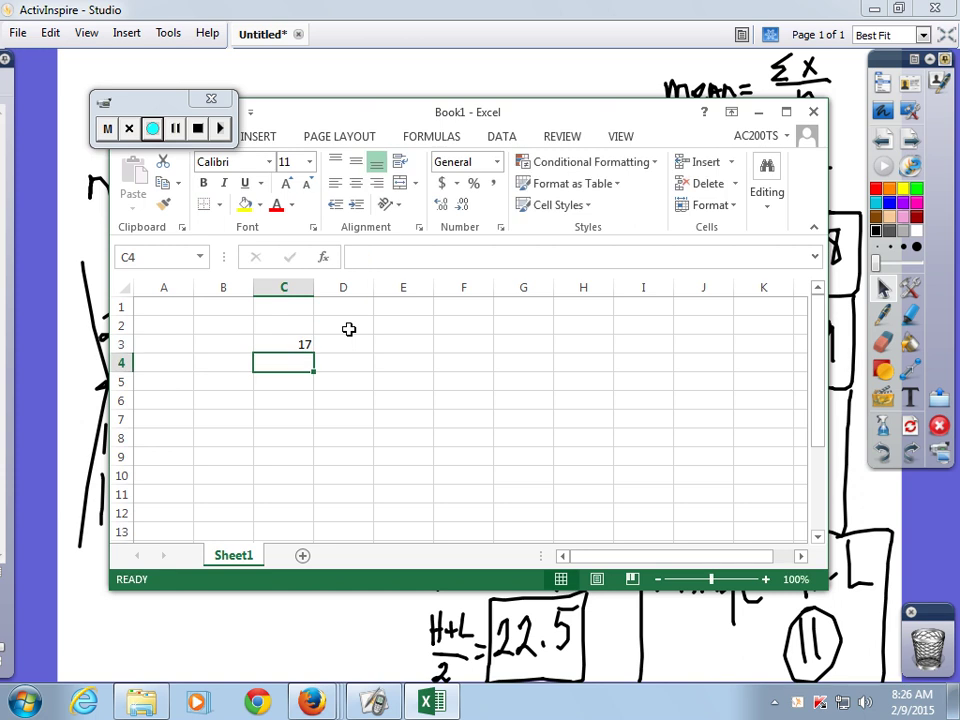
{"action": "type", "text": "19"}
{"action": "key", "text": "Return"}
{"action": "type", "text": "19"}
{"action": "key", "text": "Return"}
{"action": "type", "text": "21"}
{"action": "key", "text": "Return"}
{"action": "type", "text": "28"}
{"action": "key", "text": "Tab"}
- Add the heading "x" in cell C2 above the data values
{"action": "key", "text": "Up"}
{"action": "key", "text": "Up"}
{"action": "key", "text": "Up"}
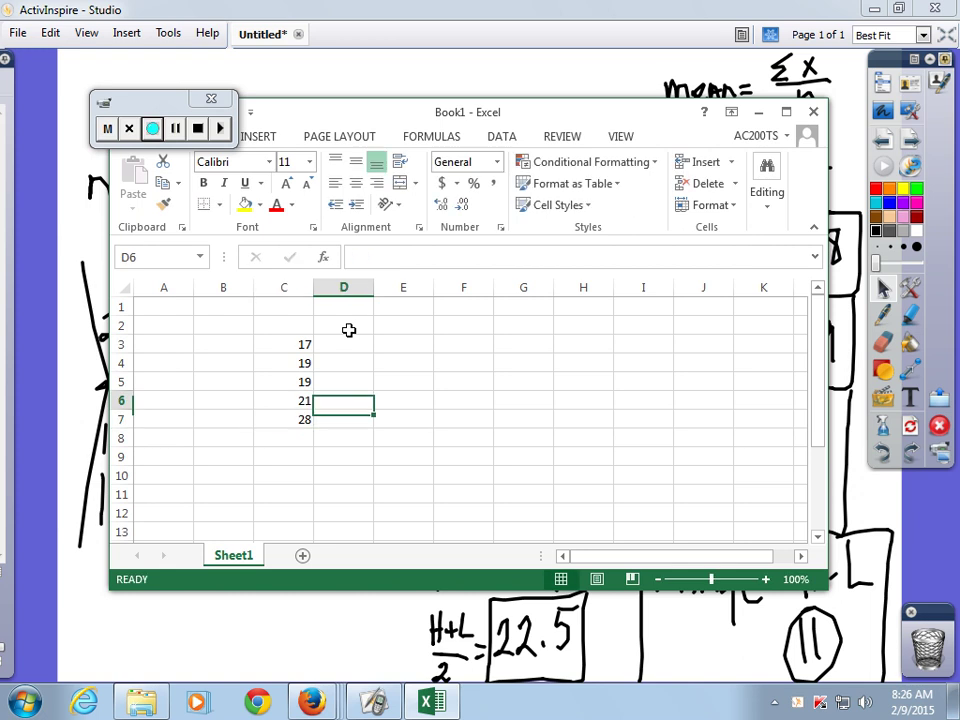
{"action": "key", "text": "Up"}
{"action": "key", "text": "Up"}
{"action": "key", "text": "Left"}
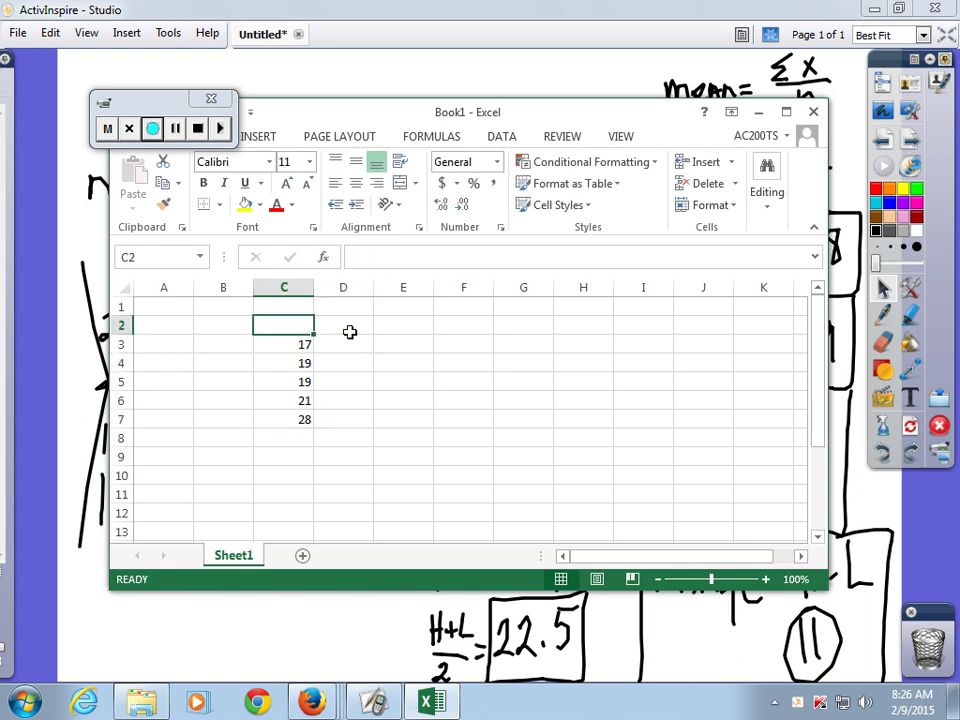
{"action": "type", "text": "x"}
{"action": "key", "text": "Left"}
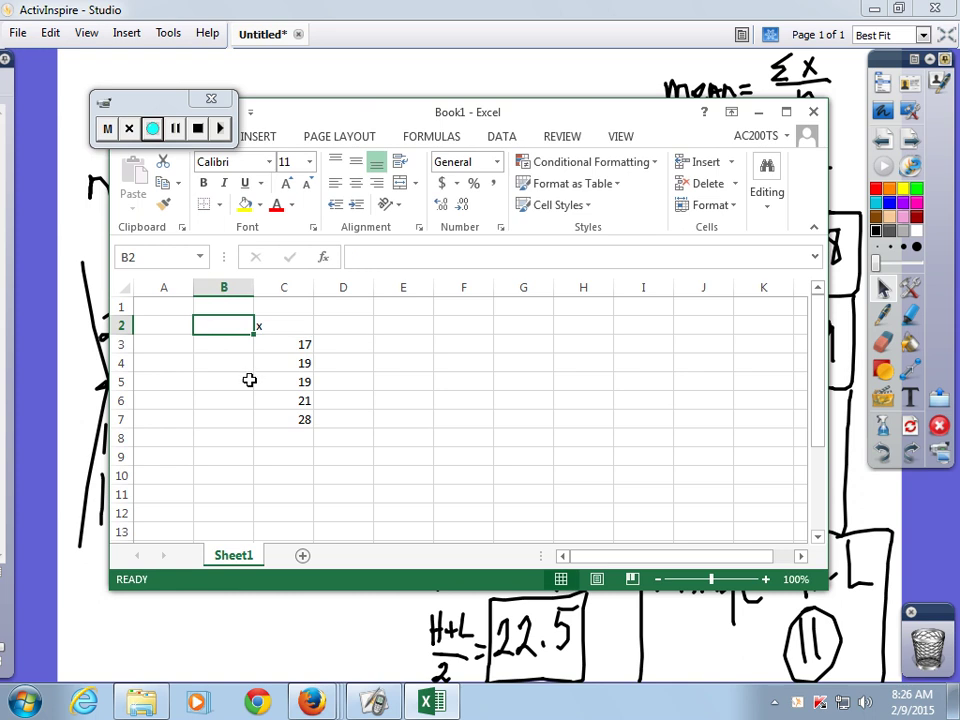
- Format the cell range A2:M21 in Arial, size 12, with centered alignment
{"action": "left_click_drag", "start_coordinate": [182, 326], "coordinate": [703, 508]}
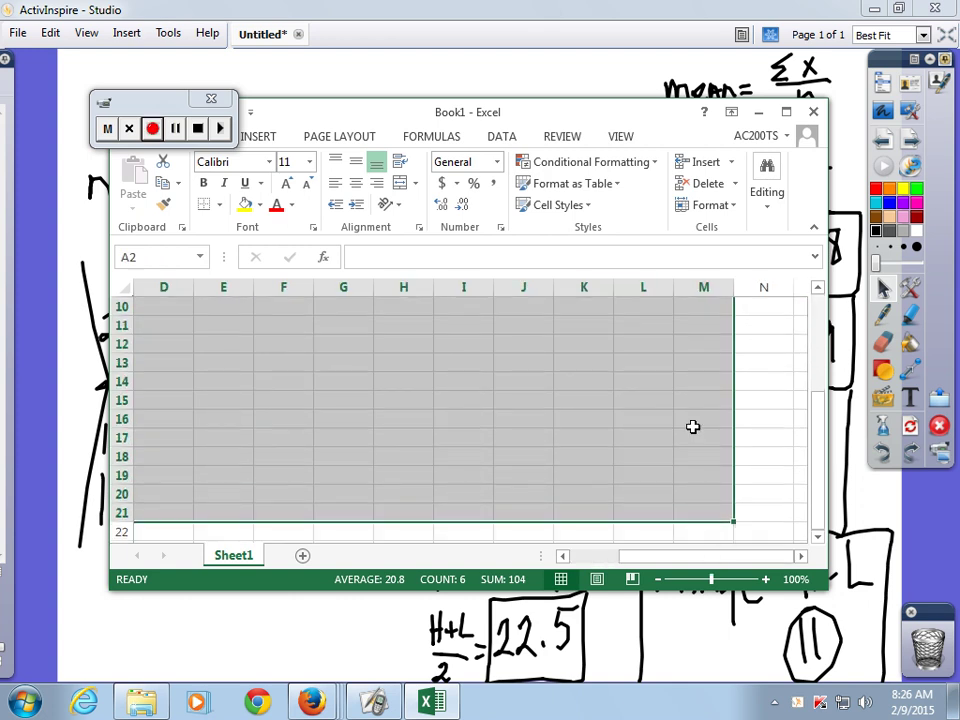
{"action": "left_click", "coordinate": [271, 163]}
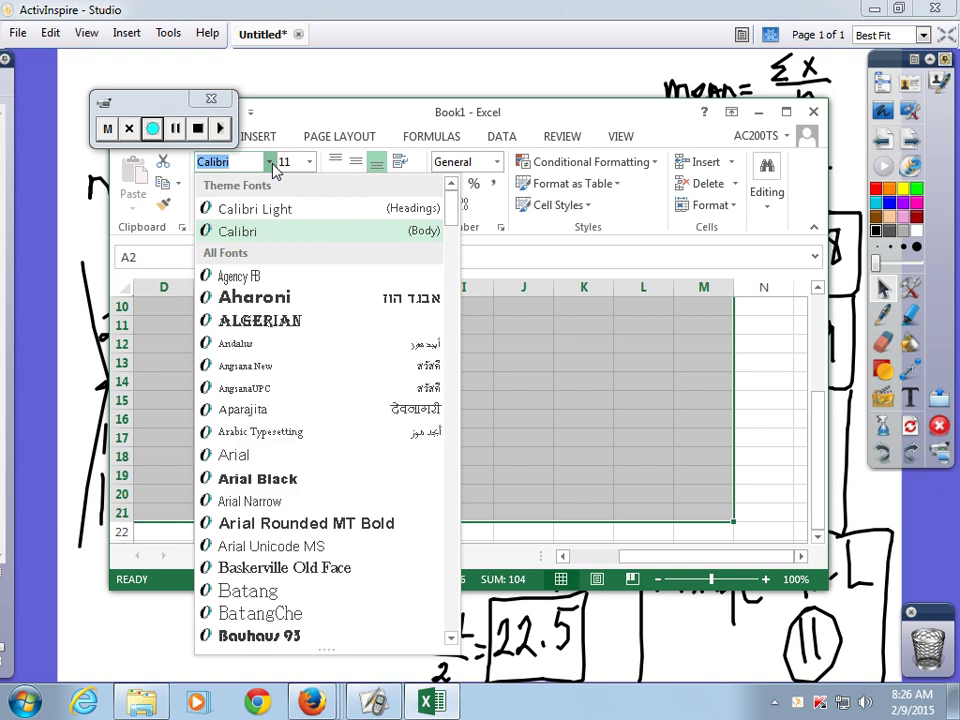
{"action": "left_click", "coordinate": [257, 459]}
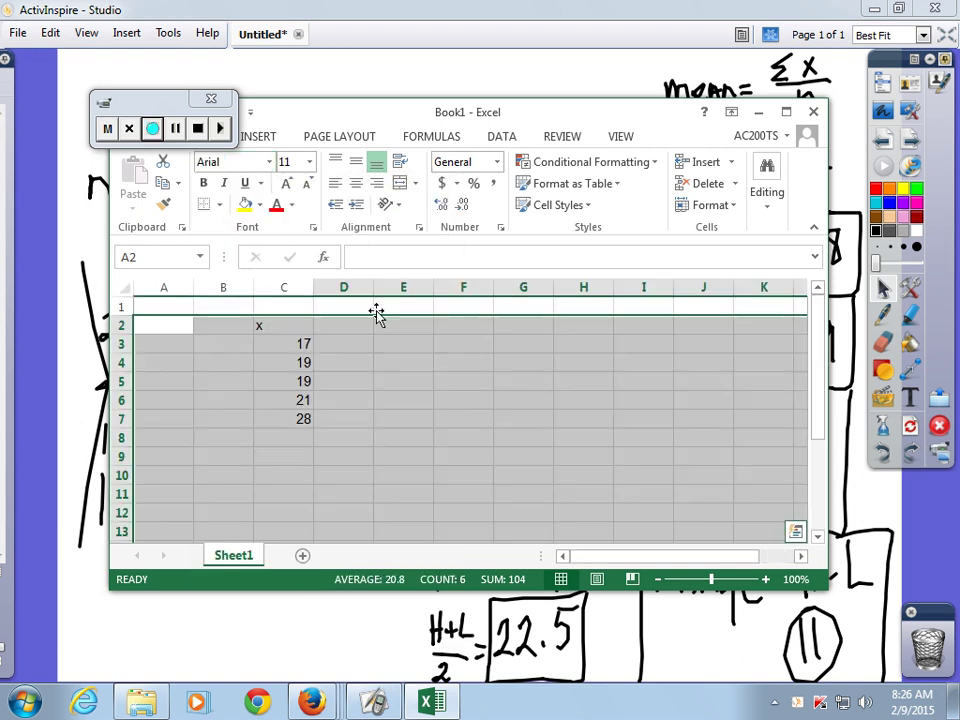
{"action": "left_click", "coordinate": [310, 163]}
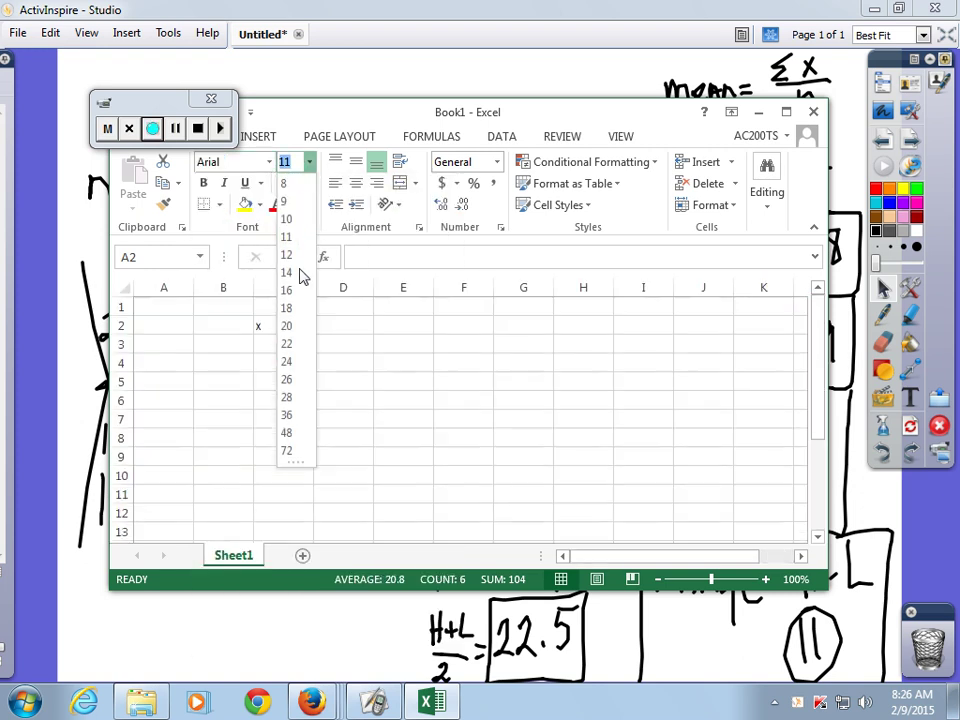
{"action": "left_click", "coordinate": [290, 254]}
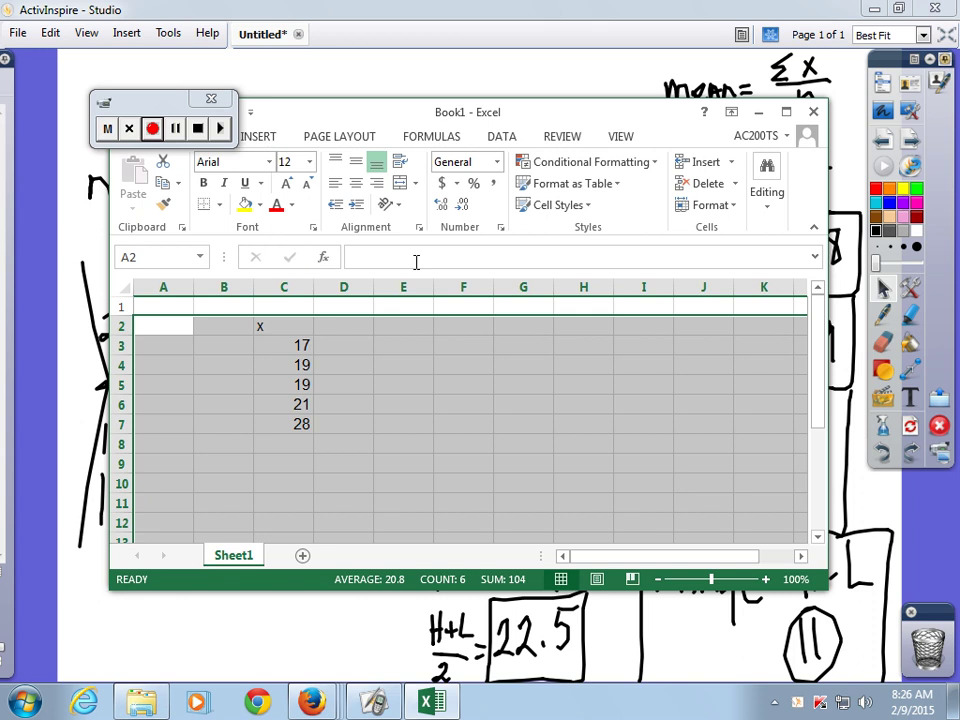
{"action": "left_click", "coordinate": [355, 183]}
{"action": "left_click", "coordinate": [424, 383]}
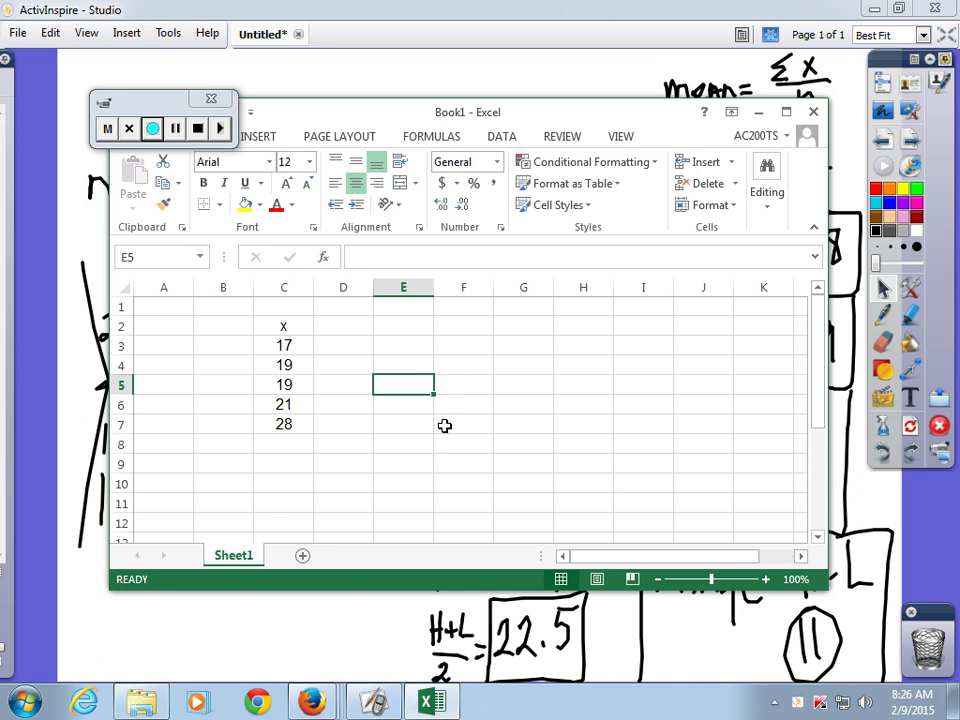
- Enter the labels "mean=", "median=", "mode=", "range=" and "midrange=" in cells J2 to J6
{"action": "left_click", "coordinate": [707, 326]}
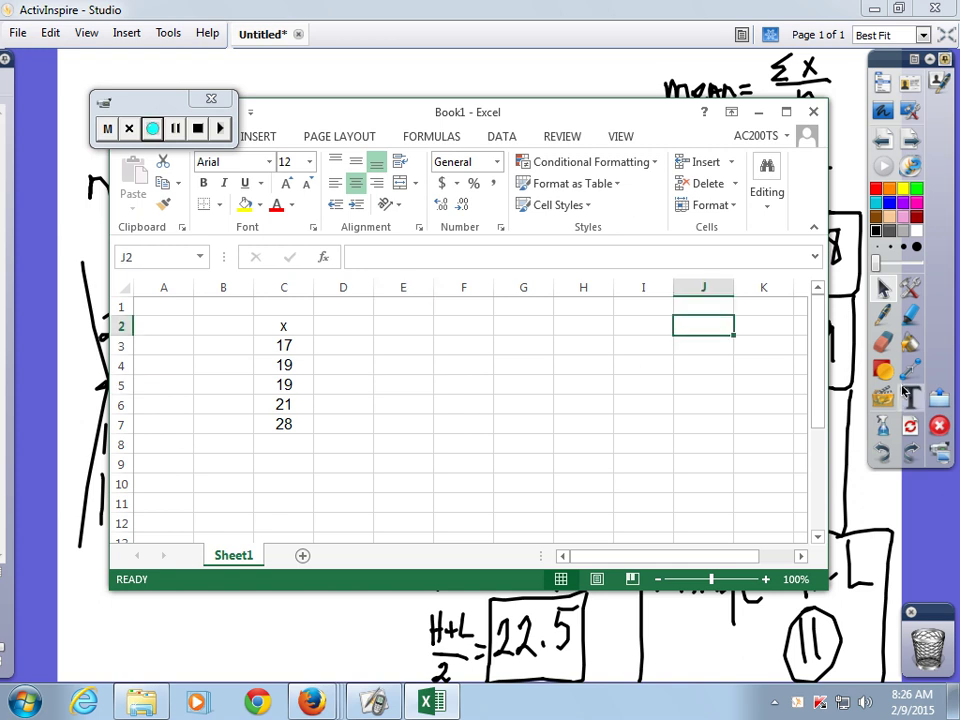
{"action": "type", "text": "mean="}
{"action": "key", "text": "Return"}
{"action": "type", "text": "median="}
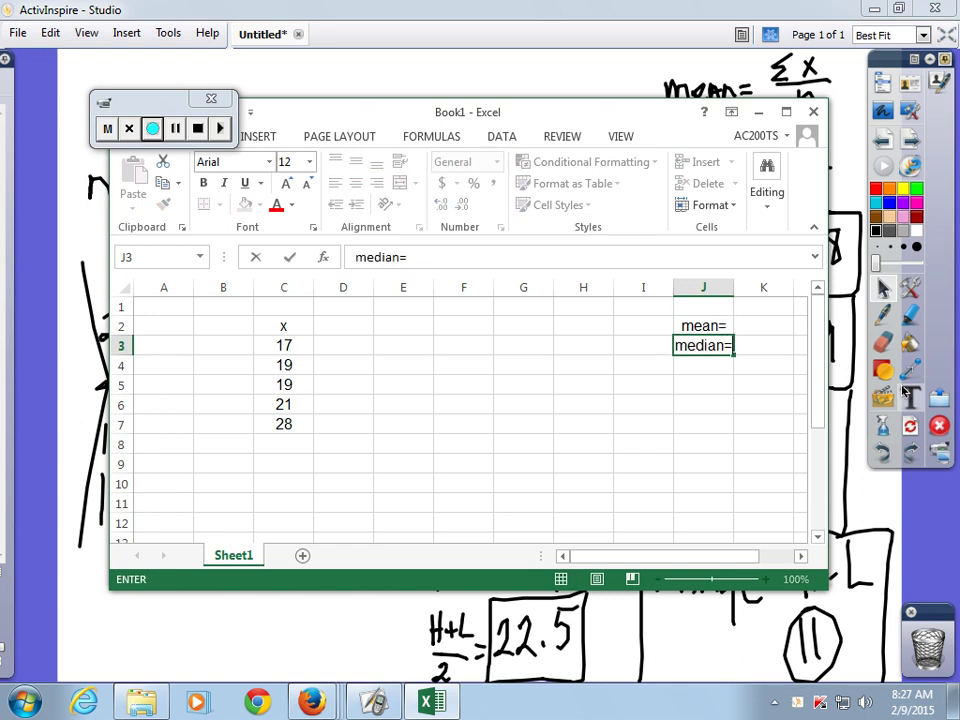
{"action": "key", "text": "Return"}
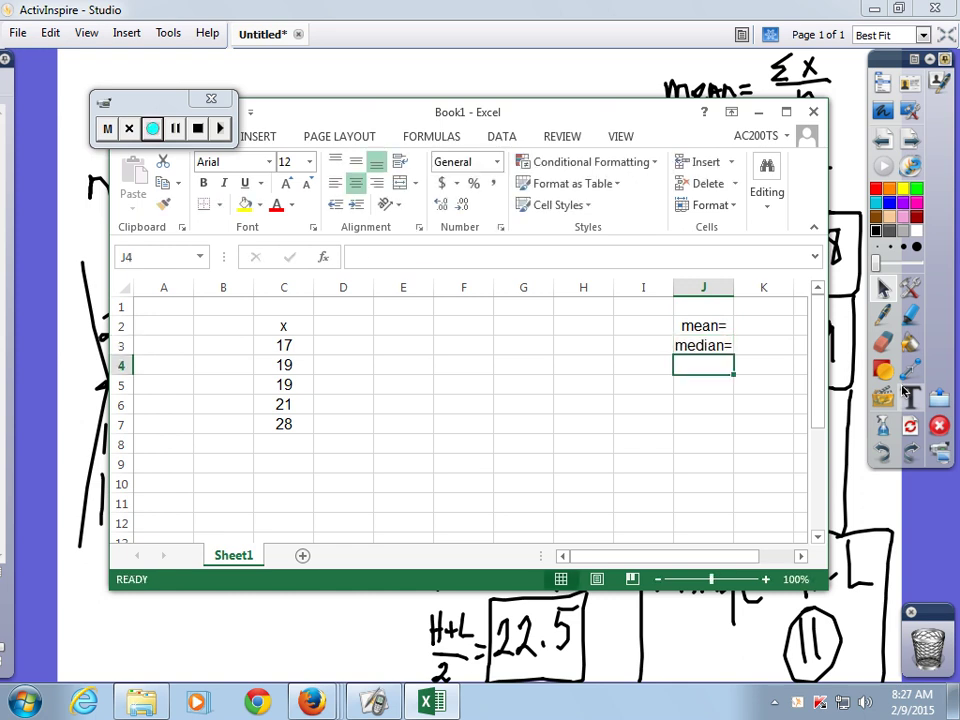
{"action": "type", "text": "mode="}
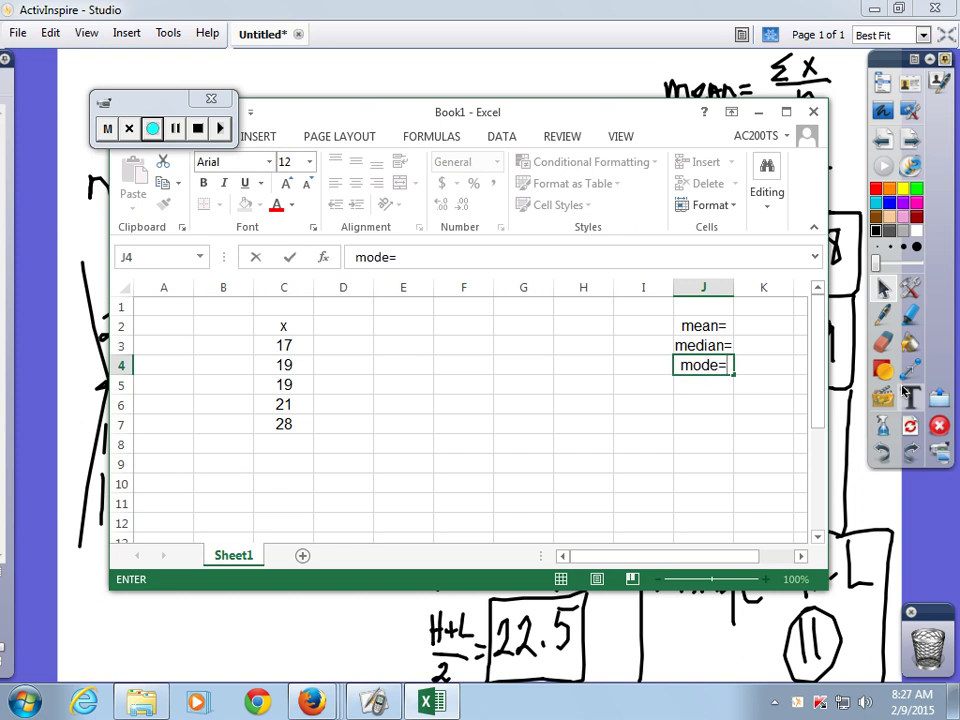
{"action": "key", "text": "Return"}
{"action": "type", "text": "ran"}
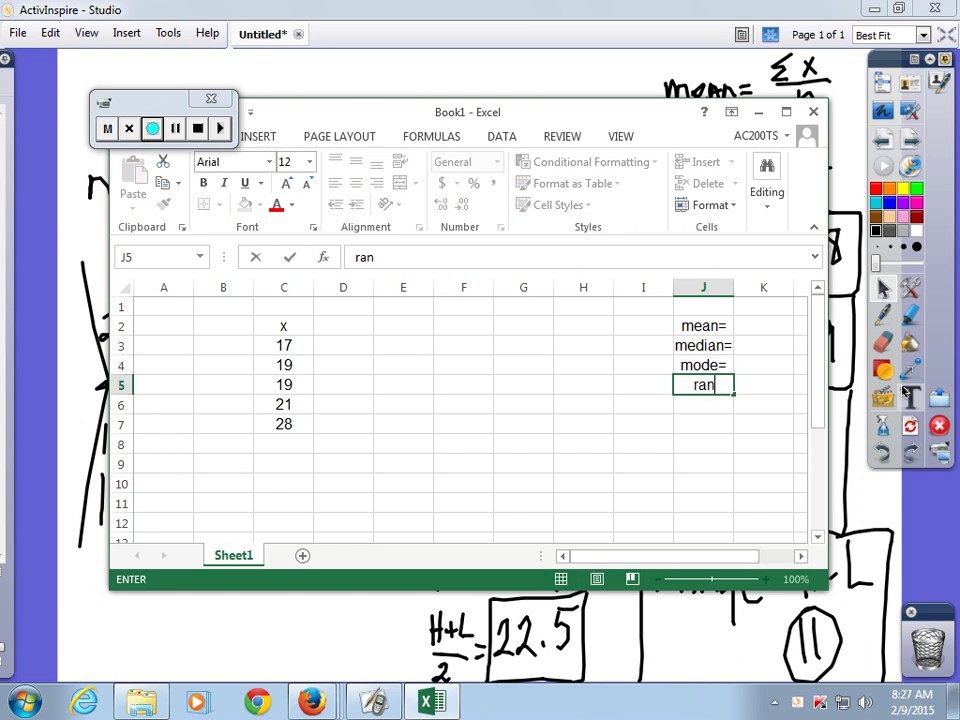
{"action": "type", "text": "ge="}
{"action": "key", "text": "Return"}
{"action": "type", "text": "mid"}
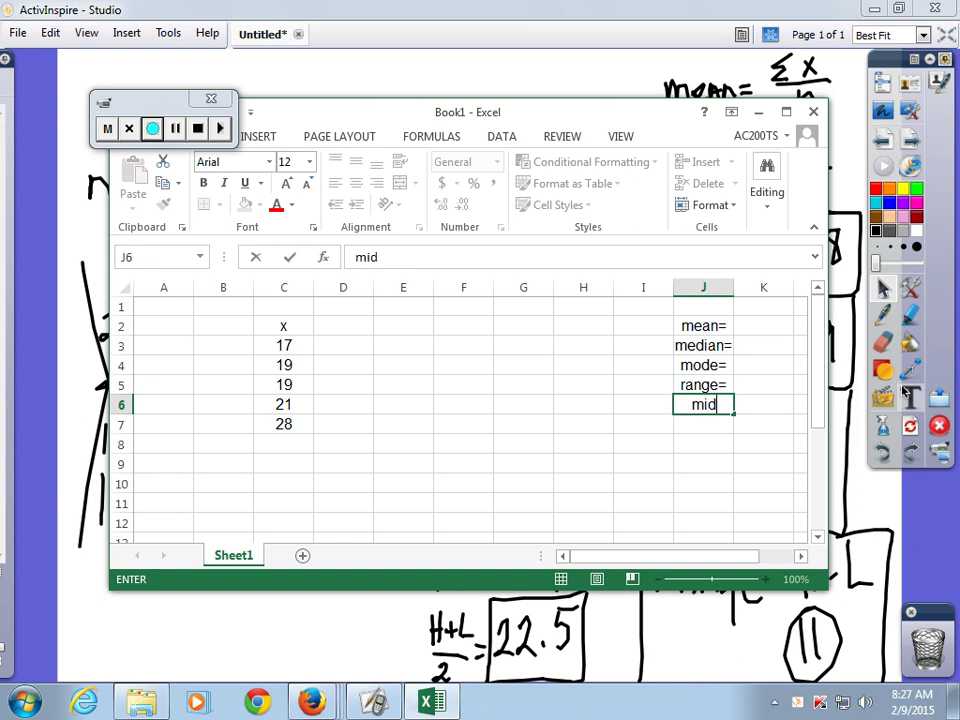
{"action": "type", "text": "range="}
{"action": "key", "text": "Return"}
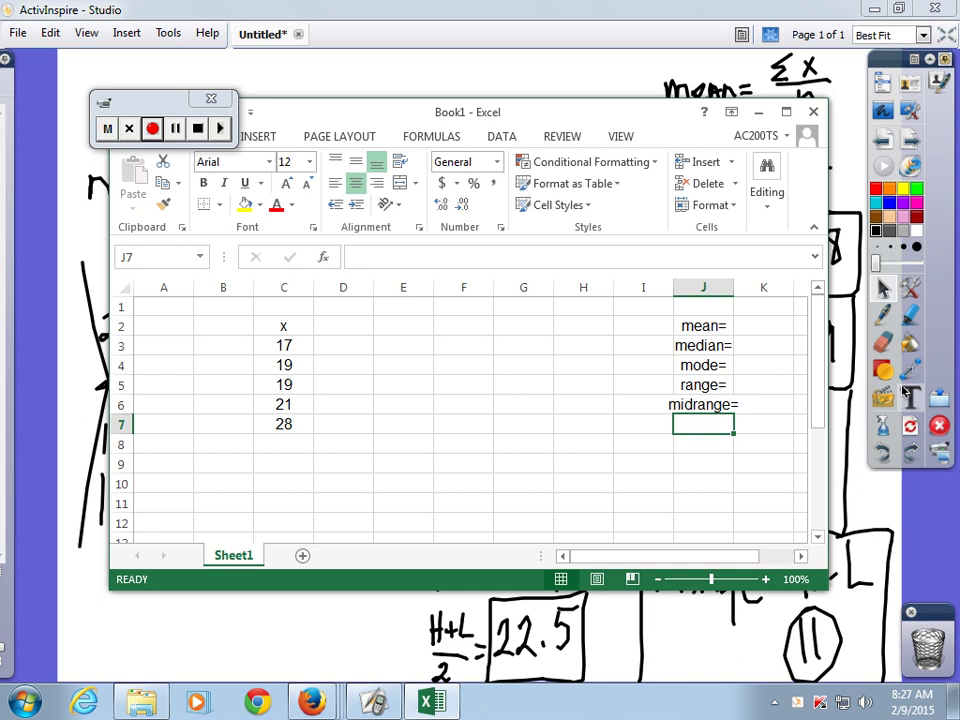
- Add the labels "var=" and "sd=" in cells J7 and J8, and widen column J to fit the longest label
{"action": "type", "text": "sta"}
{"action": "key", "text": "BackSpace"}
{"action": "key", "text": "BackSpace"}
{"action": "key", "text": "BackSpace"}
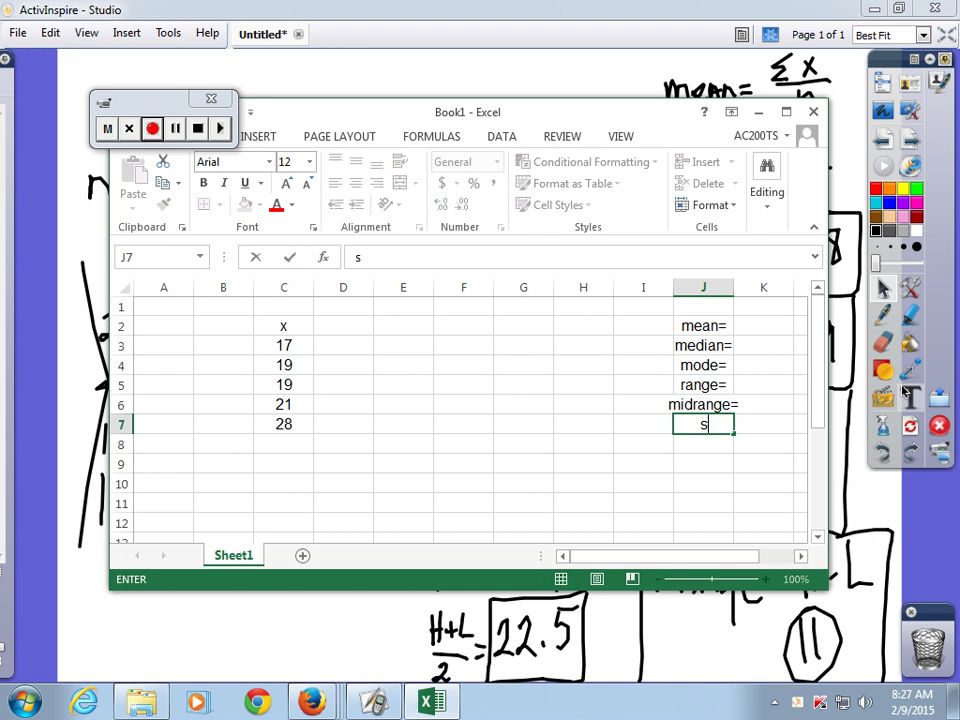
{"action": "type", "text": "var="}
{"action": "key", "text": "Return"}
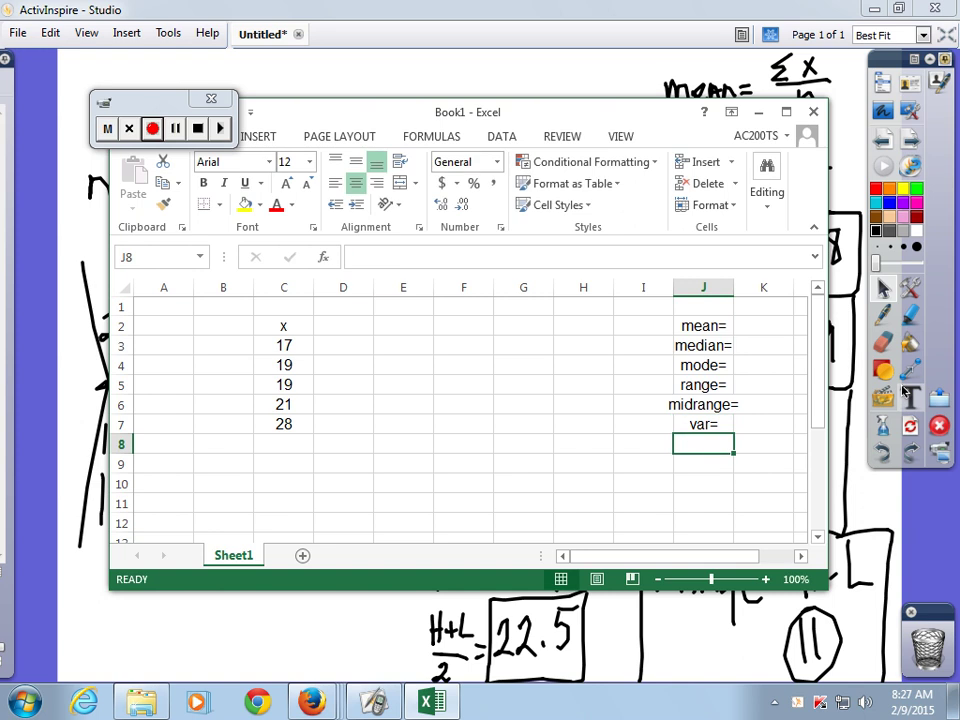
{"action": "type", "text": "sd="}
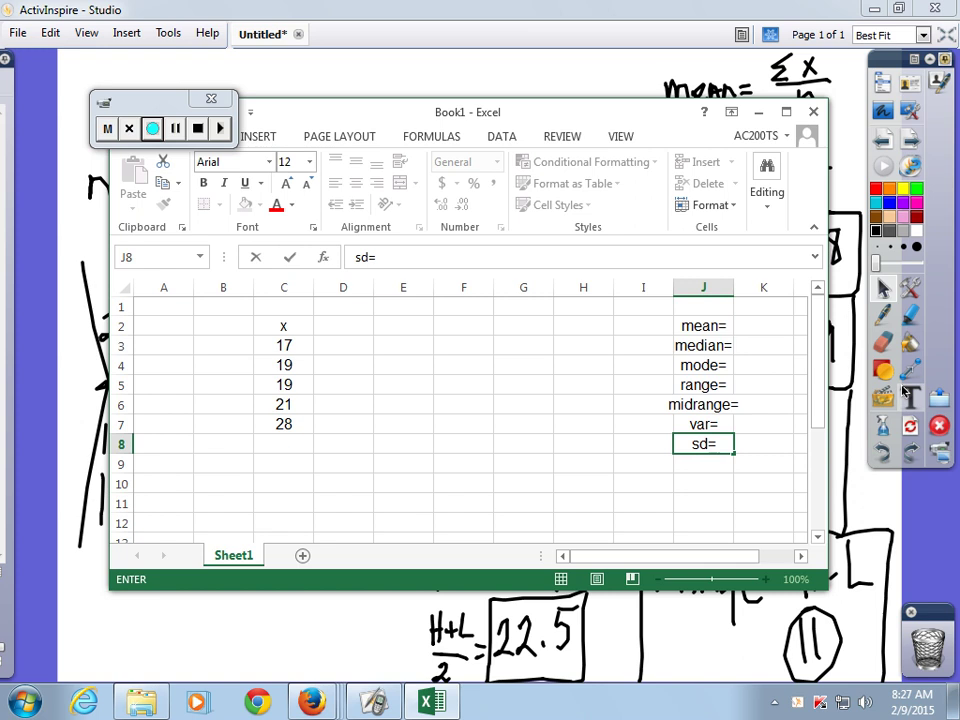
{"action": "key", "text": "Tab"}
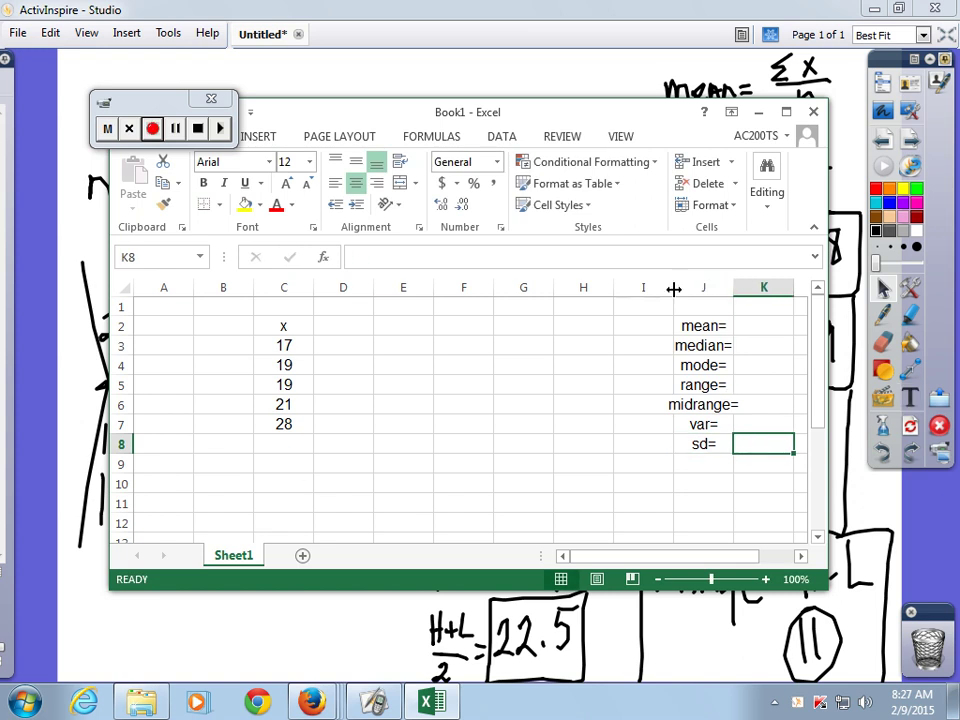
{"action": "left_click_drag", "start_coordinate": [731, 288], "coordinate": [745, 288]}
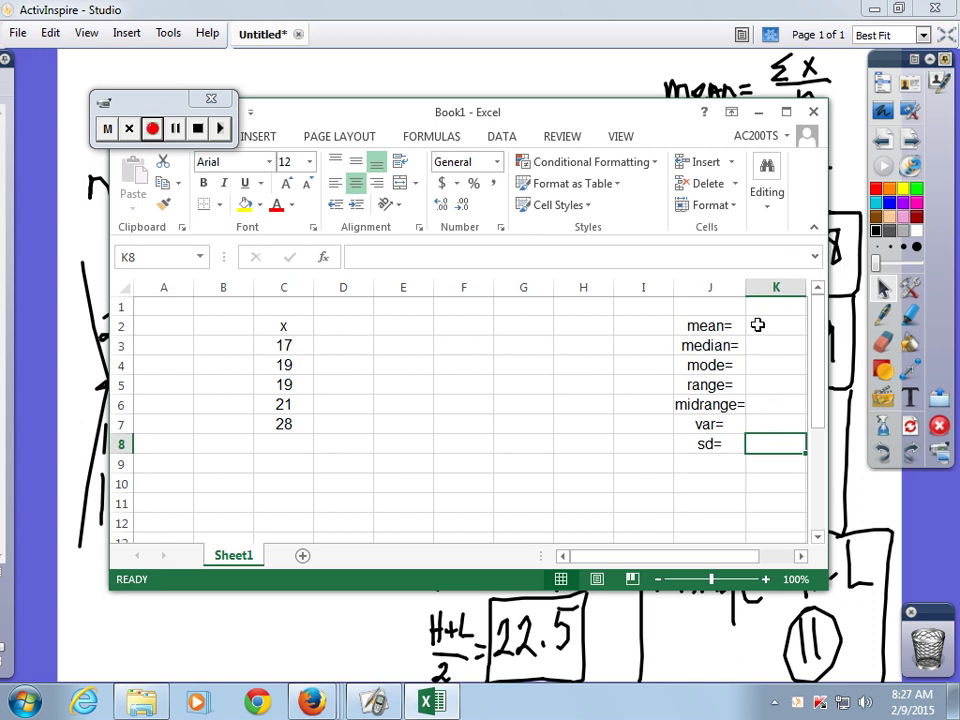
- Enter the label "n=" in cell A1 and the sample size 5 in cell B1
{"action": "left_click", "coordinate": [155, 307]}
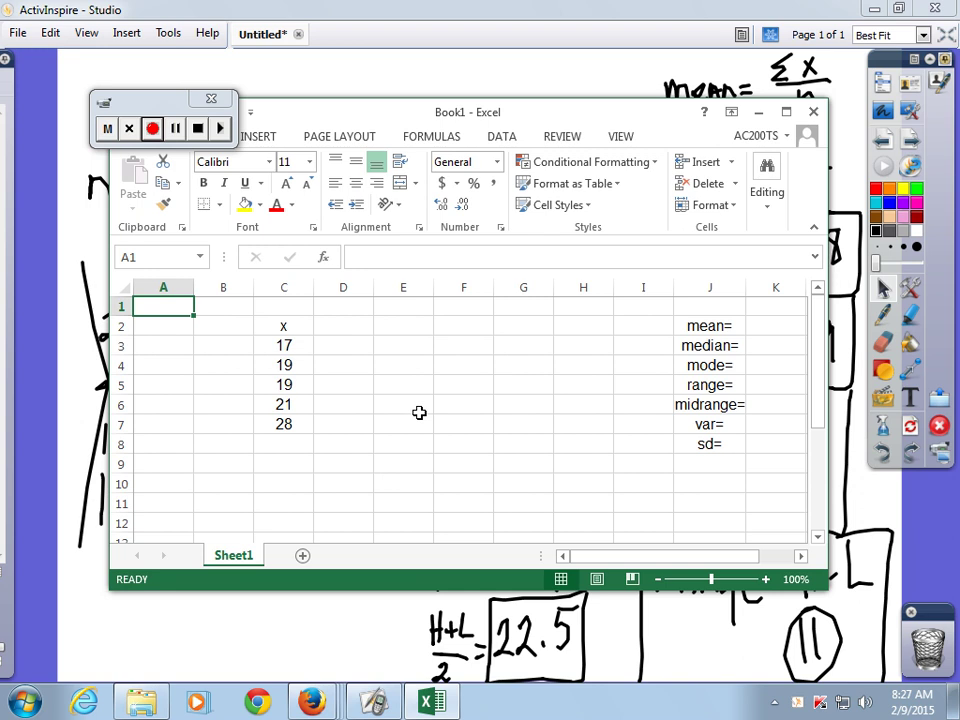
{"action": "type", "text": "n="}
{"action": "key", "text": "Tab"}
{"action": "type", "text": "5"}
{"action": "key", "text": "Tab"}
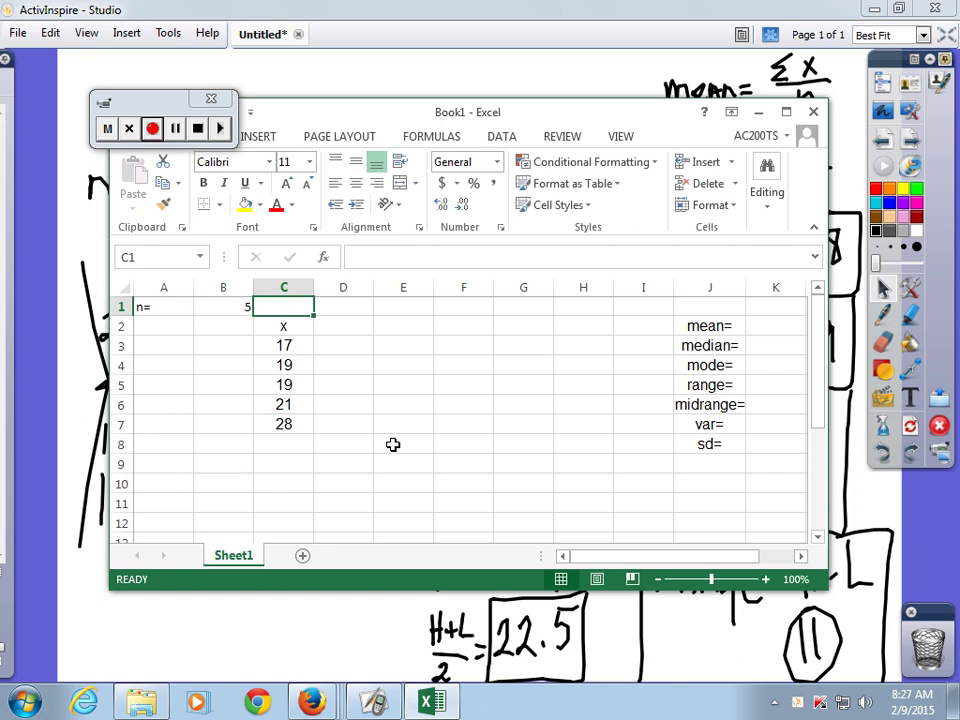
- Maximize the workbook window and total the data values in cell C9 with =SUM(C3:C7)
{"action": "key", "text": "Down"}
{"action": "key", "text": "Down"}
{"action": "key", "text": "Down"}
{"action": "key", "text": "Down"}
{"action": "key", "text": "Down"}
{"action": "key", "text": "Down"}
{"action": "key", "text": "Down"}
{"action": "key", "text": "Down"}
{"action": "key", "text": "Down"}
{"action": "key", "text": "Up"}
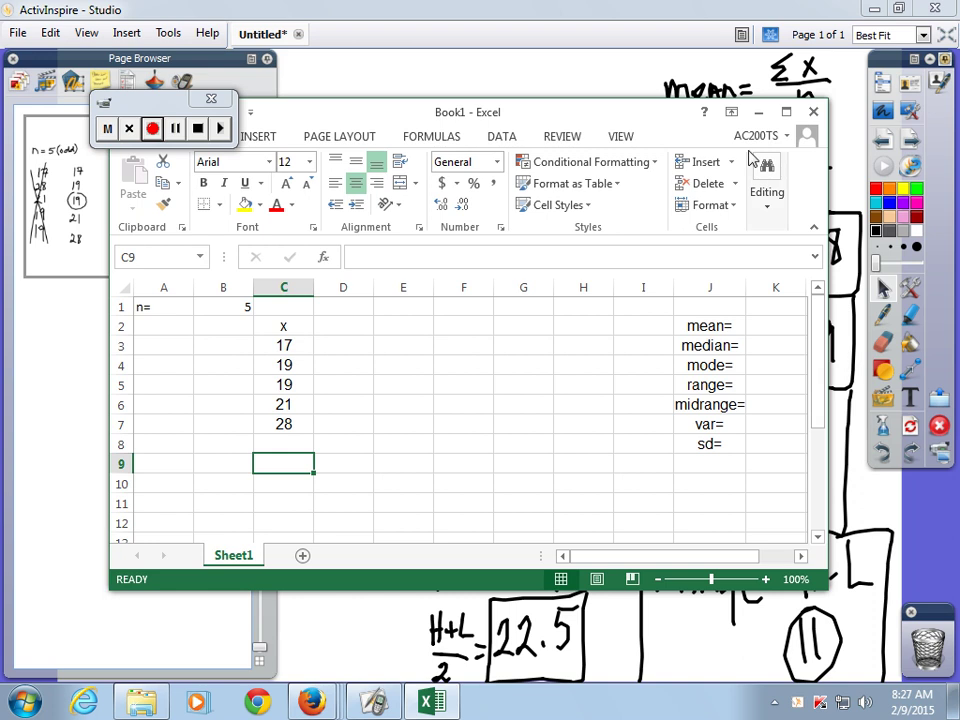
{"action": "left_click", "coordinate": [786, 111]}
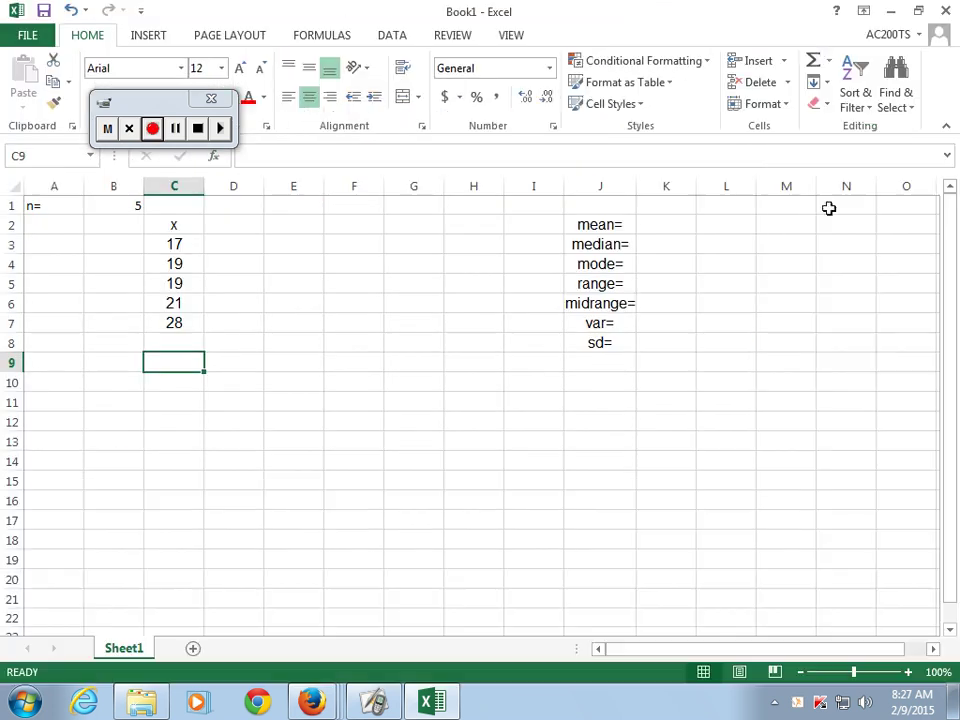
{"action": "left_click", "coordinate": [814, 65]}
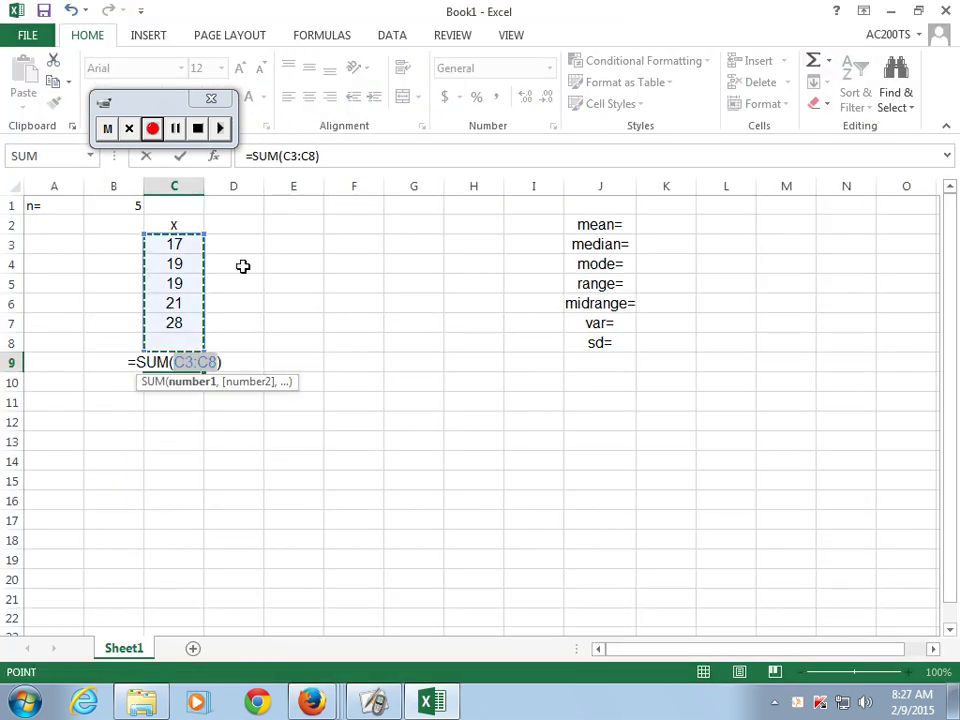
{"action": "left_click_drag", "start_coordinate": [189, 244], "coordinate": [199, 323]}
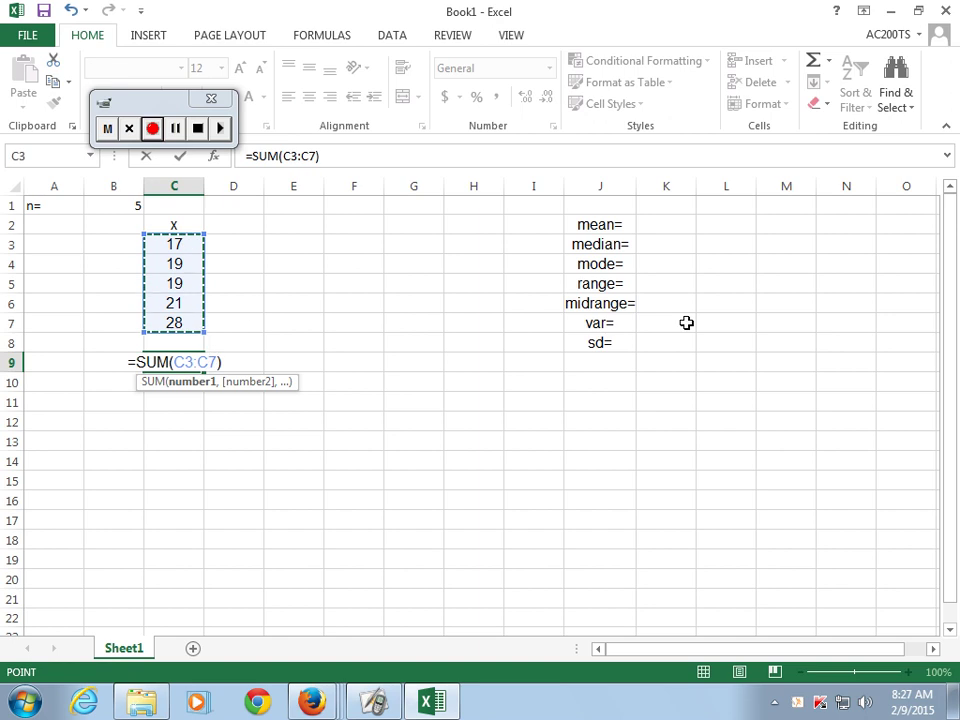
{"action": "key", "text": "Return"}
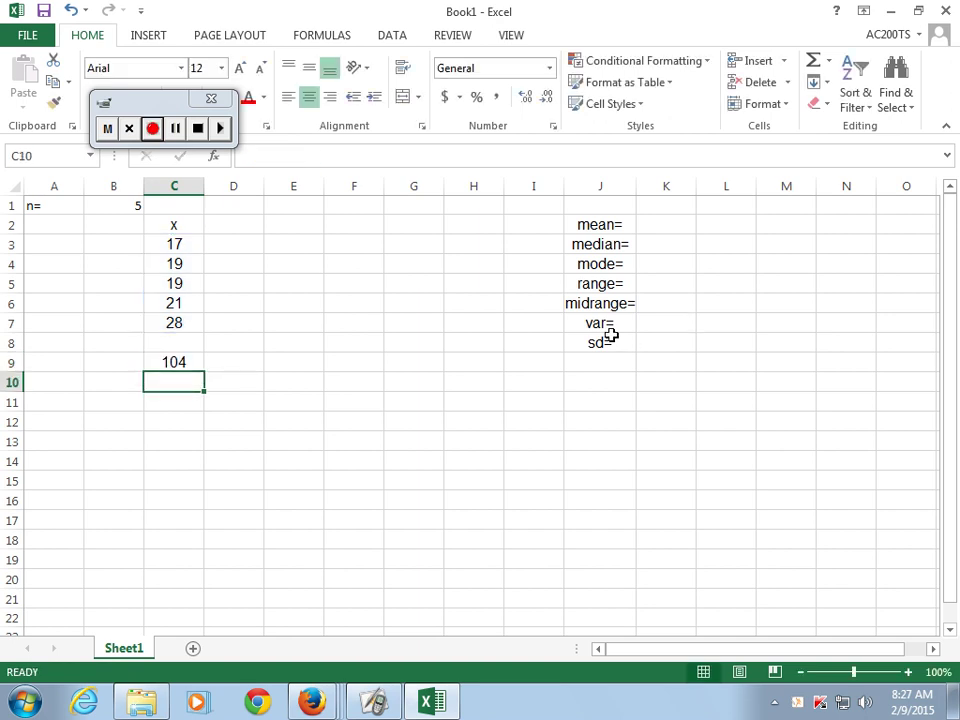
- Calculate the mean in cell K2 with the formula =C9/B1
{"action": "left_click", "coordinate": [658, 223]}
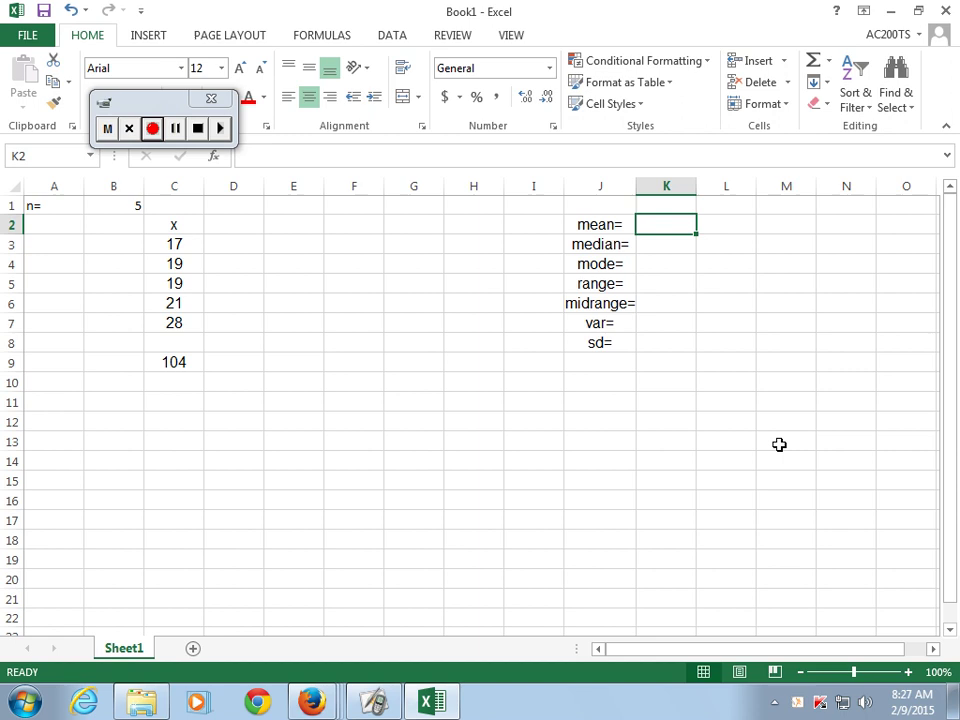
{"action": "type", "text": "="}
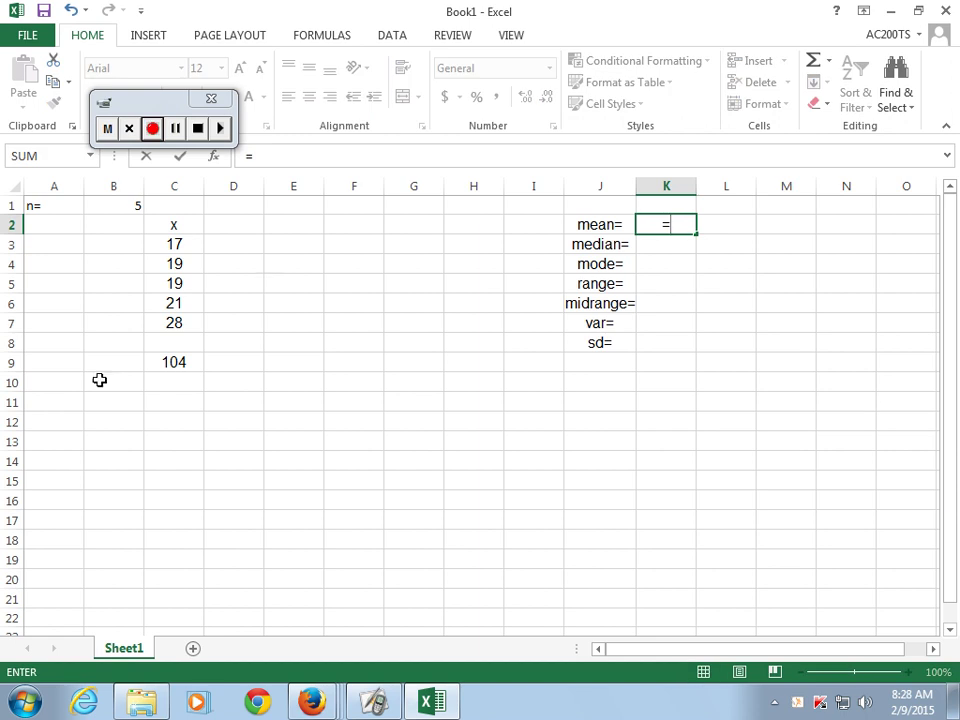
{"action": "left_click", "coordinate": [171, 363]}
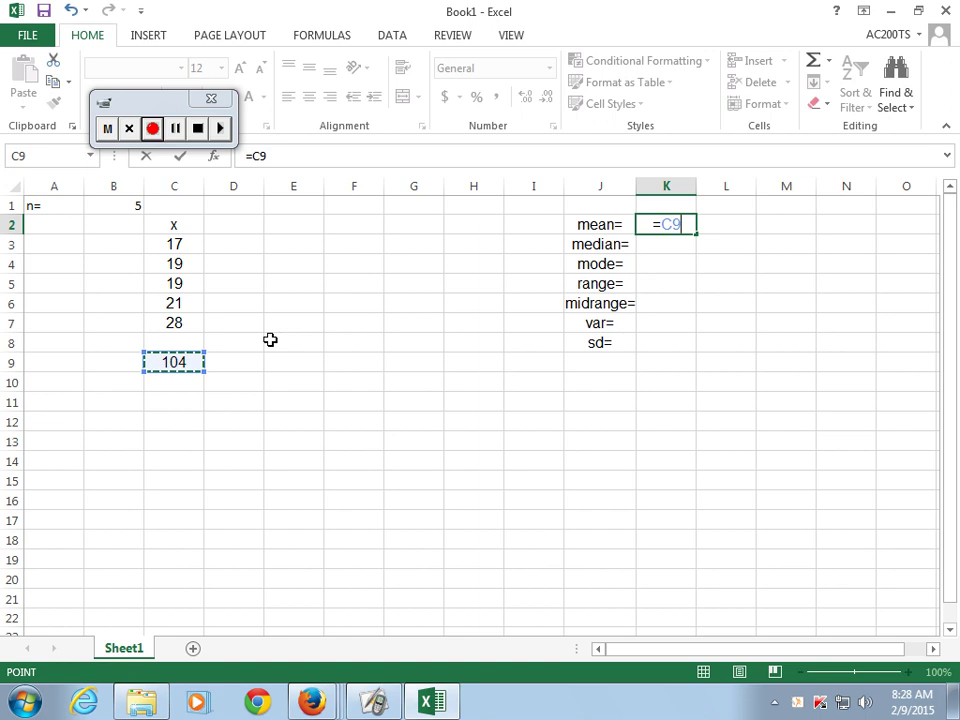
{"action": "type", "text": "/"}
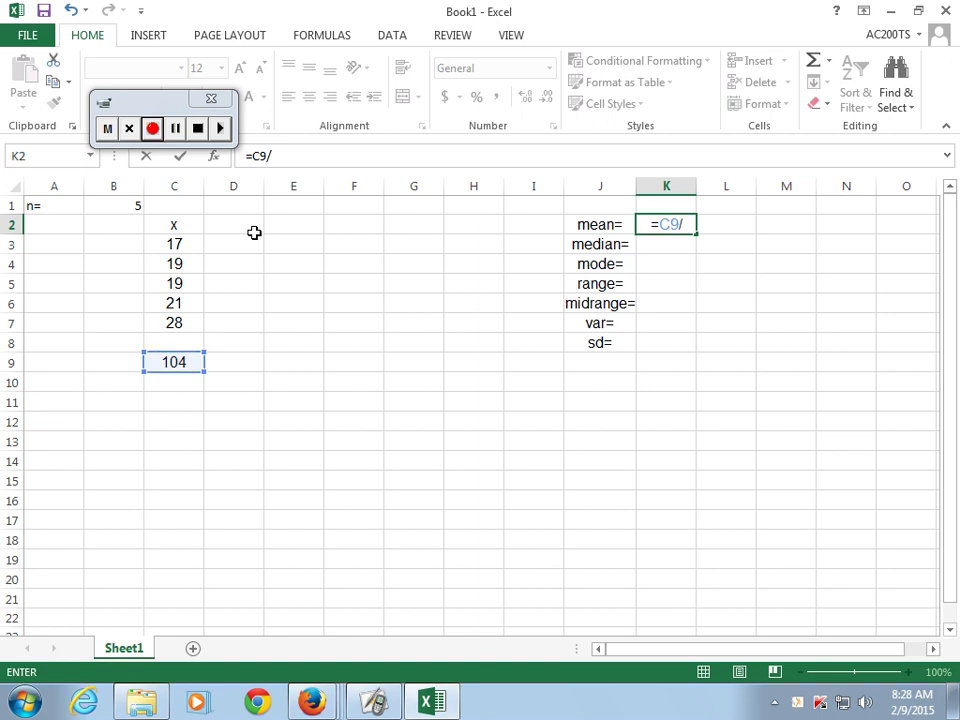
{"action": "left_click", "coordinate": [113, 205]}
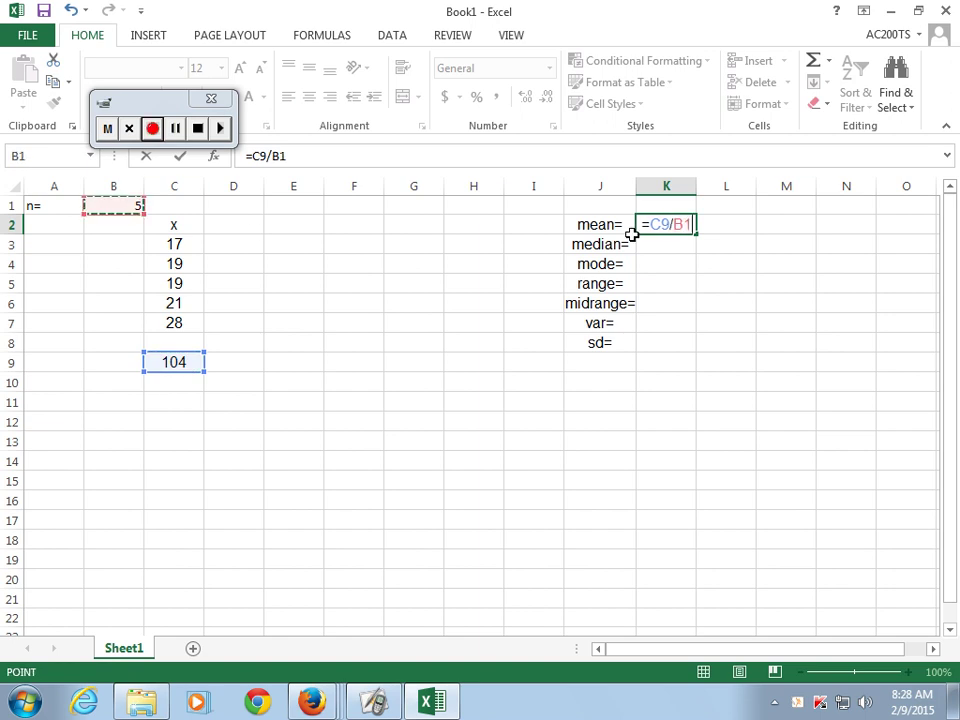
{"action": "key", "text": "Return"}
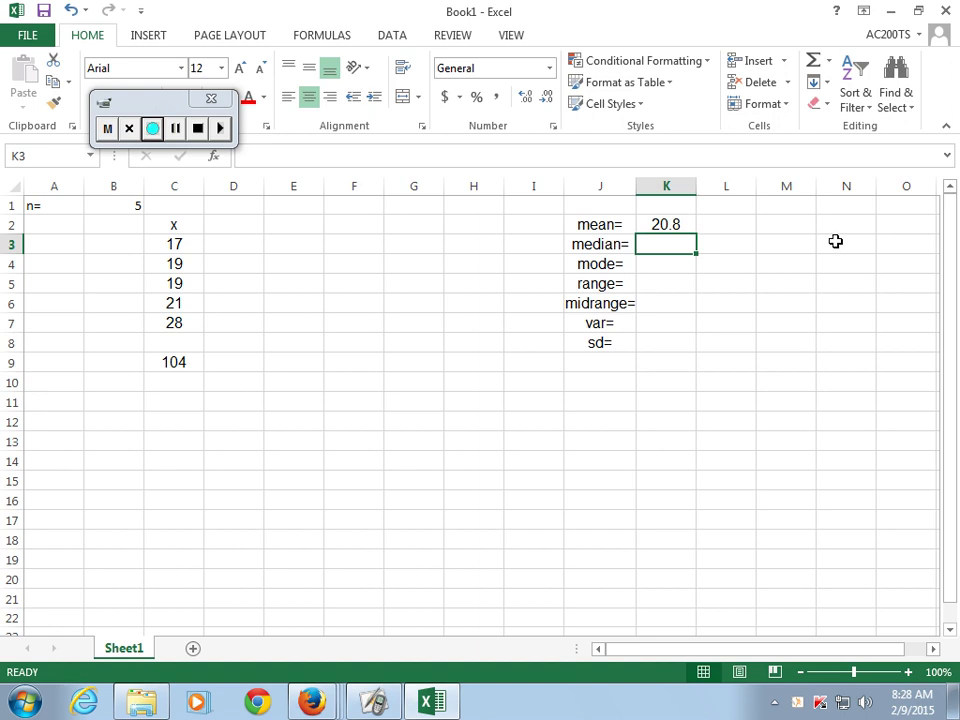
- Enter the median in cell K3 by referencing the middle data value with =C5
{"action": "type", "text": "="}
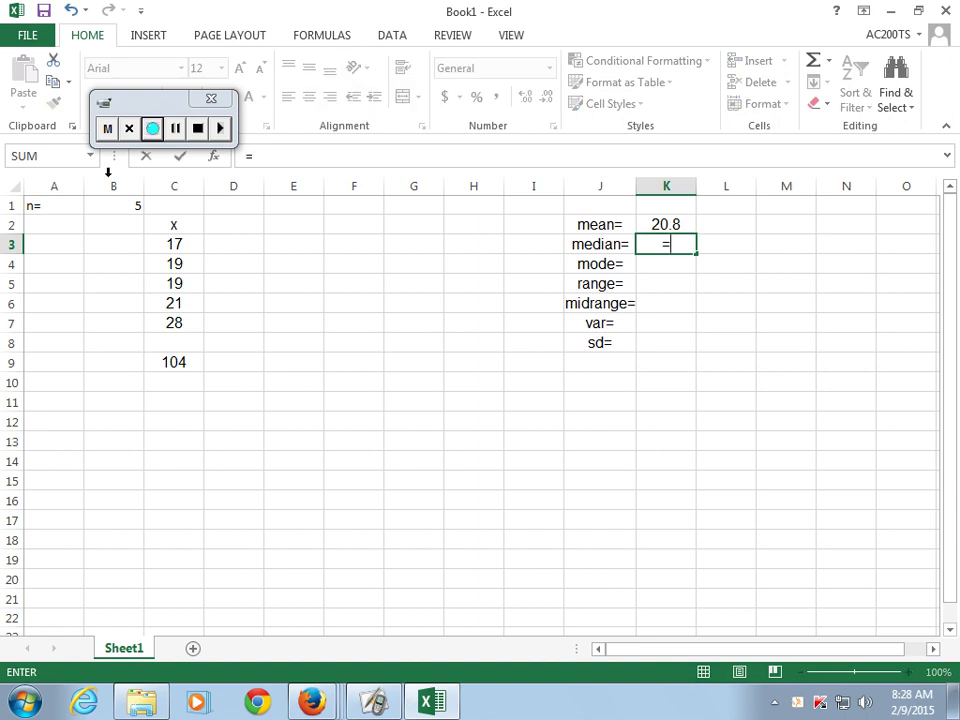
{"action": "left_click", "coordinate": [183, 283]}
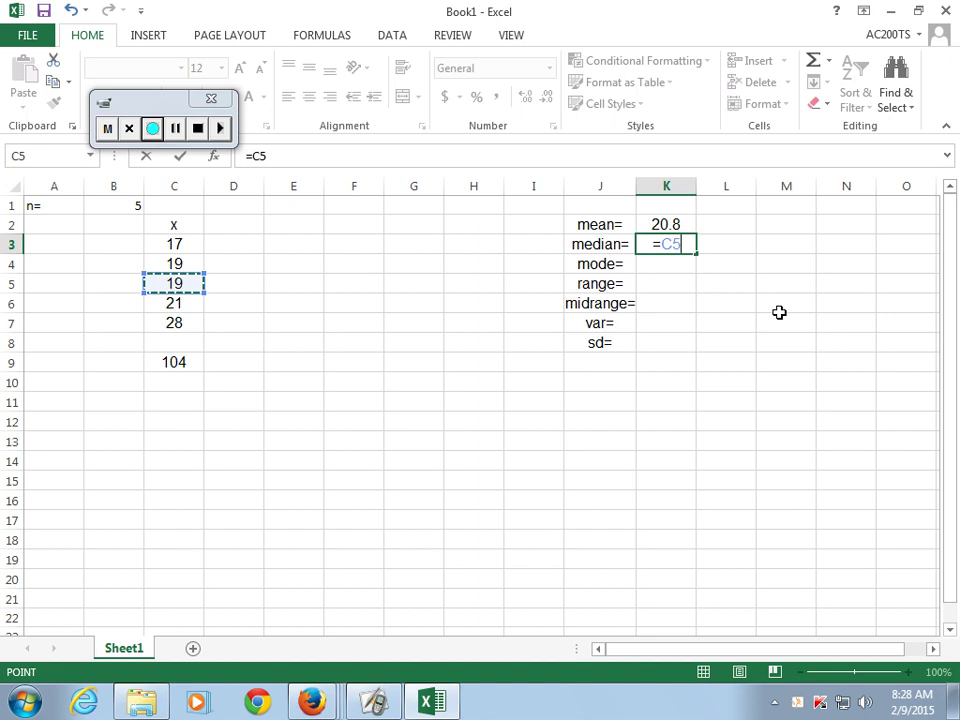
{"action": "key", "text": "Return"}
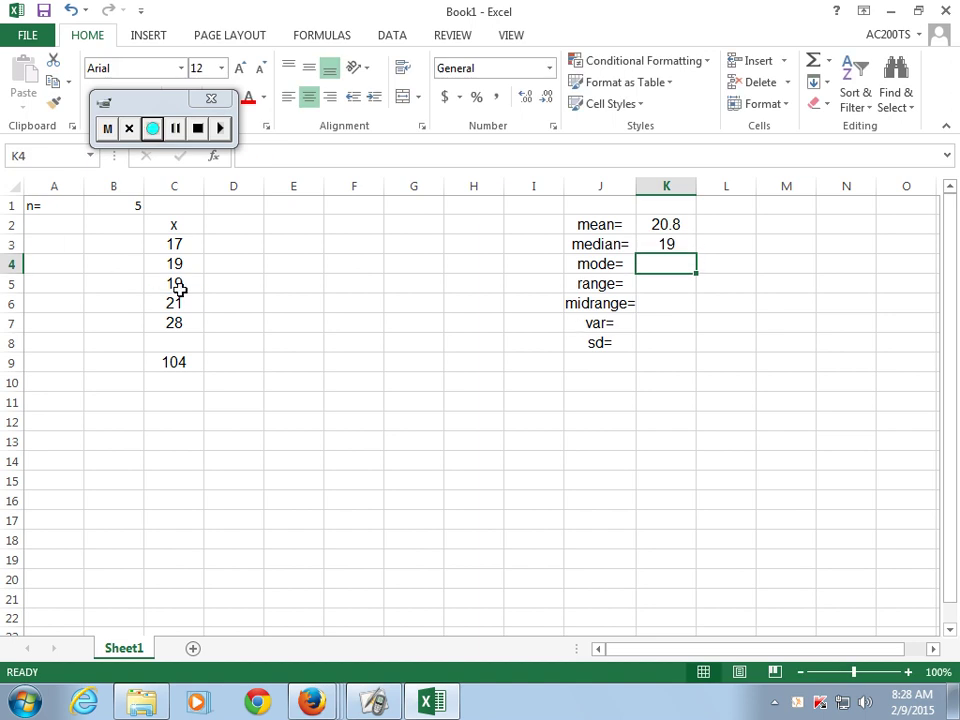
- Fill the middle data value in C5 and the median result in K3 with yellow
{"action": "left_click", "coordinate": [180, 288]}
{"action": "left_click_drag", "start_coordinate": [165, 103], "coordinate": [88, 67]}
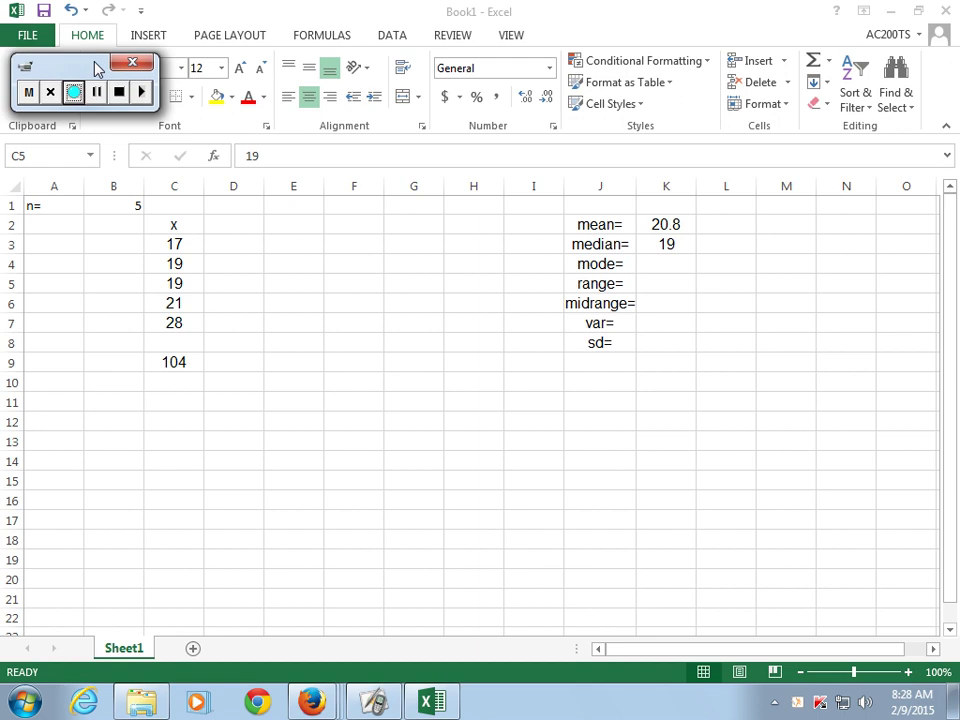
{"action": "left_click", "coordinate": [219, 101]}
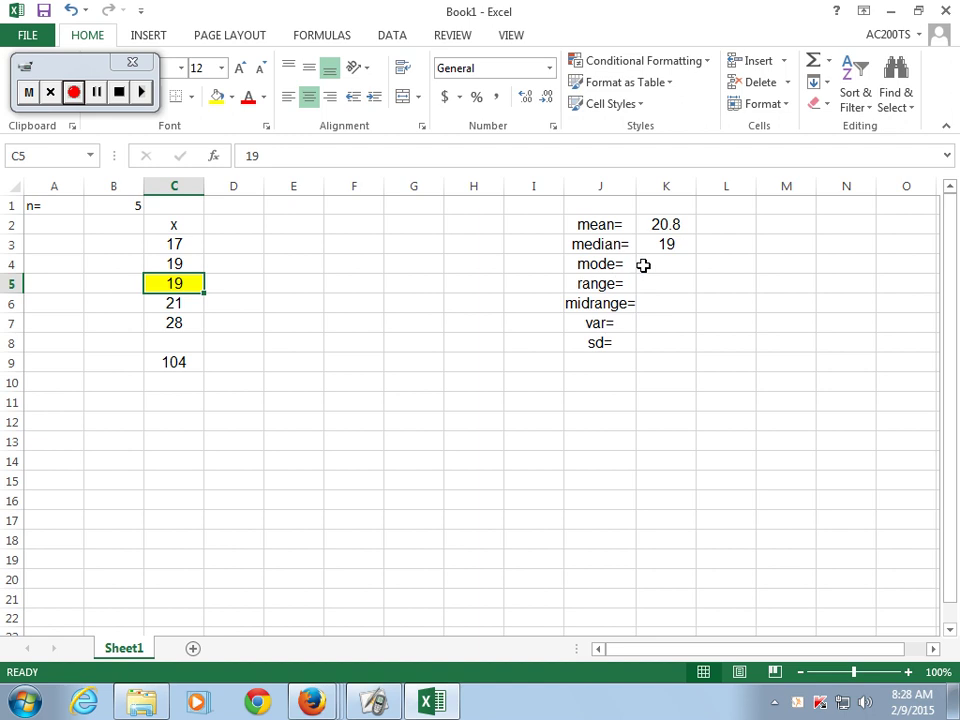
{"action": "left_click", "coordinate": [671, 246]}
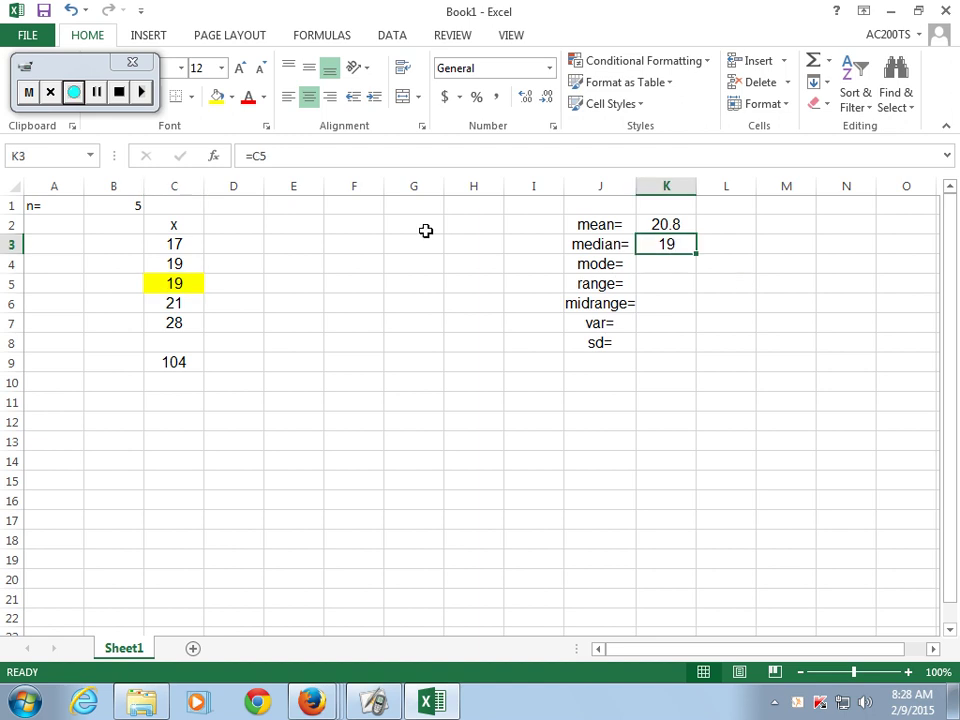
{"action": "left_click", "coordinate": [217, 97]}
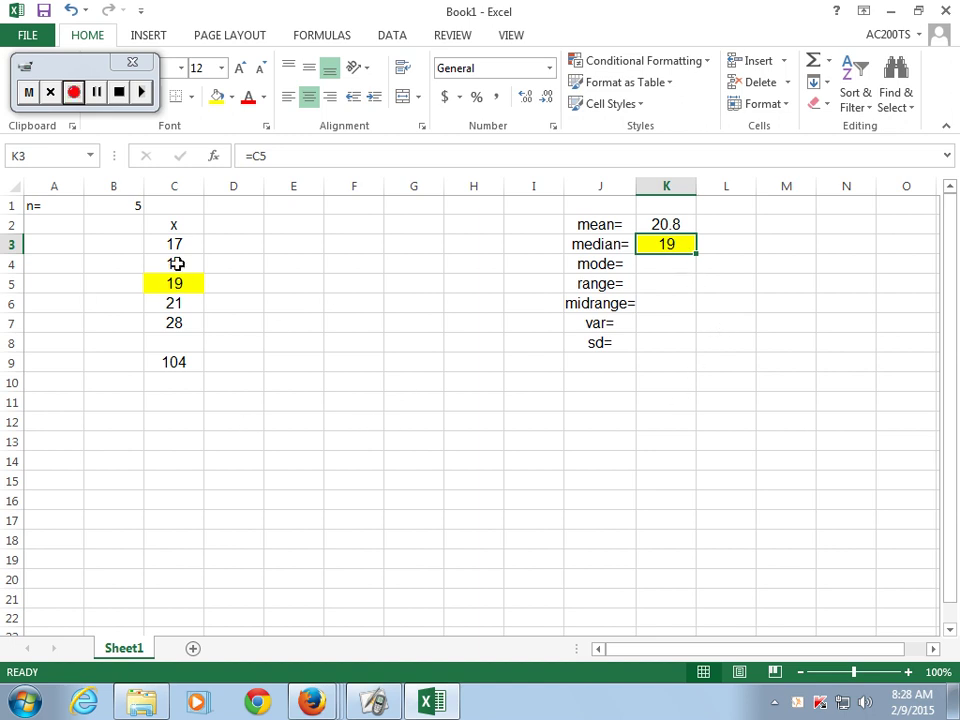
- Put a thick box border around the repeated values in cells C4 and C5, and select the mode's result cell K4
{"action": "left_click_drag", "start_coordinate": [176, 263], "coordinate": [184, 285]}
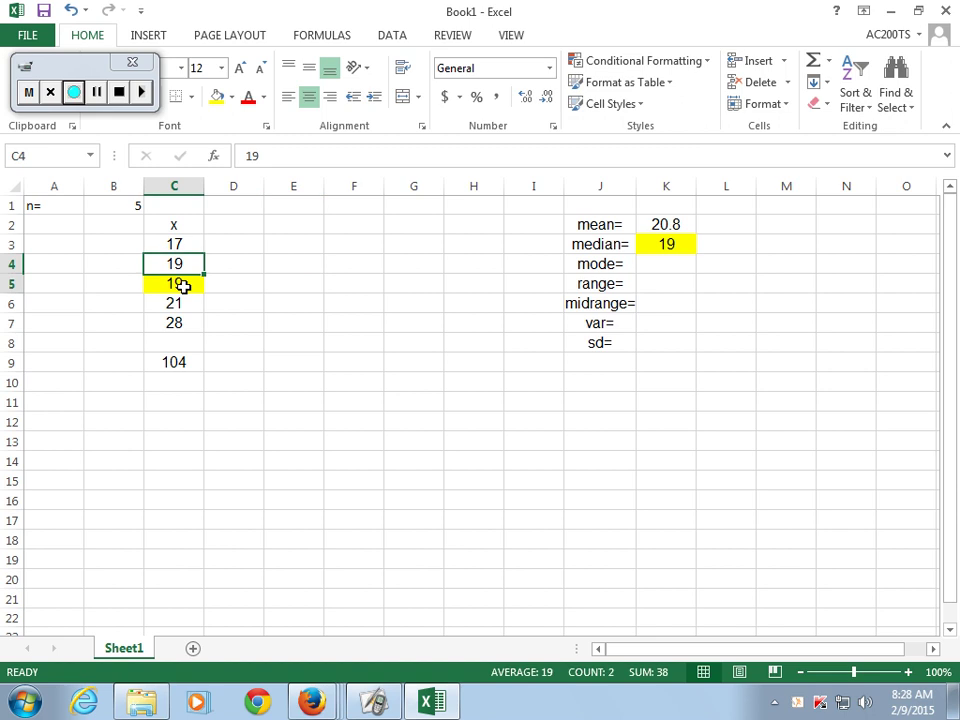
{"action": "left_click", "coordinate": [192, 97]}
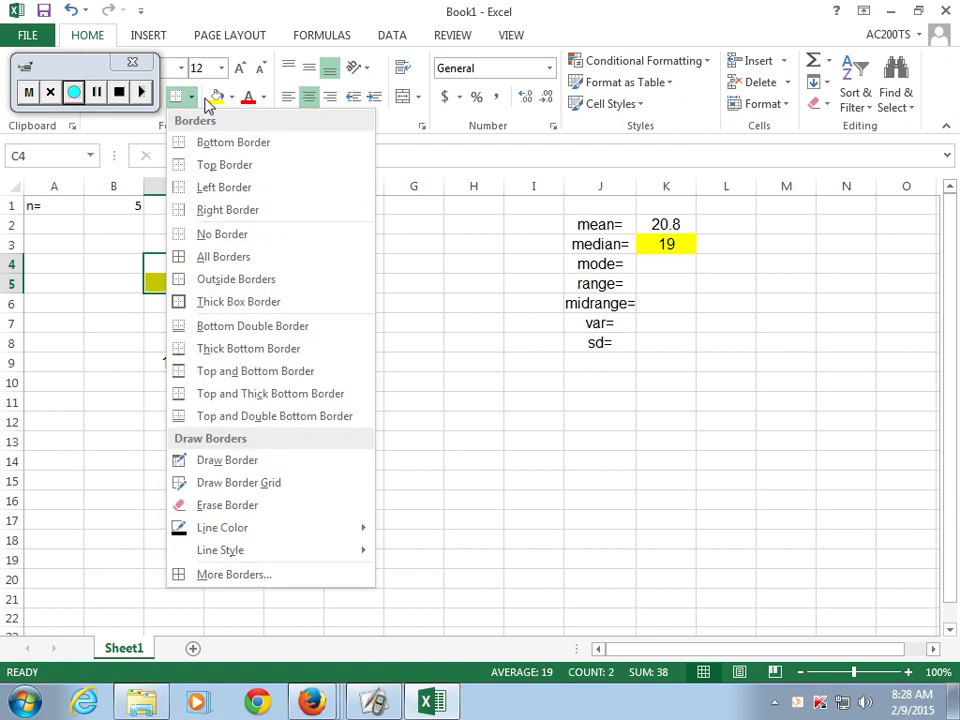
{"action": "left_click", "coordinate": [209, 301]}
{"action": "left_click", "coordinate": [648, 267]}
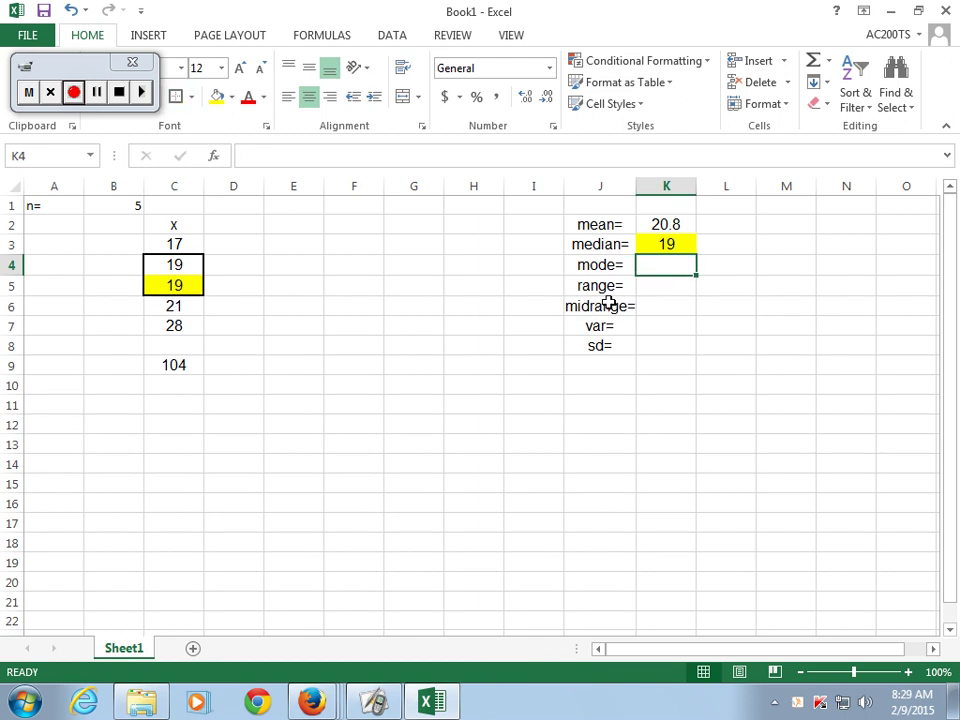
- Enter 19 as the mode in cell K4
{"action": "type", "text": "19"}
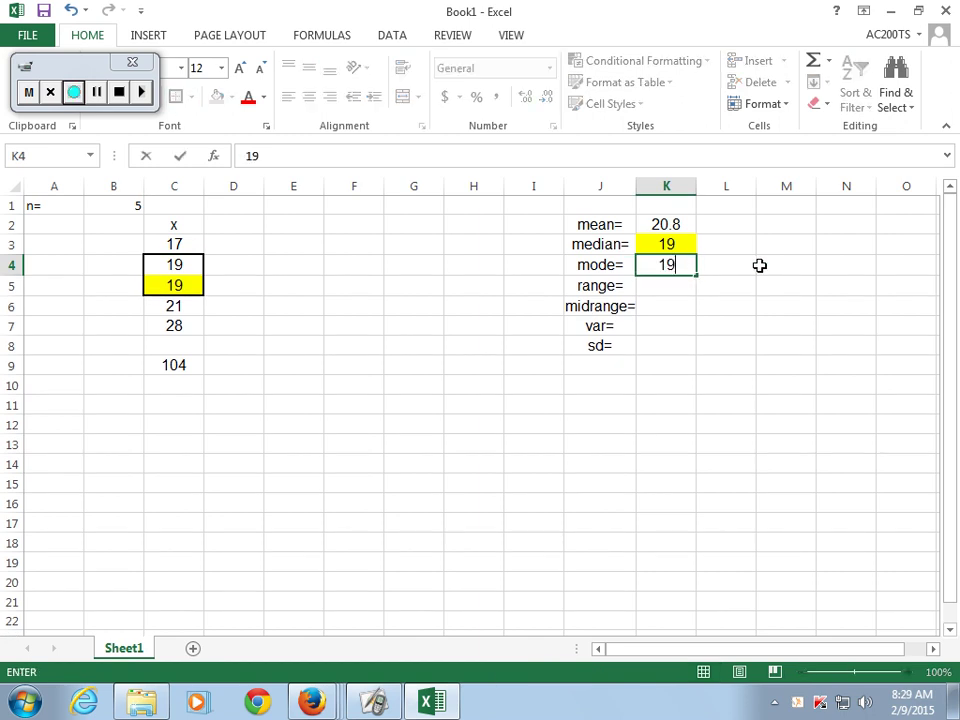
{"action": "key", "text": "Return"}
{"action": "key", "text": "Return"}
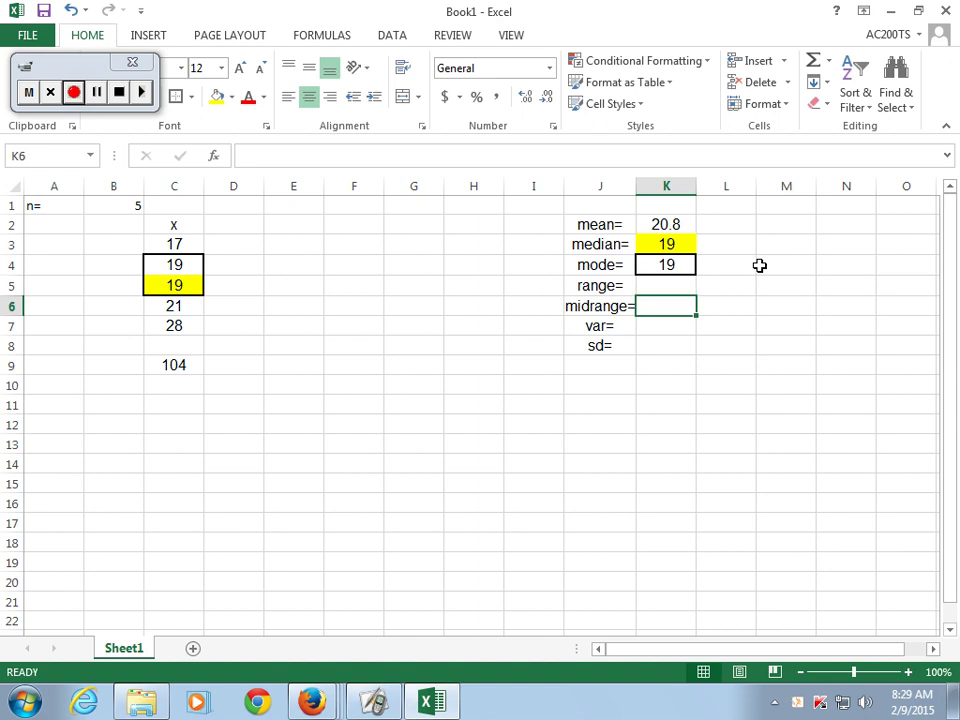
- Calculate the range in cell K5 with the formula =C7-C3, removing the stray backslash from its end
{"action": "key", "text": "Up"}
{"action": "type", "text": "="}
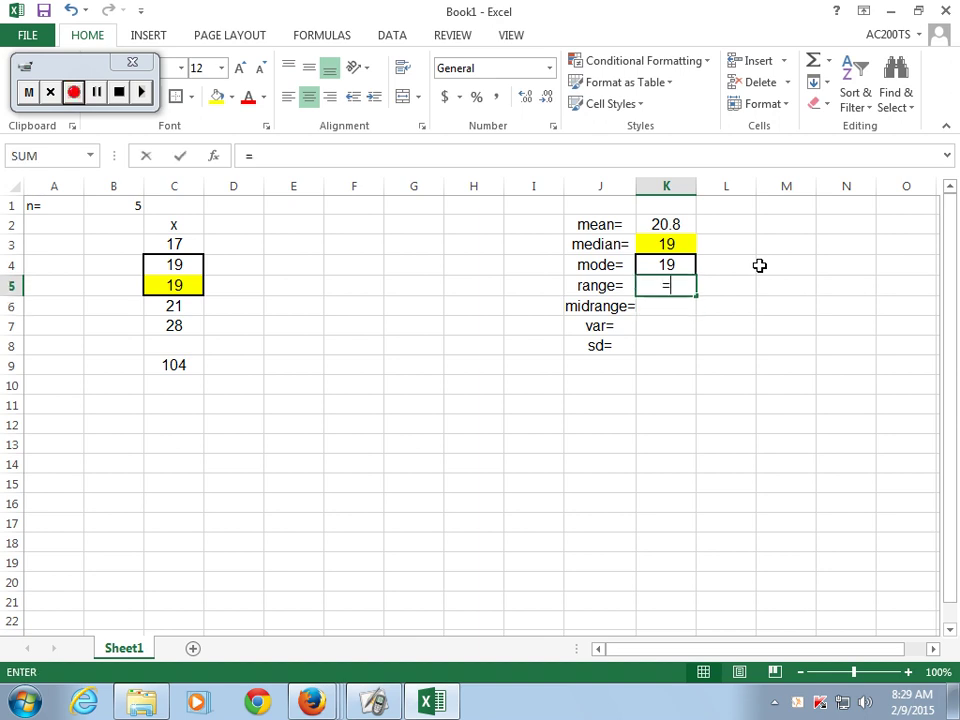
{"action": "left_click", "coordinate": [175, 325]}
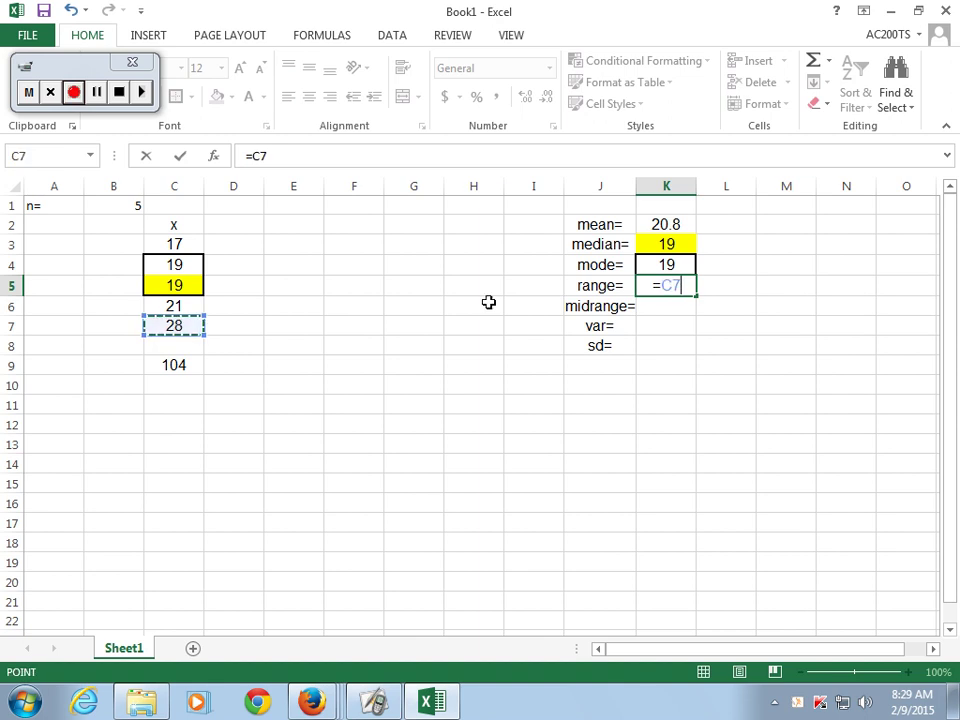
{"action": "type", "text": "-"}
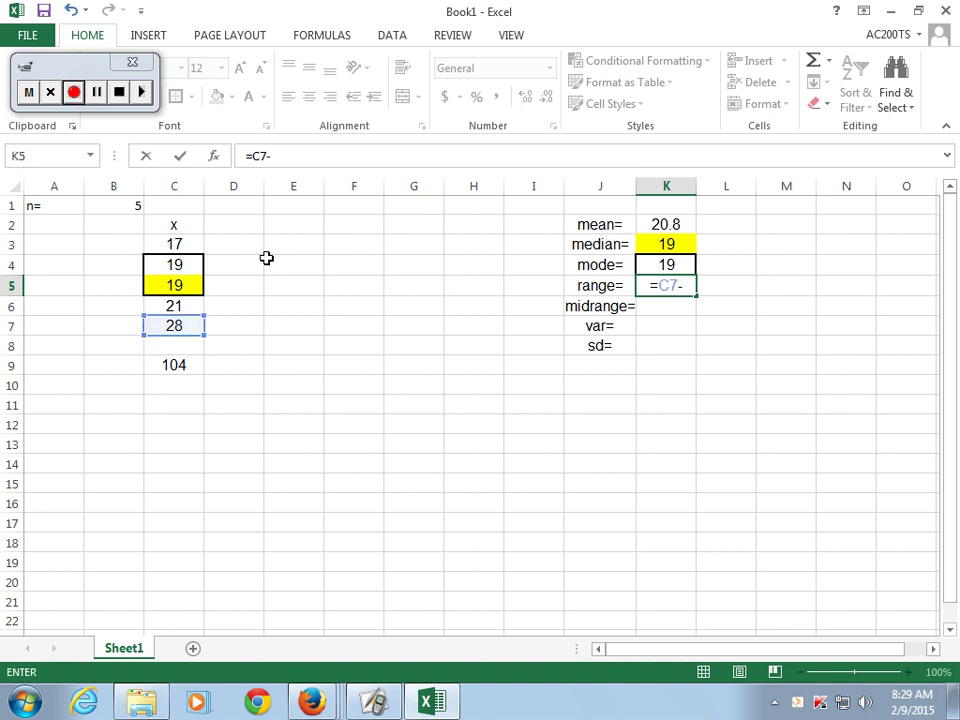
{"action": "left_click", "coordinate": [174, 243]}
{"action": "type", "text": "\\"}
{"action": "key", "text": "Return"}
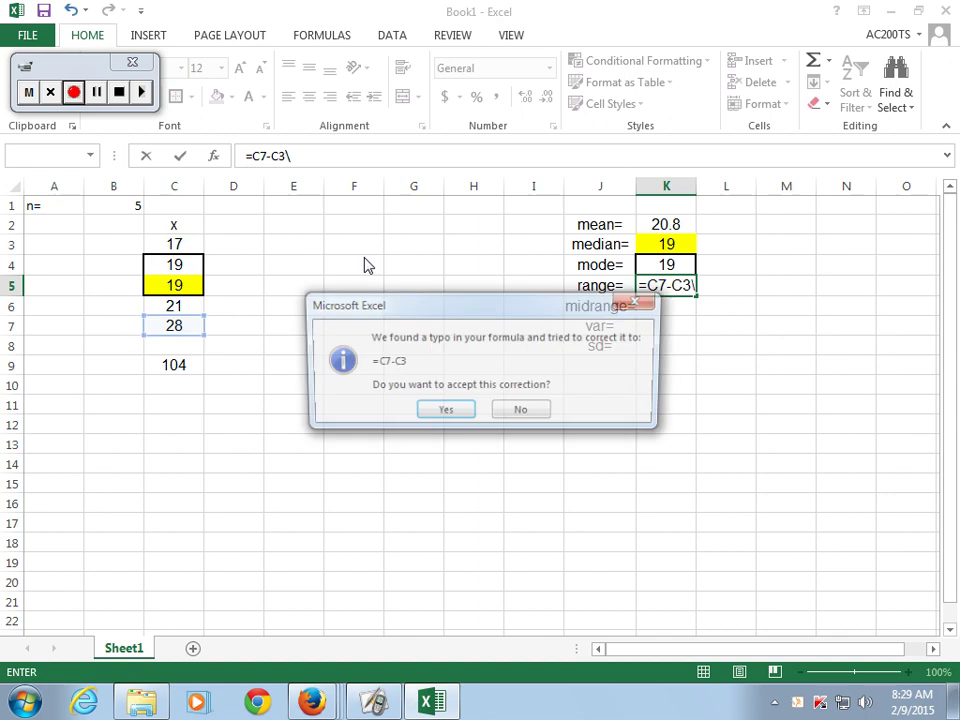
{"action": "left_click", "coordinate": [522, 413]}
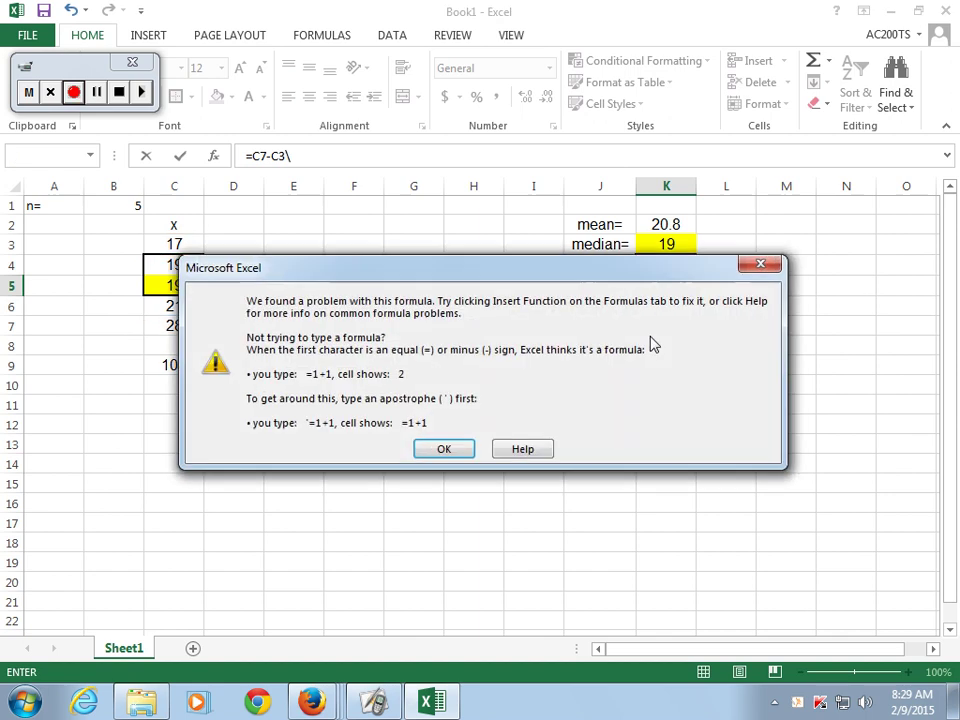
{"action": "left_click", "coordinate": [762, 264]}
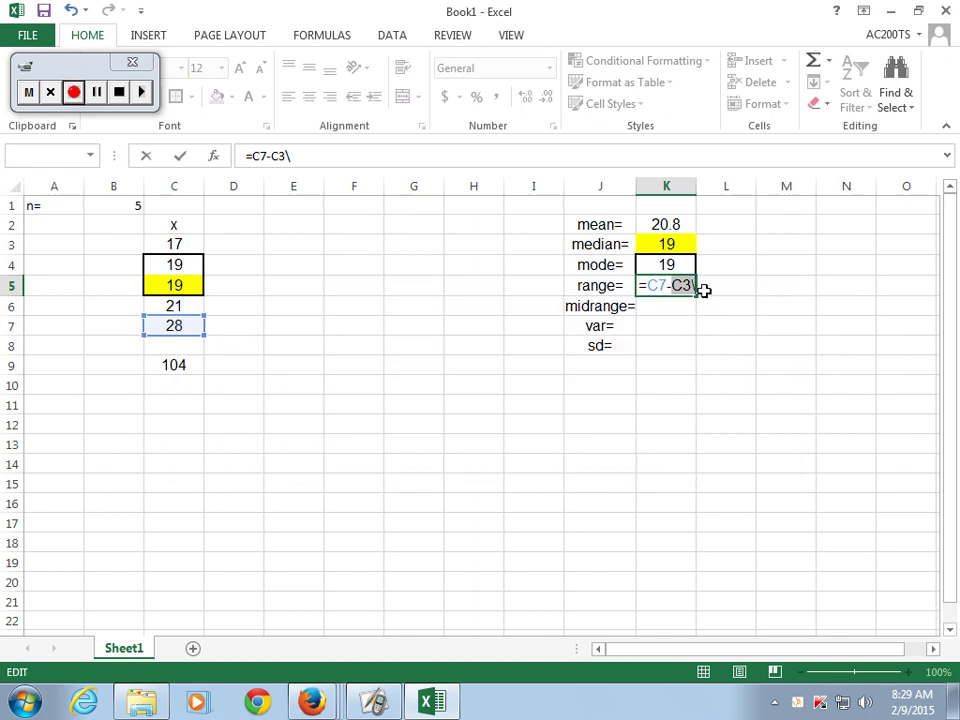
{"action": "left_click", "coordinate": [304, 156]}
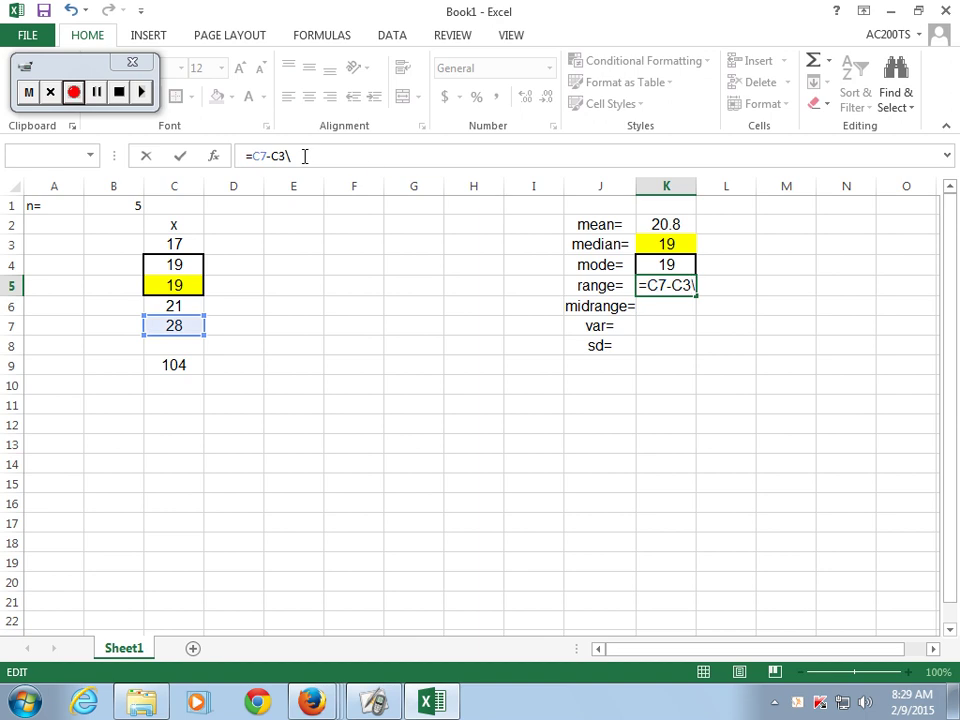
{"action": "key", "text": "BackSpace"}
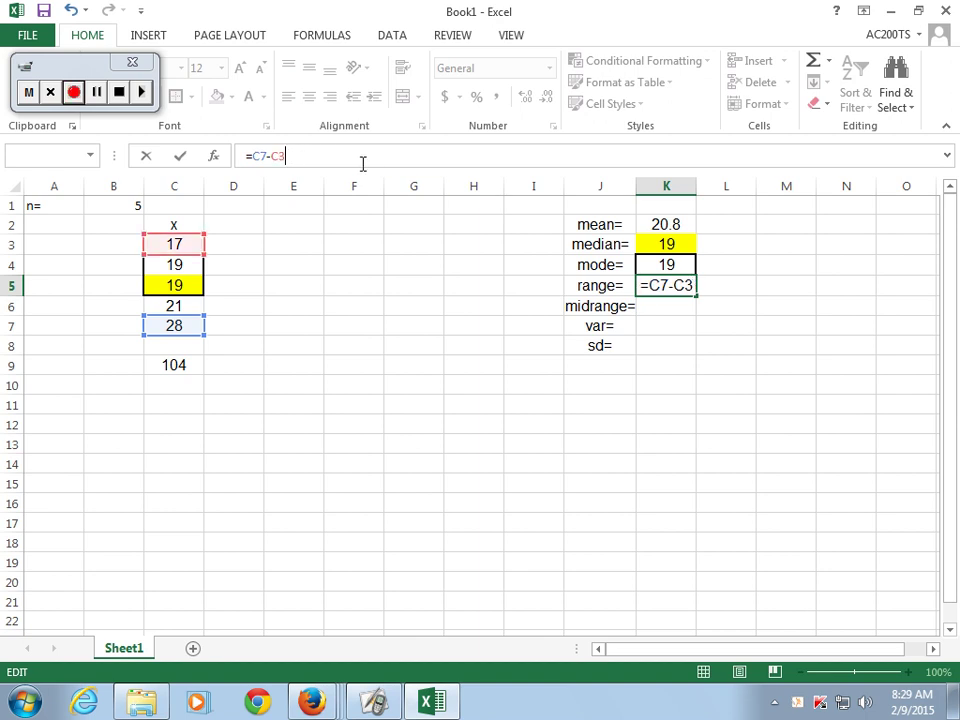
{"action": "key", "text": "Return"}
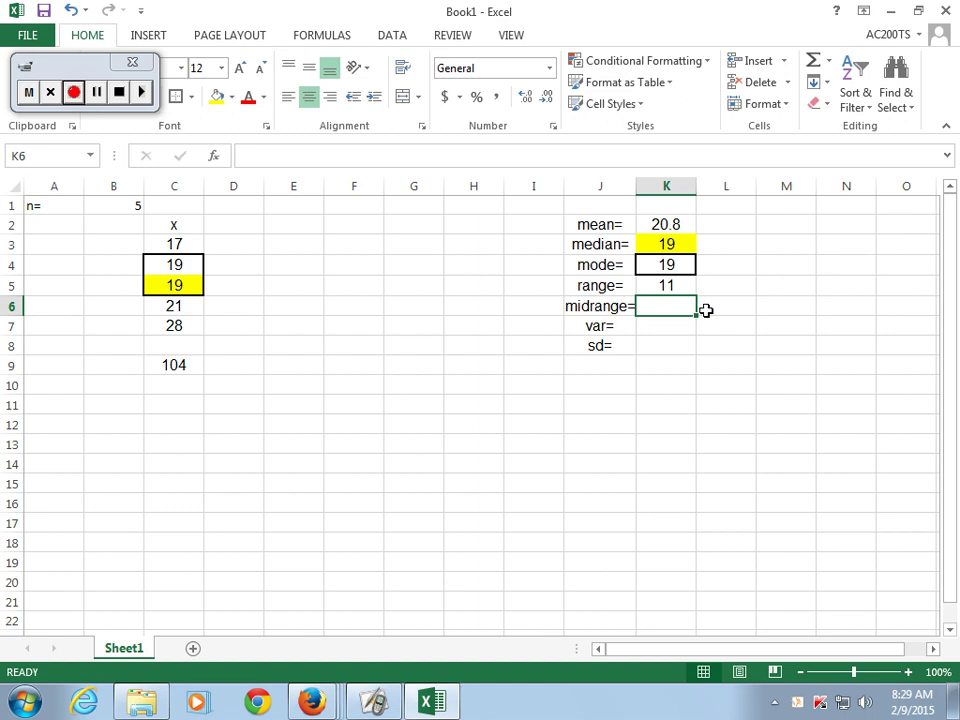
- Calculate the midrange in cell K6 with the formula =(C7+C3)/2
{"action": "type", "text": "=("}
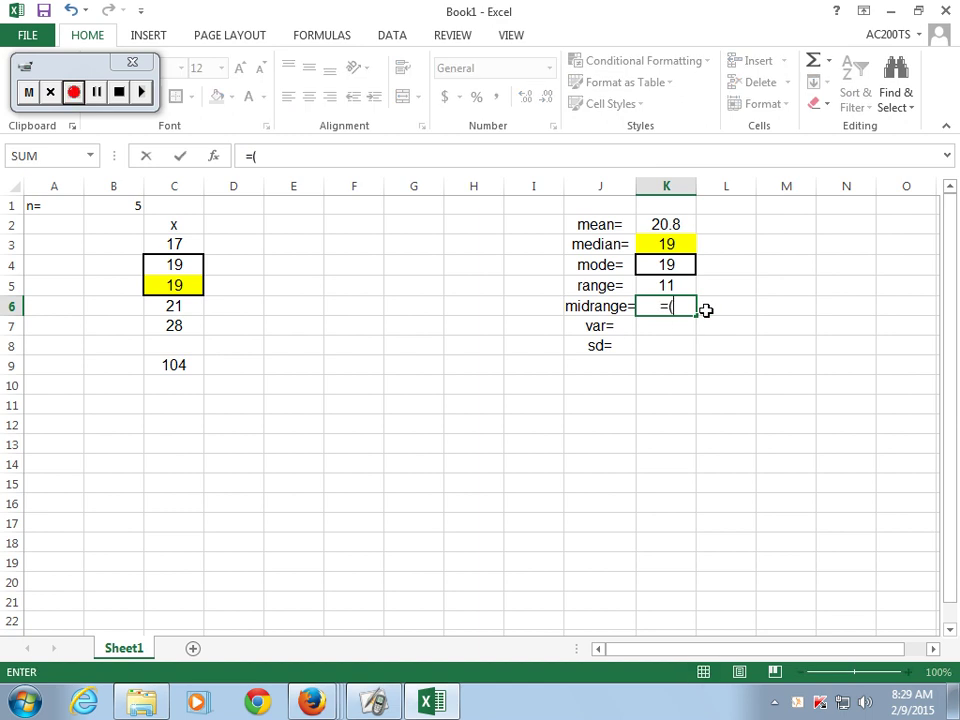
{"action": "left_click", "coordinate": [195, 325]}
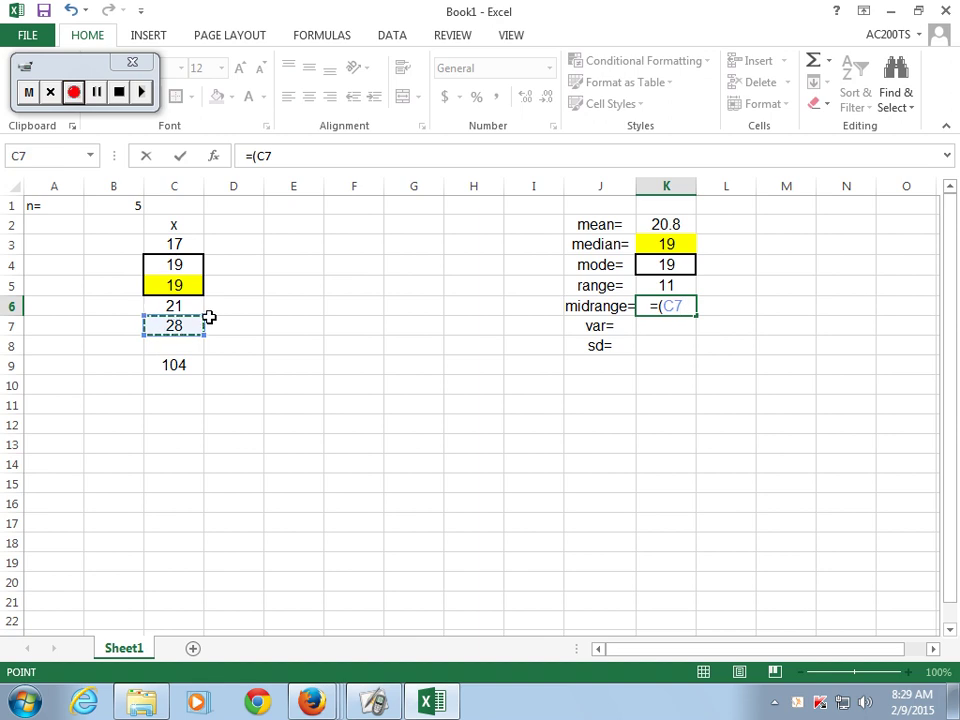
{"action": "type", "text": "+"}
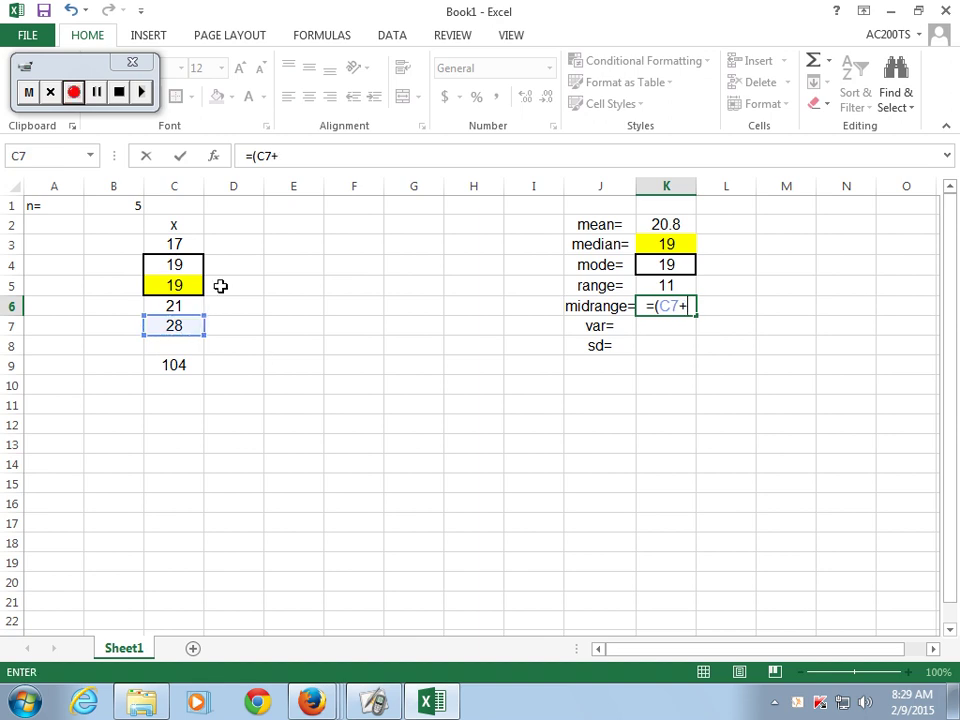
{"action": "left_click", "coordinate": [183, 244]}
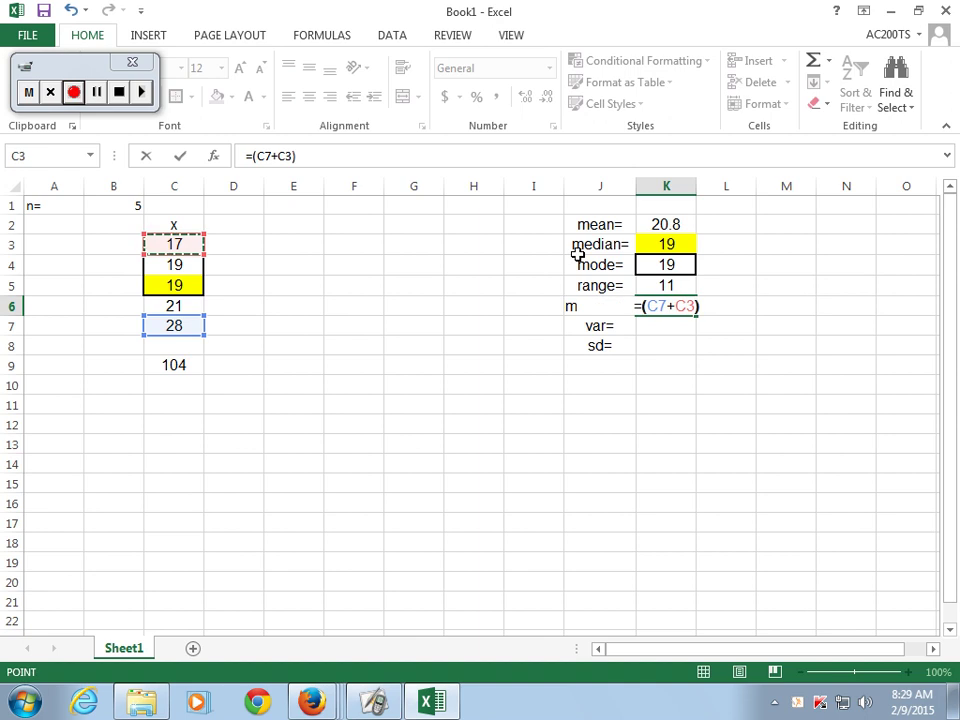
{"action": "type", "text": ")/"}
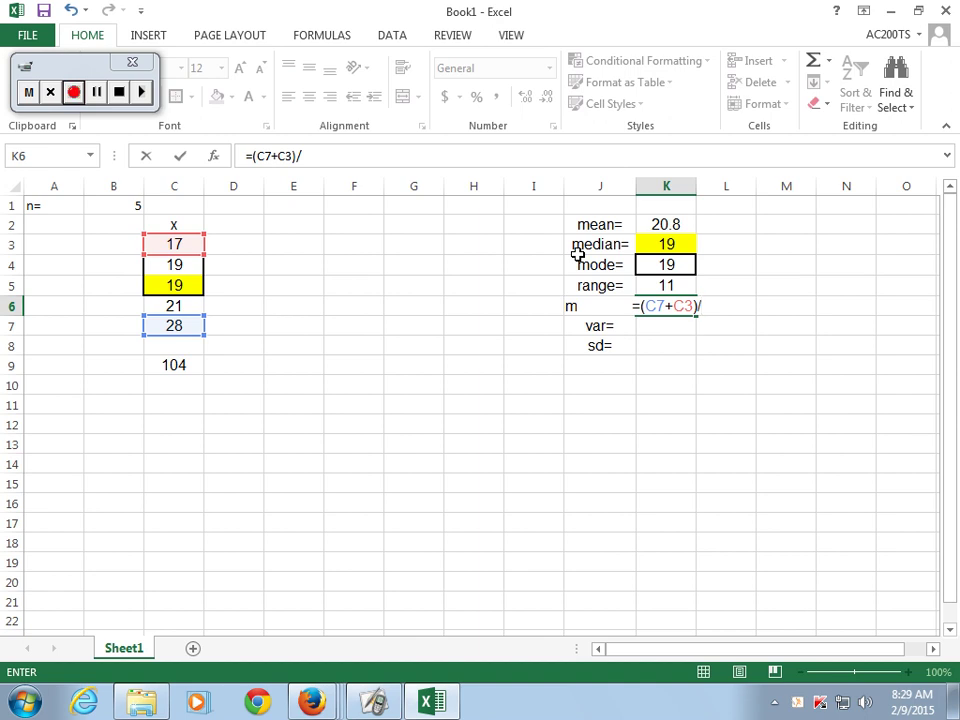
{"action": "type", "text": "2"}
{"action": "key", "text": "Return"}
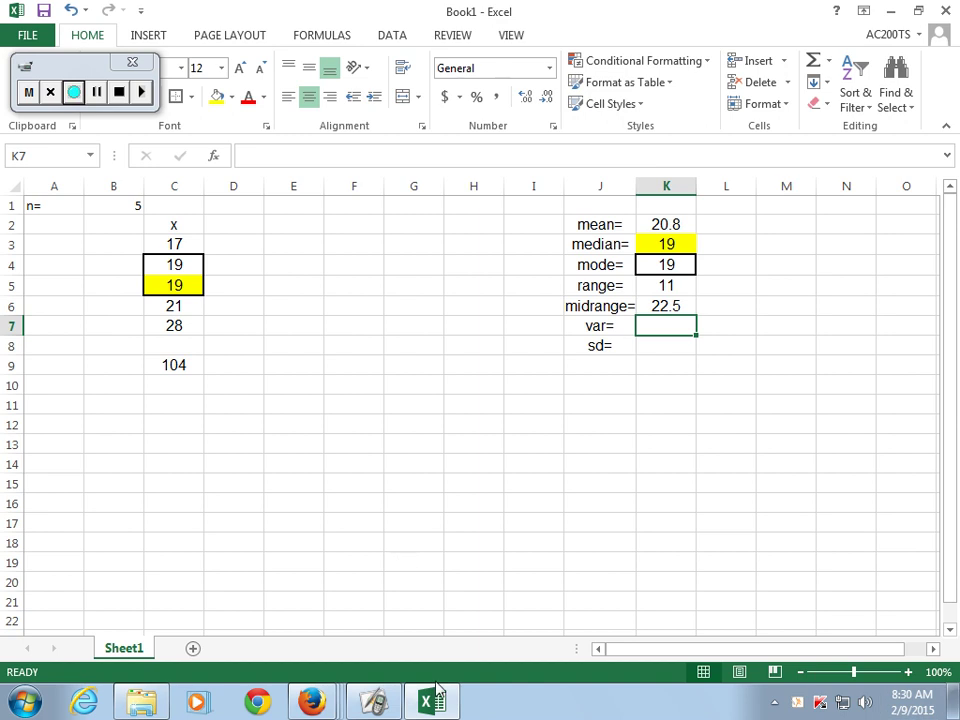
- Switch to ActivInspire, start annotating over the desktop, close the Page Browser and choose the Pen tool
{"action": "left_click", "coordinate": [373, 701]}
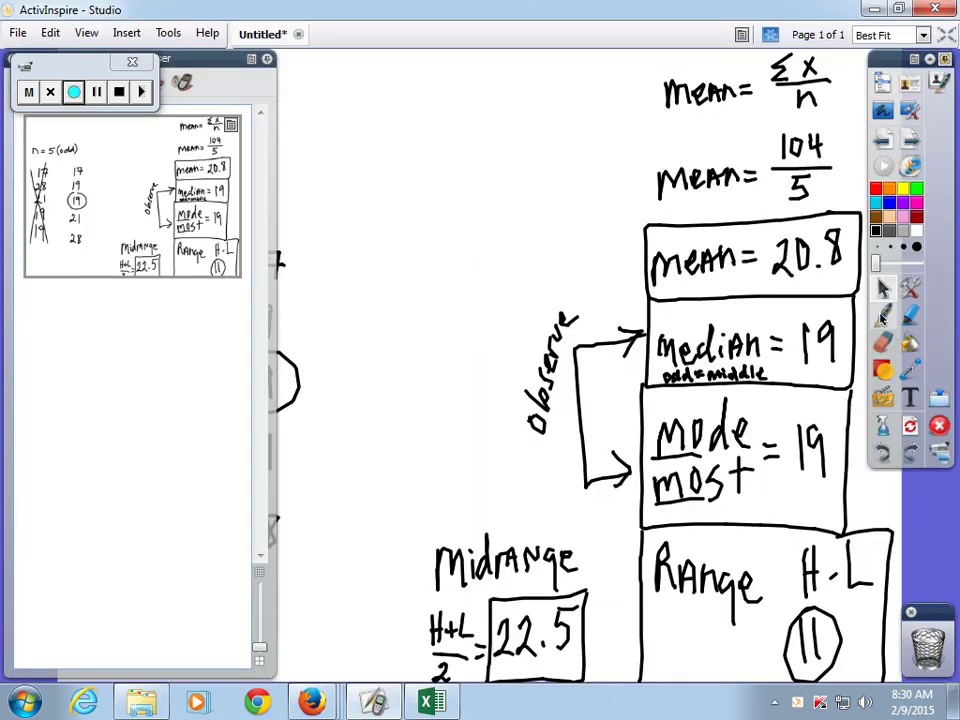
{"action": "left_click", "coordinate": [886, 117]}
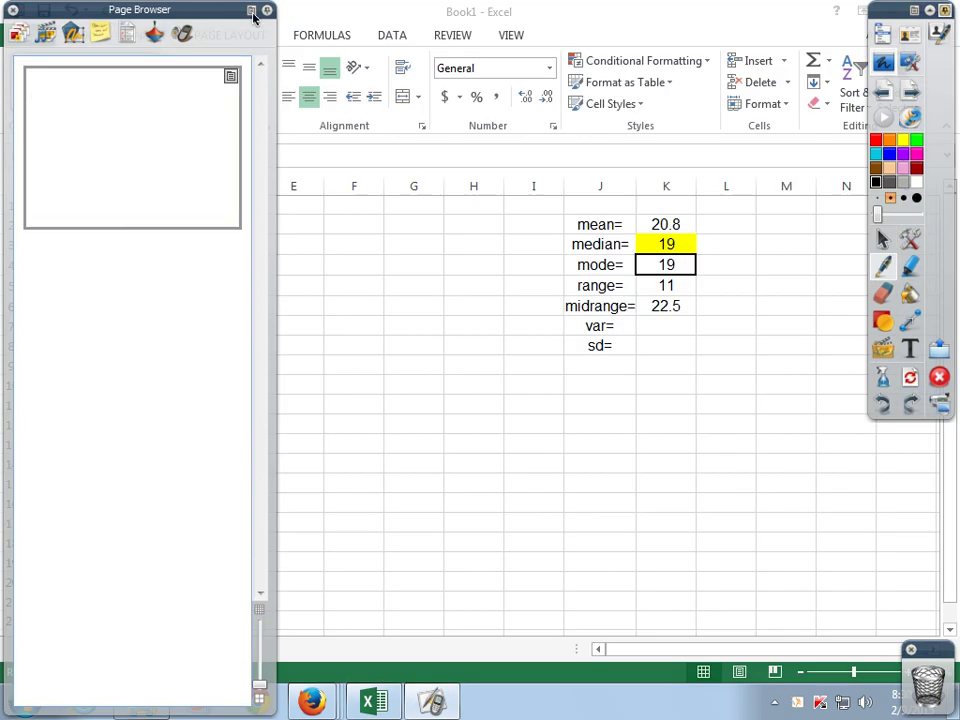
{"action": "left_click", "coordinate": [13, 11]}
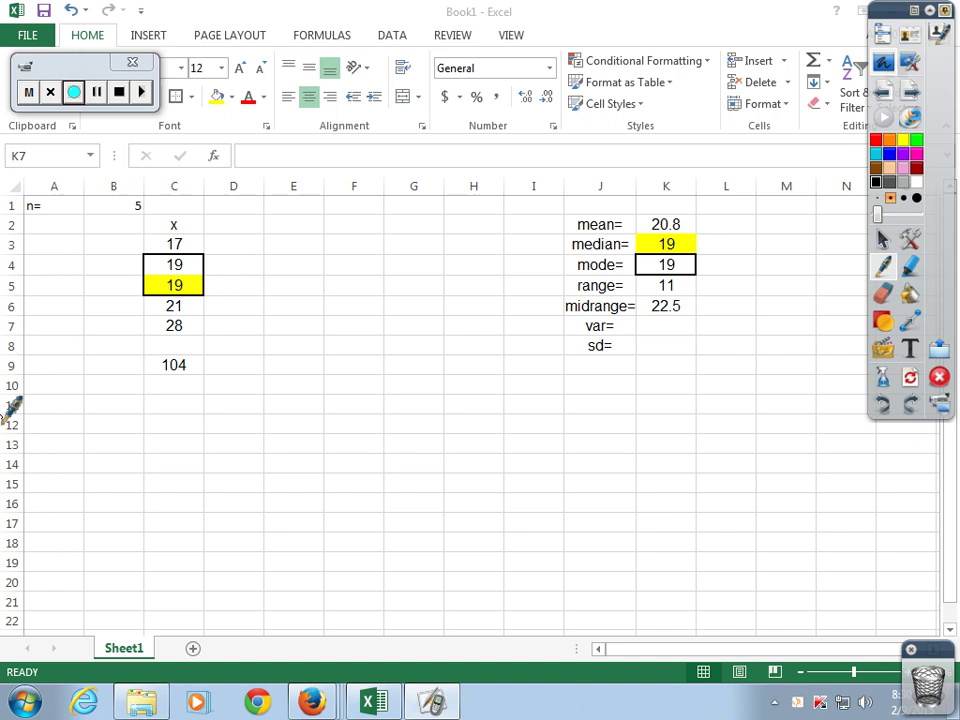
{"action": "left_click", "coordinate": [882, 266]}
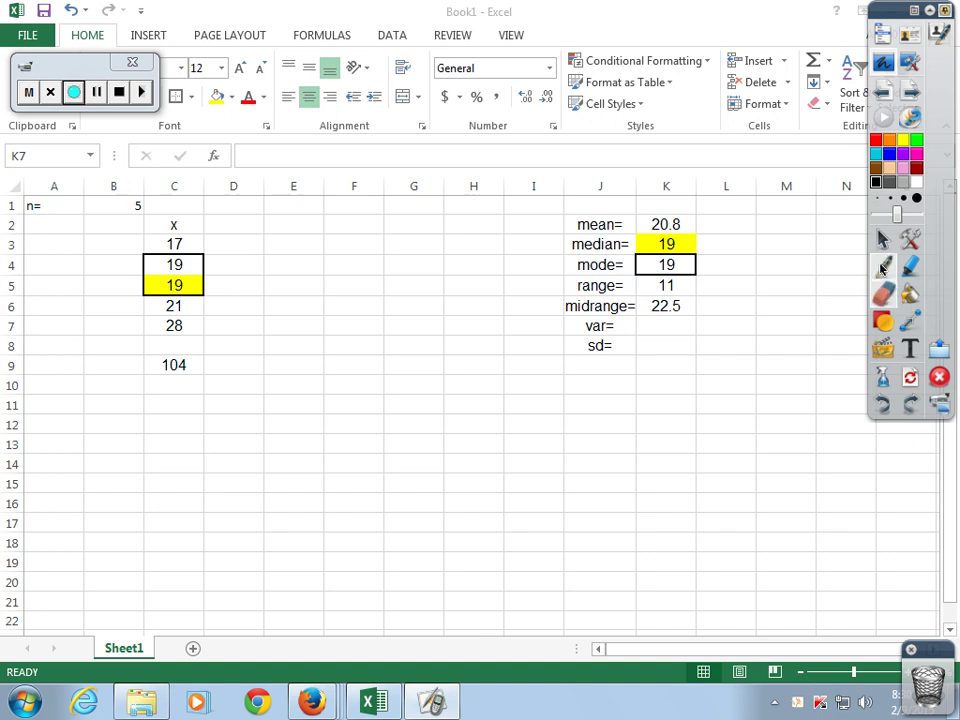
{"action": "left_click", "coordinate": [882, 266]}
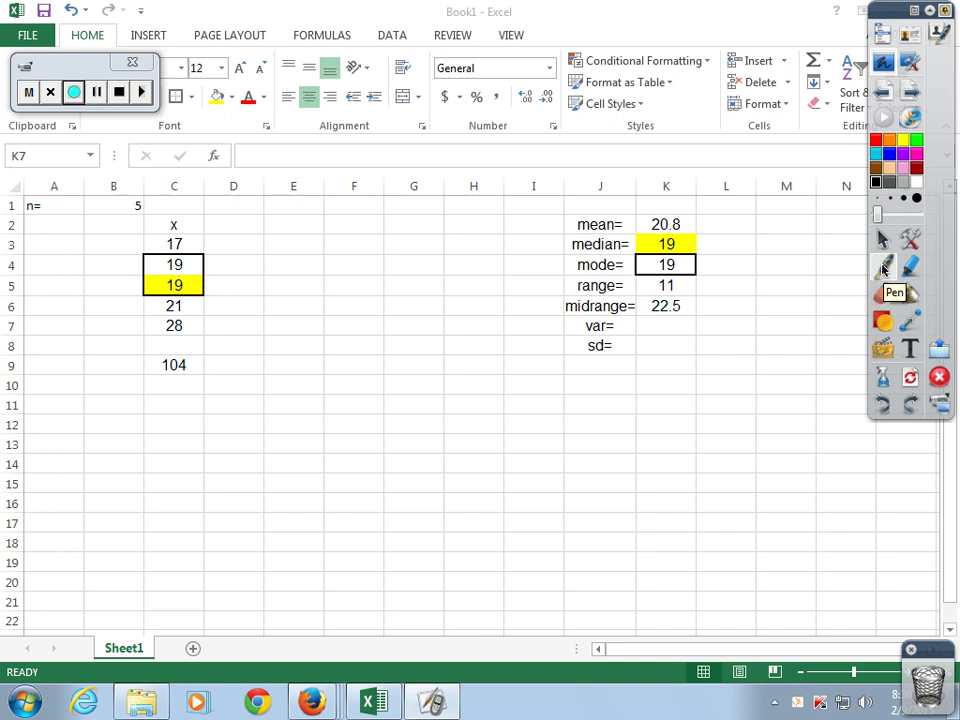
- Handwrite the variance formula VAR = Σ(x−x̄)²/(n−1) in black over the empty cells below the data
{"action": "mouse_move", "coordinate": [176, 484]}
{"action": "left_mouse_down"}
{"action": "mouse_move", "coordinate": [186, 508]}
{"action": "mouse_move", "coordinate": [196, 484]}
{"action": "mouse_move", "coordinate": [230, 505]}
{"action": "mouse_move", "coordinate": [238, 488]}
{"action": "mouse_move", "coordinate": [265, 489]}
{"action": "left_mouse_up"}
{"action": "left_click_drag", "start_coordinate": [248, 502], "coordinate": [266, 500]}
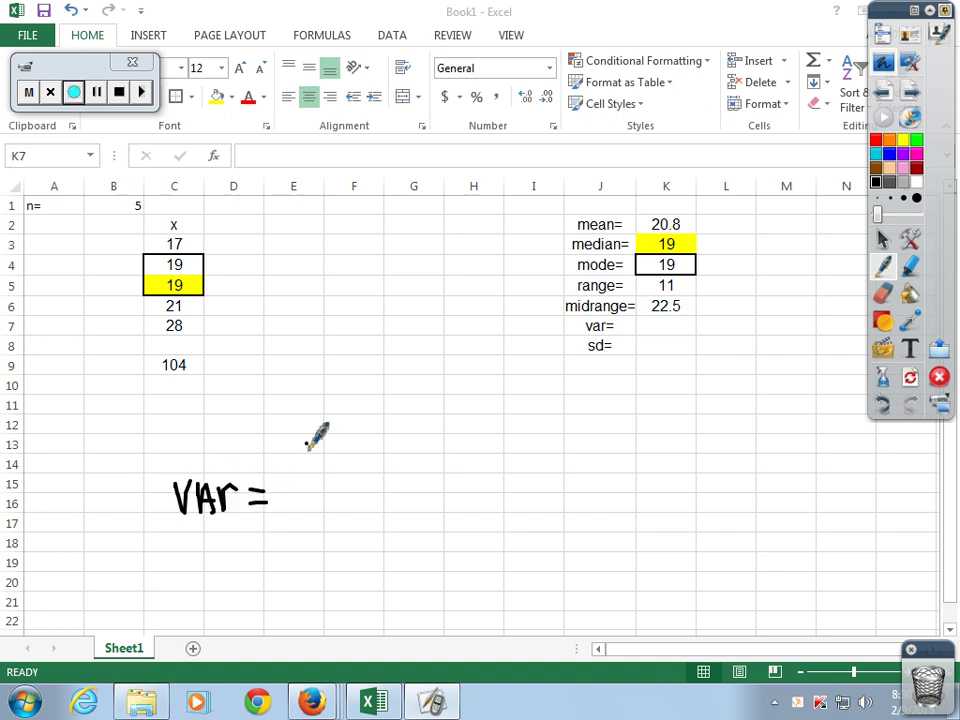
{"action": "left_click_drag", "start_coordinate": [291, 443], "coordinate": [306, 470]}
{"action": "left_click_drag", "start_coordinate": [306, 443], "coordinate": [291, 470]}
{"action": "left_click_drag", "start_coordinate": [312, 456], "coordinate": [351, 468]}
{"action": "left_click_drag", "start_coordinate": [334, 436], "coordinate": [349, 434]}
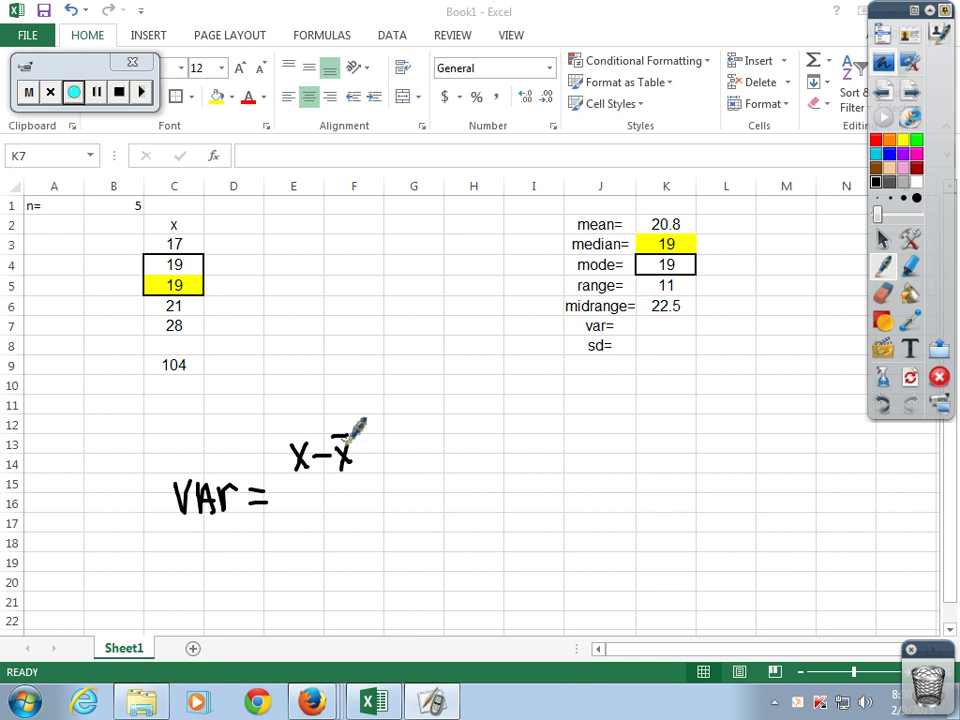
{"action": "mouse_move", "coordinate": [263, 428]}
{"action": "left_mouse_down"}
{"action": "mouse_move", "coordinate": [259, 461]}
{"action": "mouse_move", "coordinate": [276, 467]}
{"action": "left_mouse_up"}
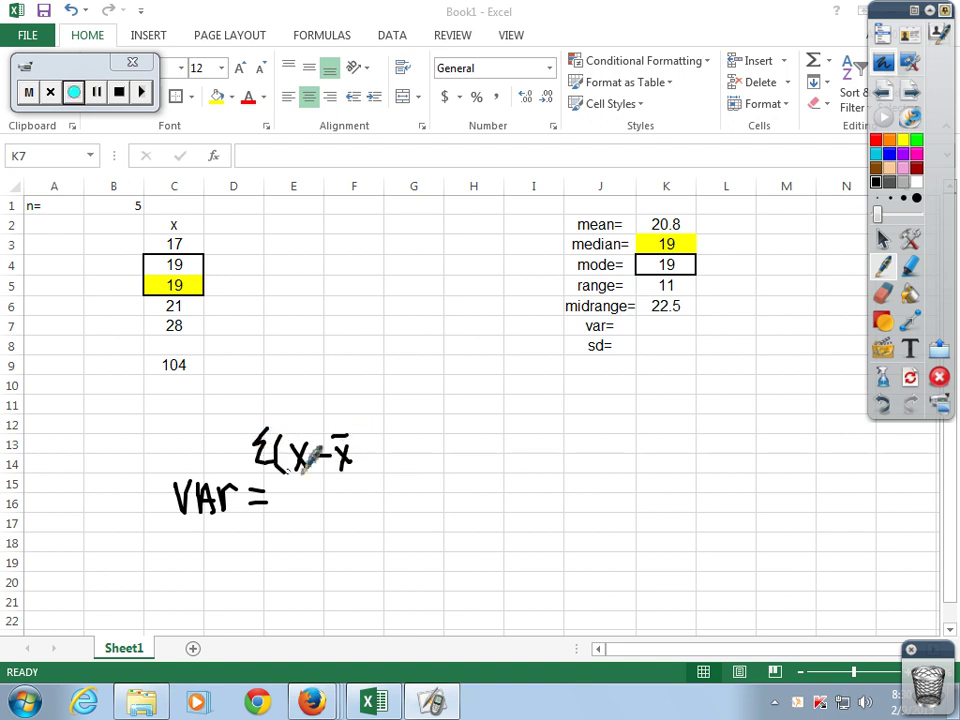
{"action": "mouse_move", "coordinate": [353, 432]}
{"action": "left_mouse_down"}
{"action": "mouse_move", "coordinate": [355, 469]}
{"action": "mouse_move", "coordinate": [372, 436]}
{"action": "left_mouse_up"}
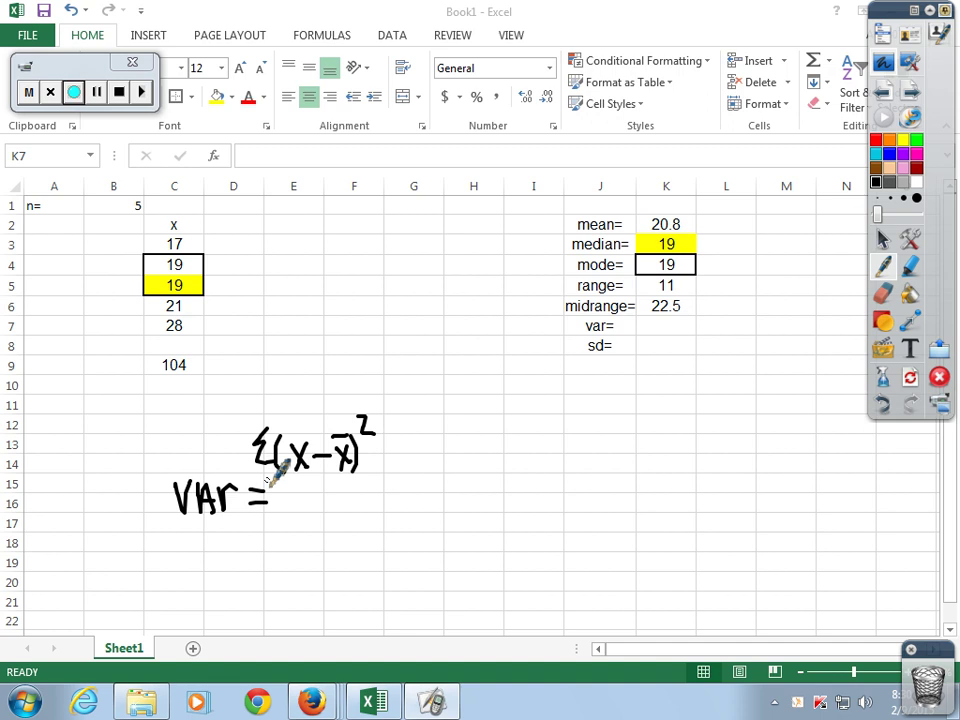
{"action": "mouse_move", "coordinate": [268, 481]}
{"action": "left_mouse_down"}
{"action": "mouse_move", "coordinate": [369, 479]}
{"action": "mouse_move", "coordinate": [288, 514]}
{"action": "mouse_move", "coordinate": [328, 499]}
{"action": "left_mouse_up"}
{"action": "left_click_drag", "start_coordinate": [337, 493], "coordinate": [339, 513]}
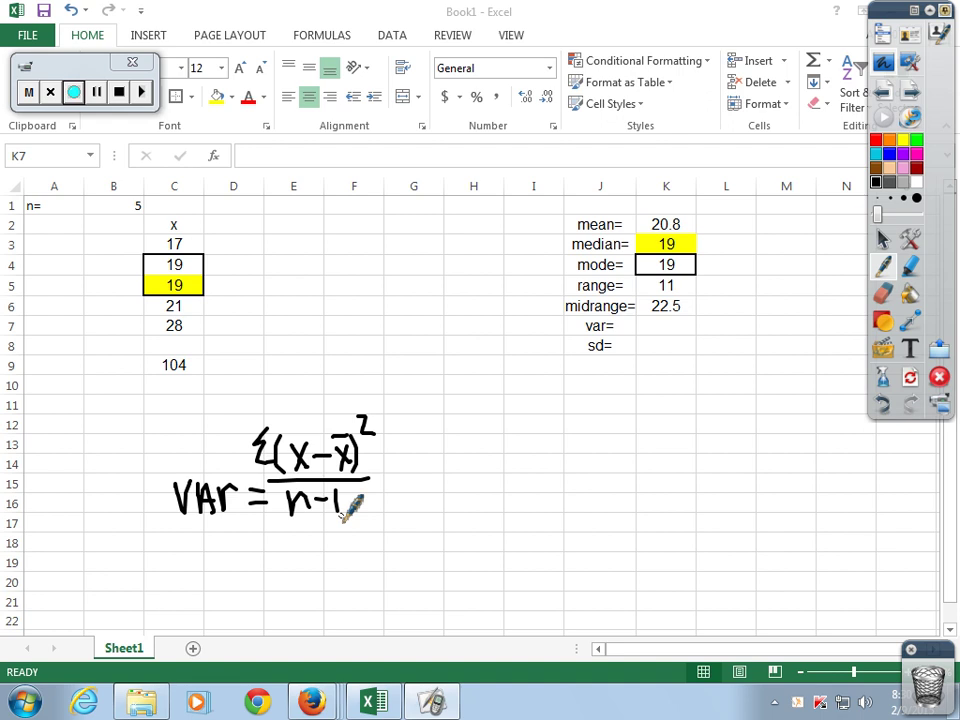
- Handwrite SD = √VAR below the variance formula and the symbol x̄ beside the mean label
{"action": "mouse_move", "coordinate": [197, 566]}
{"action": "left_mouse_down"}
{"action": "mouse_move", "coordinate": [194, 580]}
{"action": "mouse_move", "coordinate": [166, 590]}
{"action": "mouse_move", "coordinate": [203, 596]}
{"action": "left_mouse_up"}
{"action": "mouse_move", "coordinate": [201, 569]}
{"action": "left_mouse_down"}
{"action": "mouse_move", "coordinate": [212, 574]}
{"action": "mouse_move", "coordinate": [204, 585]}
{"action": "mouse_move", "coordinate": [240, 589]}
{"action": "left_mouse_up"}
{"action": "left_click_drag", "start_coordinate": [222, 580], "coordinate": [240, 580]}
{"action": "mouse_move", "coordinate": [244, 586]}
{"action": "left_mouse_down"}
{"action": "mouse_move", "coordinate": [251, 594]}
{"action": "mouse_move", "coordinate": [350, 553]}
{"action": "mouse_move", "coordinate": [370, 555]}
{"action": "left_mouse_up"}
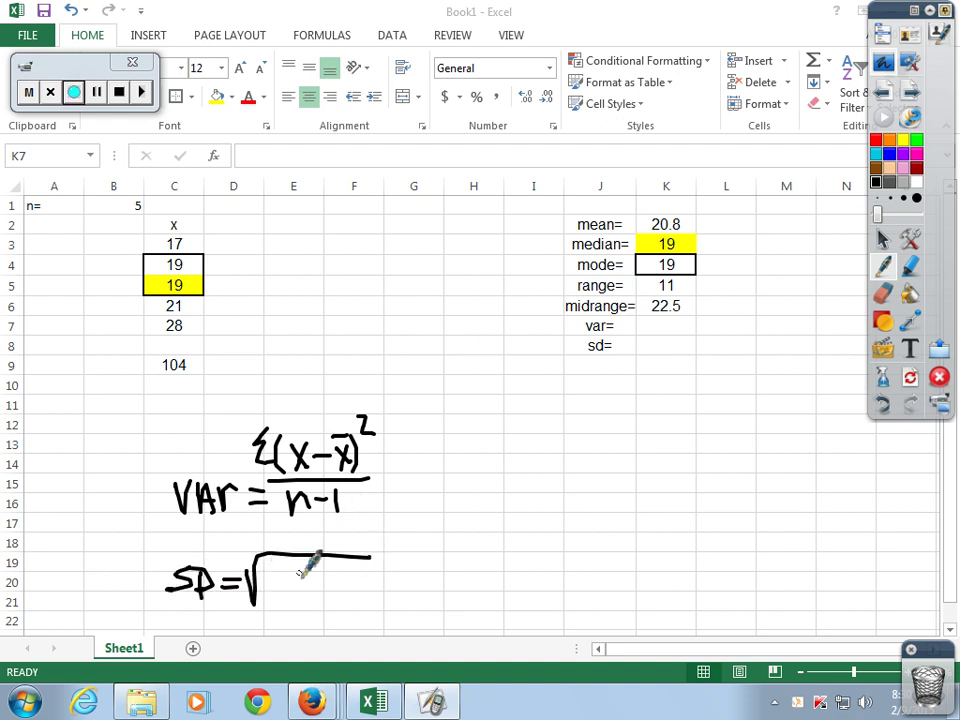
{"action": "mouse_move", "coordinate": [276, 570]}
{"action": "left_mouse_down"}
{"action": "mouse_move", "coordinate": [299, 572]}
{"action": "mouse_move", "coordinate": [322, 600]}
{"action": "left_mouse_up"}
{"action": "left_click_drag", "start_coordinate": [328, 580], "coordinate": [345, 580]}
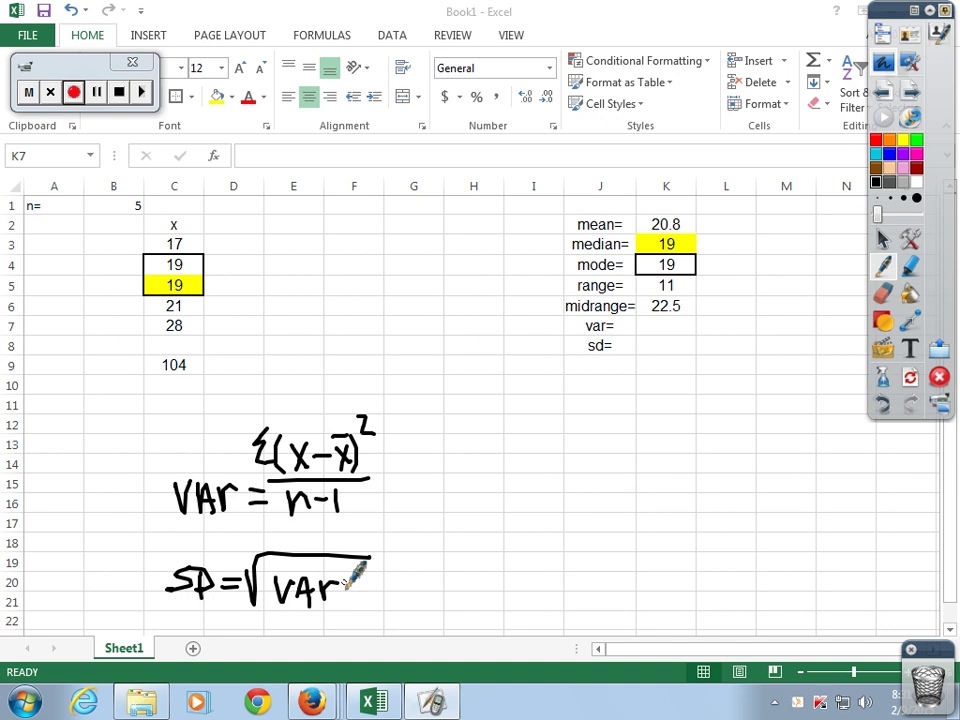
{"action": "mouse_move", "coordinate": [535, 210]}
{"action": "left_mouse_down"}
{"action": "mouse_move", "coordinate": [546, 225]}
{"action": "mouse_move", "coordinate": [546, 205]}
{"action": "left_mouse_up"}
- Stop drawing and enter the column heading x-xbar in cell D2 of the worksheet
{"action": "left_click", "coordinate": [883, 239]}
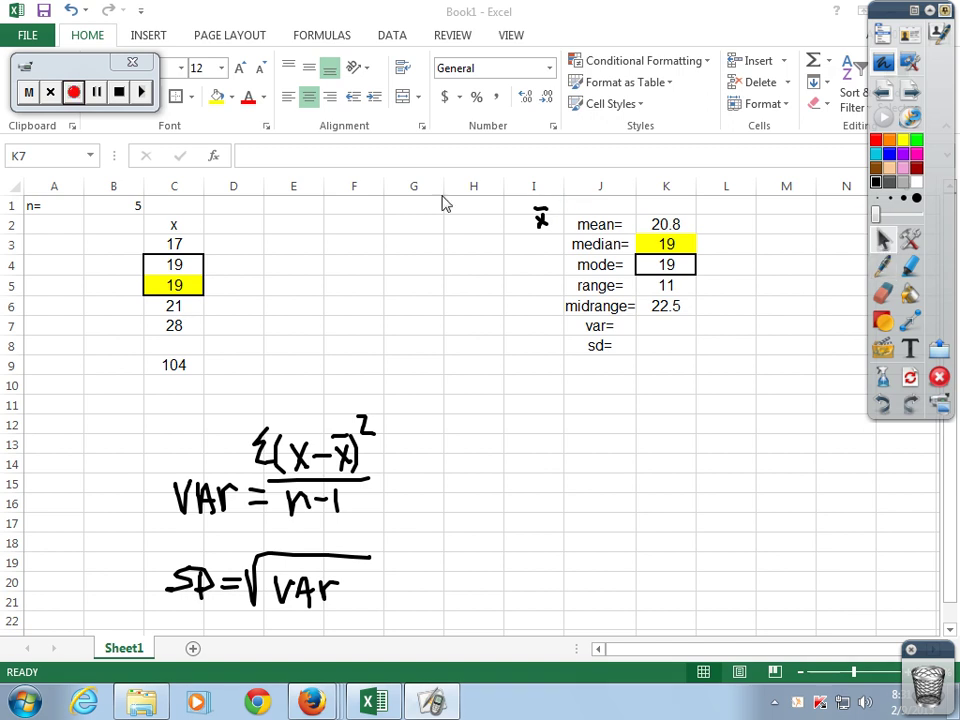
{"action": "left_click", "coordinate": [222, 222]}
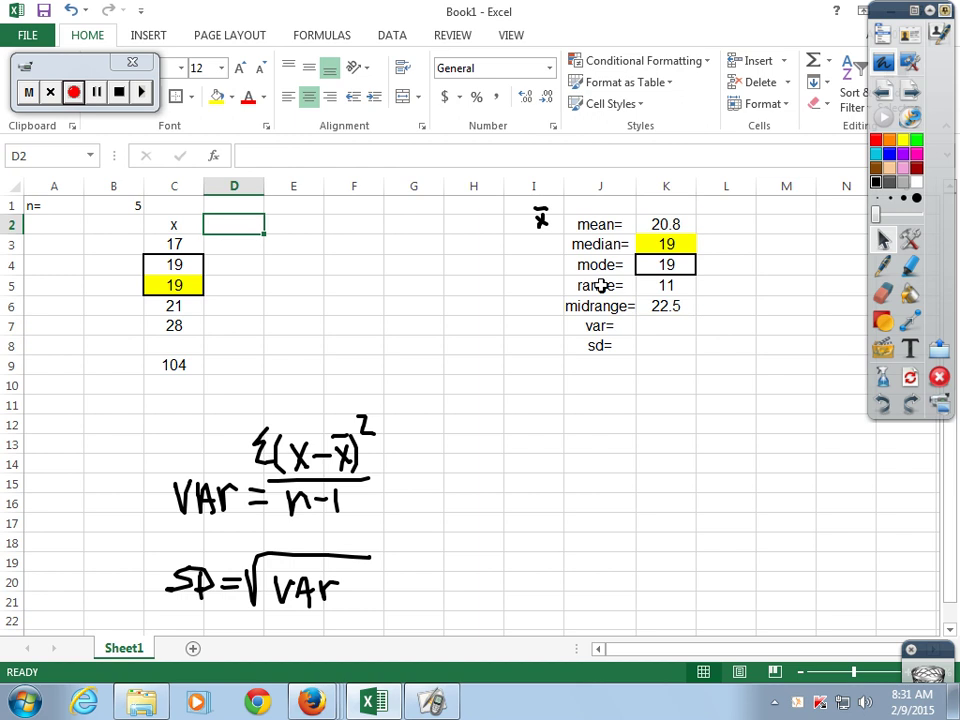
{"action": "type", "text": "x-"}
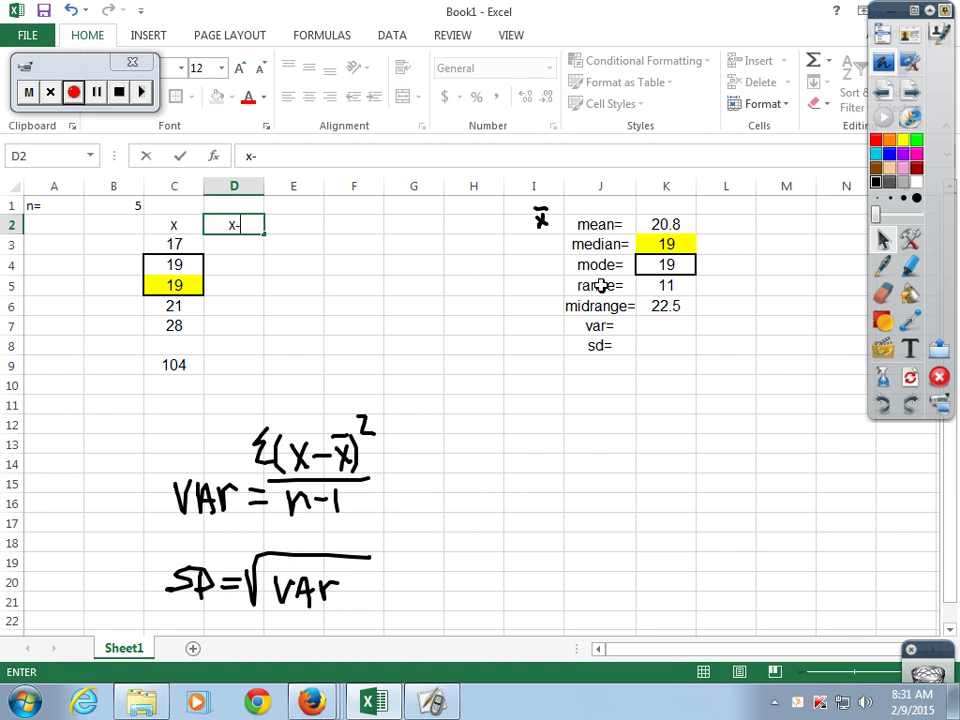
{"action": "type", "text": "xbar"}
{"action": "key", "text": "Return"}
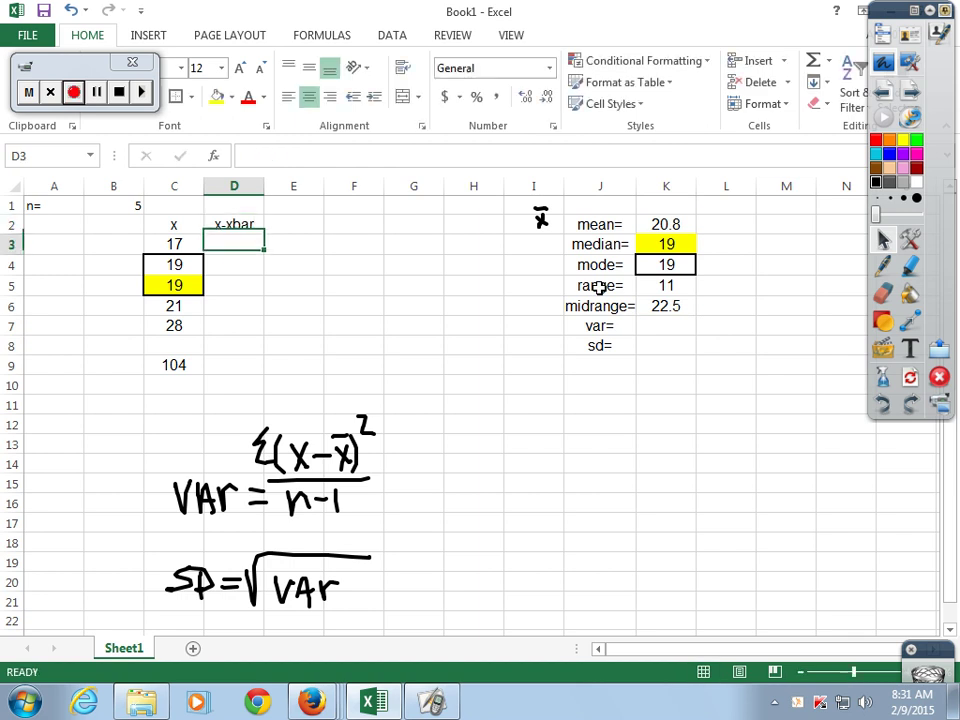
- Enter the deviation formula =C3-$K$2 in D3, with the mean as an absolute reference, and fill it down to D7
{"action": "type", "text": "="}
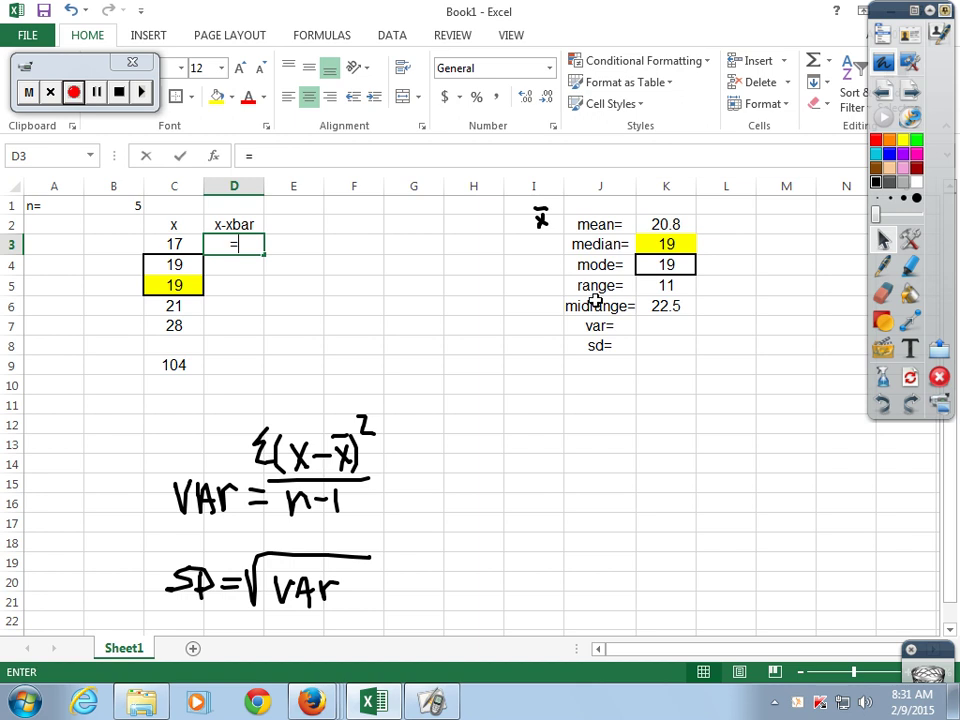
{"action": "left_click", "coordinate": [174, 243]}
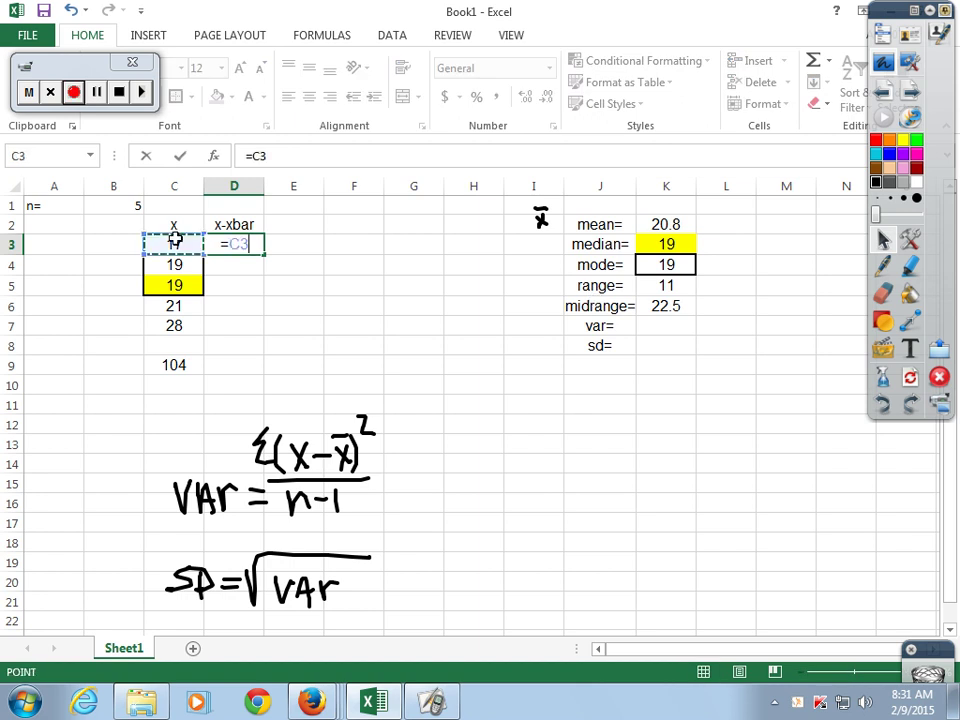
{"action": "type", "text": "="}
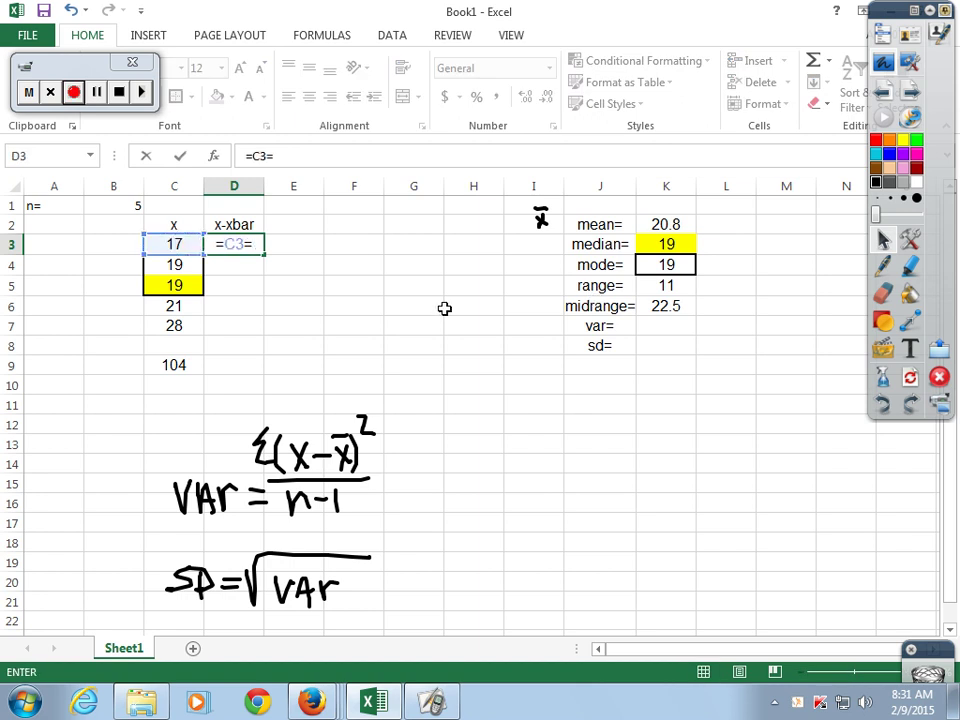
{"action": "key", "text": "BackSpace"}
{"action": "left_click", "coordinate": [665, 224]}
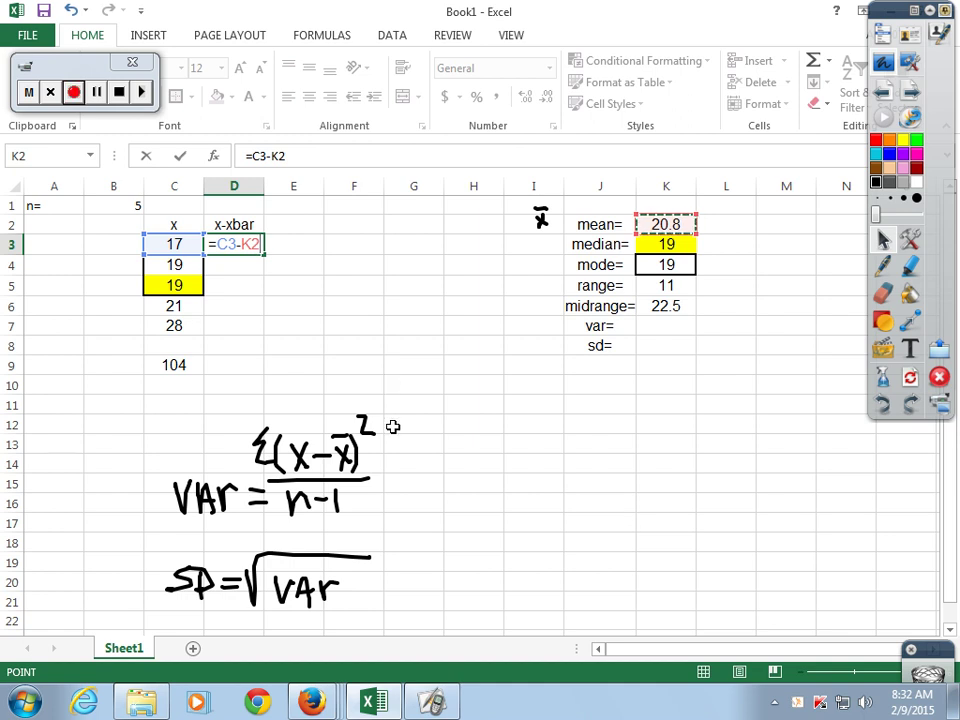
{"action": "key", "text": "F4"}
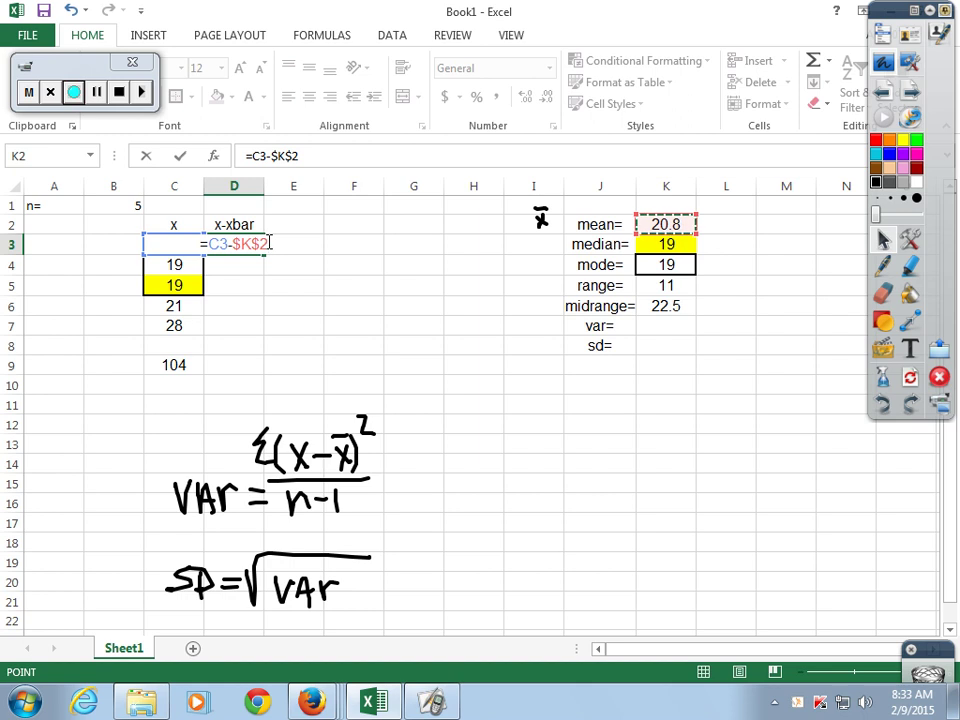
{"action": "key", "text": "Return"}
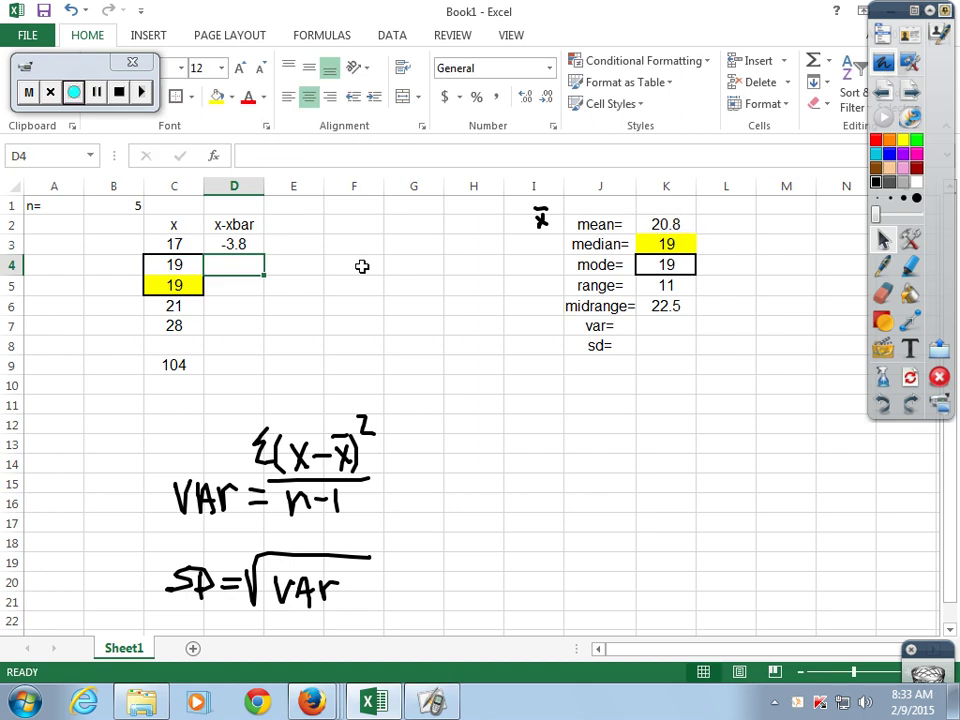
{"action": "left_click", "coordinate": [251, 244]}
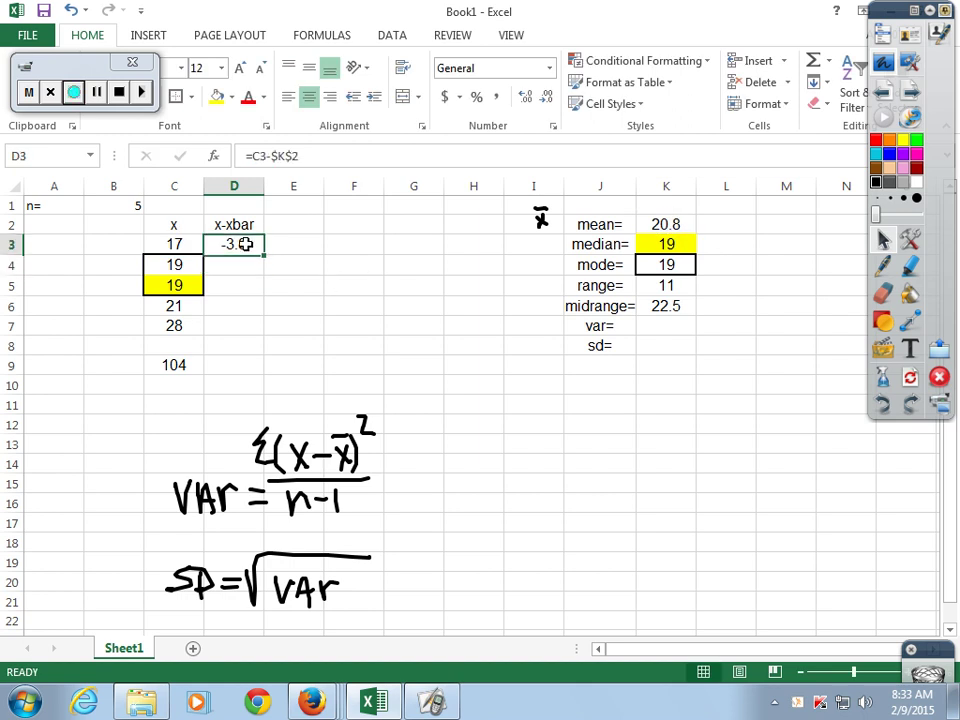
{"action": "left_click_drag", "start_coordinate": [263, 253], "coordinate": [272, 334]}
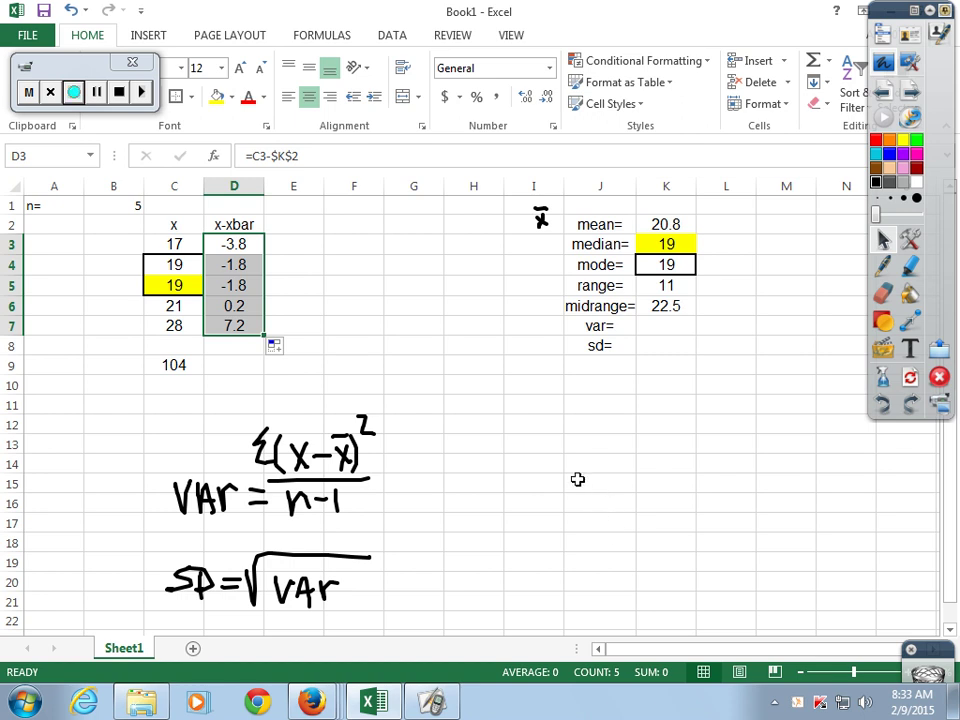
- Change the formula in D3 to =C3-K2 with a relative mean reference and fill it down to D7
{"action": "left_click", "coordinate": [254, 246]}
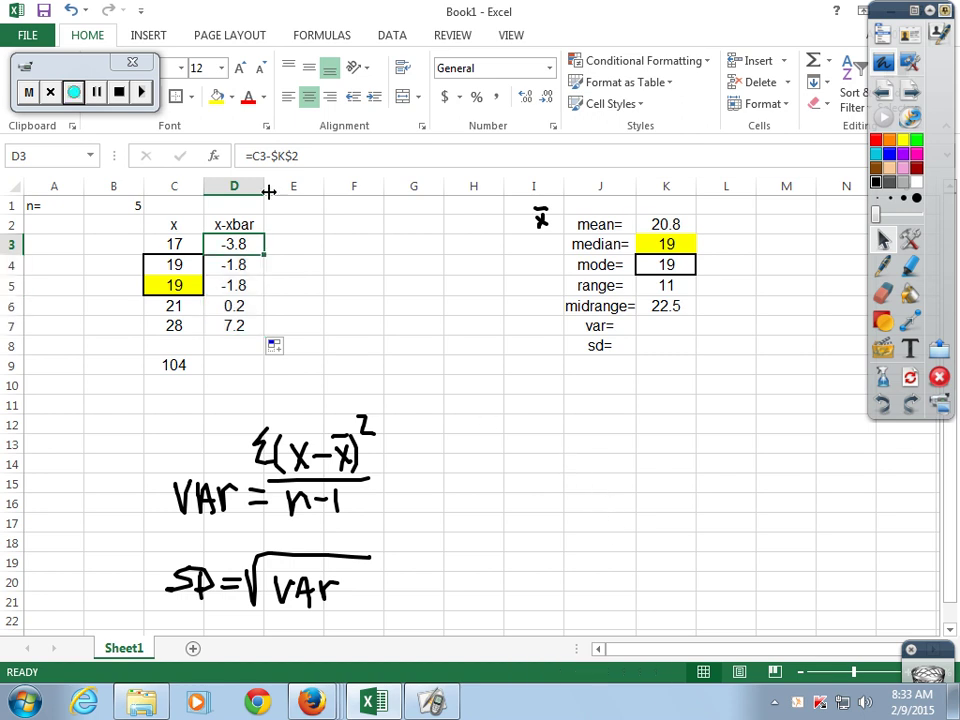
{"action": "left_click", "coordinate": [321, 155]}
{"action": "key", "text": "BackSpace"}
{"action": "key", "text": "BackSpace"}
{"action": "key", "text": "BackSpace"}
{"action": "key", "text": "BackSpace"}
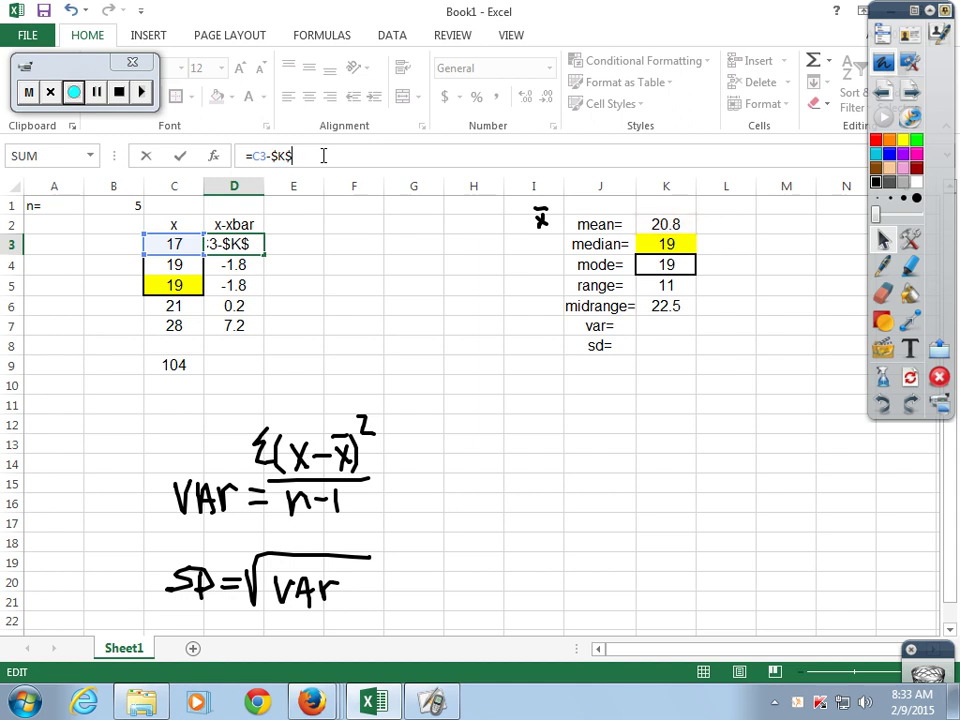
{"action": "left_click", "coordinate": [684, 224]}
{"action": "key", "text": "Return"}
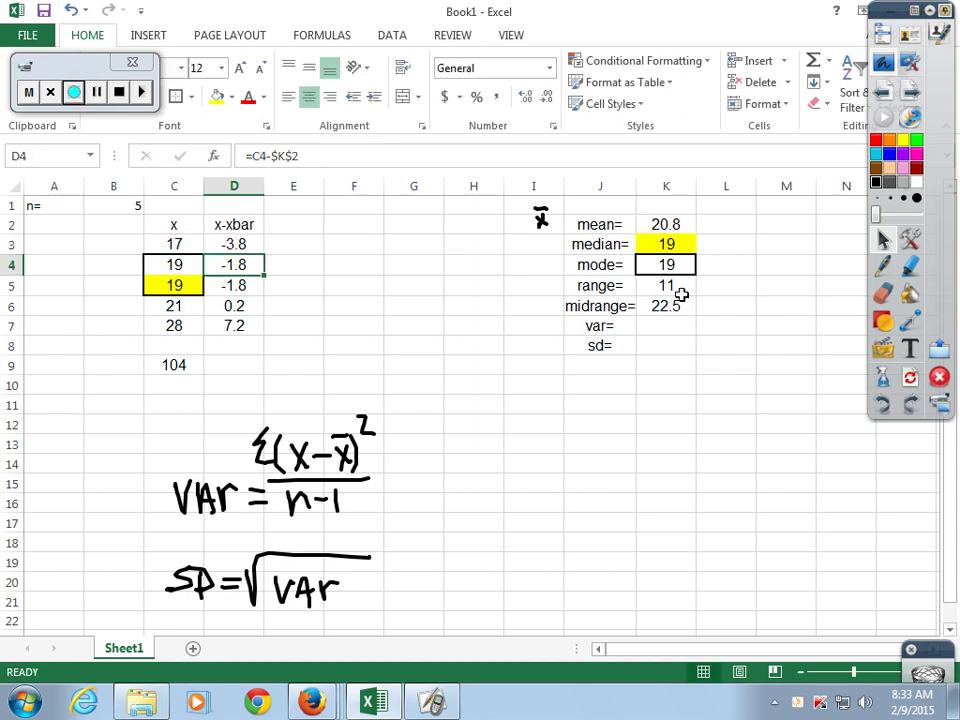
{"action": "left_click", "coordinate": [252, 244]}
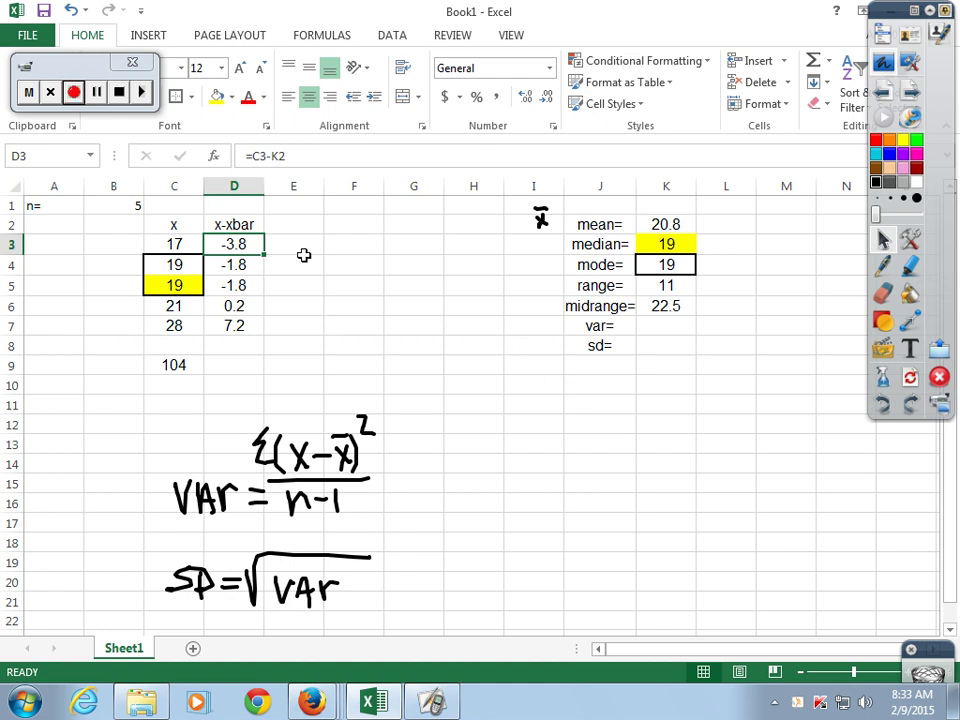
{"action": "left_click_drag", "start_coordinate": [263, 254], "coordinate": [266, 338]}
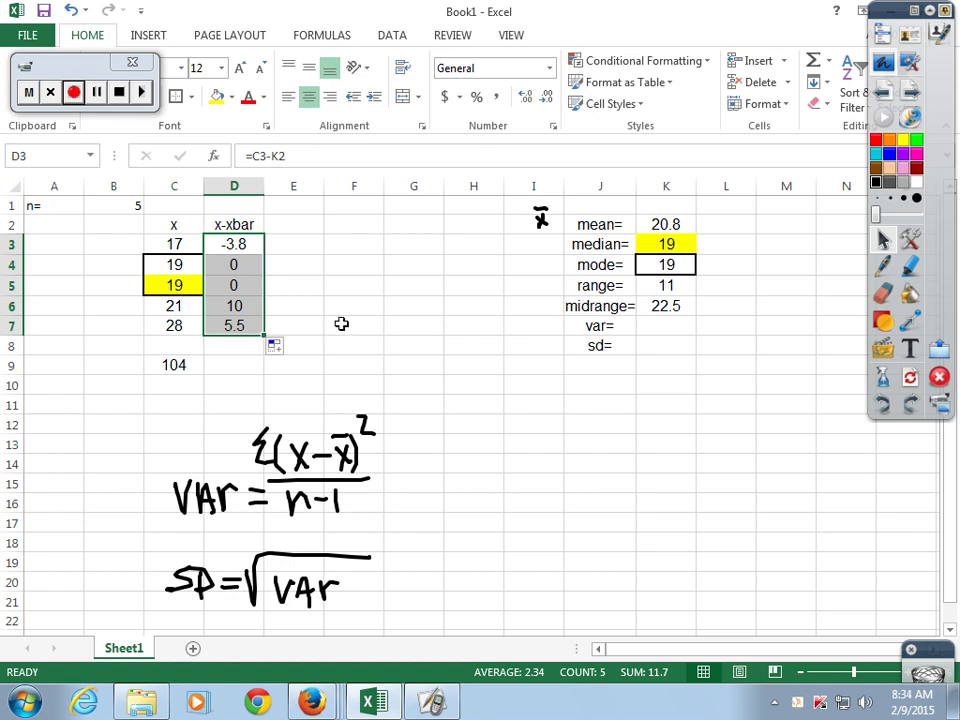
- Make the mean reference in D3 absolute again as =C3-$K$2 and refill the x-xbar column down to D7
{"action": "left_click", "coordinate": [247, 243]}
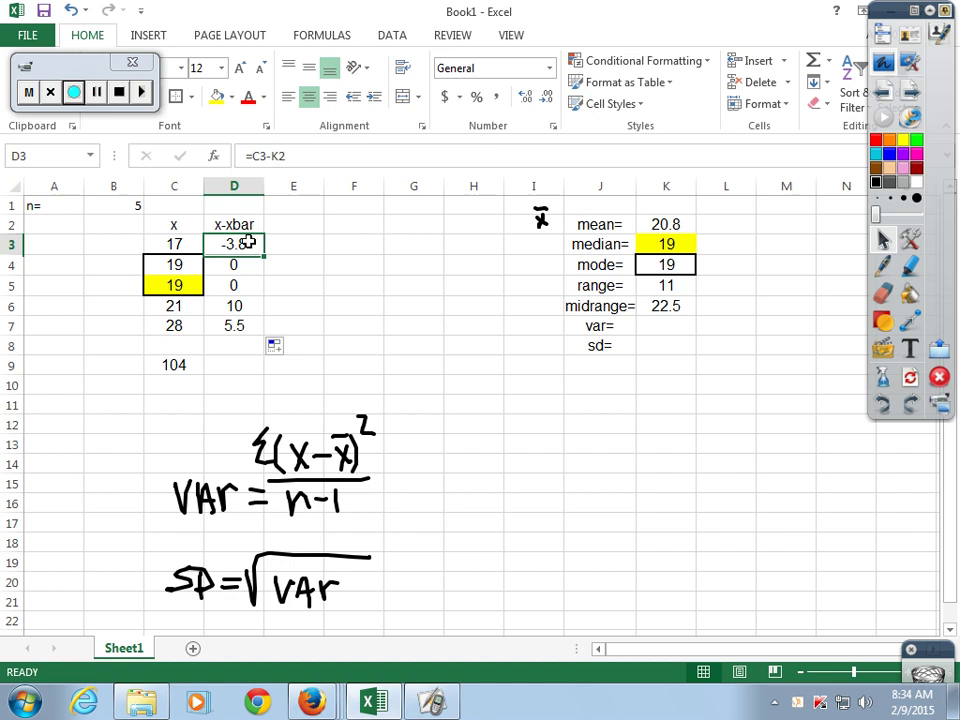
{"action": "left_click", "coordinate": [272, 155]}
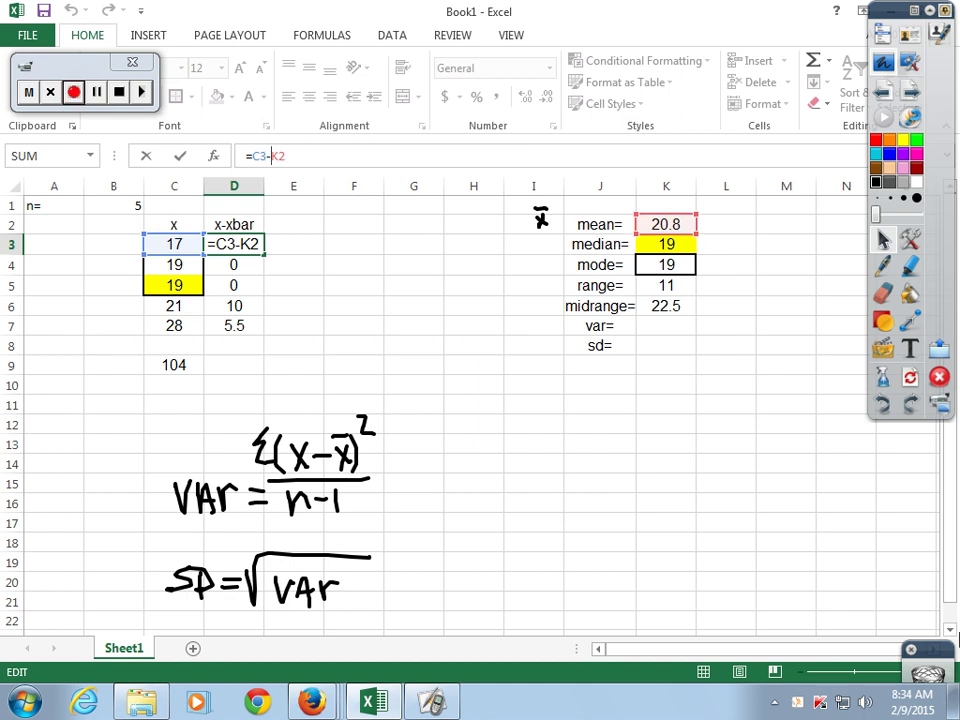
{"action": "key", "text": "F4"}
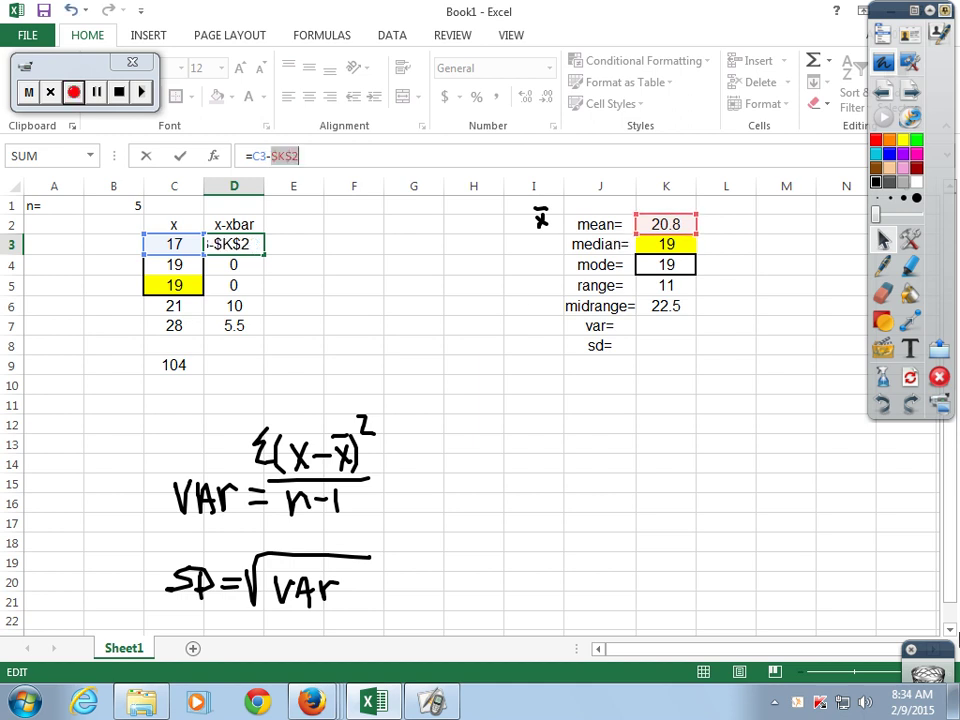
{"action": "key", "text": "Return"}
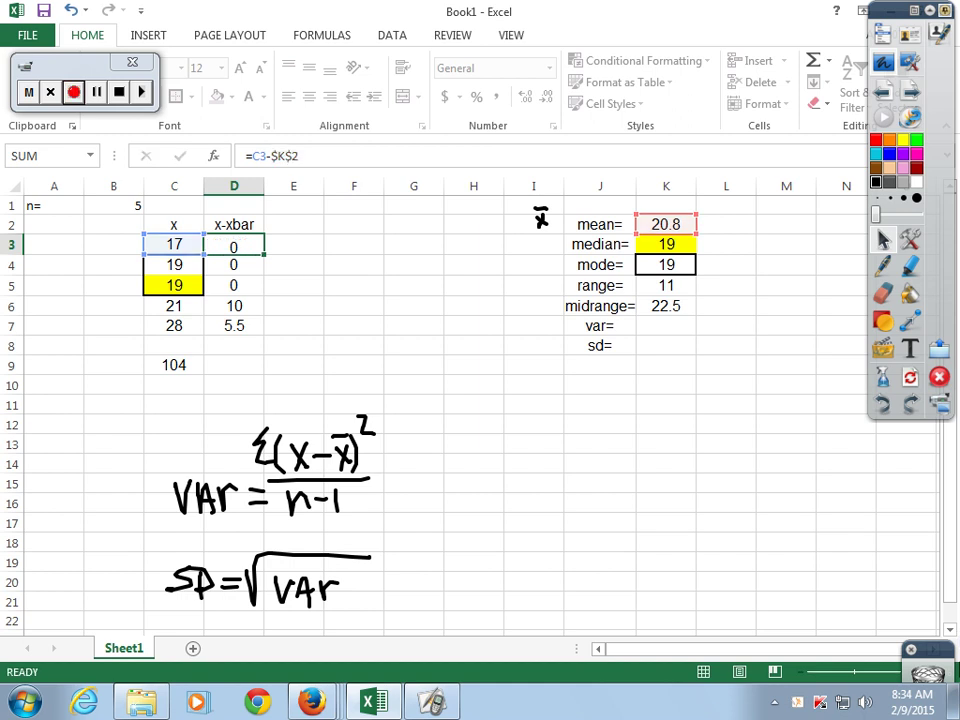
{"action": "left_click", "coordinate": [226, 244]}
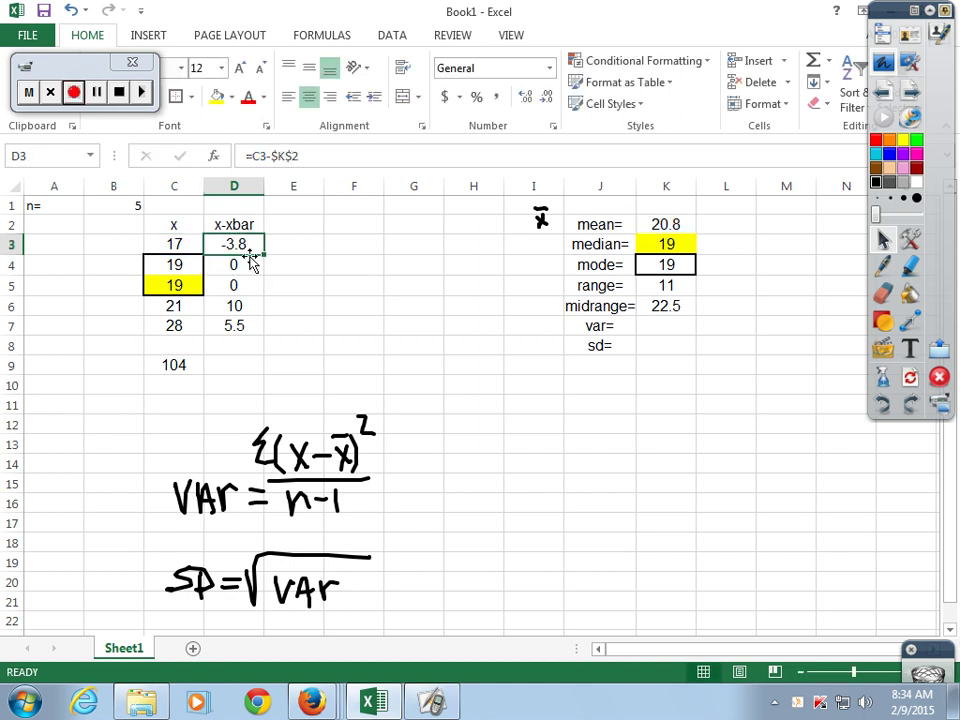
{"action": "left_click_drag", "start_coordinate": [262, 256], "coordinate": [266, 334]}
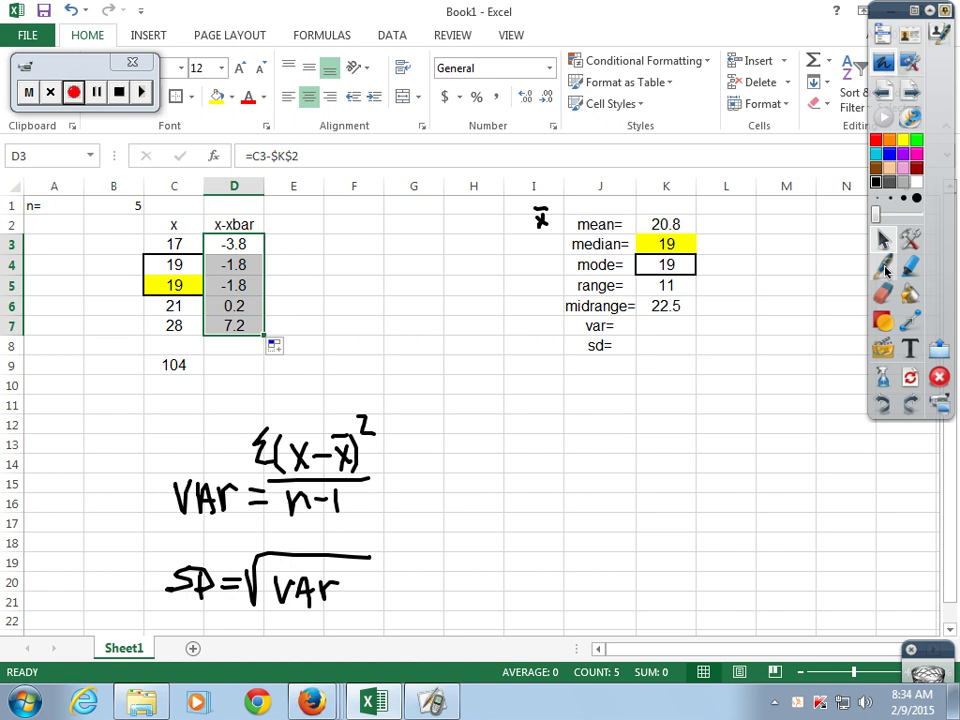
- Trace over (x−x̄) in the handwritten variance formula with a green pen, then stop drawing
{"action": "left_click", "coordinate": [884, 267]}
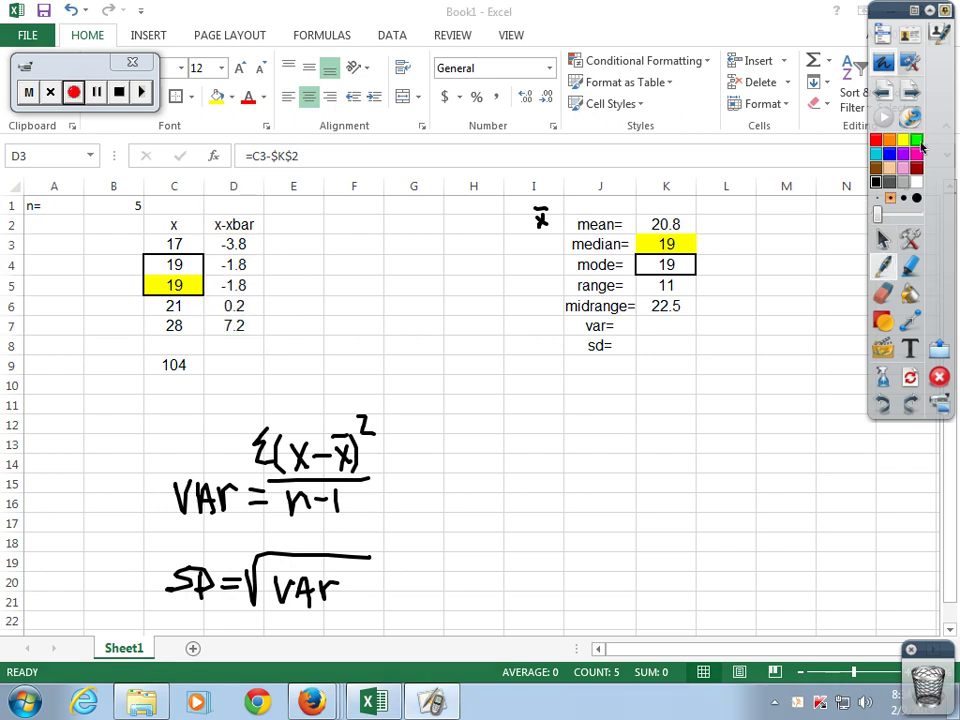
{"action": "left_click", "coordinate": [918, 141]}
{"action": "left_click_drag", "start_coordinate": [282, 440], "coordinate": [283, 466]}
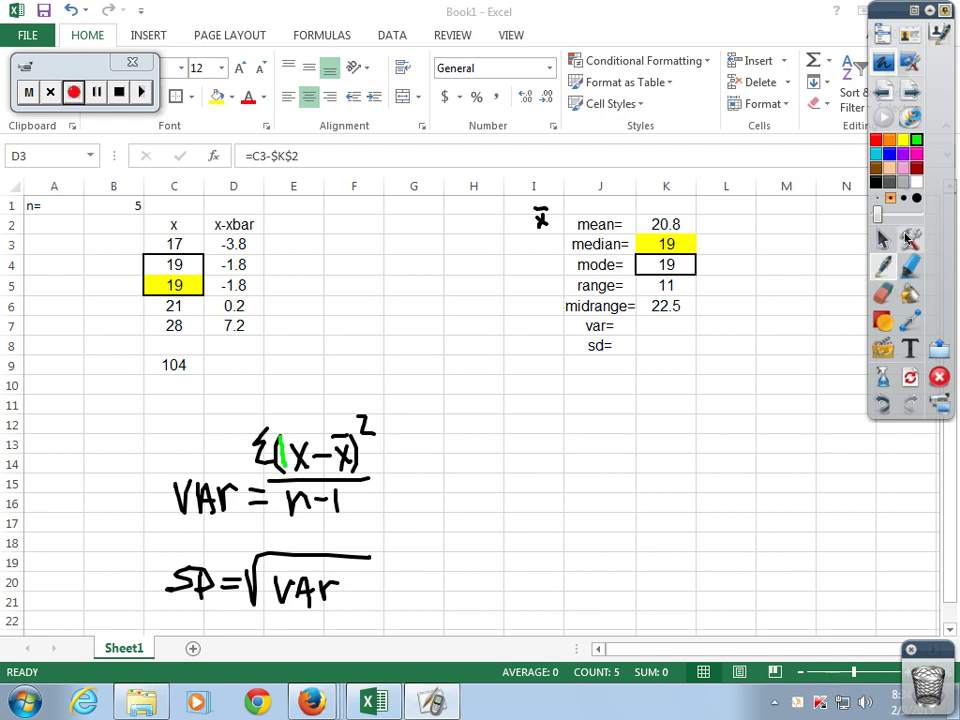
{"action": "key", "text": "ctrl+z"}
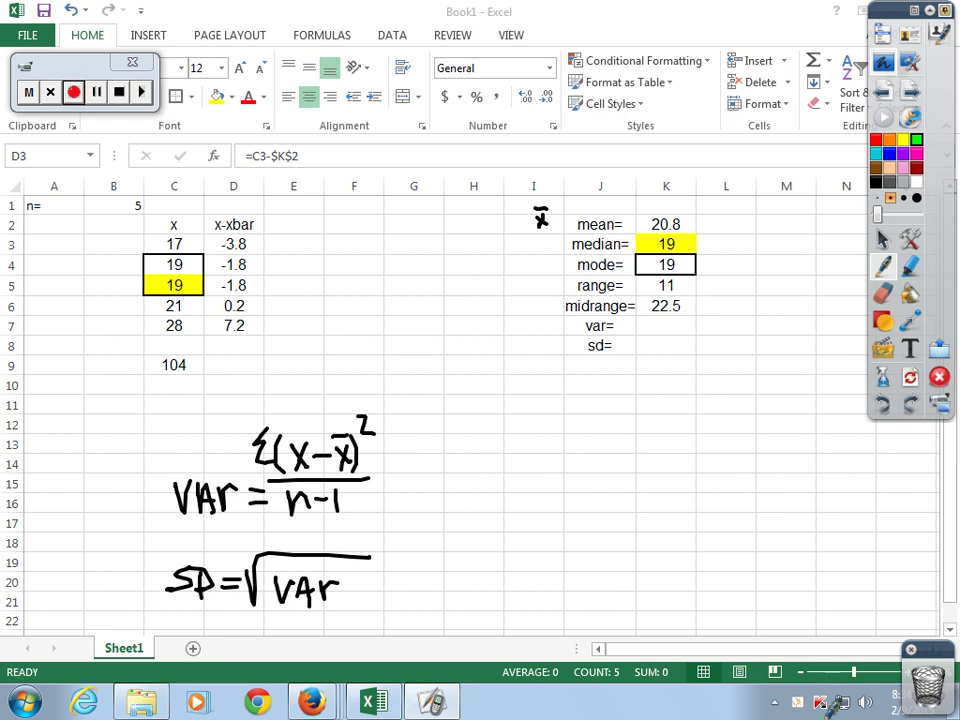
{"action": "mouse_move", "coordinate": [287, 436]}
{"action": "left_mouse_down"}
{"action": "mouse_move", "coordinate": [277, 468]}
{"action": "mouse_move", "coordinate": [288, 437]}
{"action": "mouse_move", "coordinate": [304, 456]}
{"action": "mouse_move", "coordinate": [345, 458]}
{"action": "mouse_move", "coordinate": [350, 432]}
{"action": "mouse_move", "coordinate": [358, 462]}
{"action": "left_mouse_up"}
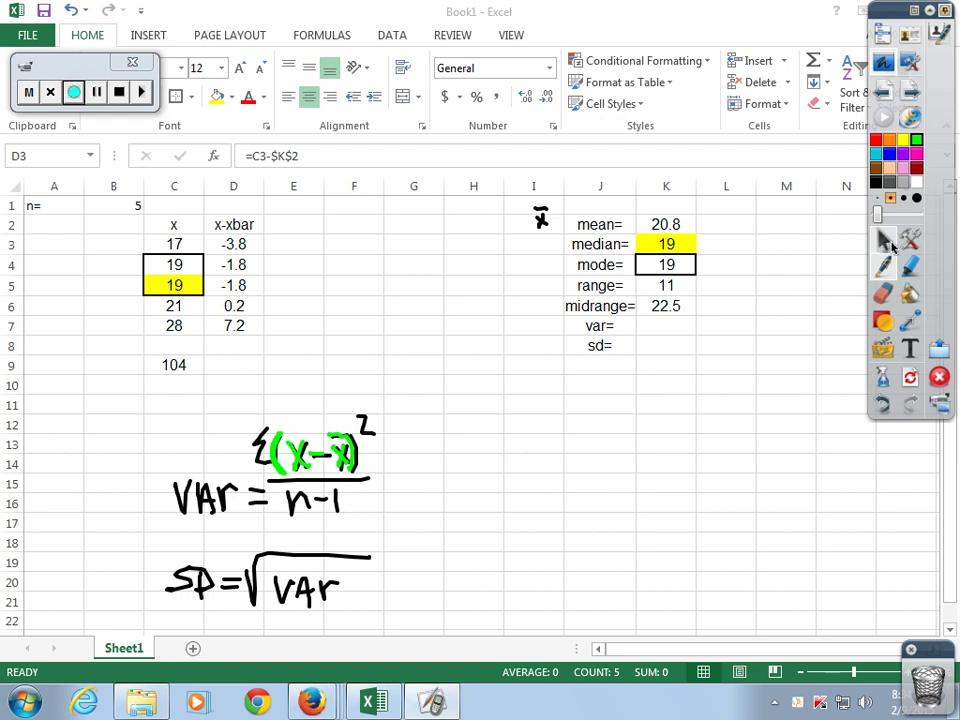
{"action": "key", "text": "ctrl+shift+Down"}
{"action": "key", "text": "F2"}
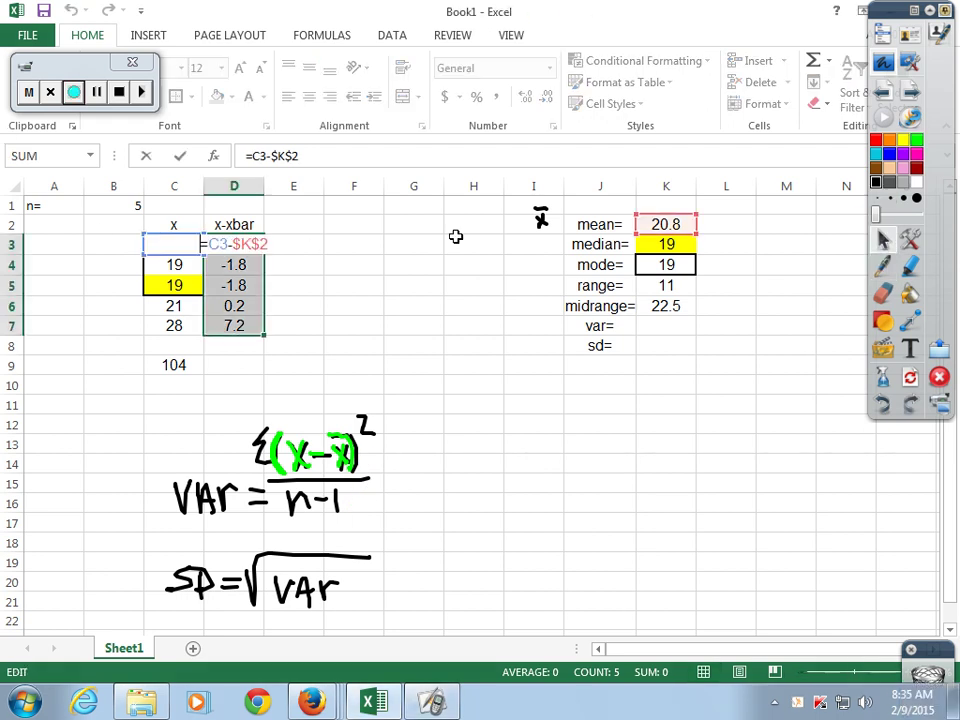
{"action": "left_click", "coordinate": [295, 220]}
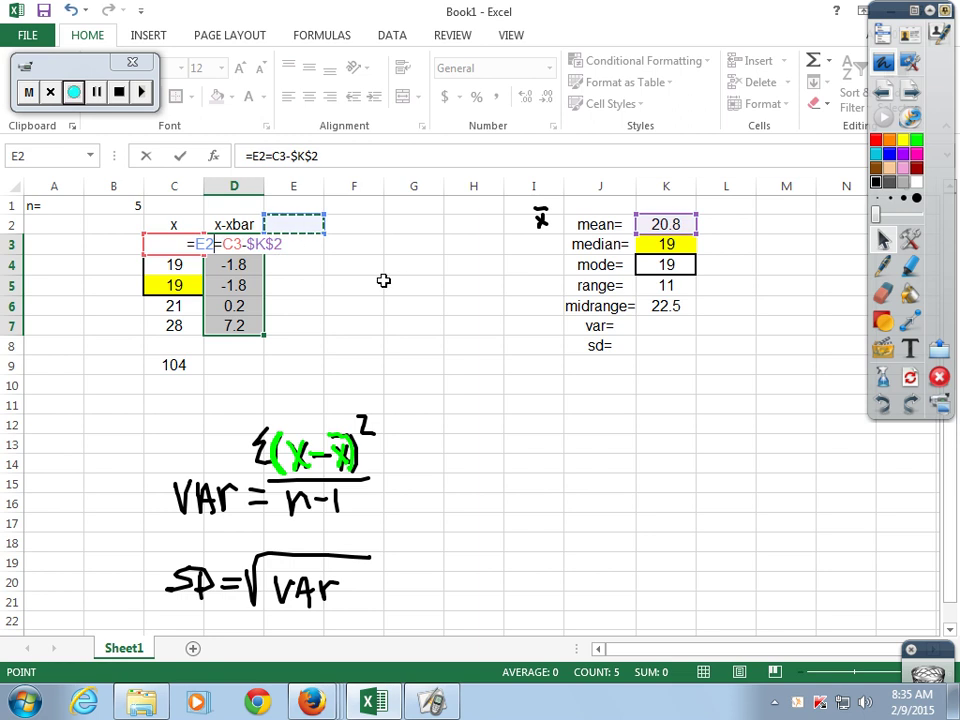
{"action": "key", "text": "Escape"}
- Enter the column heading (x-xbar)^2 in E2 and widen column E to fit it
{"action": "left_click", "coordinate": [303, 224]}
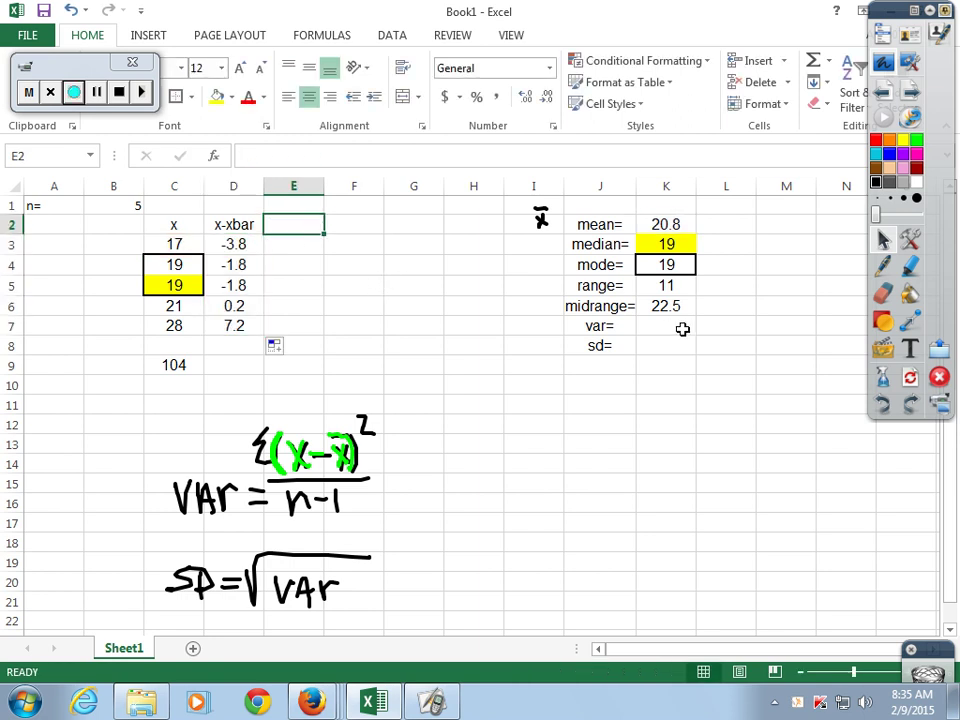
{"action": "type", "text": "("}
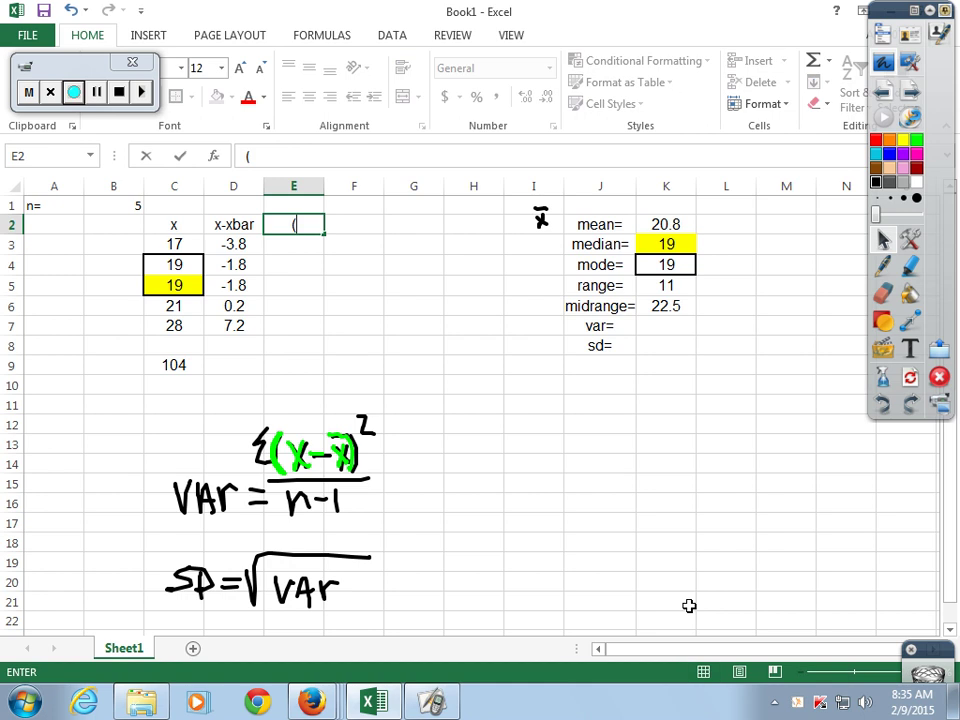
{"action": "type", "text": "x-xbar"}
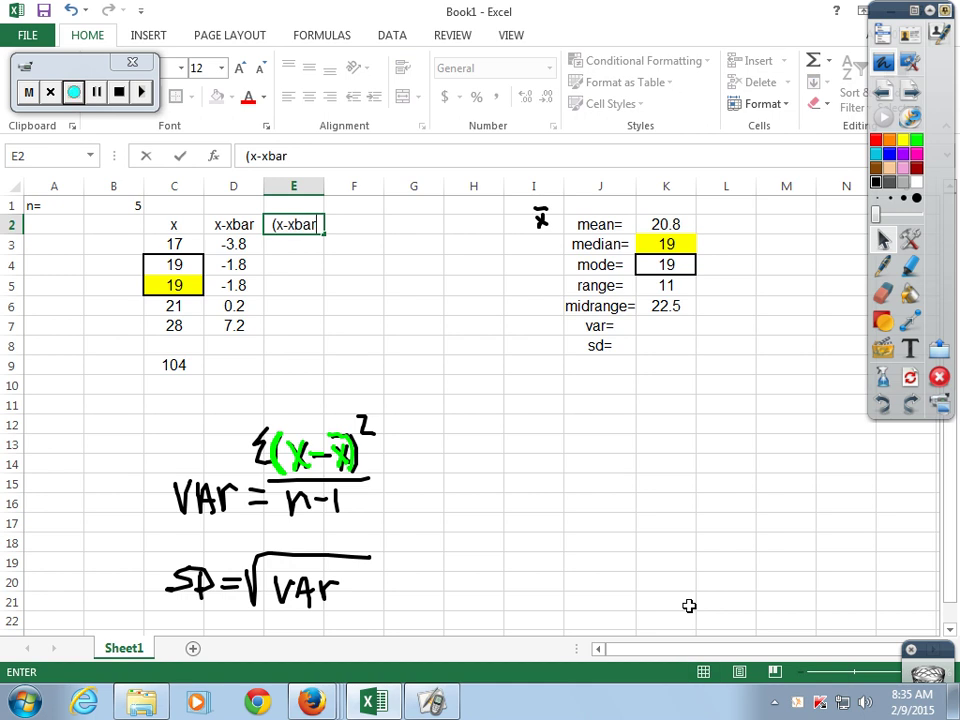
{"action": "type", "text": ")^2"}
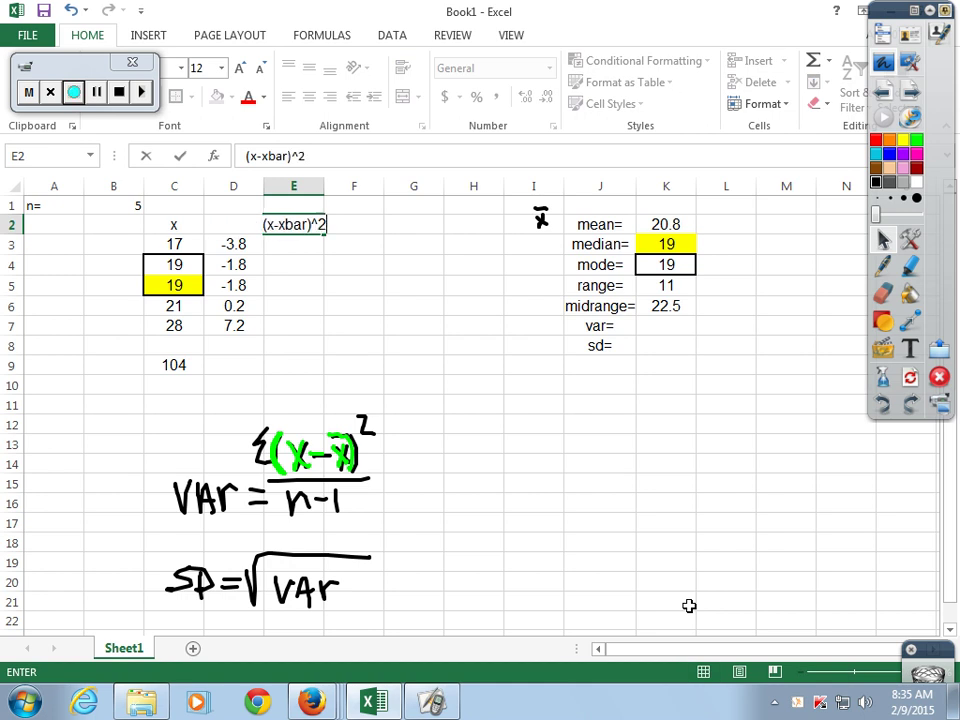
{"action": "key", "text": "Return"}
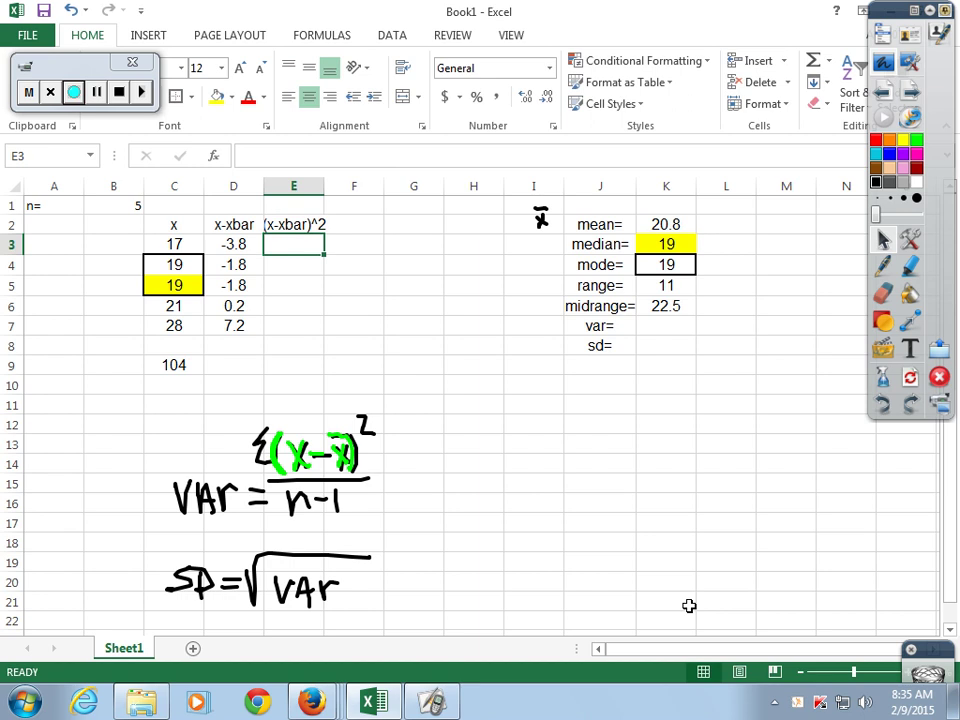
{"action": "left_click_drag", "start_coordinate": [324, 186], "coordinate": [347, 187]}
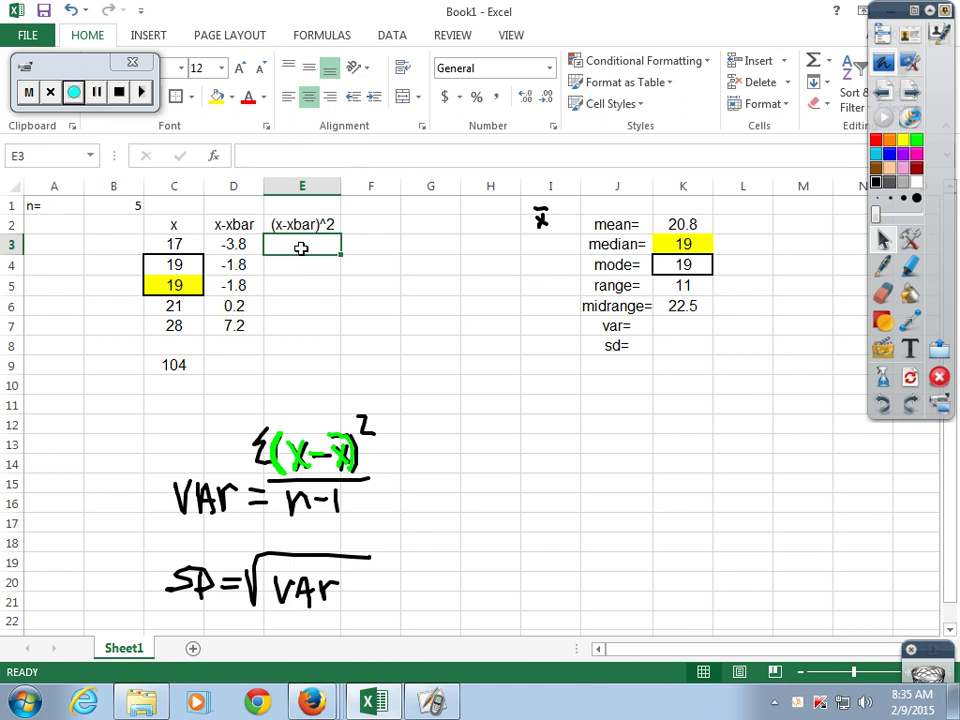
- Enter the squared deviation formula =D3^2 in E3 and fill it down to E7
{"action": "type", "text": "="}
{"action": "left_click", "coordinate": [234, 244]}
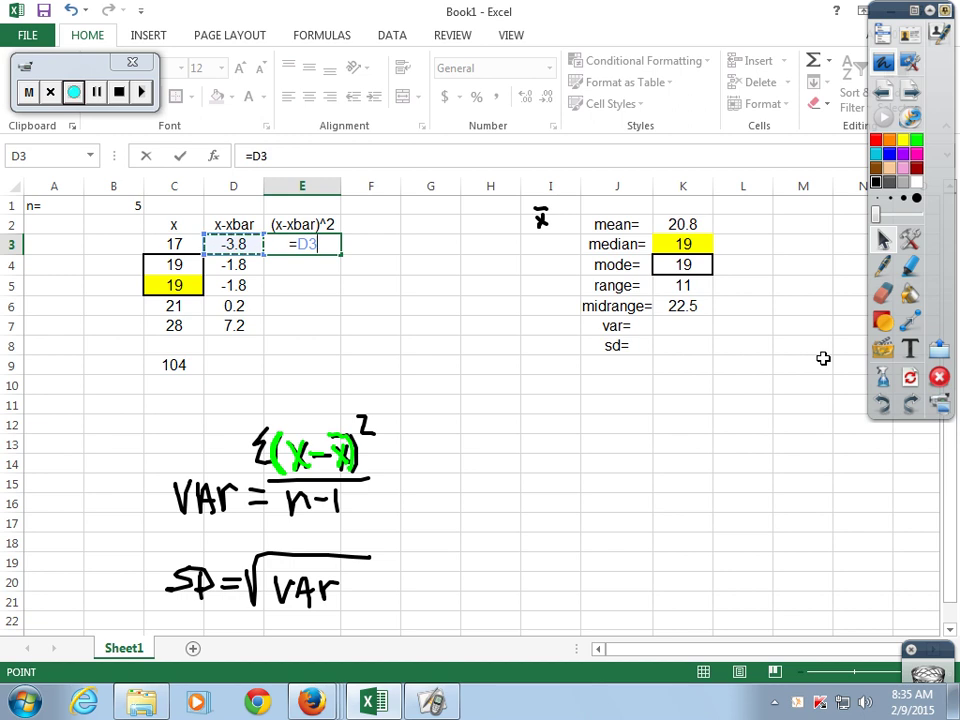
{"action": "type", "text": "^2"}
{"action": "key", "text": "Return"}
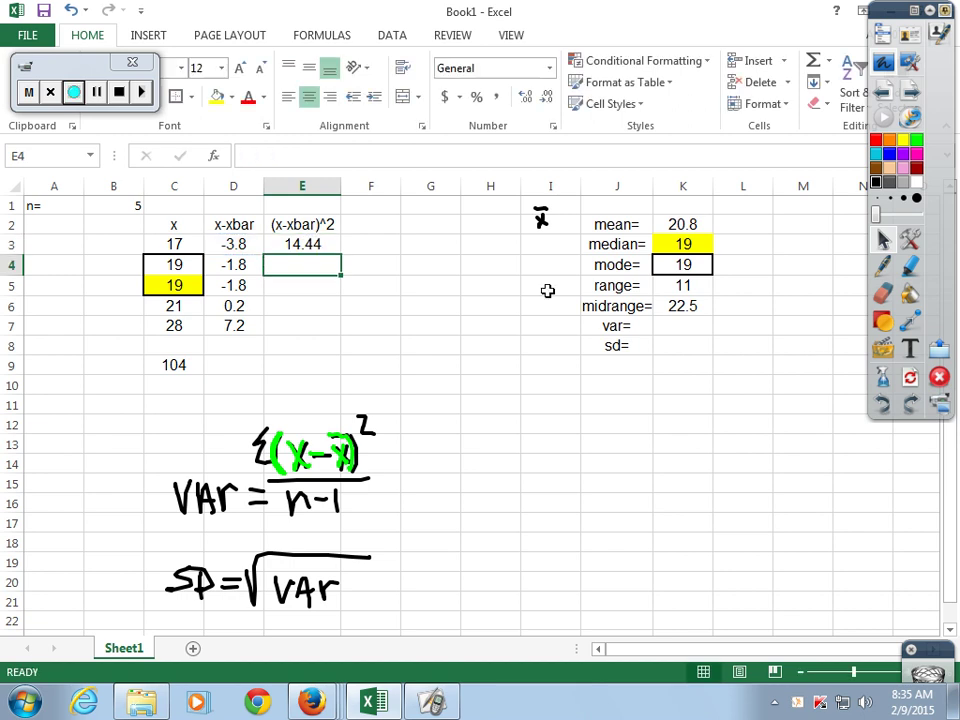
{"action": "left_click", "coordinate": [331, 249]}
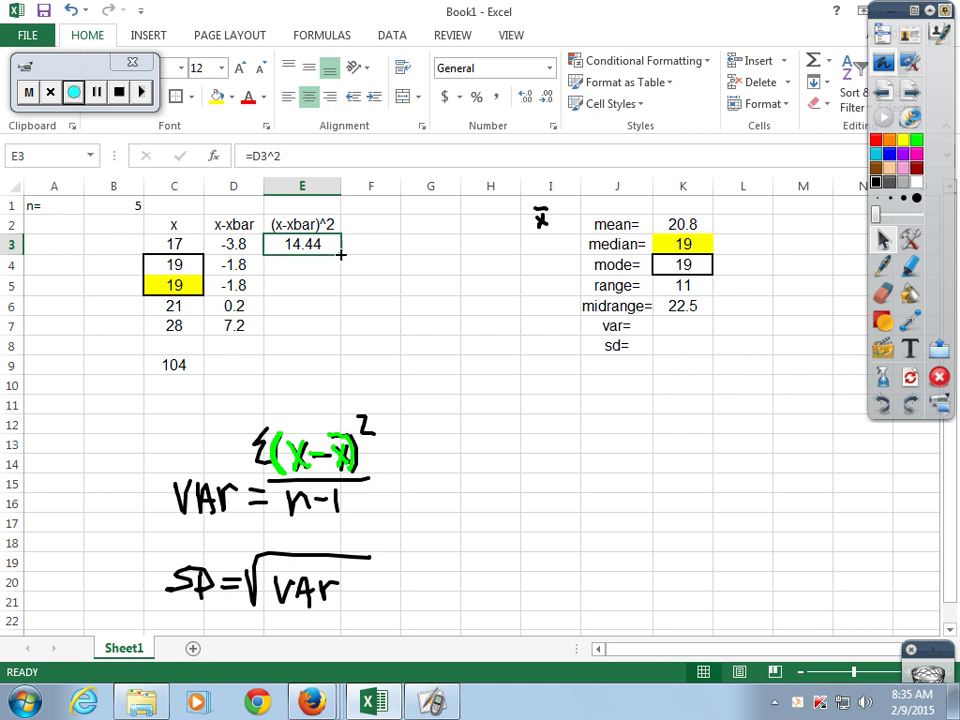
{"action": "left_click_drag", "start_coordinate": [340, 255], "coordinate": [345, 332]}
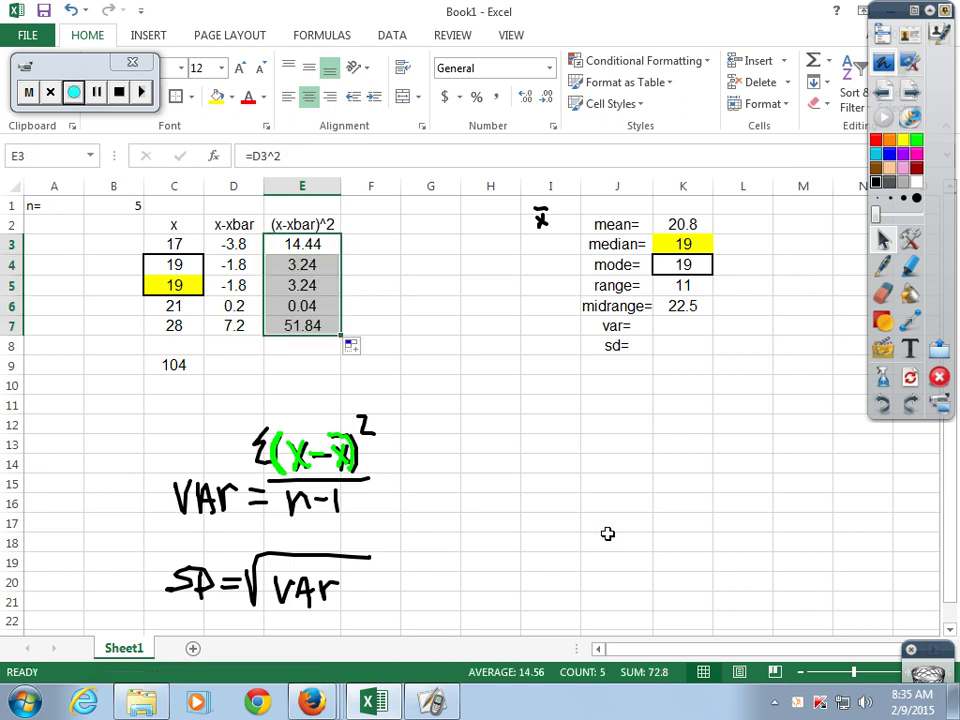
- Trace over the exponent 2 in the handwritten variance formula with a blue pen, then stop drawing
{"action": "left_click", "coordinate": [490, 404]}
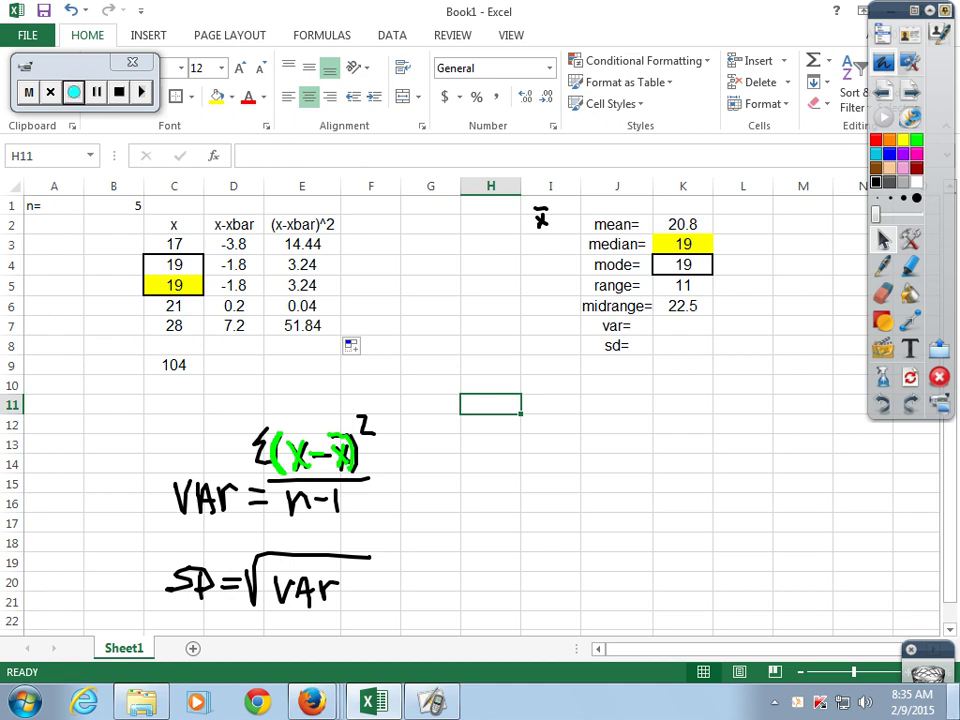
{"action": "mouse_move", "coordinate": [955, 703]}
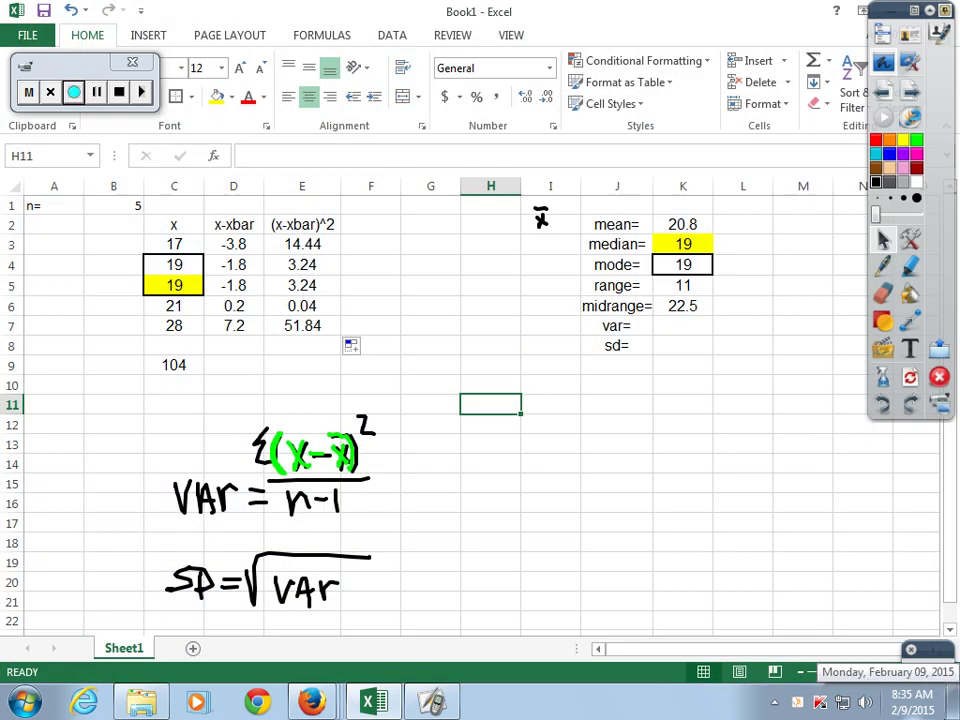
{"action": "left_click", "coordinate": [884, 265]}
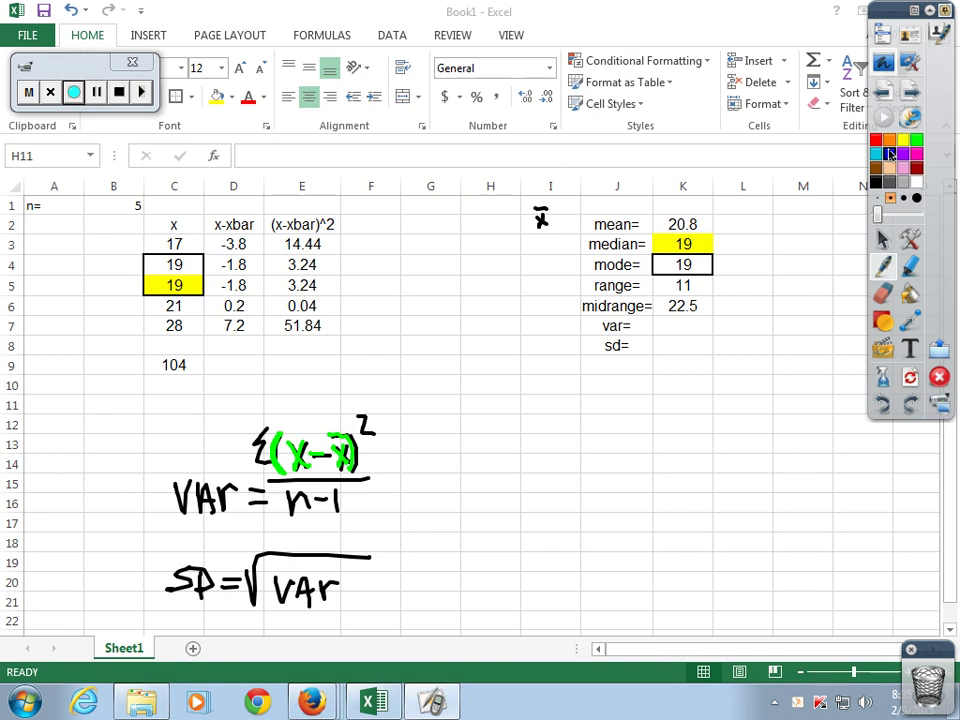
{"action": "left_click", "coordinate": [890, 154]}
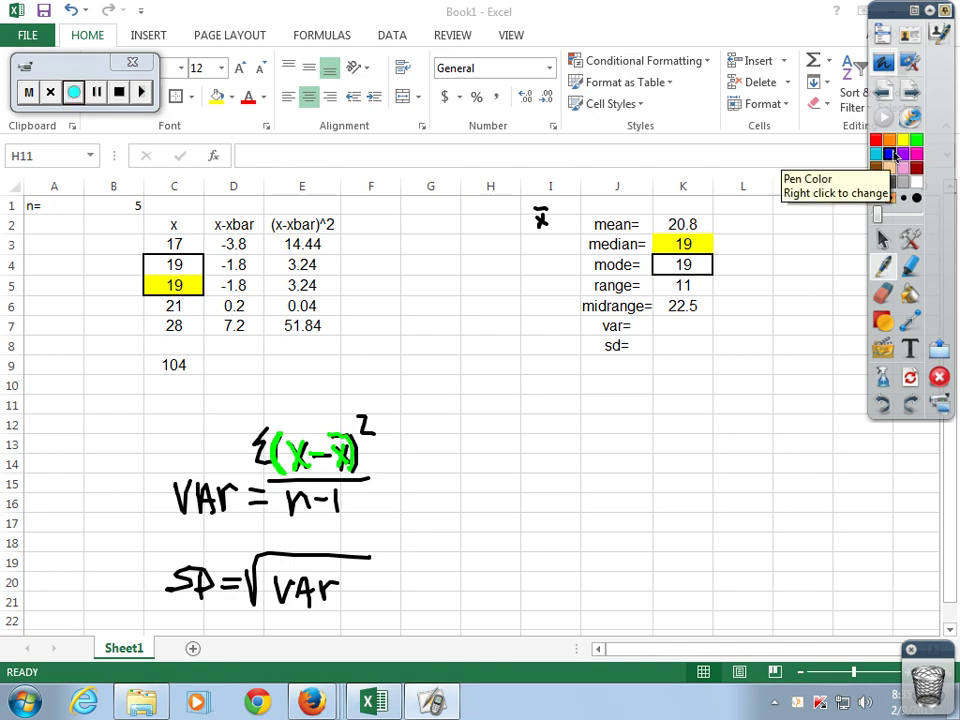
{"action": "left_click_drag", "start_coordinate": [356, 416], "coordinate": [372, 431]}
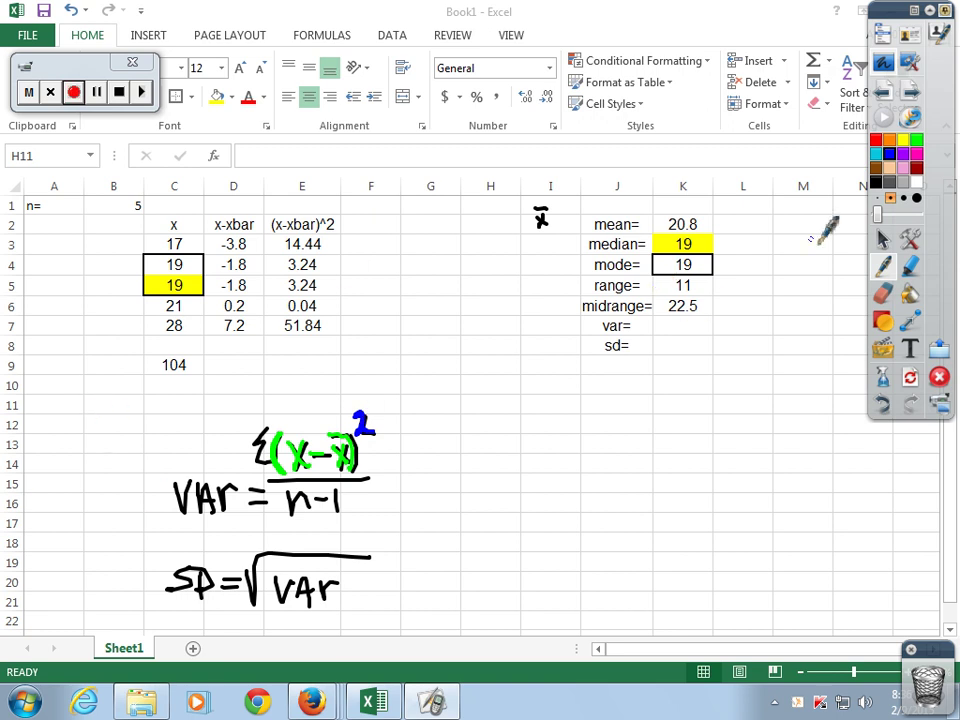
{"action": "left_click", "coordinate": [885, 243]}
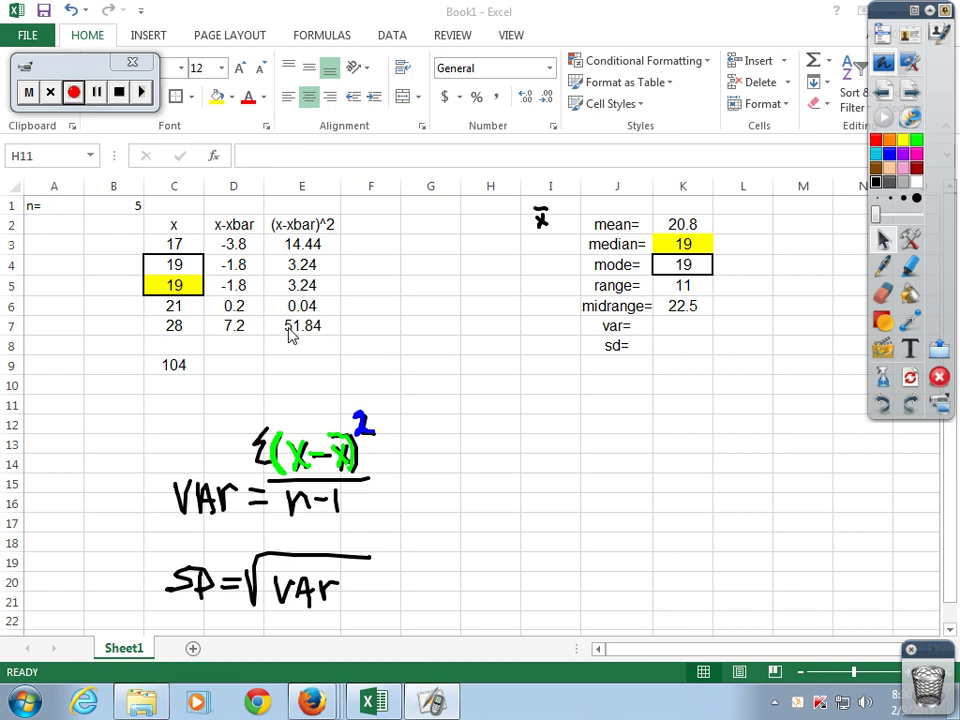
- Sum the squared deviations in cell E9 with =SUM(E3:E7)
{"action": "left_click", "coordinate": [310, 365]}
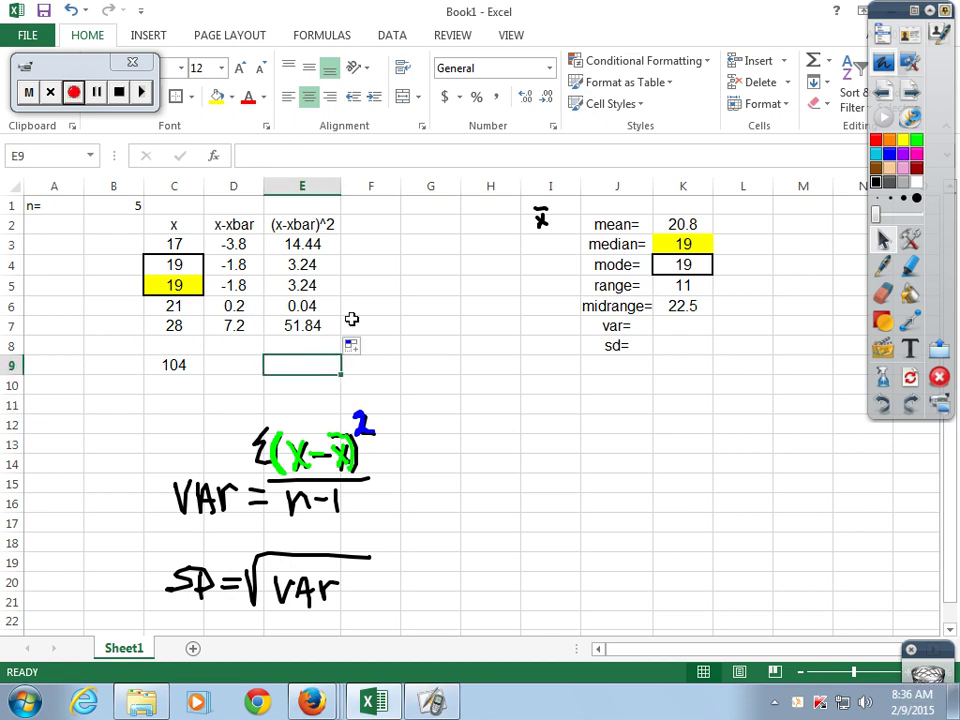
{"action": "left_click", "coordinate": [812, 62]}
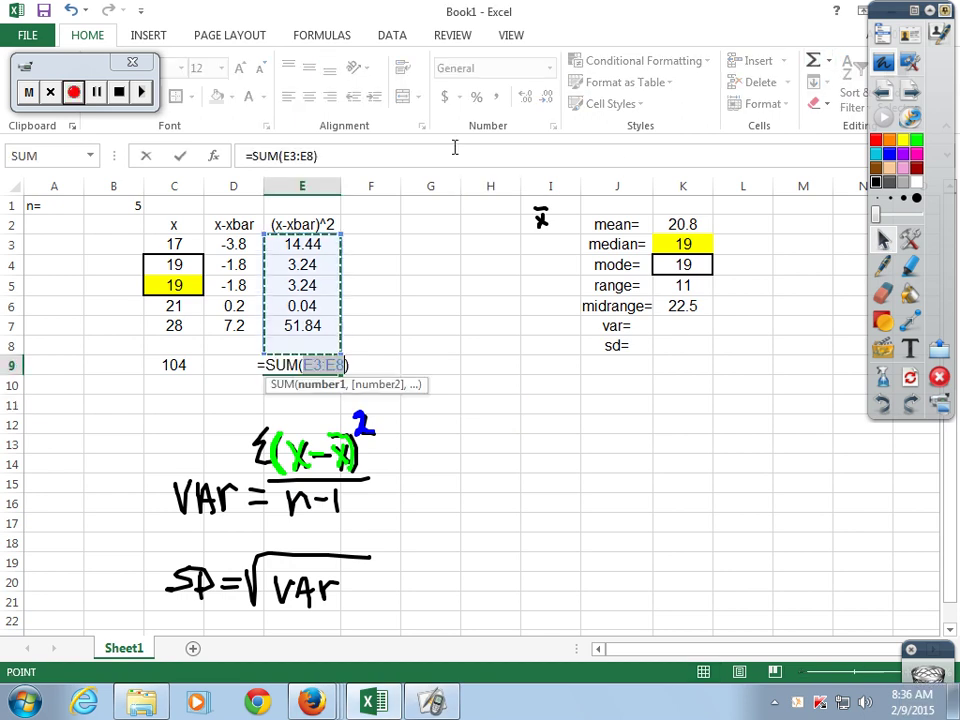
{"action": "left_click_drag", "start_coordinate": [317, 246], "coordinate": [321, 331]}
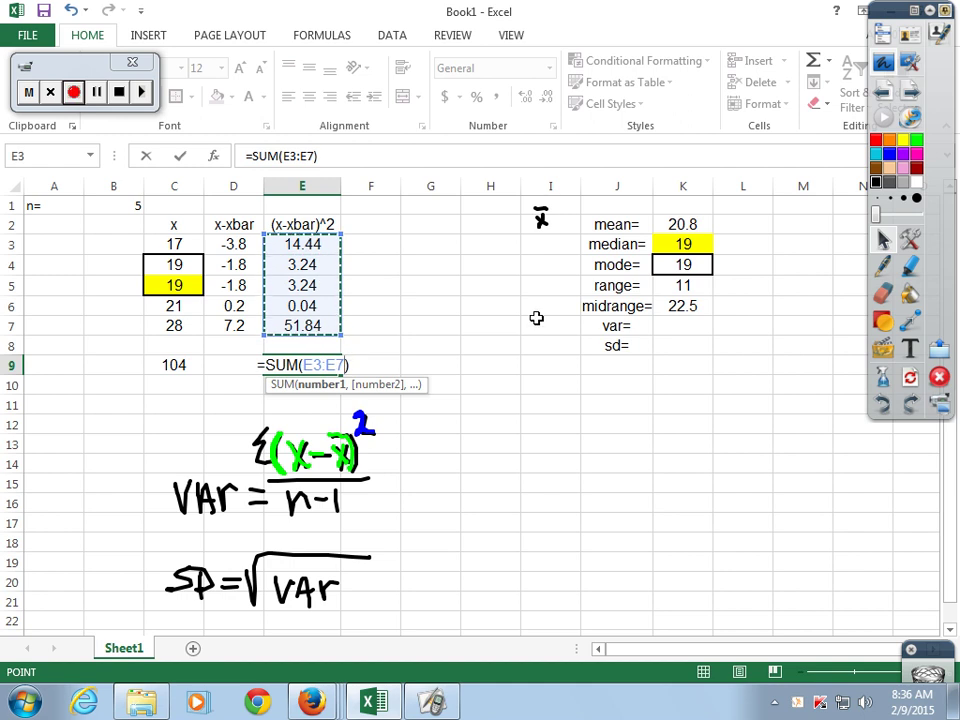
{"action": "key", "text": "Return"}
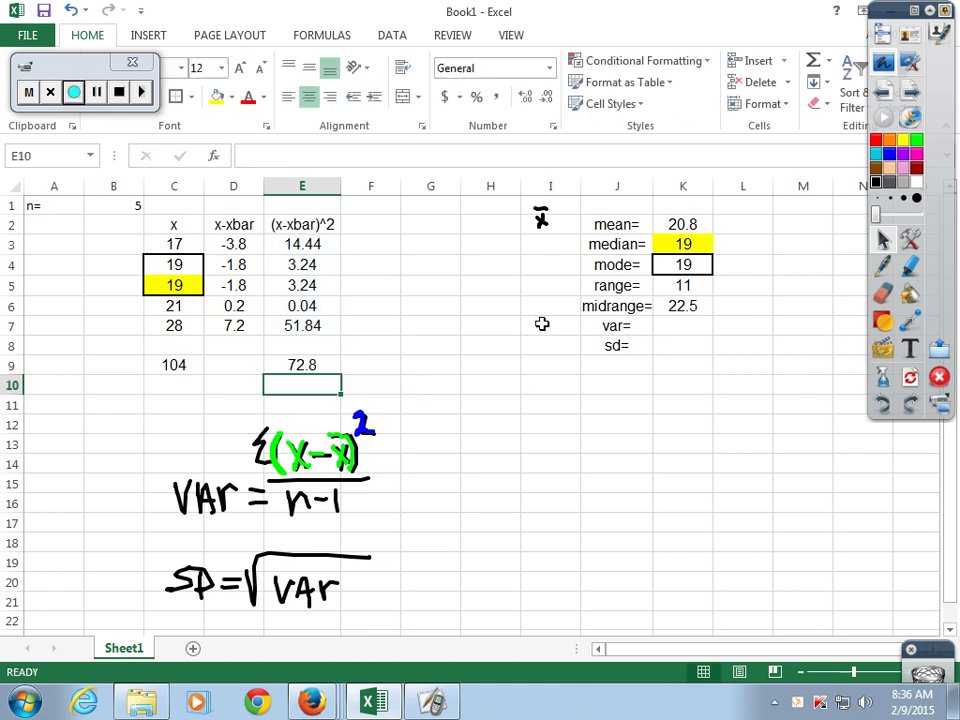
- Fill cell E9 with a light purple from the extended colour palette
{"action": "left_click", "coordinate": [312, 364]}
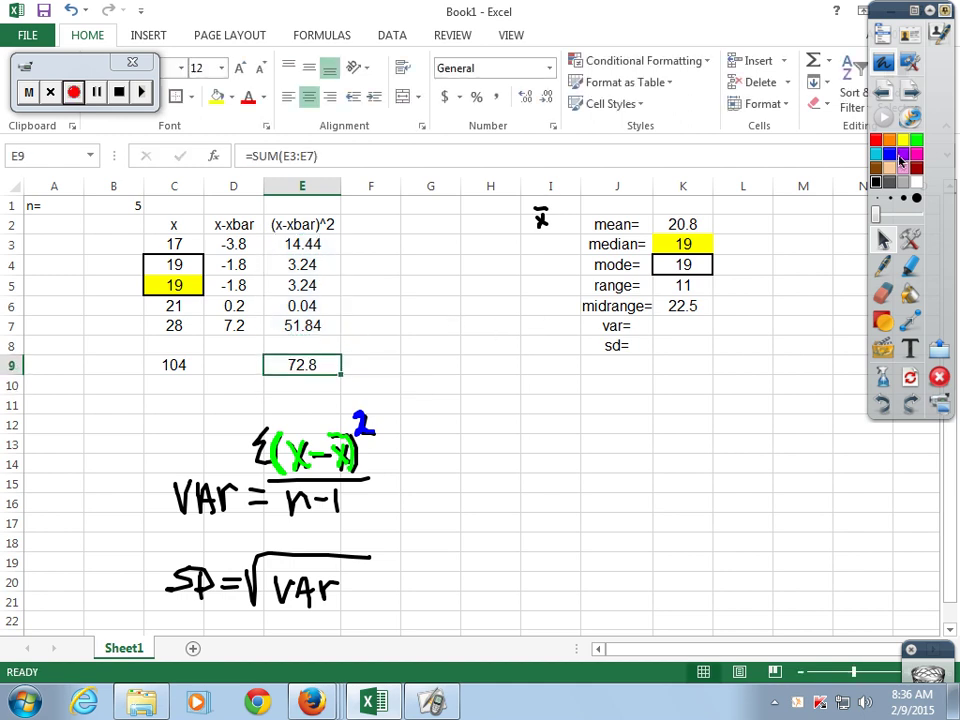
{"action": "left_click", "coordinate": [905, 157]}
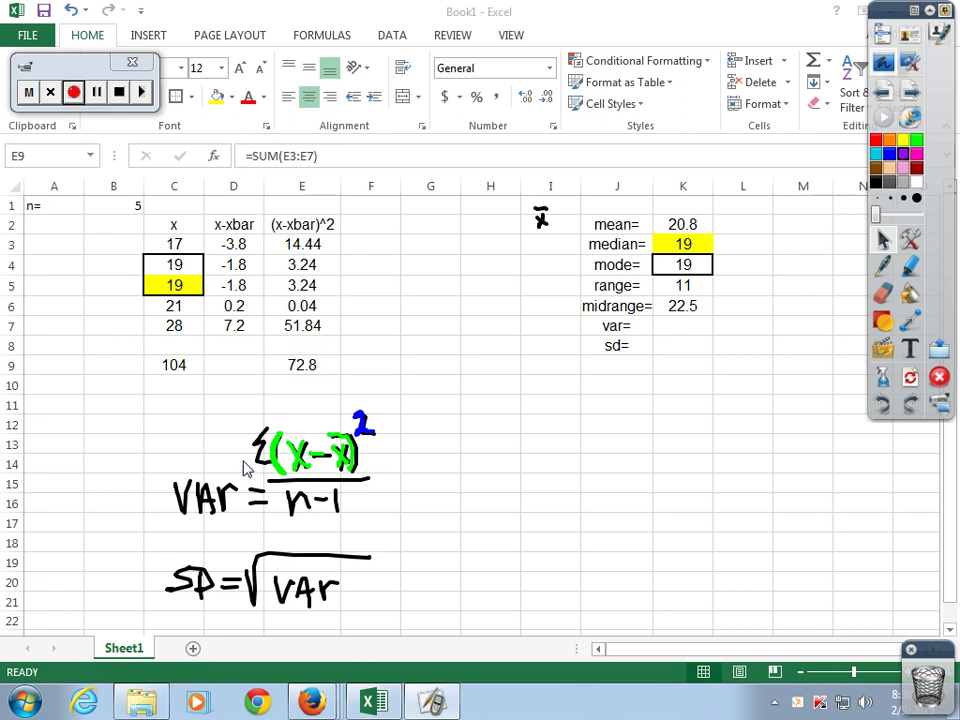
{"action": "left_click", "coordinate": [311, 369]}
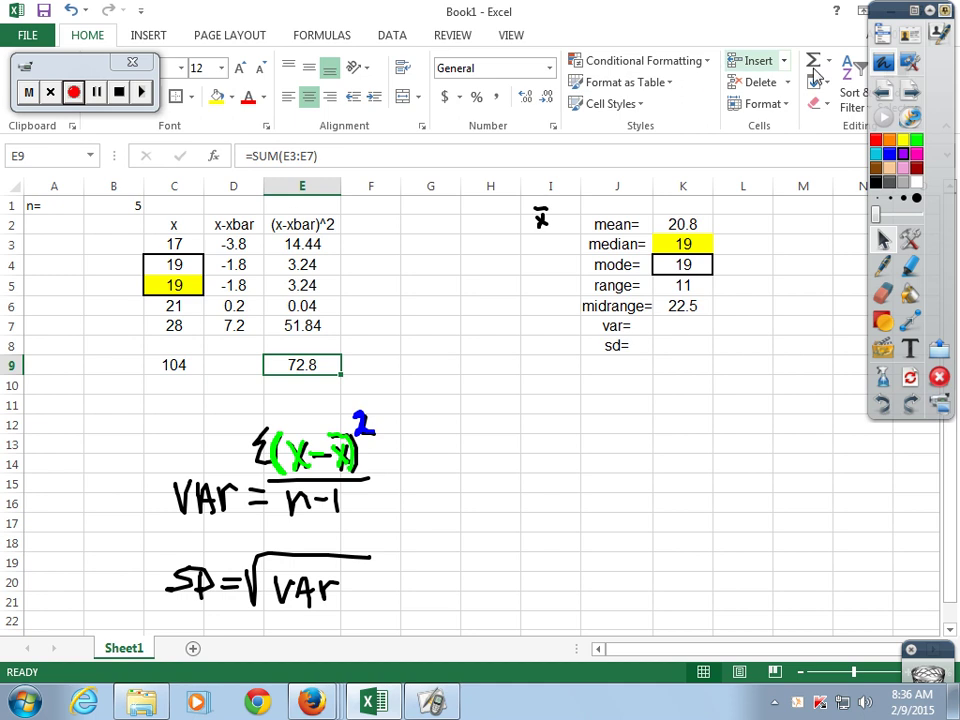
{"action": "left_click", "coordinate": [232, 98]}
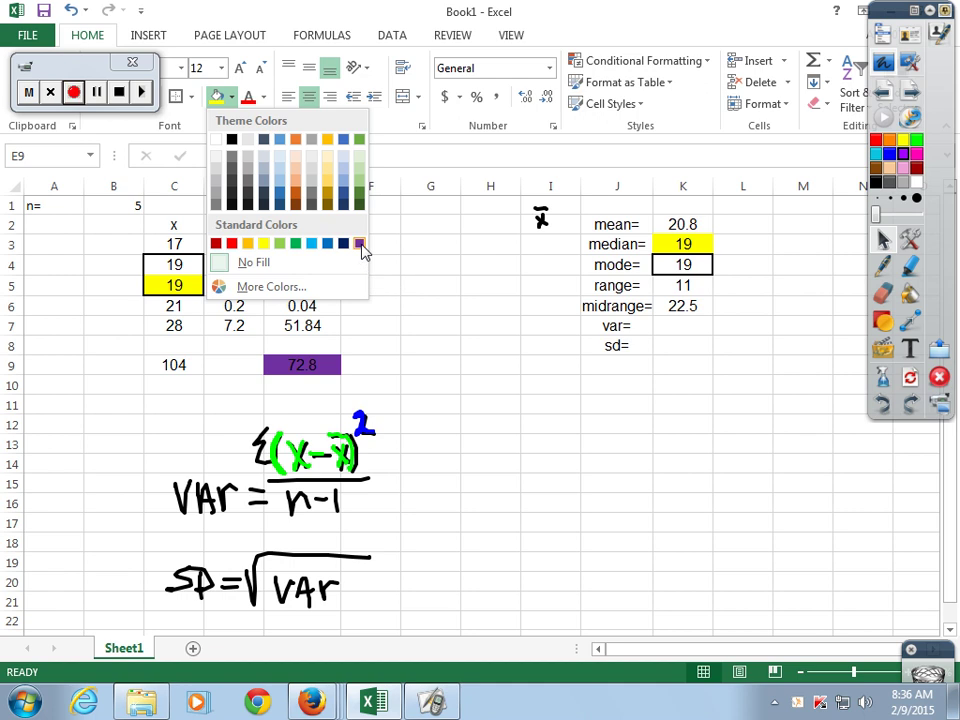
{"action": "left_click", "coordinate": [258, 287]}
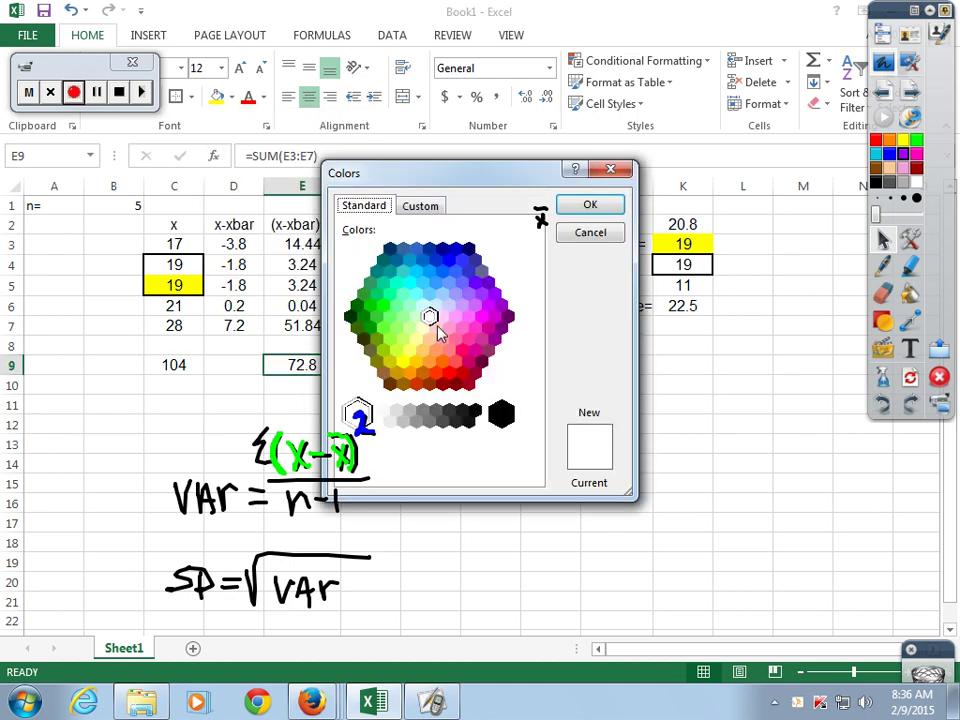
{"action": "left_click_drag", "start_coordinate": [430, 318], "coordinate": [476, 306]}
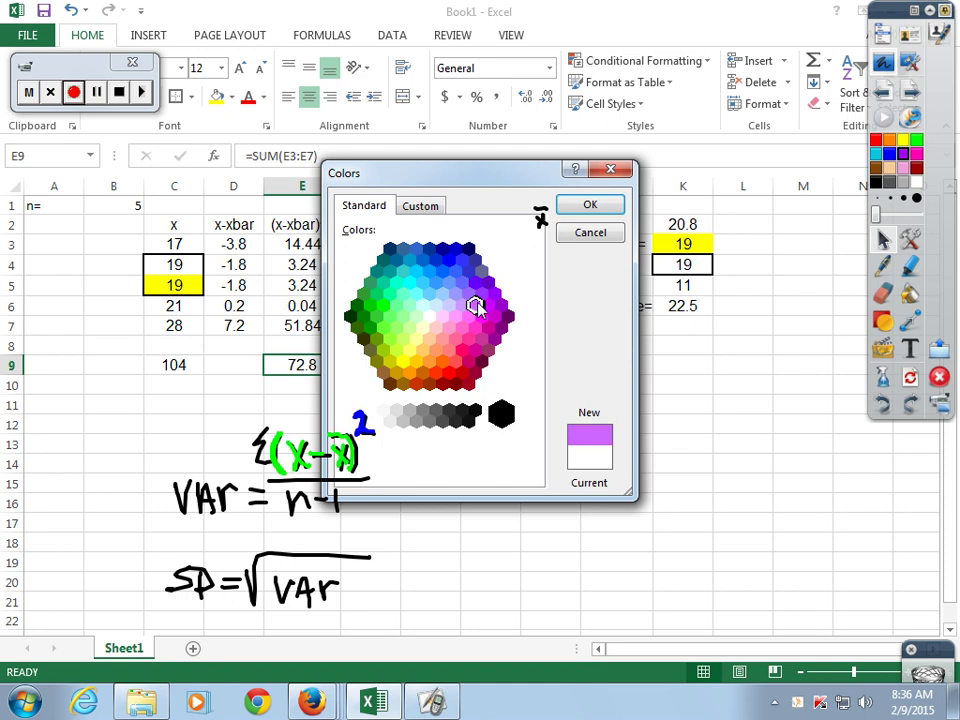
{"action": "left_click", "coordinate": [592, 206]}
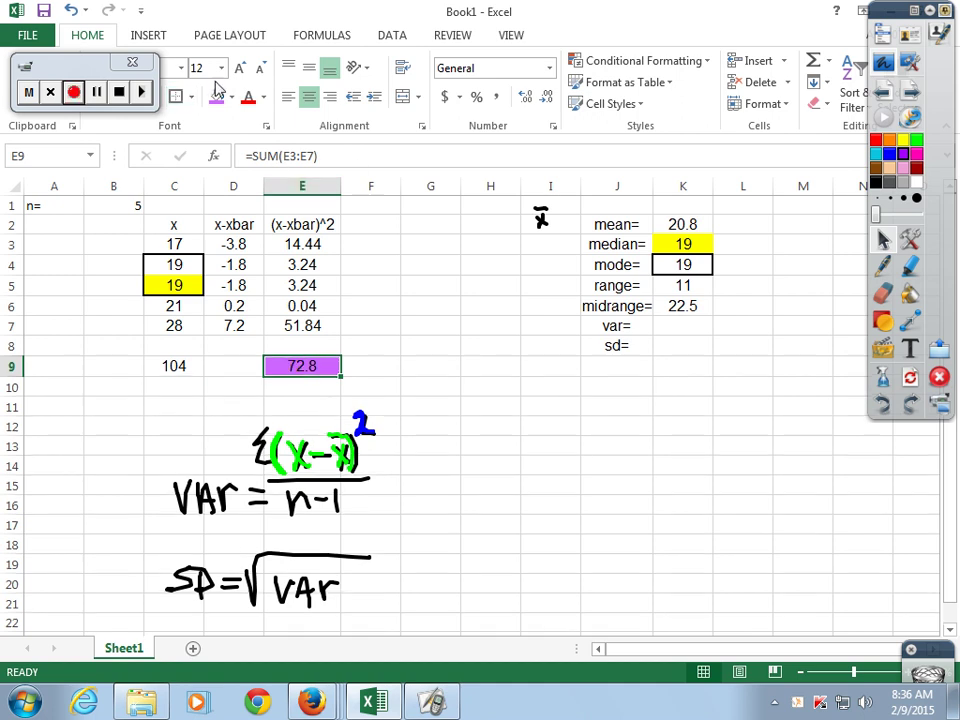
- Move the floating recorder bar off the font controls and make the value in E9 bold
{"action": "left_click_drag", "start_coordinate": [72, 62], "coordinate": [80, 192]}
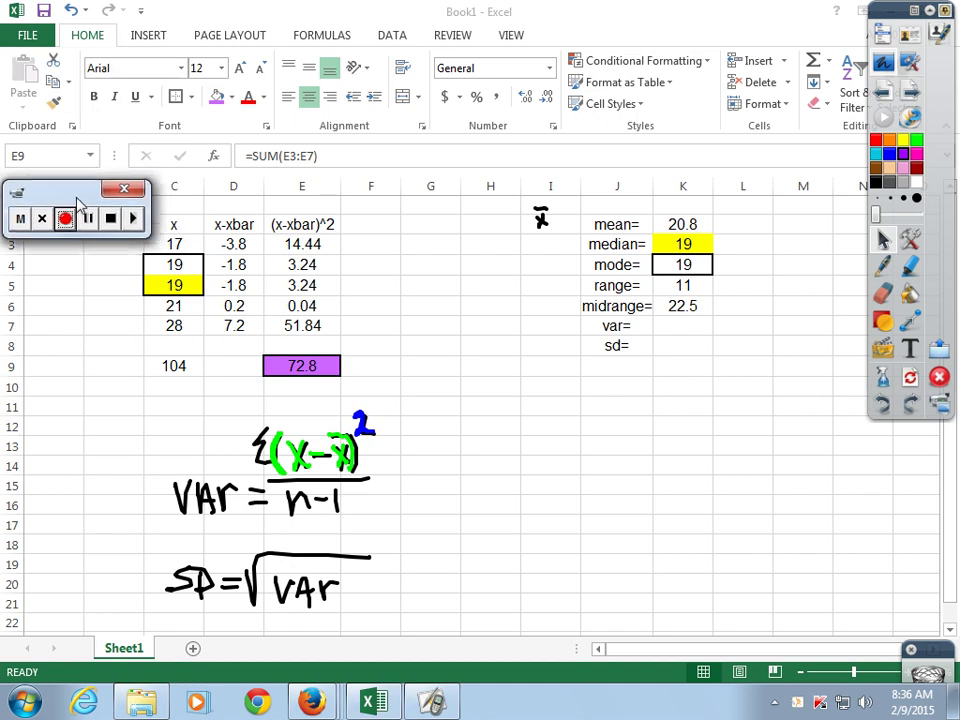
{"action": "left_click", "coordinate": [94, 100]}
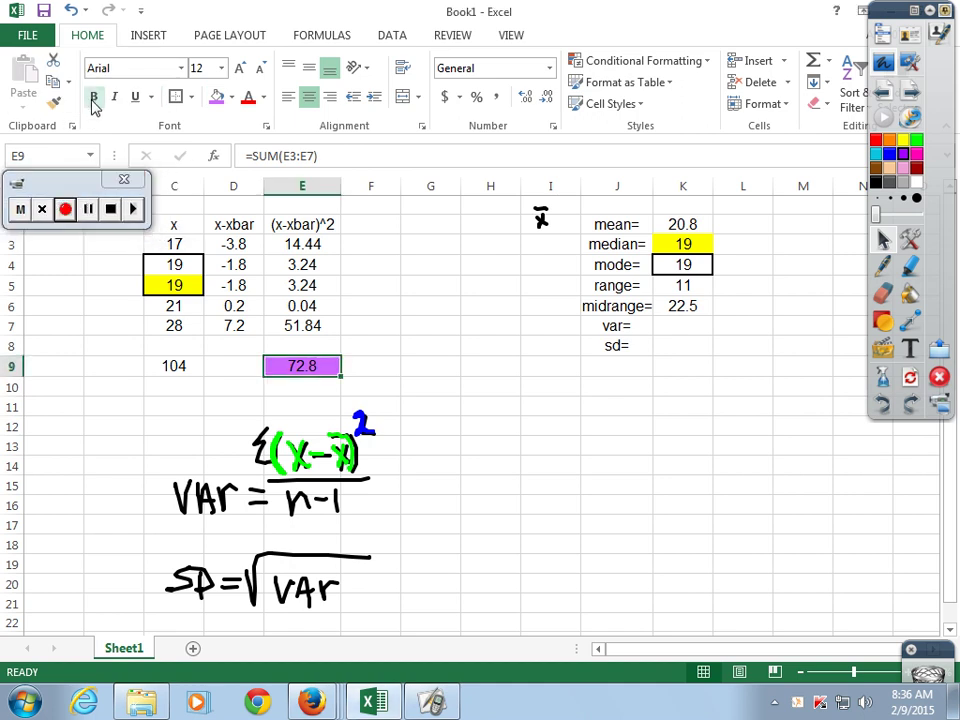
{"action": "left_click", "coordinate": [94, 100]}
{"action": "key", "text": "Right"}
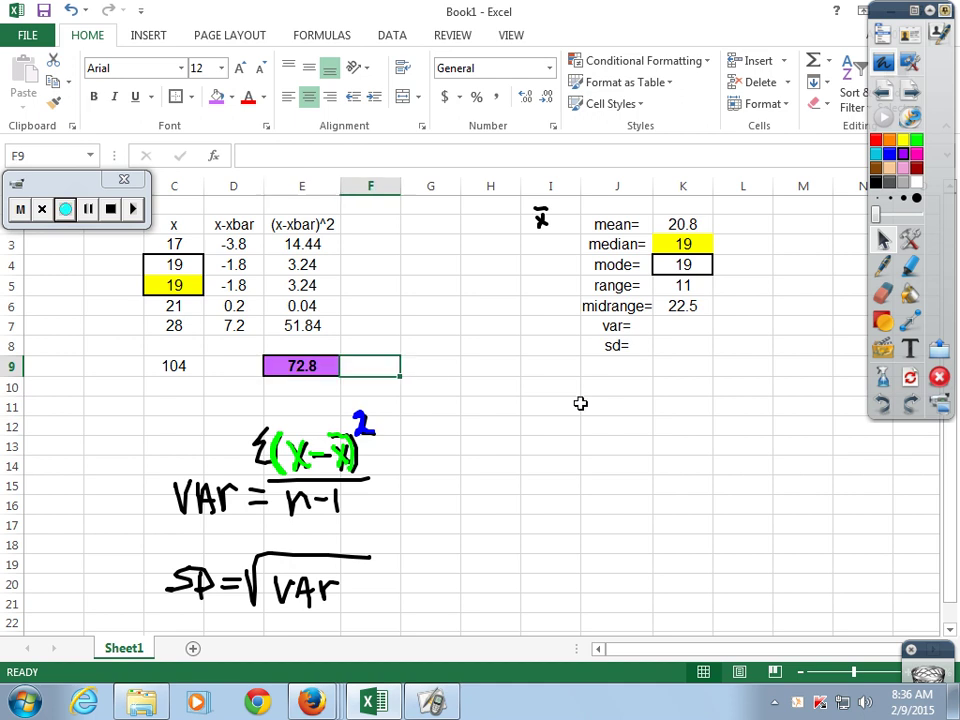
{"action": "left_click", "coordinate": [312, 369]}
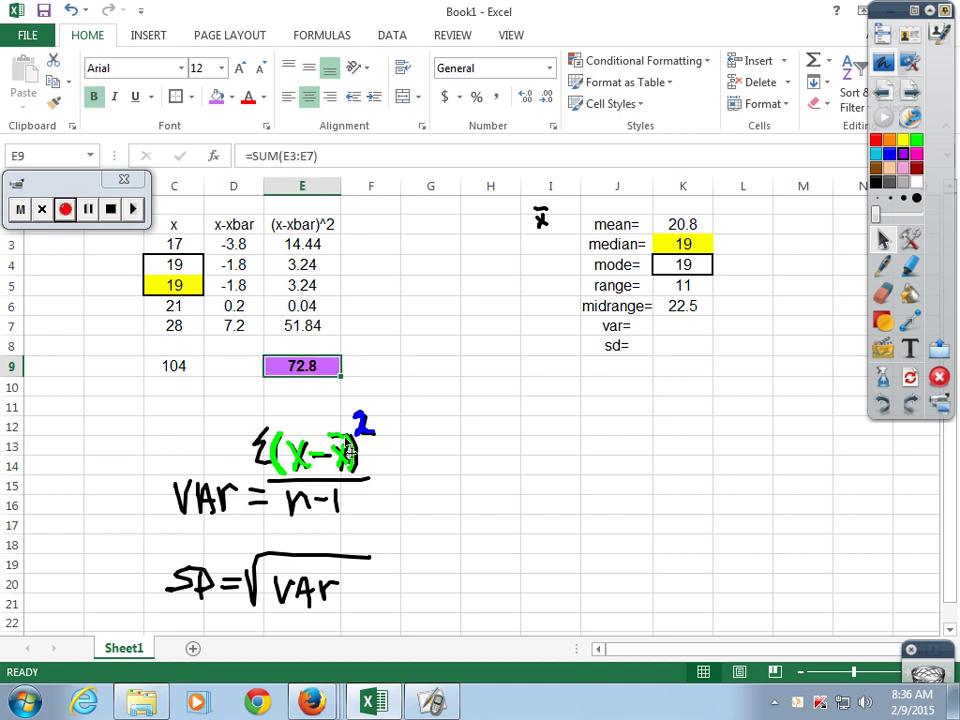
- Trace over the summation sign in the handwritten variance formula with a purple pen, then stop drawing
{"action": "left_click", "coordinate": [915, 158]}
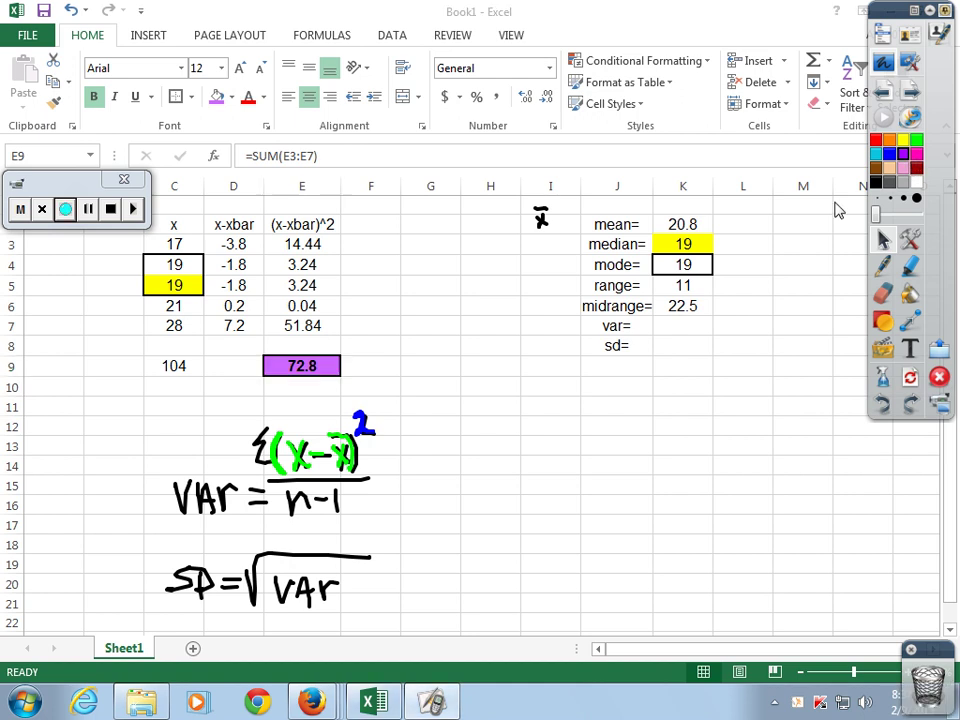
{"action": "left_click", "coordinate": [884, 265]}
{"action": "left_click_drag", "start_coordinate": [276, 428], "coordinate": [268, 462]}
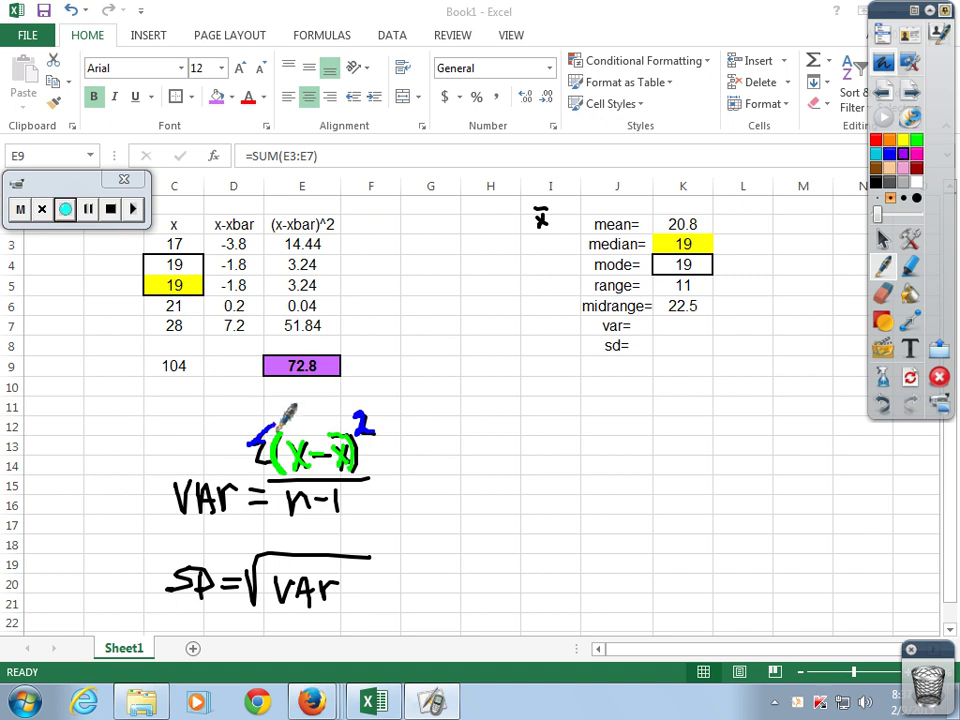
{"action": "mouse_move", "coordinate": [272, 428]}
{"action": "left_mouse_down"}
{"action": "mouse_move", "coordinate": [254, 440]}
{"action": "mouse_move", "coordinate": [270, 462]}
{"action": "left_mouse_up"}
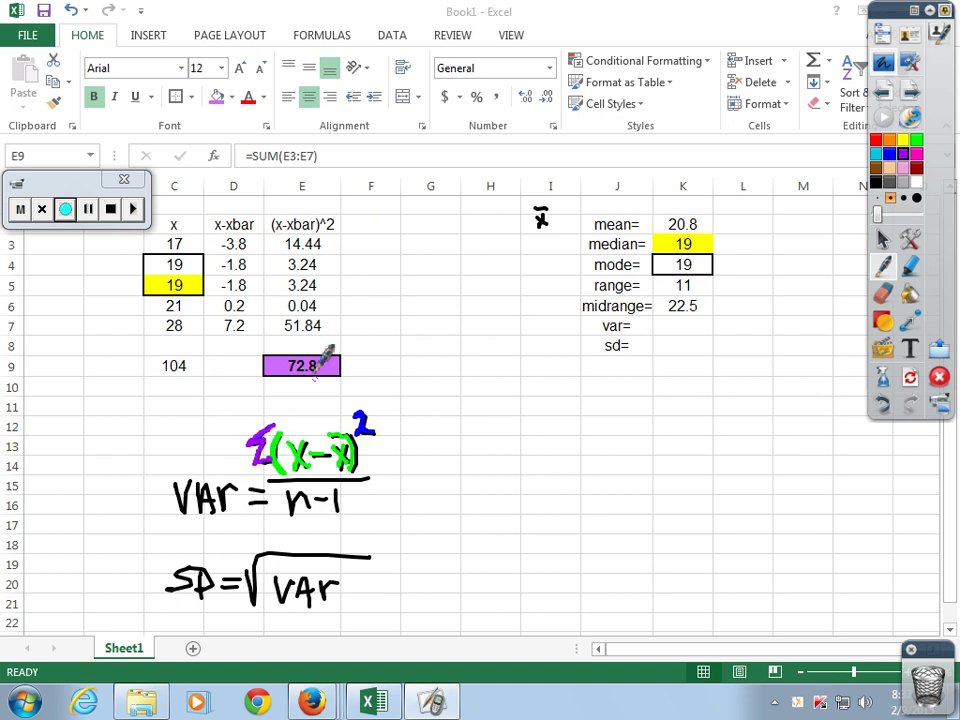
{"action": "left_click", "coordinate": [882, 240]}
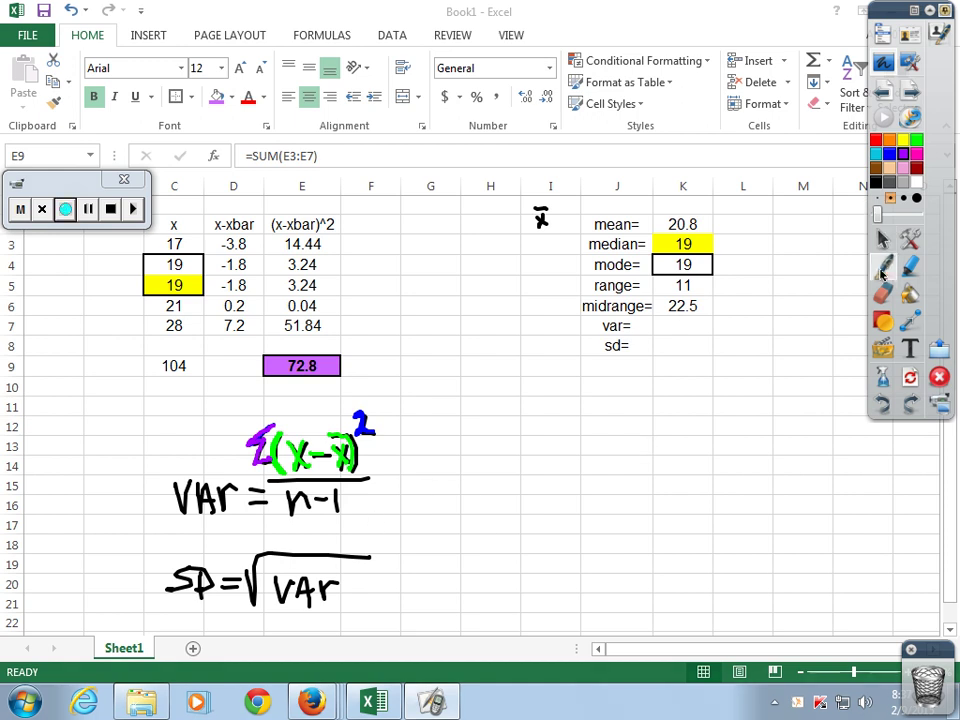
- Enter the label var= in G14 and the numerator reference =E9 in H13
{"action": "key", "text": "F2"}
{"action": "left_click", "coordinate": [445, 462]}
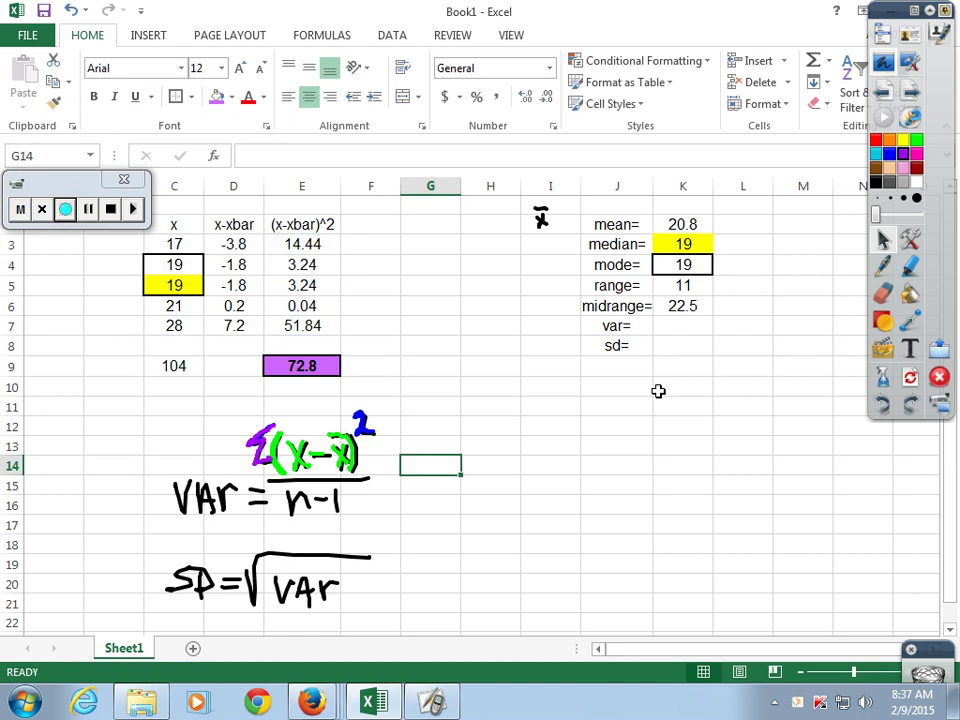
{"action": "type", "text": "var="}
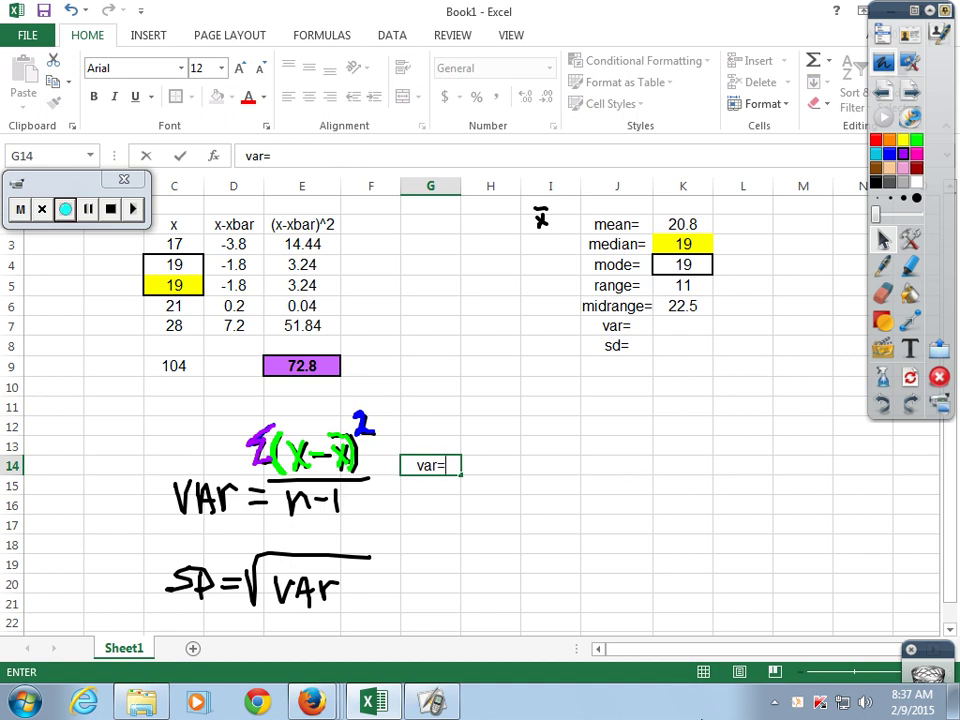
{"action": "key", "text": "Tab"}
{"action": "key", "text": "Up"}
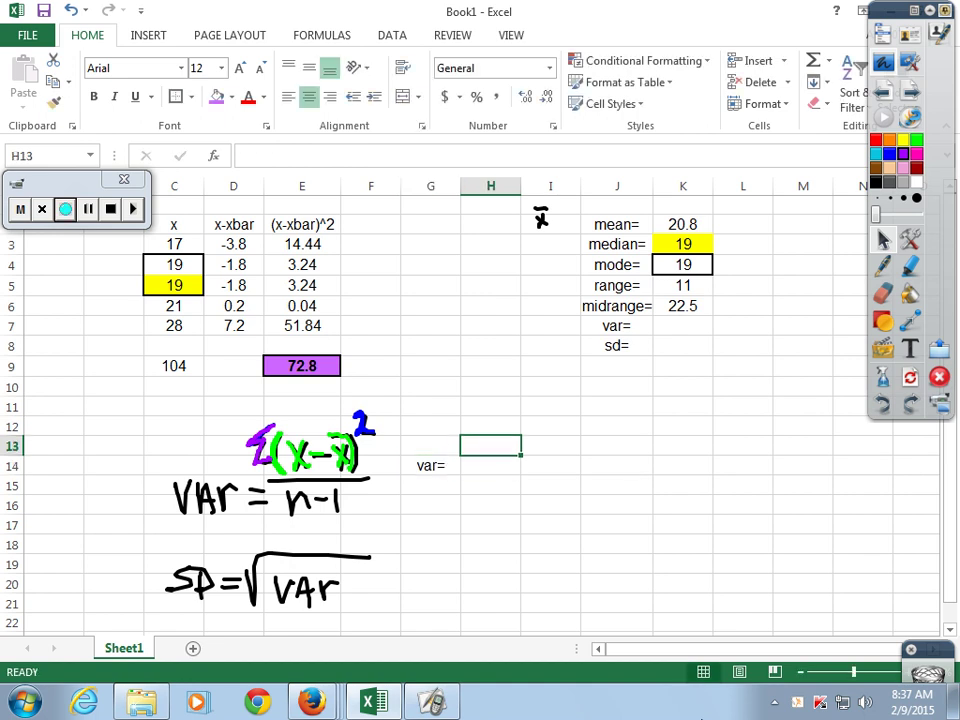
{"action": "type", "text": "="}
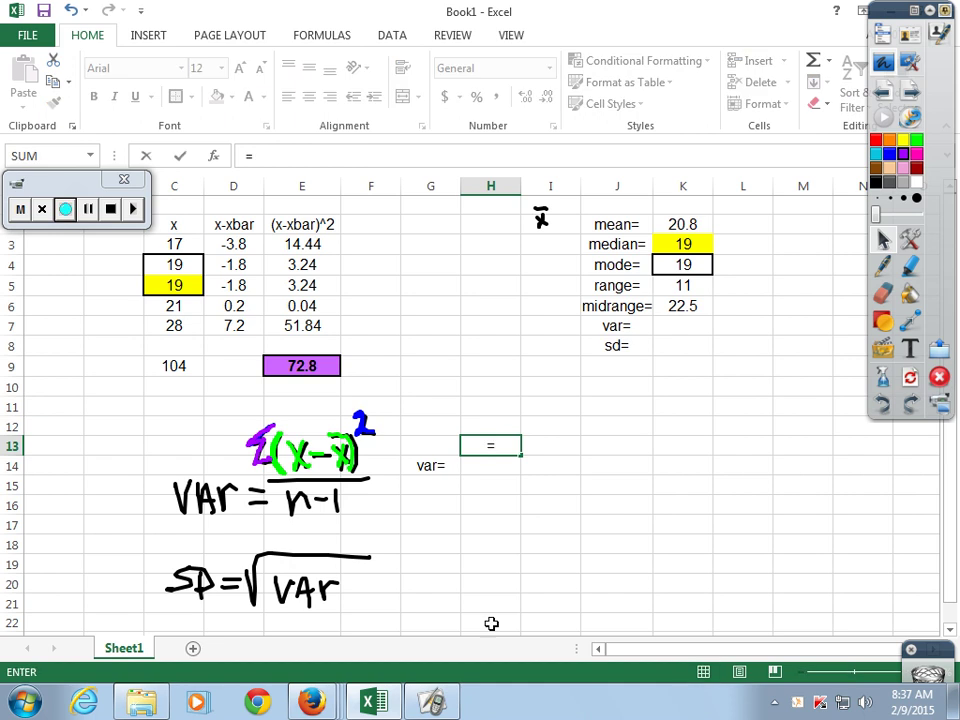
{"action": "left_click", "coordinate": [305, 368]}
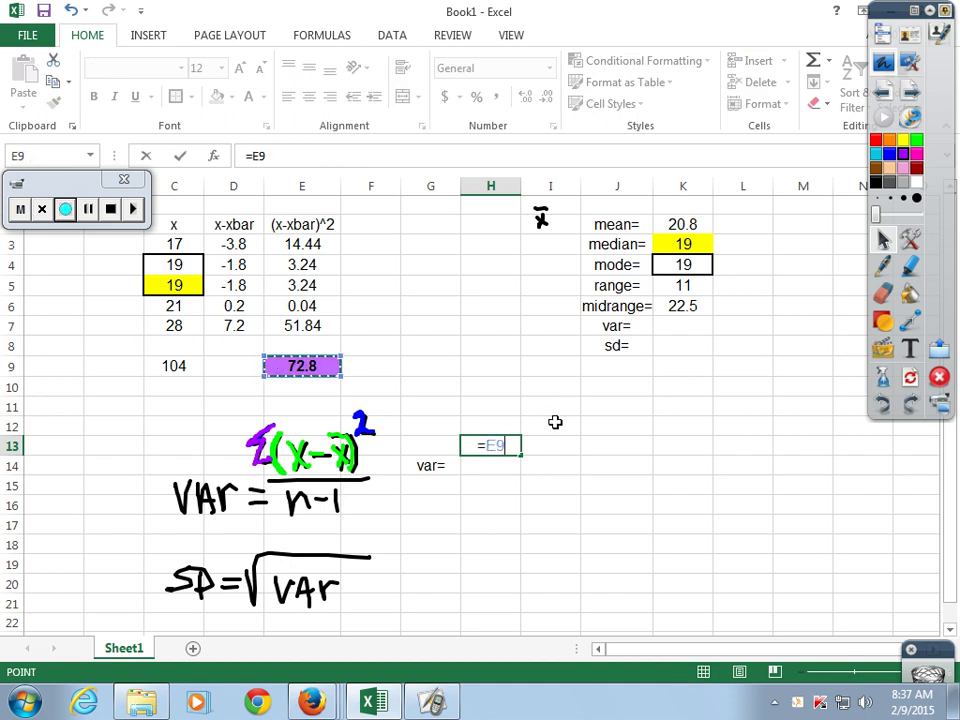
{"action": "key", "text": "Return"}
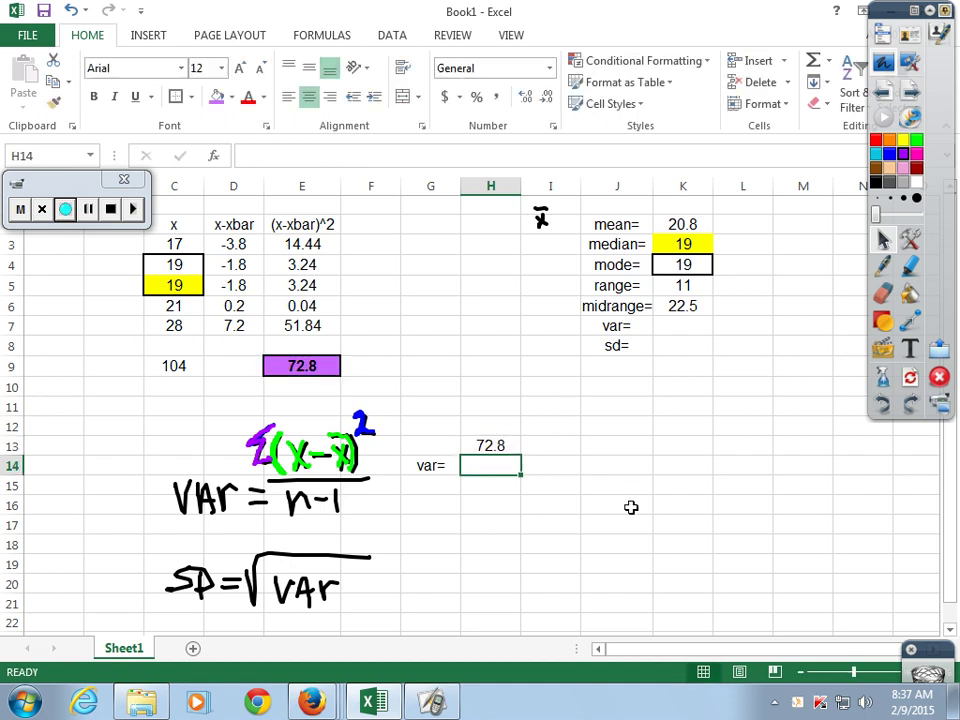
- Circle the n−1 denominator of the handwritten variance formula in red, then select cell H14
{"action": "left_click", "coordinate": [917, 172]}
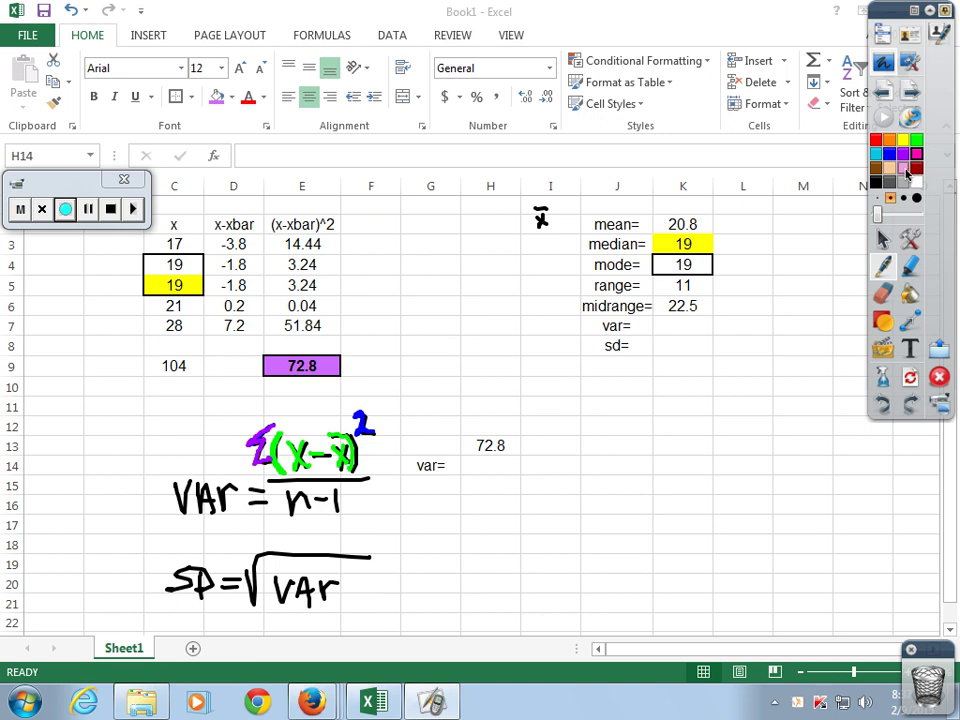
{"action": "left_click", "coordinate": [878, 141]}
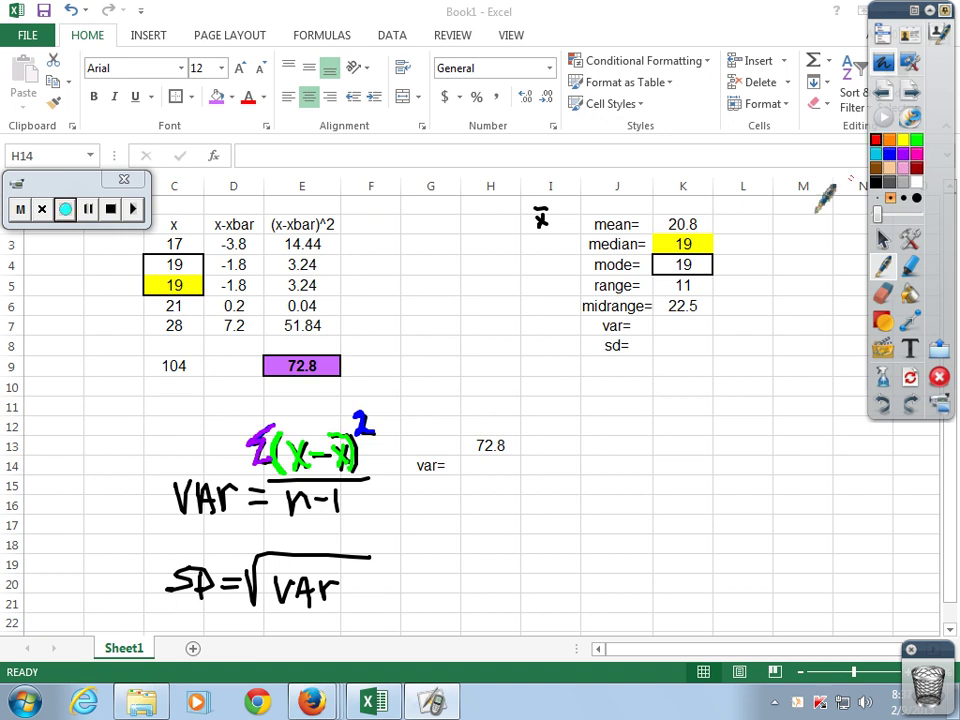
{"action": "mouse_move", "coordinate": [360, 490]}
{"action": "left_mouse_down"}
{"action": "mouse_move", "coordinate": [268, 486]}
{"action": "mouse_move", "coordinate": [275, 515]}
{"action": "mouse_move", "coordinate": [345, 515]}
{"action": "left_mouse_up"}
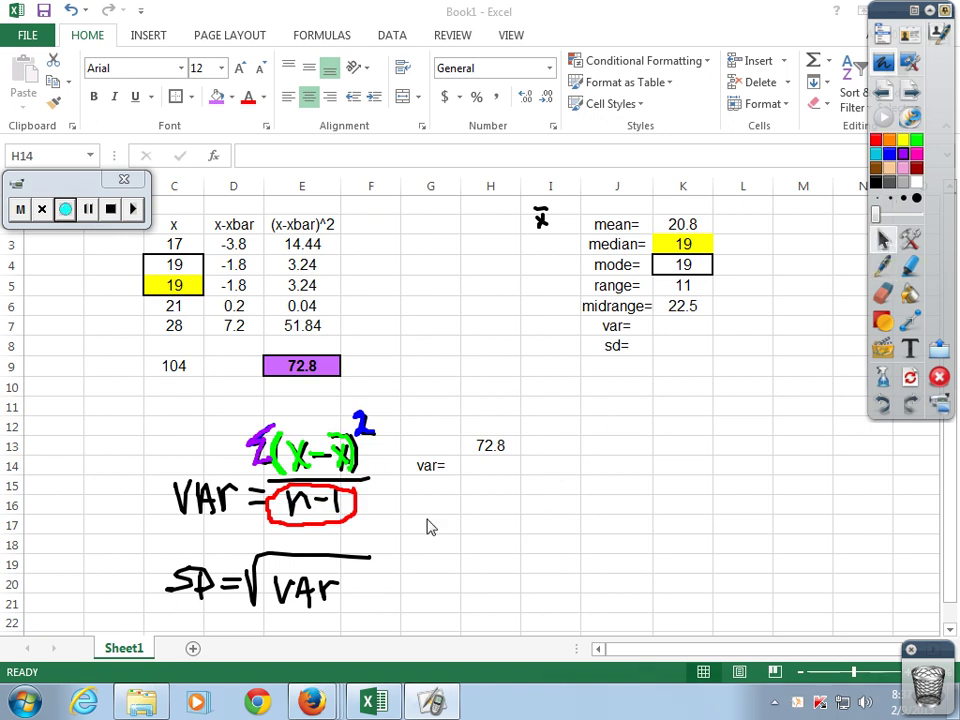
{"action": "left_click", "coordinate": [485, 465]}
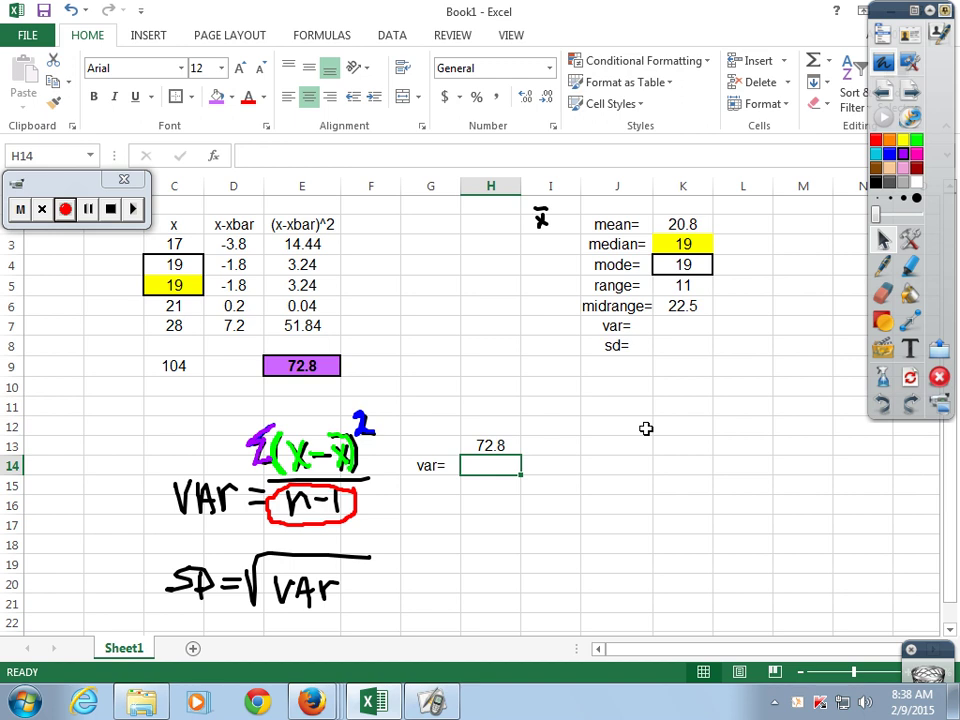
- Move the floating recorder bar off column B and enter the n−1 denominator =B1-1 in H14
{"action": "type", "text": "="}
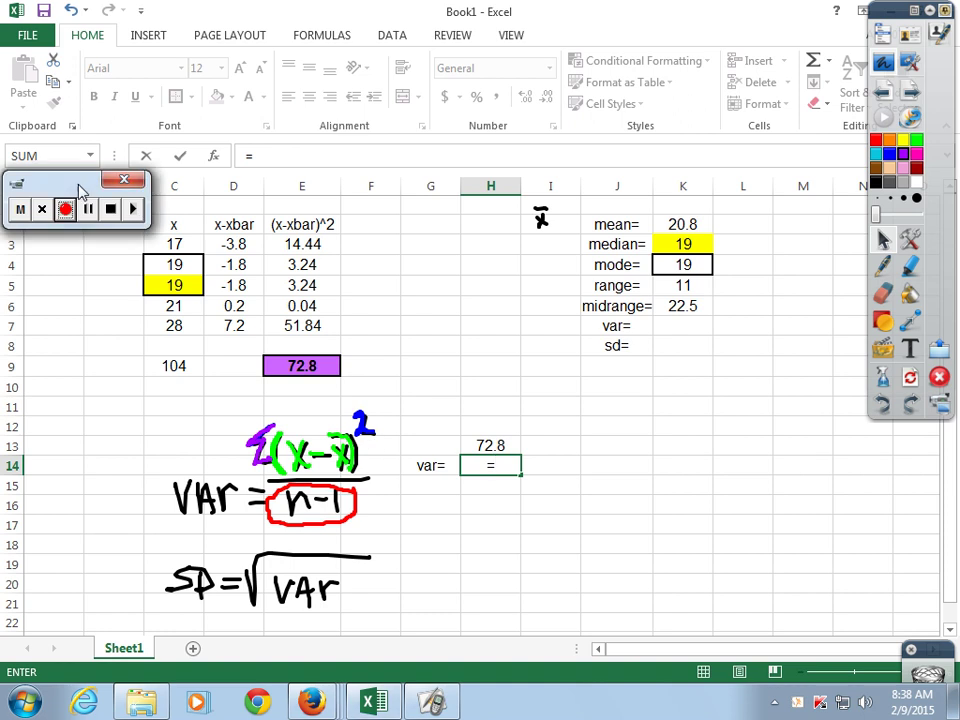
{"action": "left_click_drag", "start_coordinate": [62, 180], "coordinate": [50, 66]}
{"action": "left_click", "coordinate": [123, 208]}
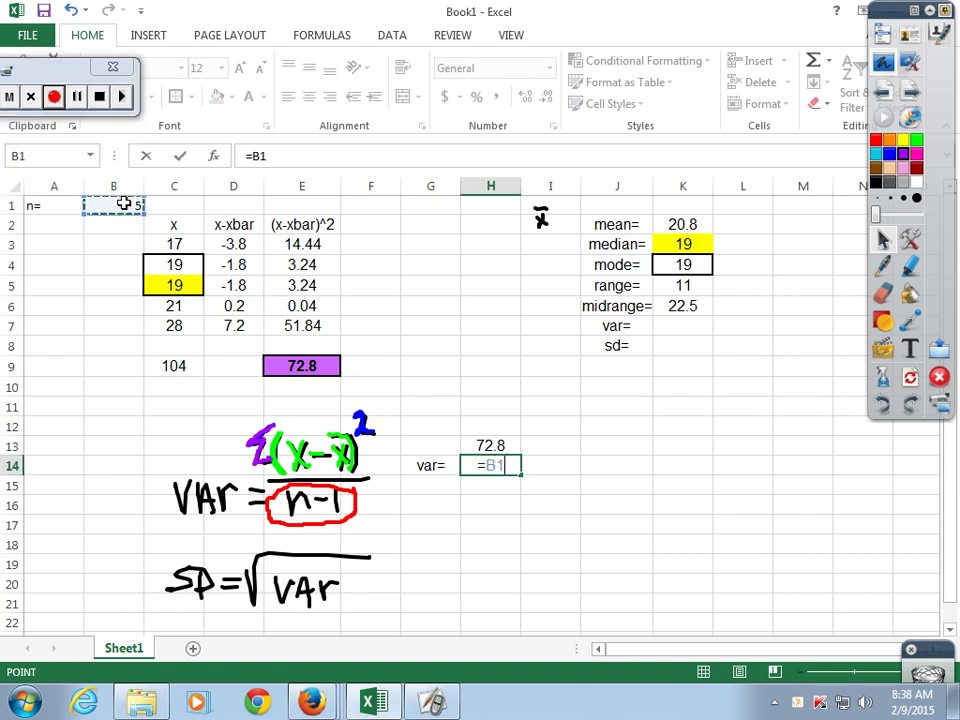
{"action": "type", "text": "-"}
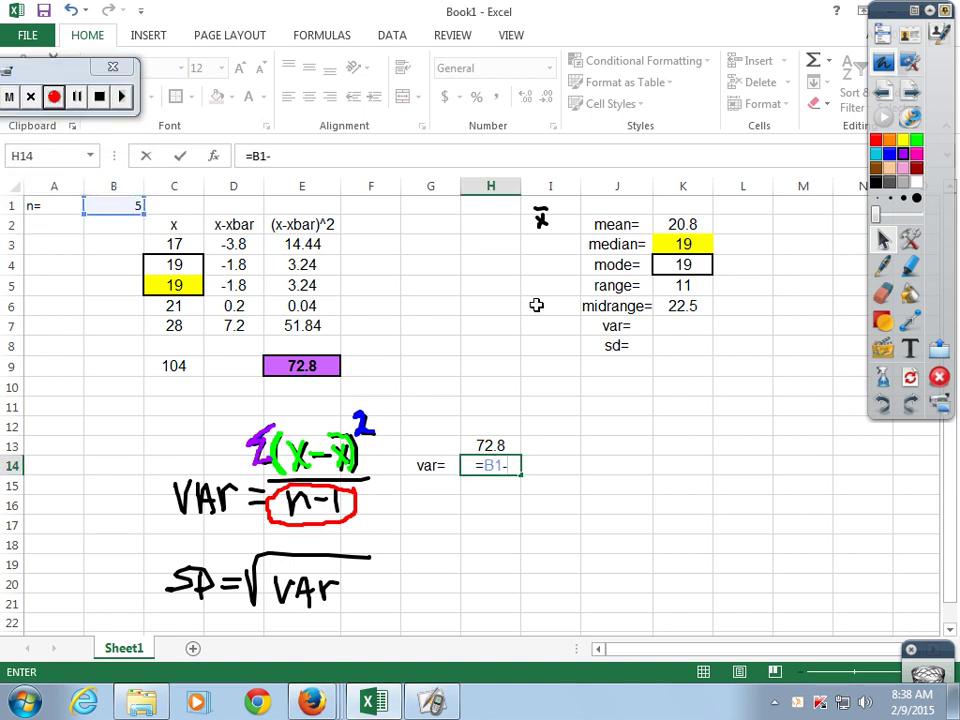
{"action": "type", "text": "1"}
{"action": "key", "text": "Return"}
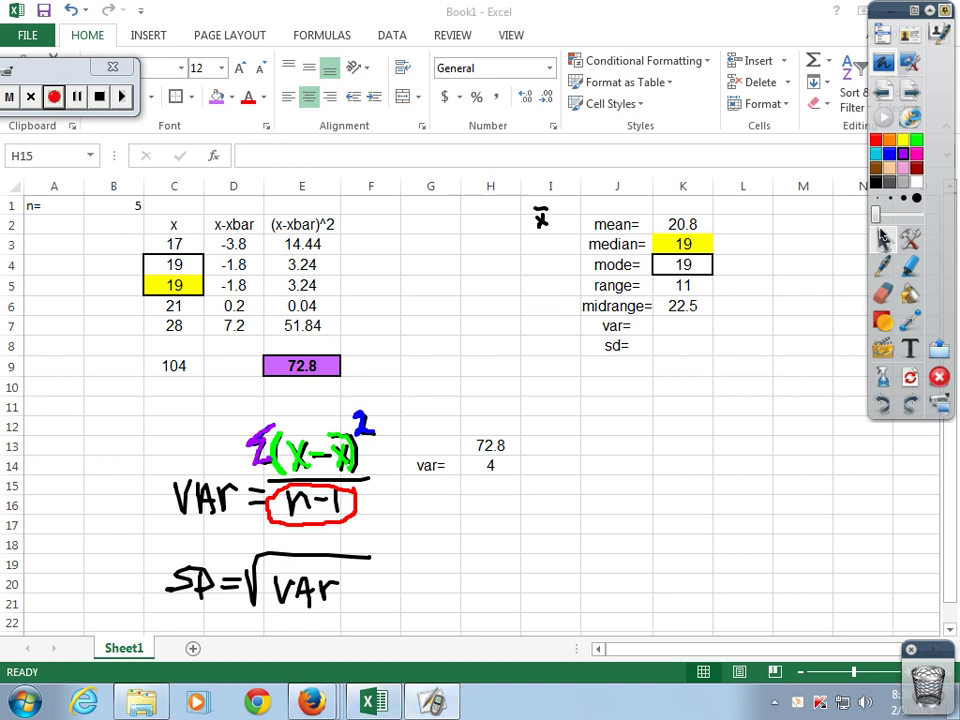
- Calculate the variance in K7 with the formula =H13/H14
{"action": "left_click", "coordinate": [677, 325]}
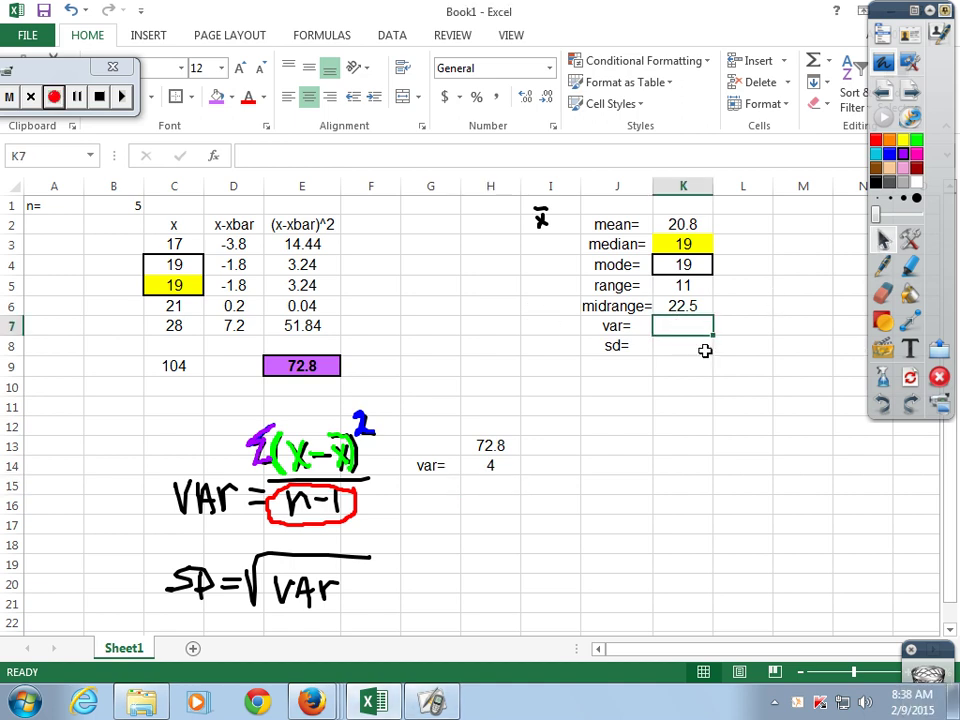
{"action": "type", "text": "="}
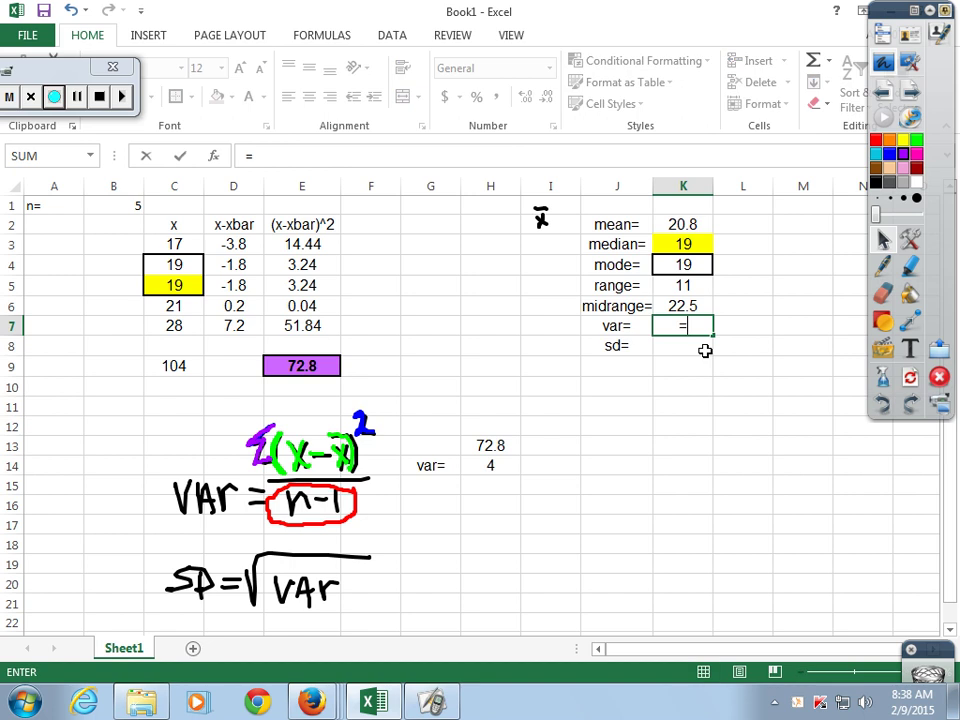
{"action": "left_click", "coordinate": [508, 446]}
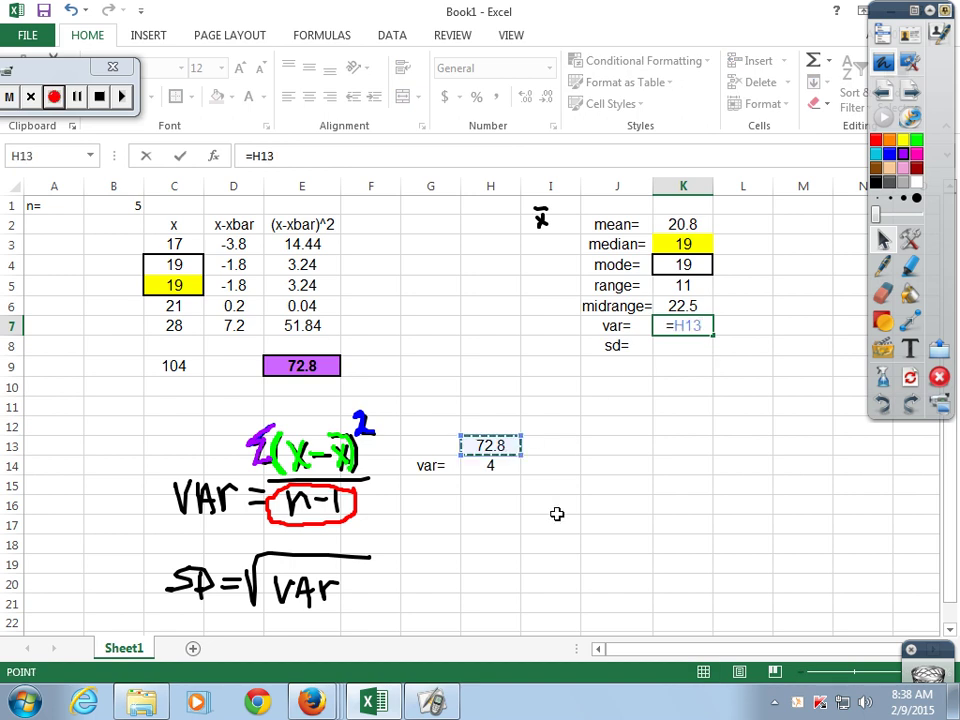
{"action": "type", "text": "/"}
{"action": "left_click", "coordinate": [507, 468]}
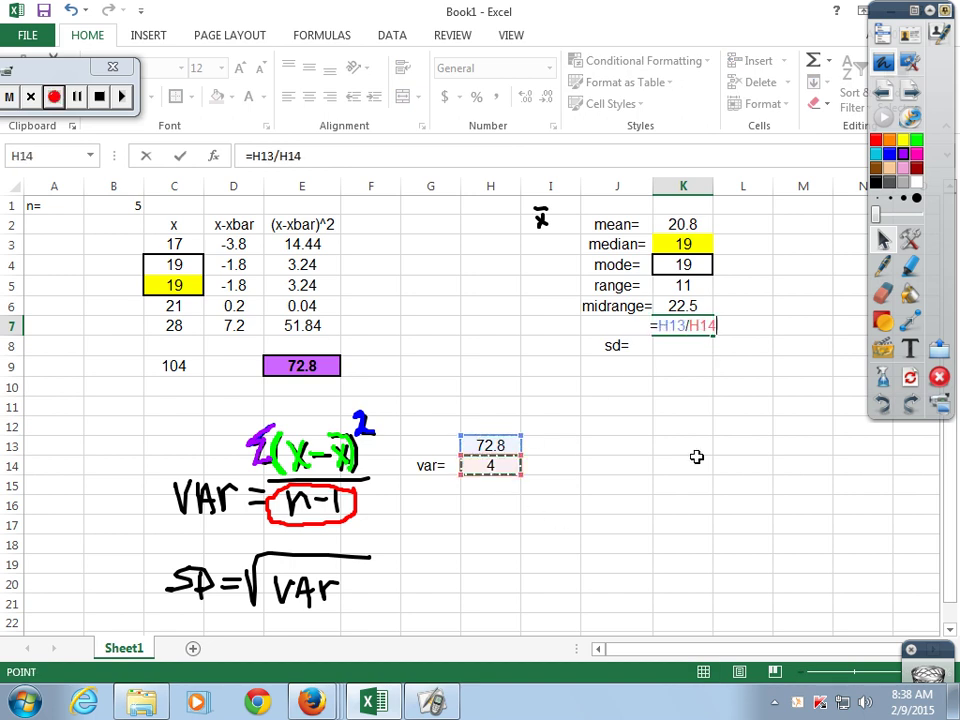
{"action": "key", "text": "Return"}
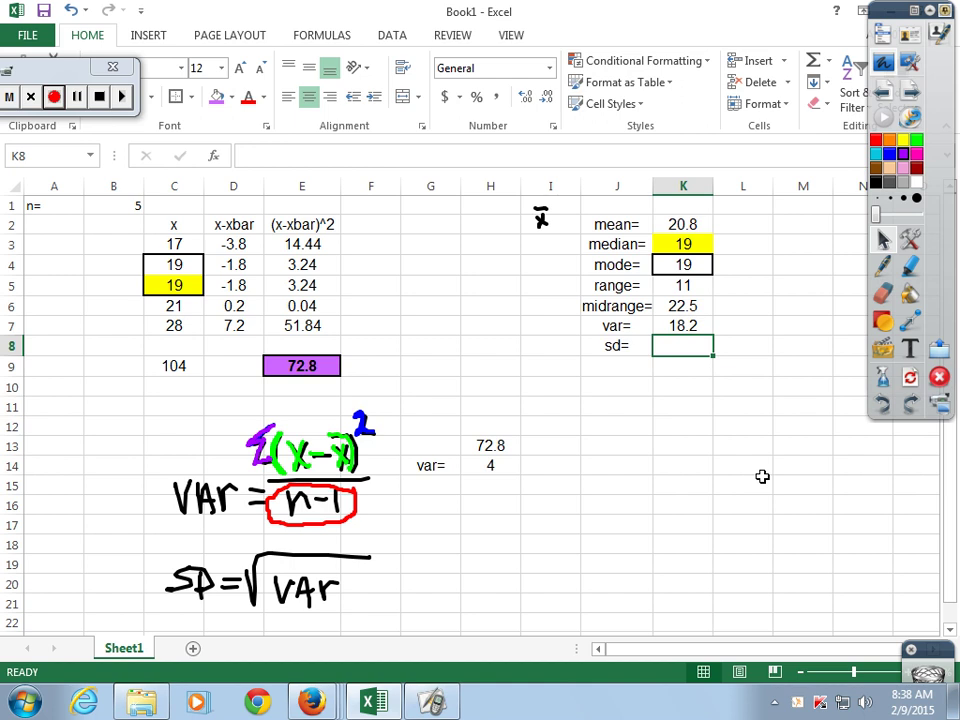
- Calculate the standard deviation in K8 as the square root of the variance with =K7^.5
{"action": "type", "text": "="}
{"action": "left_click", "coordinate": [683, 325]}
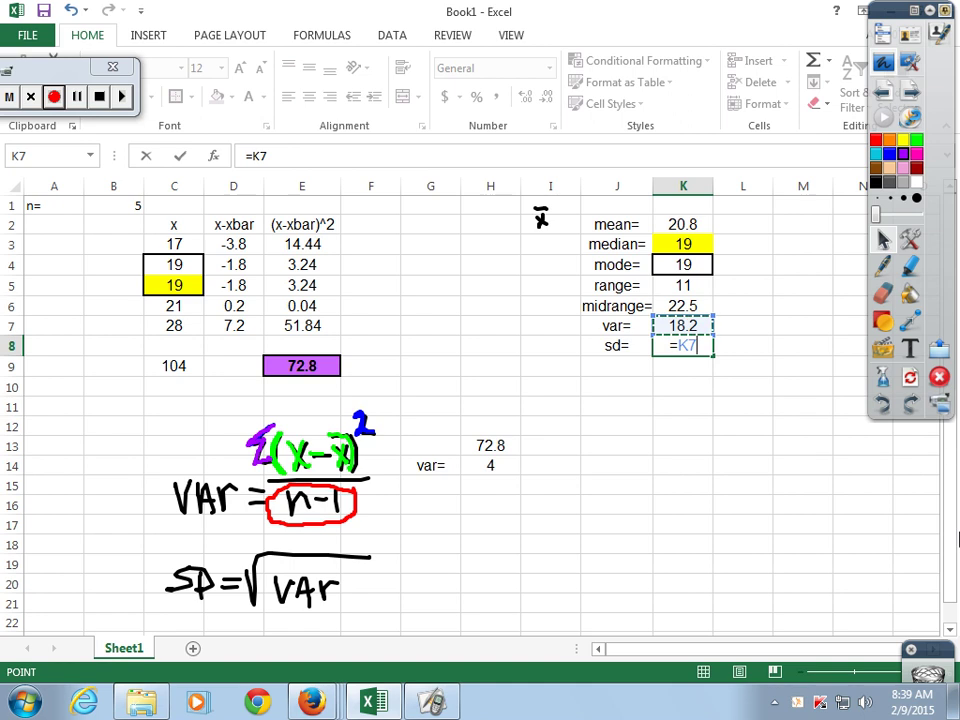
{"action": "type", "text": "^.5"}
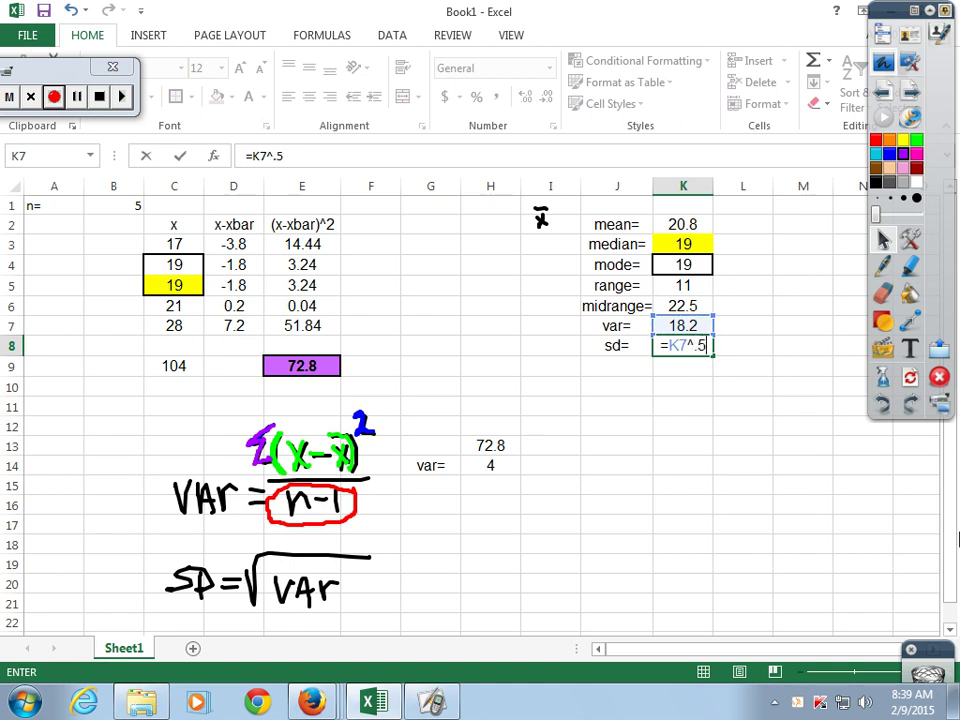
{"action": "key", "text": "Return"}
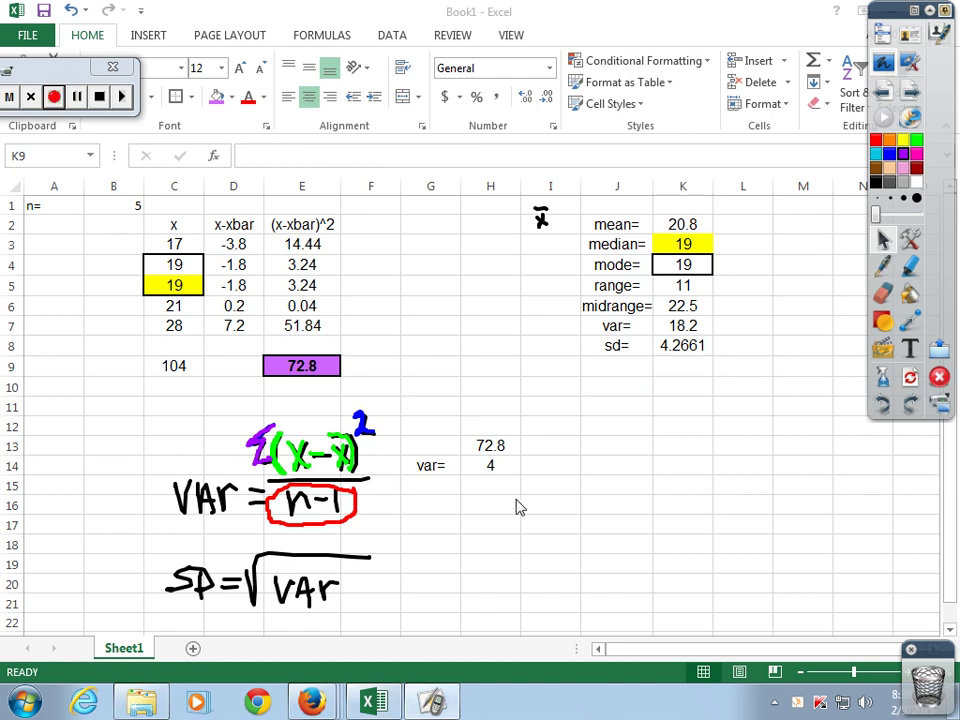
- Select the handwritten variance formula and shrink it slightly from its corner handle
{"action": "left_click", "coordinate": [882, 246]}
{"action": "left_click", "coordinate": [311, 484]}
{"action": "mouse_move", "coordinate": [377, 518]}
{"action": "left_mouse_down"}
{"action": "mouse_move", "coordinate": [335, 392]}
{"action": "mouse_move", "coordinate": [317, 381]}
{"action": "mouse_move", "coordinate": [379, 514]}
{"action": "left_mouse_up"}
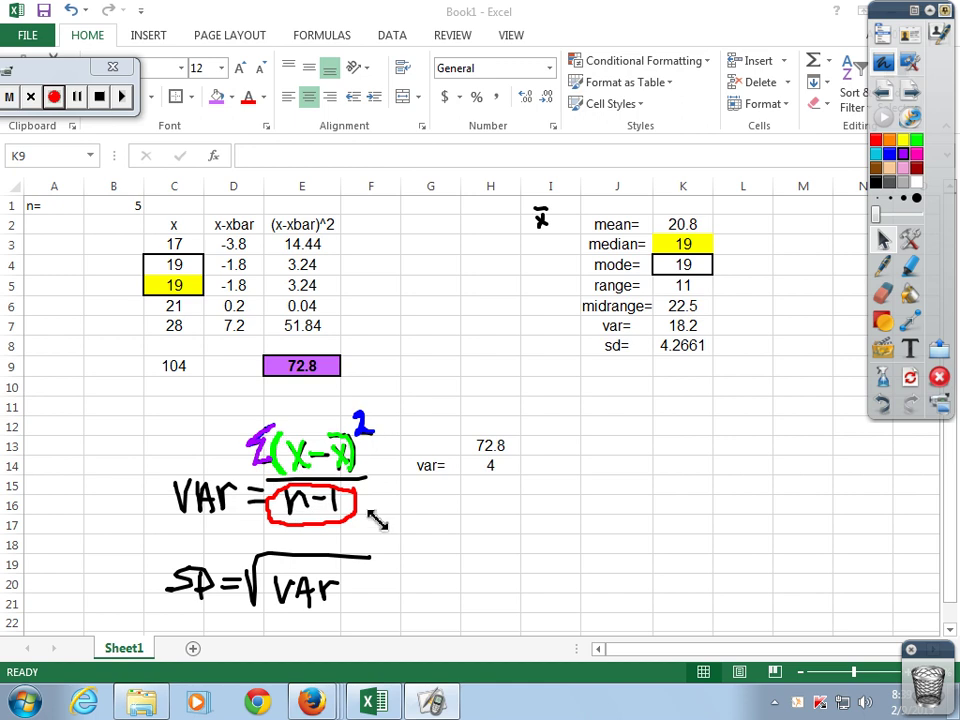
{"action": "left_click", "coordinate": [377, 516]}
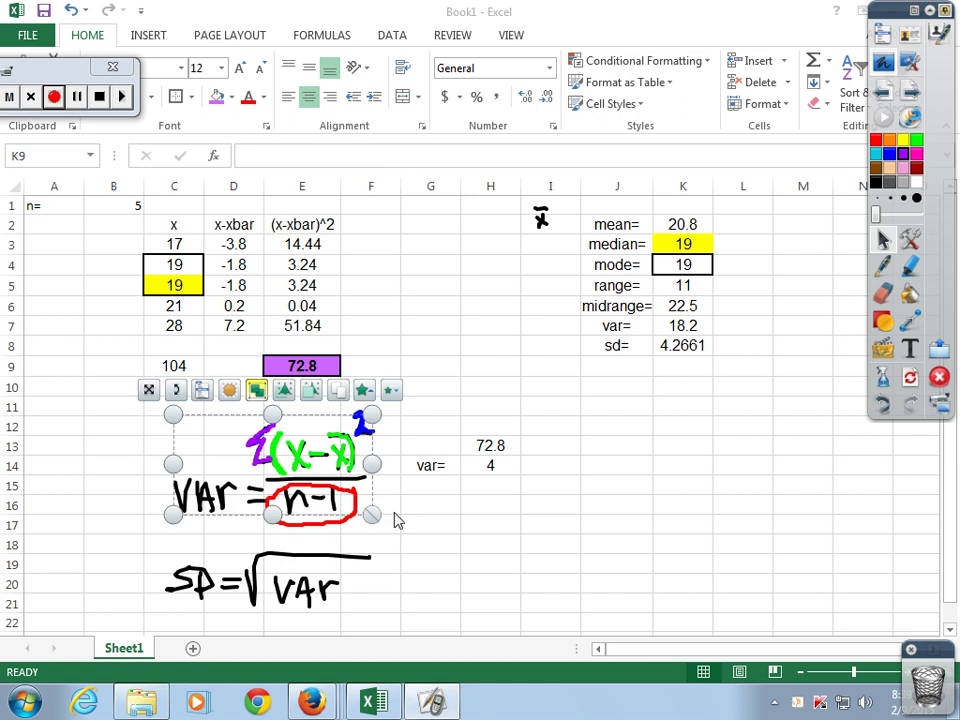
- Enlarge the eraser, wipe out both handwritten formulas below the data table and stop erasing
{"action": "left_click", "coordinate": [882, 293]}
{"action": "left_click_drag", "start_coordinate": [877, 214], "coordinate": [910, 214]}
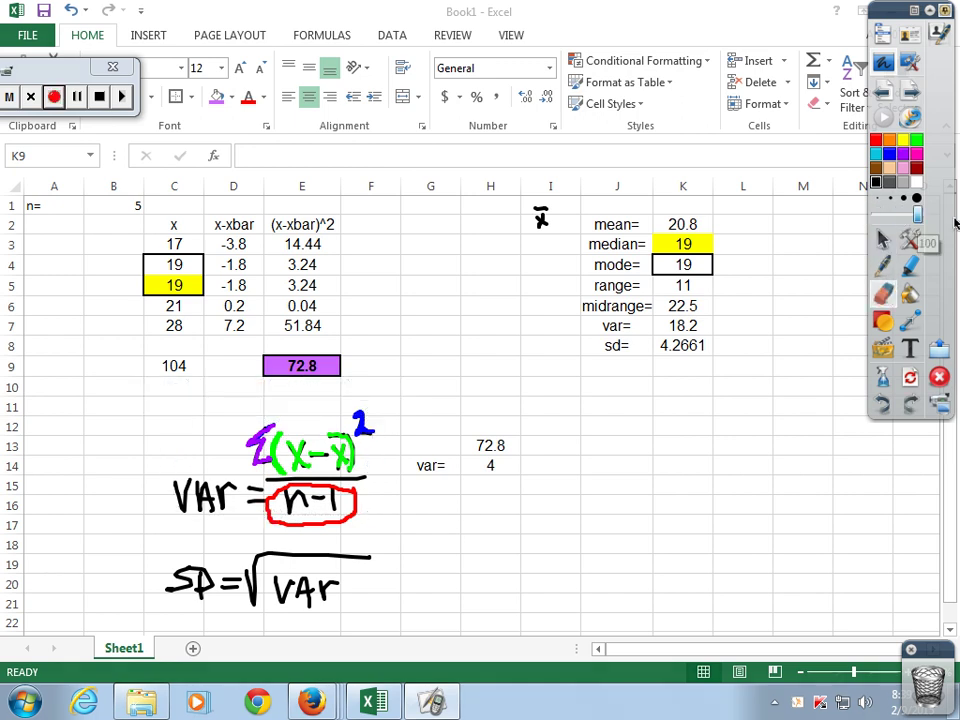
{"action": "mouse_move", "coordinate": [420, 440]}
{"action": "left_mouse_down"}
{"action": "mouse_move", "coordinate": [197, 465]}
{"action": "mouse_move", "coordinate": [242, 525]}
{"action": "mouse_move", "coordinate": [179, 564]}
{"action": "left_mouse_up"}
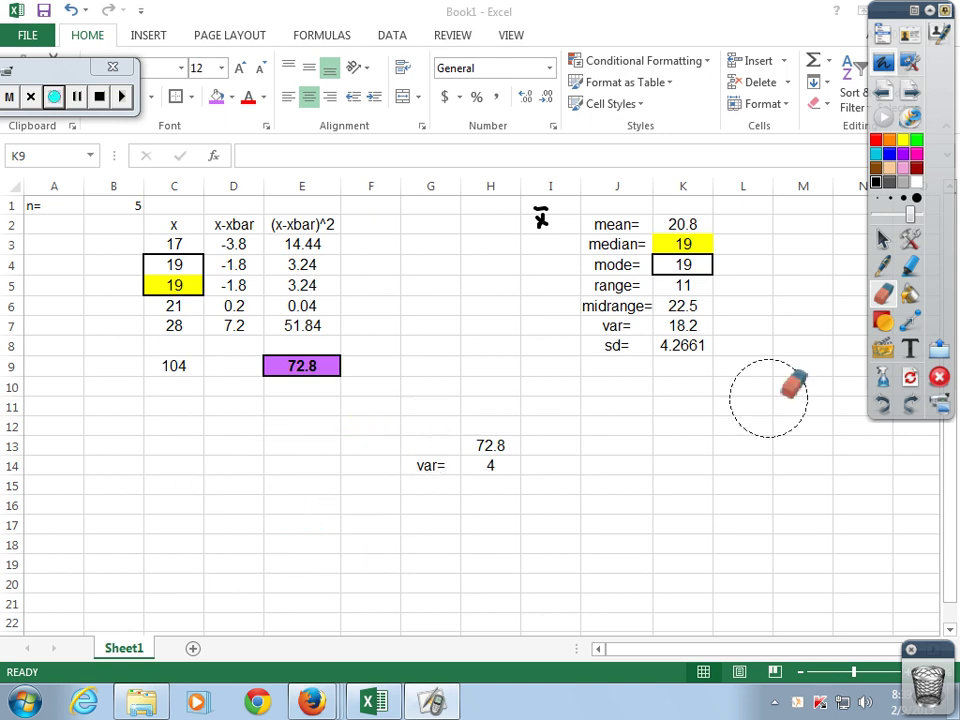
{"action": "key", "text": "Escape"}
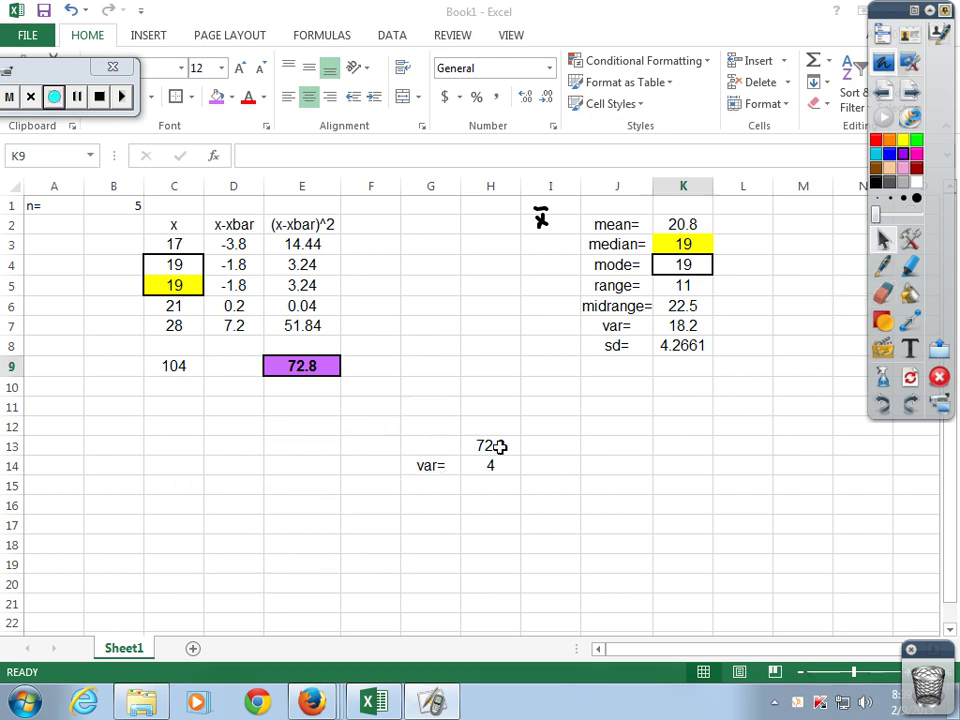
- Delete the numerator reference in H13
{"action": "left_click", "coordinate": [496, 446]}
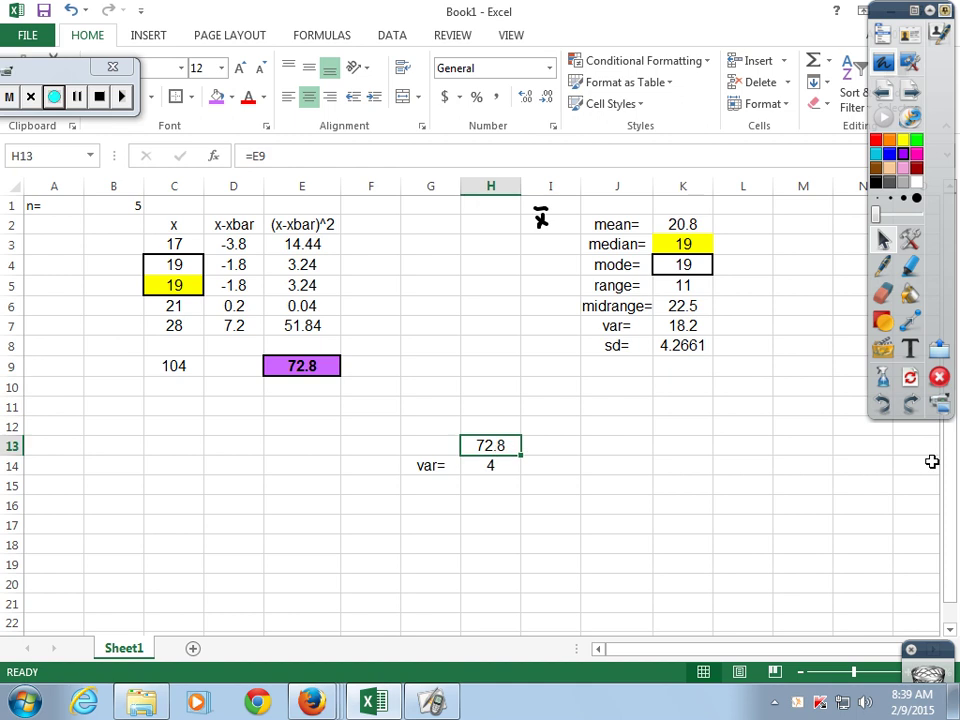
{"action": "key", "text": "Delete"}
{"action": "key", "text": "Return"}
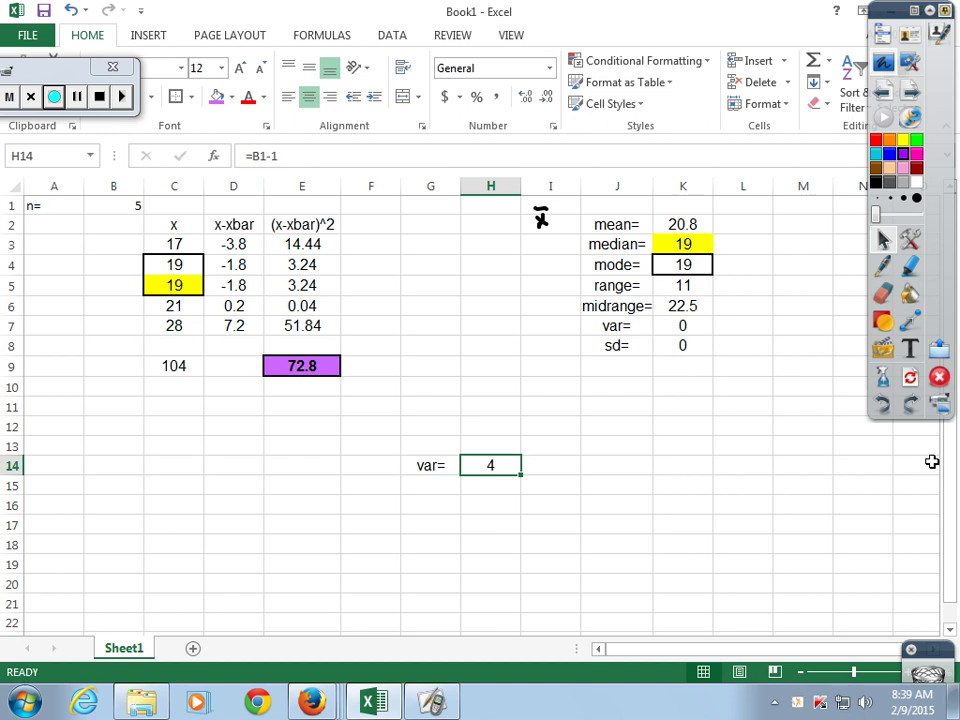
- Undo the erasing and resizing of the handwritten formulas and the deletion of the contents of H13
{"action": "left_click", "coordinate": [882, 404]}
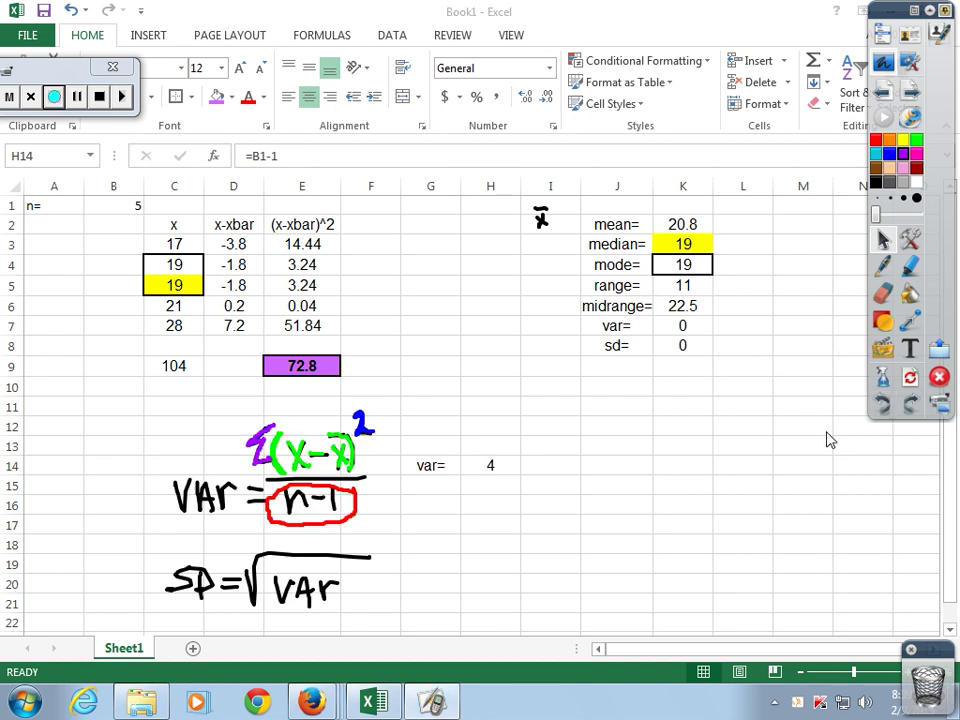
{"action": "left_click", "coordinate": [876, 413]}
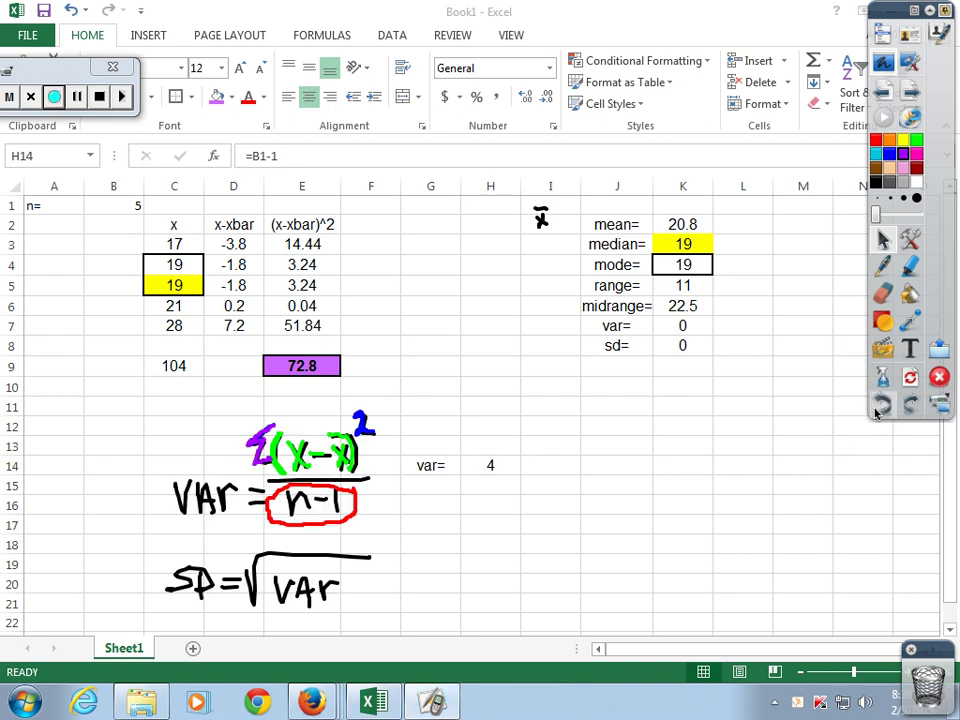
{"action": "left_click", "coordinate": [74, 11]}
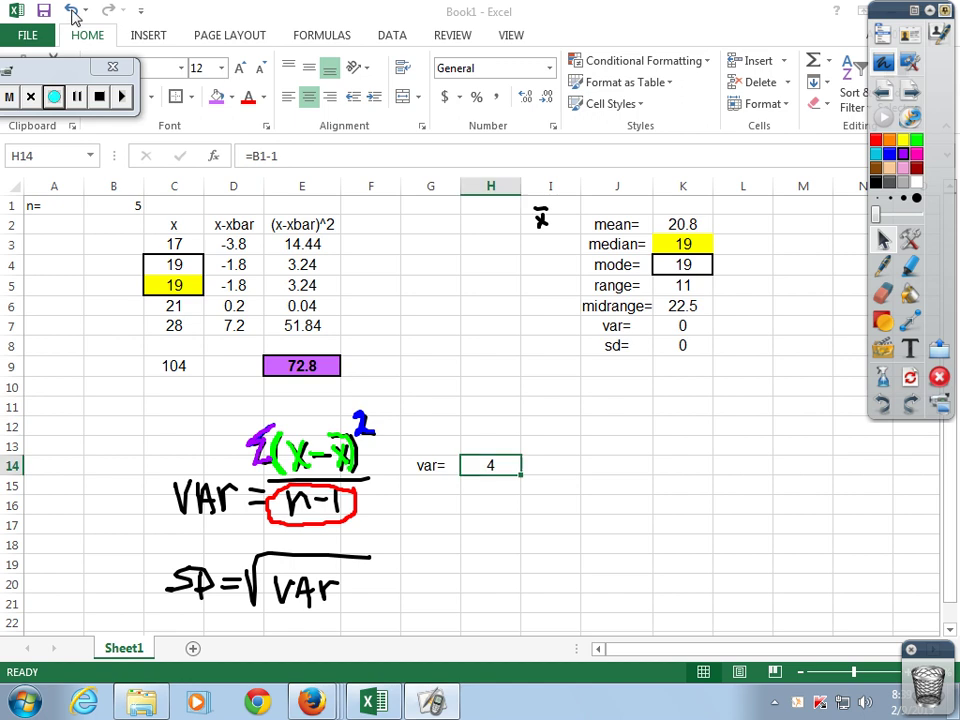
{"action": "left_click", "coordinate": [74, 12]}
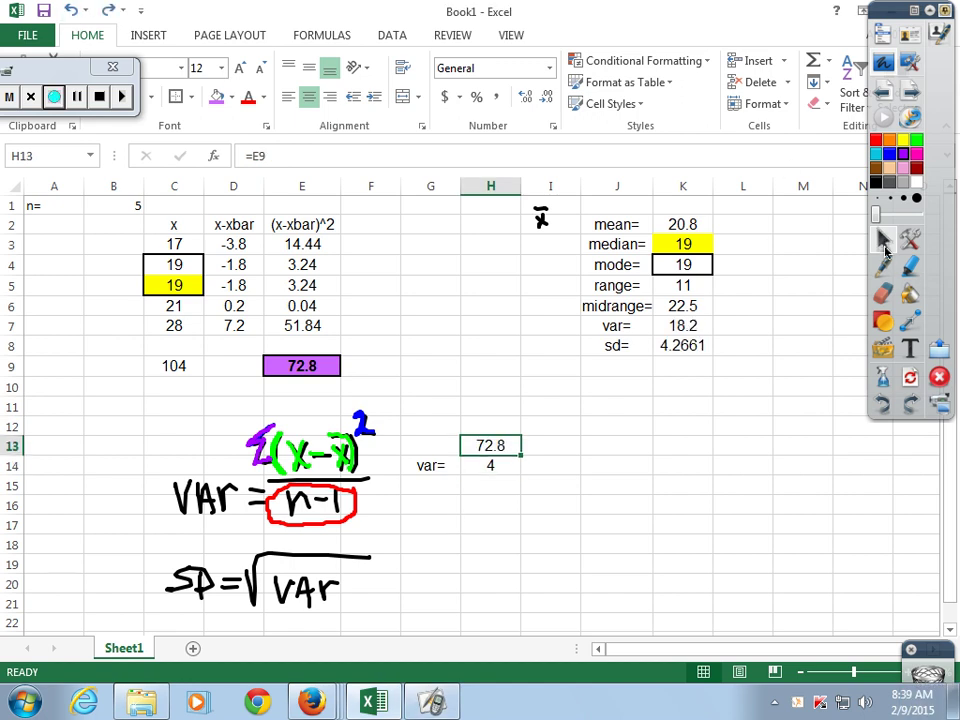
- Erase the handwritten variance and standard deviation formulas with the large eraser, then return to the selection tool
{"action": "left_click", "coordinate": [884, 293]}
{"action": "mouse_move", "coordinate": [386, 403]}
{"action": "left_mouse_down"}
{"action": "mouse_move", "coordinate": [332, 439]}
{"action": "mouse_move", "coordinate": [240, 429]}
{"action": "mouse_move", "coordinate": [312, 486]}
{"action": "mouse_move", "coordinate": [414, 493]}
{"action": "mouse_move", "coordinate": [152, 574]}
{"action": "left_mouse_up"}
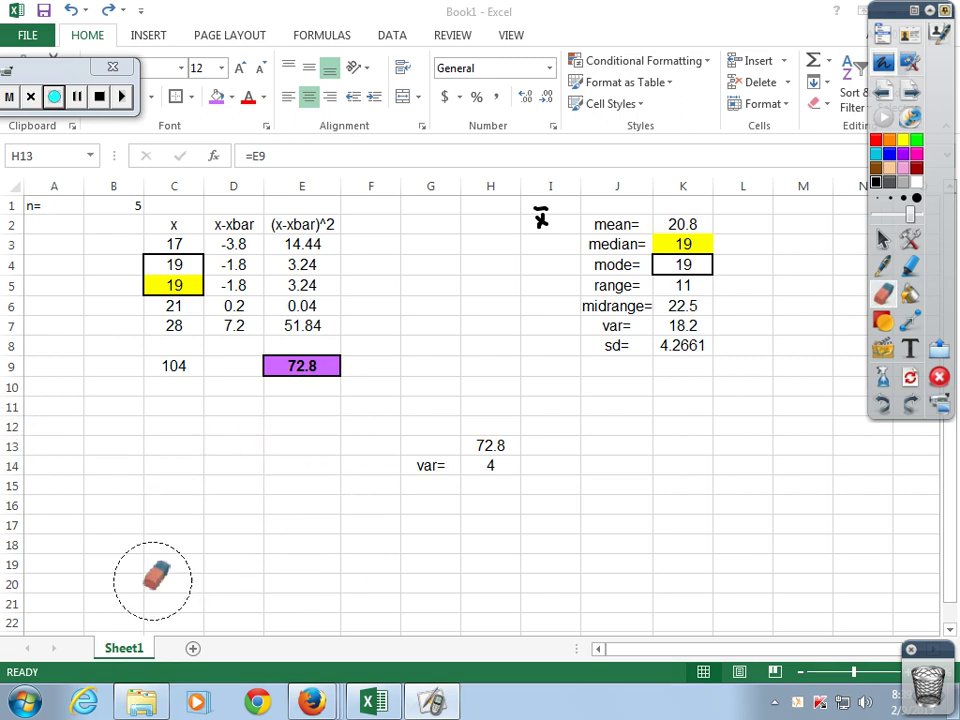
{"action": "left_click", "coordinate": [886, 240]}
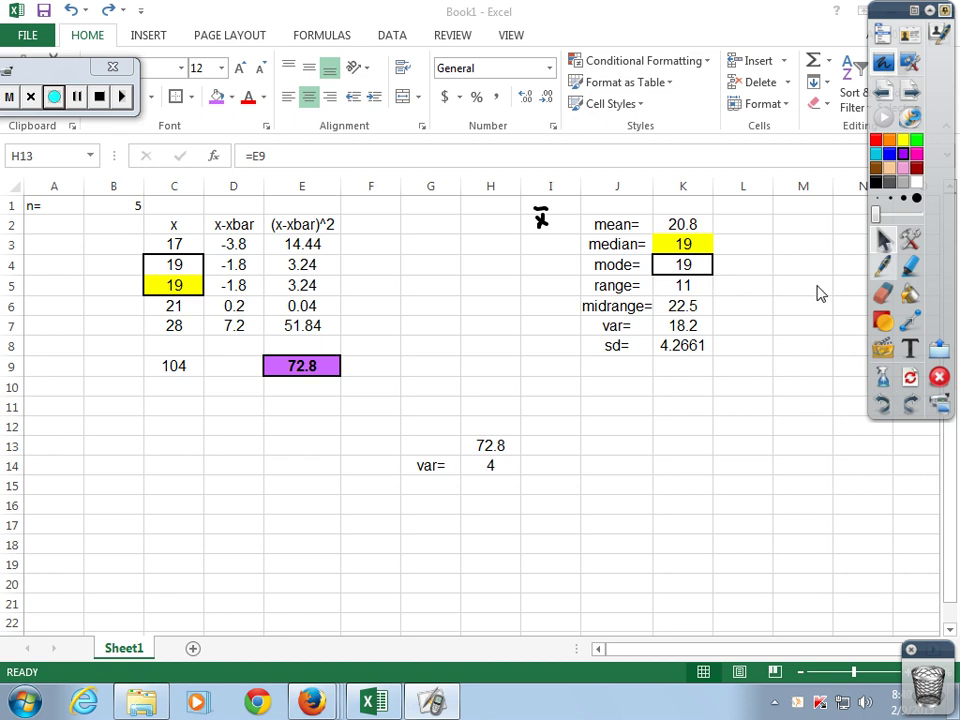
- Check the reference in H13, then enter a reference to the mean, =K2, in G21
{"action": "key", "text": "F2"}
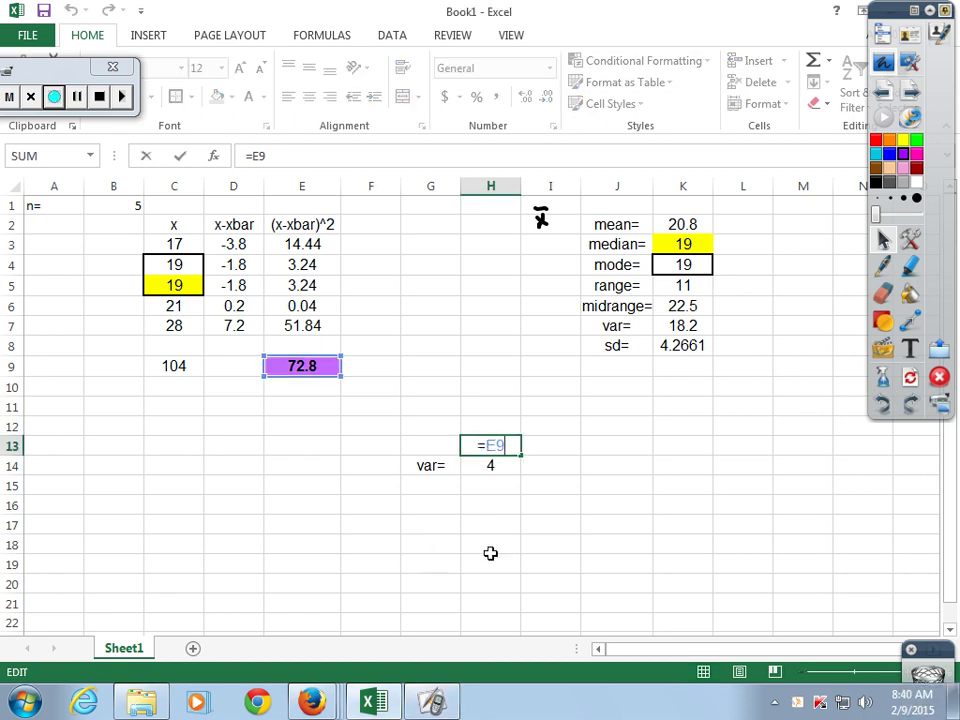
{"action": "left_click", "coordinate": [431, 605]}
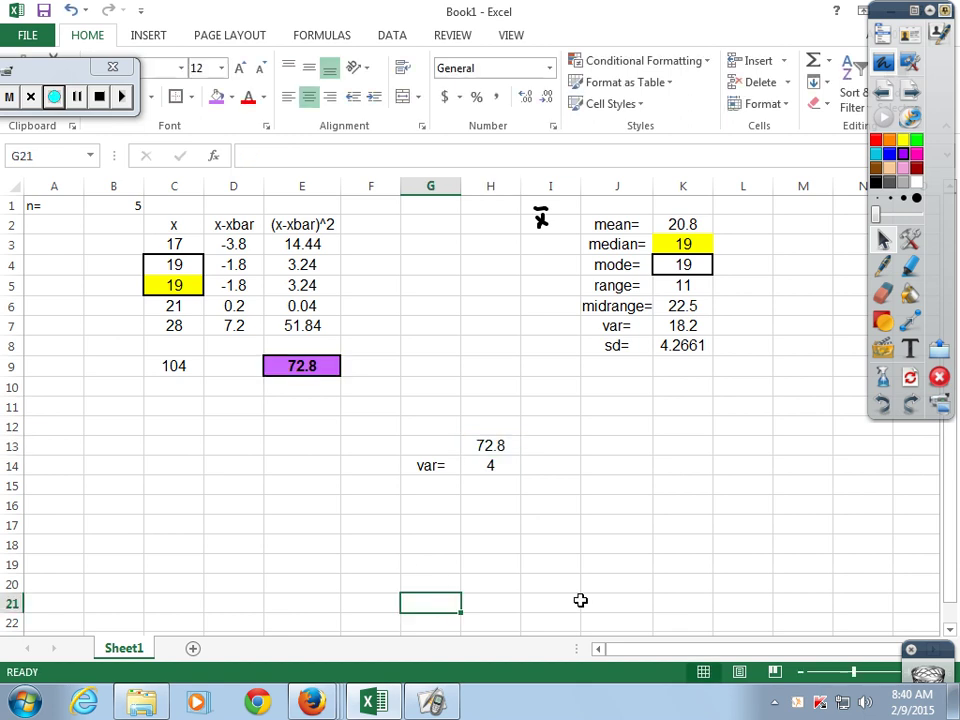
{"action": "type", "text": "="}
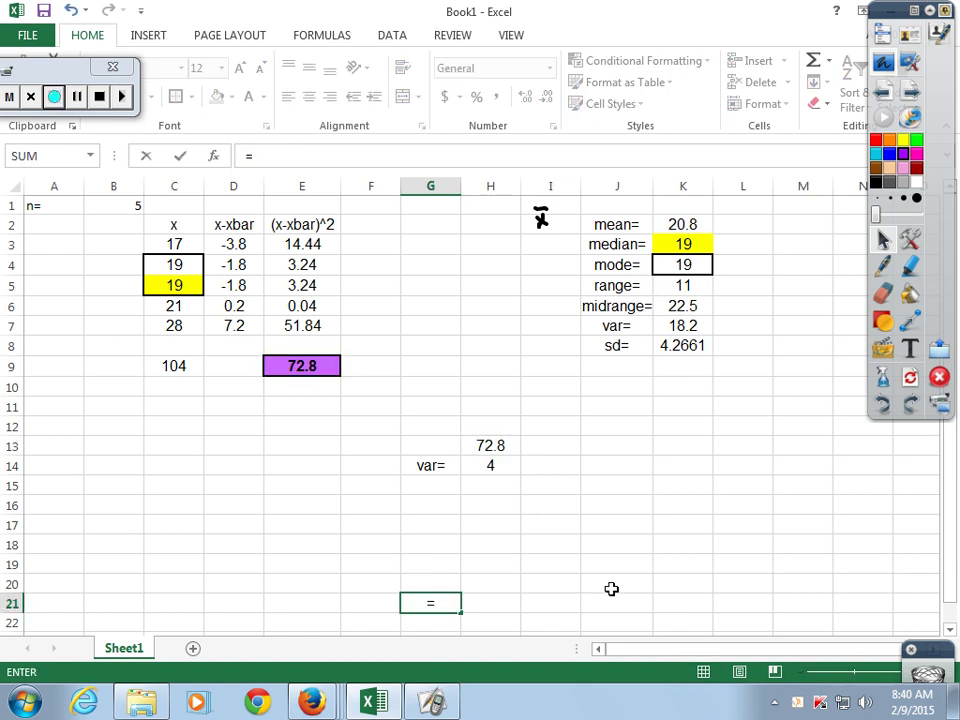
{"action": "left_click", "coordinate": [685, 224]}
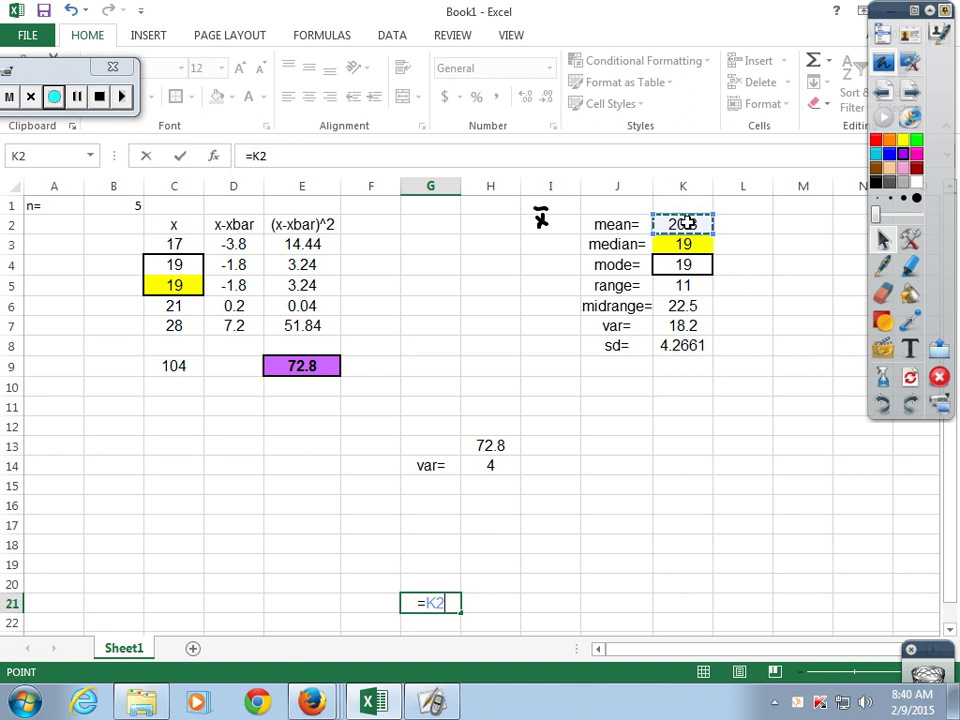
{"action": "key", "text": "Return"}
{"action": "key", "text": "Up"}
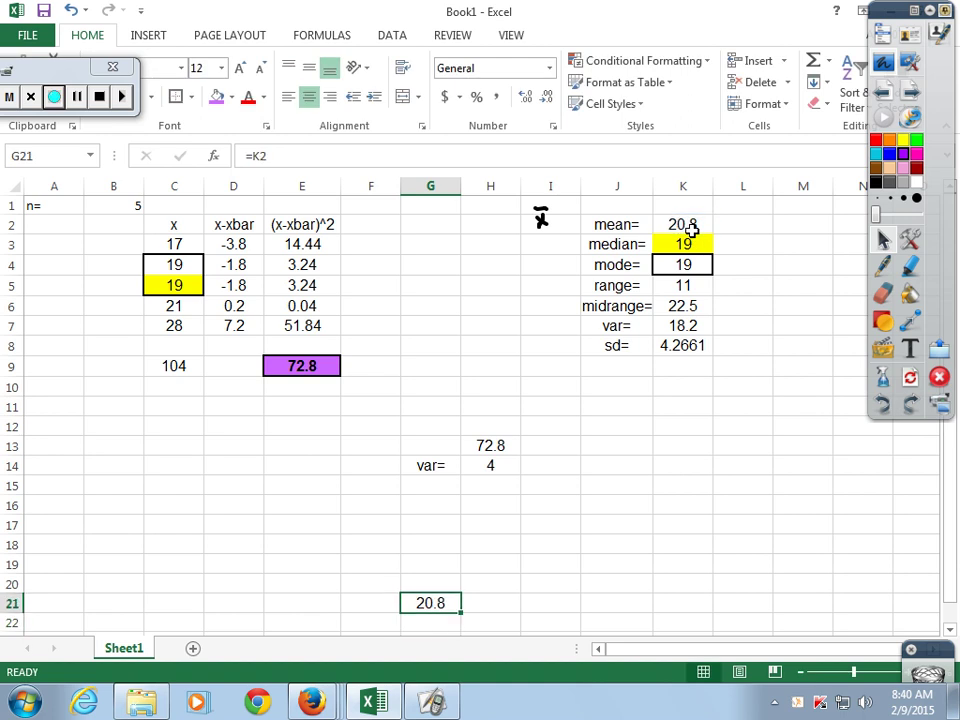
- Add one standard deviation to the mean in H21 with the formula =G21+K8
{"action": "key", "text": "Right"}
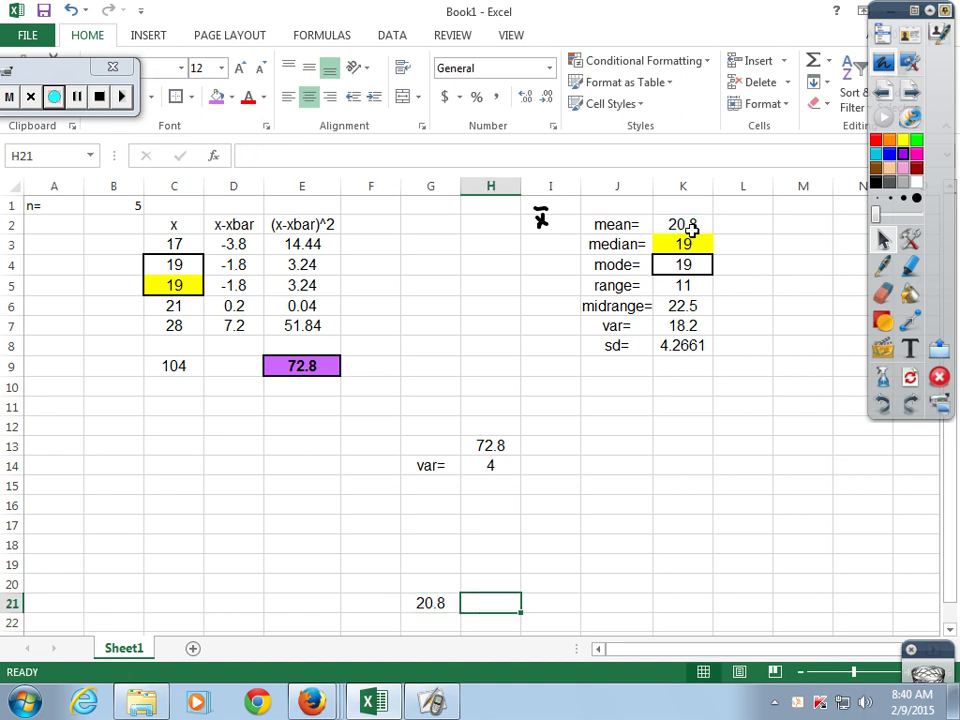
{"action": "type", "text": "="}
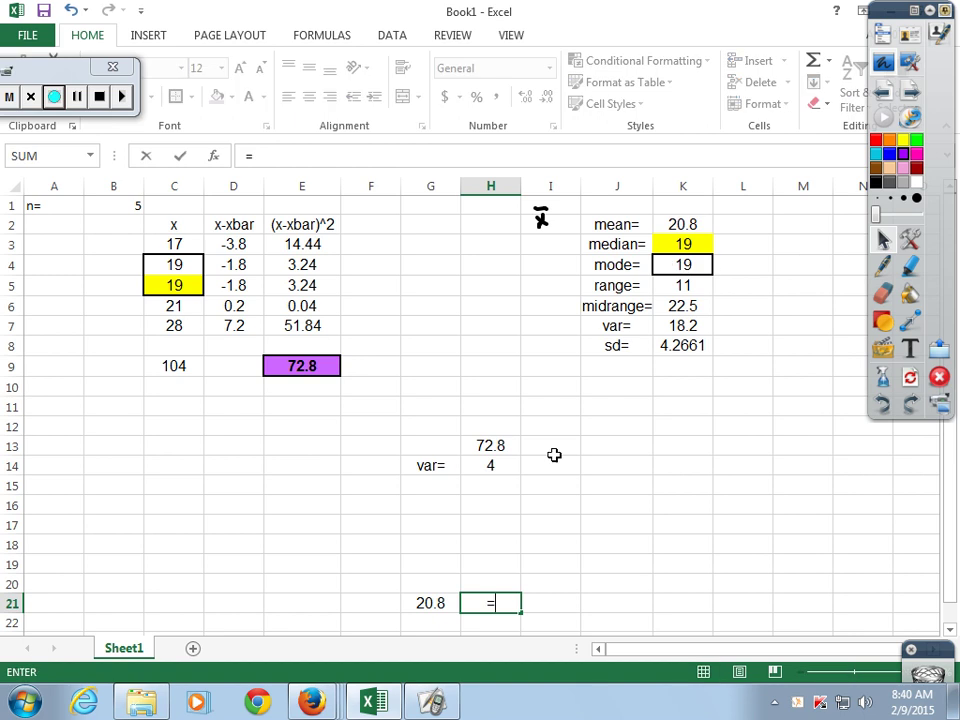
{"action": "left_click", "coordinate": [432, 603]}
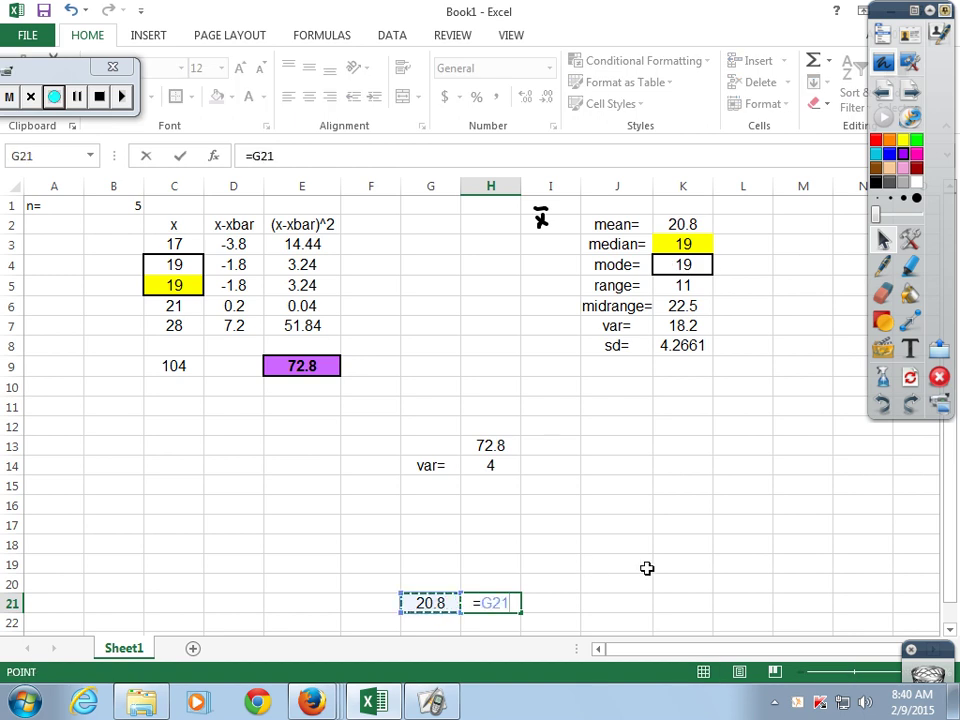
{"action": "type", "text": "+"}
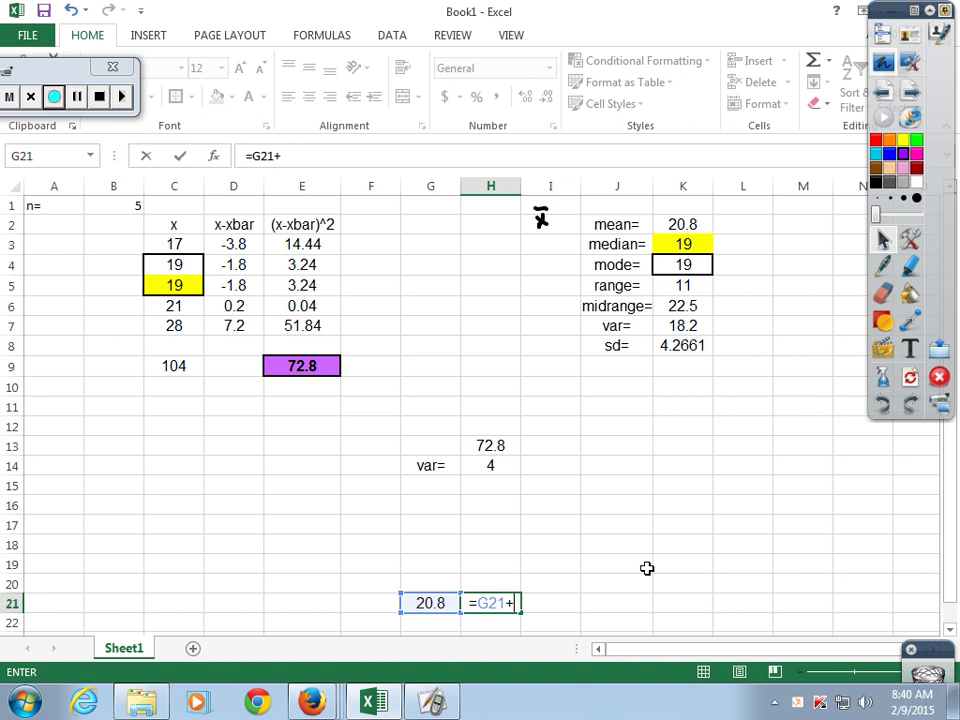
{"action": "left_click", "coordinate": [690, 344]}
{"action": "key", "text": "Return"}
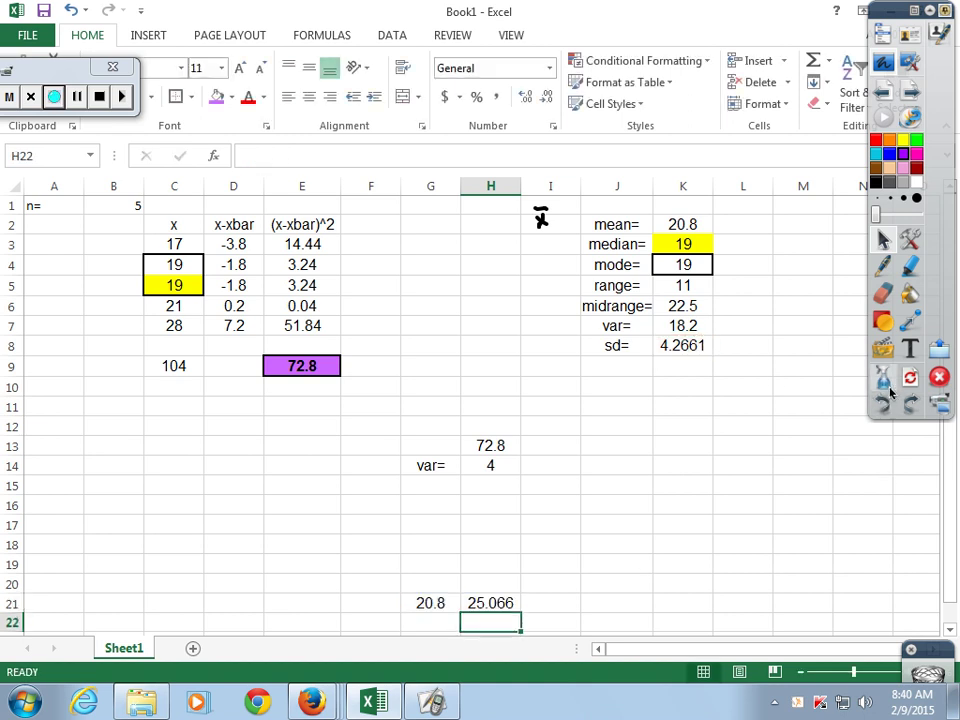
- Calculate the value two standard deviations above the mean in I21 with the formula =H21+K8
{"action": "key", "text": "Up"}
{"action": "key", "text": "Right"}
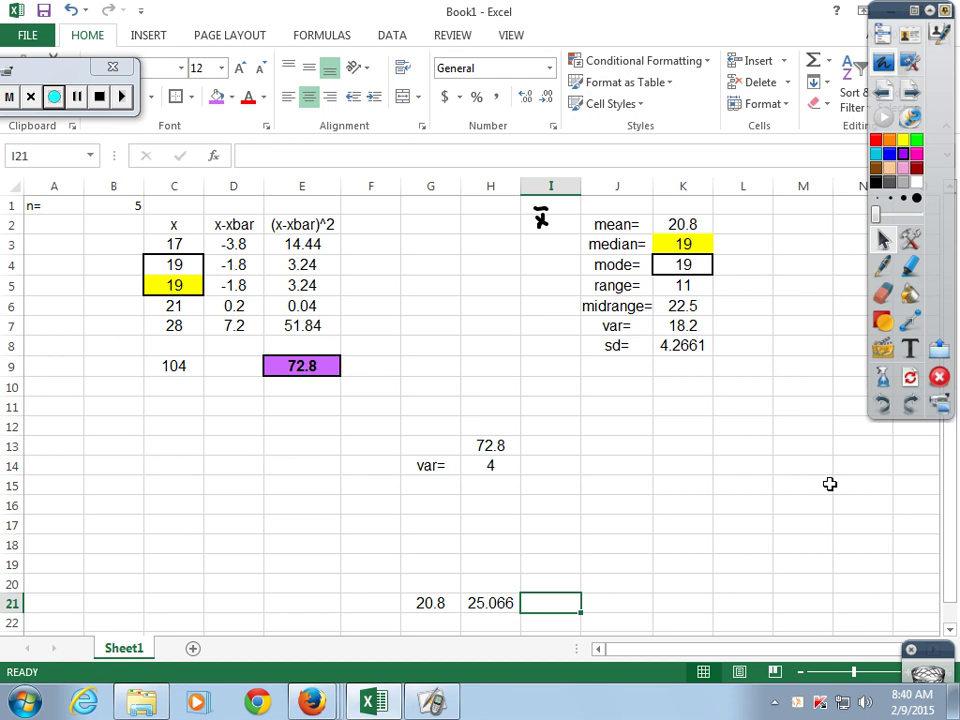
{"action": "type", "text": "="}
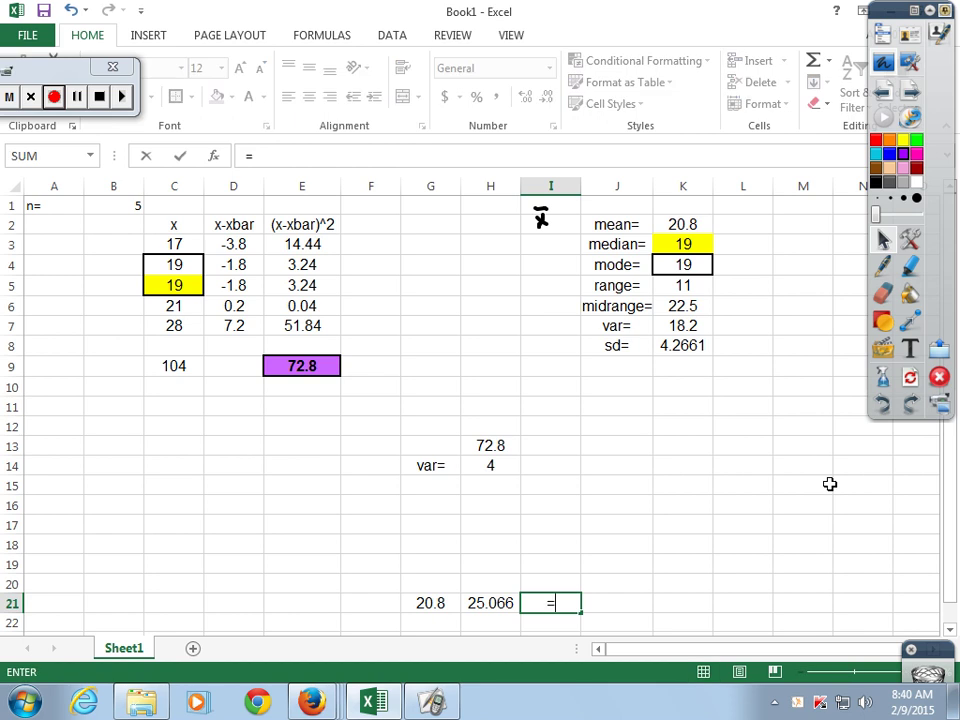
{"action": "left_click", "coordinate": [480, 602]}
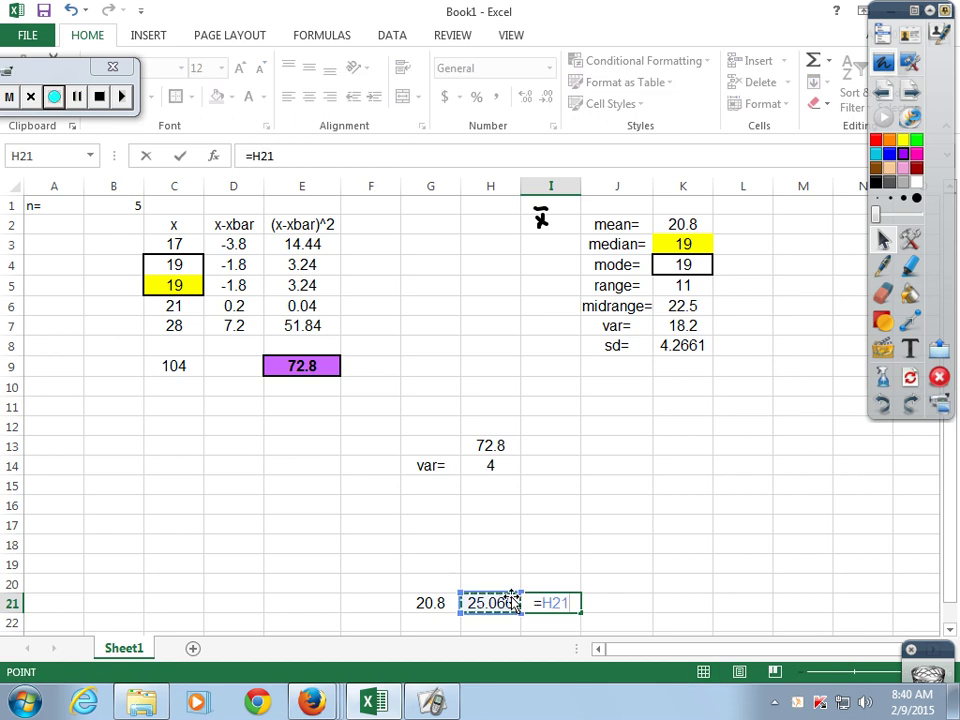
{"action": "type", "text": "+"}
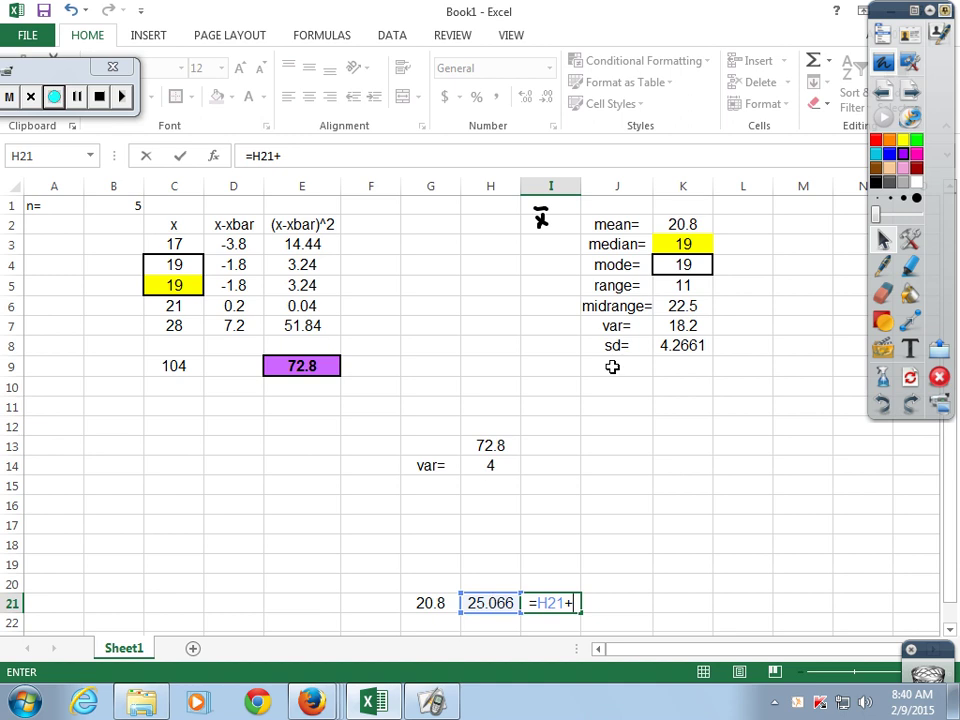
{"action": "left_click", "coordinate": [680, 342]}
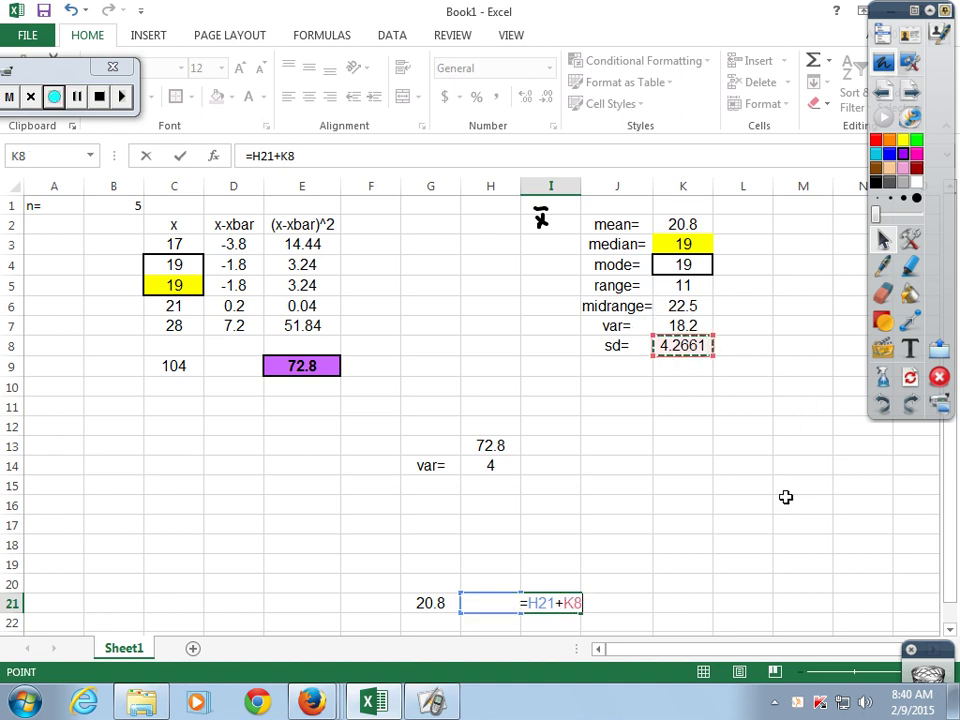
{"action": "key", "text": "Return"}
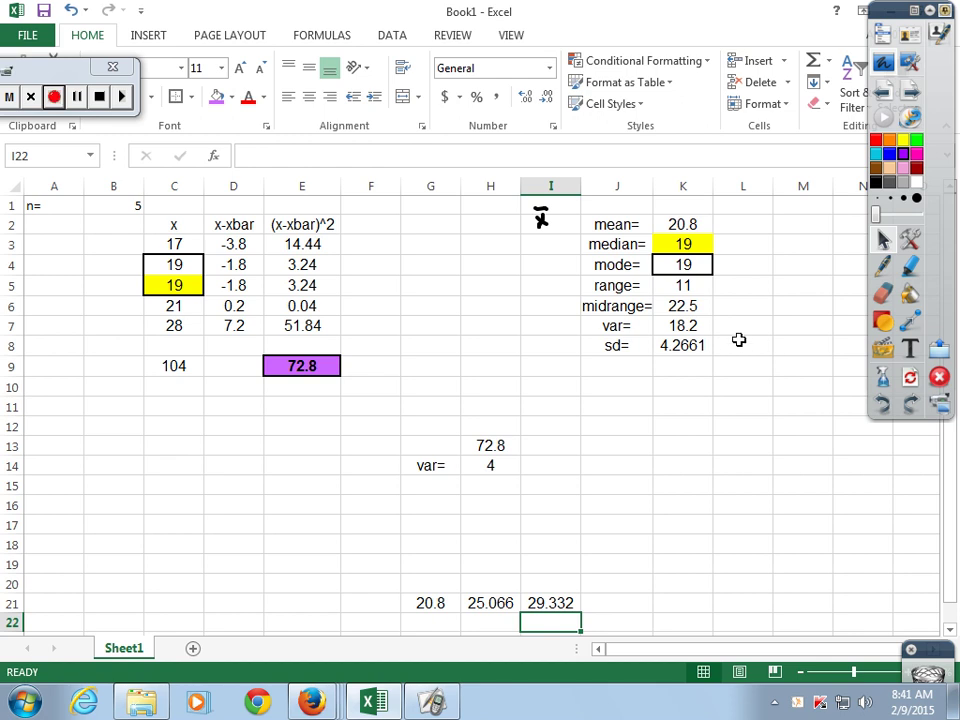
- Subtract one standard deviation from the mean in F21 with the formula =G21-K8
{"action": "left_click", "coordinate": [376, 603]}
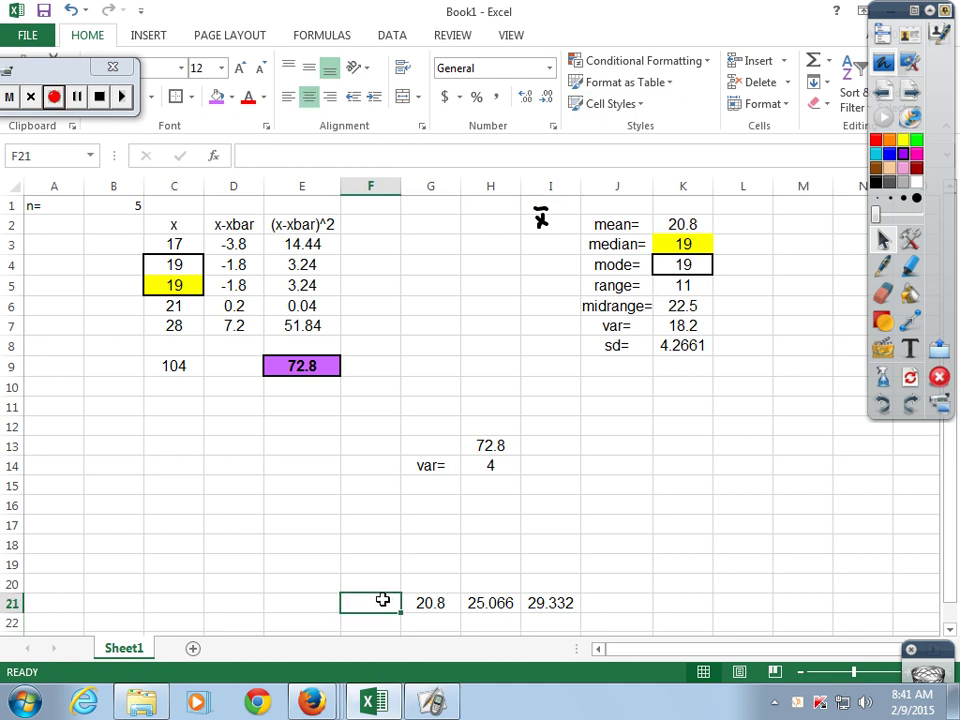
{"action": "type", "text": "="}
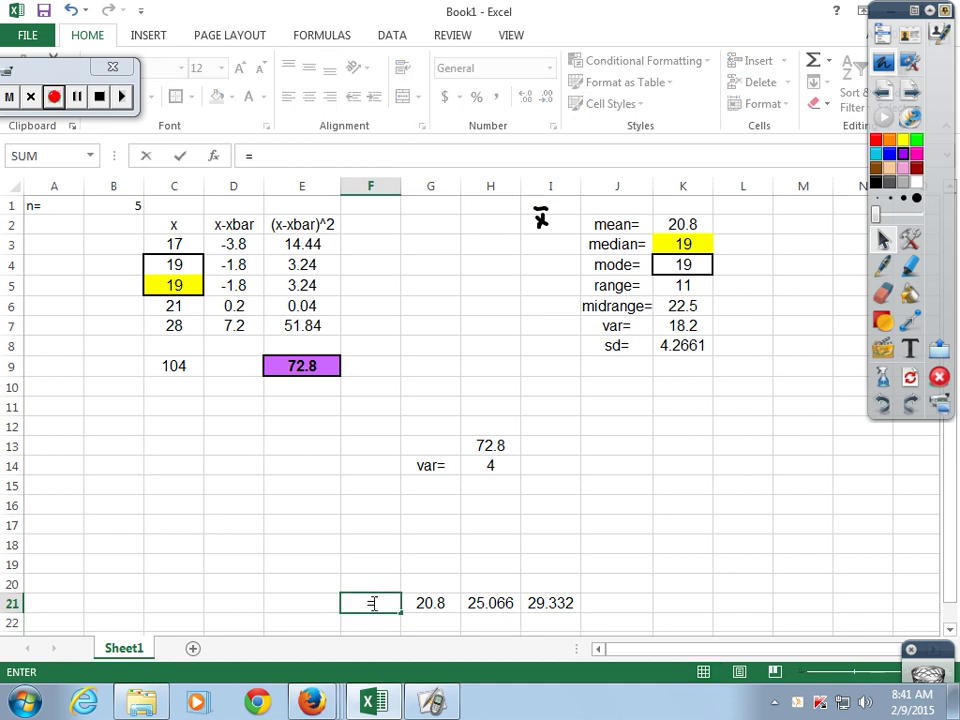
{"action": "left_click", "coordinate": [431, 602]}
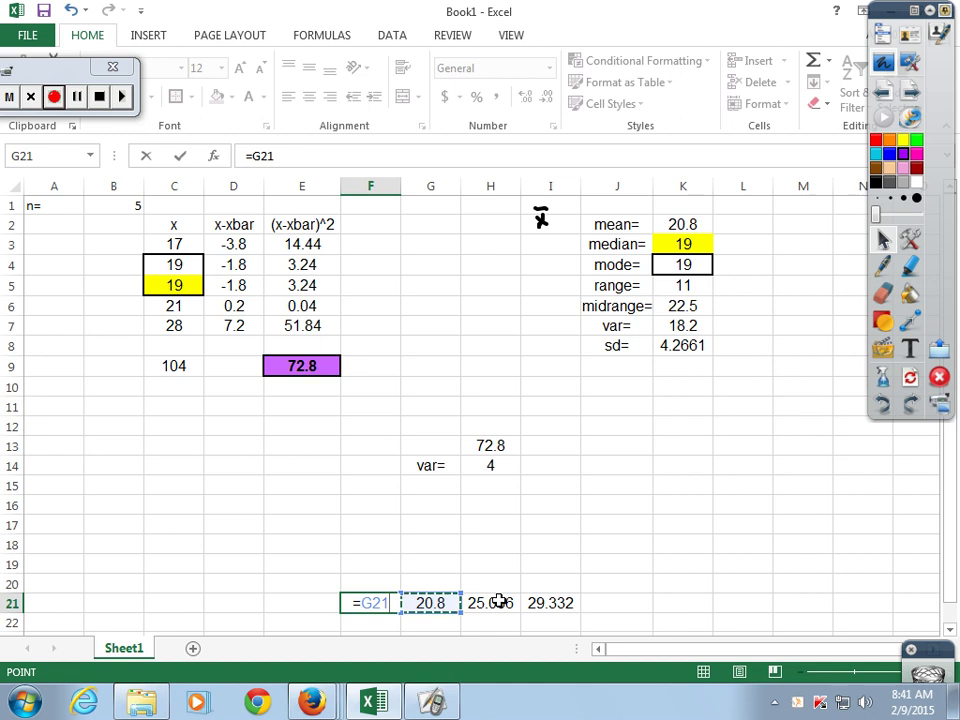
{"action": "type", "text": "-"}
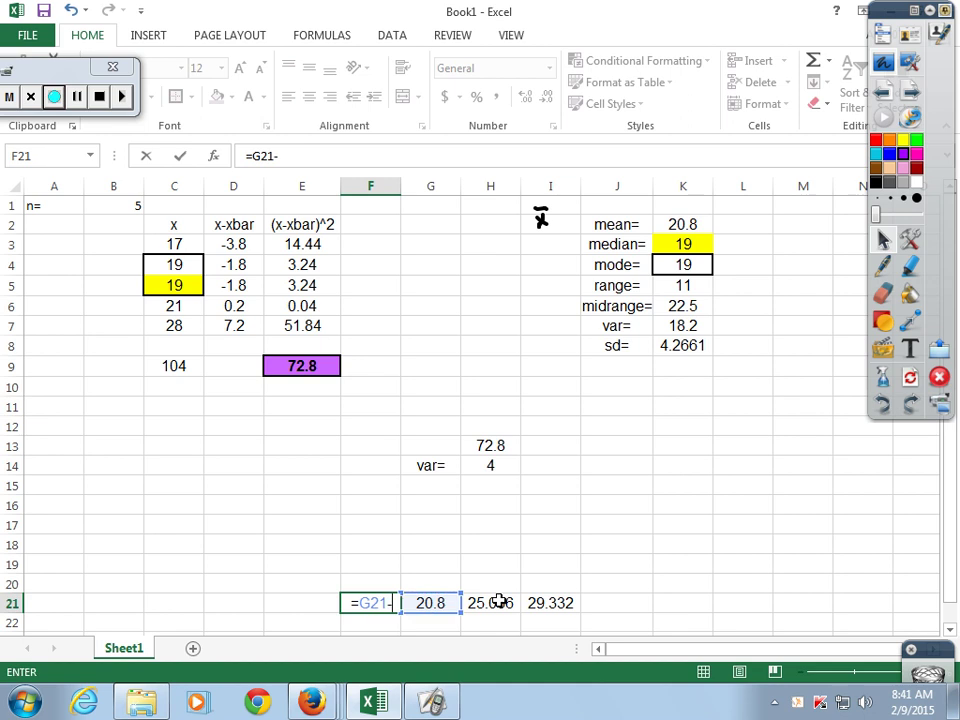
{"action": "left_click", "coordinate": [695, 348]}
{"action": "key", "text": "Return"}
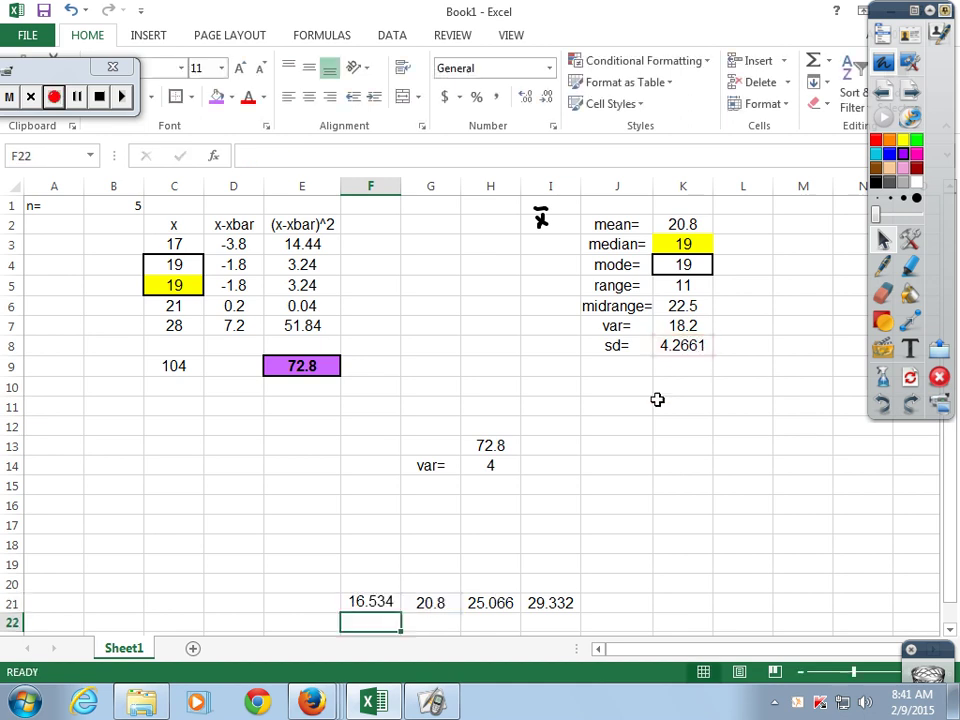
- Calculate the value two standard deviations below the mean in E21 with the formula =F21-K8
{"action": "left_click", "coordinate": [313, 604]}
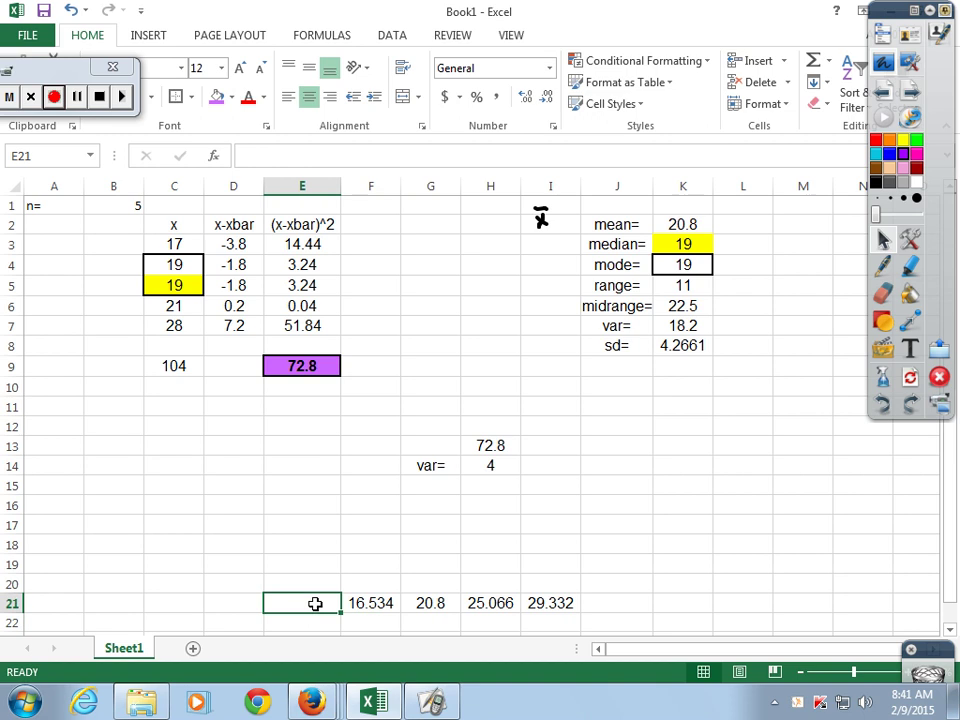
{"action": "type", "text": "="}
{"action": "left_click", "coordinate": [378, 602]}
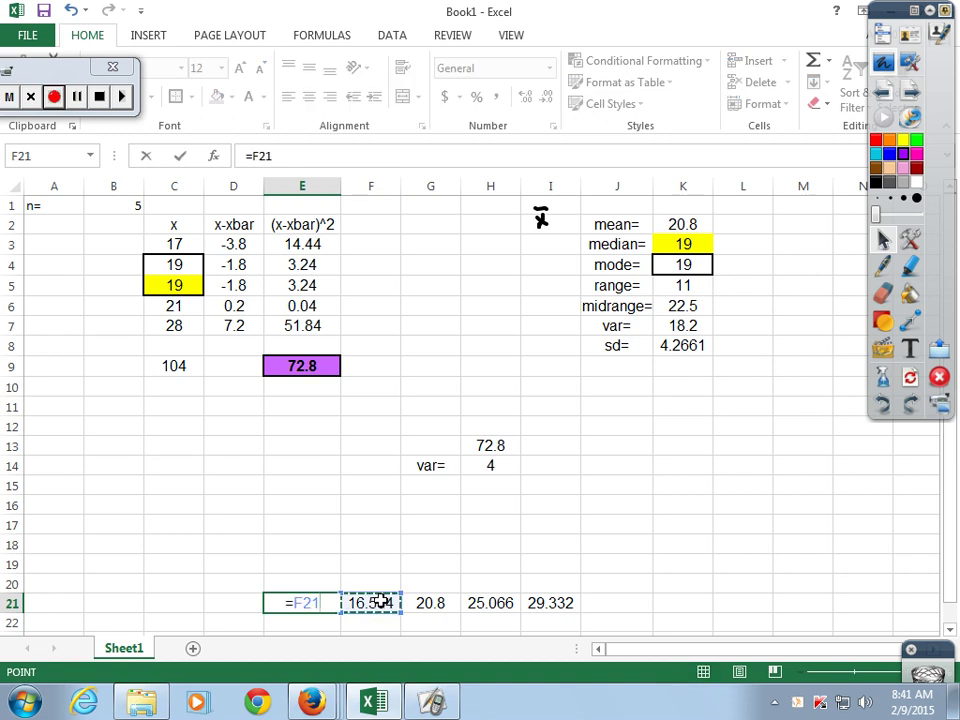
{"action": "type", "text": "-"}
{"action": "left_click", "coordinate": [693, 345]}
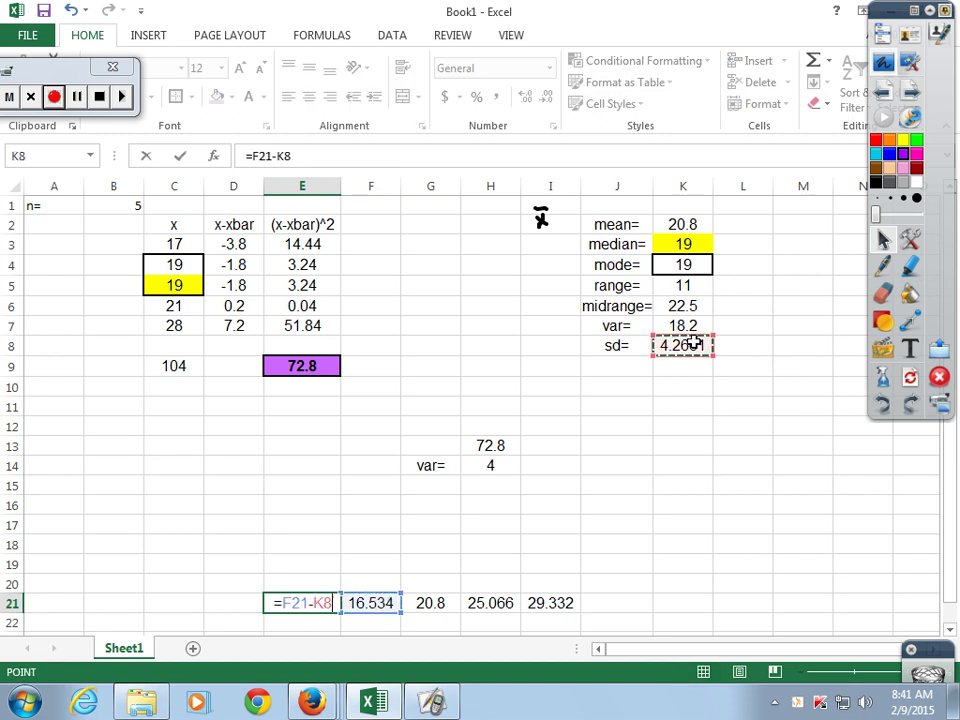
{"action": "key", "text": "Return"}
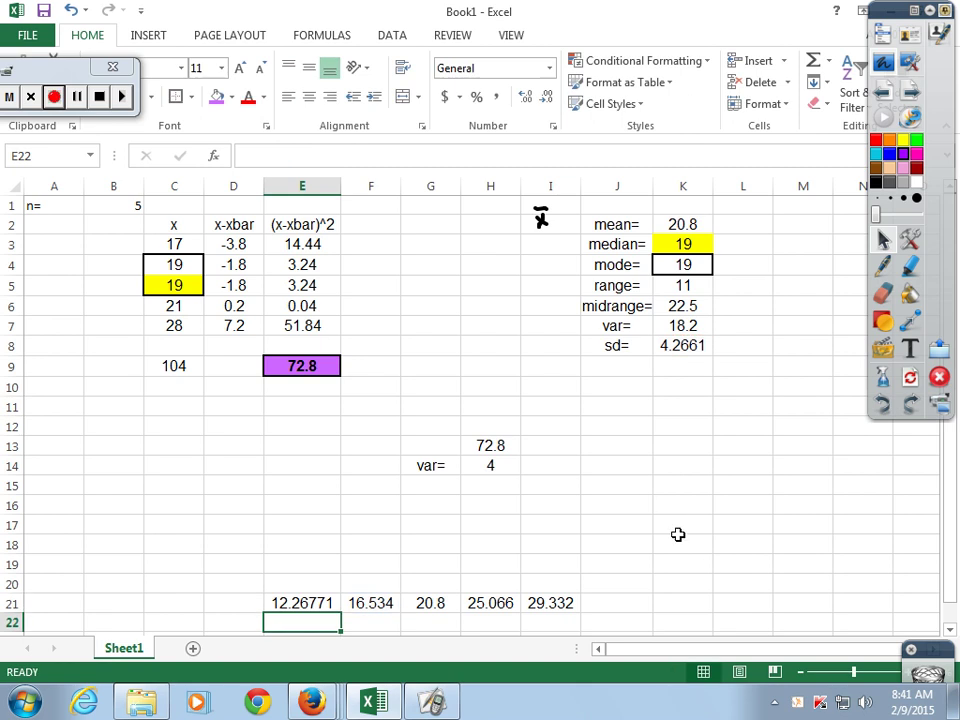
{"action": "scroll", "coordinate": [664, 540], "scroll_direction": "down", "scroll_amount": 1}
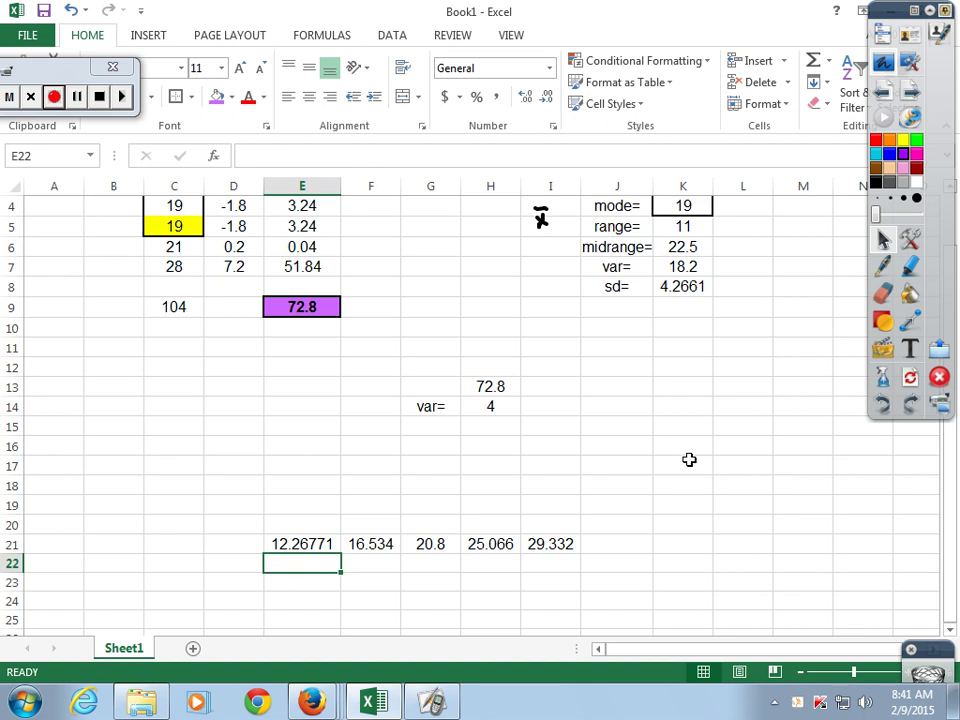
{"action": "scroll", "coordinate": [689, 467], "scroll_direction": "up", "scroll_amount": 1}
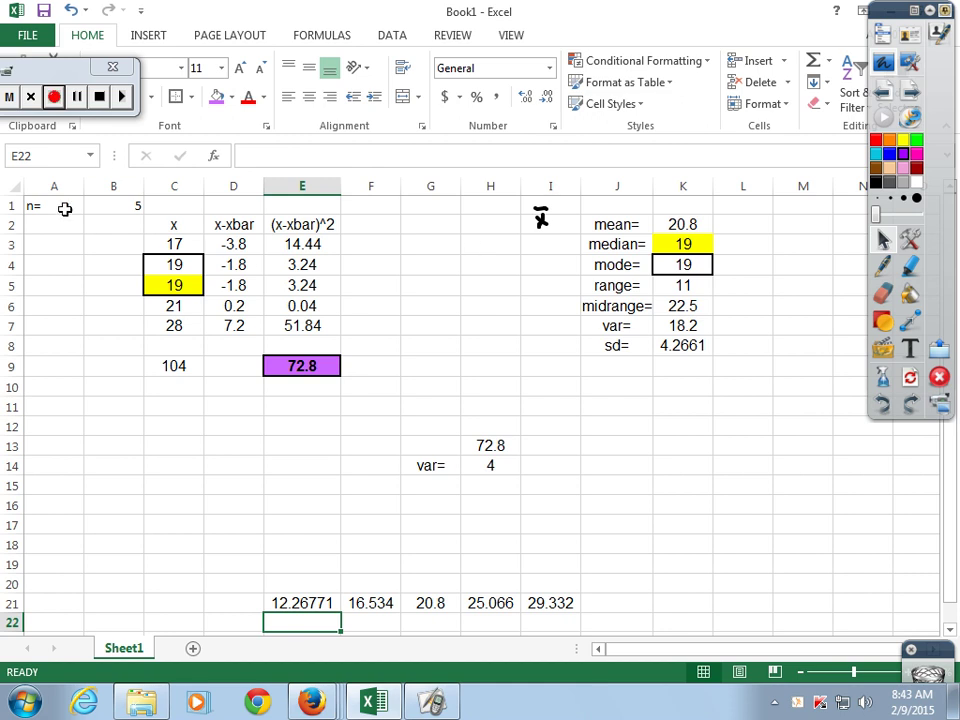
{"action": "left_click_drag", "start_coordinate": [64, 209], "coordinate": [701, 602]}
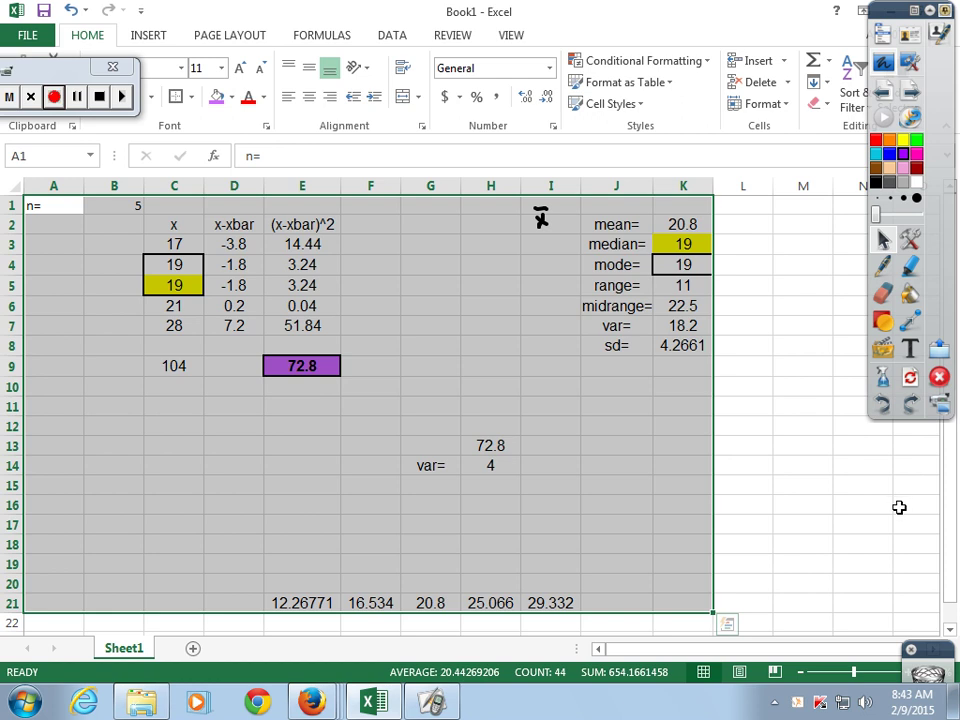
{"action": "key", "text": "ctrl+c"}
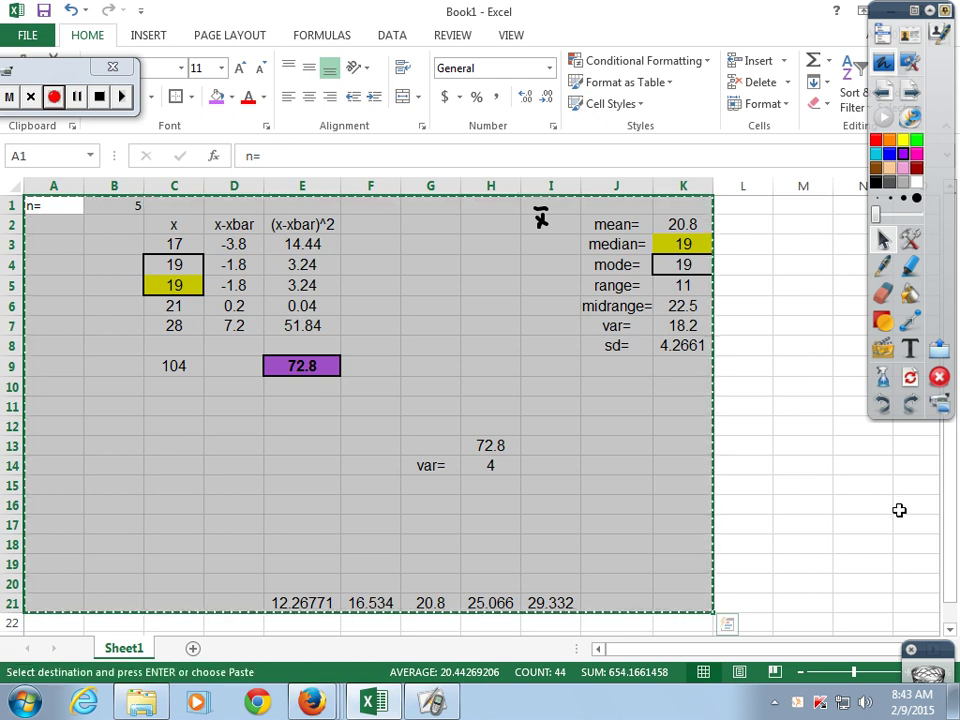
{"action": "scroll", "coordinate": [765, 403], "scroll_direction": "down", "scroll_amount": 5}
{"action": "scroll", "coordinate": [638, 366], "scroll_direction": "down", "scroll_amount": 3}
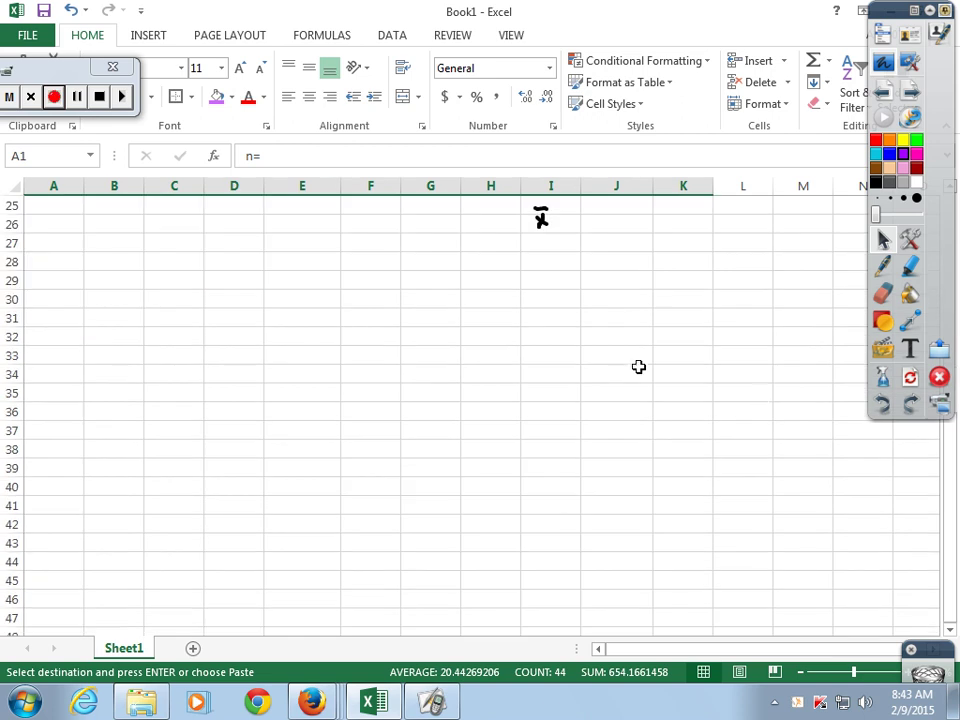
{"action": "scroll", "coordinate": [636, 368], "scroll_direction": "up", "scroll_amount": 1}
{"action": "scroll", "coordinate": [117, 345], "scroll_direction": "up", "scroll_amount": 1}
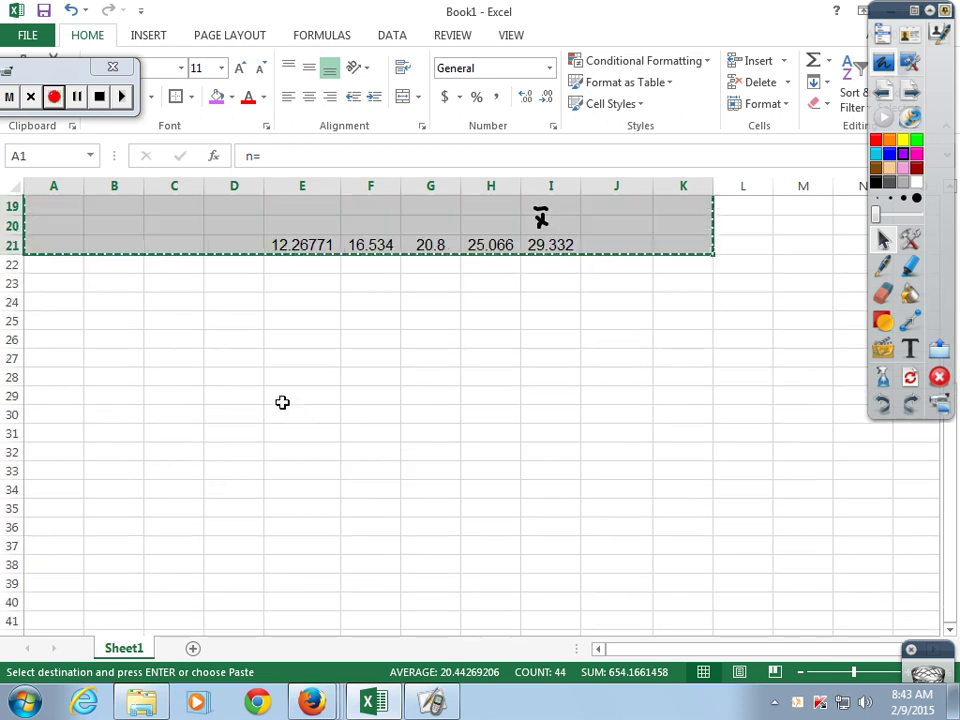
{"action": "left_click", "coordinate": [42, 382]}
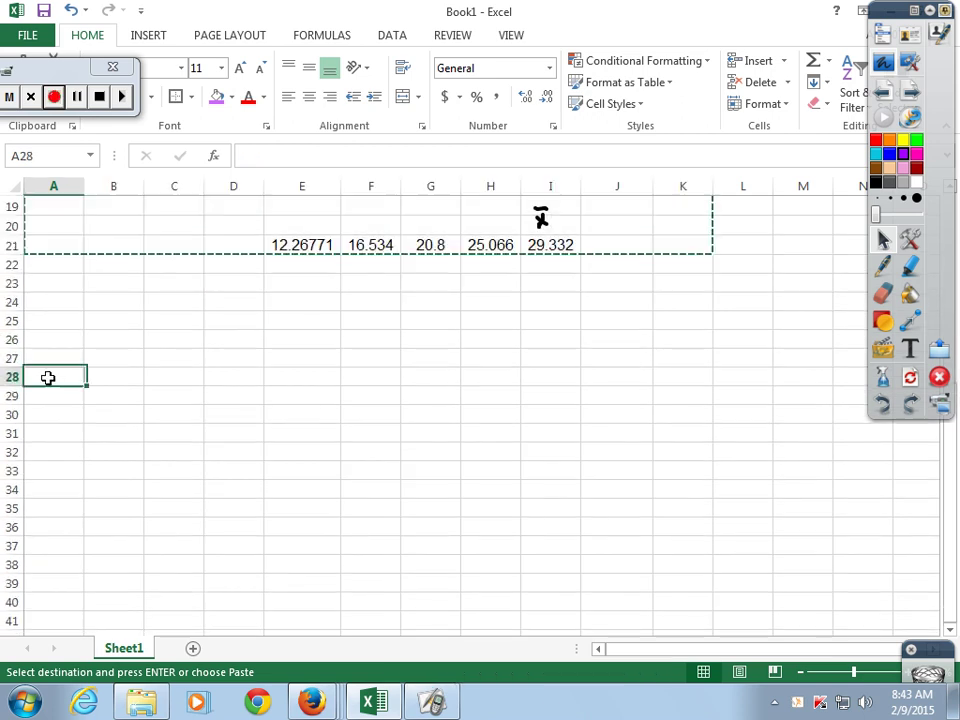
{"action": "type", "text": "v"}
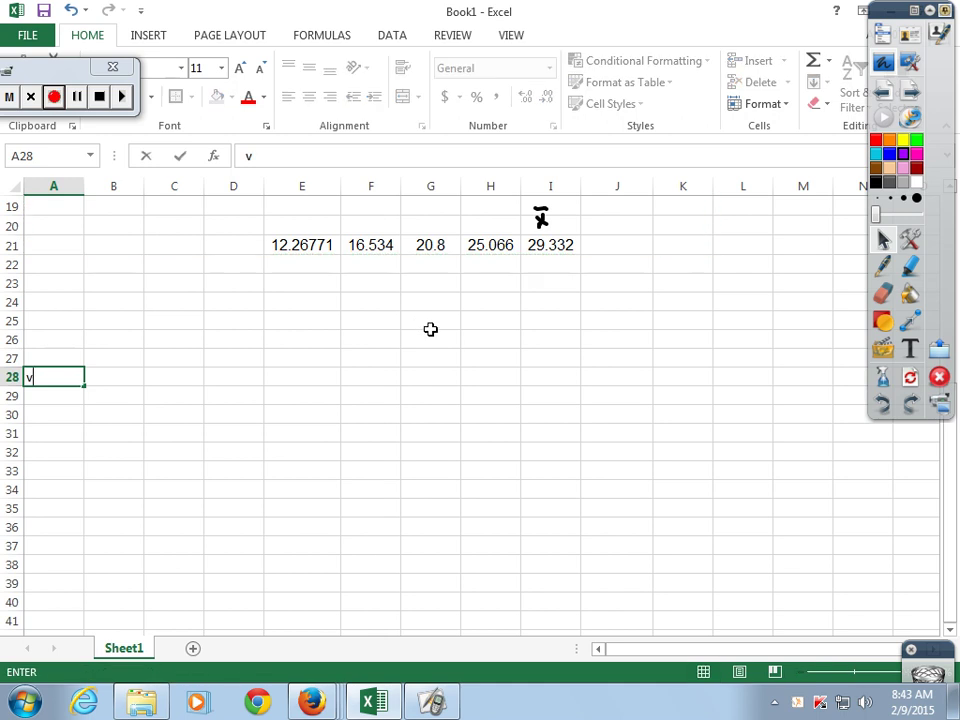
{"action": "key", "text": "BackSpace"}
{"action": "left_click", "coordinate": [103, 383]}
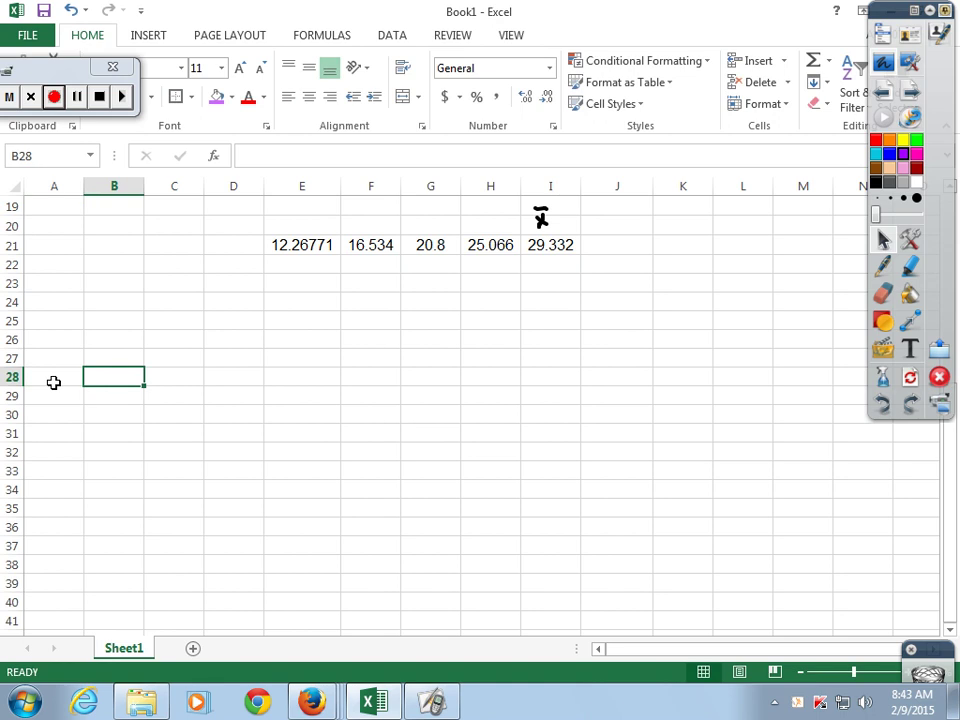
{"action": "left_click", "coordinate": [54, 381]}
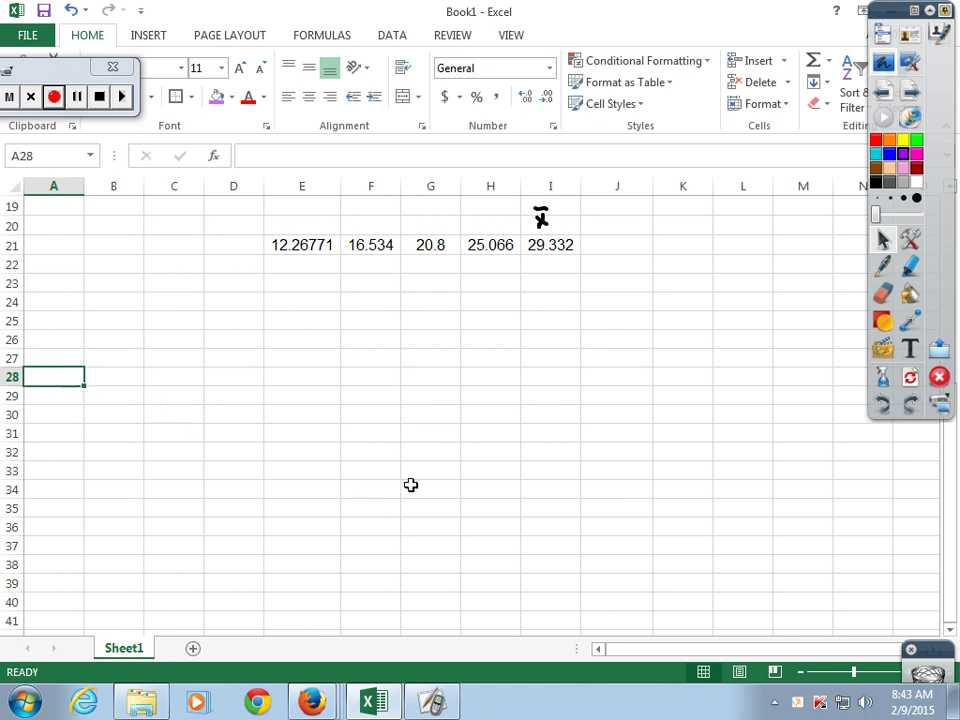
- Copy the whole worked example in A1:K21 and paste it below the original, starting at A25
{"action": "scroll", "coordinate": [466, 456], "scroll_direction": "up", "scroll_amount": 6}
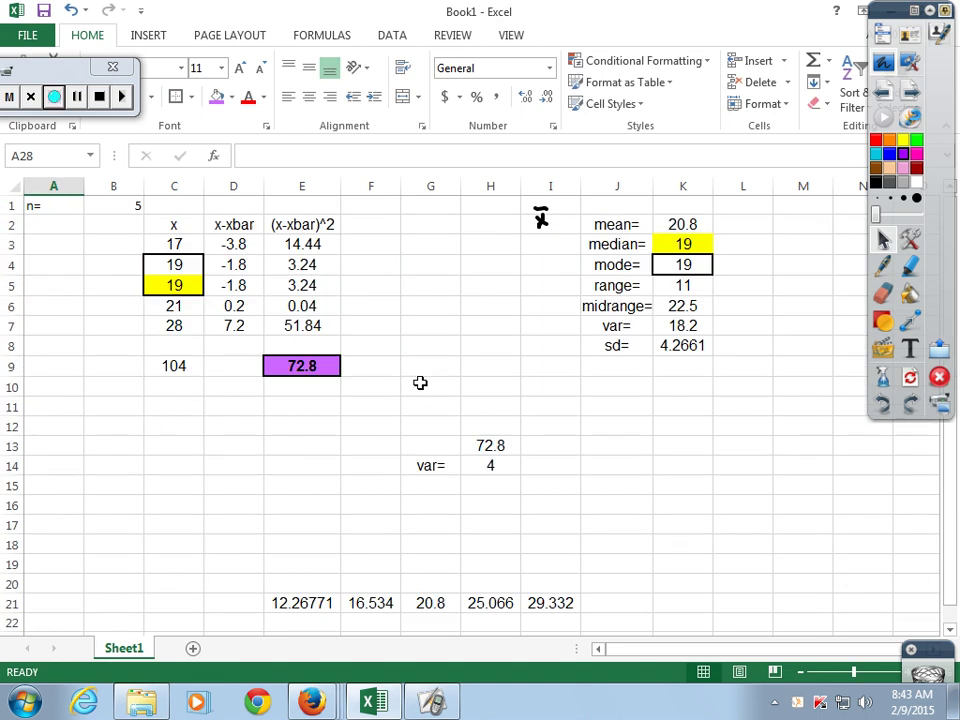
{"action": "left_click", "coordinate": [32, 205]}
{"action": "left_click_drag", "start_coordinate": [47, 221], "coordinate": [677, 590]}
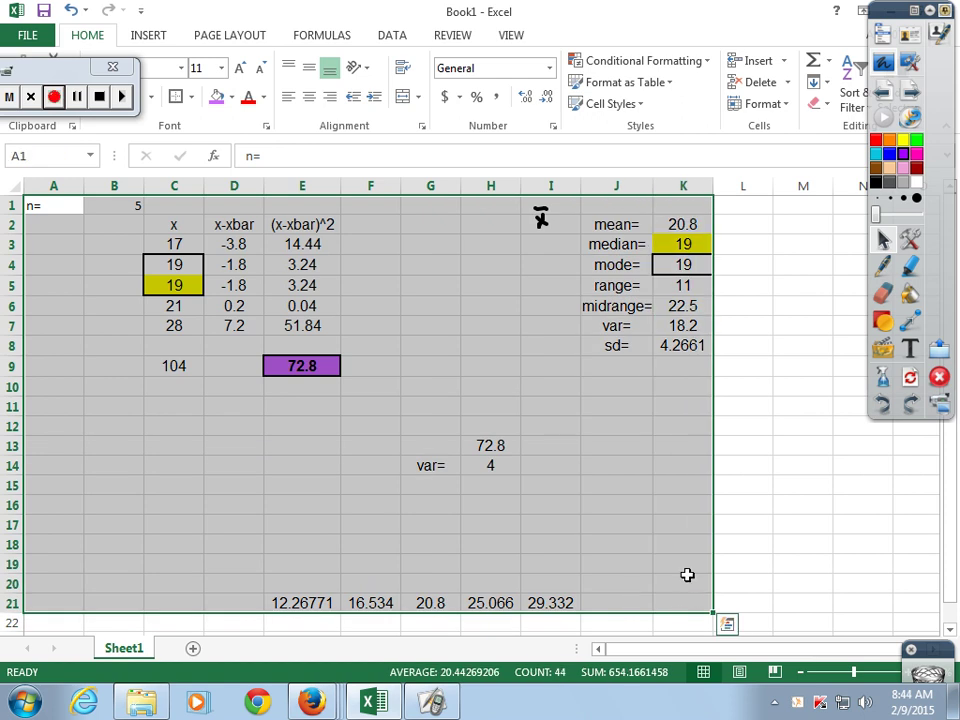
{"action": "key", "text": "ctrl+c"}
{"action": "scroll", "coordinate": [546, 468], "scroll_direction": "down", "scroll_amount": 6}
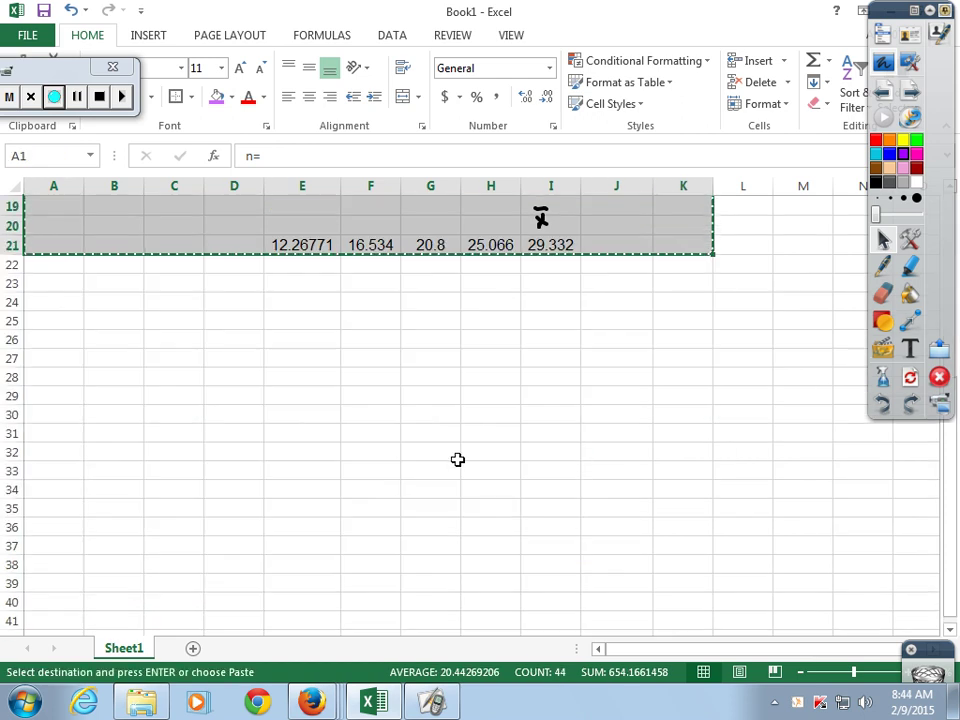
{"action": "left_click", "coordinate": [62, 321]}
{"action": "key", "text": "ctrl+v"}
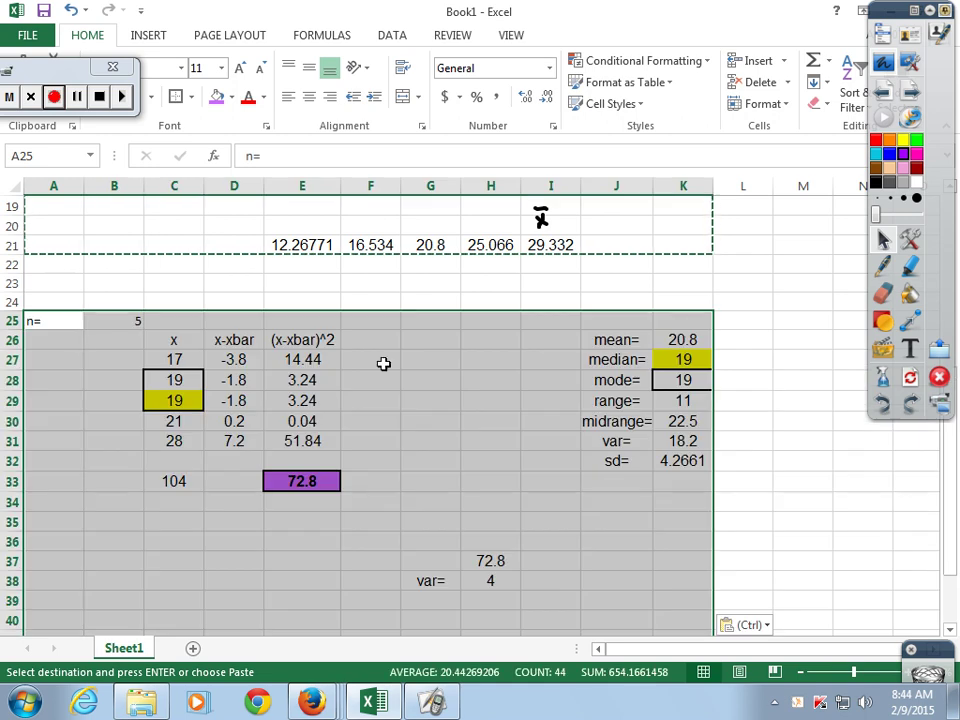
- Set the sample size n of the pasted copy to 6 in B25
{"action": "left_click", "coordinate": [118, 320]}
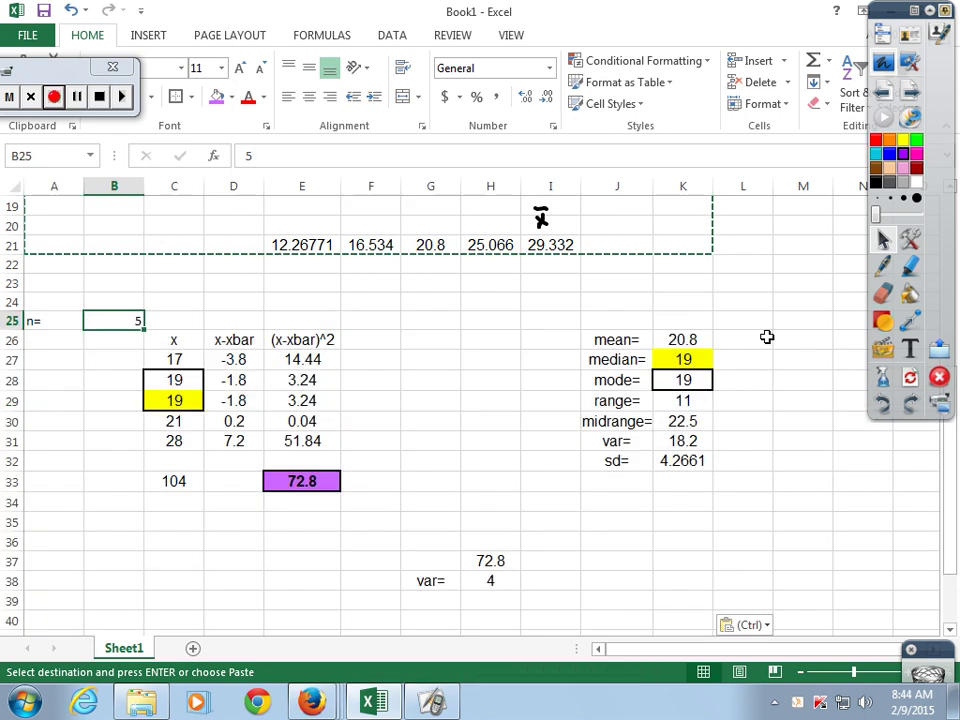
{"action": "type", "text": "6"}
{"action": "key", "text": "Return"}
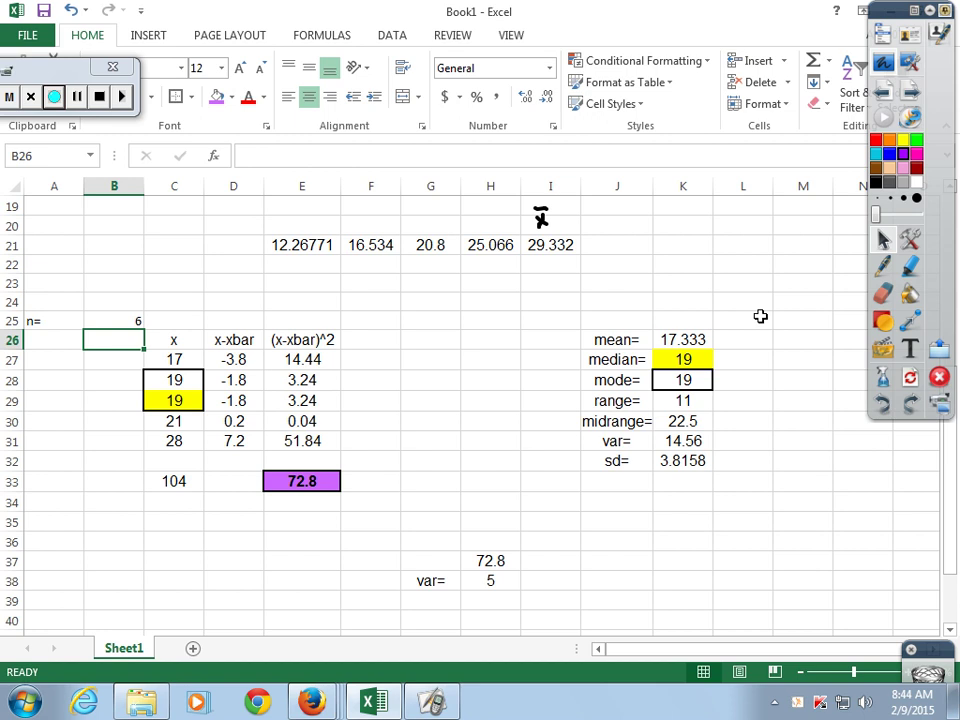
- Insert a blank row at row 32, beneath the value 28 in the copied table, and select C32
{"action": "left_click", "coordinate": [13, 461]}
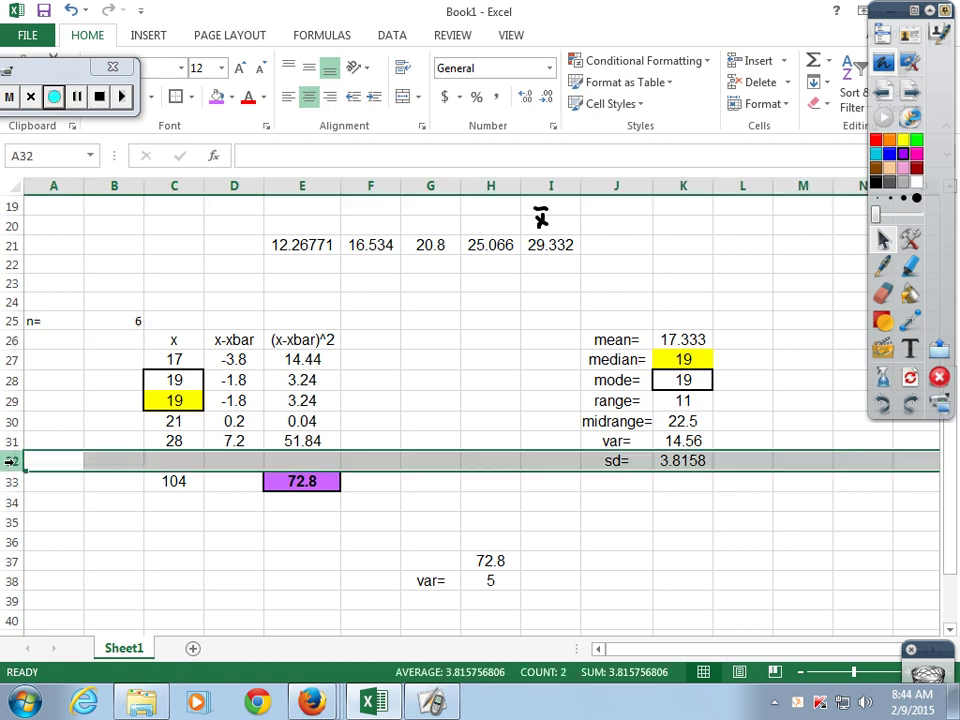
{"action": "right_click", "coordinate": [16, 463]}
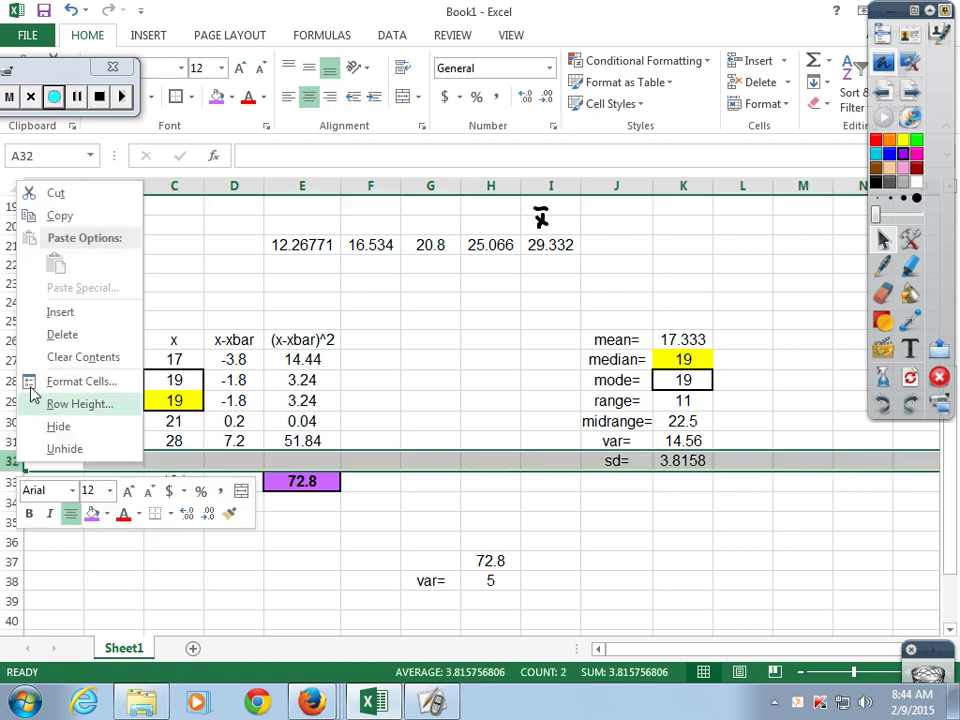
{"action": "left_click", "coordinate": [60, 312]}
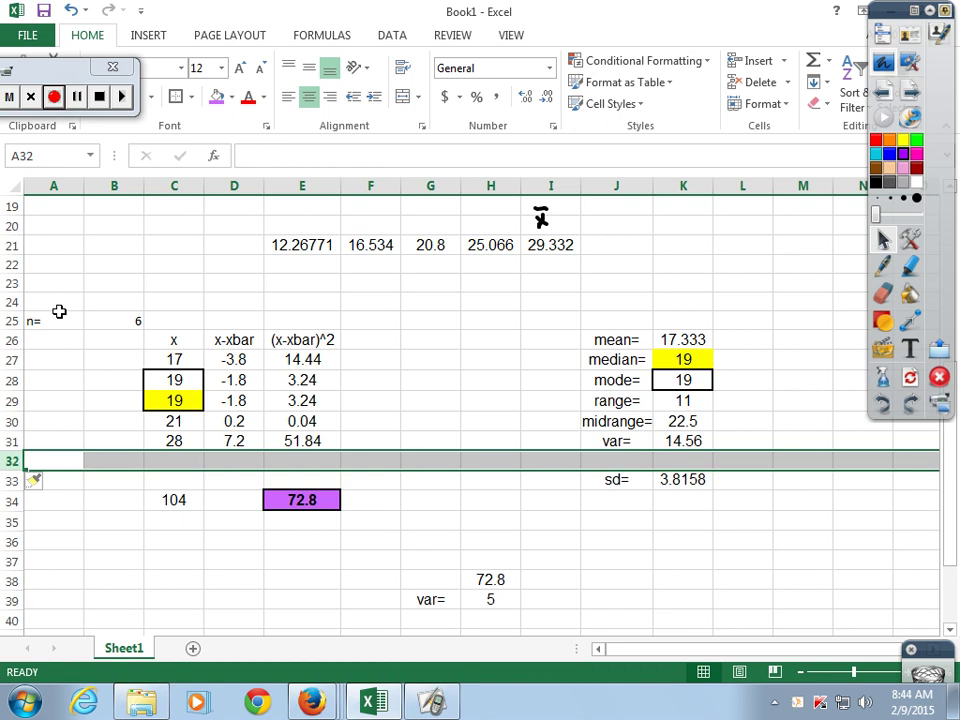
{"action": "left_click", "coordinate": [171, 461]}
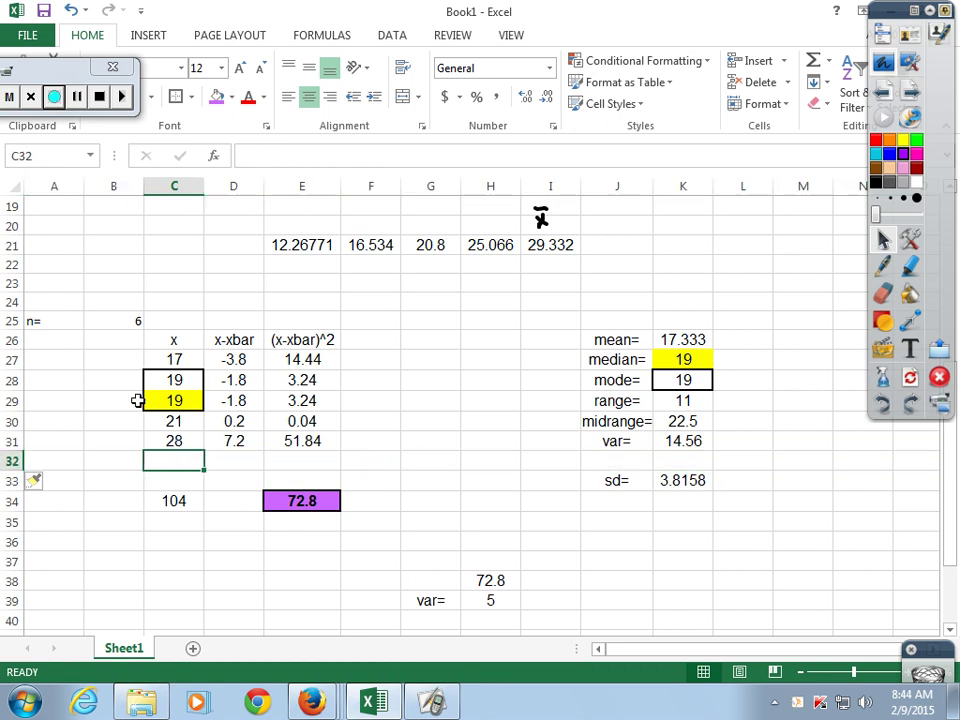
- Undo the row inserted at row 32 and insert a blank row at row 28, beneath the value 17, instead
{"action": "left_click", "coordinate": [70, 10]}
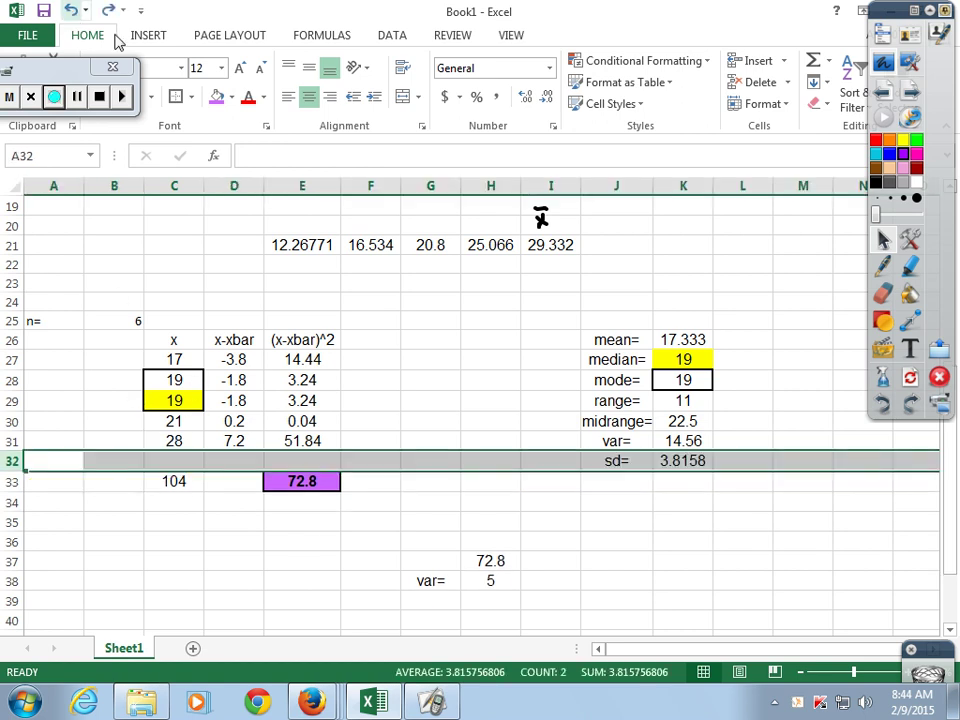
{"action": "left_click", "coordinate": [13, 379]}
{"action": "right_click", "coordinate": [13, 379]}
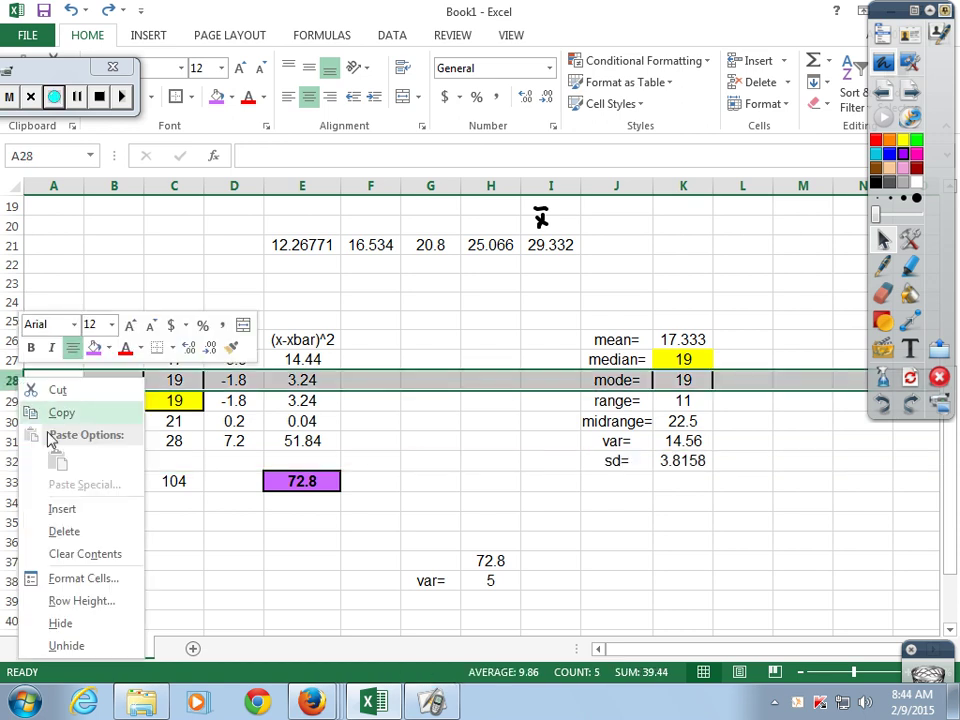
{"action": "left_click", "coordinate": [60, 508]}
- Enter 18 as the new x value in C28 and fill the formulas of D27:E27 down through row 29
{"action": "left_click", "coordinate": [176, 377]}
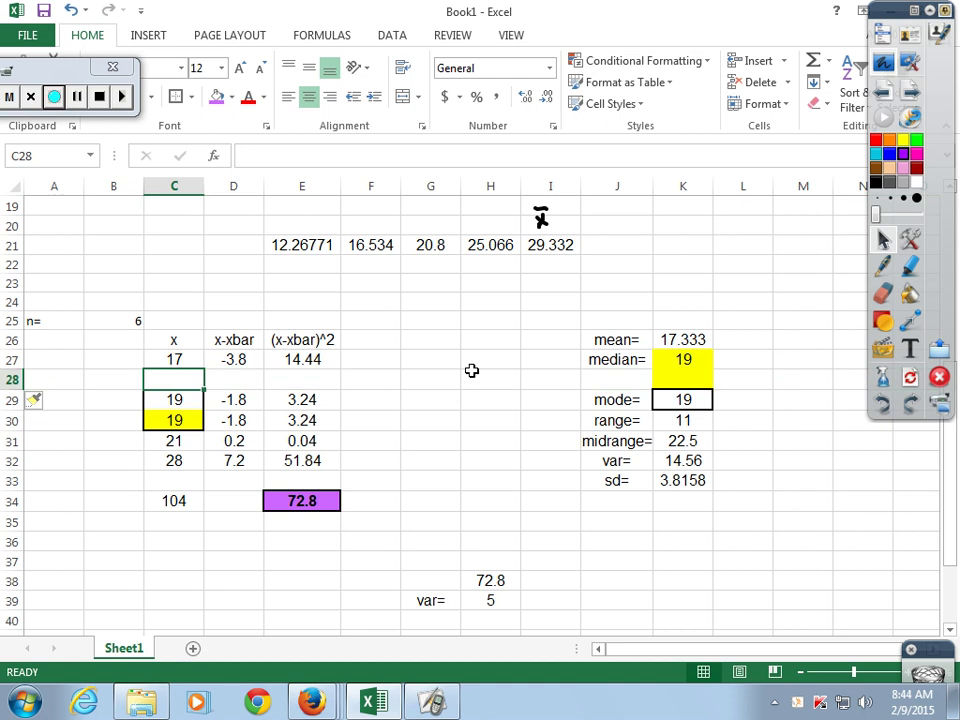
{"action": "type", "text": "18"}
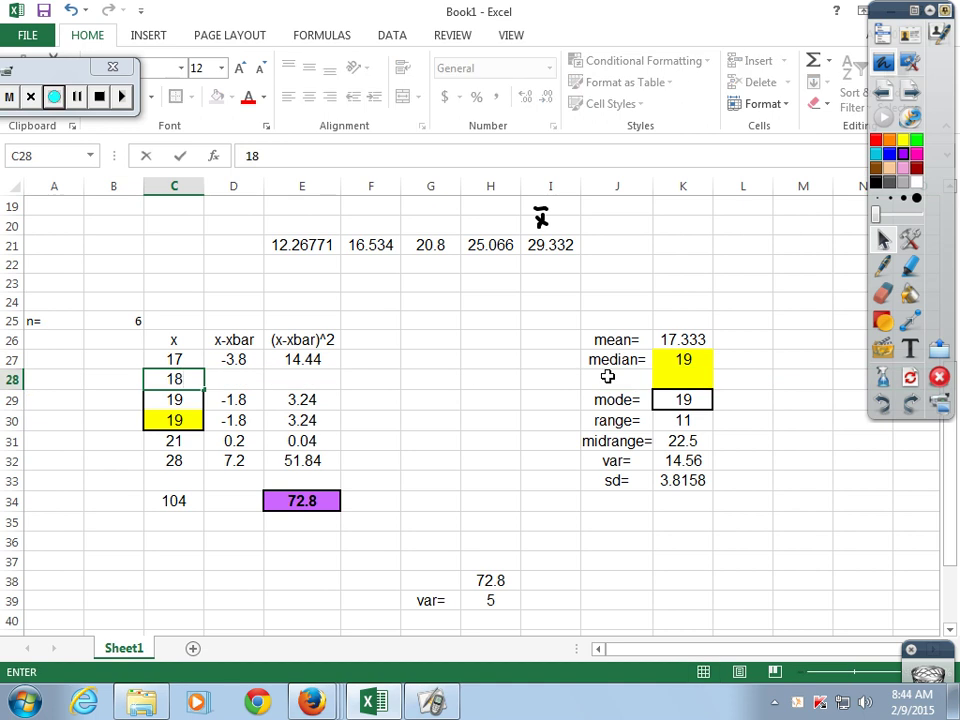
{"action": "key", "text": "Return"}
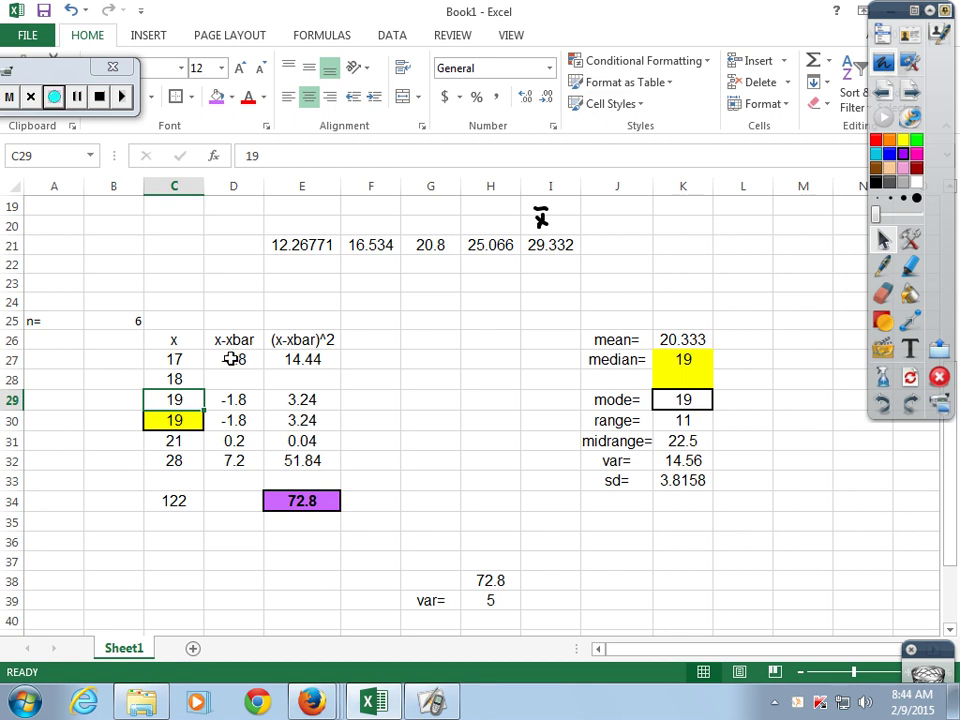
{"action": "left_click_drag", "start_coordinate": [233, 358], "coordinate": [340, 410]}
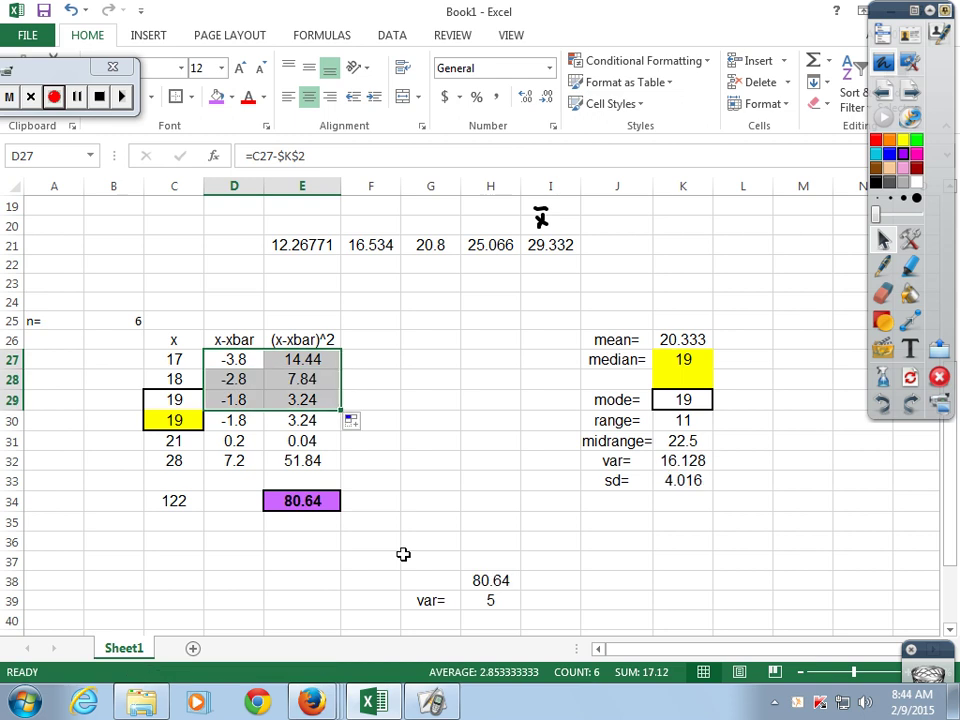
{"action": "left_click", "coordinate": [418, 484]}
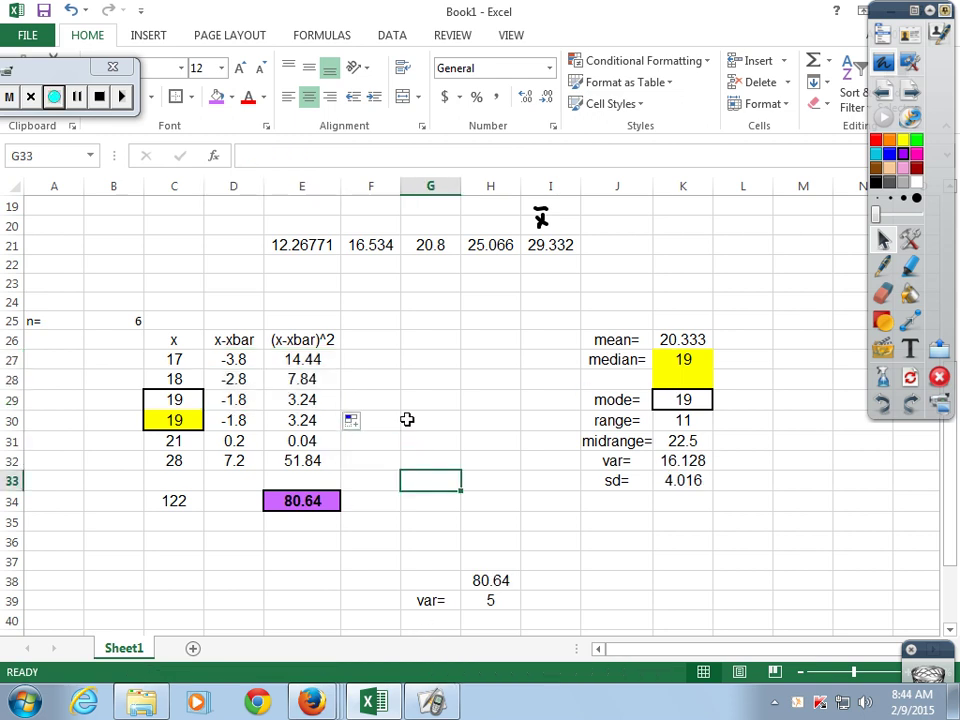
- Inspect the repeated values in C29:C30, the sample size in B25, and the formulas in K26 and E34
{"action": "left_click", "coordinate": [182, 401]}
{"action": "left_click_drag", "start_coordinate": [182, 404], "coordinate": [182, 422]}
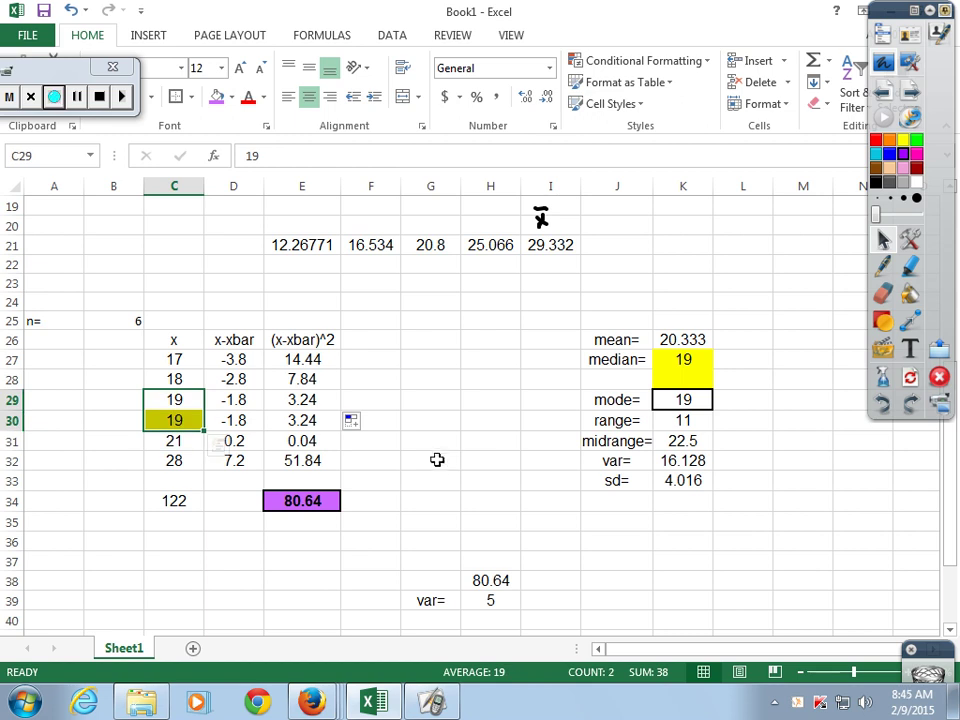
{"action": "left_click", "coordinate": [132, 319]}
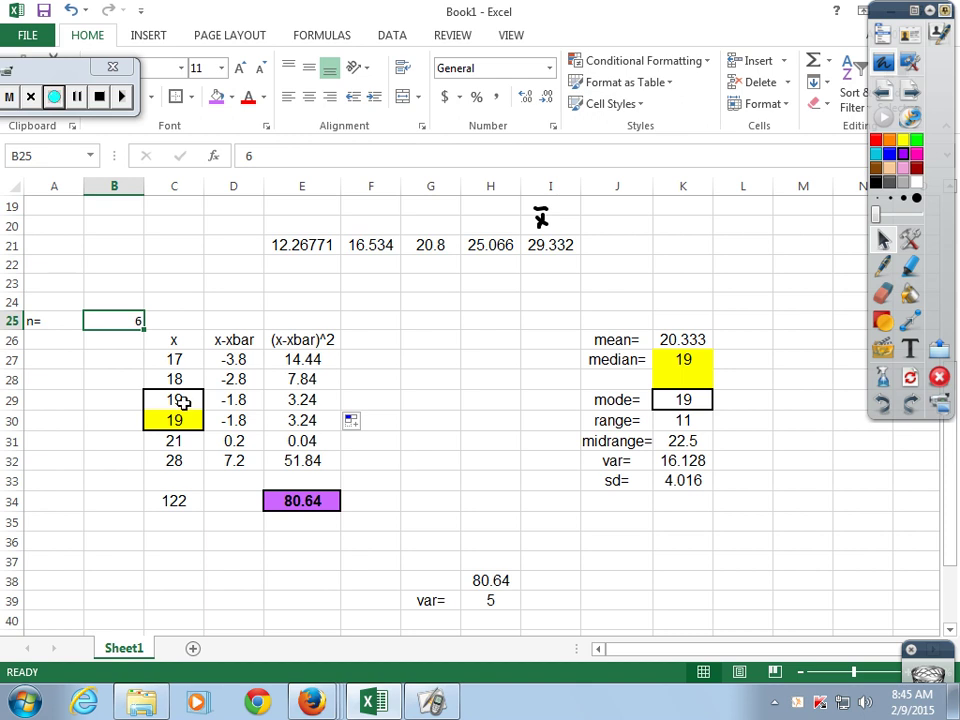
{"action": "left_click_drag", "start_coordinate": [184, 401], "coordinate": [185, 427]}
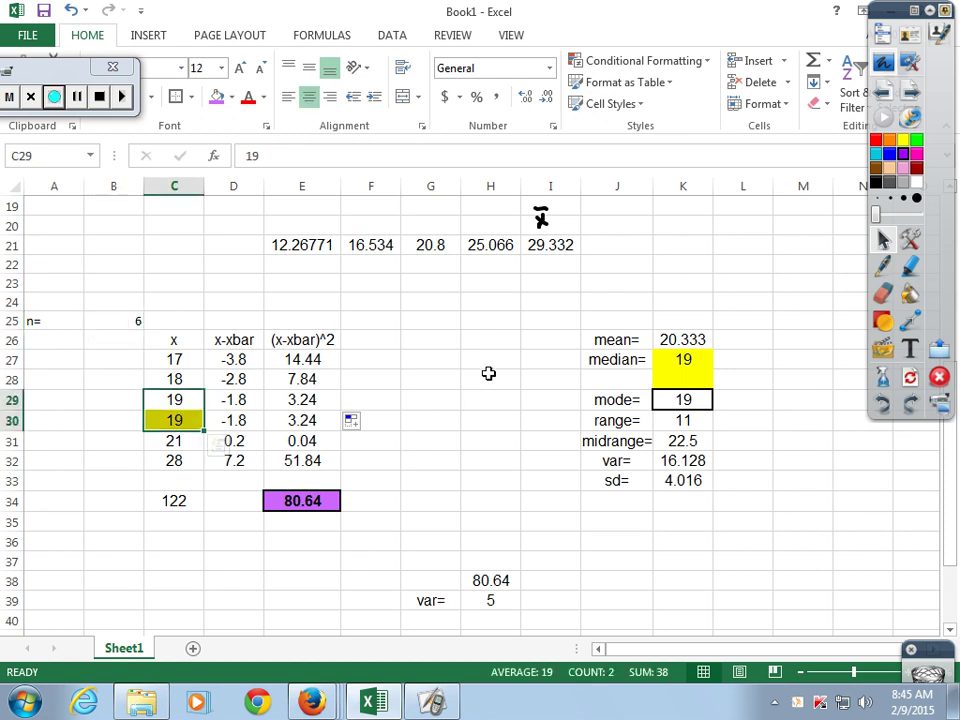
{"action": "left_click", "coordinate": [686, 340]}
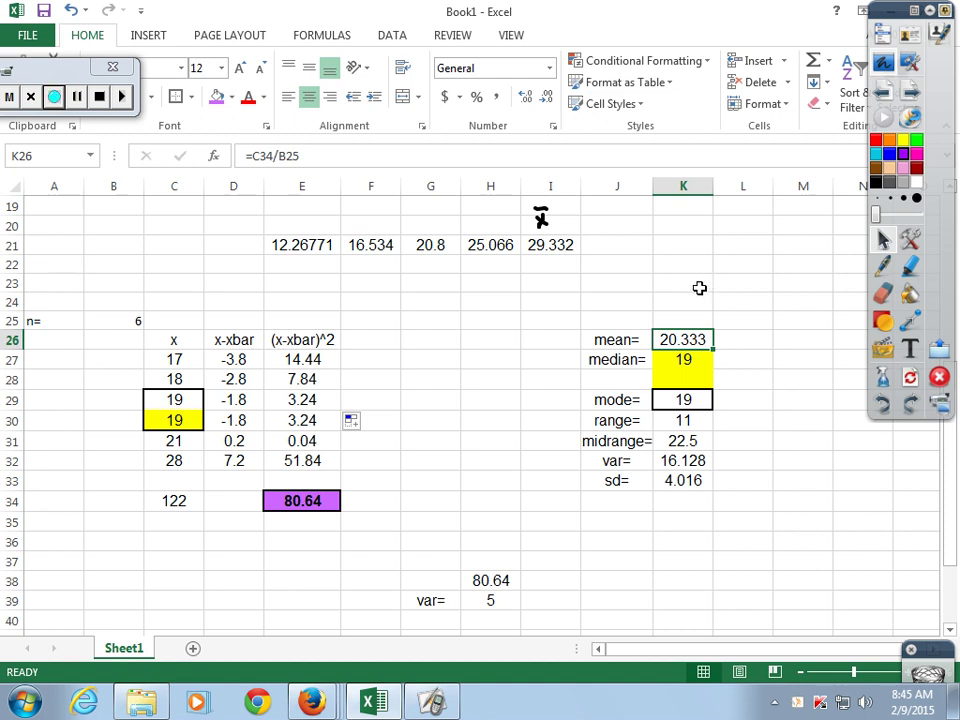
{"action": "left_click", "coordinate": [311, 506]}
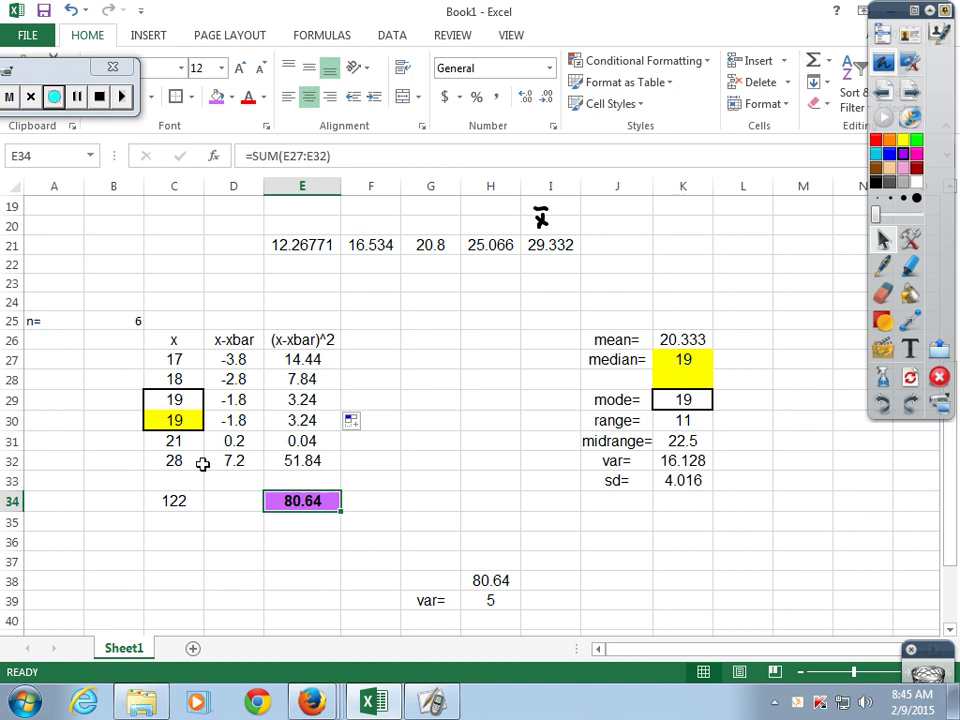
- Re-enter the total of the six x values in C34 as =SUM(C27:C32)
{"action": "left_click", "coordinate": [184, 499]}
{"action": "left_click", "coordinate": [812, 64]}
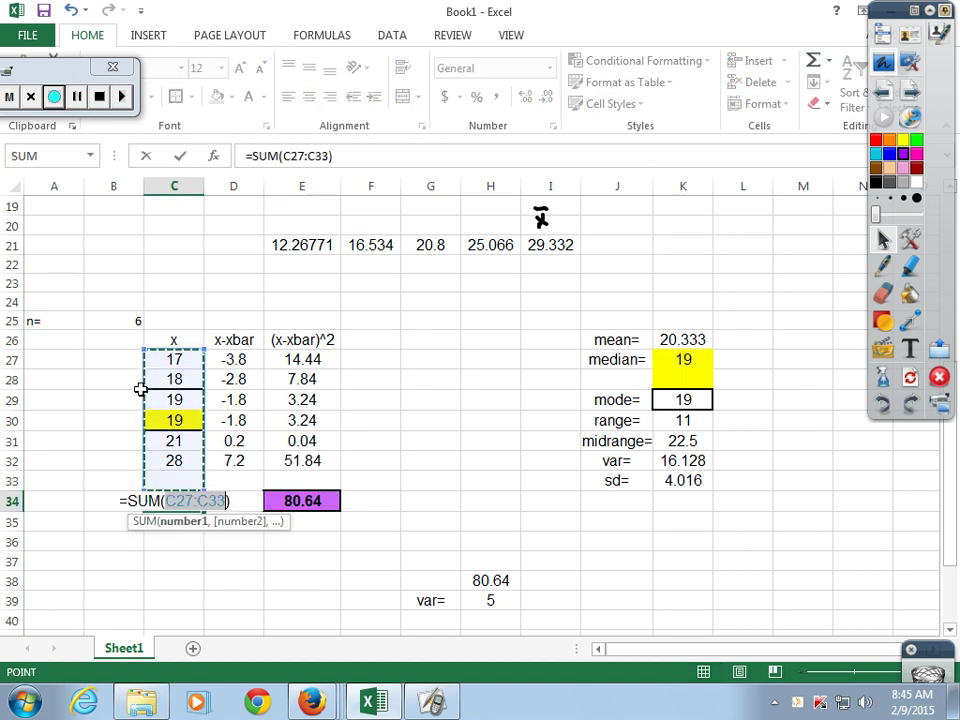
{"action": "left_click_drag", "start_coordinate": [162, 362], "coordinate": [170, 460]}
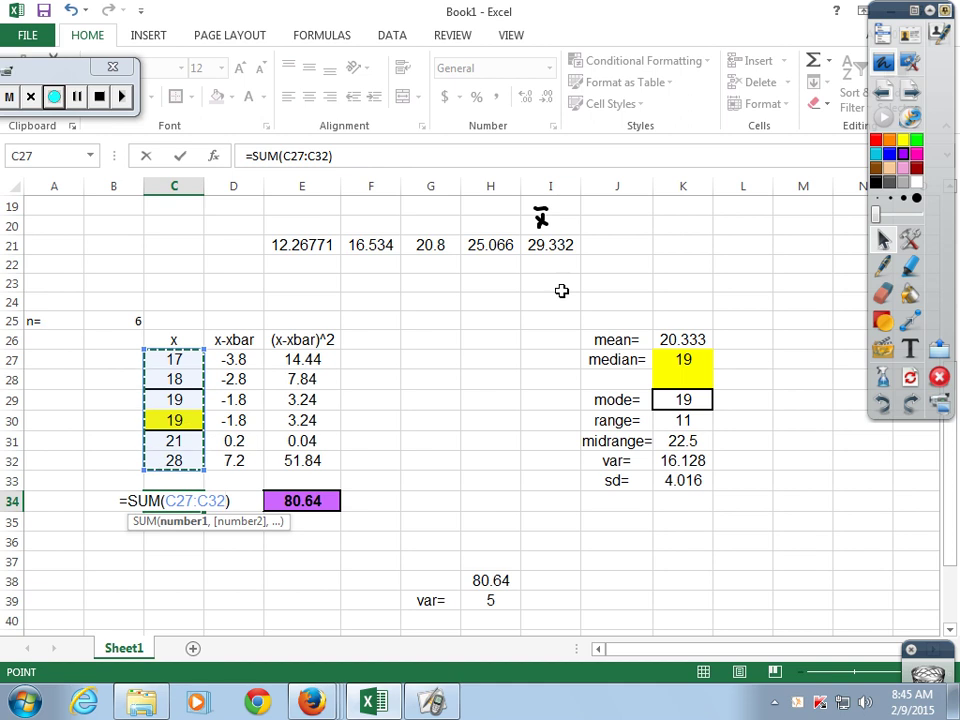
{"action": "key", "text": "Return"}
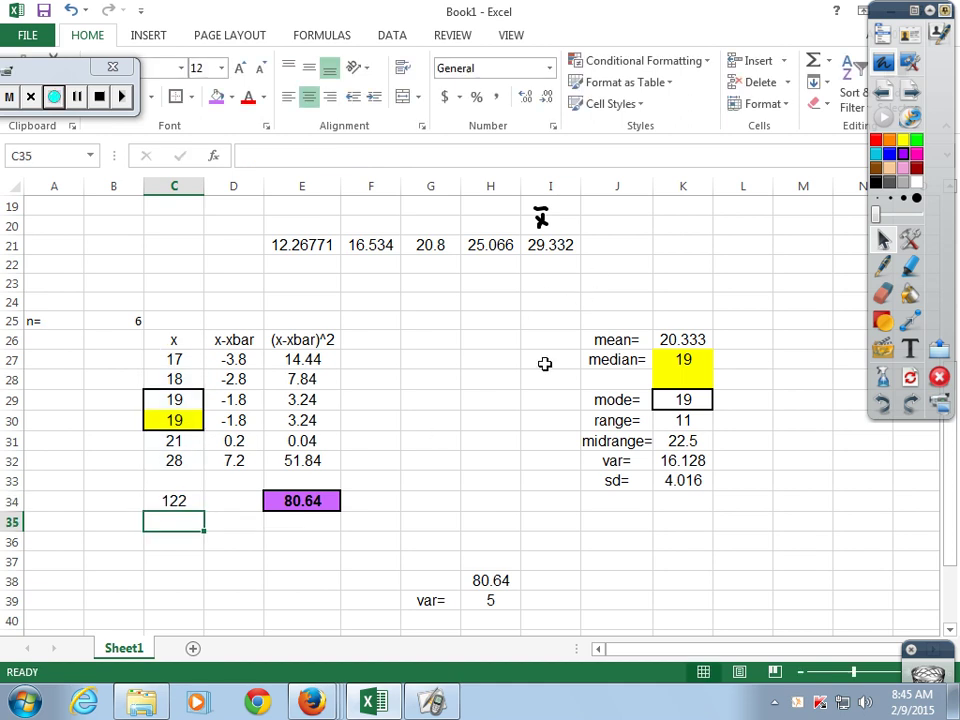
- Re-enter the mean in K26 as the x total divided by the sample size, =C34/B25
{"action": "left_click", "coordinate": [687, 339]}
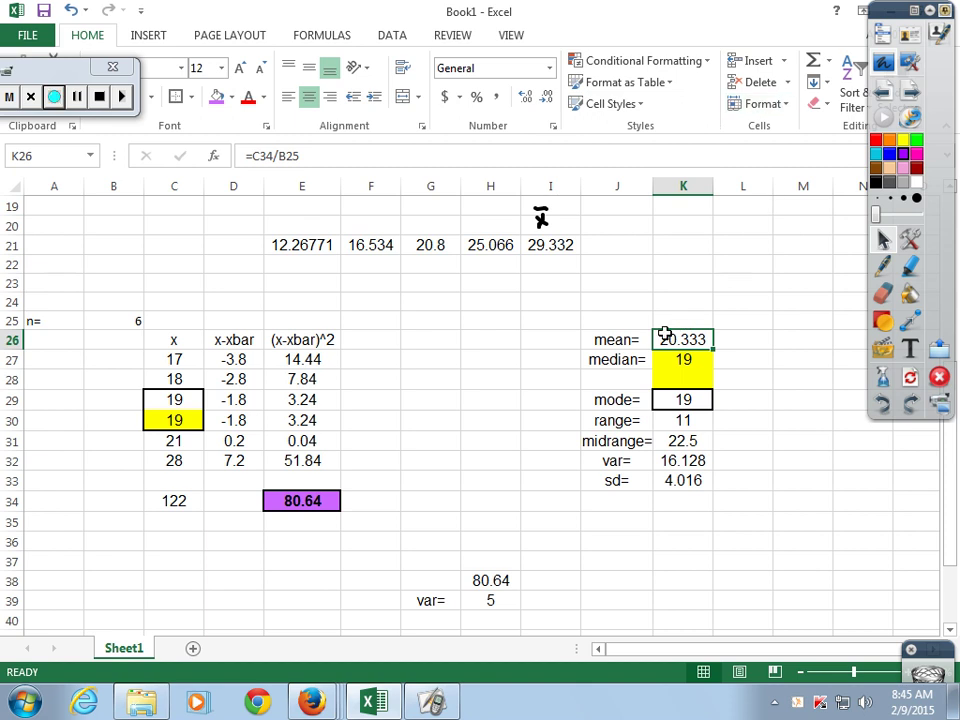
{"action": "type", "text": "="}
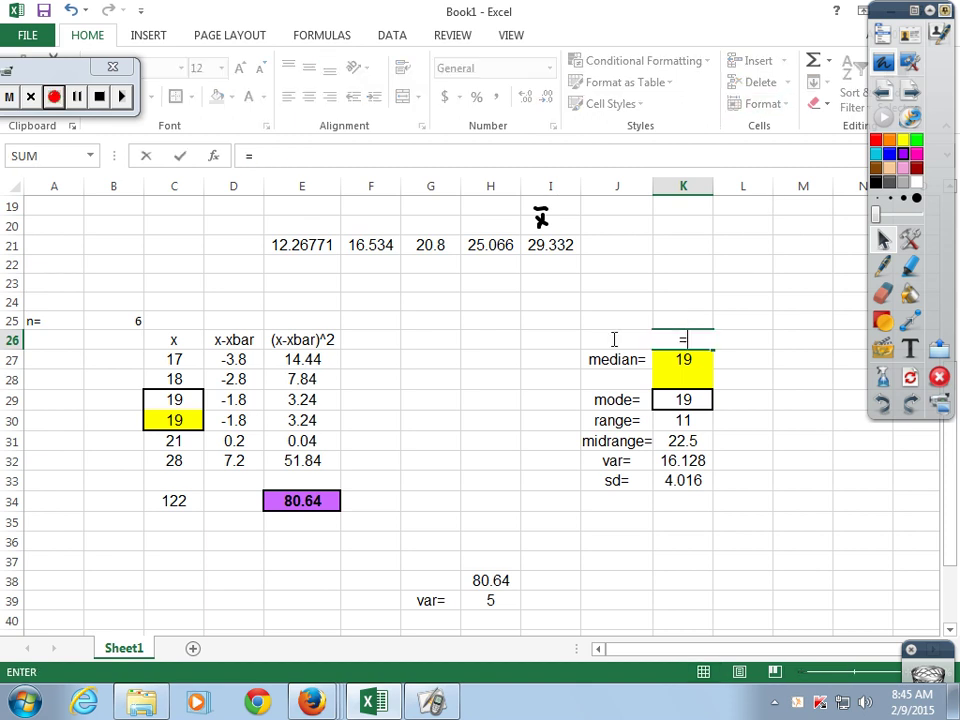
{"action": "left_click", "coordinate": [165, 500]}
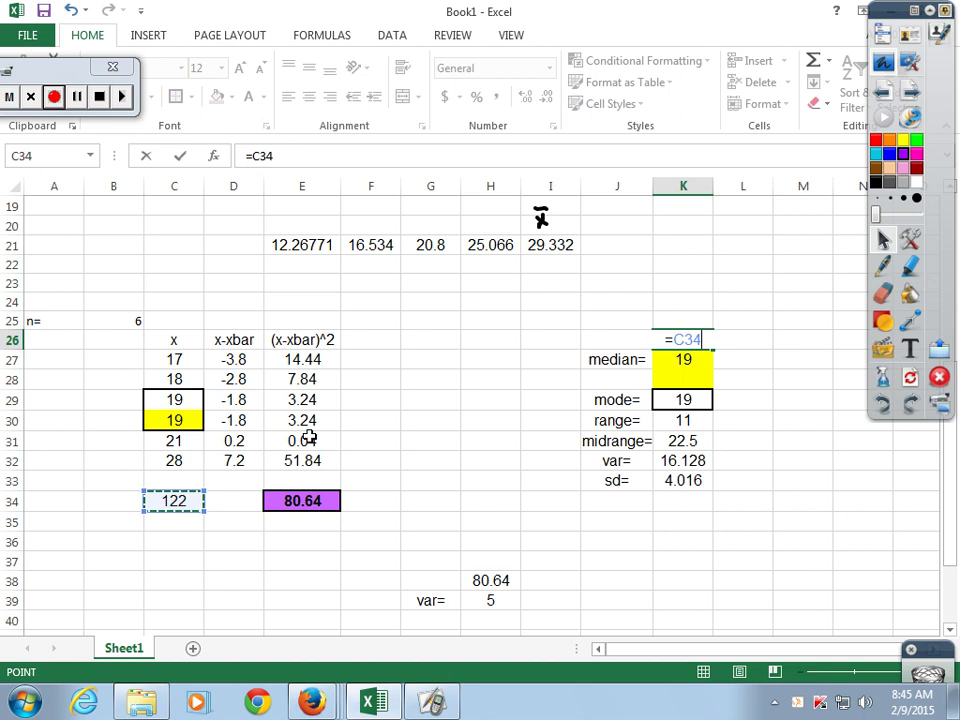
{"action": "type", "text": "/"}
{"action": "left_click", "coordinate": [125, 320]}
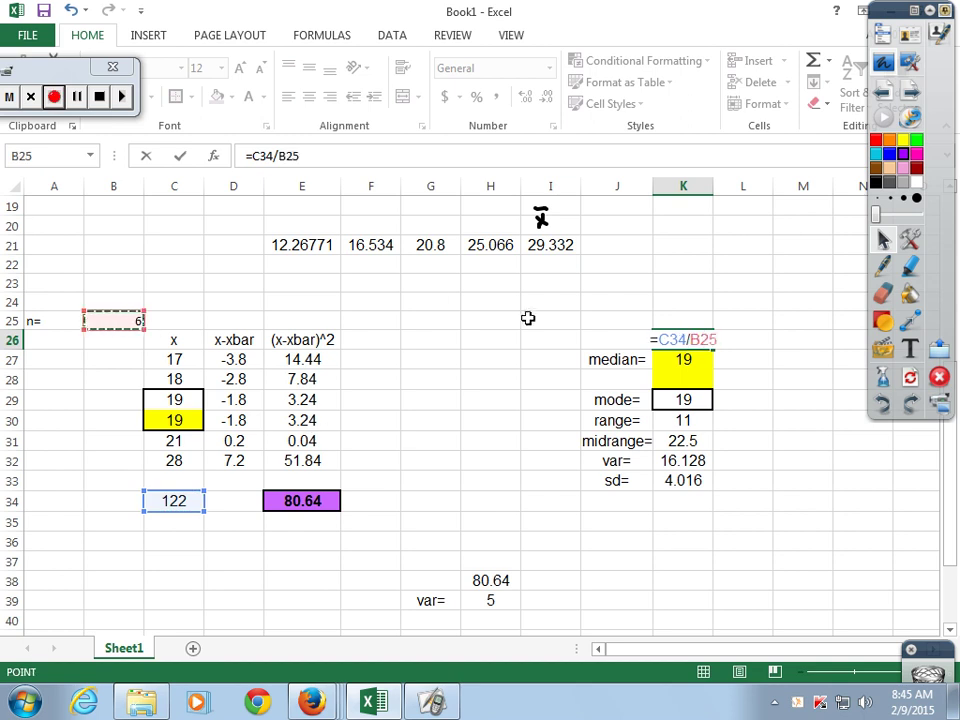
{"action": "key", "text": "Return"}
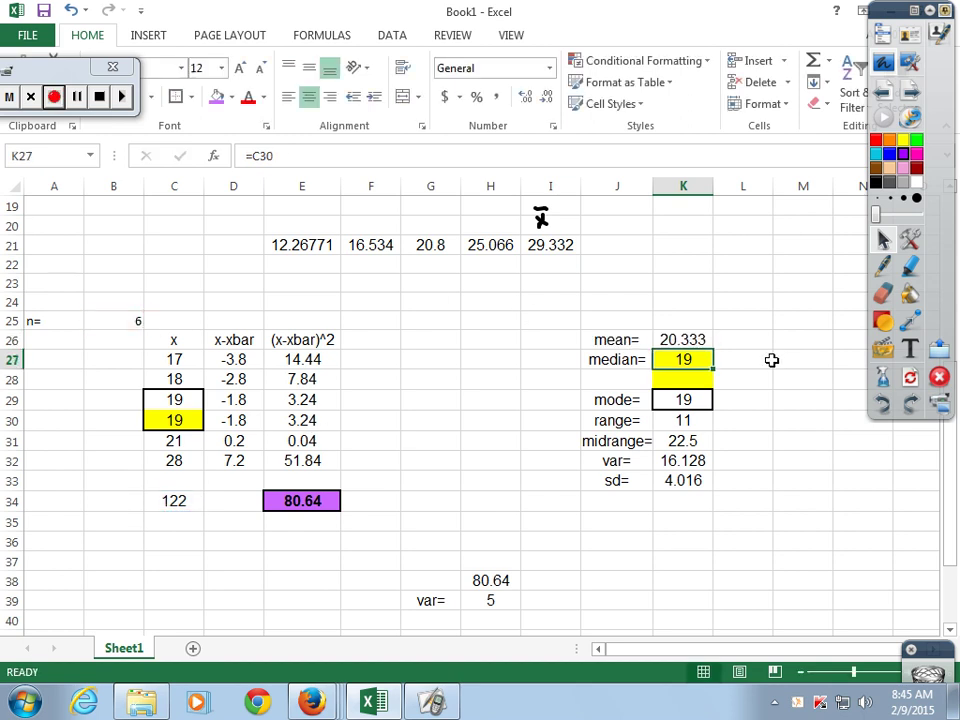
{"action": "left_click", "coordinate": [695, 342]}
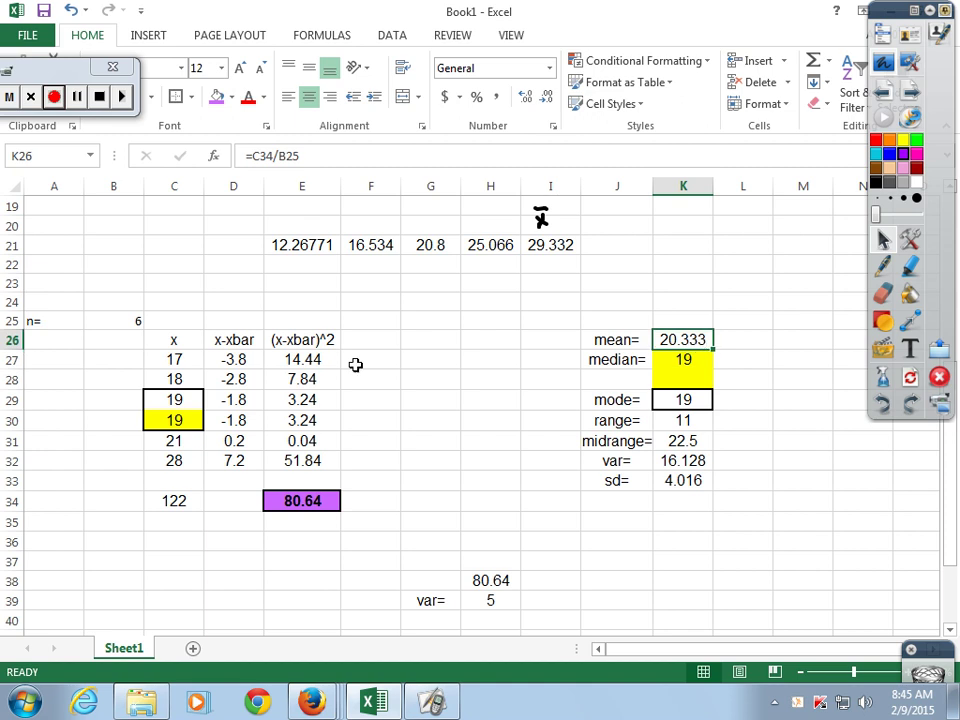
{"action": "left_click", "coordinate": [230, 359]}
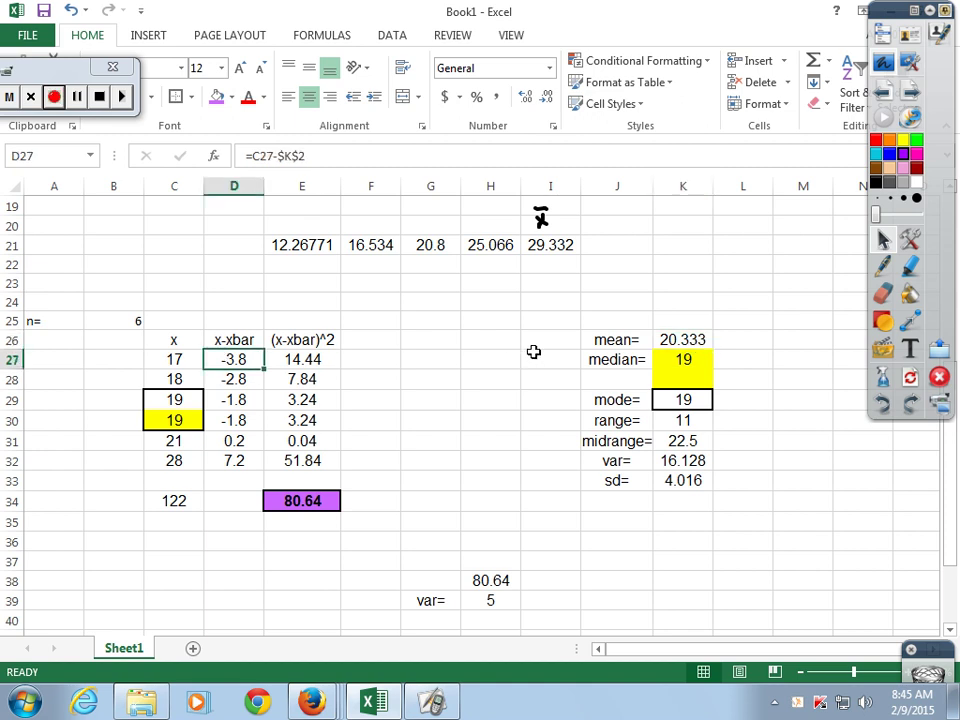
{"action": "type", "text": "="}
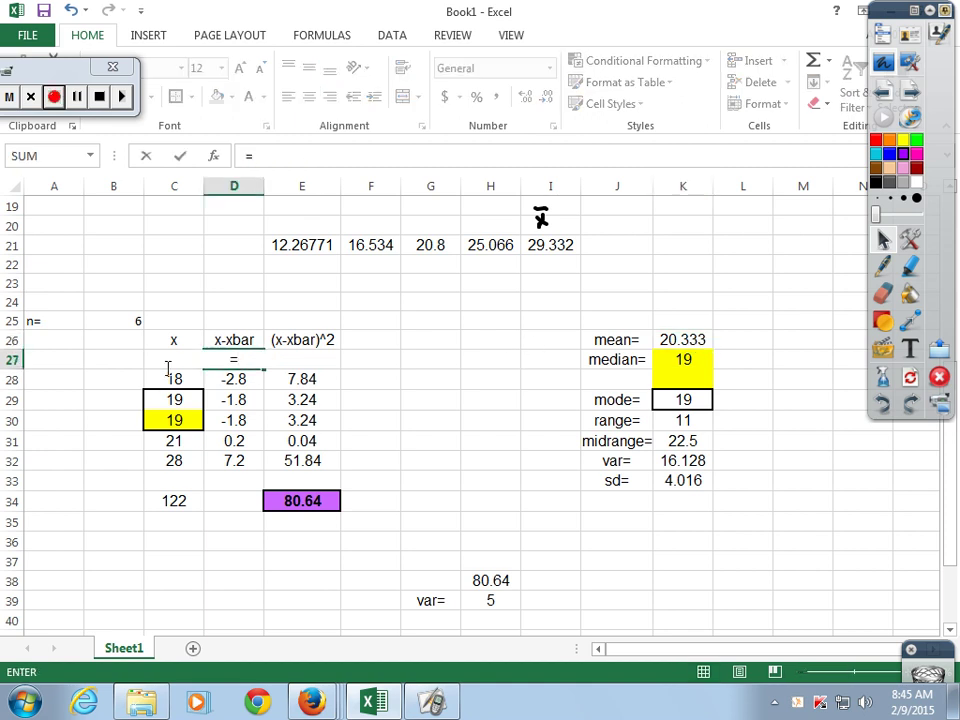
{"action": "key", "text": "F2"}
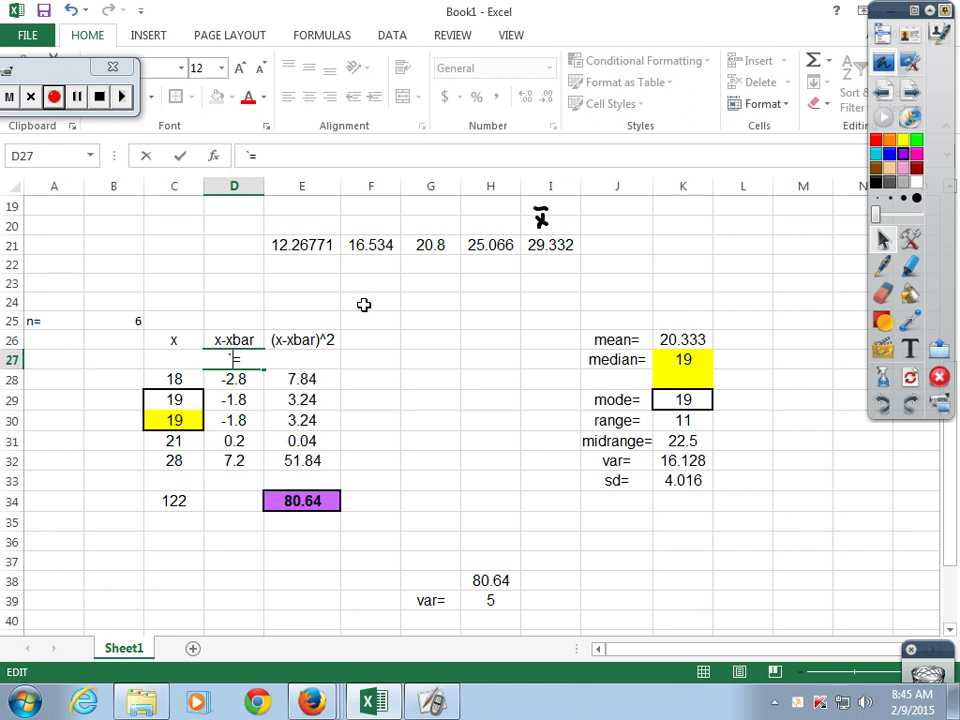
{"action": "key", "text": "Escape"}
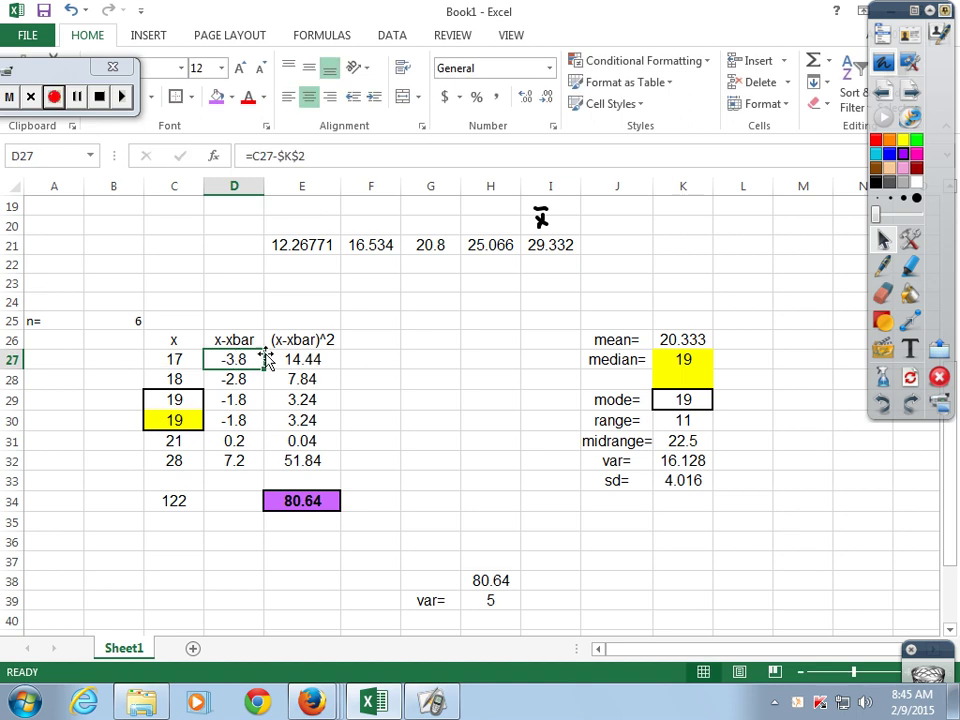
- Replace the deviation formula in D27 with =C27-$K$26, using an absolute reference to the new mean
{"action": "type", "text": "="}
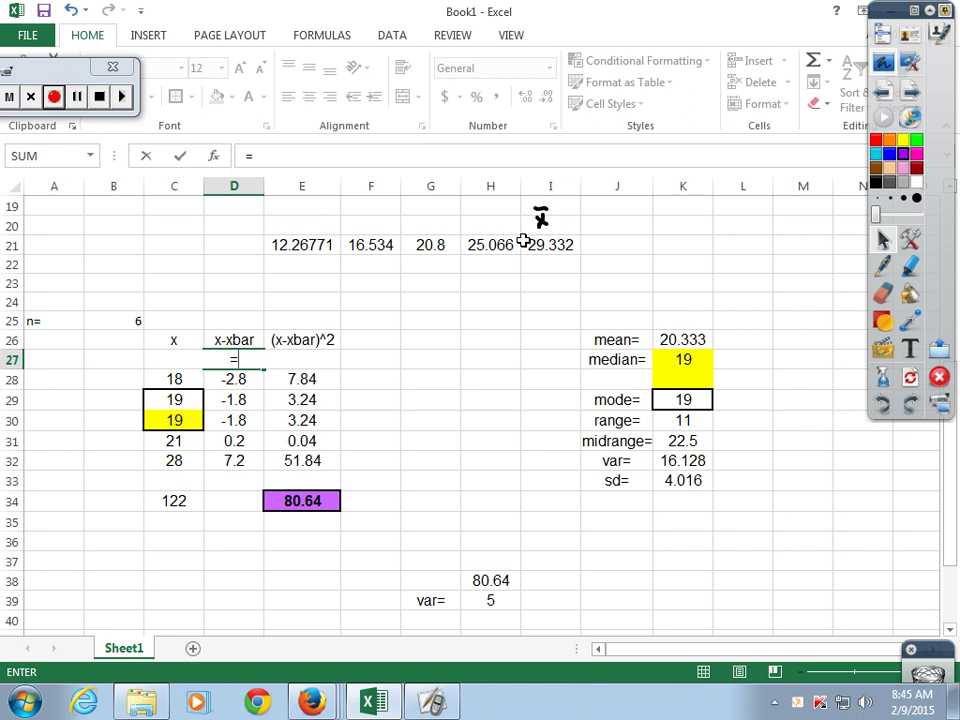
{"action": "type", "text": "c27"}
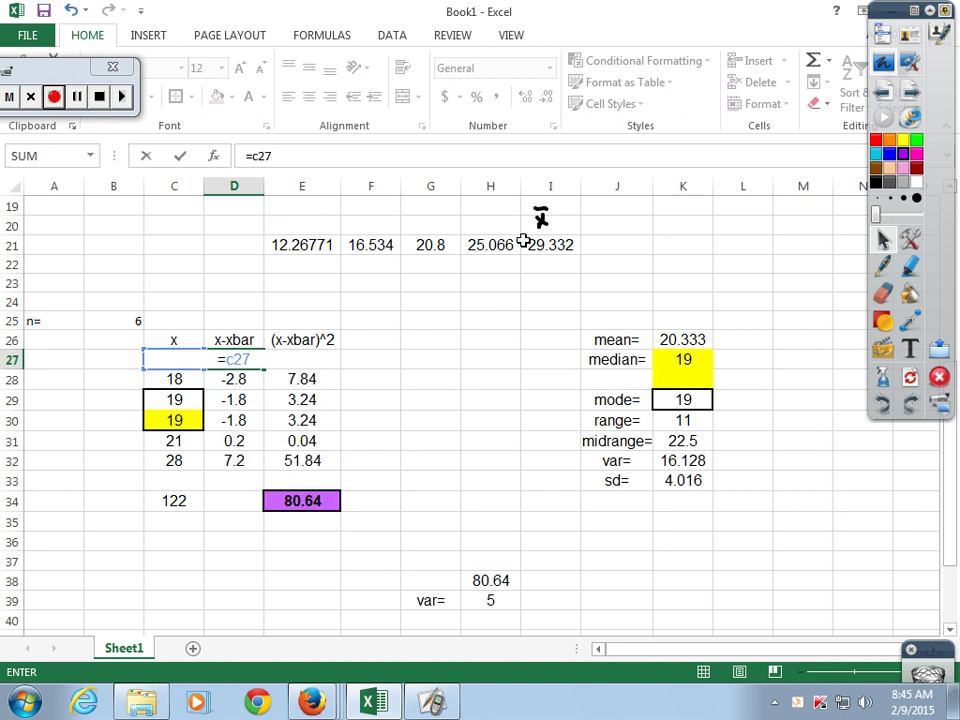
{"action": "type", "text": "-"}
{"action": "left_click", "coordinate": [672, 339]}
{"action": "key", "text": "F4"}
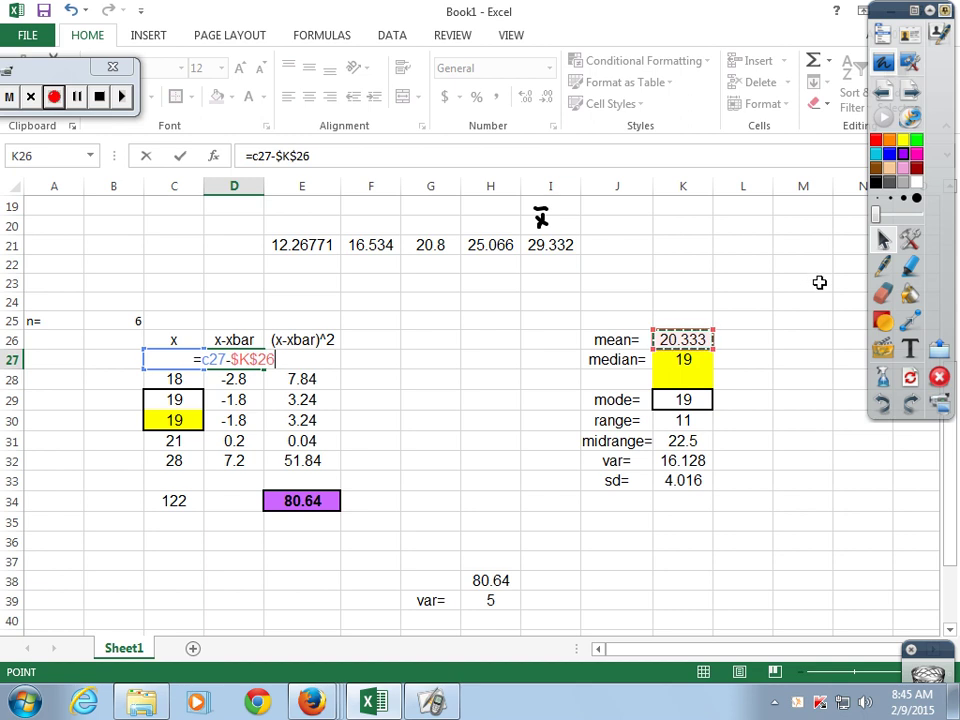
{"action": "key", "text": "Return"}
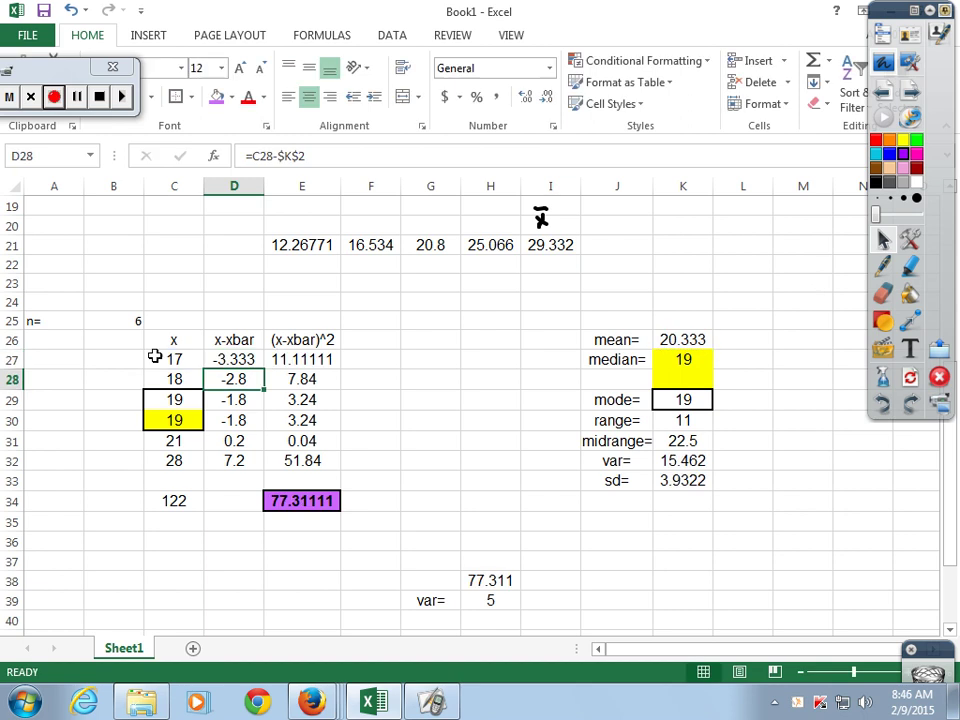
- Fill the x-xbar formula in D27 down through D32 for the six-value data set
{"action": "left_click", "coordinate": [229, 360]}
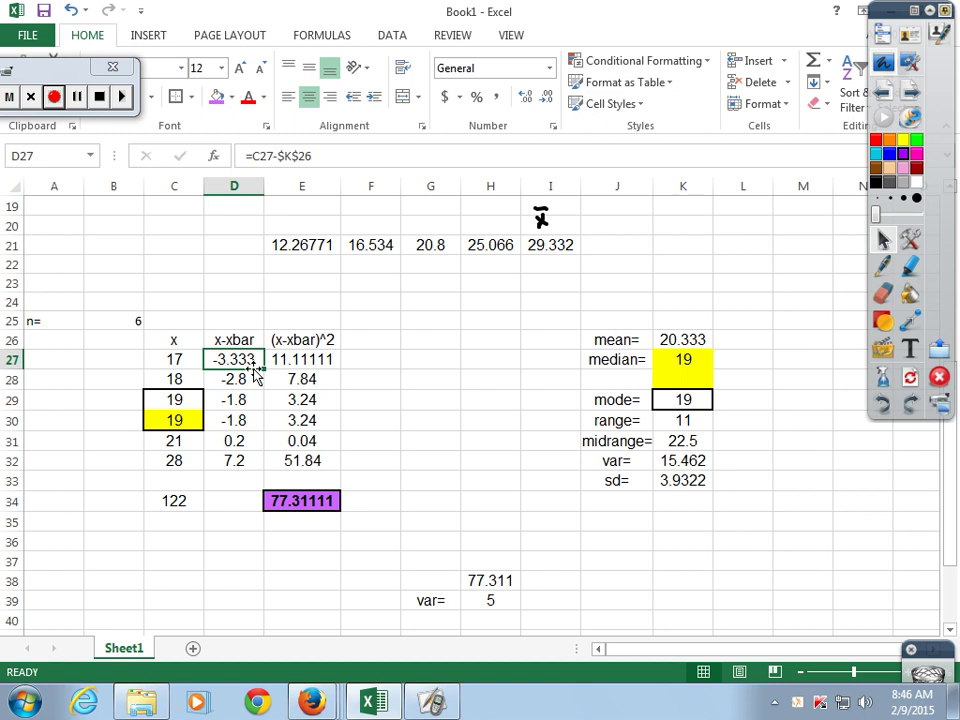
{"action": "left_click_drag", "start_coordinate": [264, 370], "coordinate": [262, 463]}
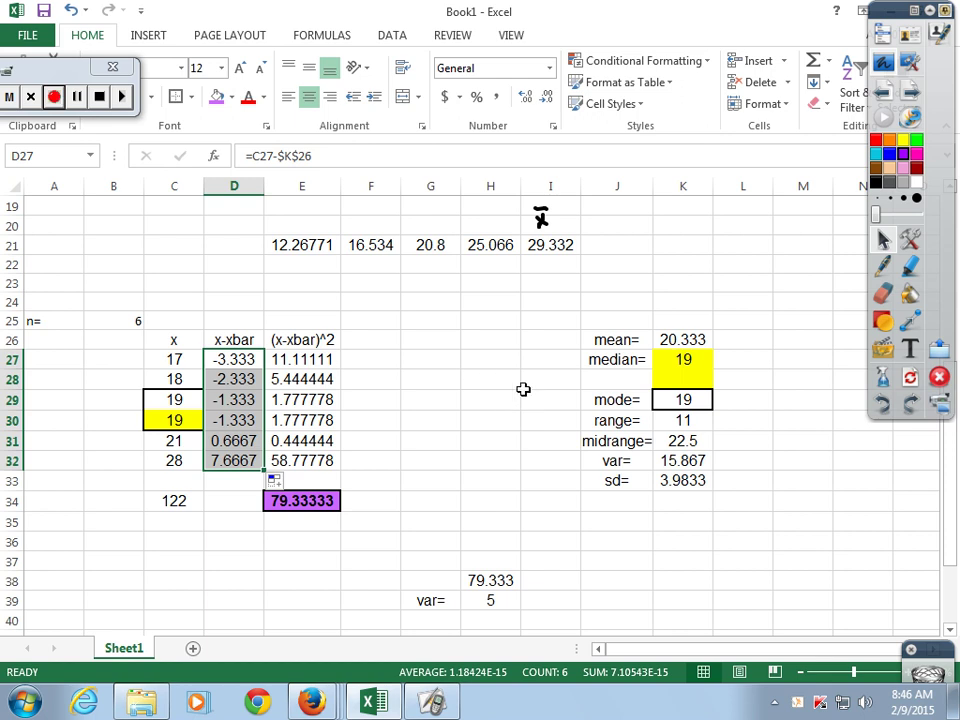
{"action": "left_click", "coordinate": [307, 358]}
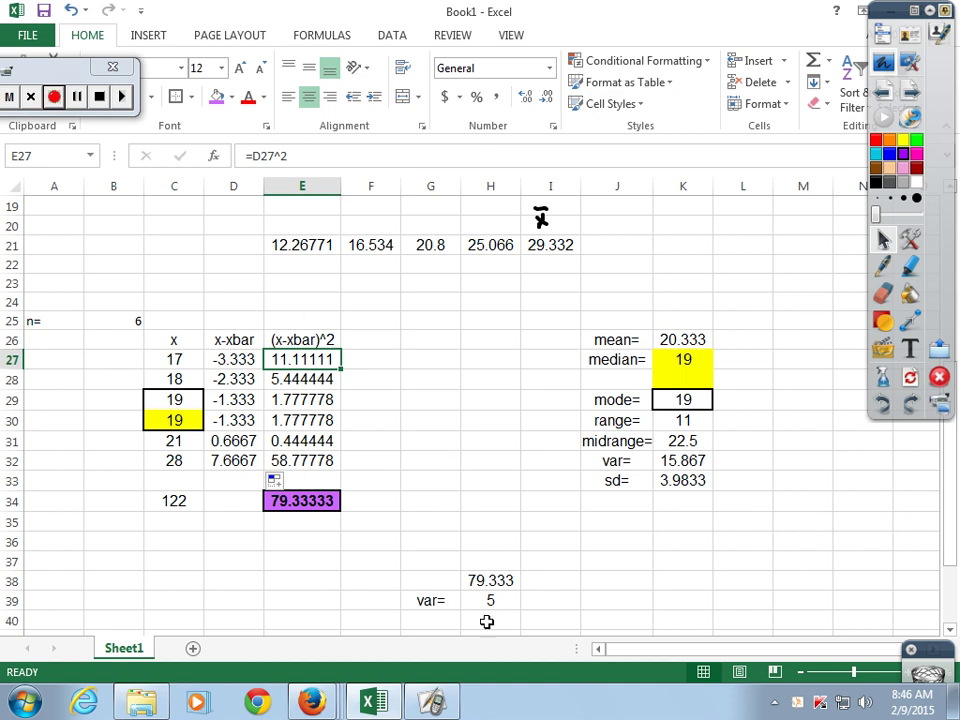
{"action": "left_click", "coordinate": [685, 359]}
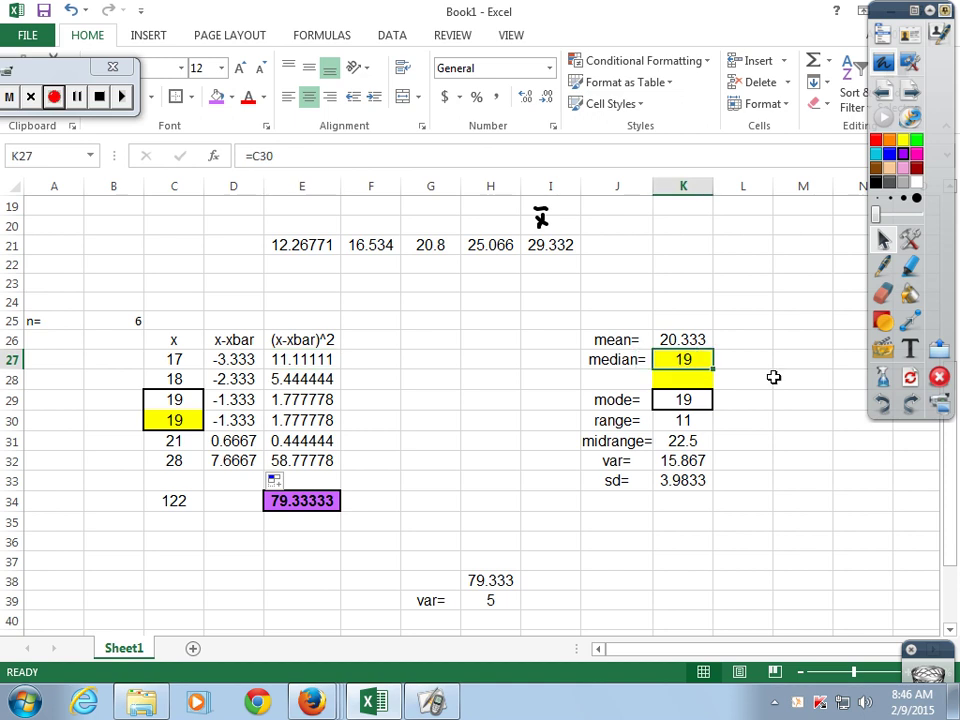
- Highlight the two middle x values in C29:C30 with yellow fill
{"action": "left_click", "coordinate": [177, 397]}
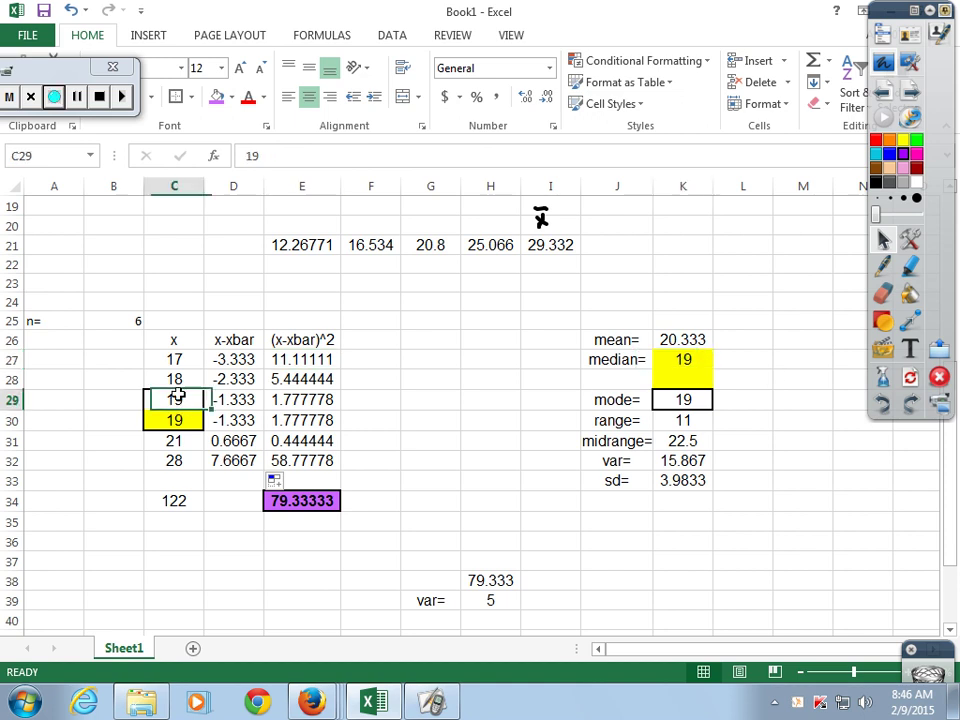
{"action": "left_click_drag", "start_coordinate": [177, 397], "coordinate": [184, 424]}
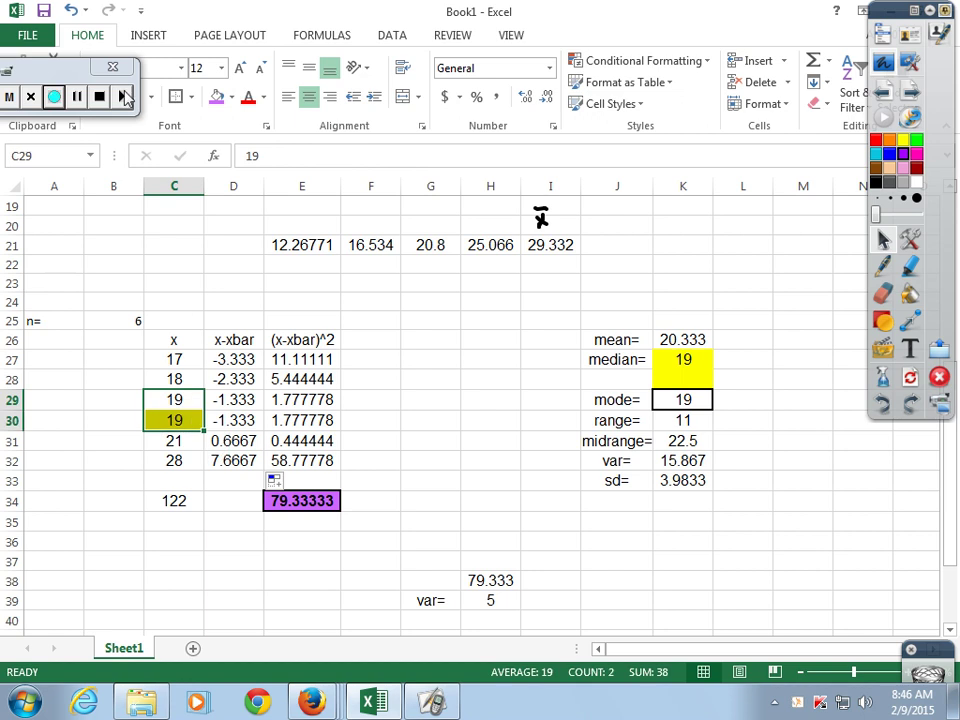
{"action": "left_click_drag", "start_coordinate": [64, 71], "coordinate": [38, 186]}
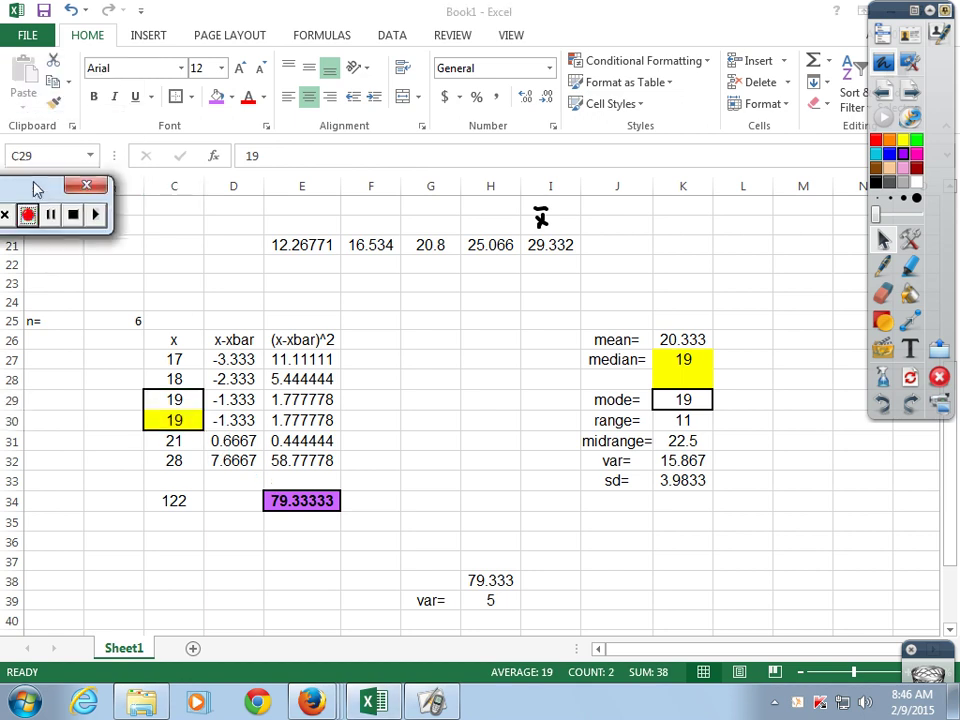
{"action": "left_click", "coordinate": [231, 97]}
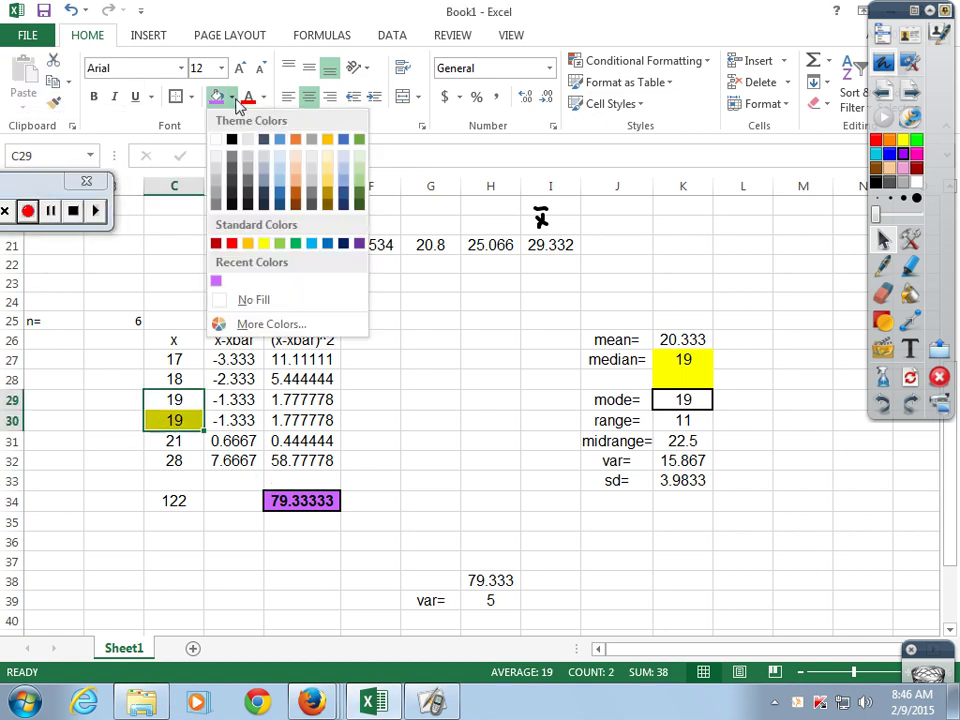
{"action": "left_click", "coordinate": [264, 245]}
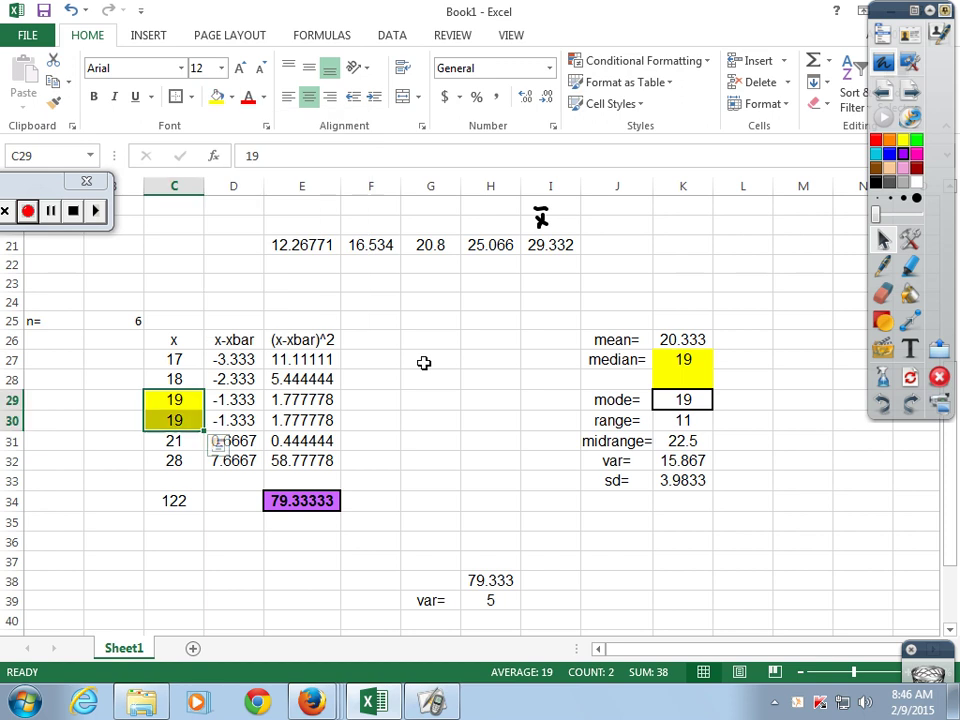
- Enter the median in K27 as the average of the two middle values with =(C29+C30)/2
{"action": "left_click", "coordinate": [677, 363]}
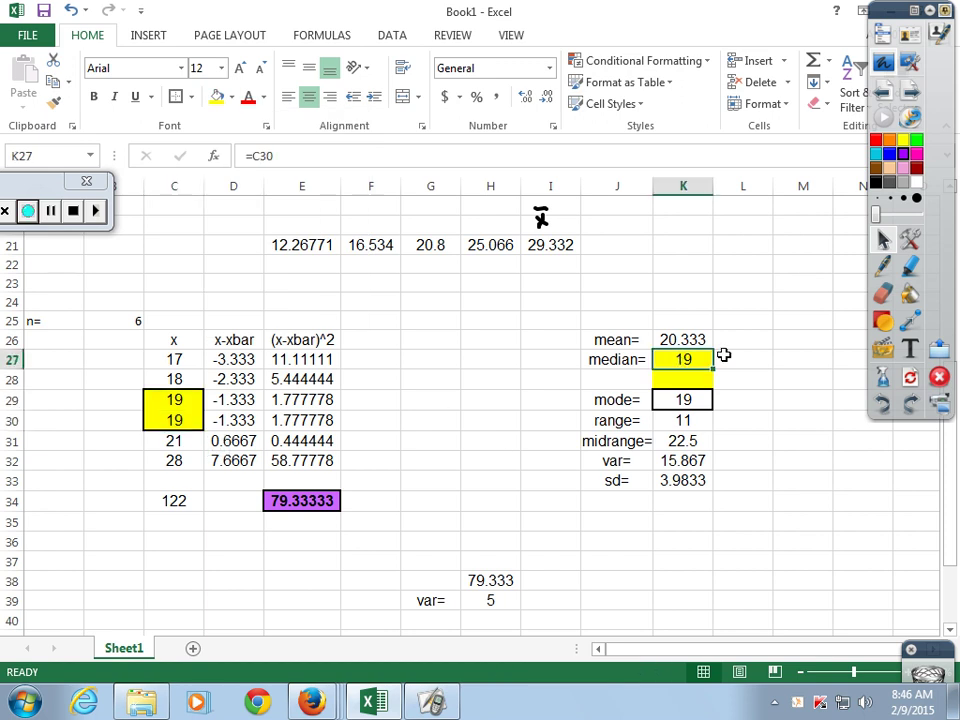
{"action": "type", "text": "=("}
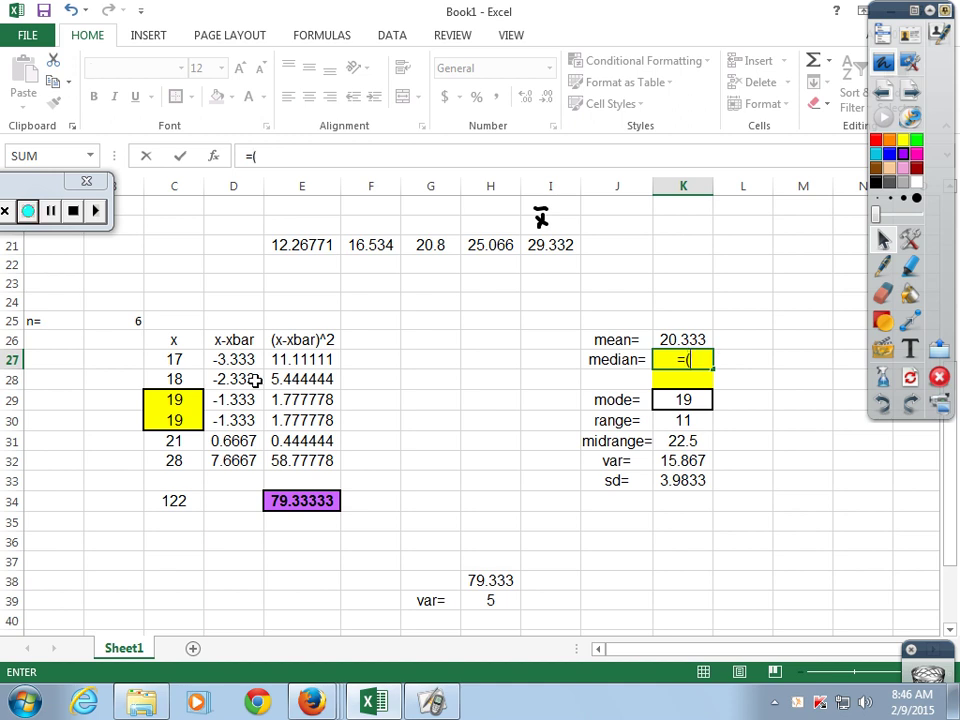
{"action": "left_click", "coordinate": [189, 402]}
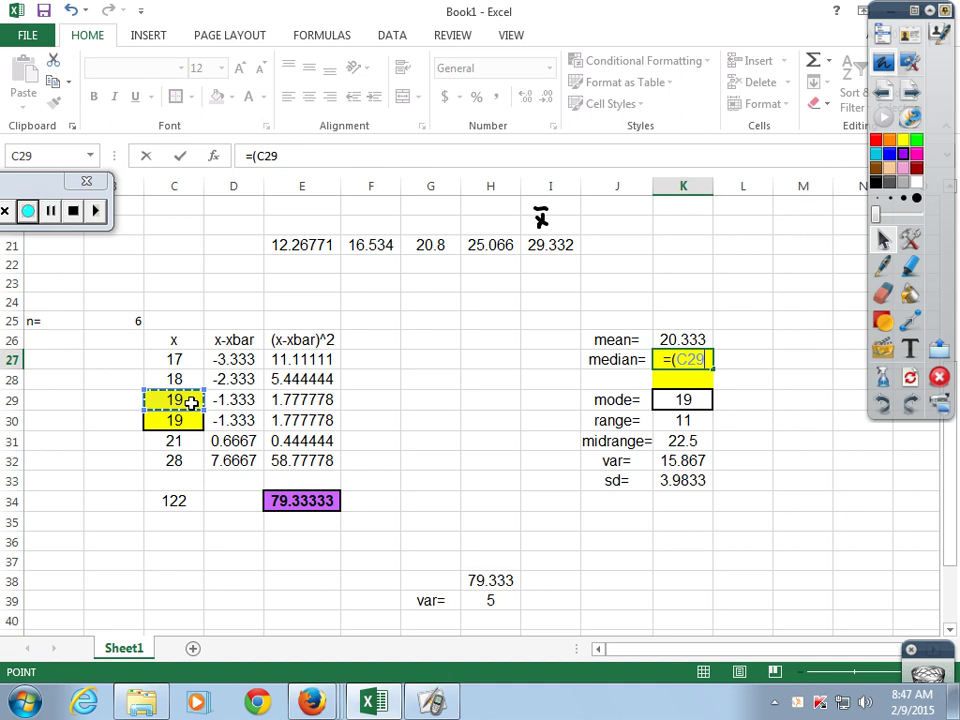
{"action": "type", "text": "+"}
{"action": "left_click", "coordinate": [188, 417]}
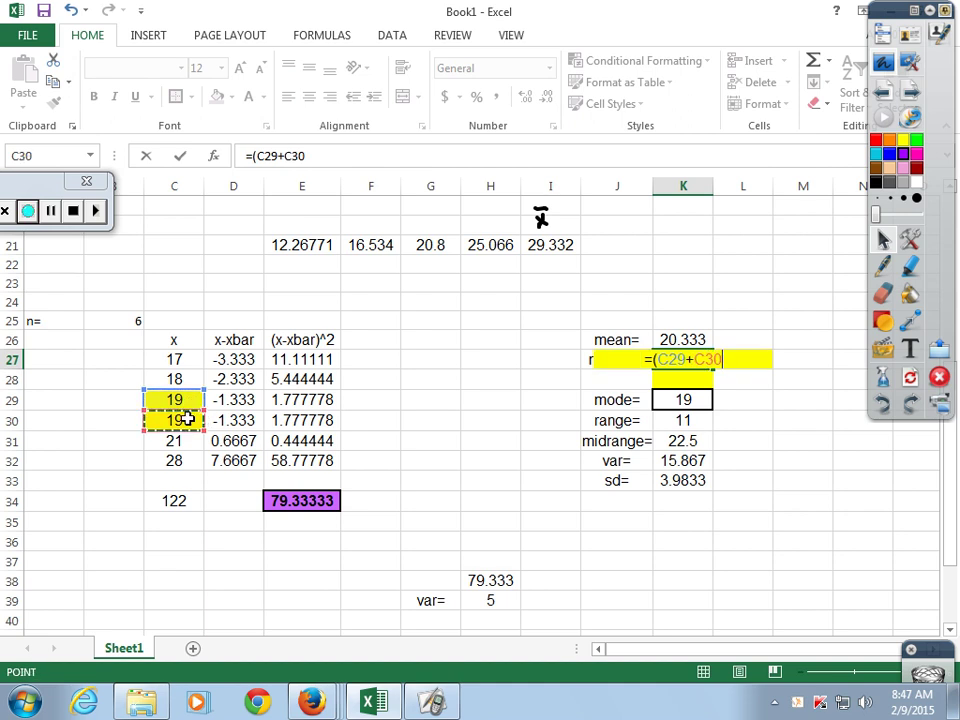
{"action": "type", "text": ")"}
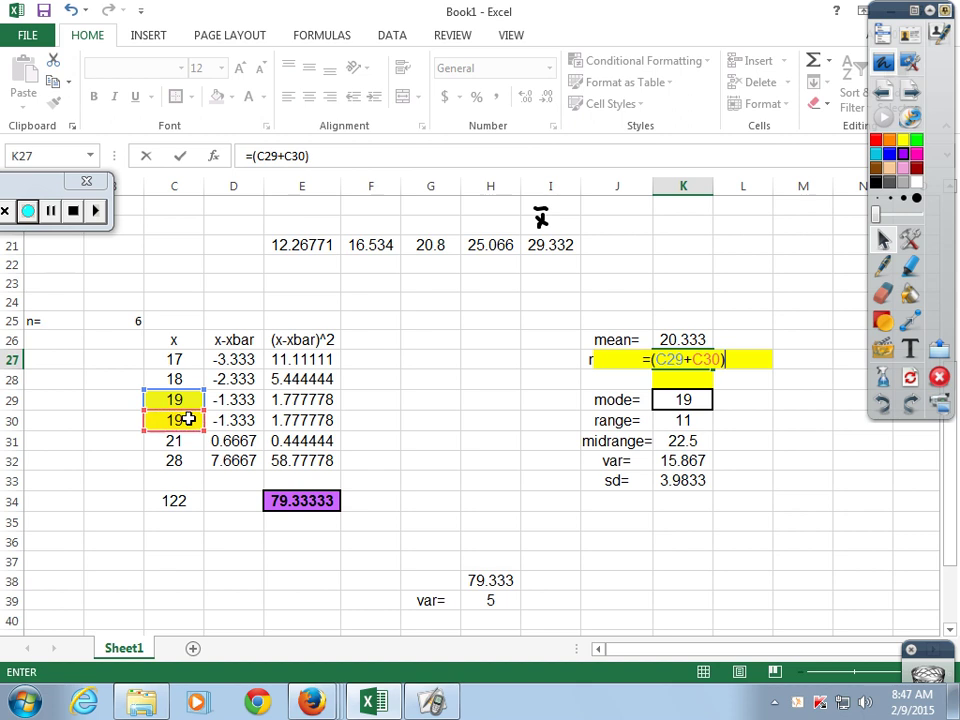
{"action": "type", "text": "/2"}
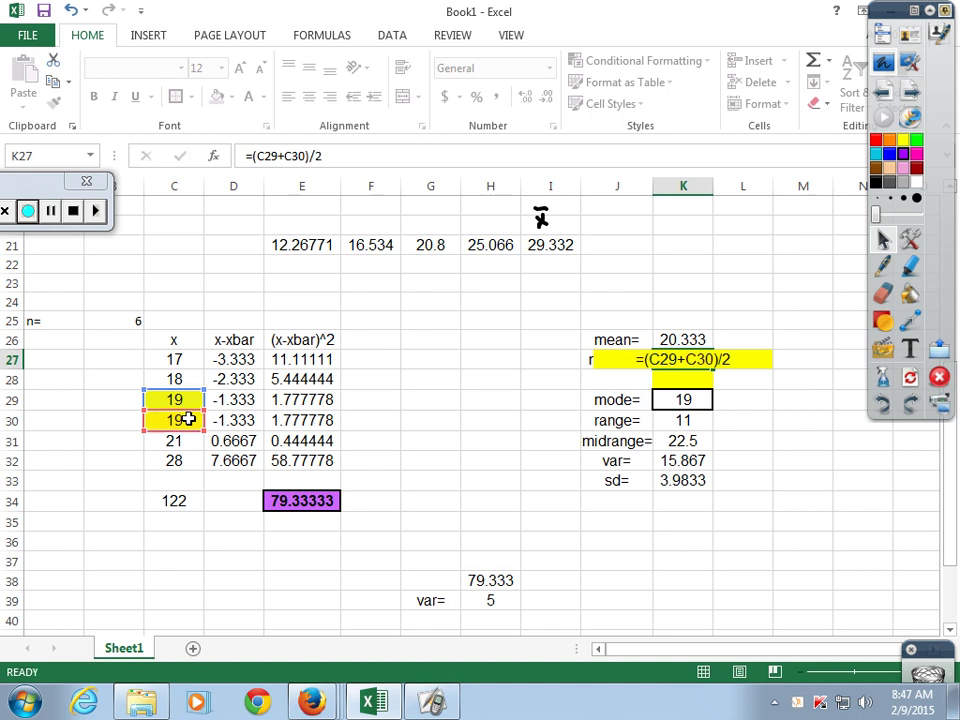
{"action": "key", "text": "Return"}
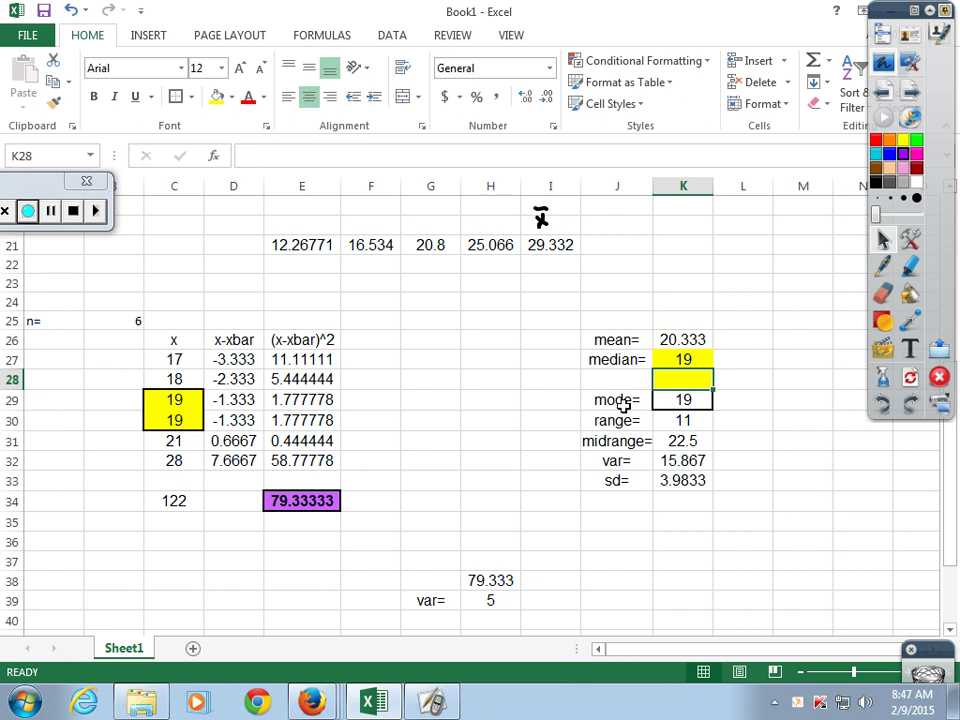
- Move the mode through sd labels and values in J29:K33 up one row, starting at J28
{"action": "left_click_drag", "start_coordinate": [626, 403], "coordinate": [676, 478]}
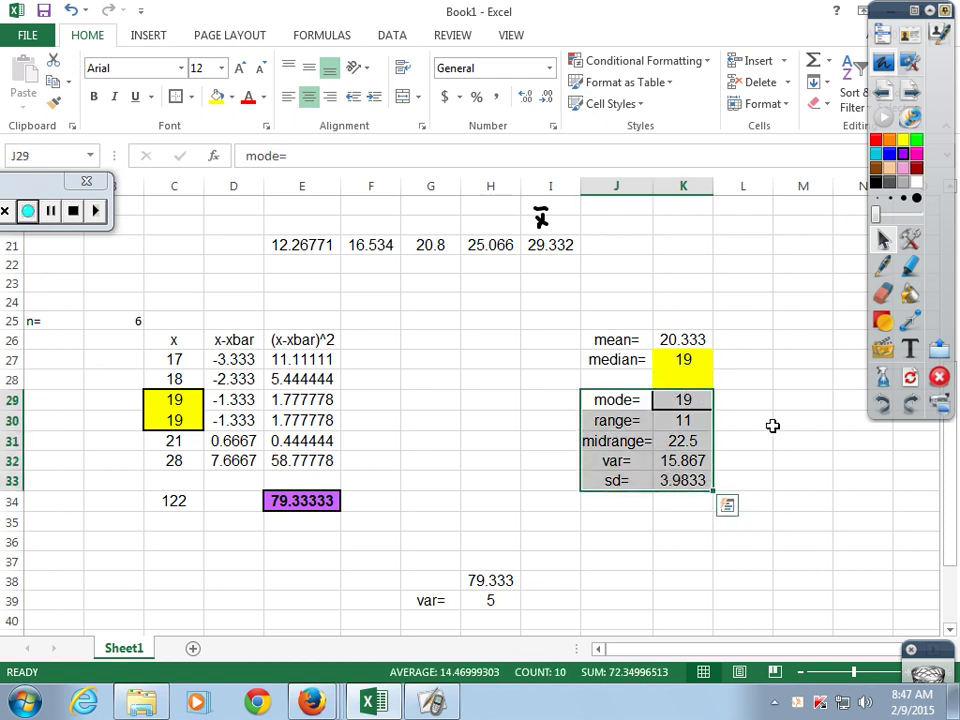
{"action": "key", "text": "ctrl+x"}
{"action": "left_click", "coordinate": [636, 381]}
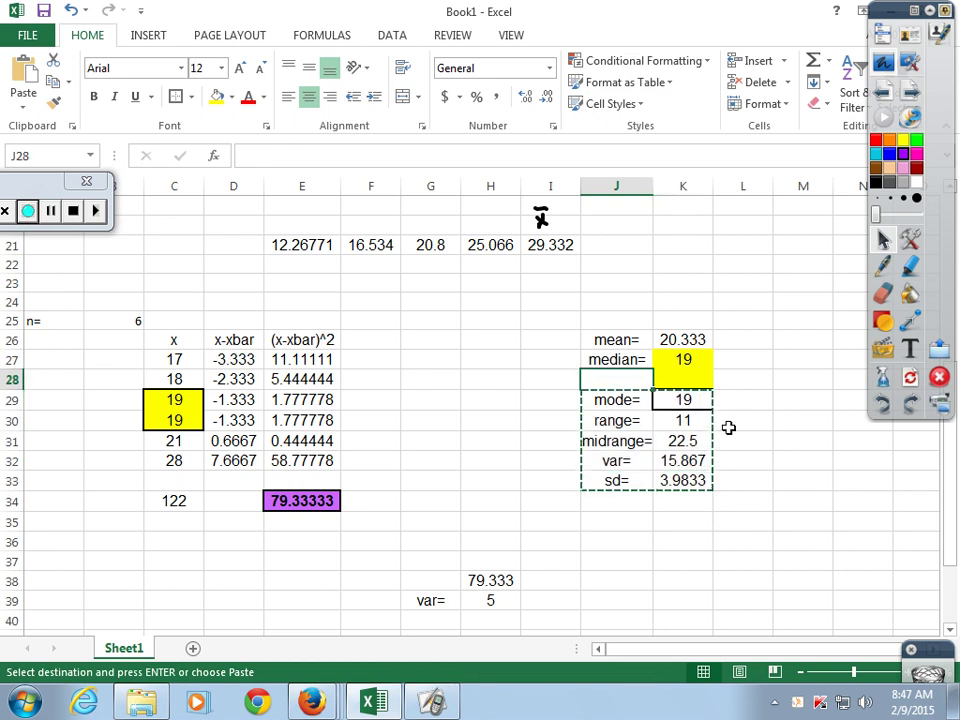
{"action": "key", "text": "ctrl+v"}
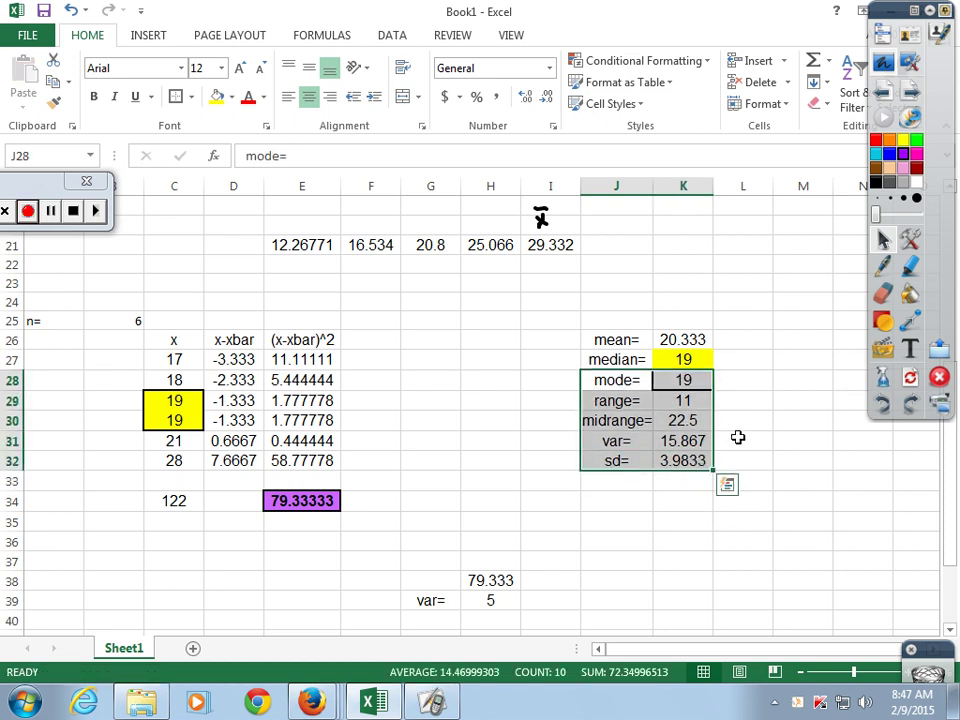
{"action": "left_click", "coordinate": [625, 381]}
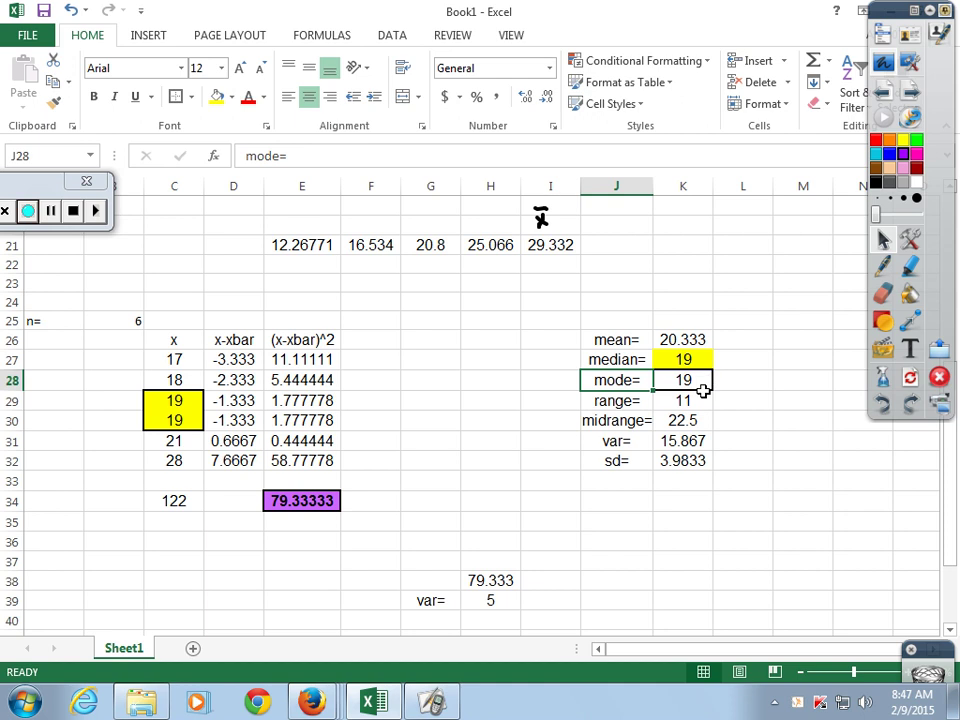
{"action": "left_click_drag", "start_coordinate": [701, 386], "coordinate": [701, 394]}
{"action": "left_click", "coordinate": [697, 381]}
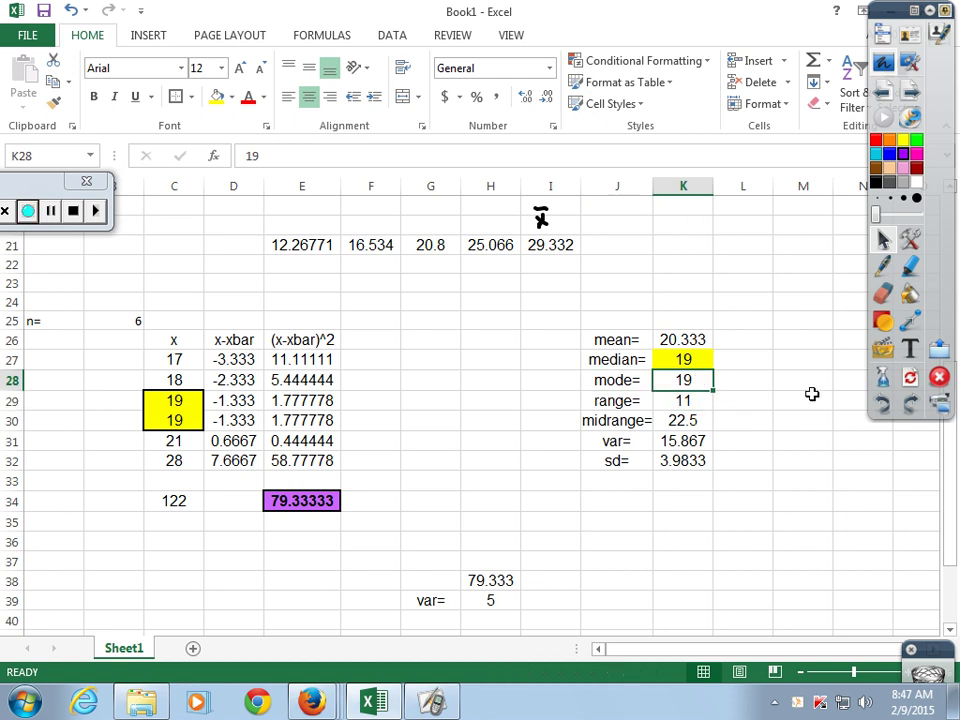
{"action": "left_click", "coordinate": [184, 401]}
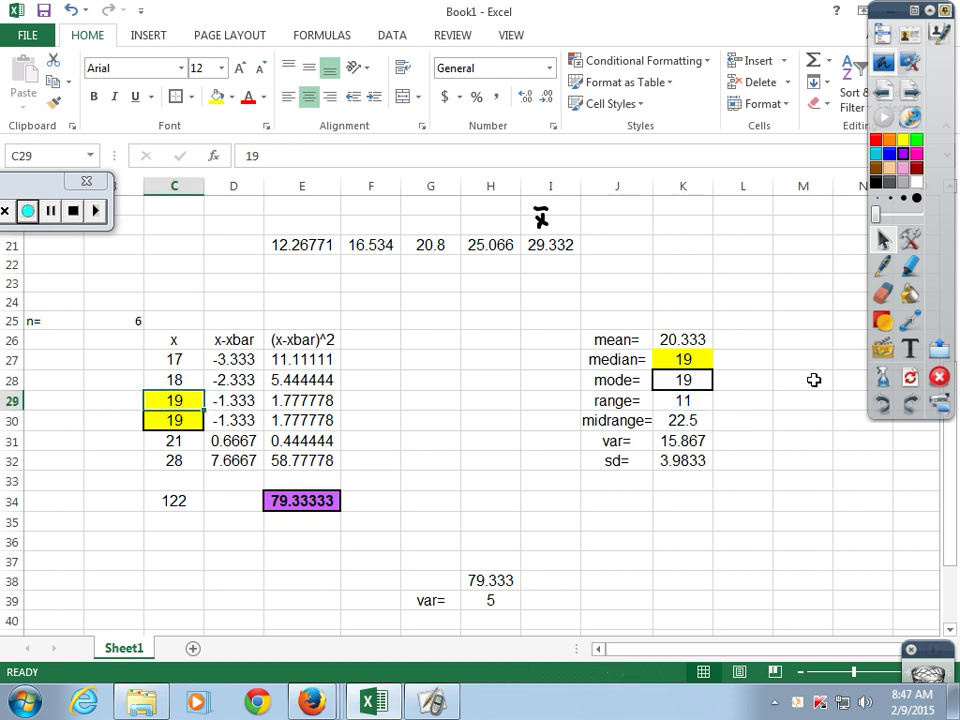
- Re-enter the range formula in K29 as =C32-C27
{"action": "left_click", "coordinate": [675, 399]}
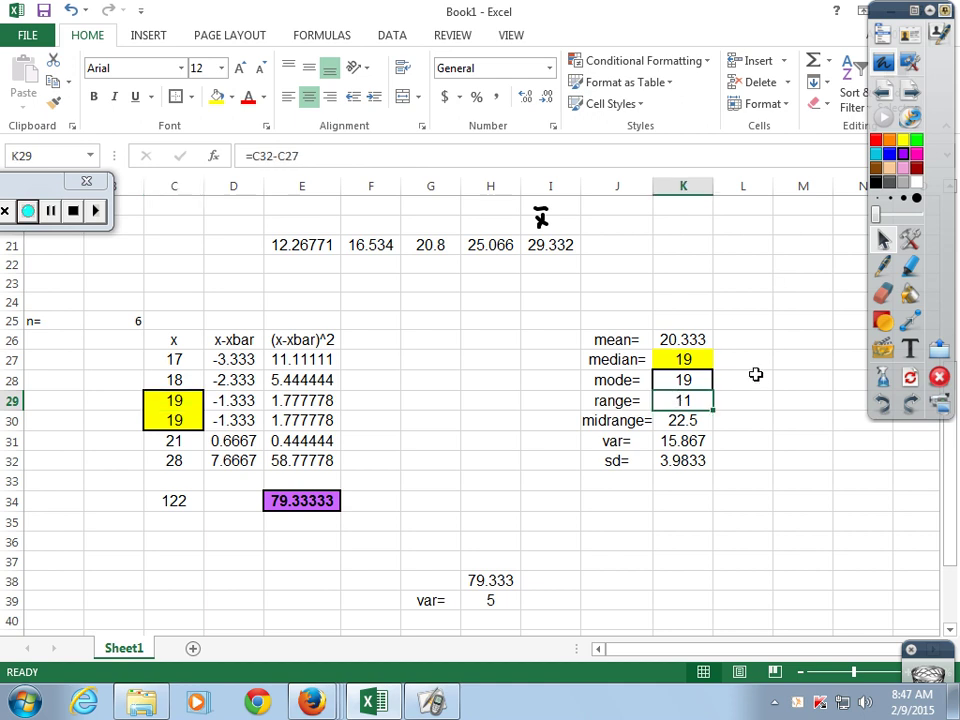
{"action": "type", "text": "="}
{"action": "left_click", "coordinate": [172, 461]}
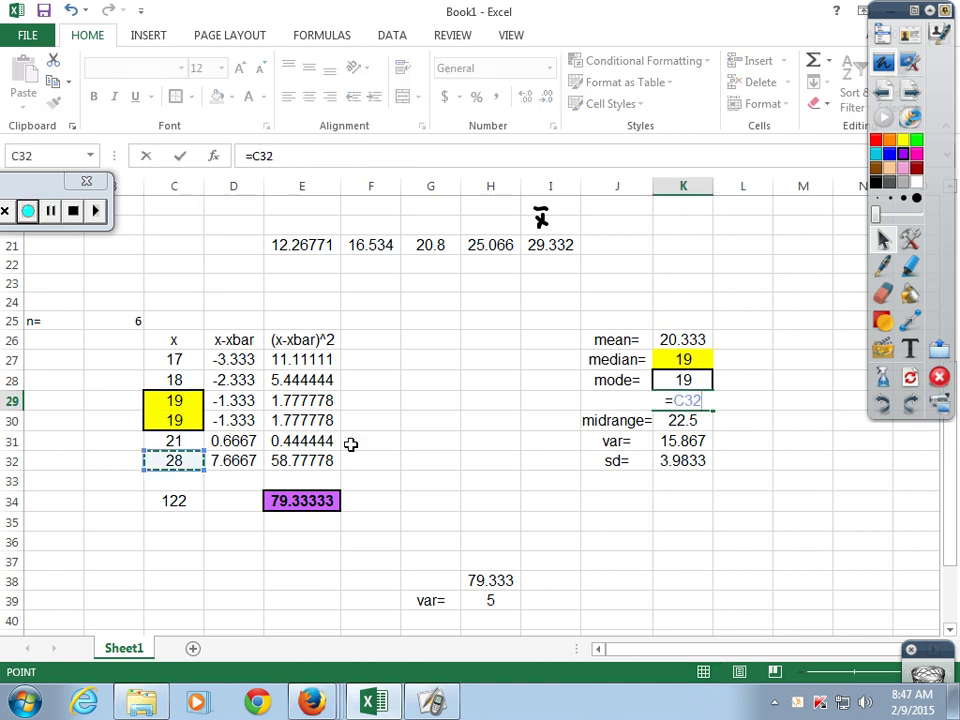
{"action": "type", "text": "-"}
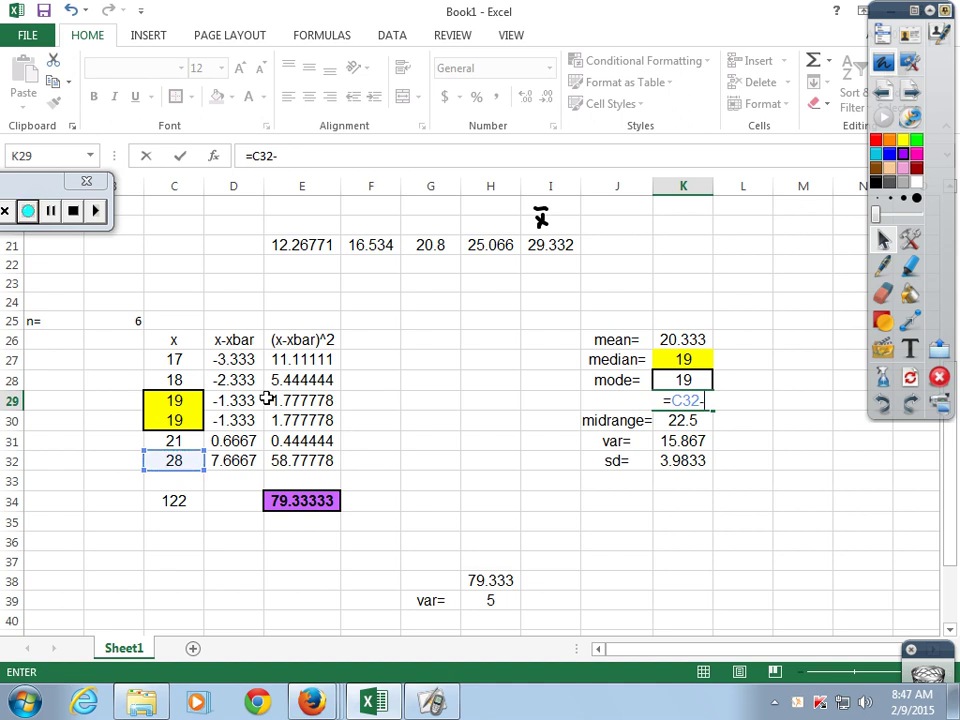
{"action": "left_click", "coordinate": [192, 360]}
{"action": "key", "text": "Return"}
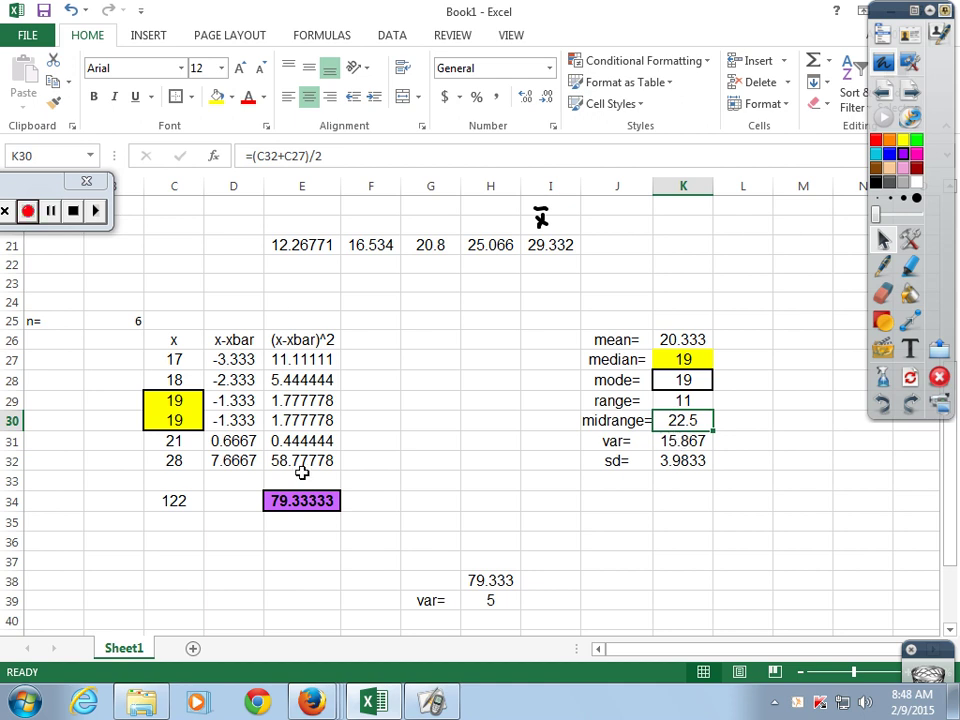
- Examine the variance fraction and interval values in row 46, and compare the summary statistics of the first and second data sets
{"action": "scroll", "coordinate": [588, 445], "scroll_direction": "down", "scroll_amount": 2}
{"action": "scroll", "coordinate": [588, 445], "scroll_direction": "down", "scroll_amount": 1}
{"action": "scroll", "coordinate": [555, 444], "scroll_direction": "up", "scroll_amount": 1}
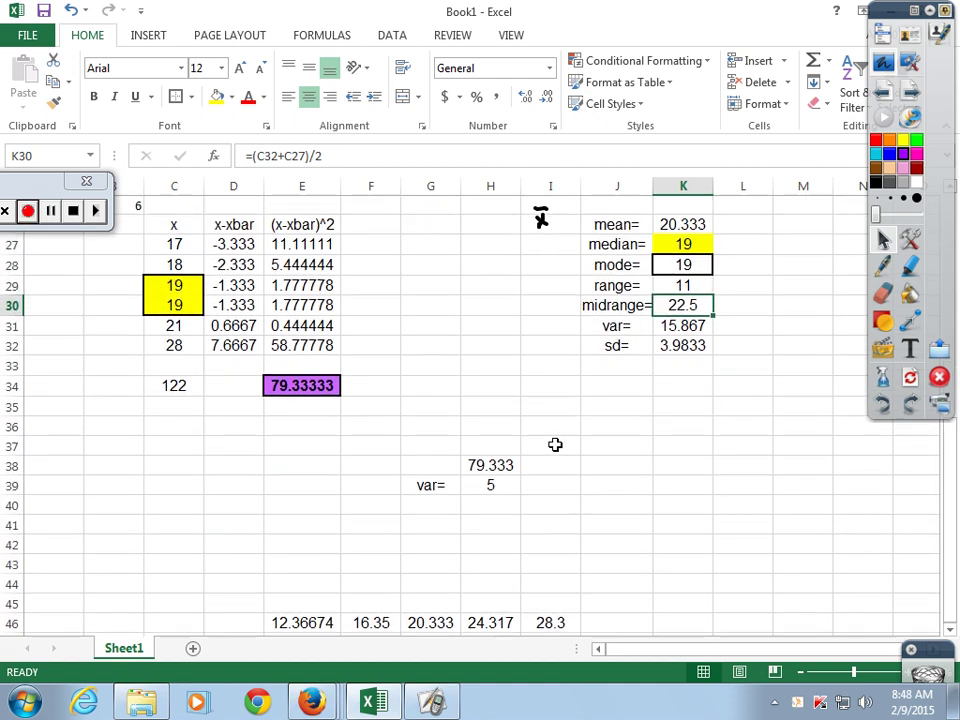
{"action": "scroll", "coordinate": [555, 444], "scroll_direction": "down", "scroll_amount": 1}
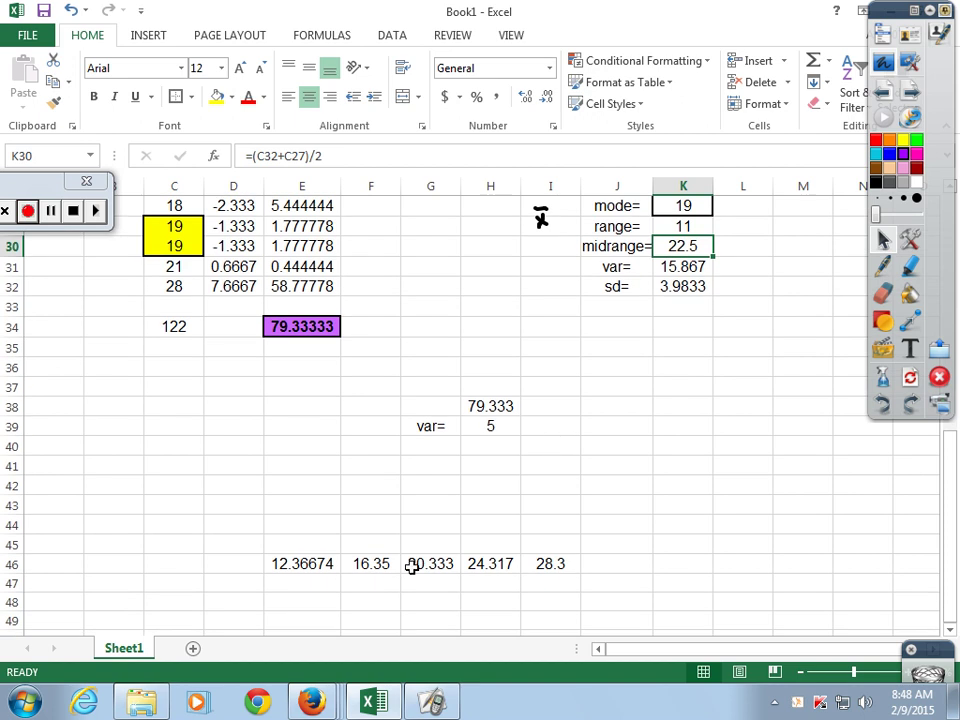
{"action": "scroll", "coordinate": [467, 559], "scroll_direction": "up", "scroll_amount": 1}
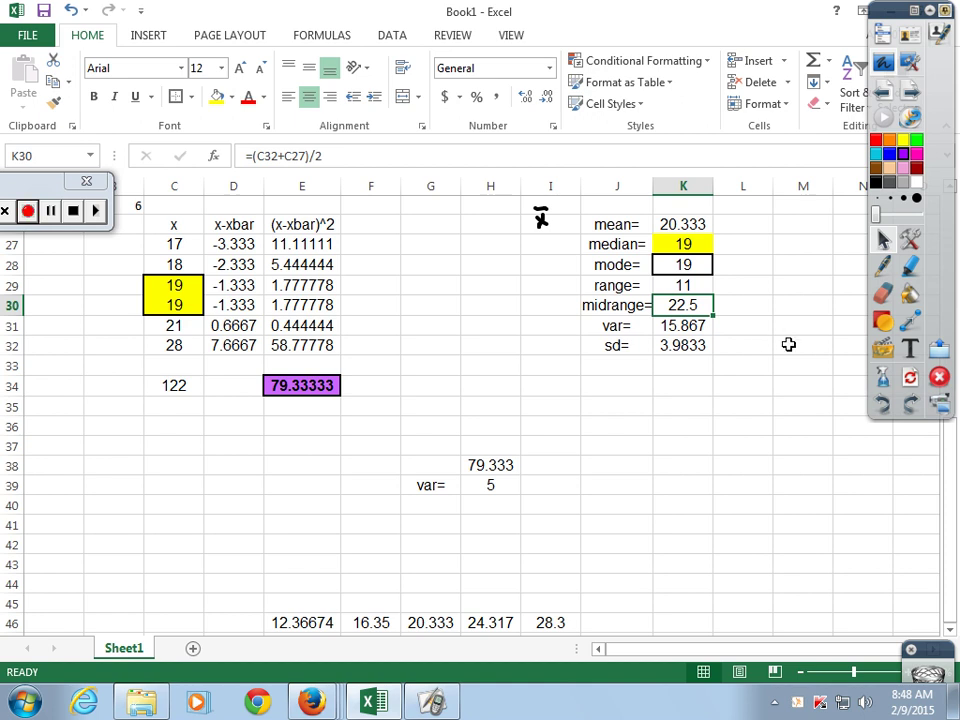
{"action": "scroll", "coordinate": [787, 343], "scroll_direction": "up", "scroll_amount": 6}
{"action": "scroll", "coordinate": [787, 344], "scroll_direction": "up", "scroll_amount": 1}
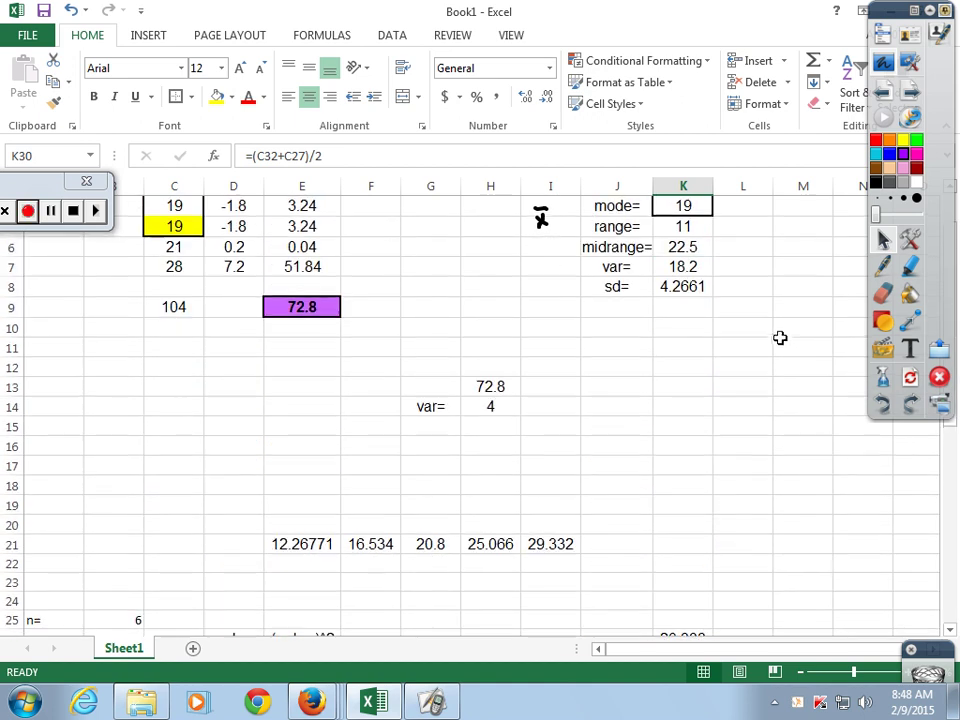
{"action": "scroll", "coordinate": [779, 338], "scroll_direction": "down", "scroll_amount": 1}
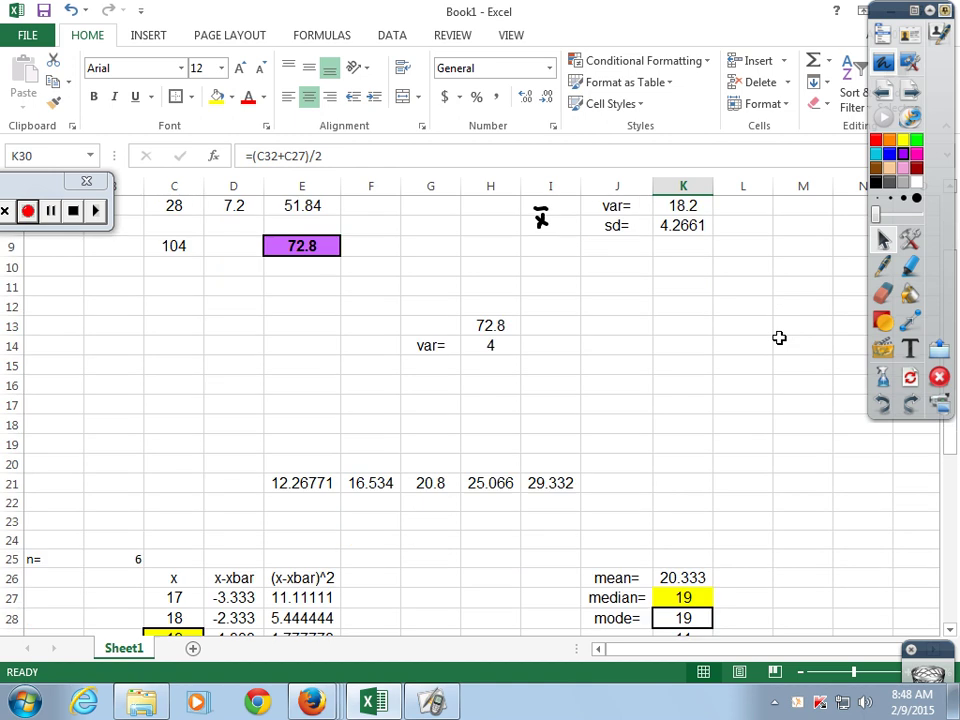
{"action": "scroll", "coordinate": [779, 338], "scroll_direction": "down", "scroll_amount": 2}
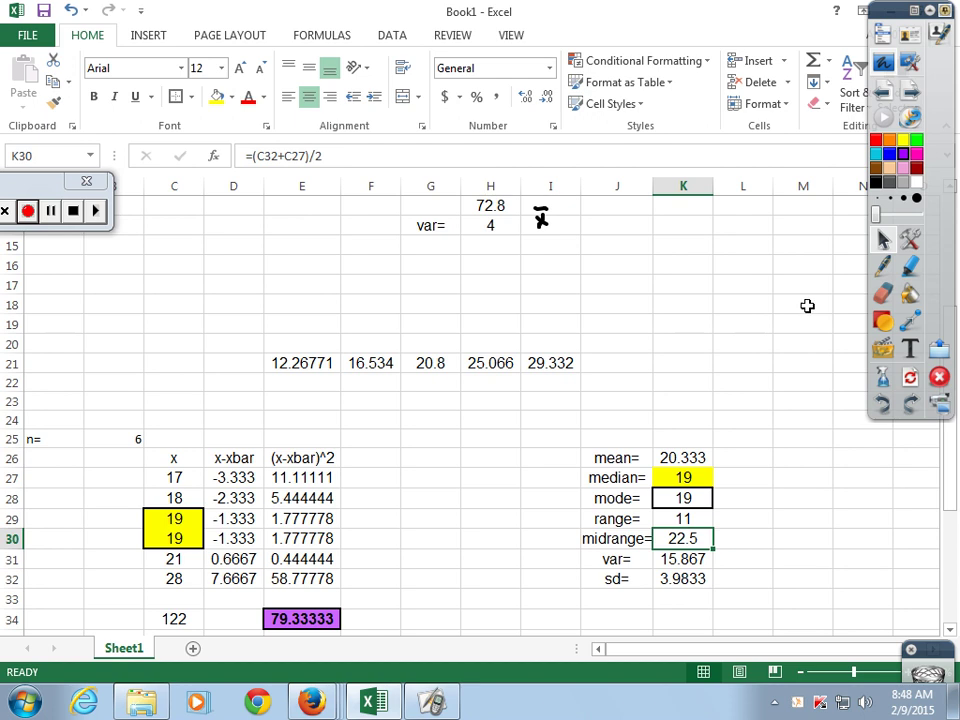
{"action": "scroll", "coordinate": [806, 310], "scroll_direction": "up", "scroll_amount": 1}
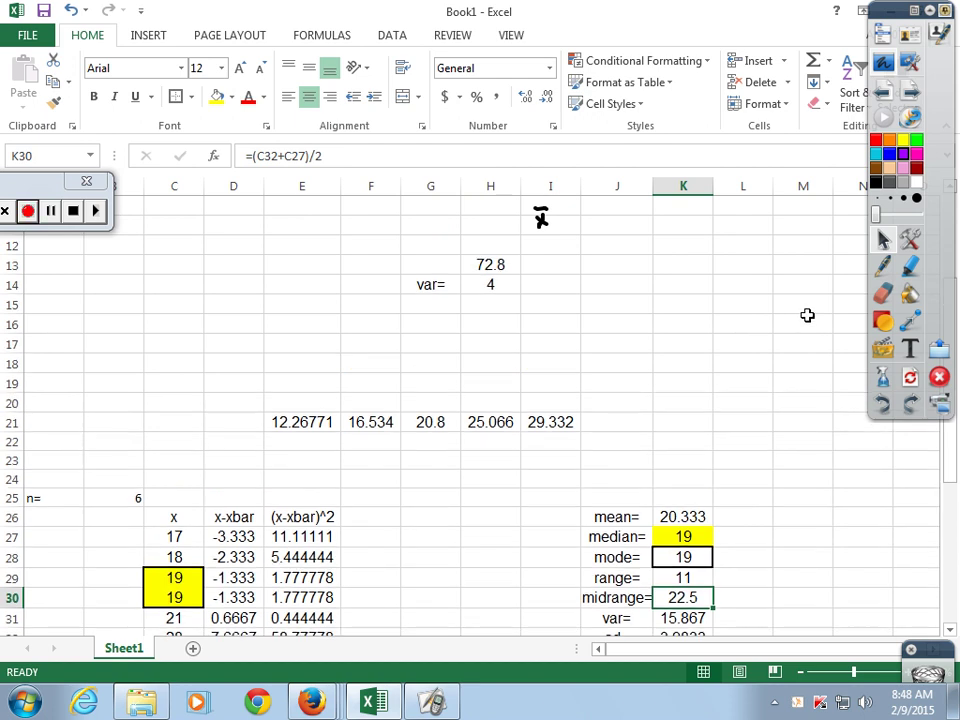
{"action": "scroll", "coordinate": [807, 310], "scroll_direction": "down", "scroll_amount": 2}
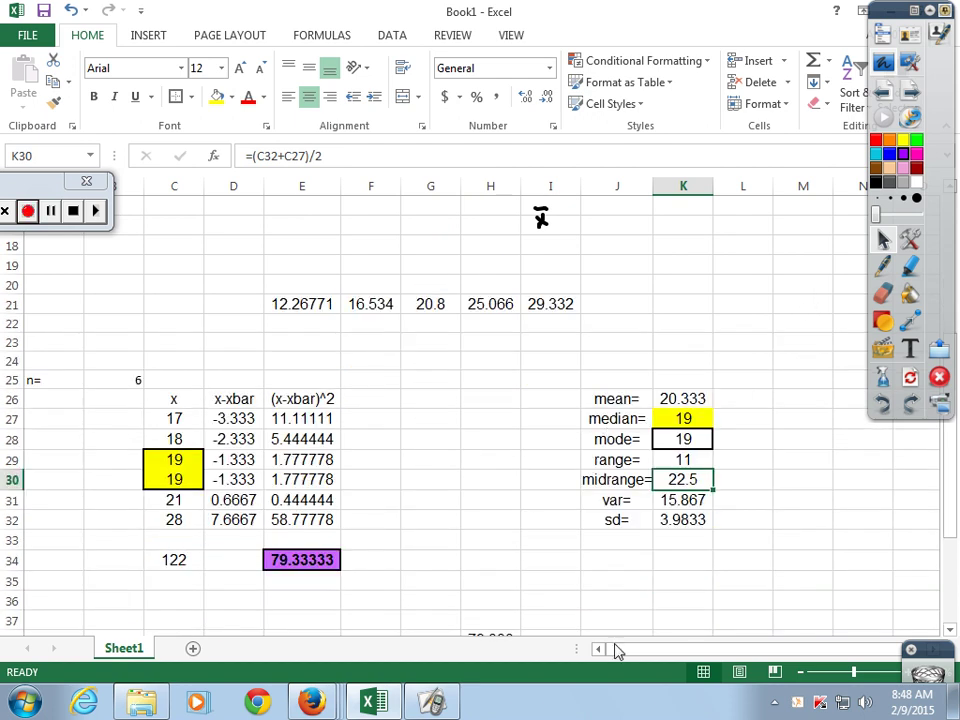
{"action": "mouse_move", "coordinate": [955, 700]}
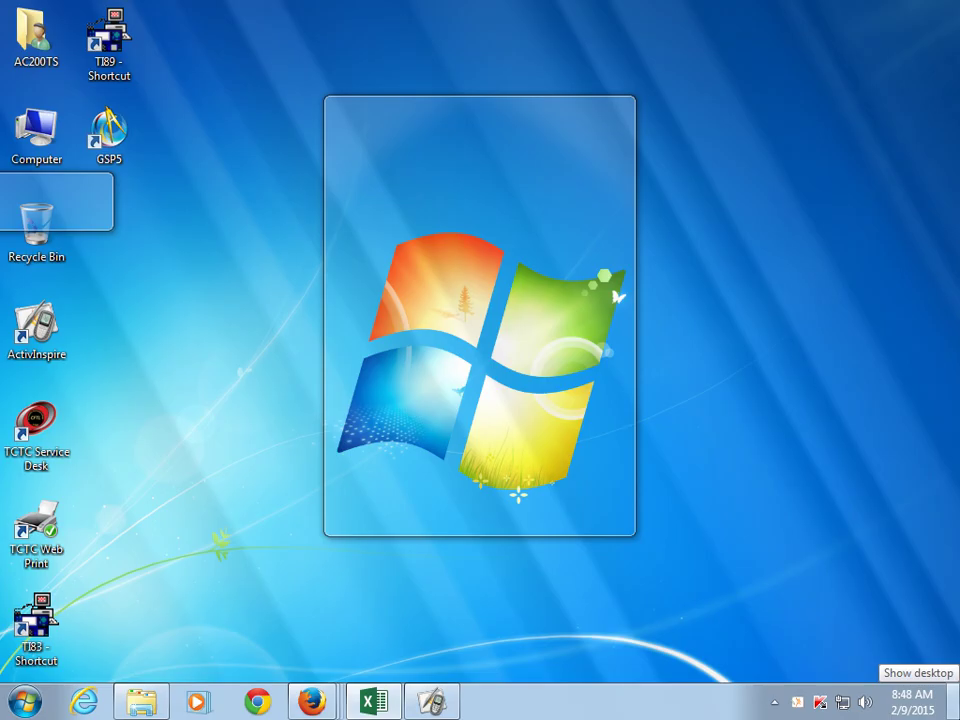
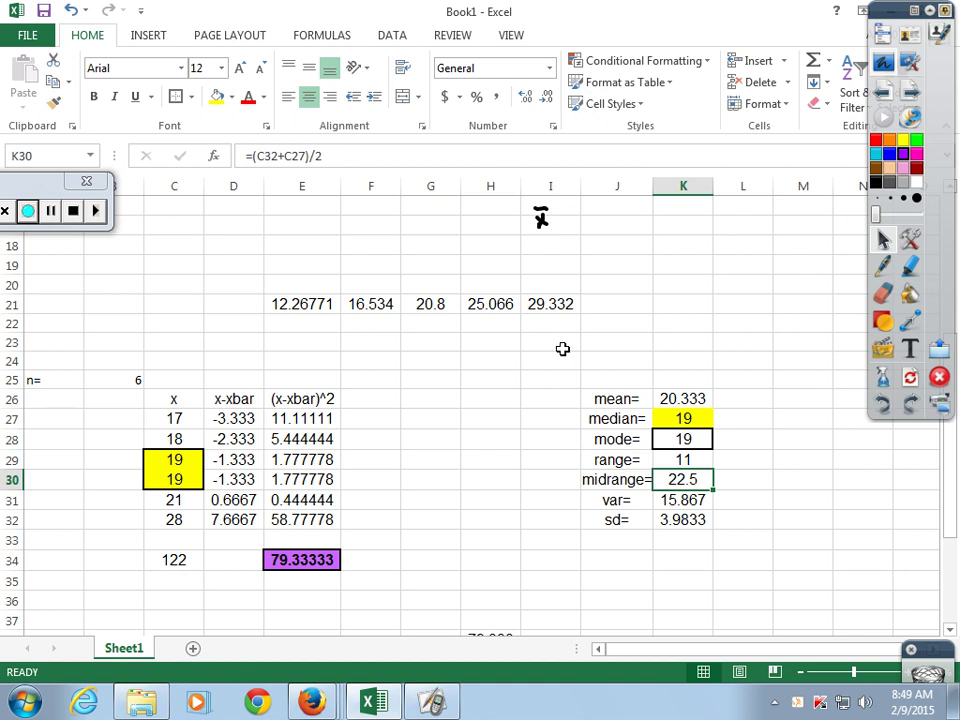
{"action": "scroll", "coordinate": [600, 395], "scroll_direction": "down", "scroll_amount": 1}
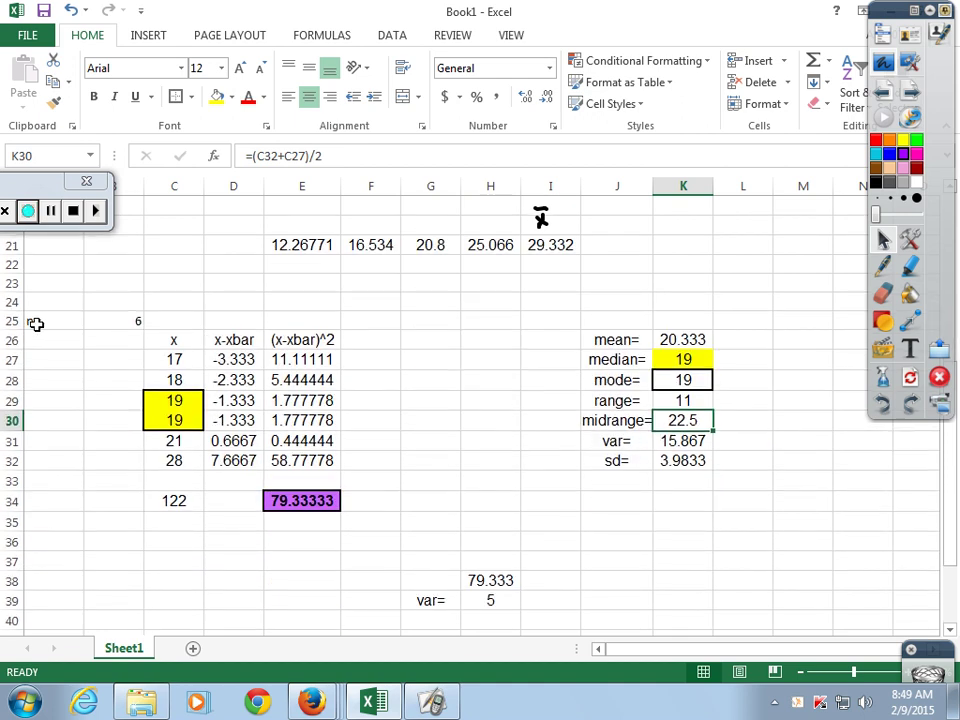
{"action": "left_click_drag", "start_coordinate": [36, 324], "coordinate": [659, 594]}
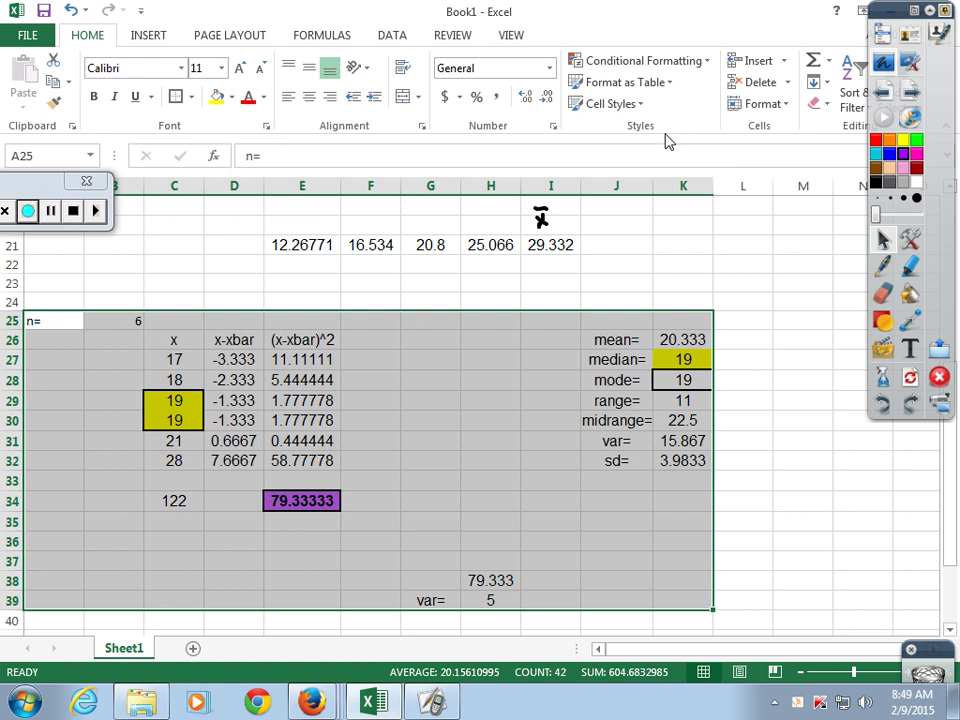
{"action": "key", "text": "ctrl+c"}
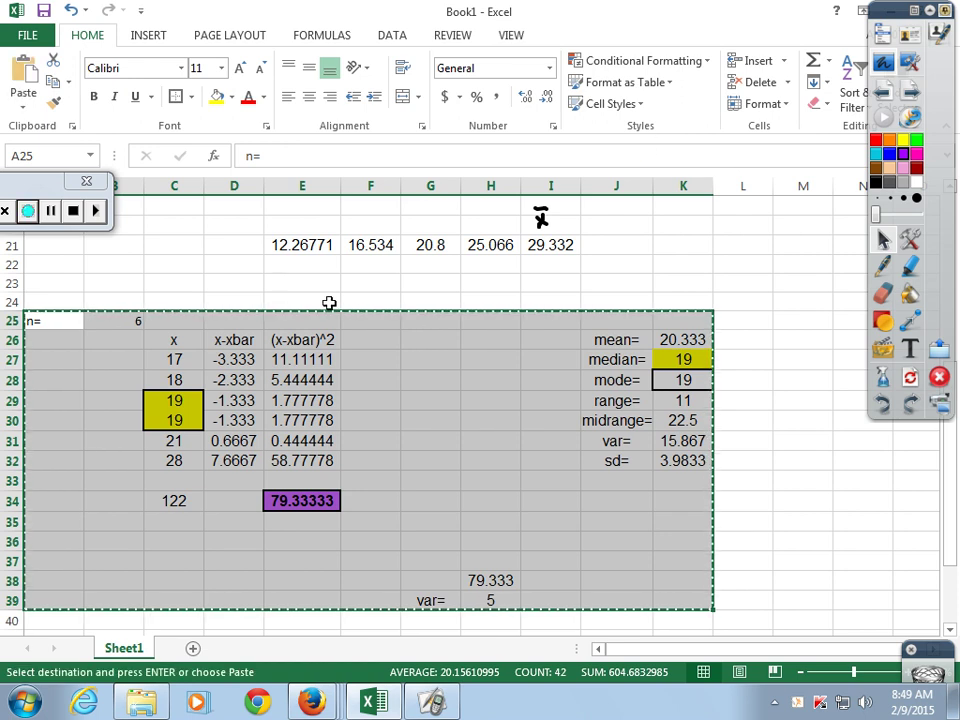
{"action": "scroll", "coordinate": [330, 302], "scroll_direction": "down", "scroll_amount": 3}
{"action": "scroll", "coordinate": [330, 302], "scroll_direction": "down", "scroll_amount": 1}
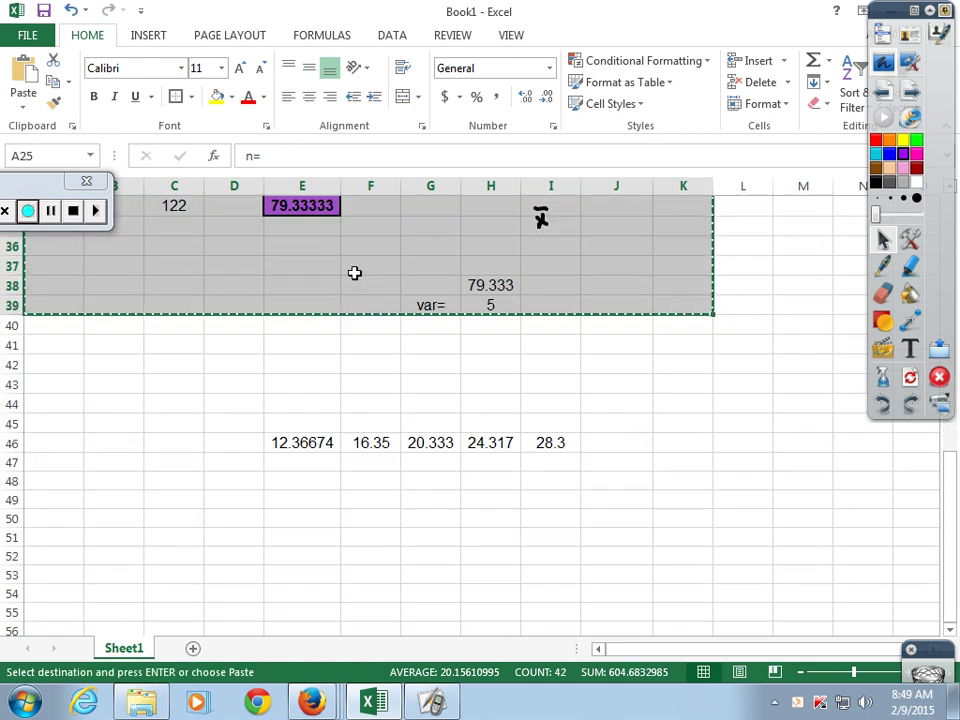
{"action": "key", "text": "ctrl+v"}
{"action": "scroll", "coordinate": [650, 365], "scroll_direction": "up", "scroll_amount": 3}
{"action": "scroll", "coordinate": [620, 360], "scroll_direction": "up", "scroll_amount": 2}
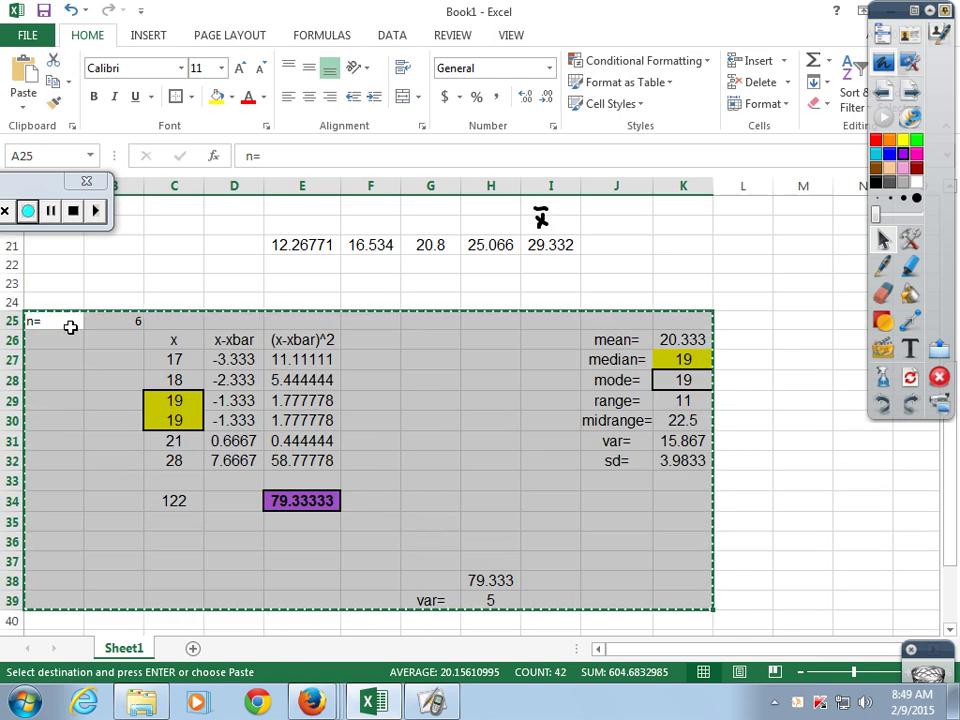
- Copy the whole second data set block A25:K46 and paste it starting at A50
{"action": "left_click_drag", "start_coordinate": [60, 324], "coordinate": [690, 567]}
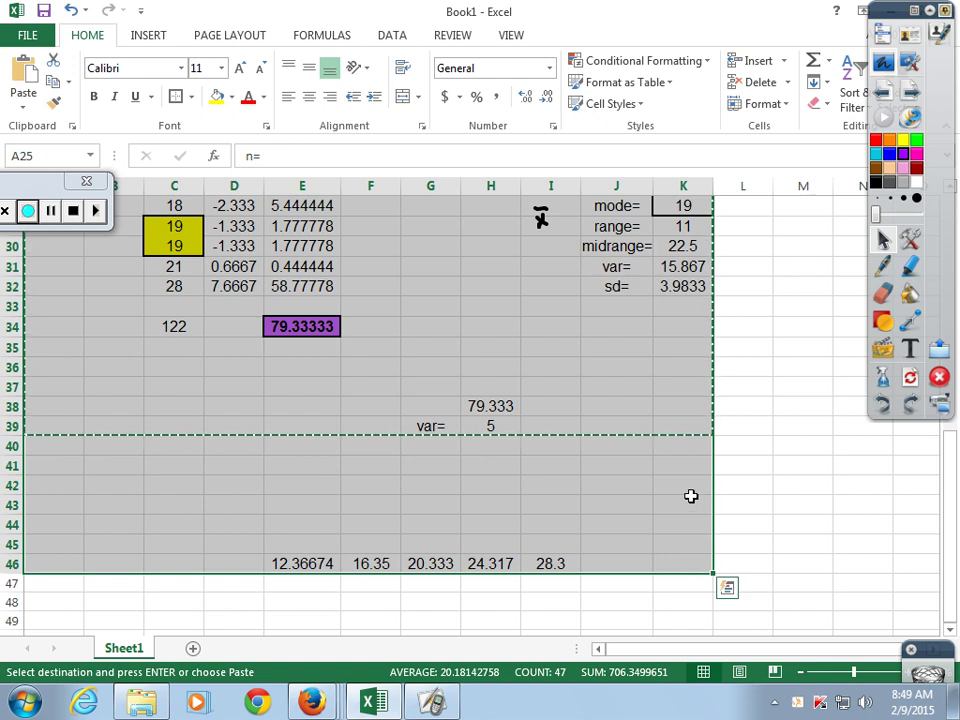
{"action": "key", "text": "ctrl+c"}
{"action": "scroll", "coordinate": [464, 452], "scroll_direction": "down", "scroll_amount": 4}
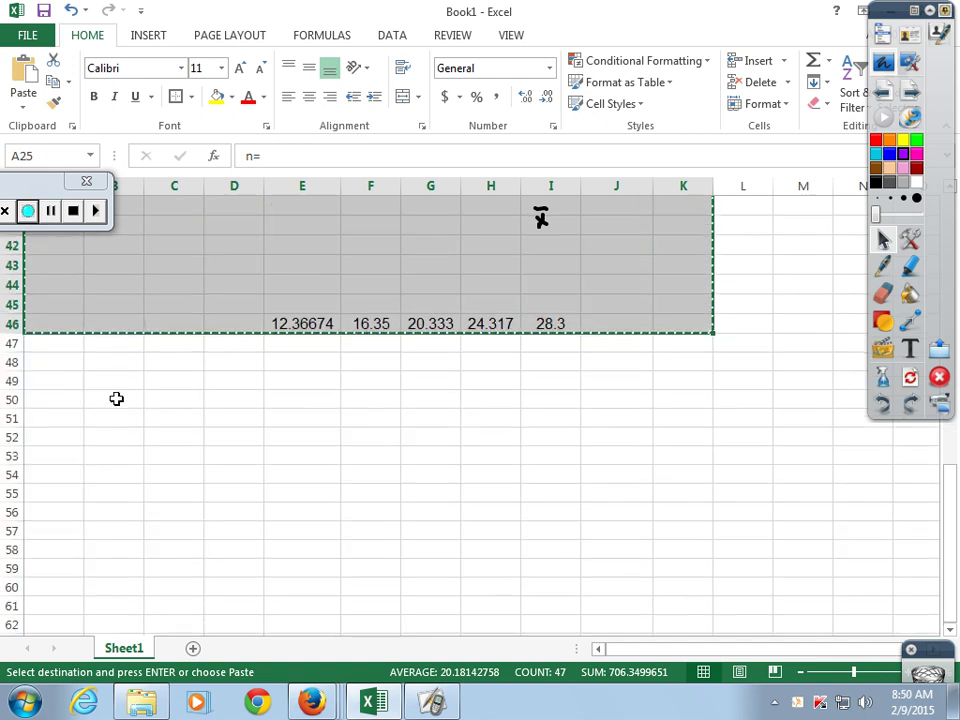
{"action": "left_click", "coordinate": [54, 402]}
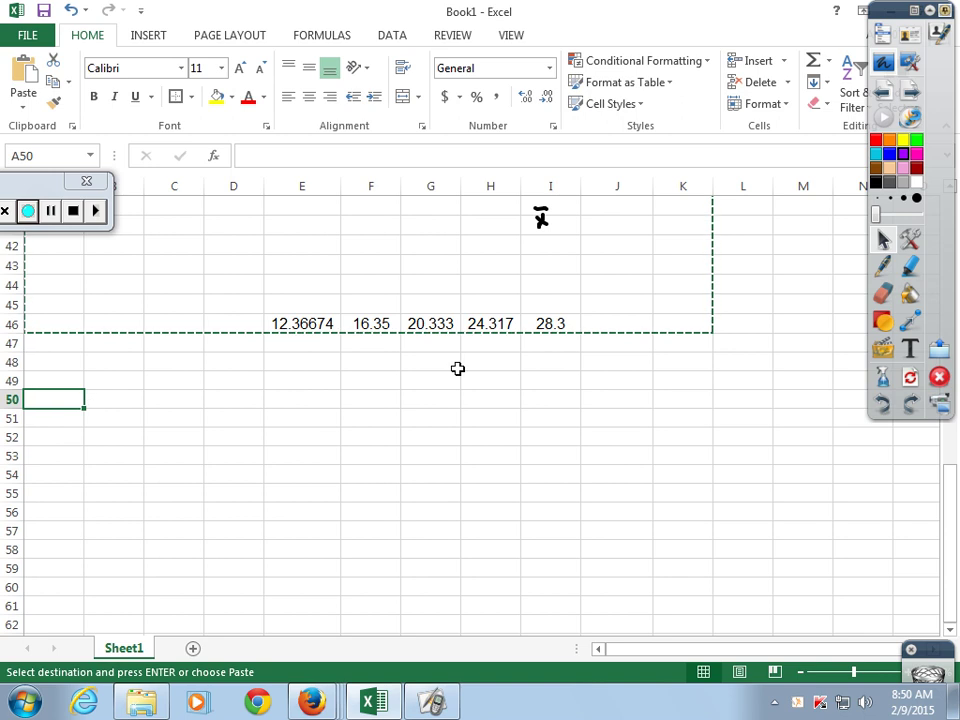
{"action": "key", "text": "ctrl+v"}
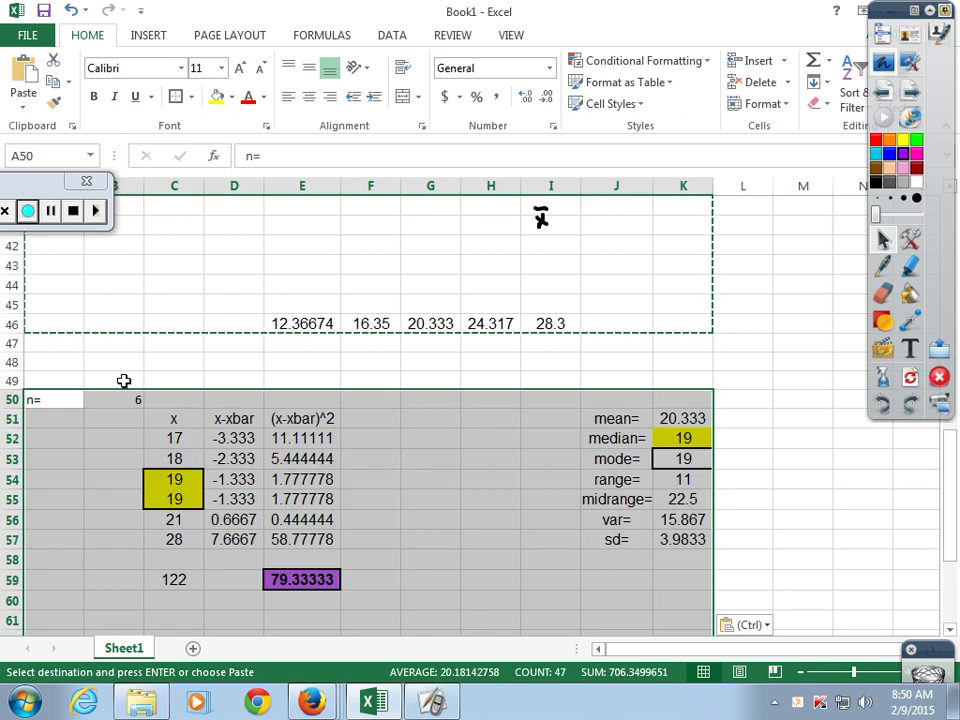
- Set the sample size n in B50 to 7 for the copied data set
{"action": "left_click", "coordinate": [138, 398]}
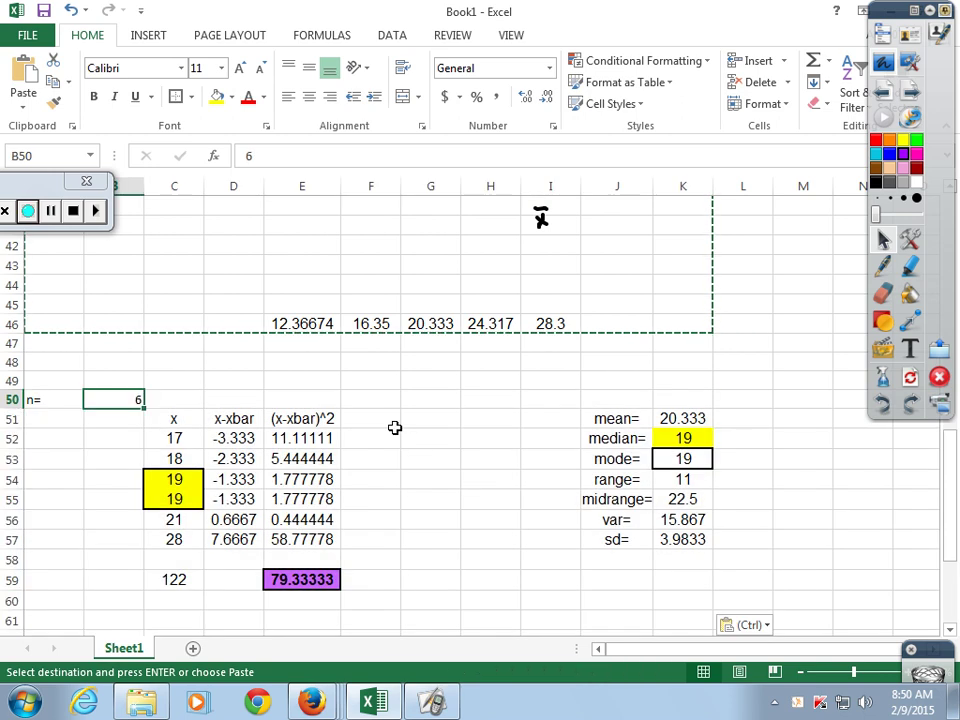
{"action": "type", "text": "t"}
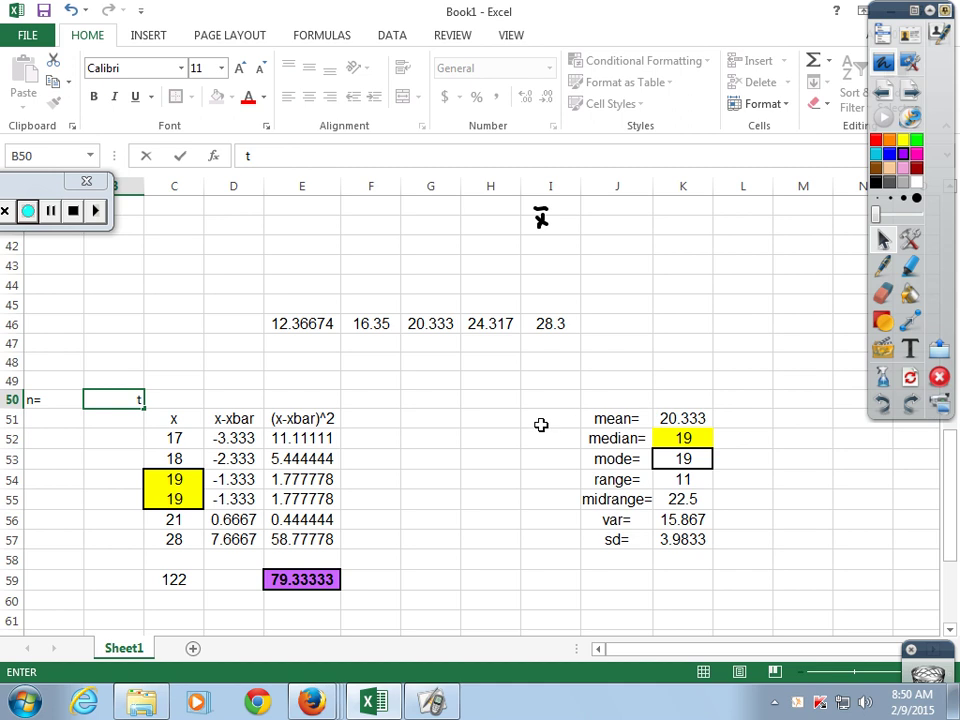
{"action": "key", "text": "BackSpace"}
{"action": "type", "text": "7"}
{"action": "key", "text": "Return"}
{"action": "key", "text": "Return"}
{"action": "key", "text": "Return"}
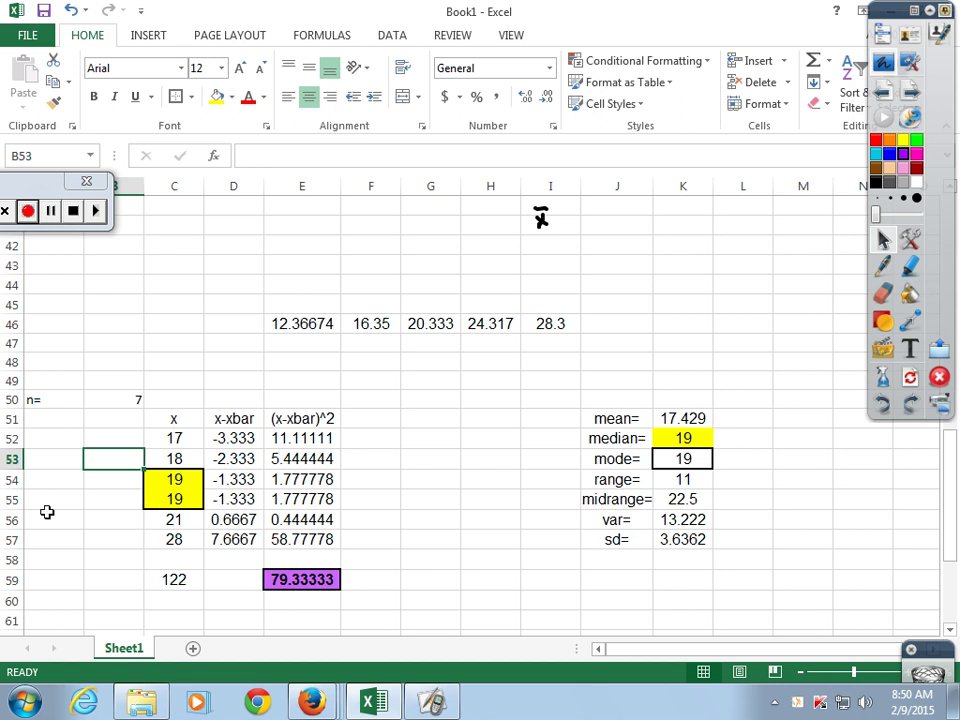
- Insert a new row above the value 21 in row 56 and enter 20 as its x value in C56
{"action": "left_click", "coordinate": [8, 519]}
{"action": "right_click", "coordinate": [8, 519]}
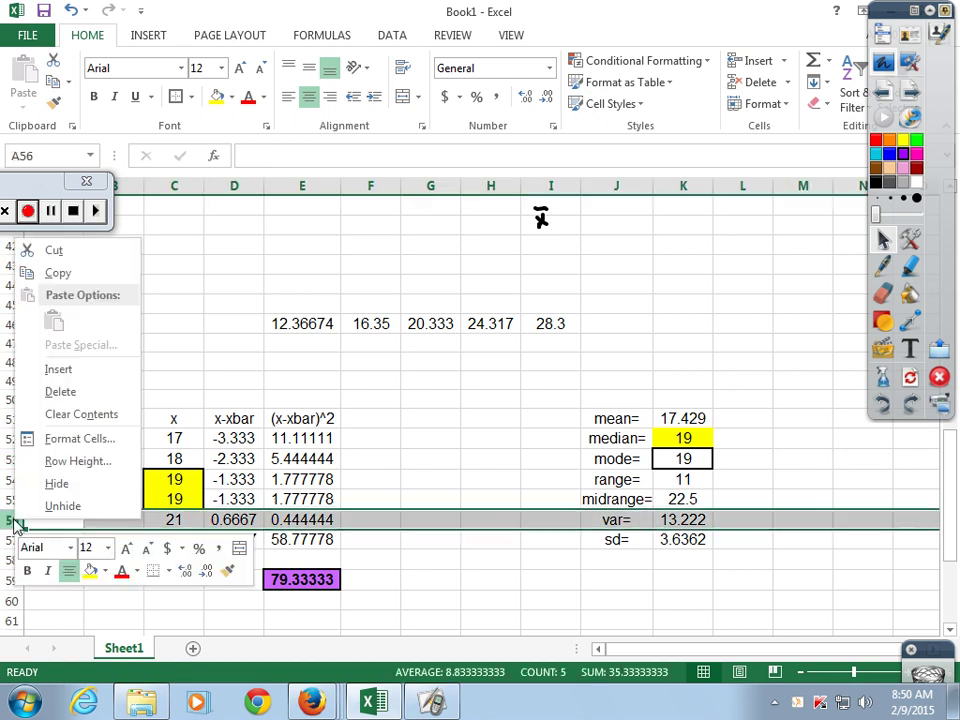
{"action": "left_click", "coordinate": [57, 370]}
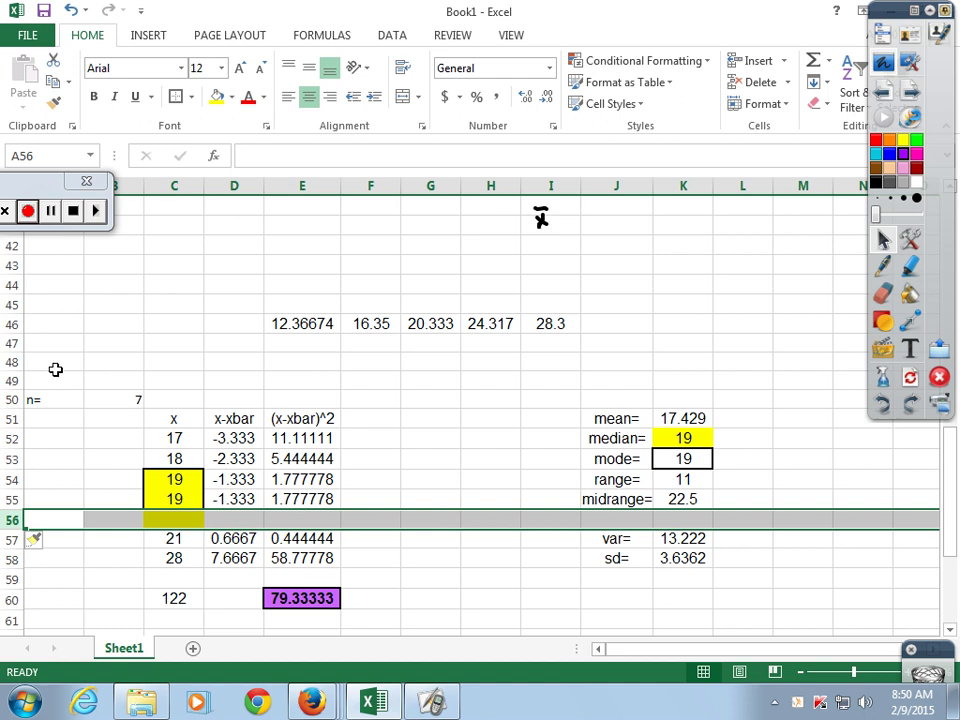
{"action": "left_click", "coordinate": [178, 520]}
{"action": "type", "text": "20"}
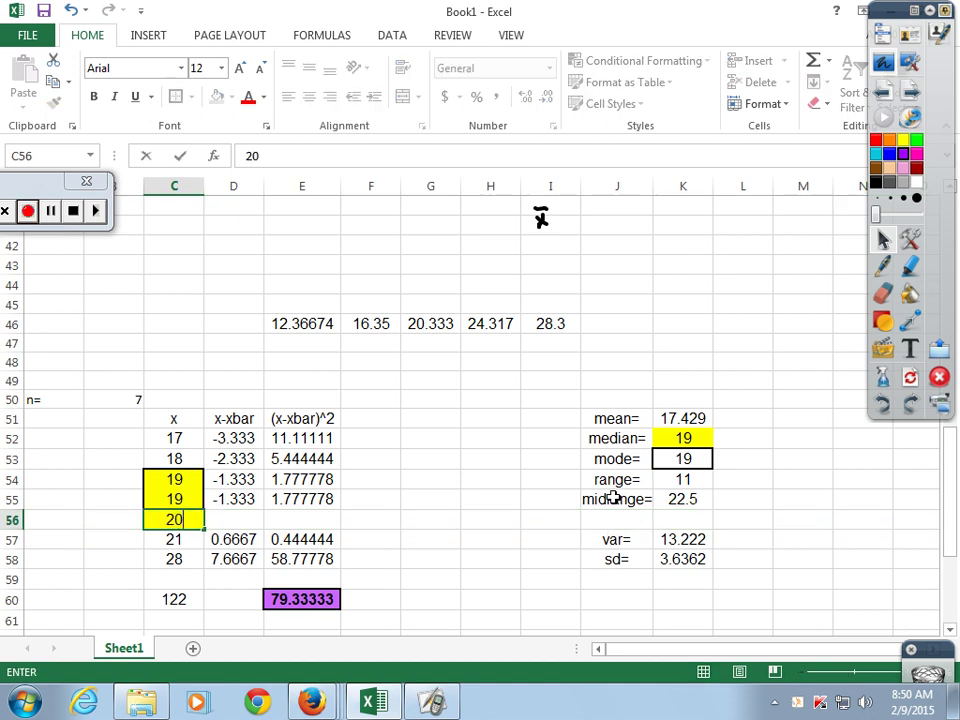
{"action": "key", "text": "Tab"}
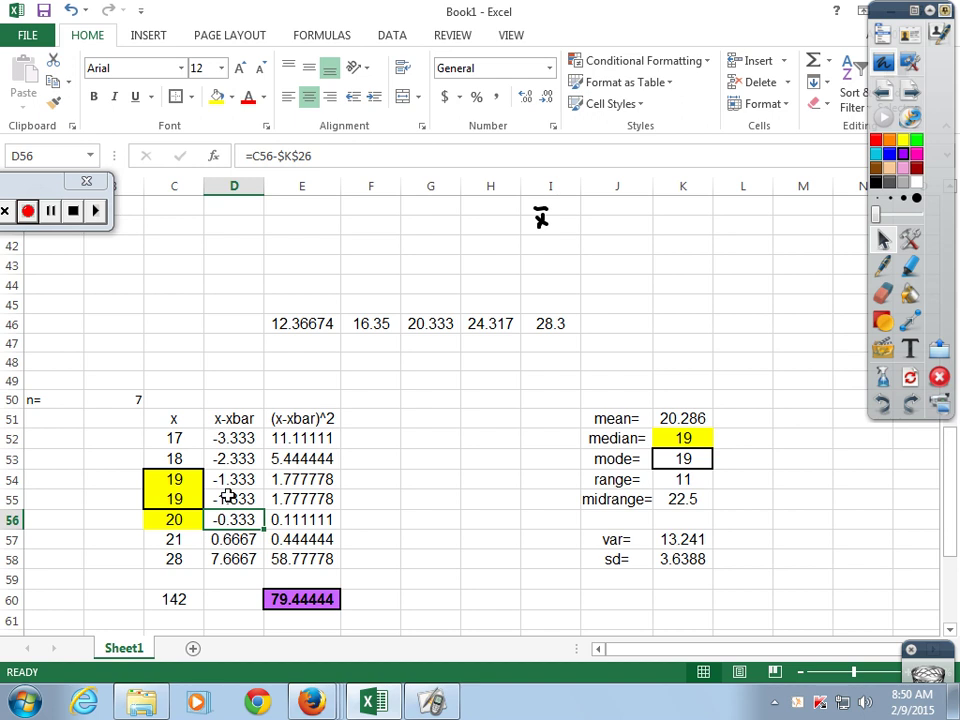
- Change the fill of C54:C56 to white and remove the borders from those cells
{"action": "left_click_drag", "start_coordinate": [184, 480], "coordinate": [184, 520]}
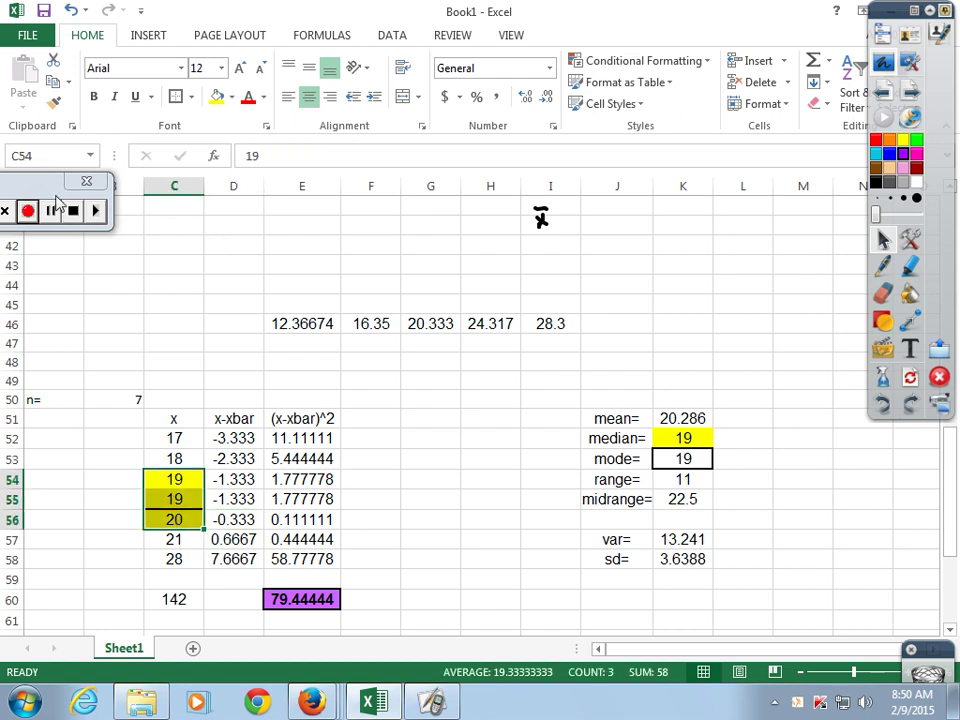
{"action": "left_click", "coordinate": [232, 97]}
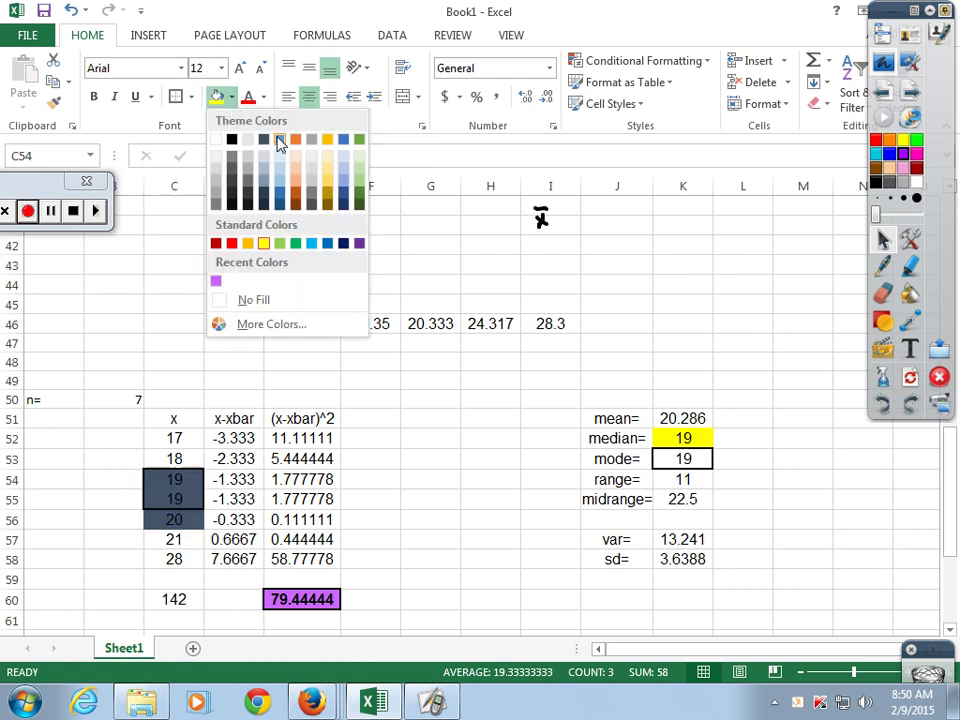
{"action": "left_click", "coordinate": [229, 138]}
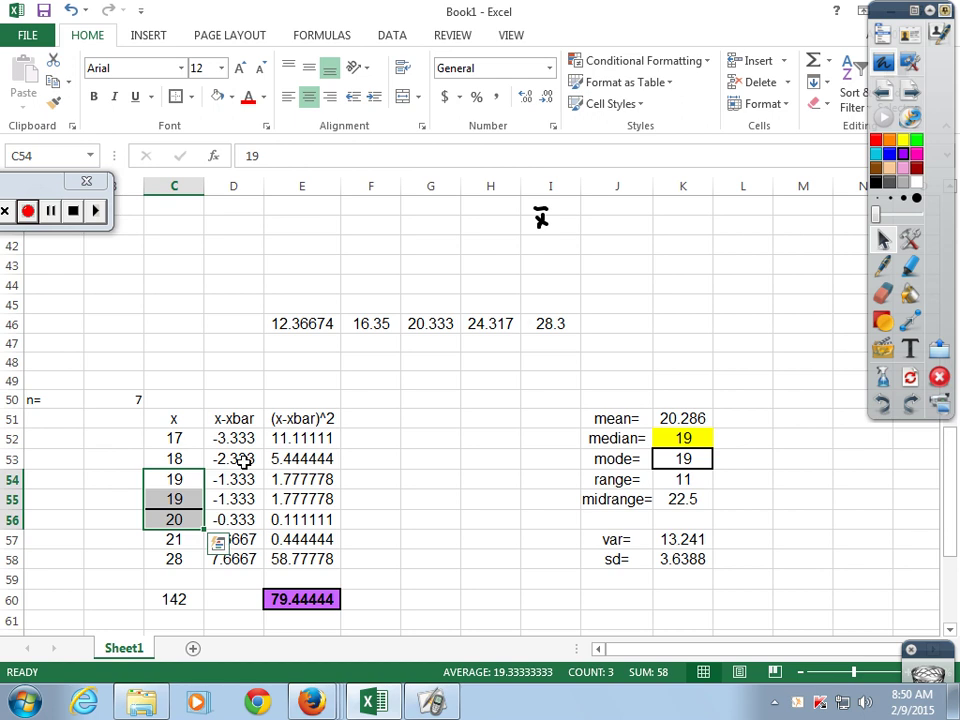
{"action": "left_click", "coordinate": [190, 97]}
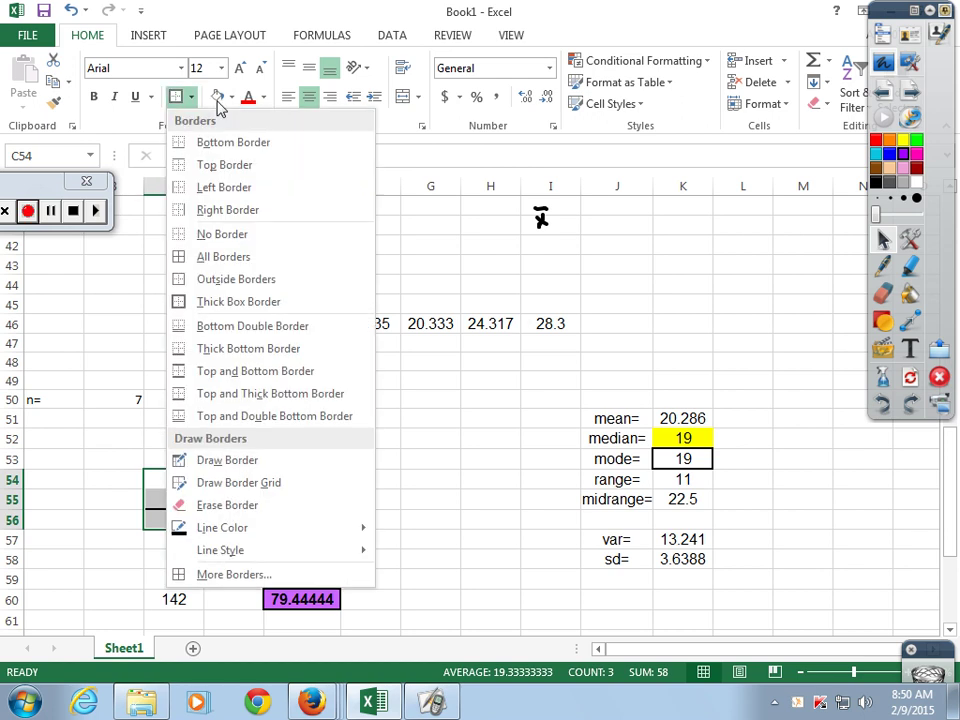
{"action": "left_click", "coordinate": [222, 234]}
{"action": "left_click", "coordinate": [450, 457]}
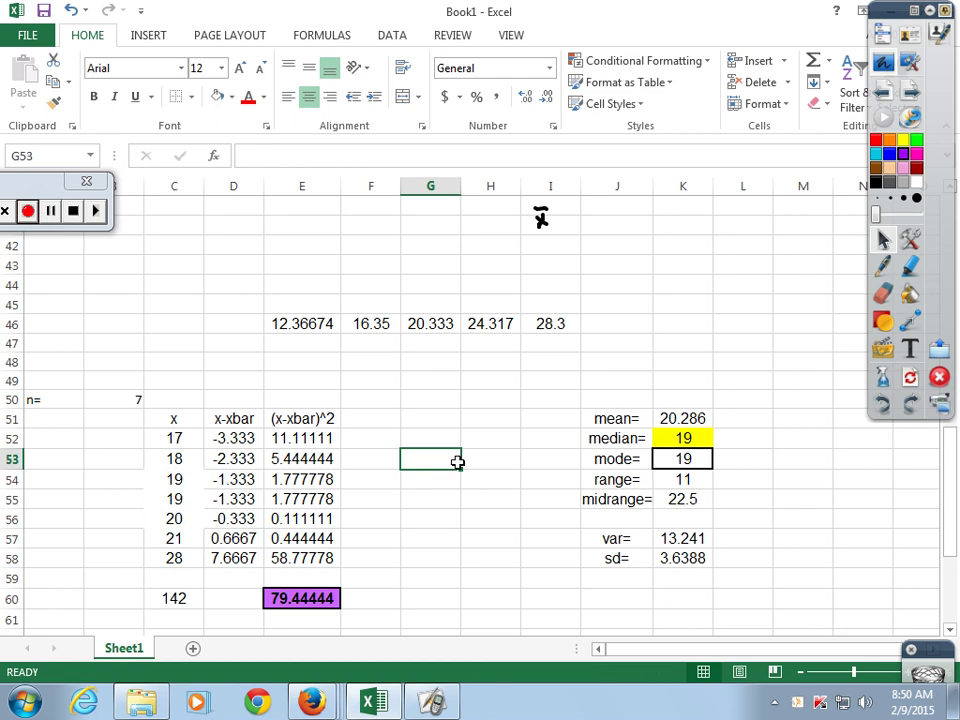
- Check the mean formula in K51 and re-enter the x total in C60 as =SUM(C52:C58)
{"action": "left_click", "coordinate": [686, 418]}
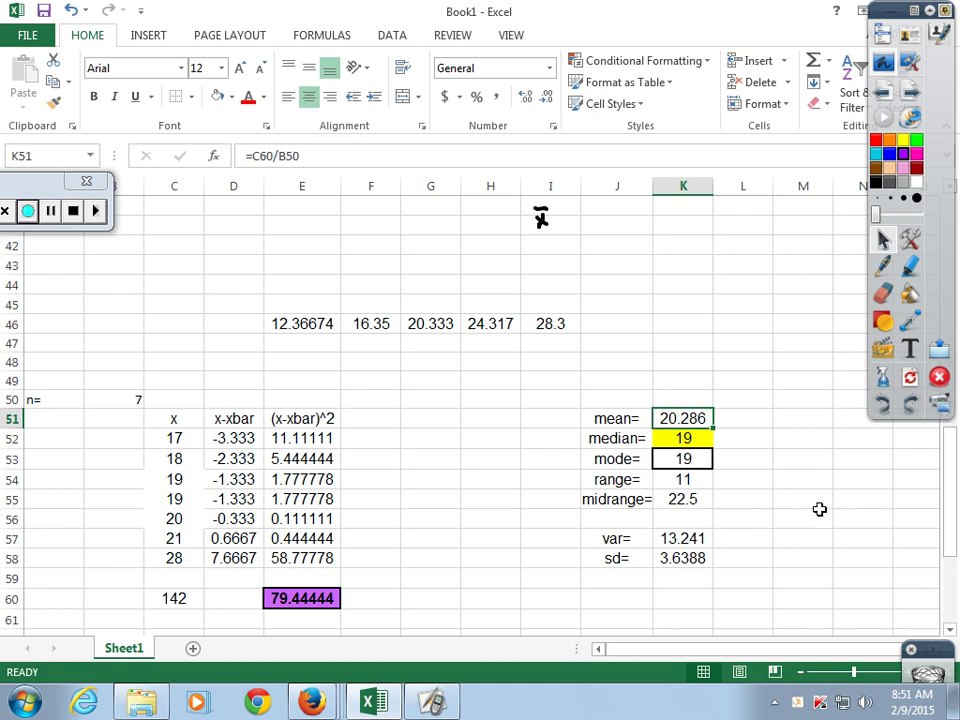
{"action": "scroll", "coordinate": [819, 508], "scroll_direction": "down", "scroll_amount": 1}
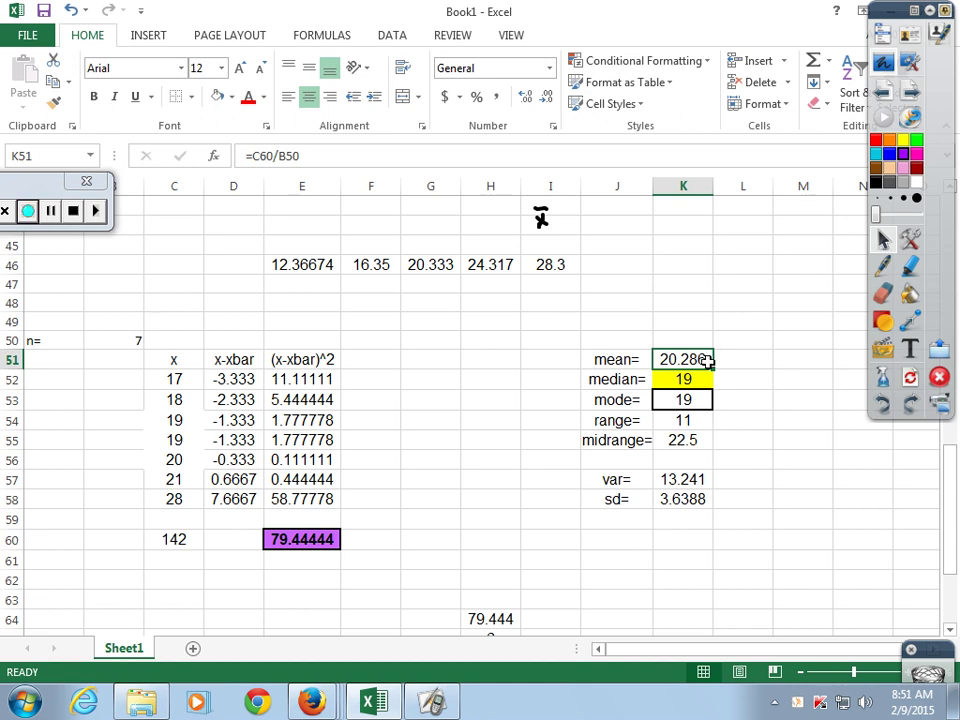
{"action": "left_click", "coordinate": [175, 541]}
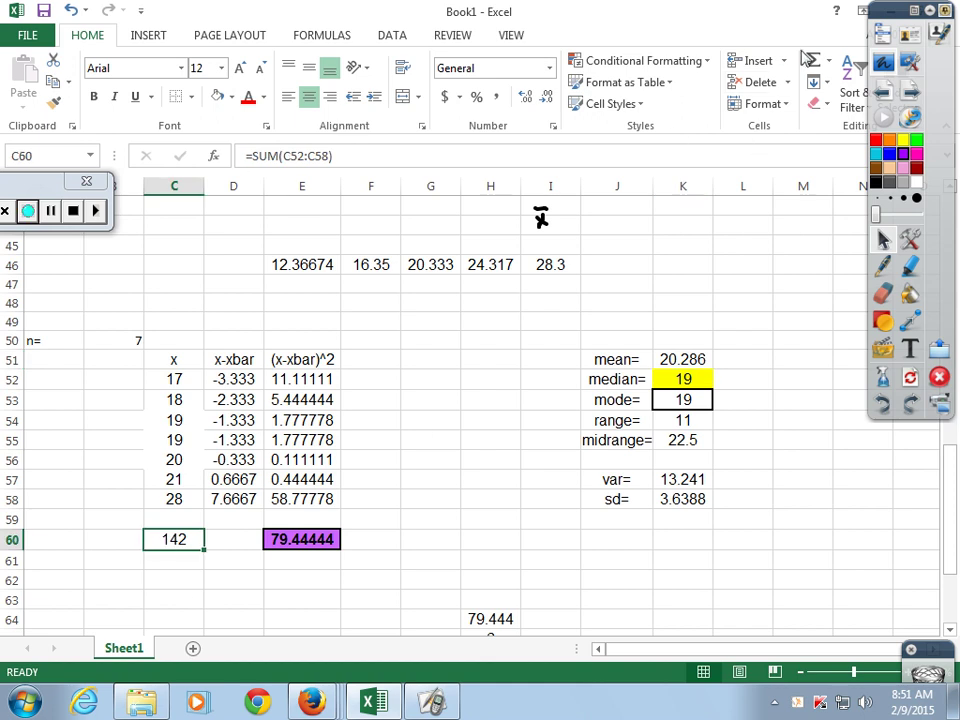
{"action": "key", "text": "alt+equal"}
{"action": "left_click_drag", "start_coordinate": [174, 382], "coordinate": [176, 497]}
{"action": "key", "text": "Return"}
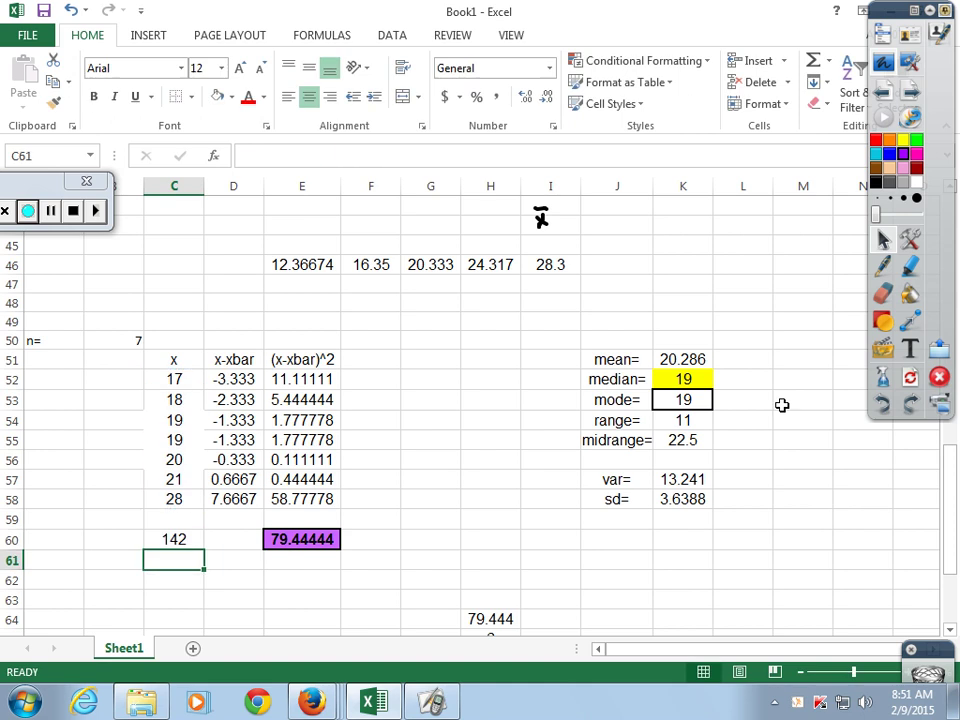
- Re-enter the mean in K51 as the x total divided by n with =C60/B50
{"action": "left_click", "coordinate": [687, 359]}
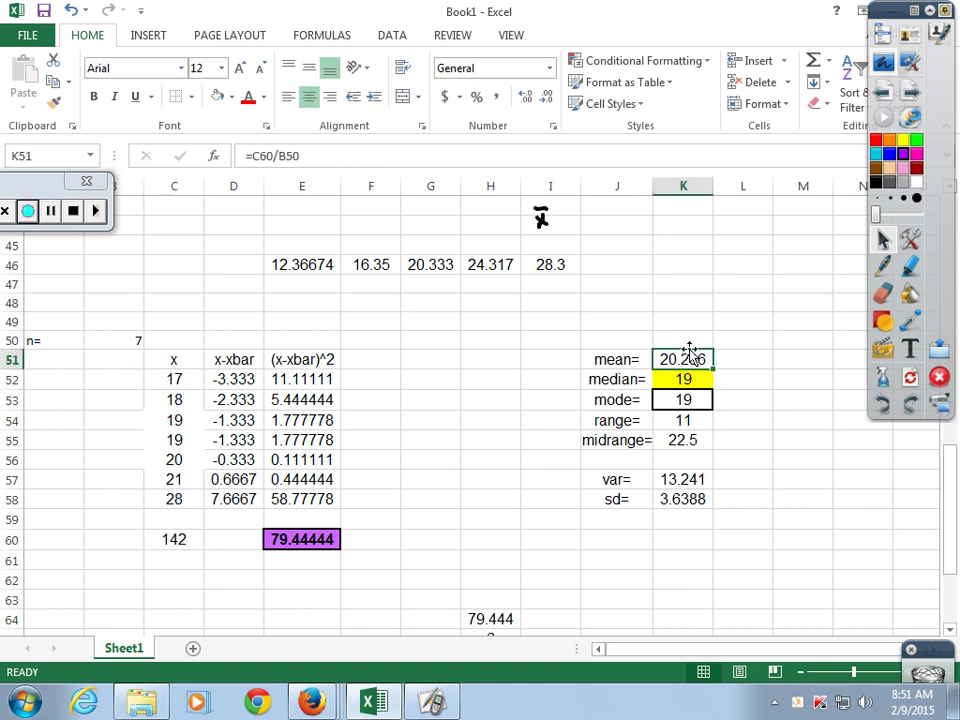
{"action": "type", "text": "="}
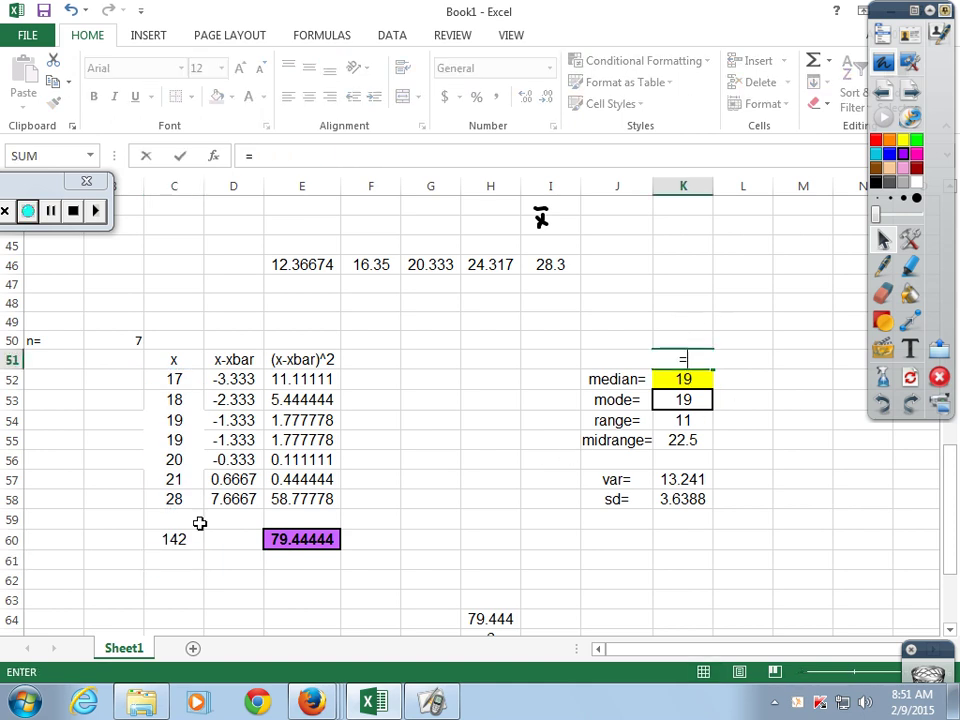
{"action": "left_click", "coordinate": [172, 539]}
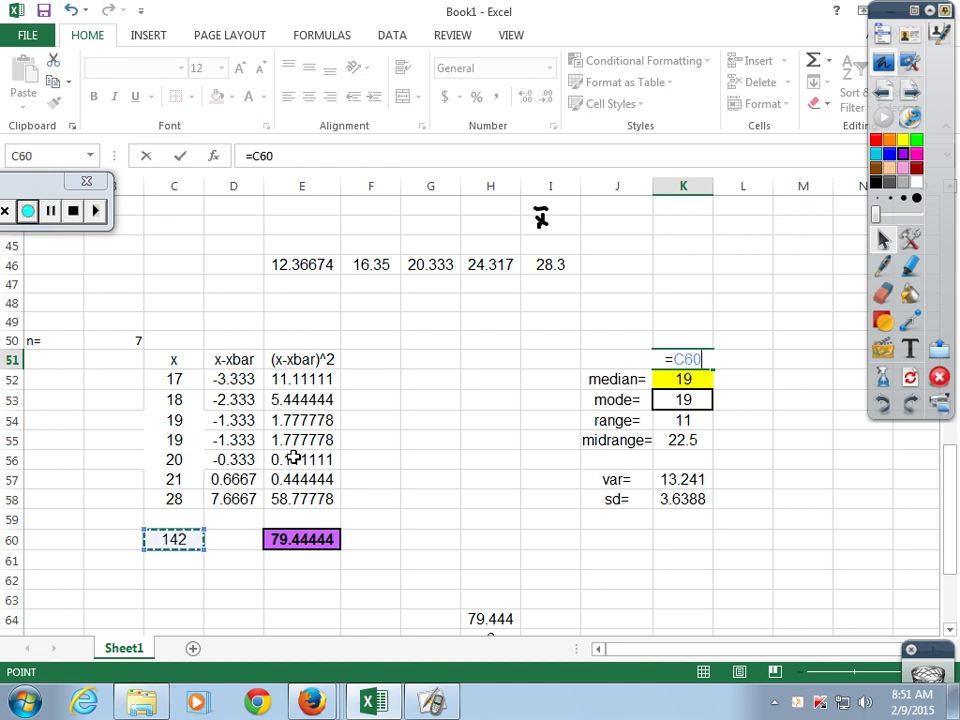
{"action": "type", "text": "/"}
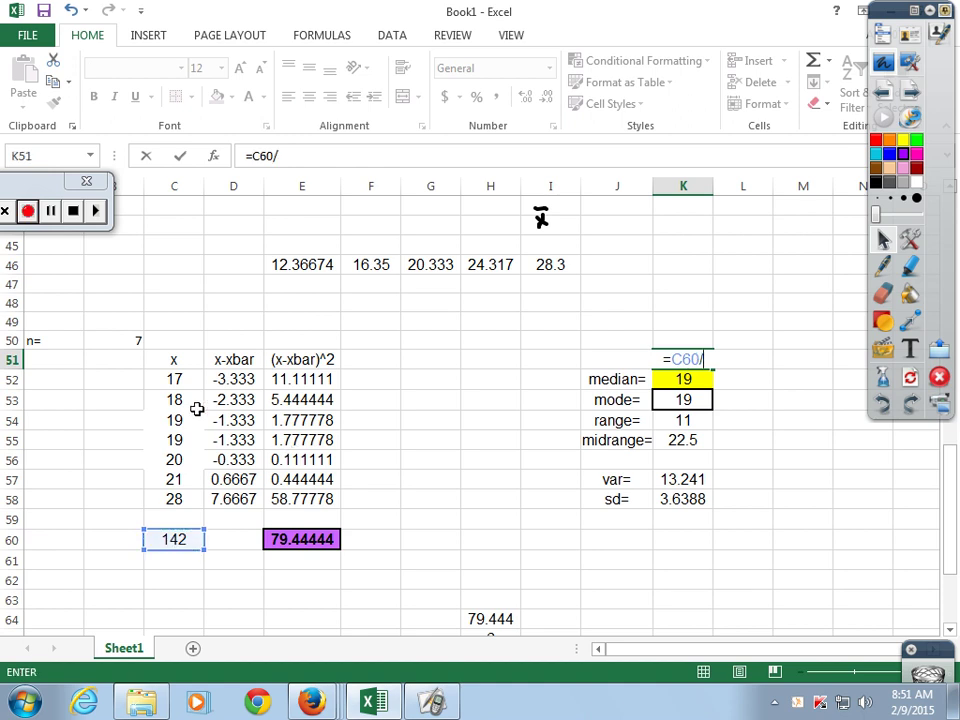
{"action": "left_click", "coordinate": [102, 341]}
{"action": "key", "text": "Return"}
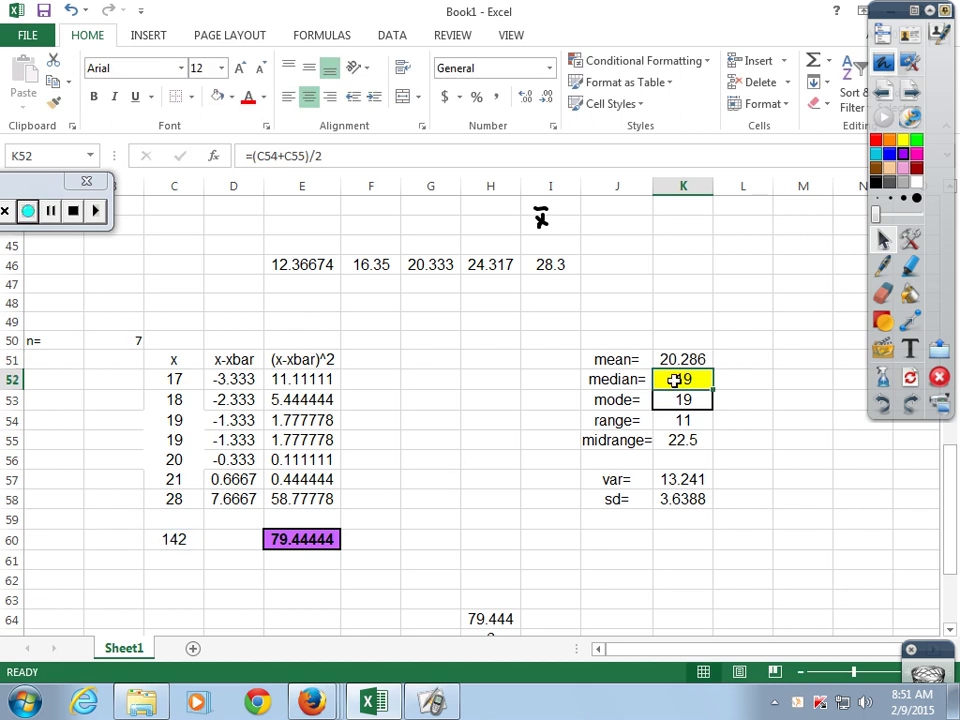
- Highlight the middle data value in C55 with a yellow fill and select the mode cell K53
{"action": "left_click", "coordinate": [189, 440]}
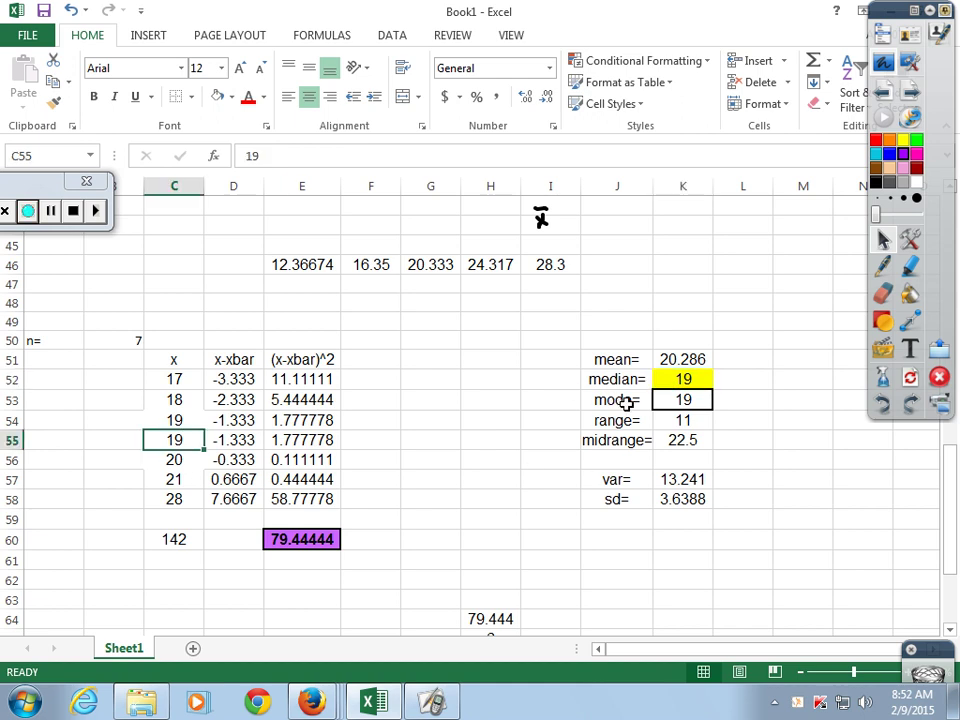
{"action": "left_click", "coordinate": [233, 100]}
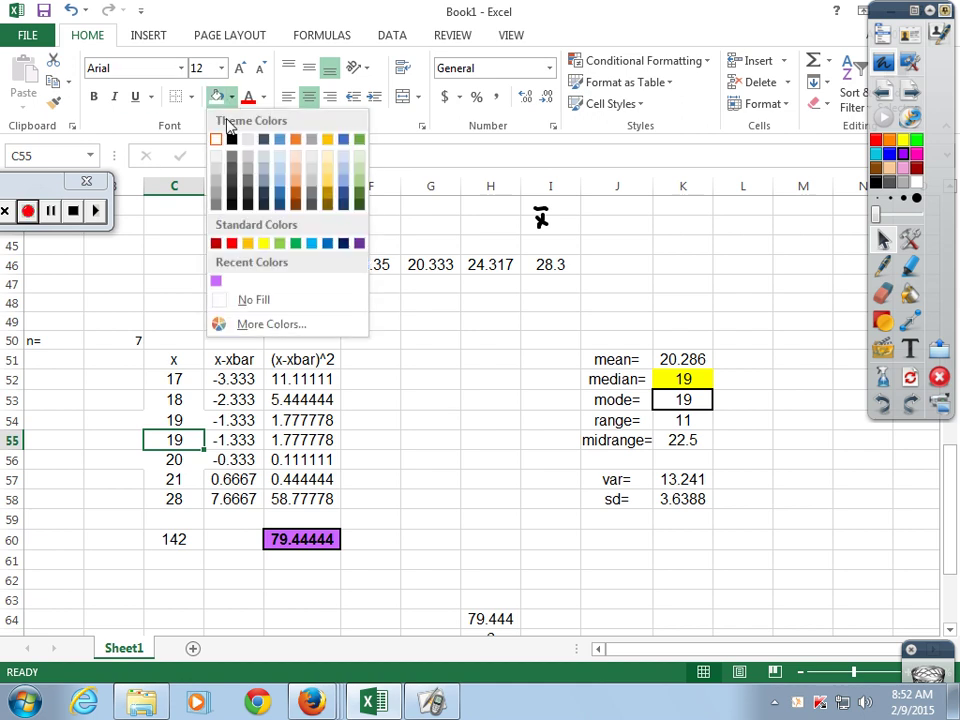
{"action": "left_click", "coordinate": [266, 242]}
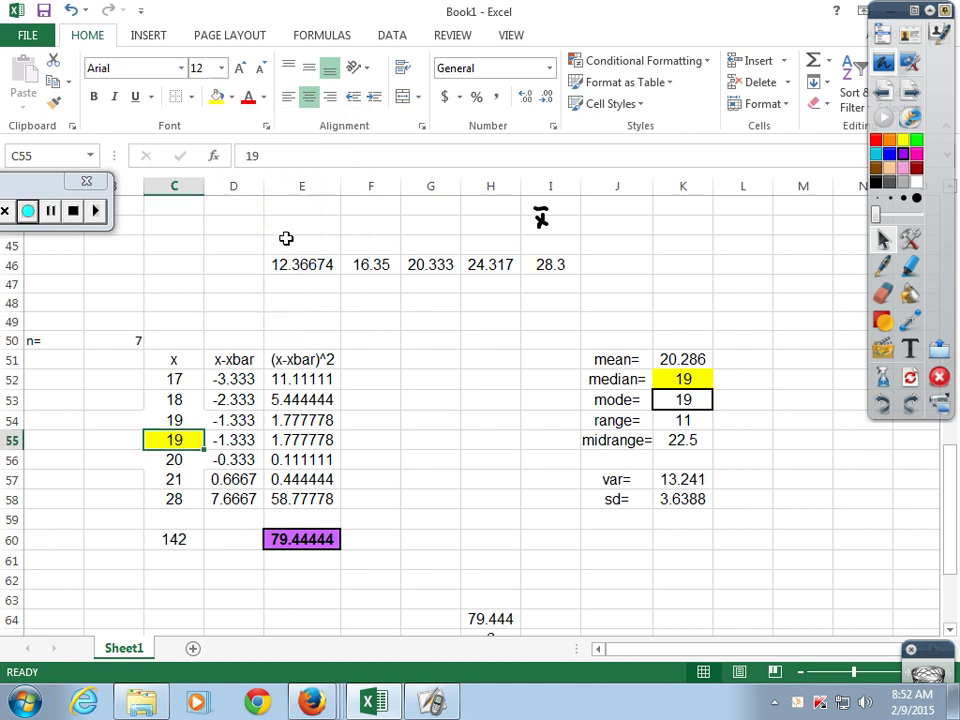
{"action": "left_click", "coordinate": [689, 400]}
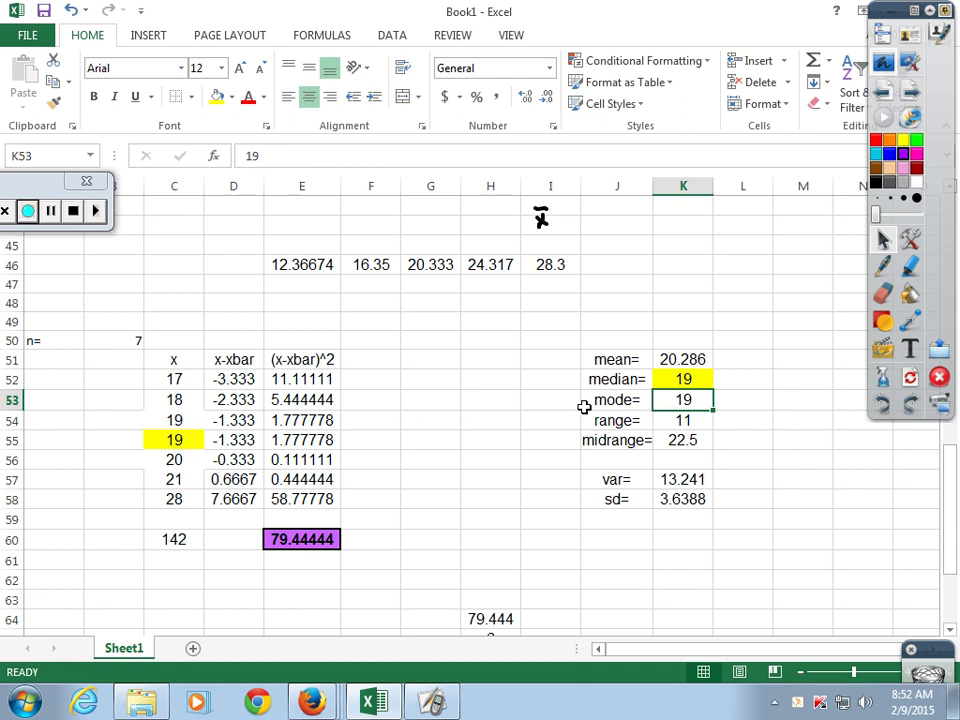
- Review the range, midrange, variance and standard deviation cells in K54:K58 against the x values in C52:C58
{"action": "left_click", "coordinate": [683, 420]}
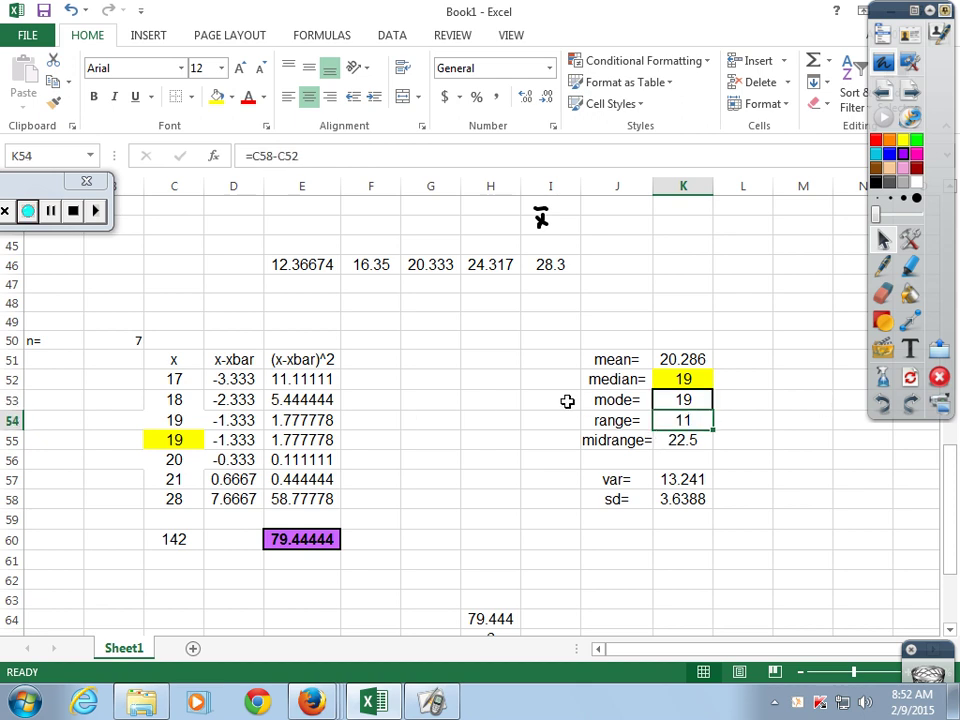
{"action": "left_click", "coordinate": [685, 440]}
{"action": "left_click", "coordinate": [681, 420]}
{"action": "left_click", "coordinate": [174, 497]}
{"action": "left_click", "coordinate": [176, 379]}
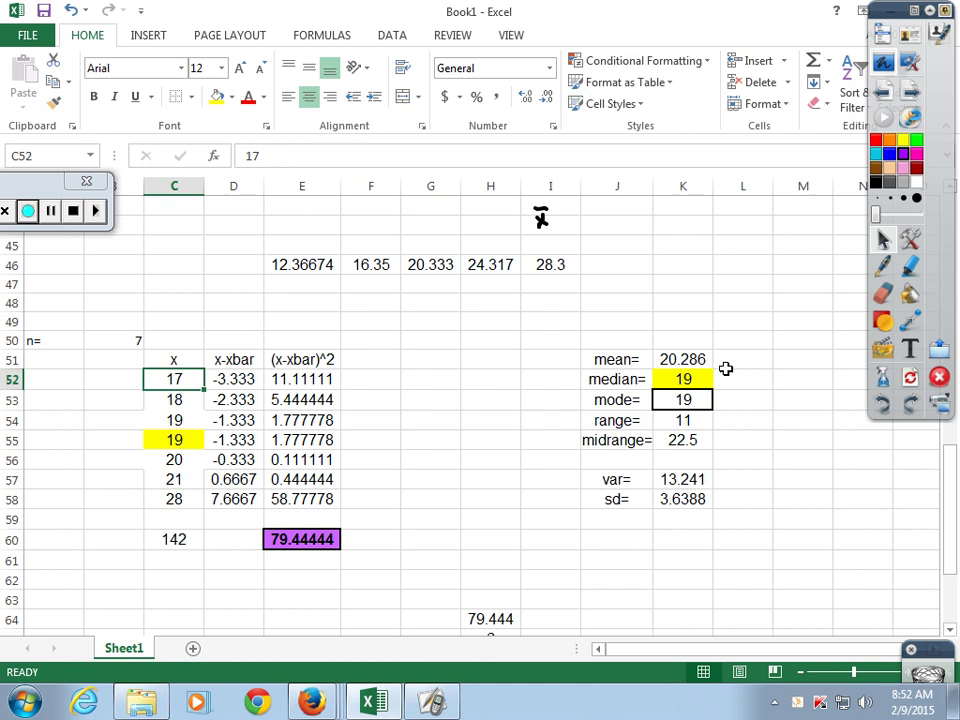
{"action": "left_click", "coordinate": [700, 482]}
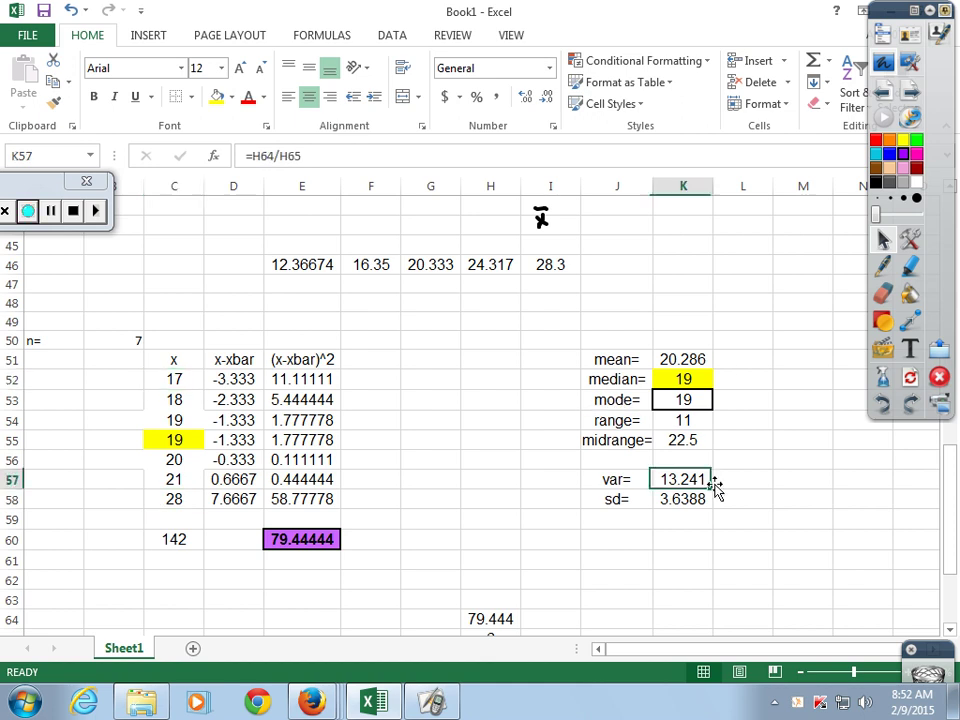
{"action": "left_click", "coordinate": [693, 501]}
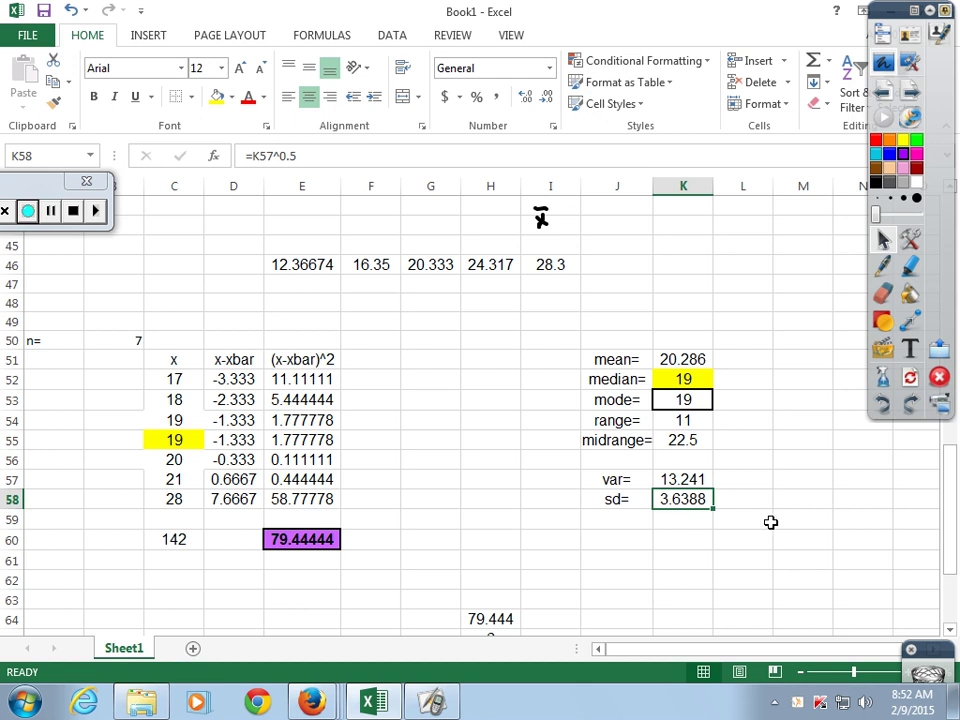
{"action": "scroll", "coordinate": [786, 505], "scroll_direction": "up", "scroll_amount": 4}
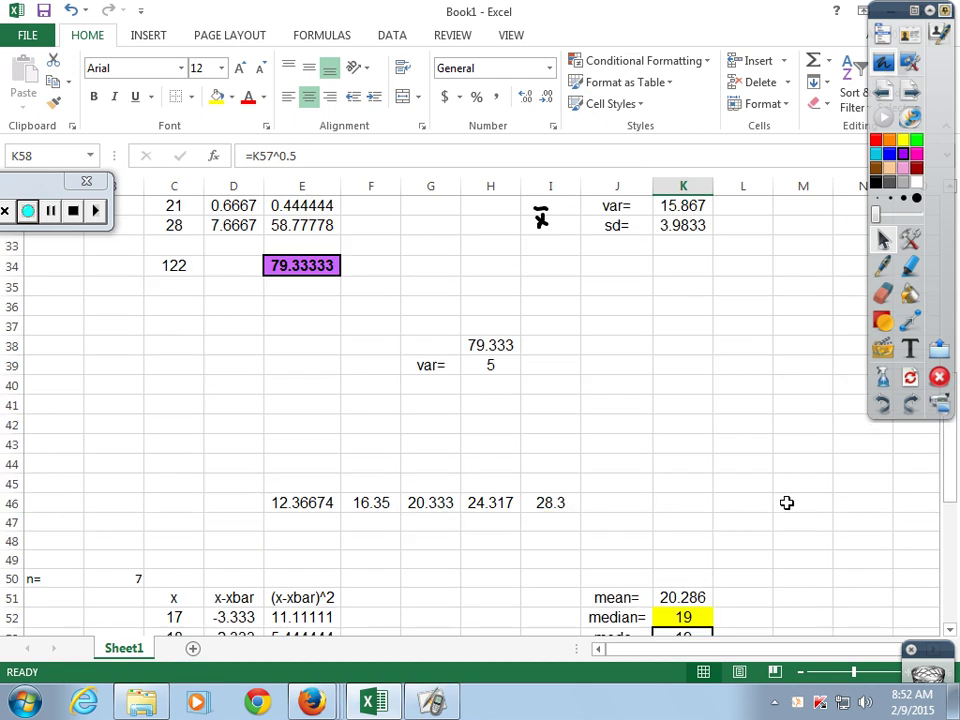
{"action": "scroll", "coordinate": [788, 500], "scroll_direction": "down", "scroll_amount": 3}
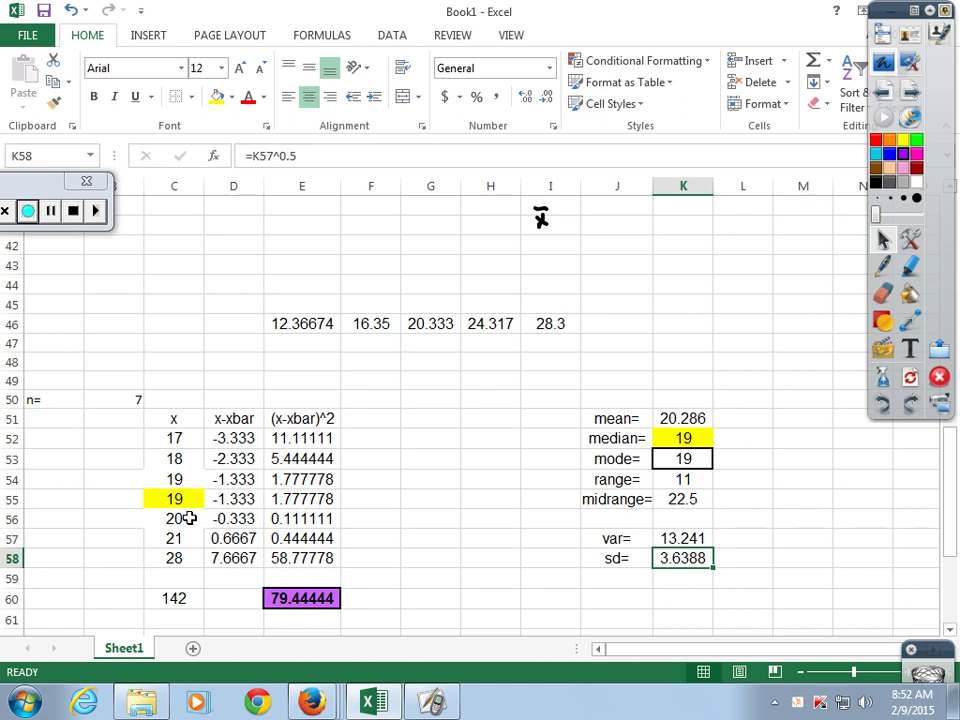
{"action": "left_click_drag", "start_coordinate": [187, 533], "coordinate": [178, 448]}
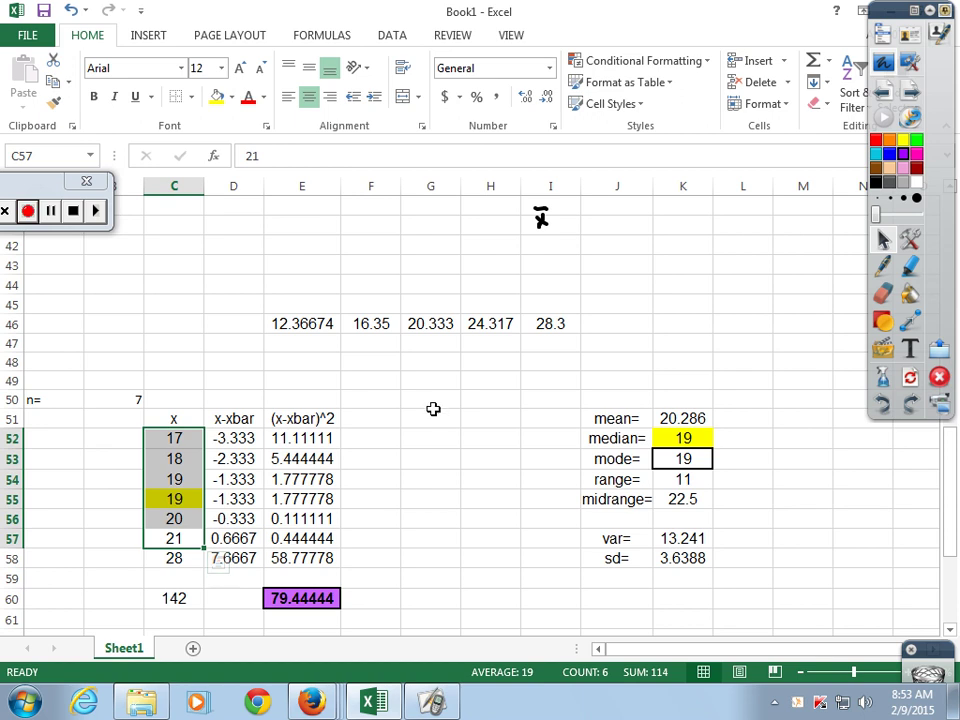
- Copy the third data set block A50:K78 and paste it below, starting at A81
{"action": "scroll", "coordinate": [433, 407], "scroll_direction": "down", "scroll_amount": 2}
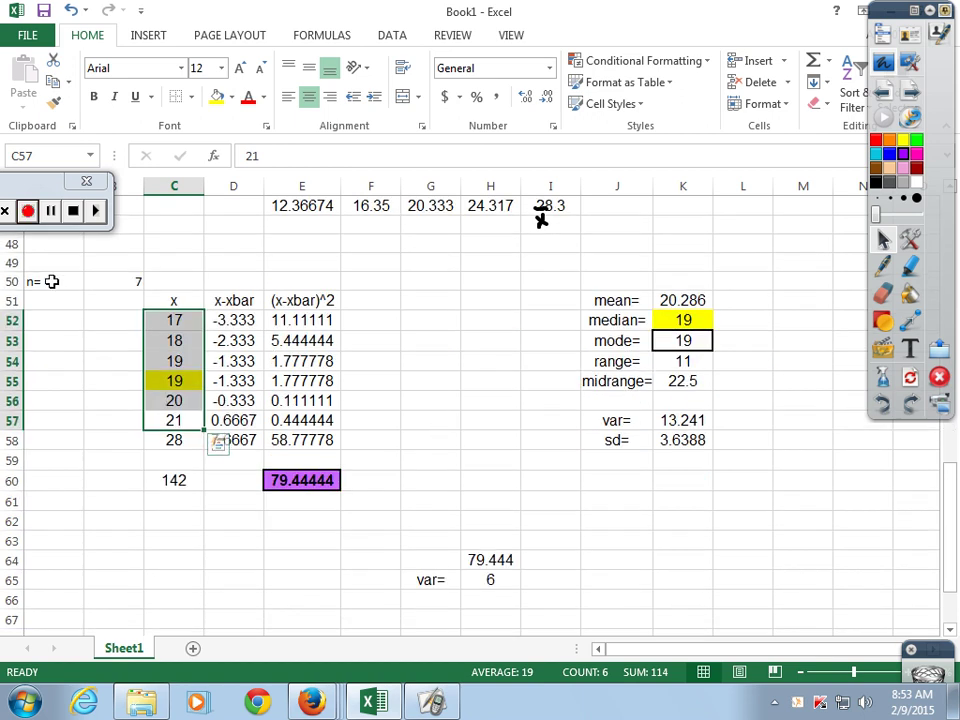
{"action": "left_click_drag", "start_coordinate": [51, 281], "coordinate": [675, 585]}
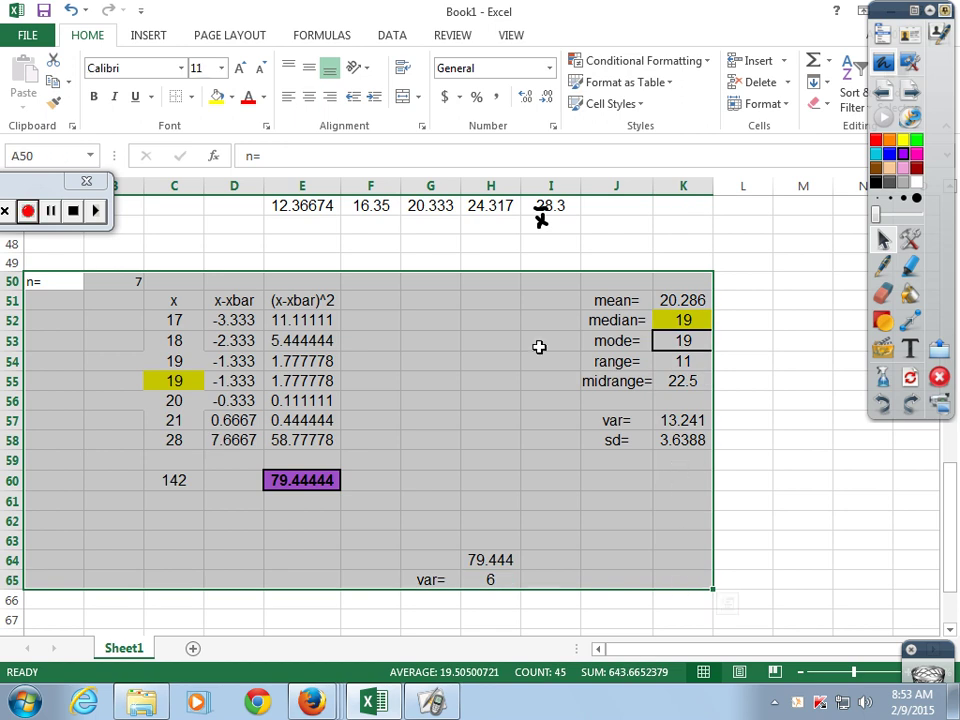
{"action": "left_click_drag", "start_coordinate": [51, 281], "coordinate": [695, 600]}
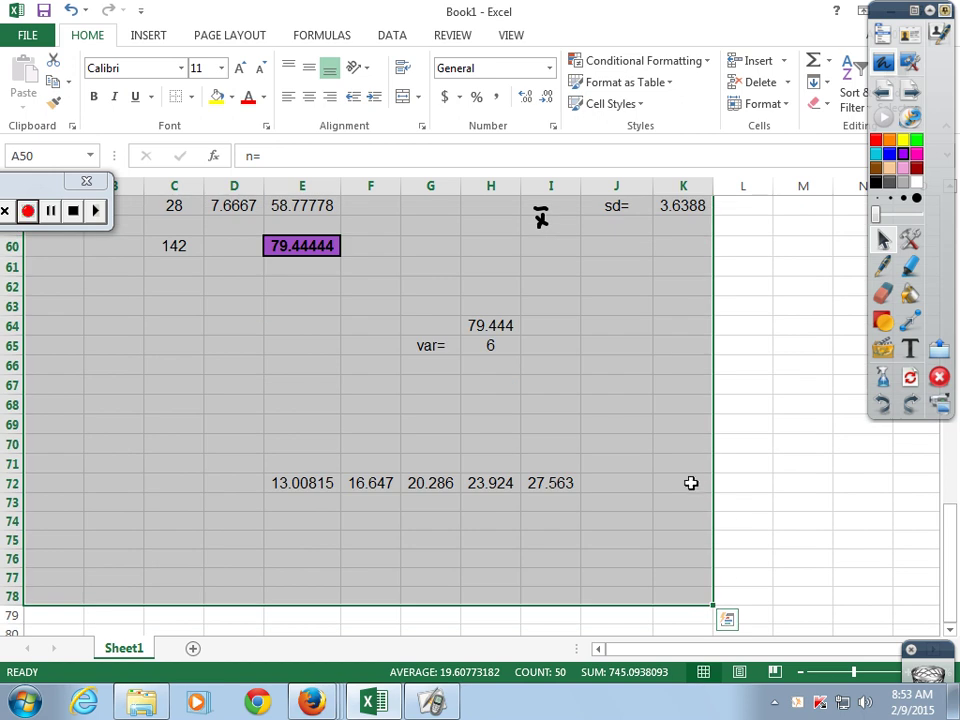
{"action": "key", "text": "ctrl+c"}
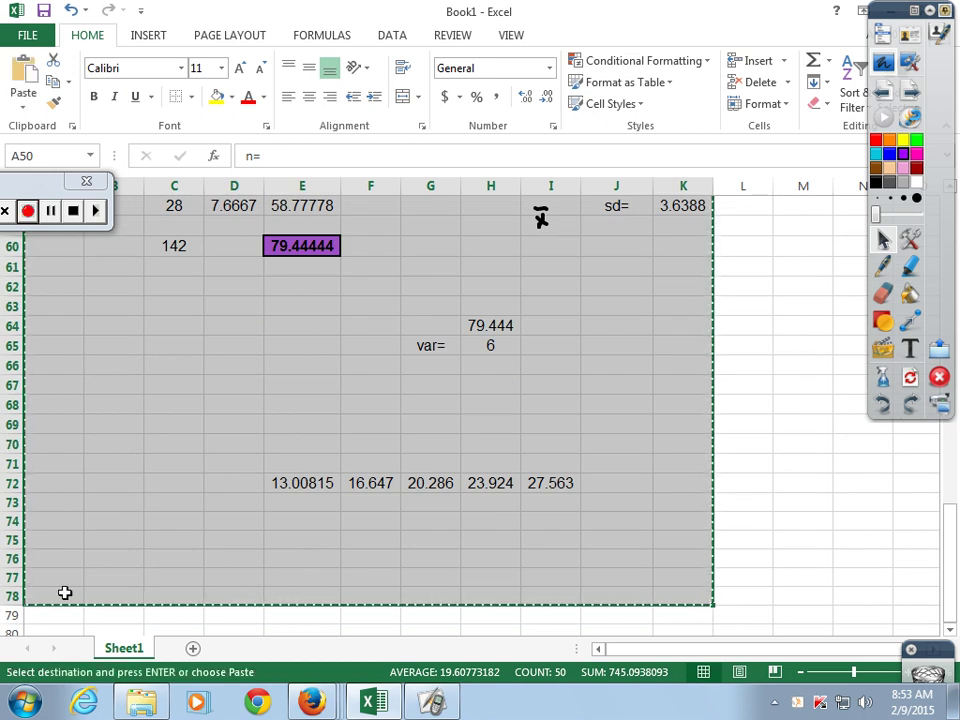
{"action": "scroll", "coordinate": [64, 585], "scroll_direction": "down", "scroll_amount": 2}
{"action": "left_click", "coordinate": [58, 530]}
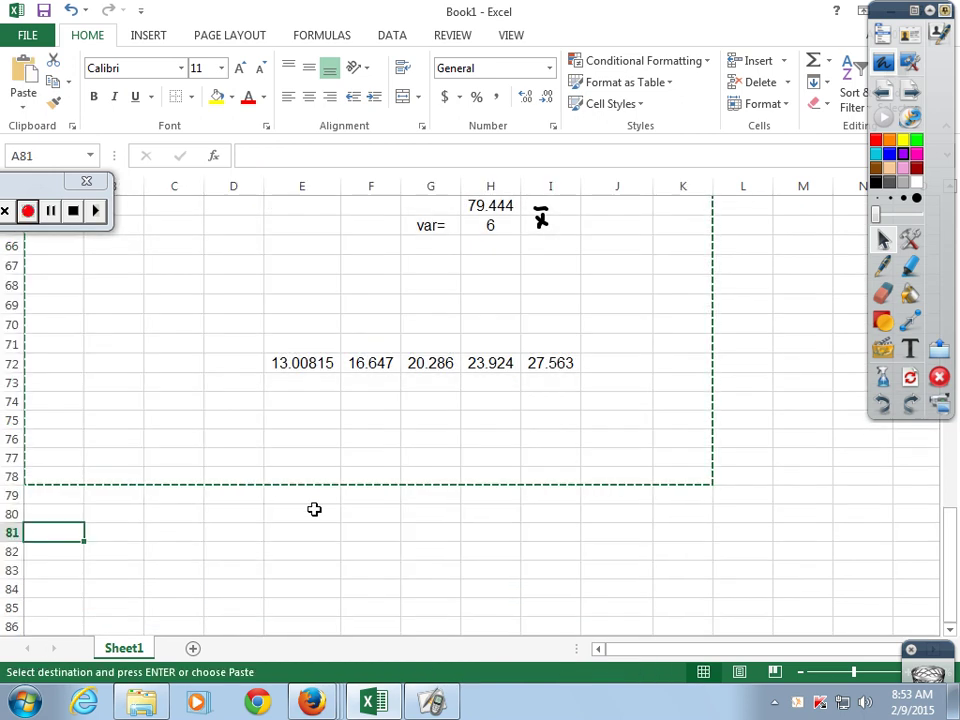
{"action": "key", "text": "ctrl+v"}
{"action": "scroll", "coordinate": [467, 520], "scroll_direction": "down", "scroll_amount": 3}
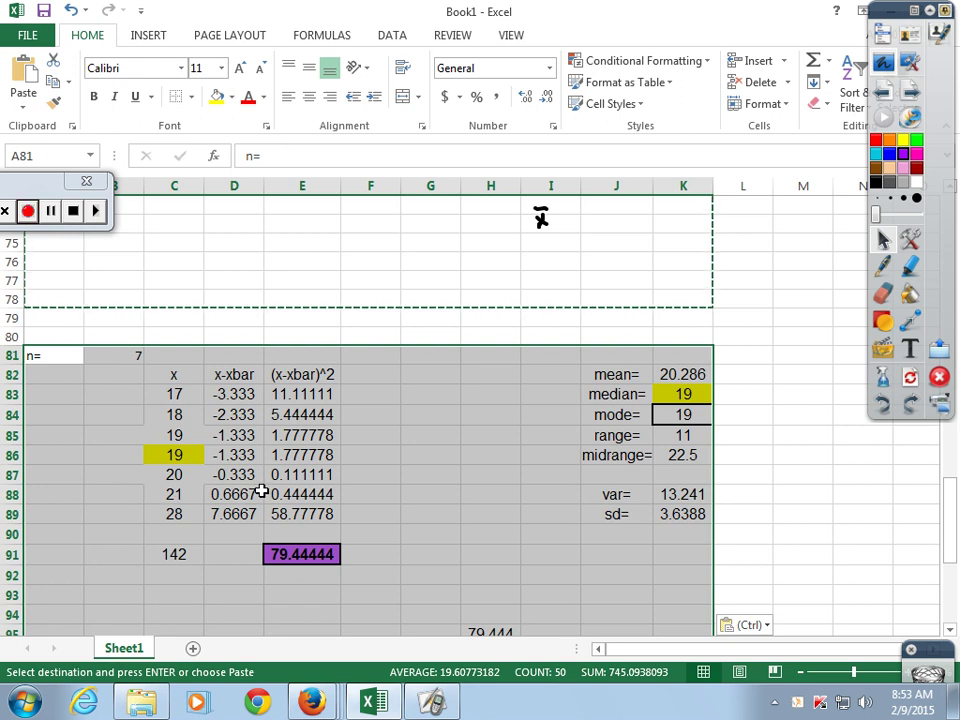
{"action": "key", "text": "Escape"}
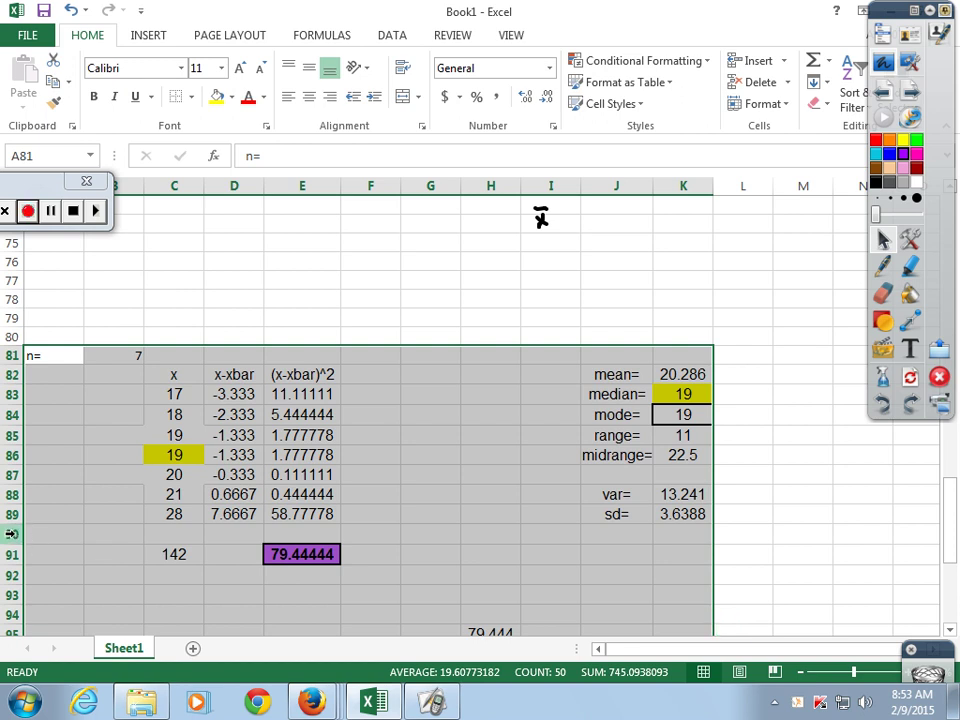
- Insert a blank row at row 90, directly beneath the last x value of the copied set
{"action": "left_click", "coordinate": [13, 533]}
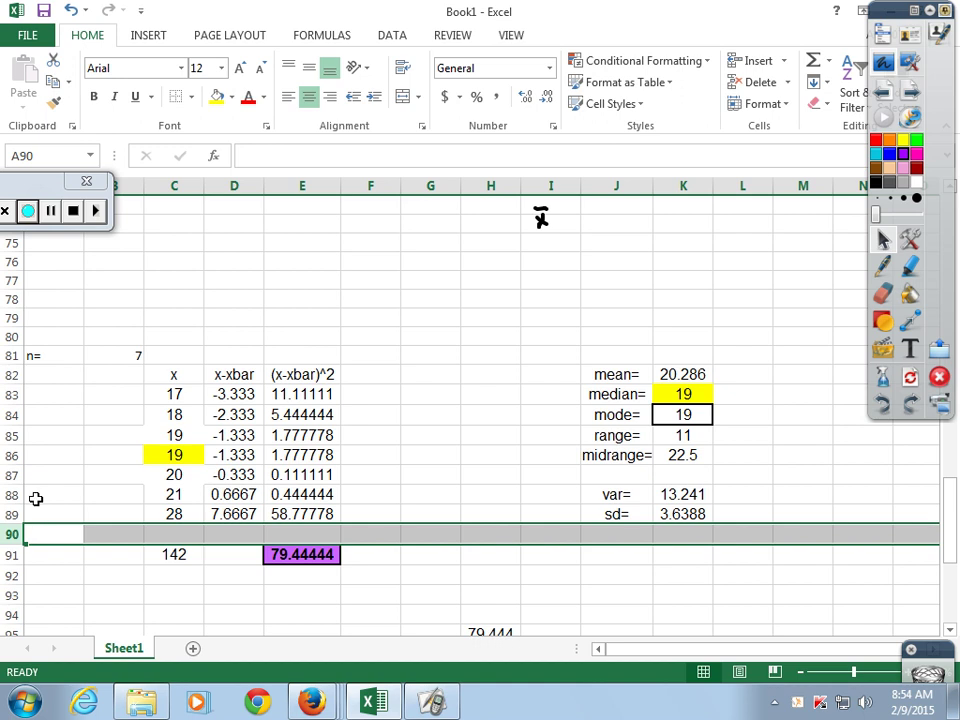
{"action": "right_click", "coordinate": [12, 535]}
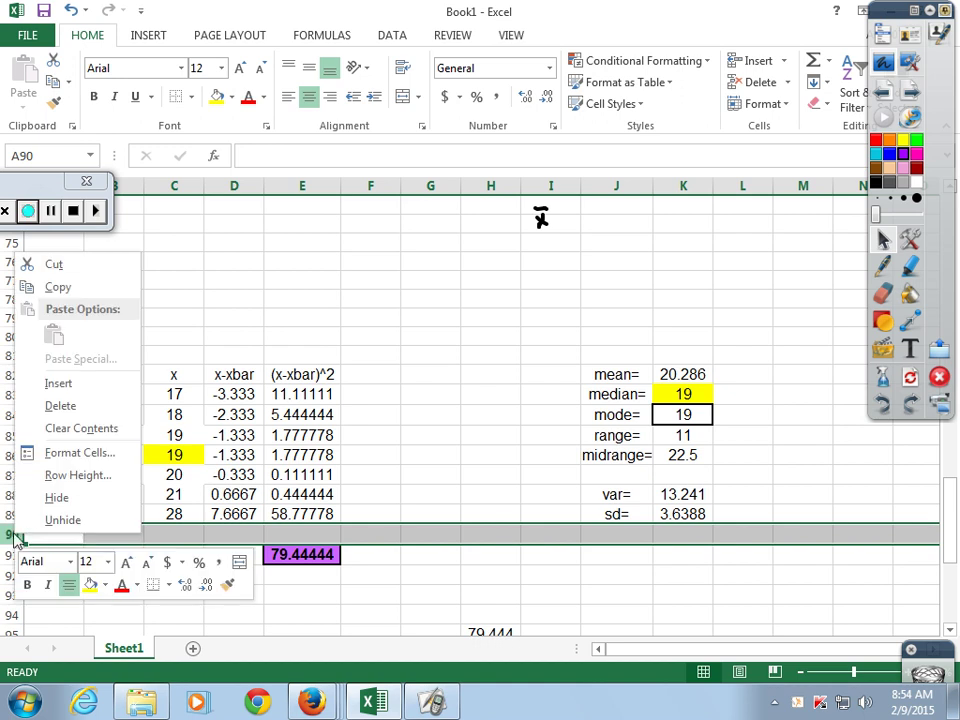
{"action": "left_click", "coordinate": [137, 523]}
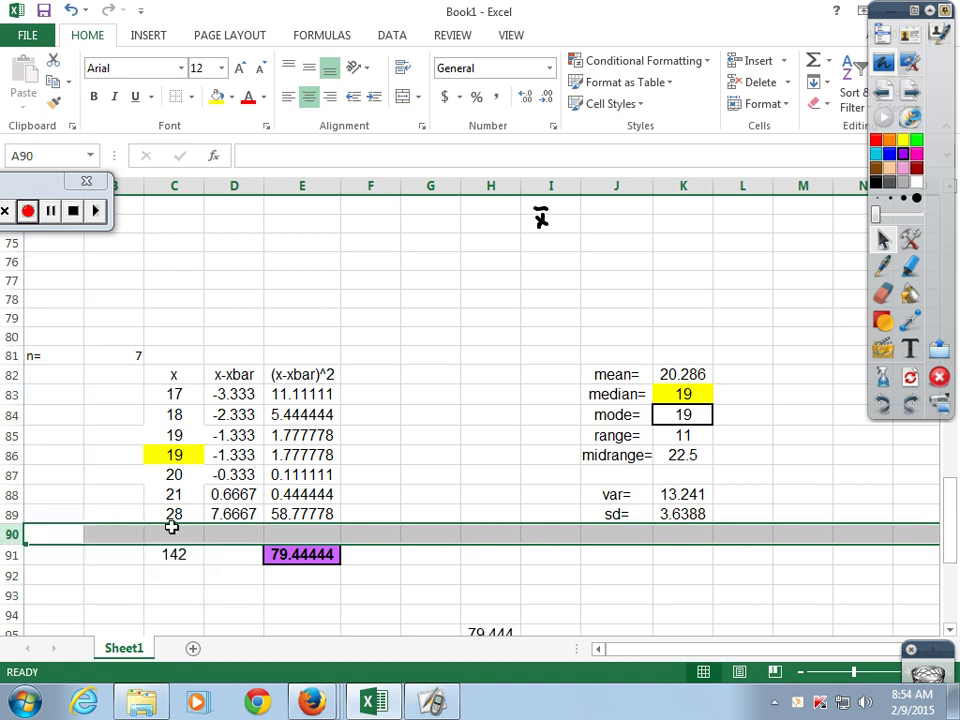
{"action": "right_click", "coordinate": [12, 535]}
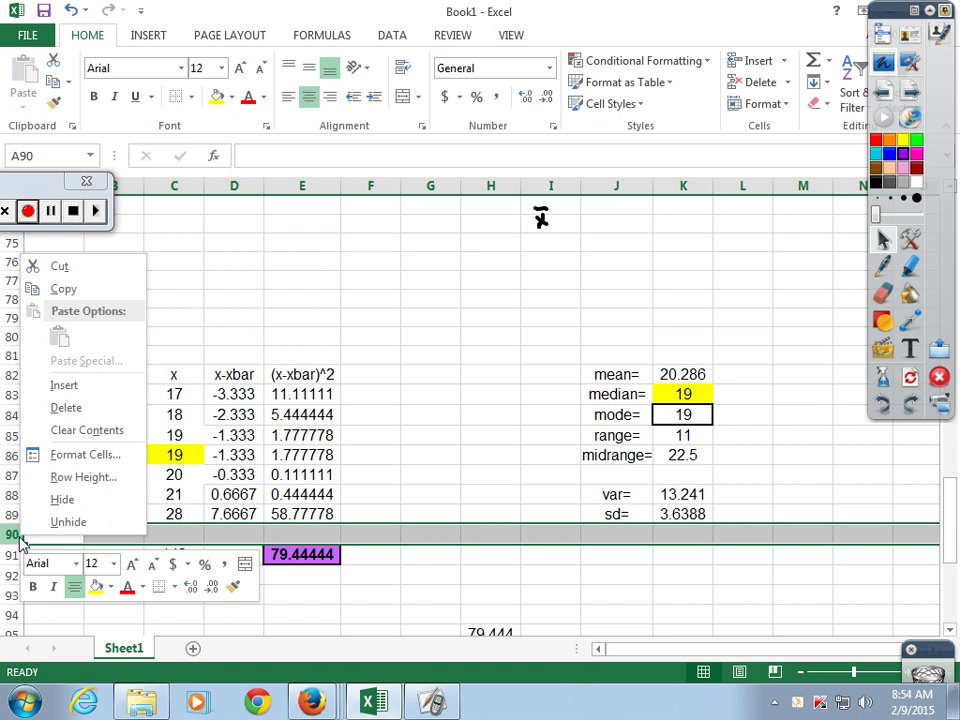
{"action": "left_click", "coordinate": [69, 390]}
- Enter 48 in C90 as an additional x value of the copied data set
{"action": "left_click", "coordinate": [171, 535]}
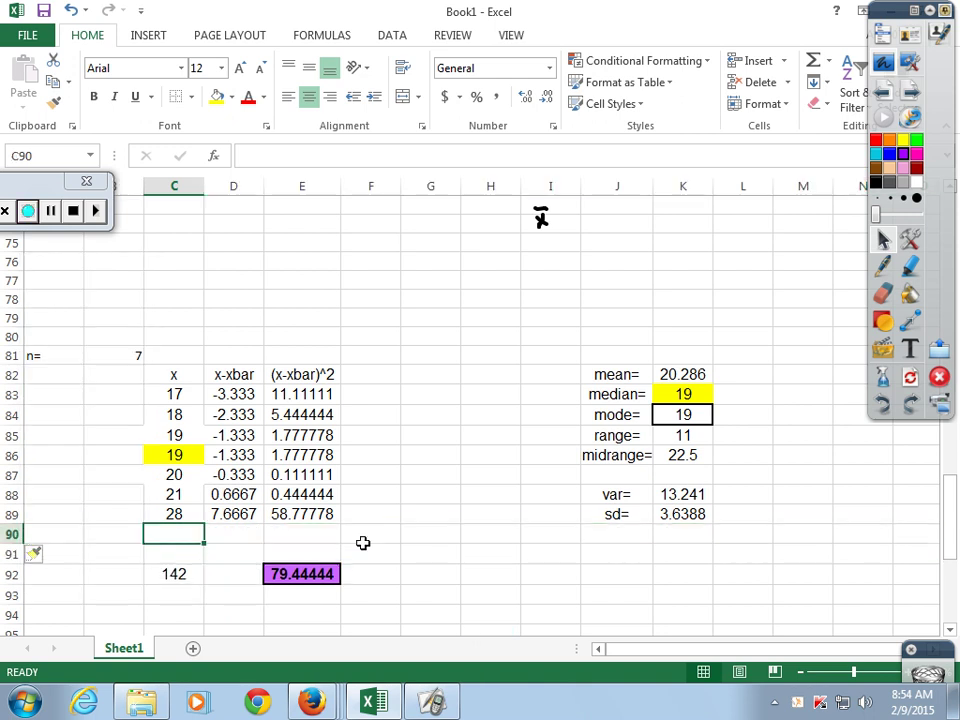
{"action": "type", "text": "48"}
{"action": "key", "text": "Tab"}
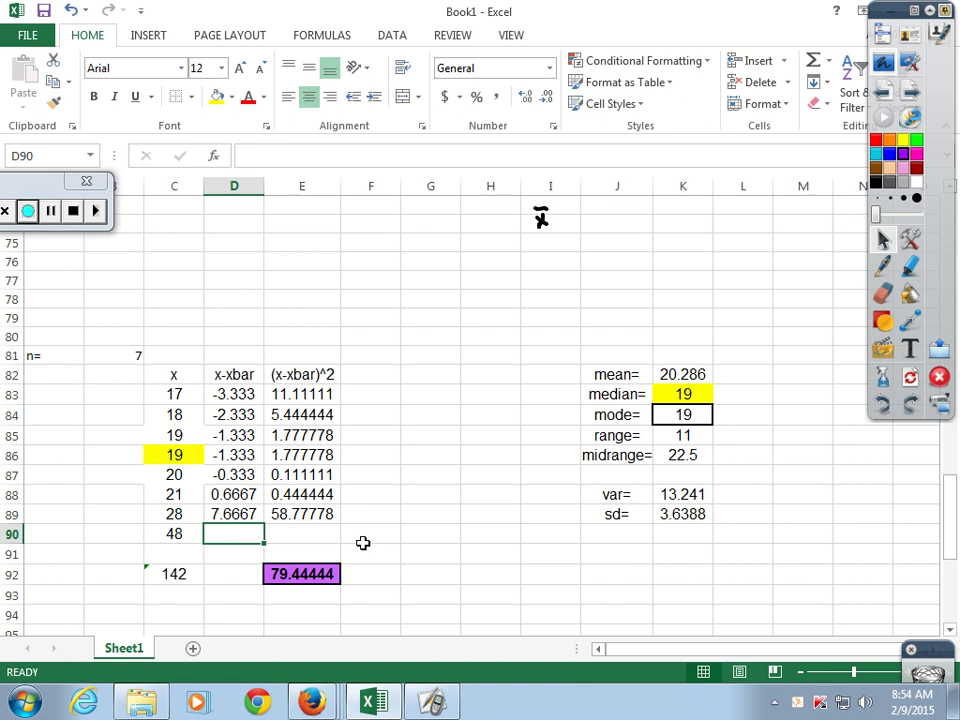
{"action": "key", "text": "Right"}
{"action": "key", "text": "Left"}
{"action": "key", "text": "Left"}
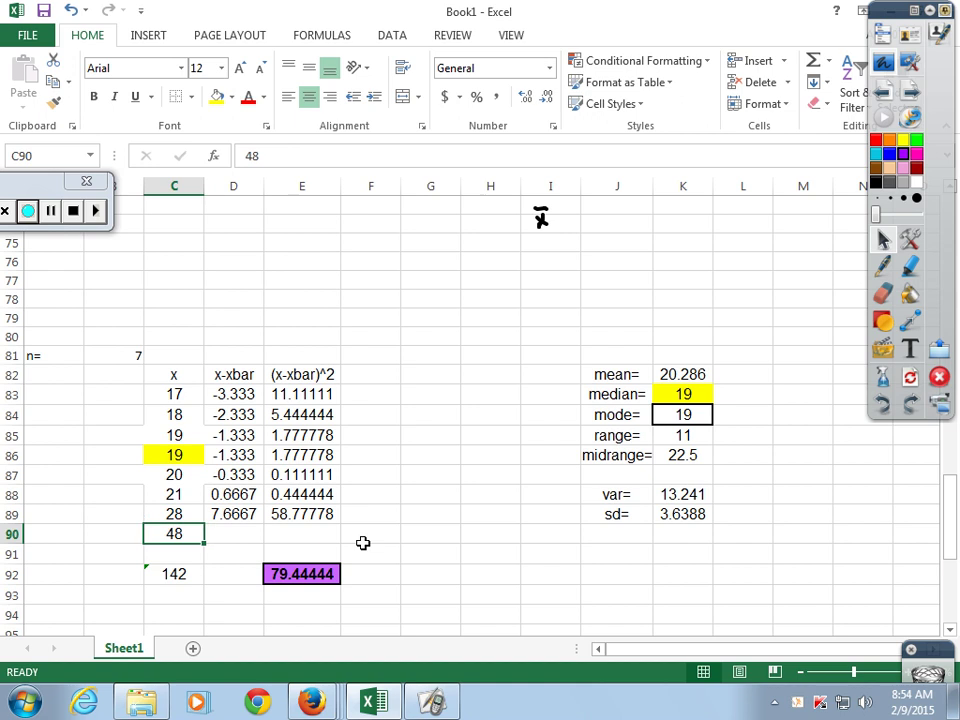
{"action": "key", "text": "Right"}
{"action": "key", "text": "Right"}
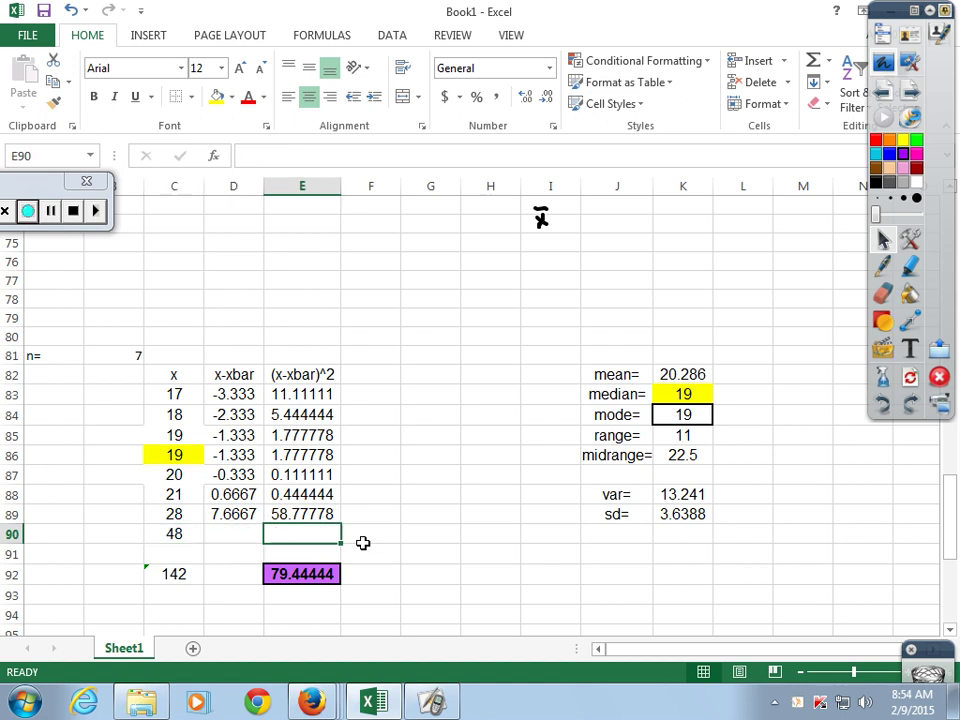
{"action": "key", "text": "Left"}
{"action": "key", "text": "Left"}
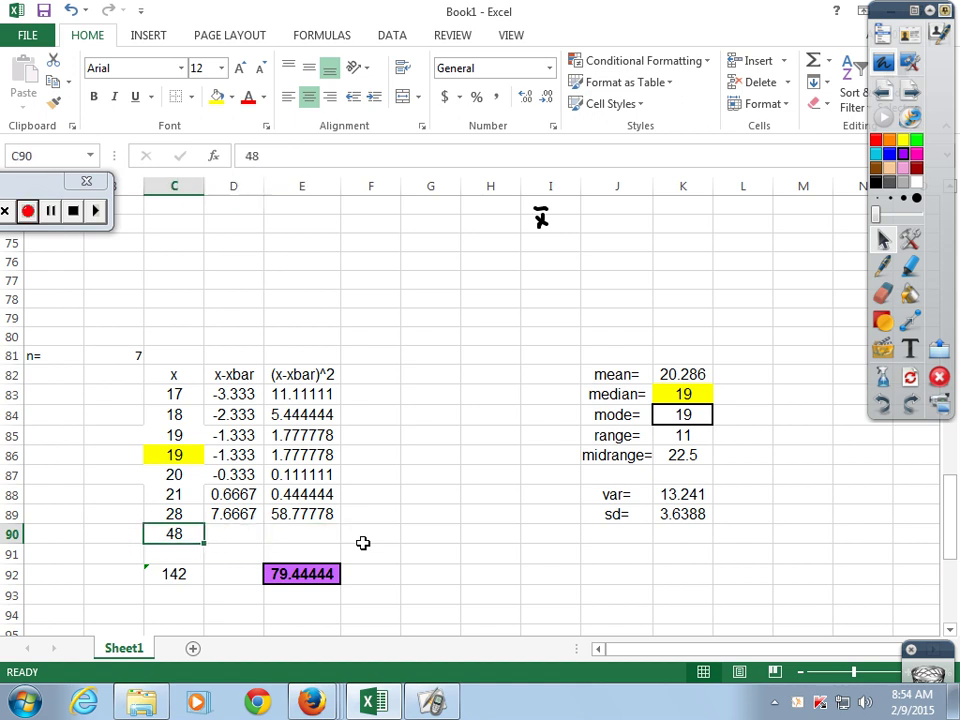
- Re-enter the x total in C92 as =SUM(C83:C90)
{"action": "left_click", "coordinate": [880, 240]}
{"action": "left_click", "coordinate": [187, 576]}
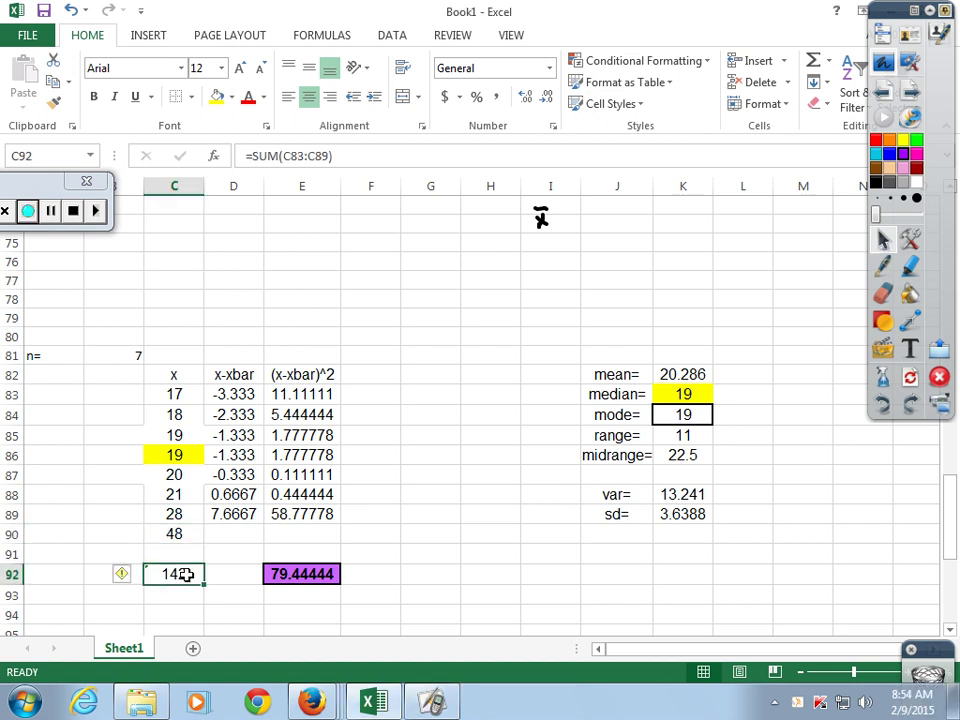
{"action": "left_click", "coordinate": [813, 64]}
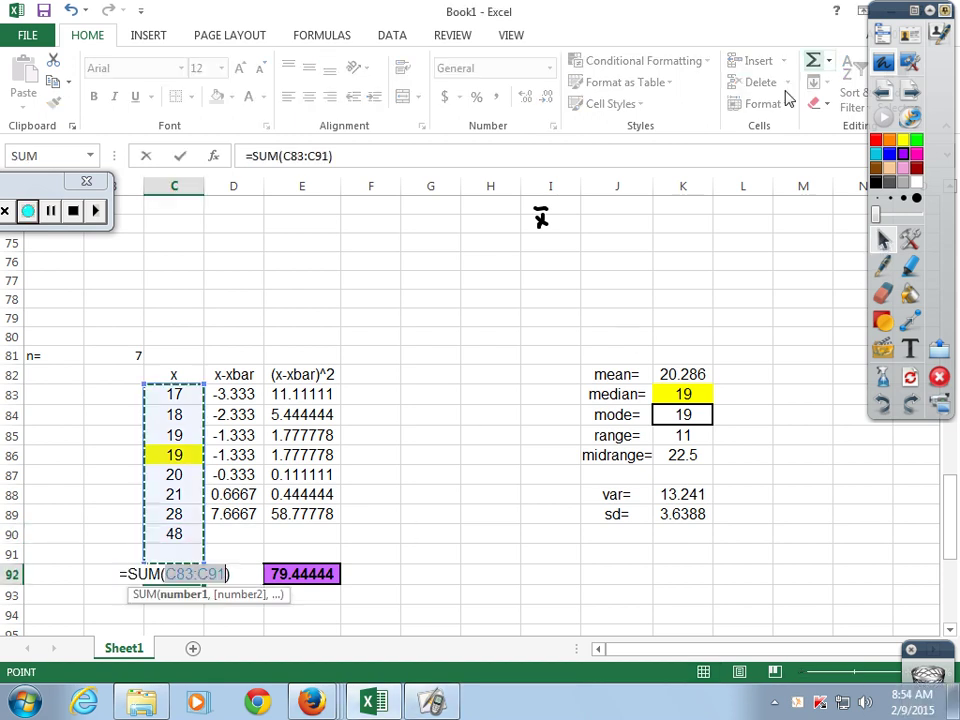
{"action": "left_click_drag", "start_coordinate": [174, 394], "coordinate": [187, 542]}
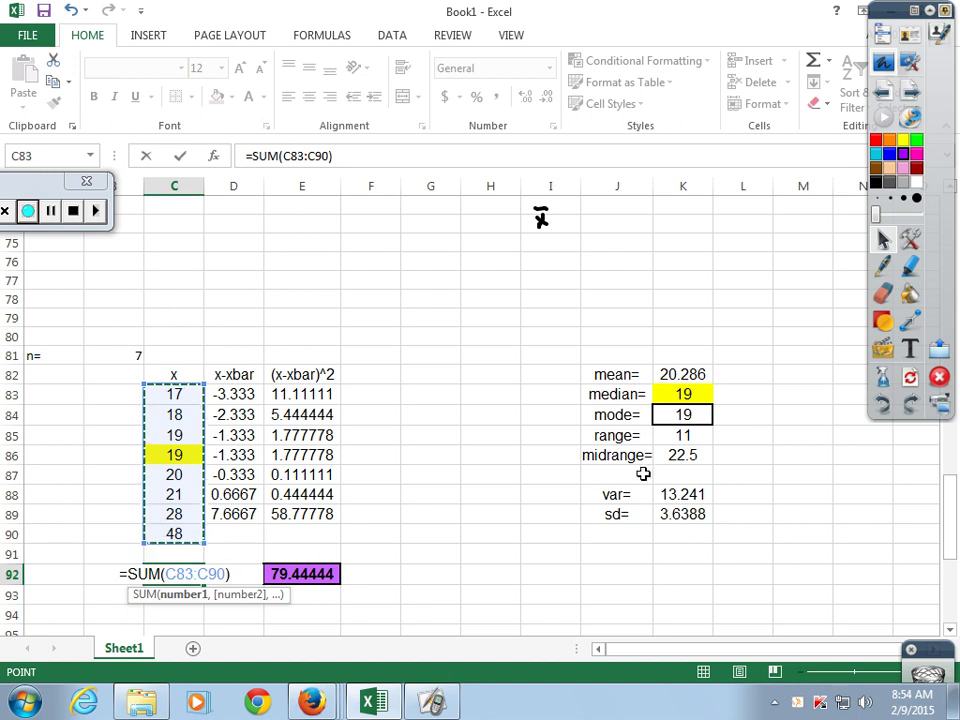
{"action": "key", "text": "Return"}
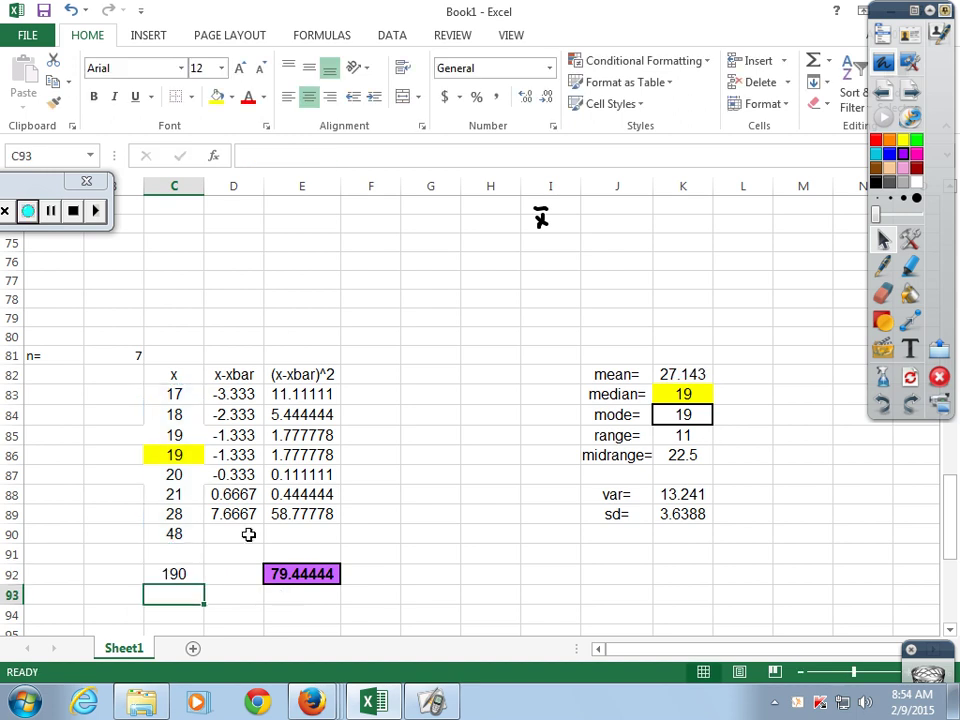
- Check the mean formula in K82 and set n in B81 to 8
{"action": "left_click", "coordinate": [675, 373]}
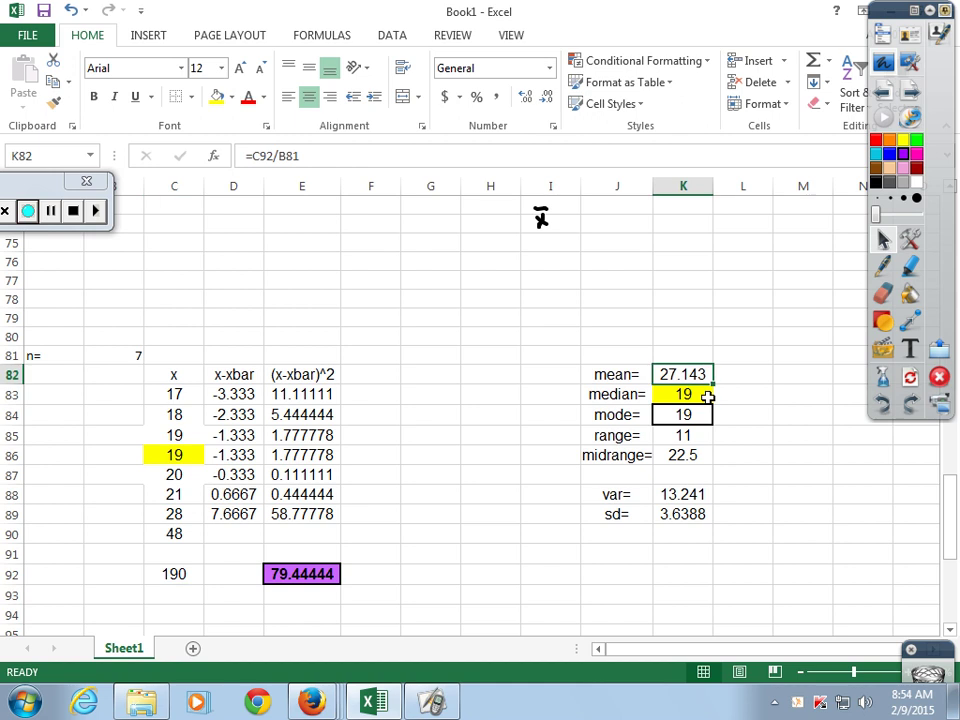
{"action": "left_click", "coordinate": [131, 340]}
{"action": "left_click", "coordinate": [133, 356]}
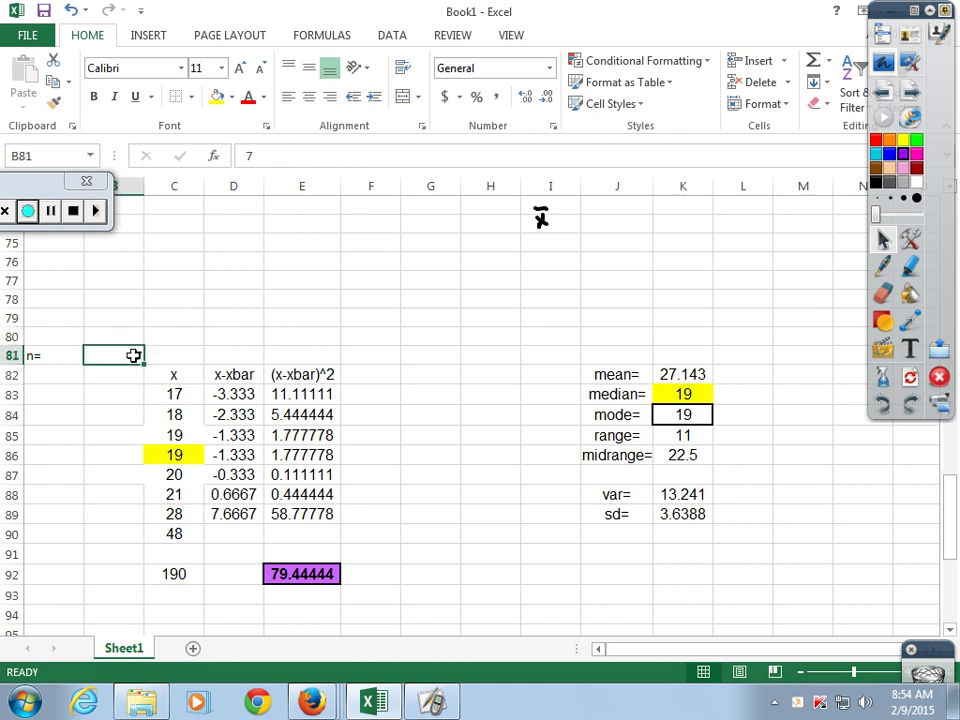
{"action": "type", "text": "8"}
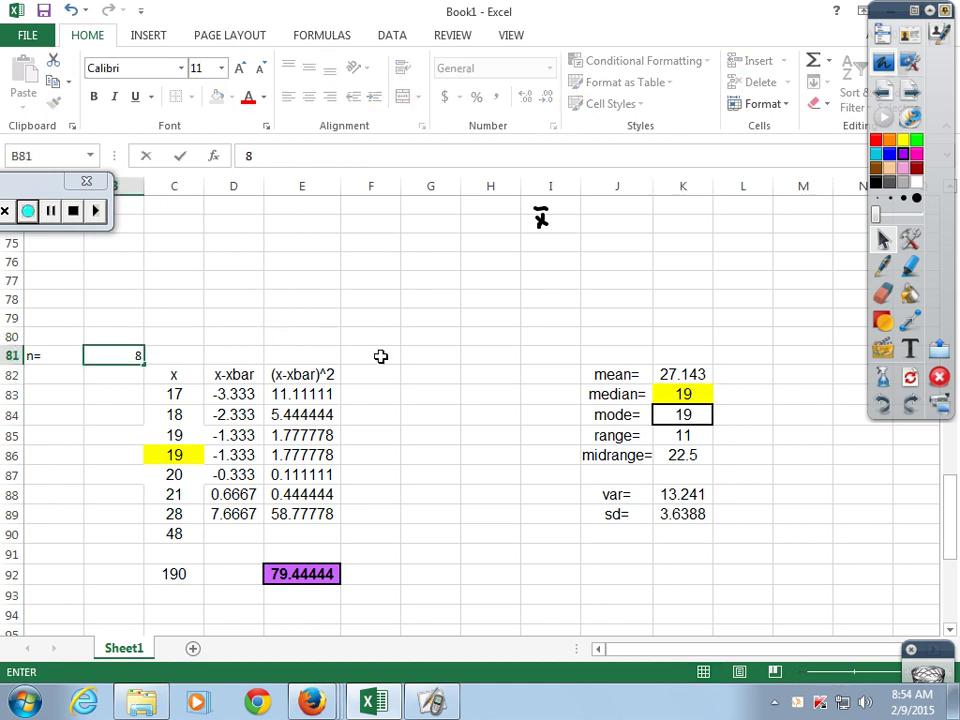
{"action": "key", "text": "Return"}
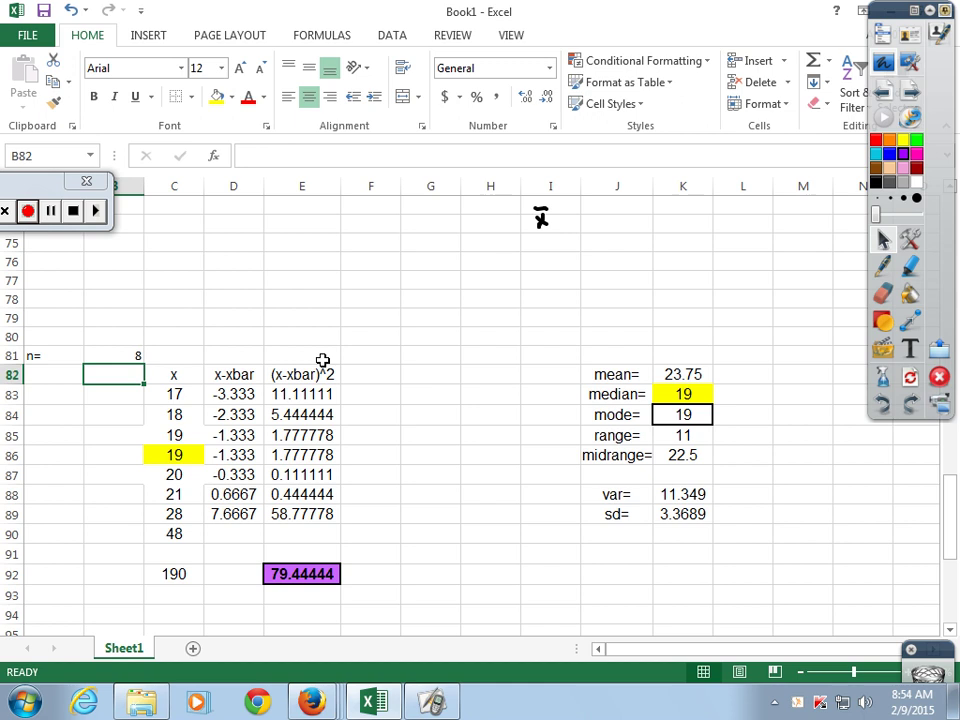
- Re-enter the mean in K82 as the x total divided by n with =C92/B81, and check its formula
{"action": "left_click", "coordinate": [672, 374]}
{"action": "type", "text": "="}
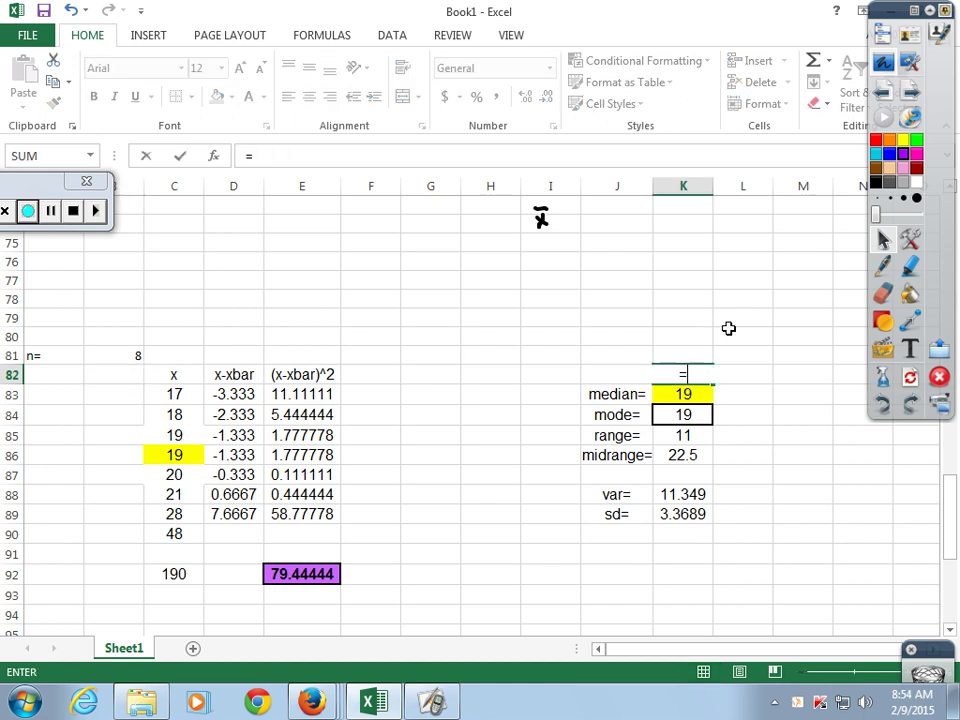
{"action": "left_click", "coordinate": [167, 573]}
{"action": "type", "text": "/"}
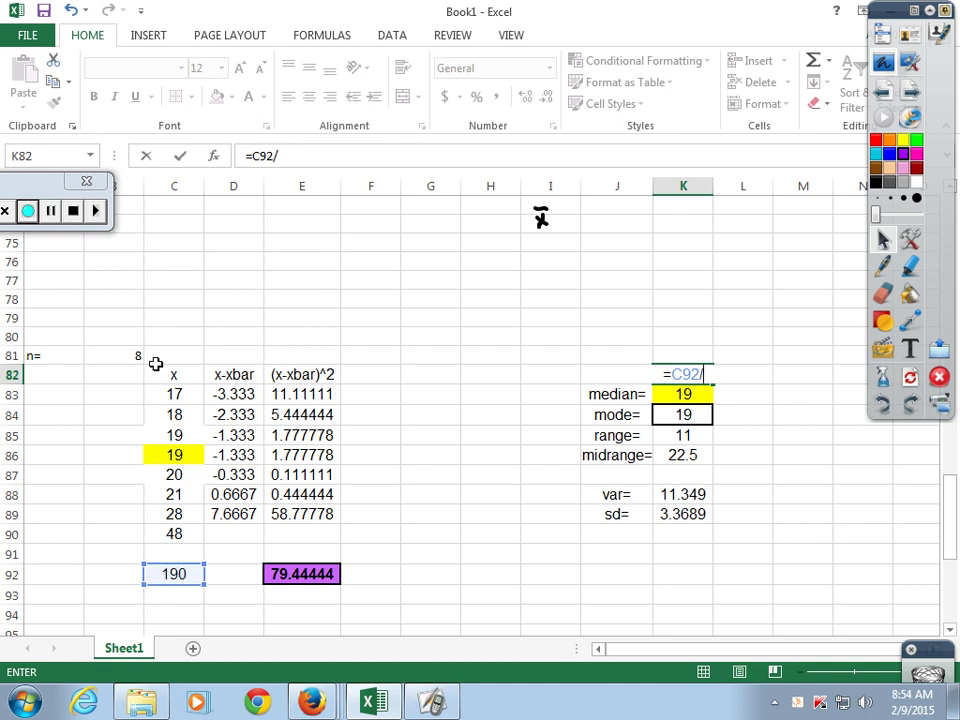
{"action": "left_click", "coordinate": [135, 356]}
{"action": "key", "text": "Return"}
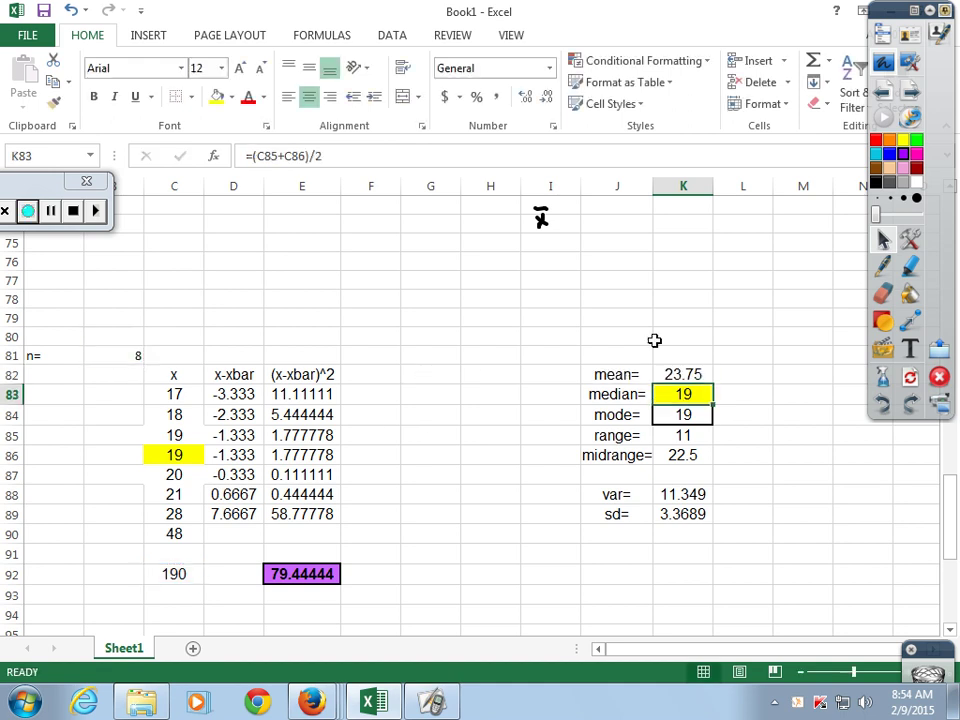
{"action": "left_click", "coordinate": [697, 373]}
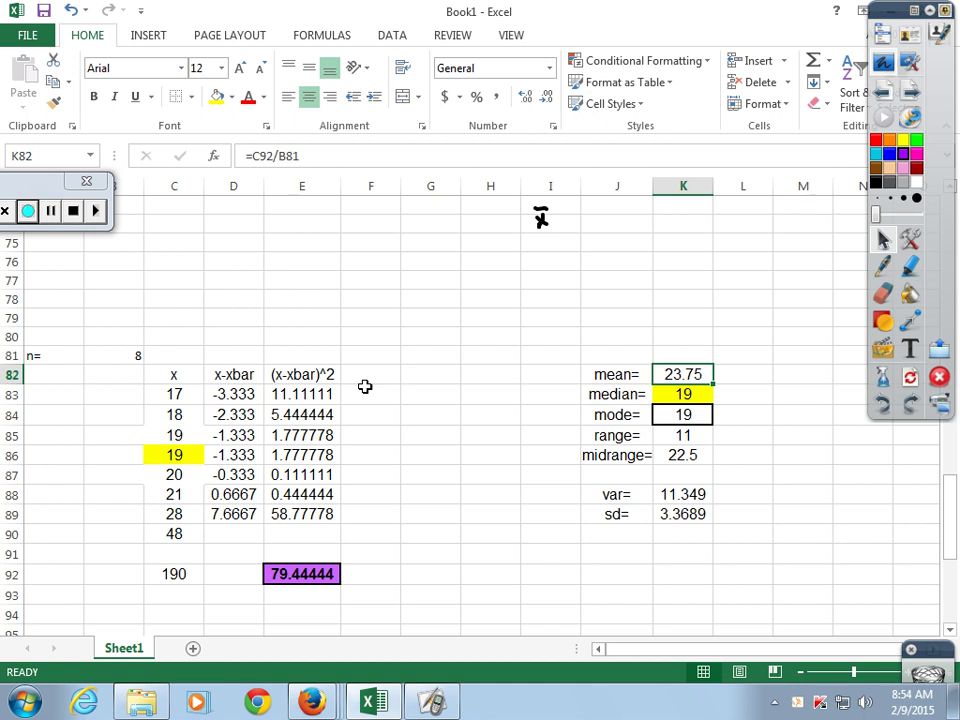
- Re-enter the first x-xbar deviation in D83 as =C83-$K$82, with an absolute reference to this data set's mean
{"action": "left_click", "coordinate": [244, 398]}
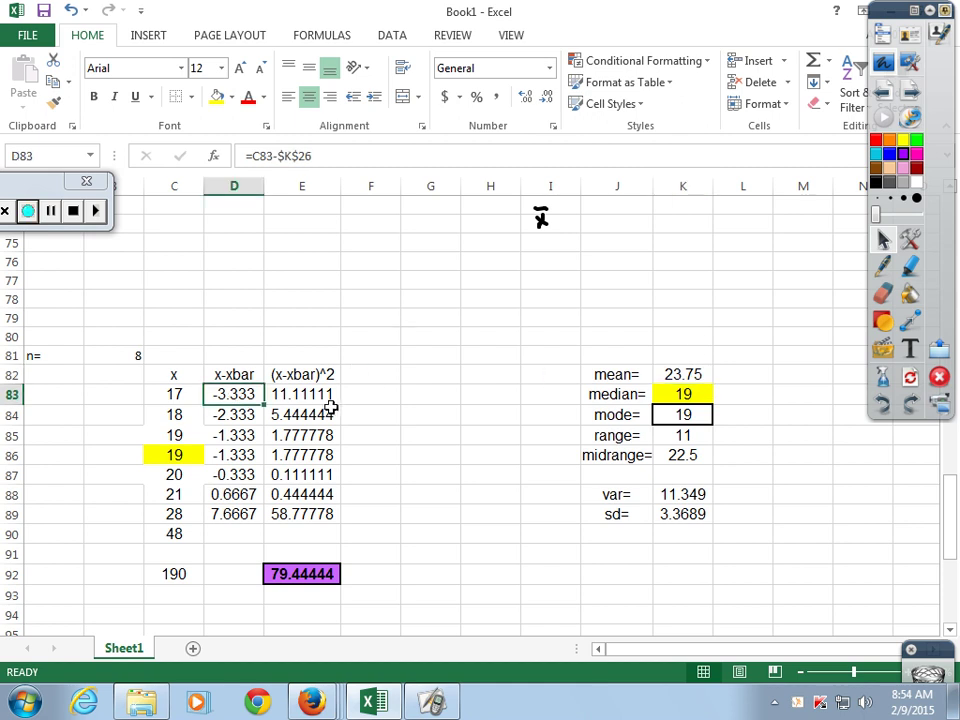
{"action": "type", "text": "="}
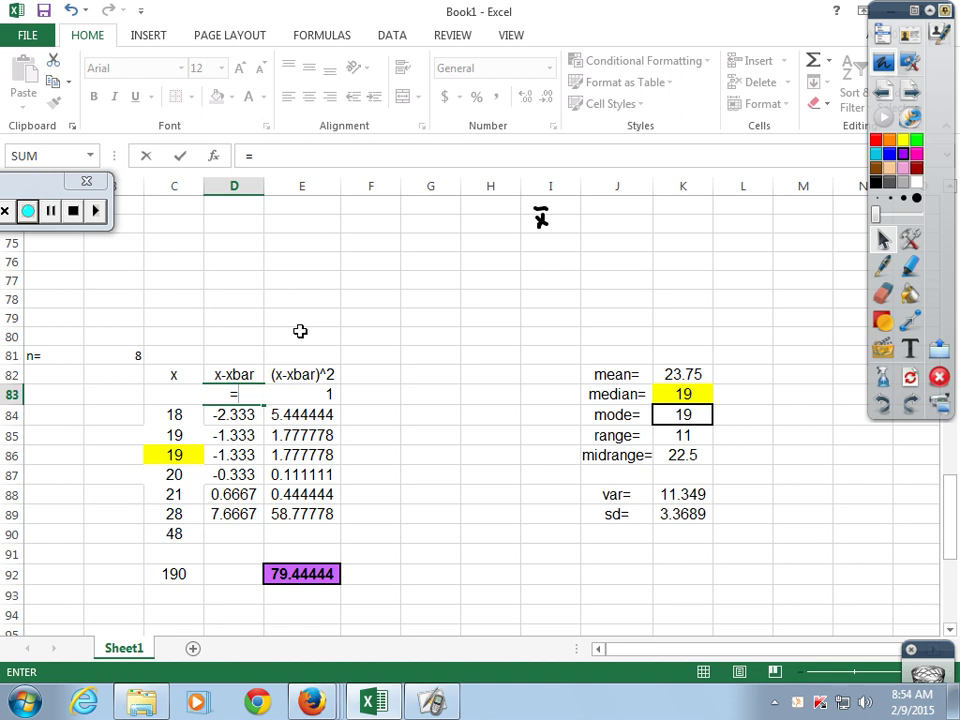
{"action": "type", "text": "c83"}
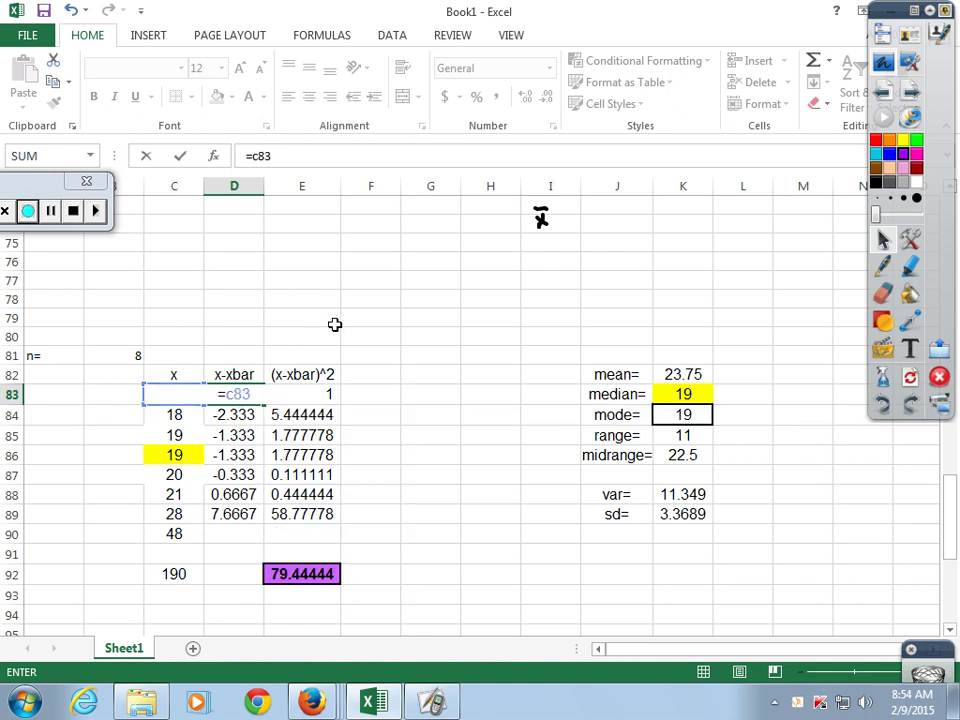
{"action": "type", "text": "-"}
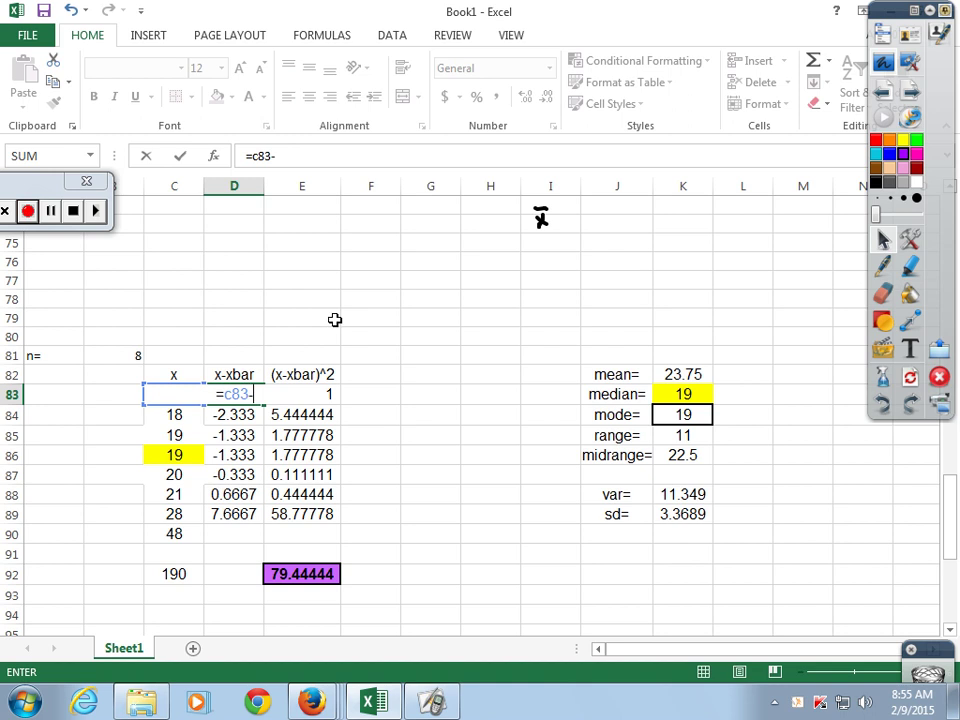
{"action": "left_click", "coordinate": [700, 374]}
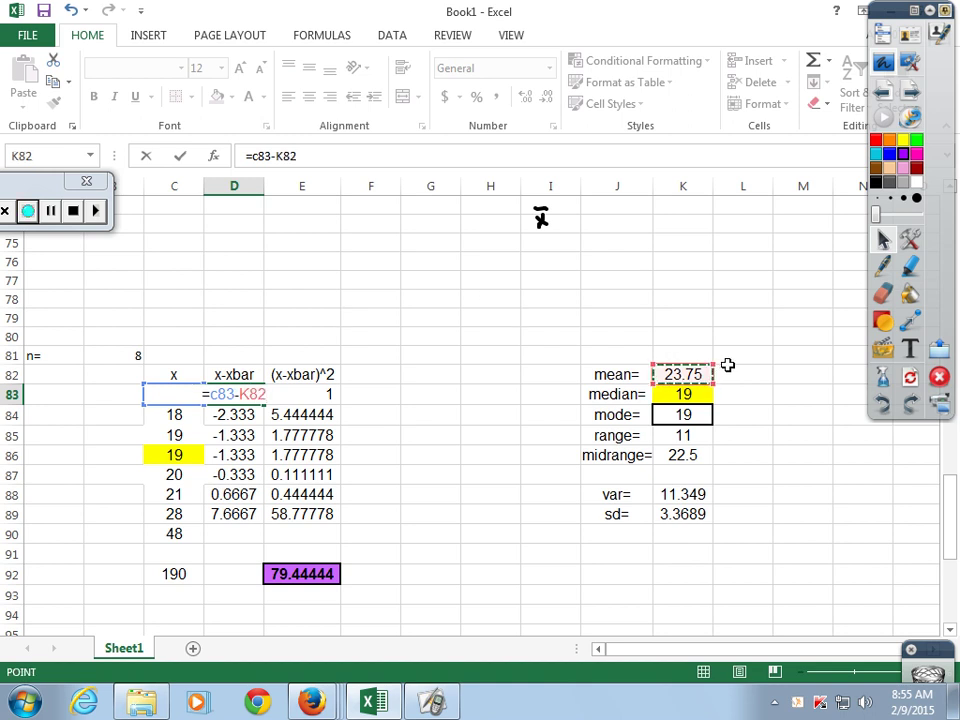
{"action": "key", "text": "F4"}
{"action": "key", "text": "Return"}
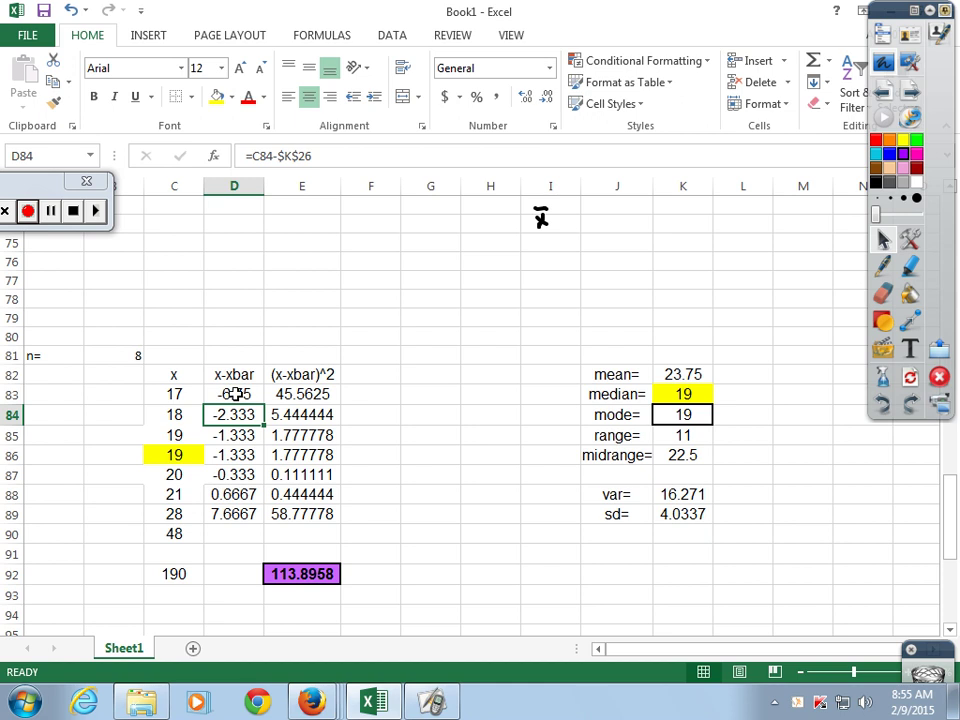
- Fill the D83 deviation formula down through D89, and extend the deviation and squared-deviation formulas from row 89 into row 90
{"action": "left_click", "coordinate": [232, 396]}
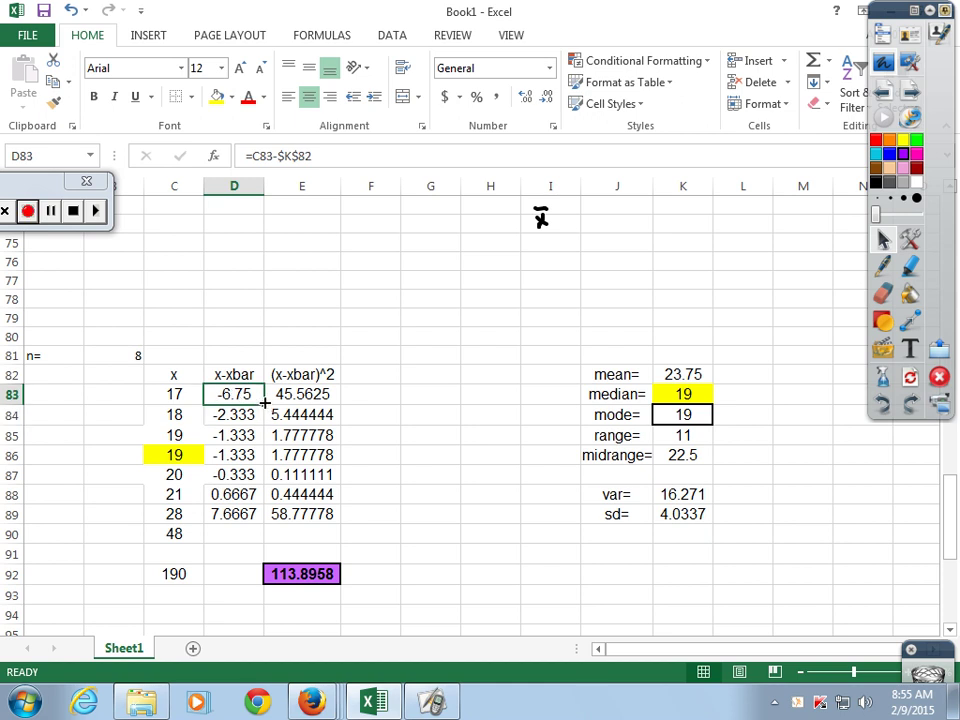
{"action": "left_click_drag", "start_coordinate": [264, 403], "coordinate": [258, 518]}
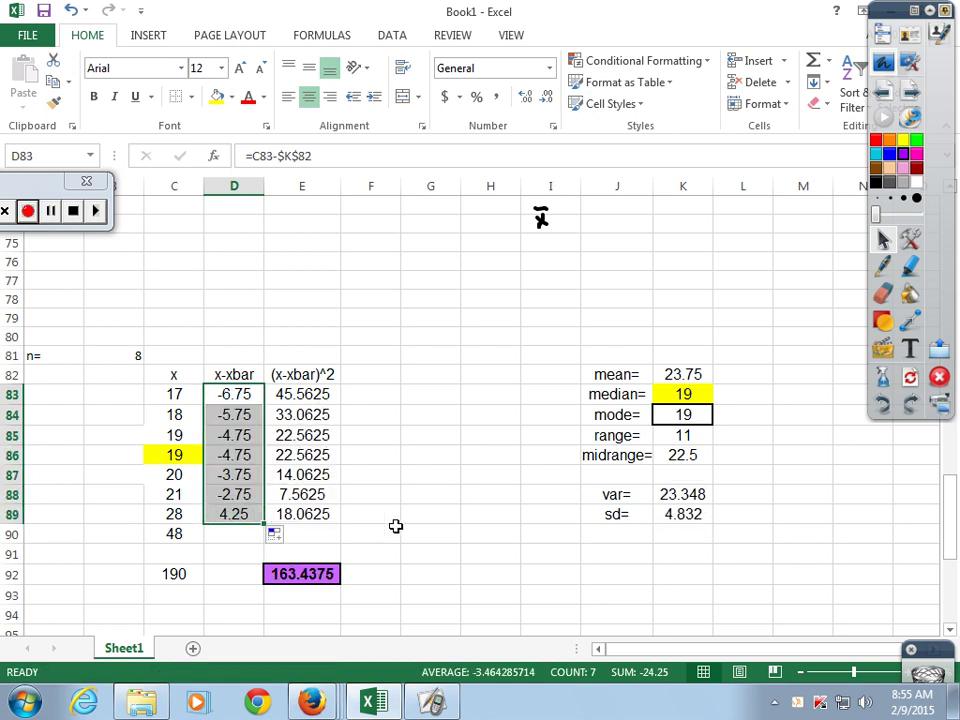
{"action": "left_click", "coordinate": [306, 394]}
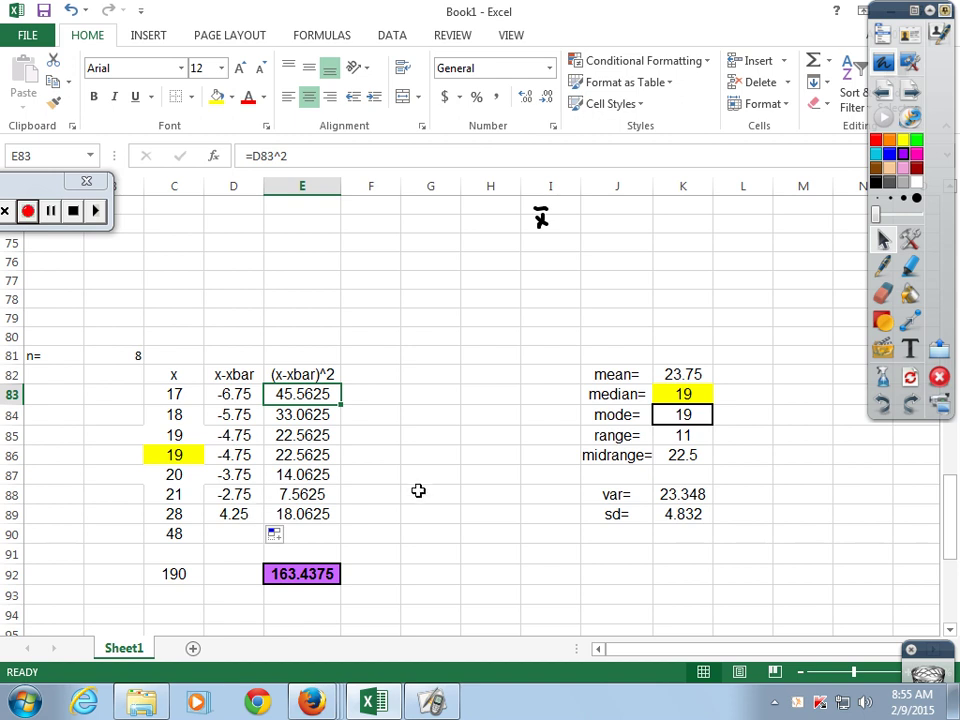
{"action": "left_click", "coordinate": [245, 536]}
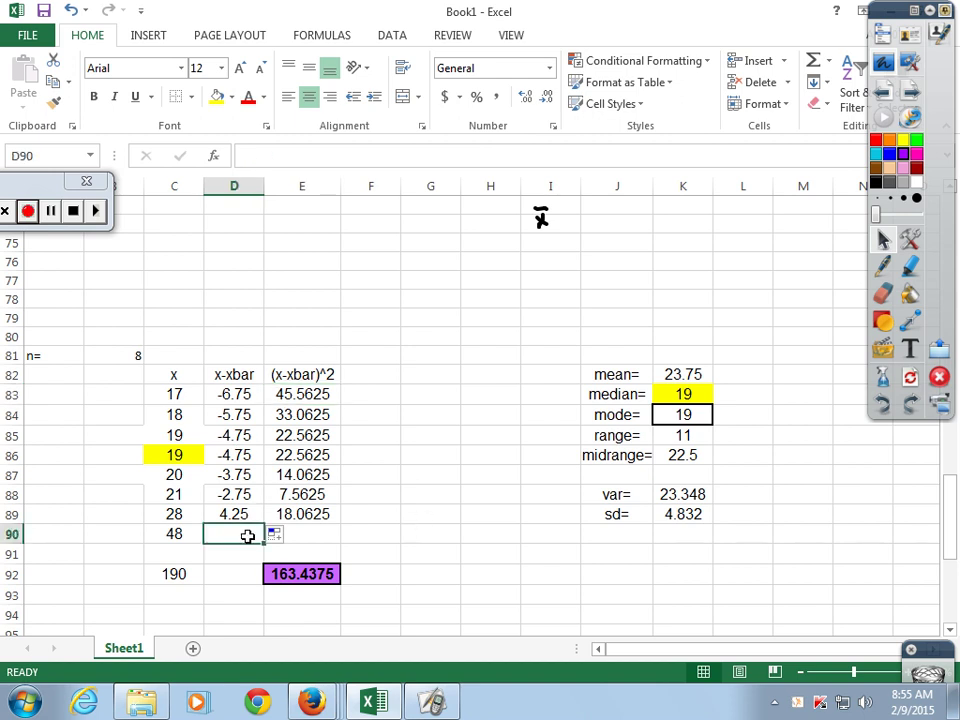
{"action": "left_click_drag", "start_coordinate": [231, 514], "coordinate": [340, 545]}
{"action": "double_click", "coordinate": [422, 456]}
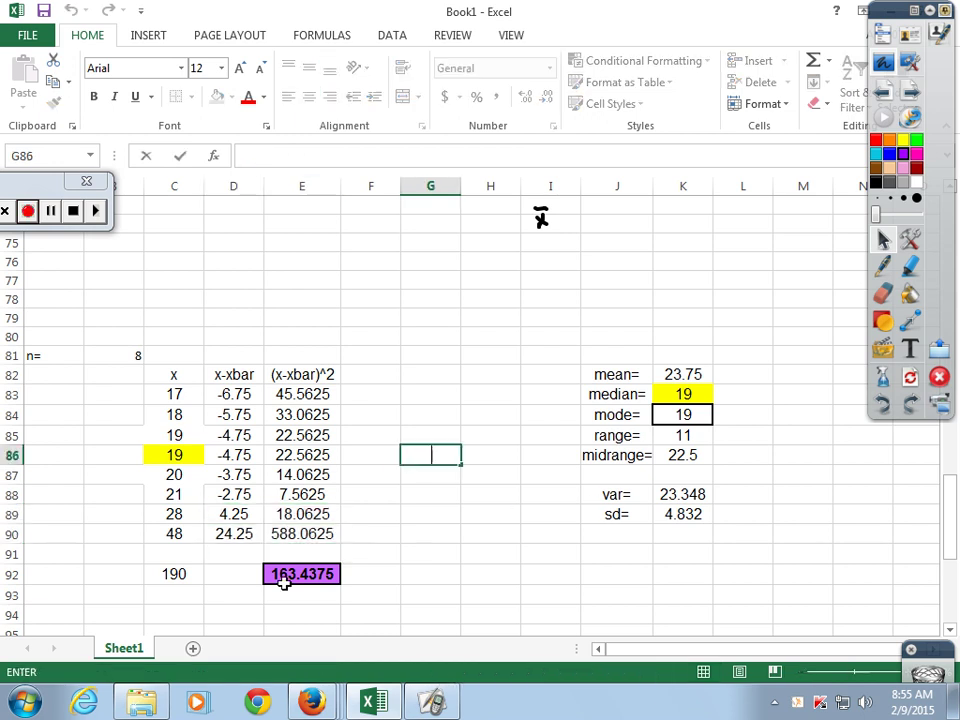
- Re-enter the total of squared deviations in E92 as =SUM(E83:E90)
{"action": "left_click", "coordinate": [284, 583]}
{"action": "key", "text": "alt+equal"}
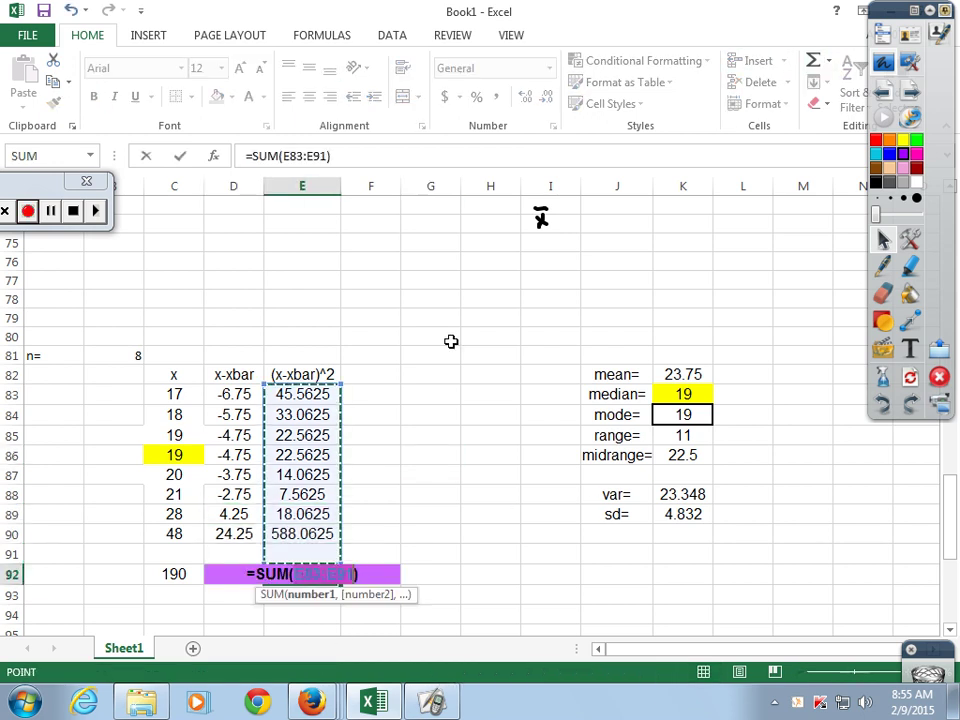
{"action": "left_click_drag", "start_coordinate": [296, 398], "coordinate": [300, 513]}
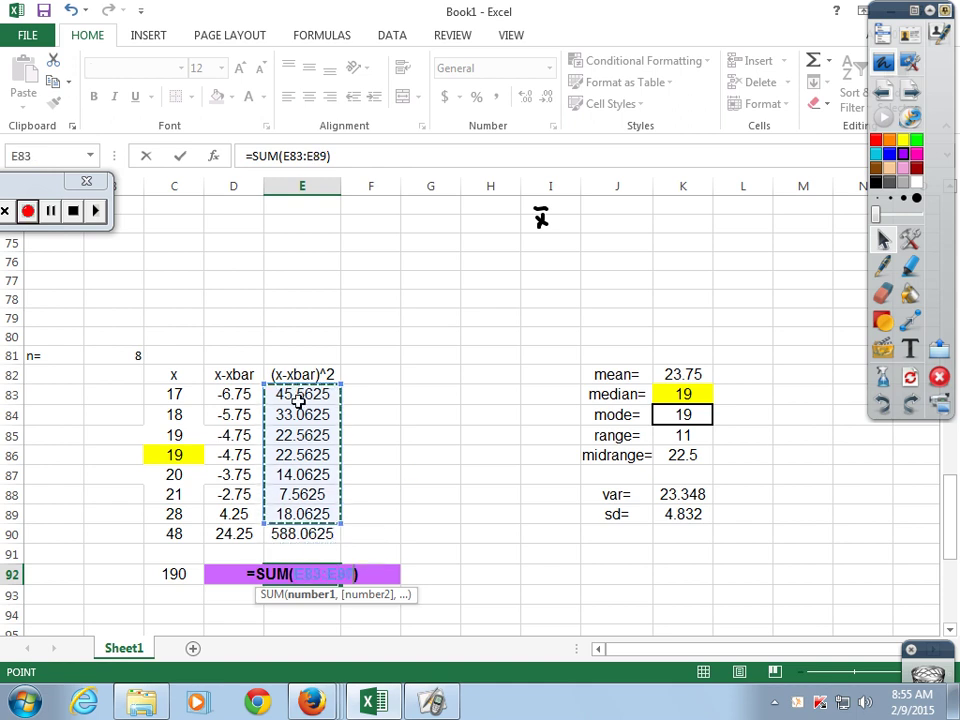
{"action": "left_click_drag", "start_coordinate": [290, 394], "coordinate": [290, 530]}
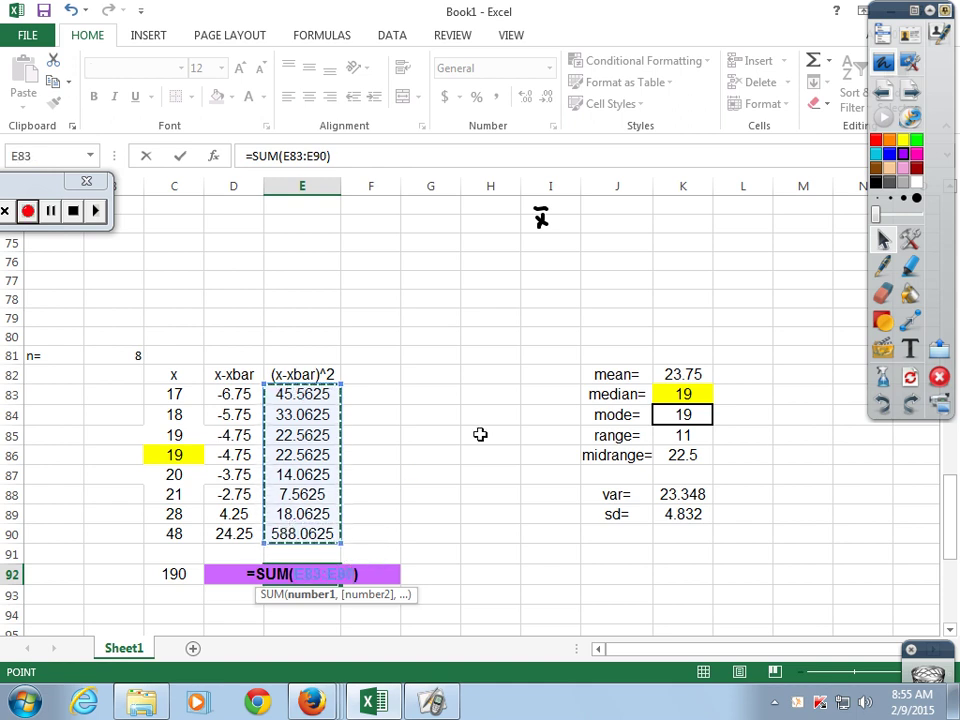
{"action": "key", "text": "Return"}
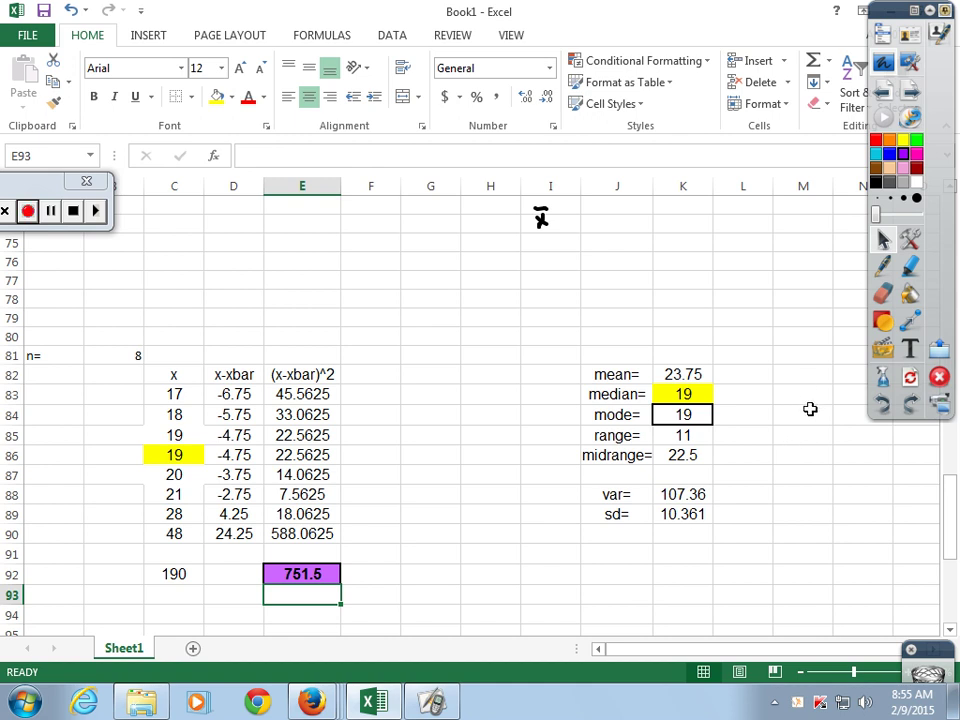
- Compare the statistics with those of the earlier data sets, and inspect the standard deviation in K89 and the x values in C89:C90
{"action": "scroll", "coordinate": [820, 428], "scroll_direction": "up", "scroll_amount": 1}
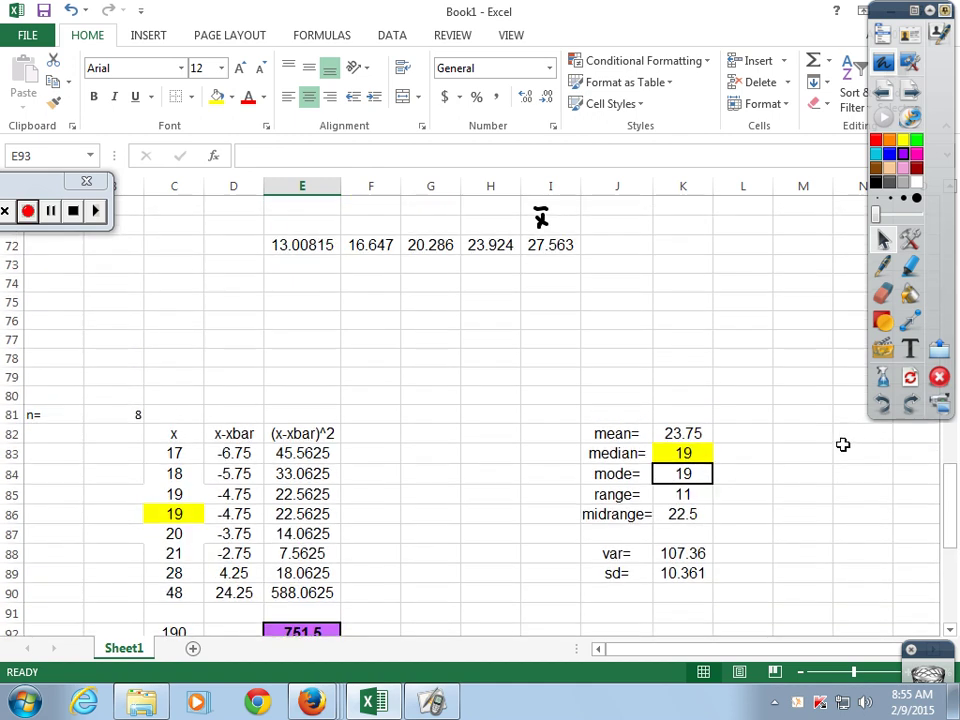
{"action": "scroll", "coordinate": [845, 438], "scroll_direction": "up", "scroll_amount": 5}
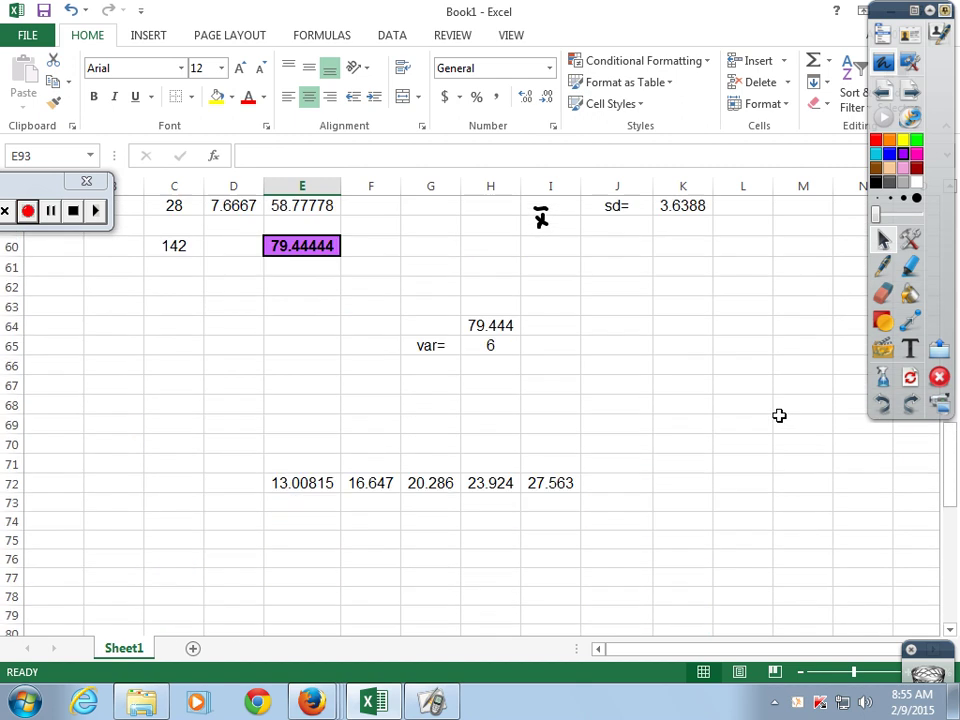
{"action": "scroll", "coordinate": [782, 410], "scroll_direction": "up", "scroll_amount": 10}
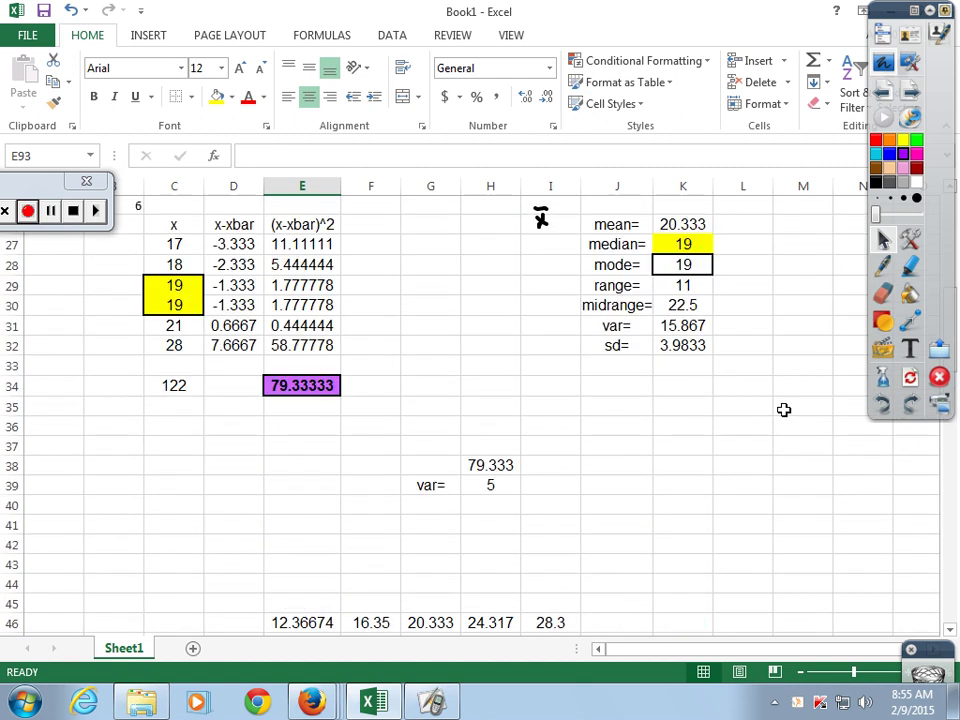
{"action": "scroll", "coordinate": [783, 410], "scroll_direction": "up", "scroll_amount": 3}
{"action": "scroll", "coordinate": [783, 410], "scroll_direction": "down", "scroll_amount": 15}
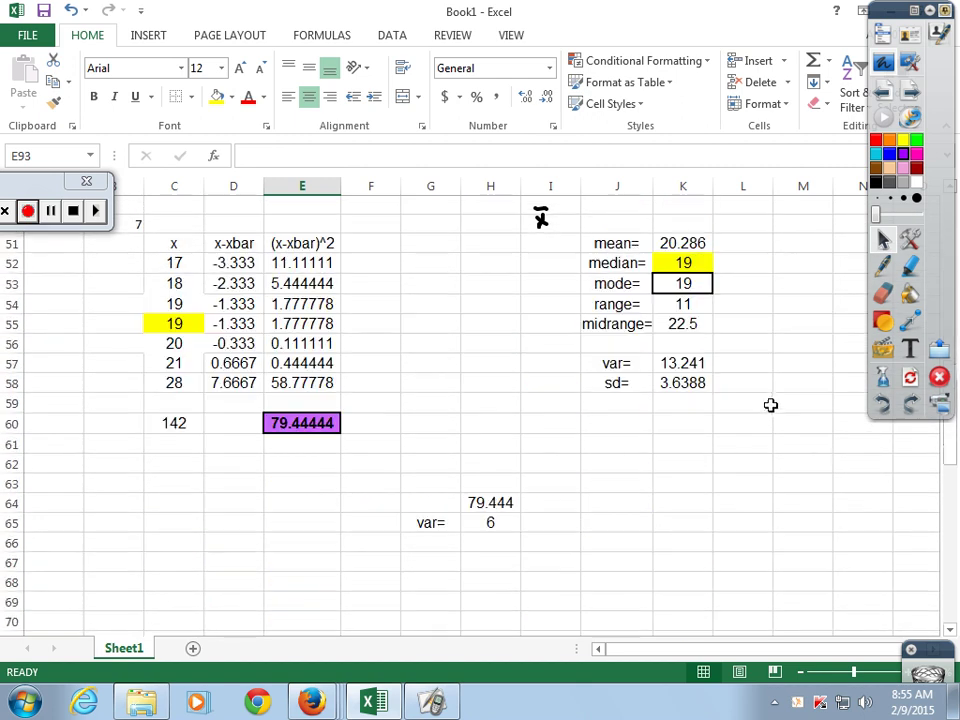
{"action": "scroll", "coordinate": [767, 403], "scroll_direction": "down", "scroll_amount": 5}
{"action": "scroll", "coordinate": [718, 444], "scroll_direction": "up", "scroll_amount": 1}
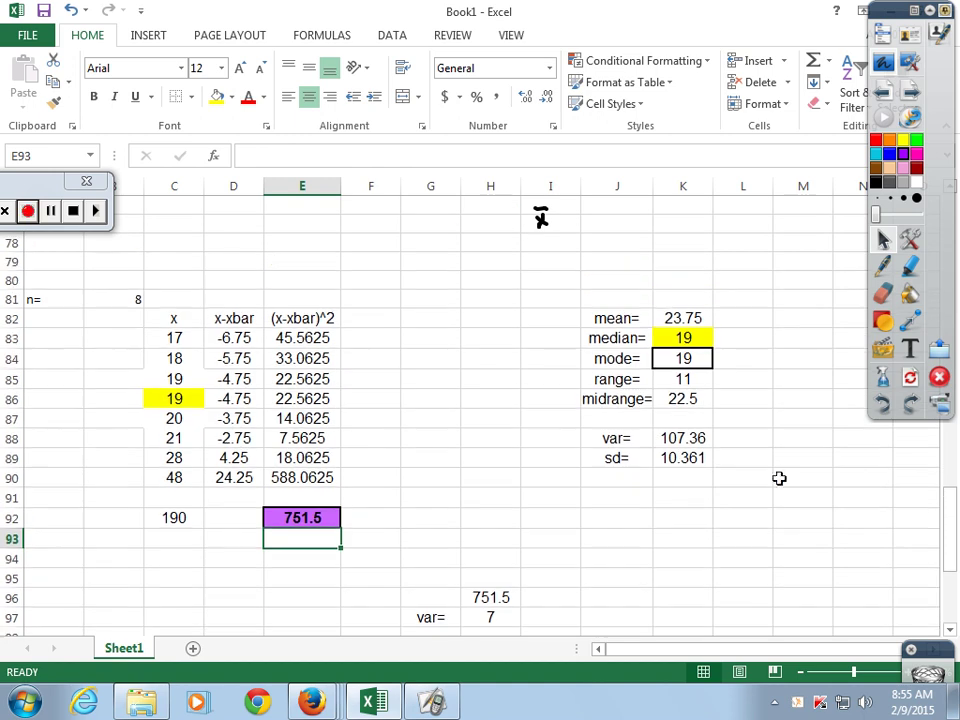
{"action": "left_click", "coordinate": [677, 457]}
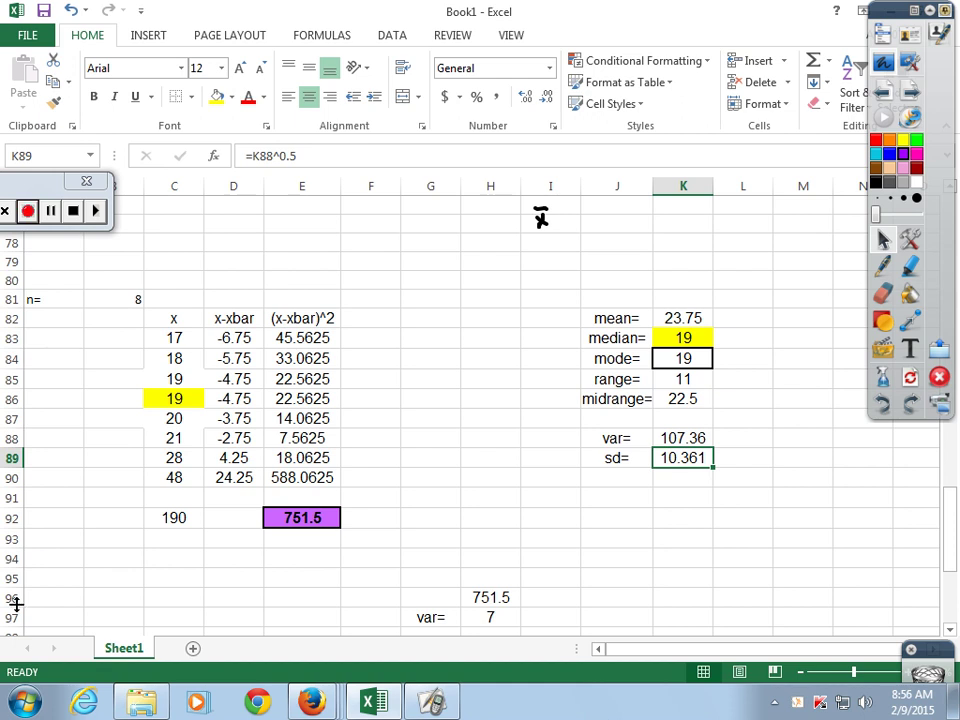
{"action": "left_click_drag", "start_coordinate": [191, 456], "coordinate": [191, 485]}
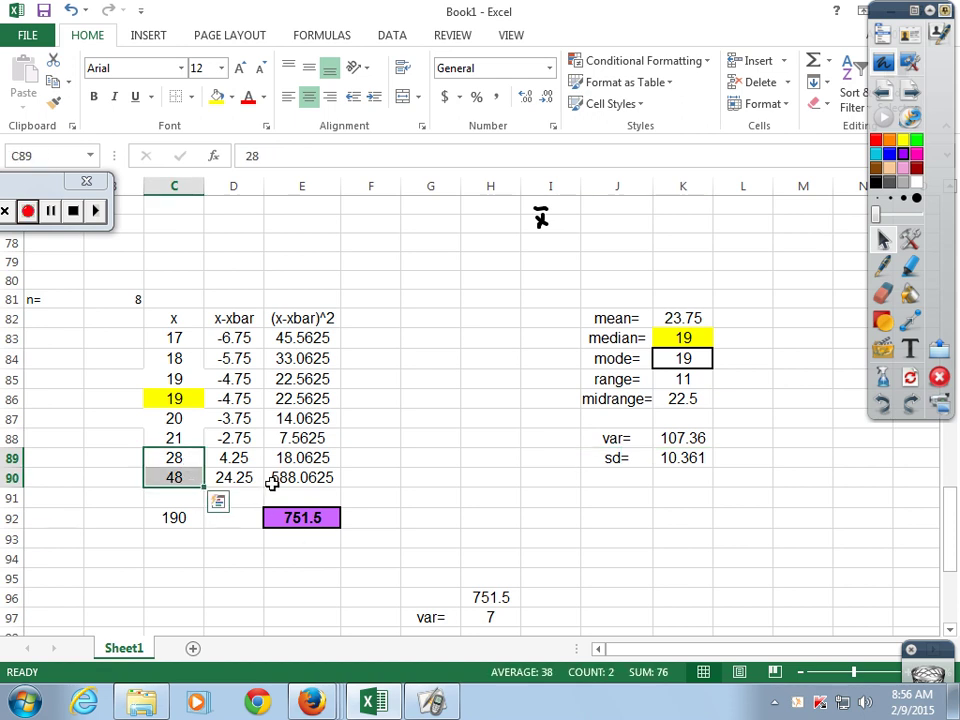
{"action": "mouse_move", "coordinate": [189, 462]}
{"action": "left_mouse_down"}
{"action": "mouse_move", "coordinate": [182, 485]}
{"action": "mouse_move", "coordinate": [185, 476]}
{"action": "left_mouse_up"}
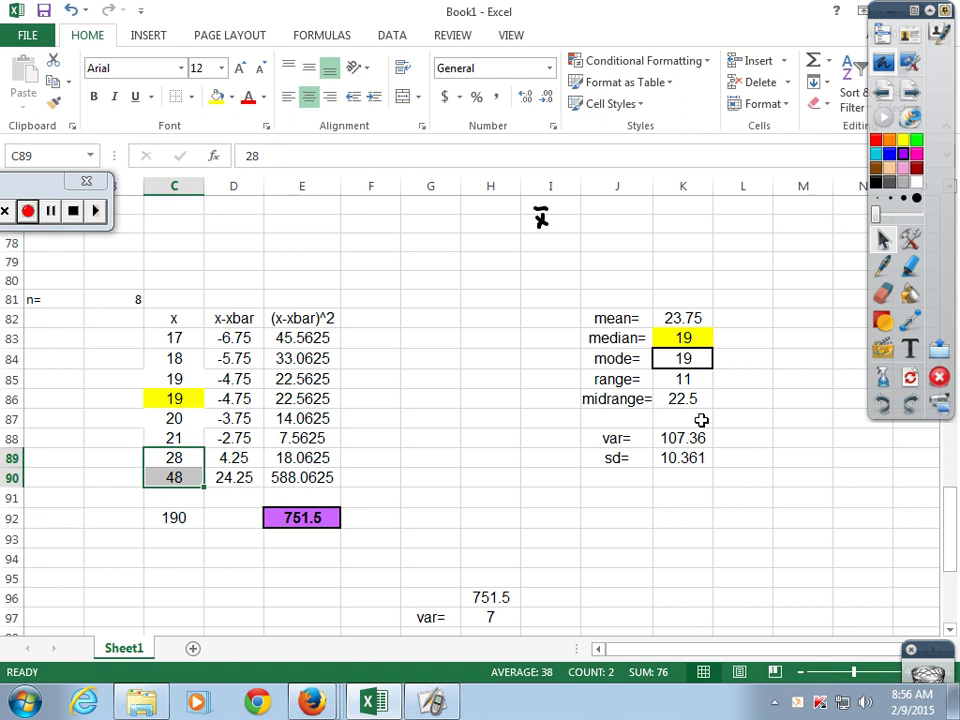
- Re-enter the range in K85 as the largest minus the smallest x value with =C90-C83
{"action": "left_click", "coordinate": [684, 387]}
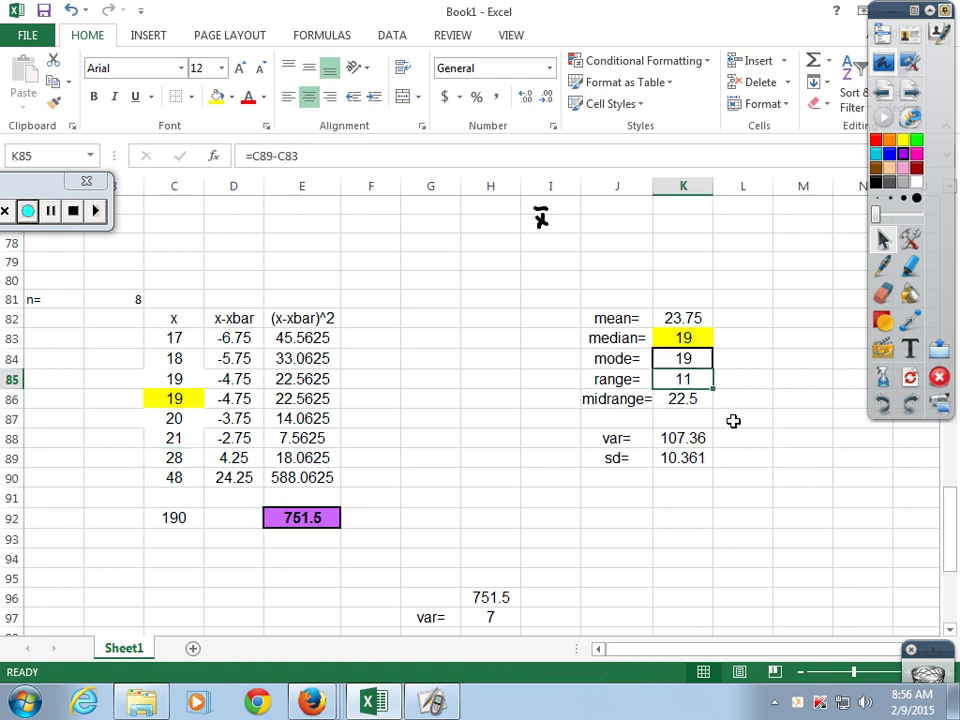
{"action": "type", "text": "="}
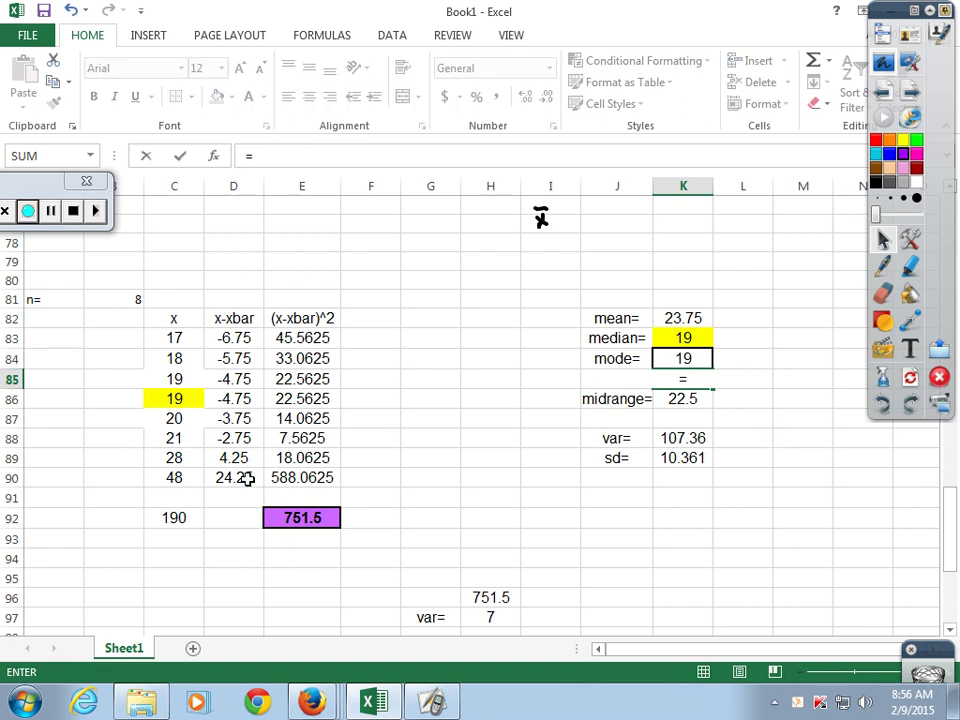
{"action": "left_click", "coordinate": [174, 478]}
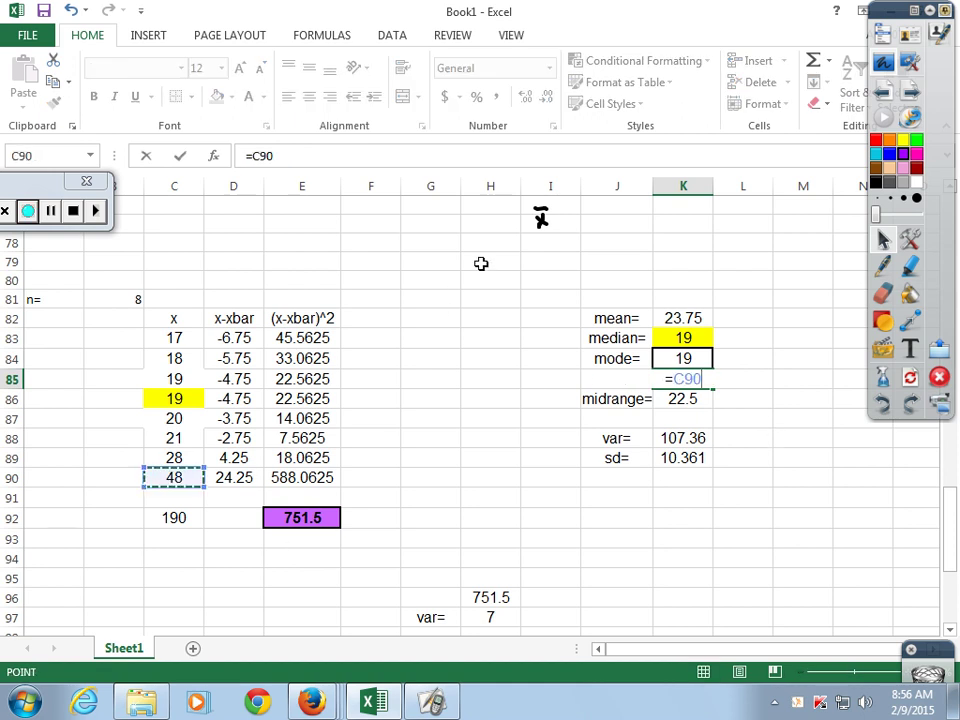
{"action": "type", "text": "-"}
{"action": "left_click", "coordinate": [178, 338]}
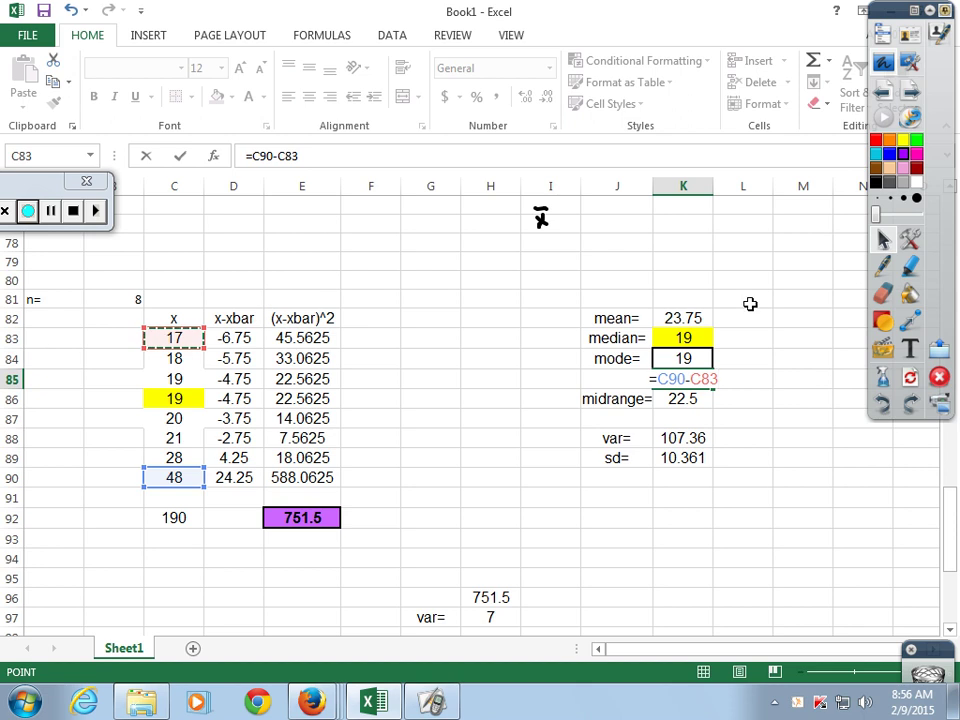
{"action": "key", "text": "Return"}
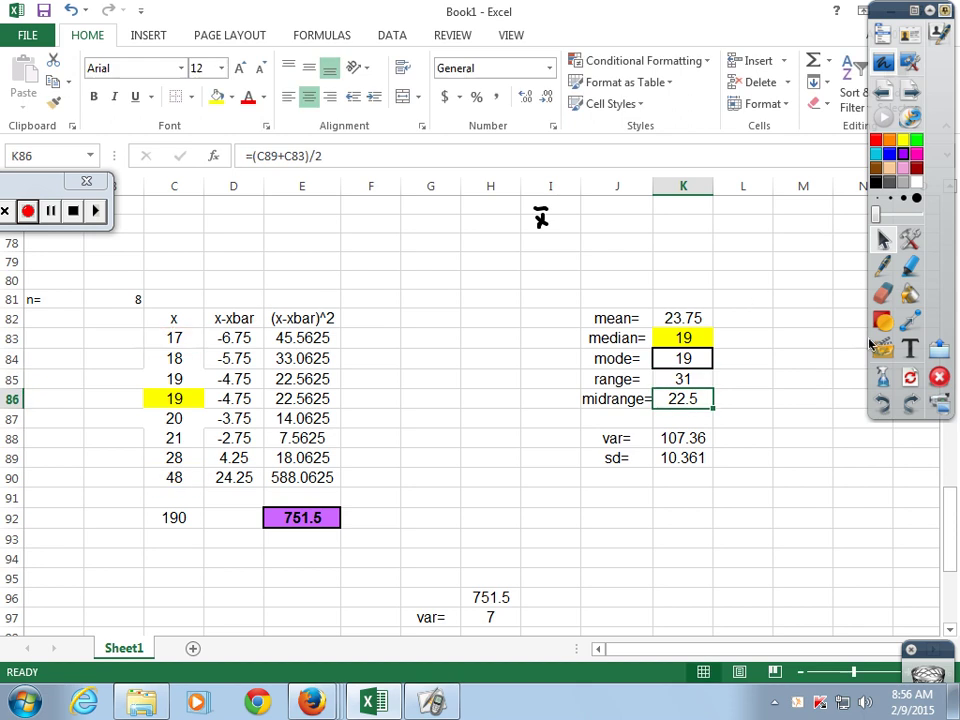
{"action": "left_click", "coordinate": [700, 385]}
- Re-enter the midrange in K86 as =(C90+C83)/1 and check its formula
{"action": "left_click", "coordinate": [696, 399]}
{"action": "type", "text": "="}
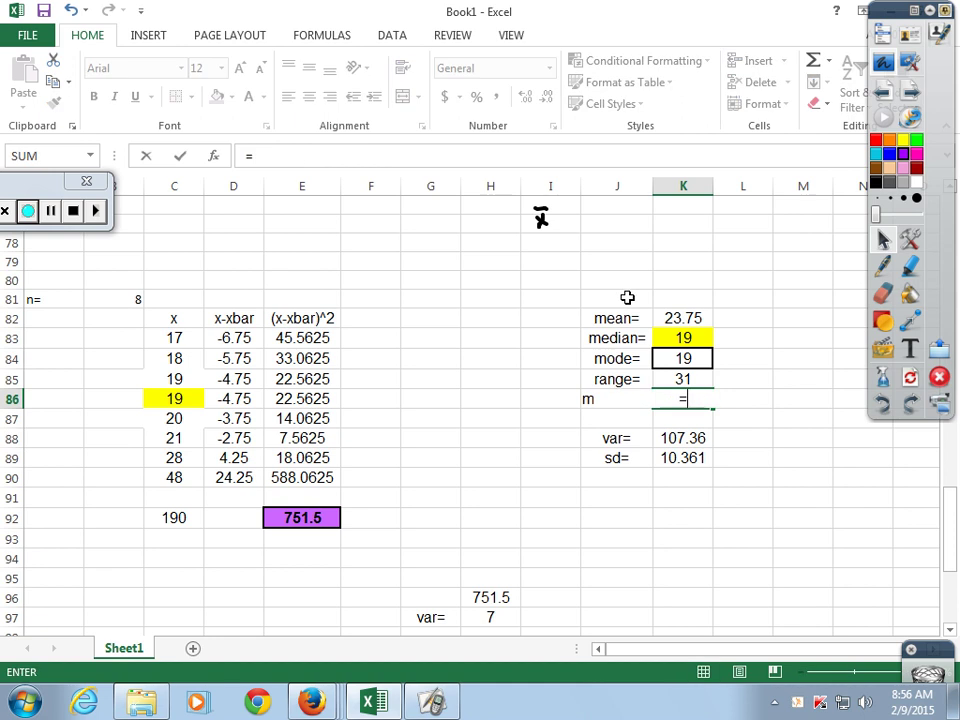
{"action": "type", "text": "("}
{"action": "left_click", "coordinate": [168, 478]}
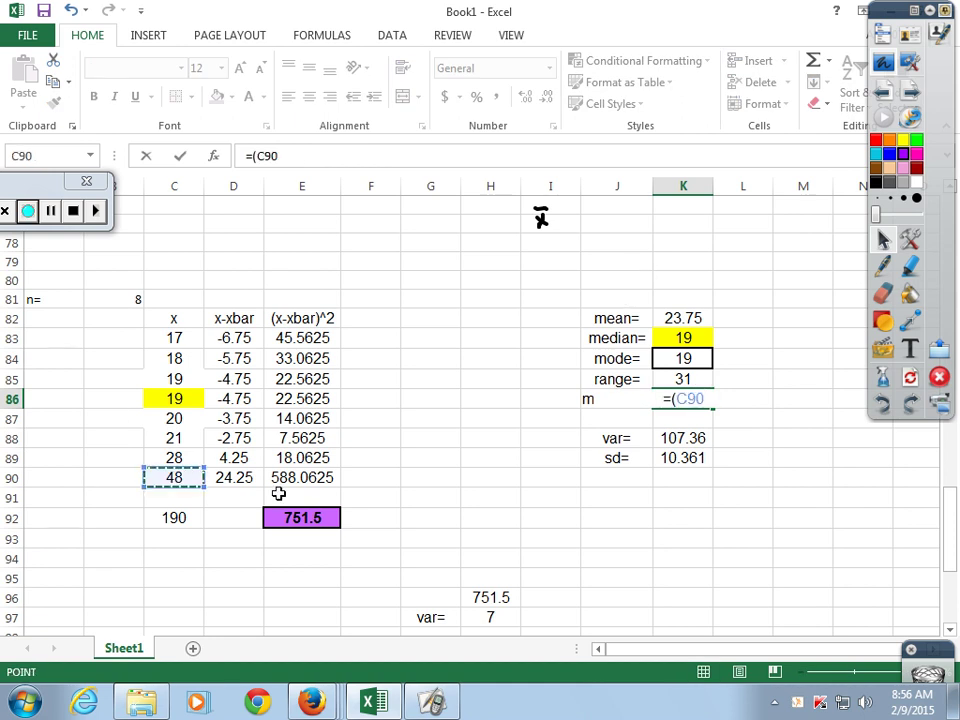
{"action": "type", "text": "+"}
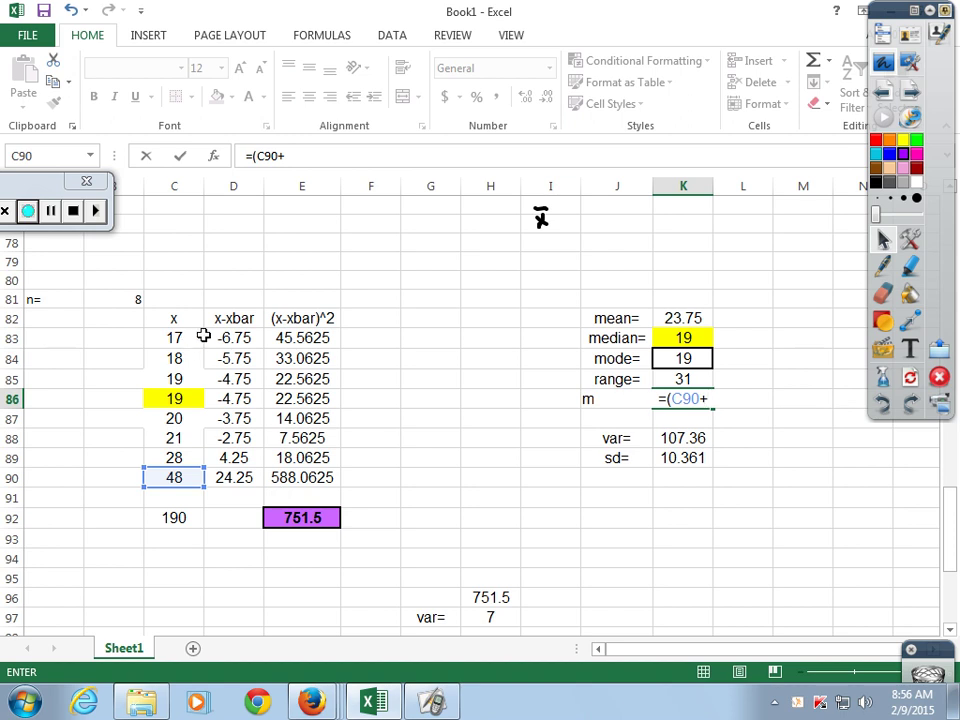
{"action": "left_click", "coordinate": [170, 337]}
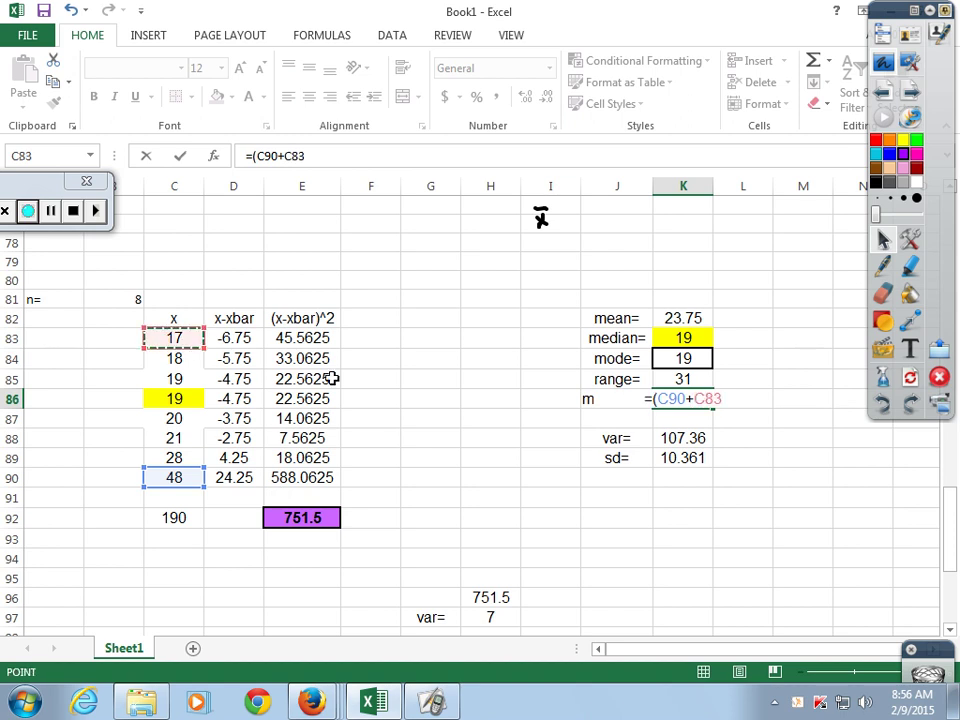
{"action": "type", "text": ")/1"}
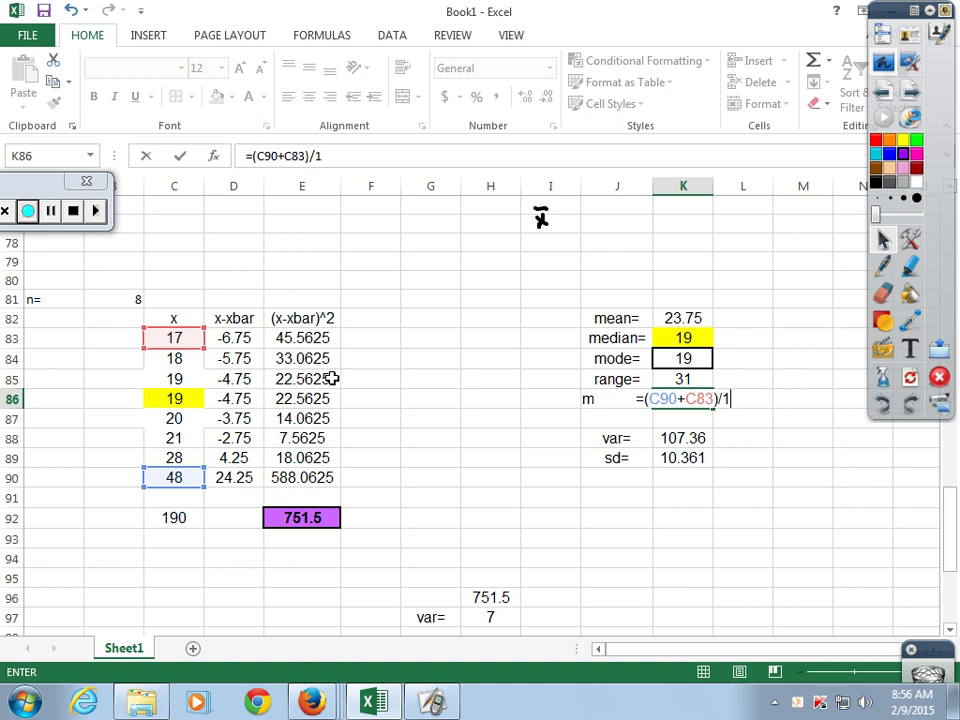
{"action": "key", "text": "Return"}
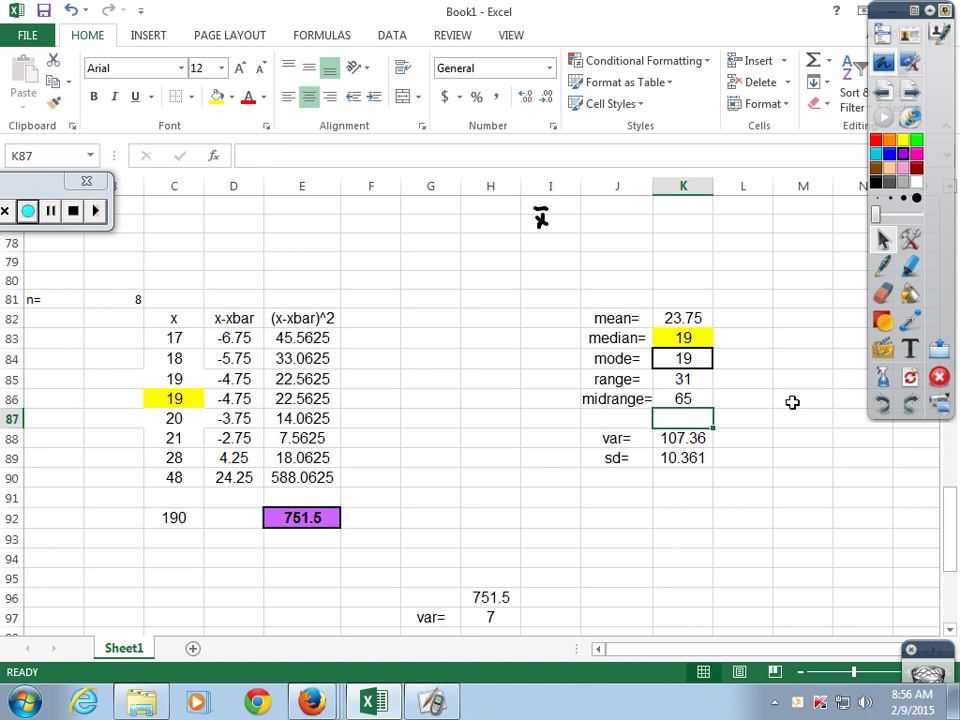
{"action": "left_click", "coordinate": [692, 397]}
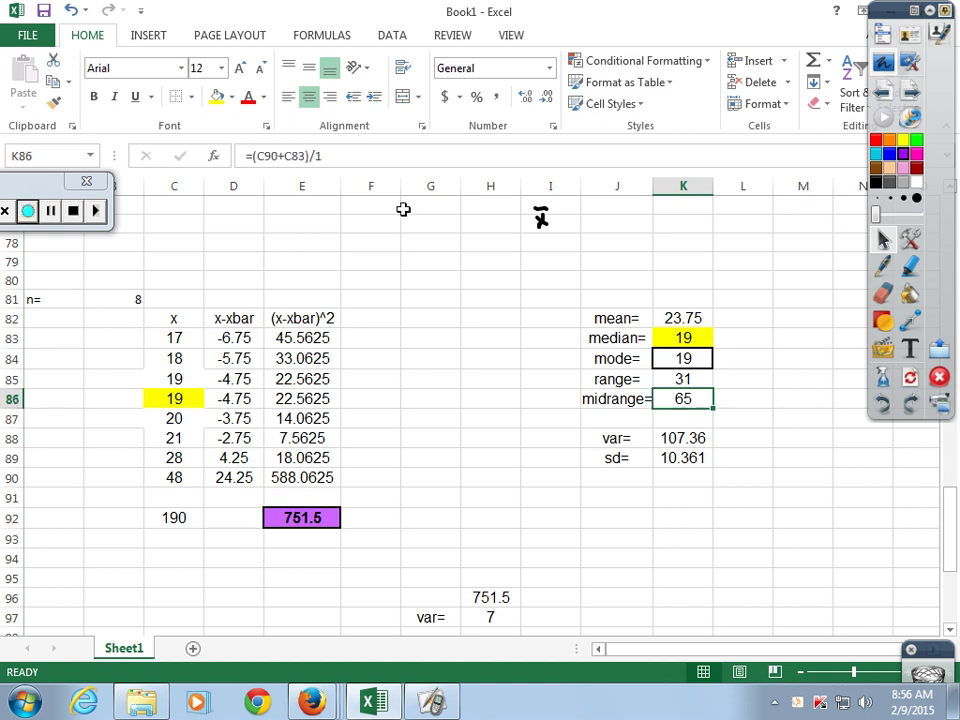
- Correct the divisor in the K86 midrange formula so it reads =(C90+C83)/2
{"action": "left_click", "coordinate": [318, 155]}
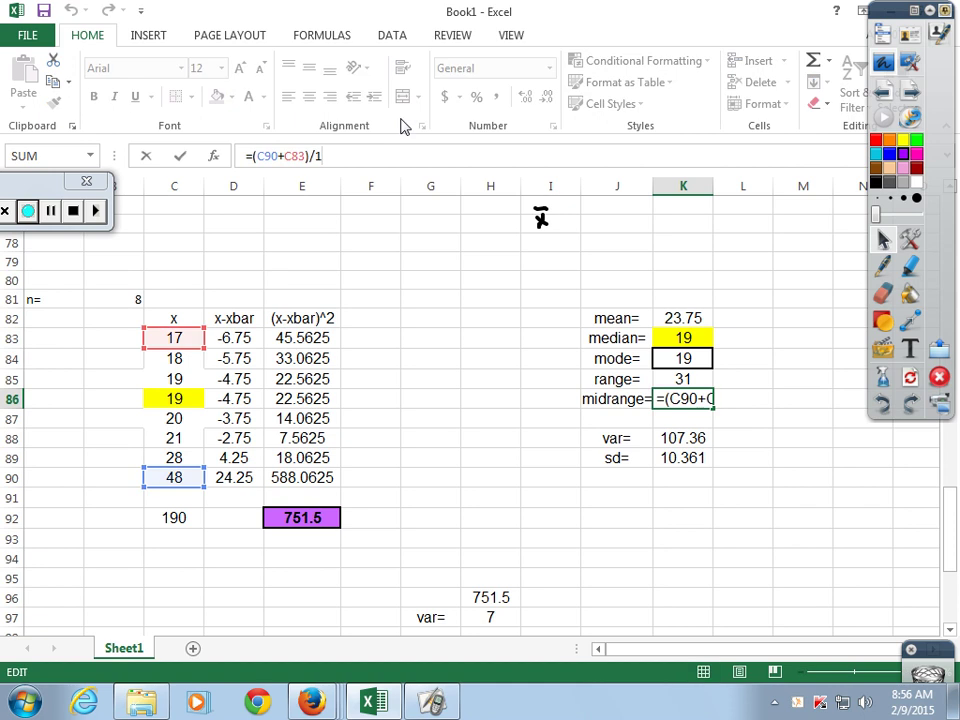
{"action": "key", "text": "BackSpace"}
{"action": "type", "text": "2"}
{"action": "key", "text": "Return"}
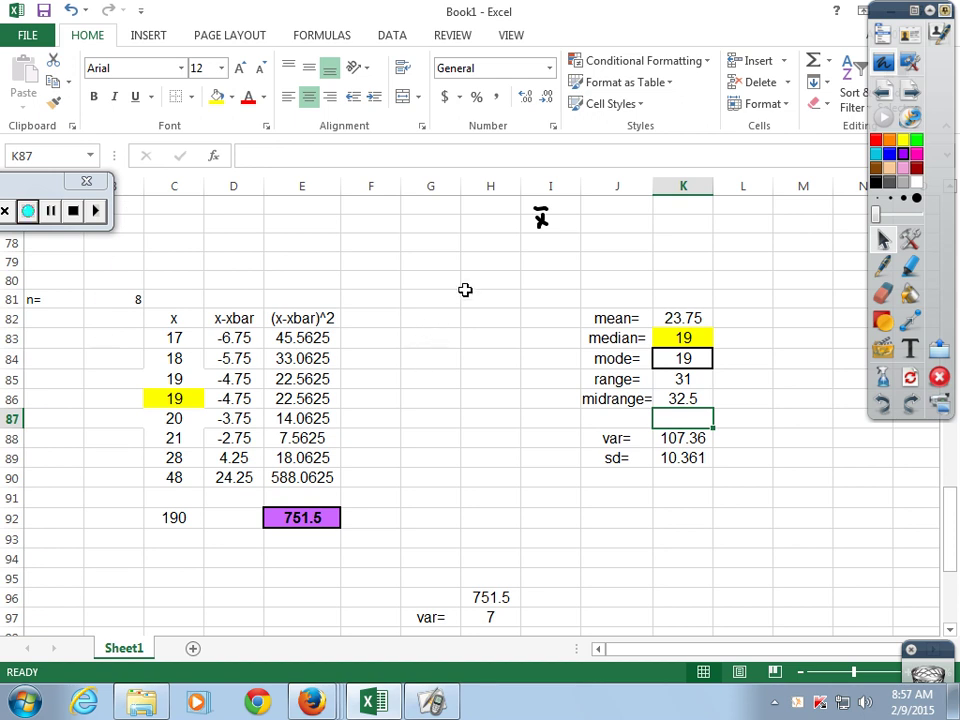
- Add a new worksheet and enter 17, 21, 19 and 34 down cells B4 to B7
{"action": "left_click", "coordinate": [193, 648]}
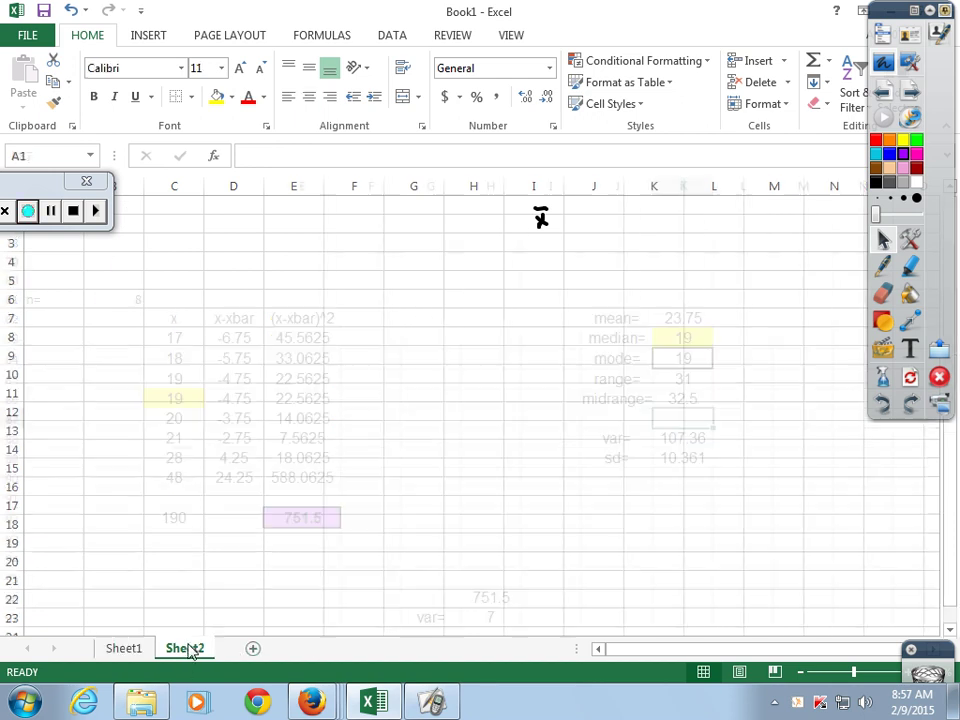
{"action": "left_click", "coordinate": [122, 261]}
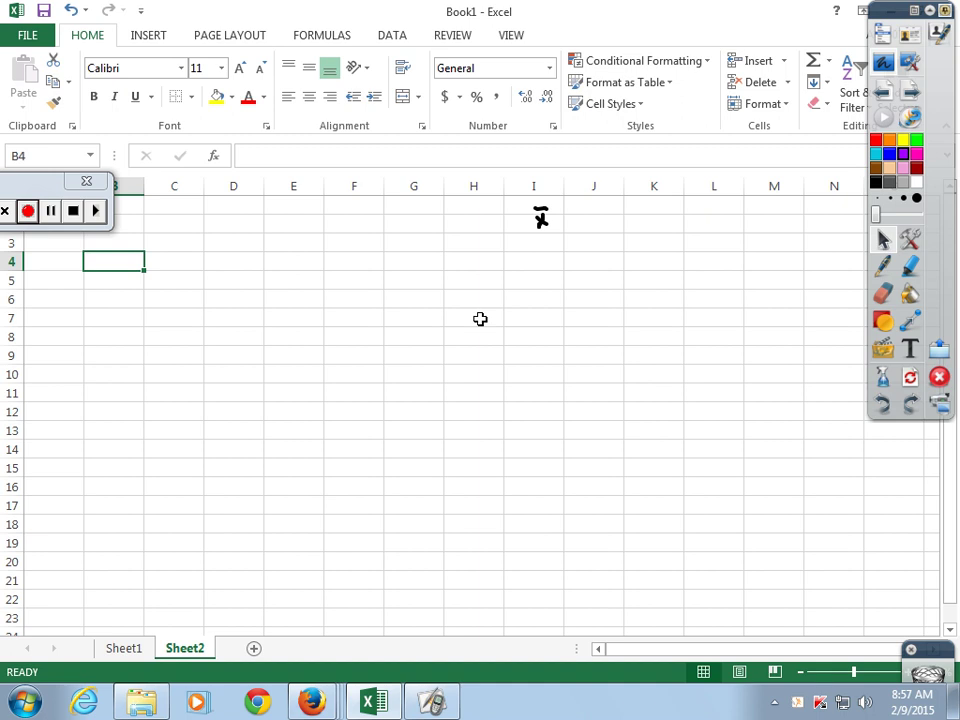
{"action": "type", "text": "17"}
{"action": "key", "text": "Return"}
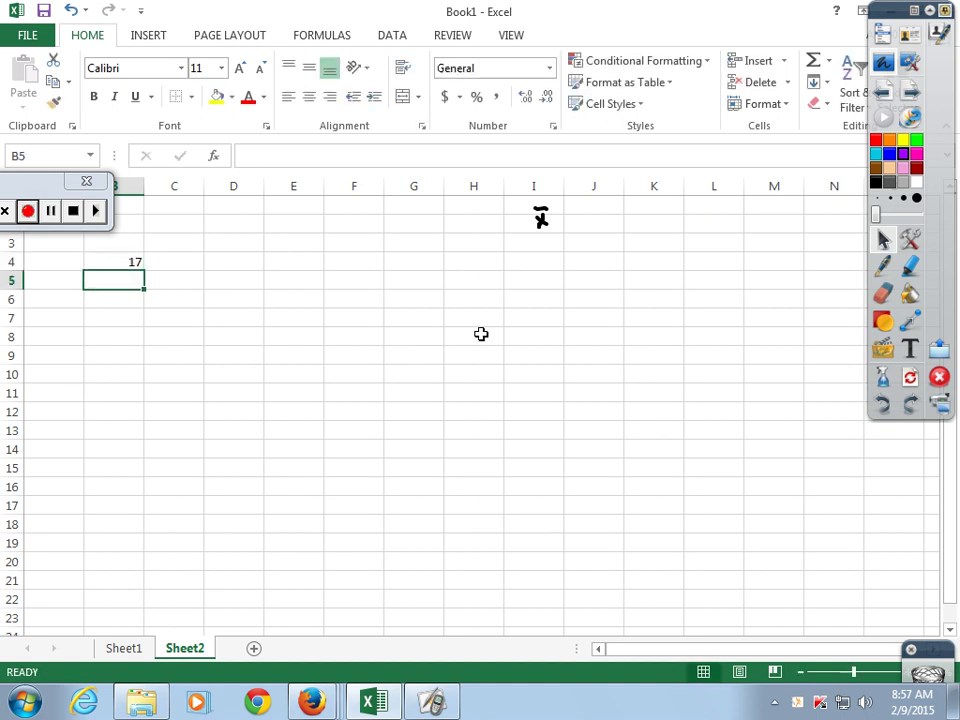
{"action": "type", "text": "21"}
{"action": "key", "text": "Return"}
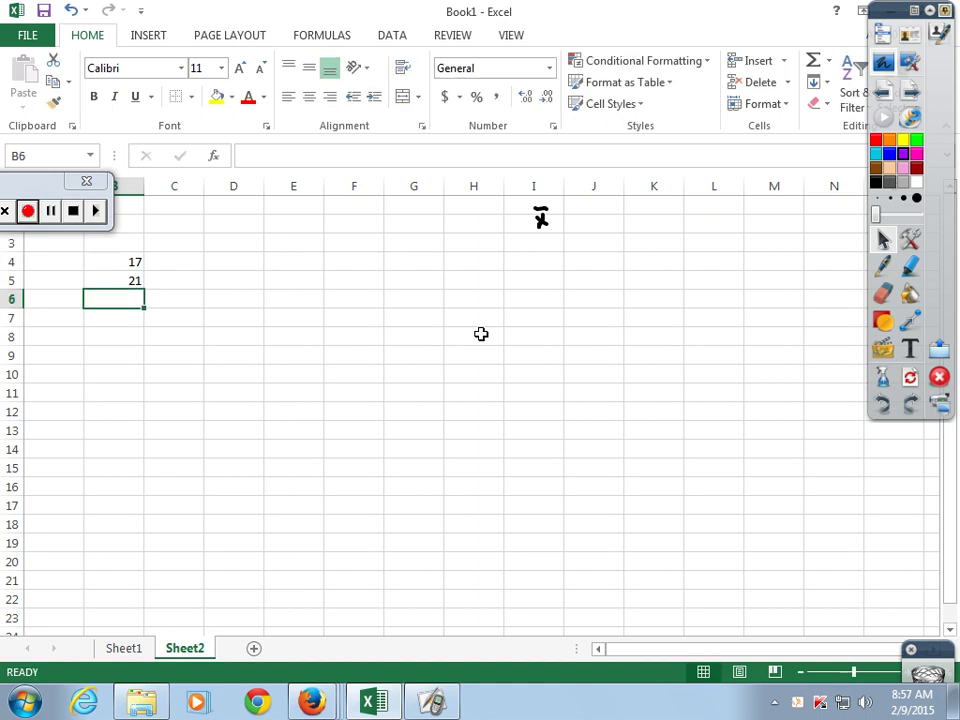
{"action": "type", "text": "19"}
{"action": "key", "text": "Return"}
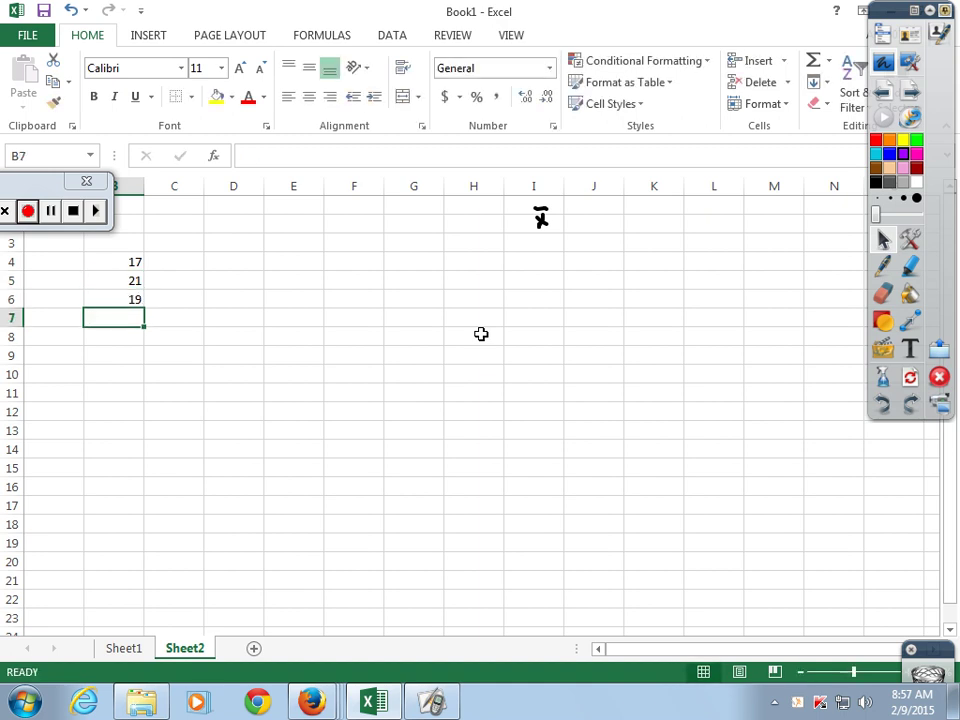
{"action": "type", "text": "3"}
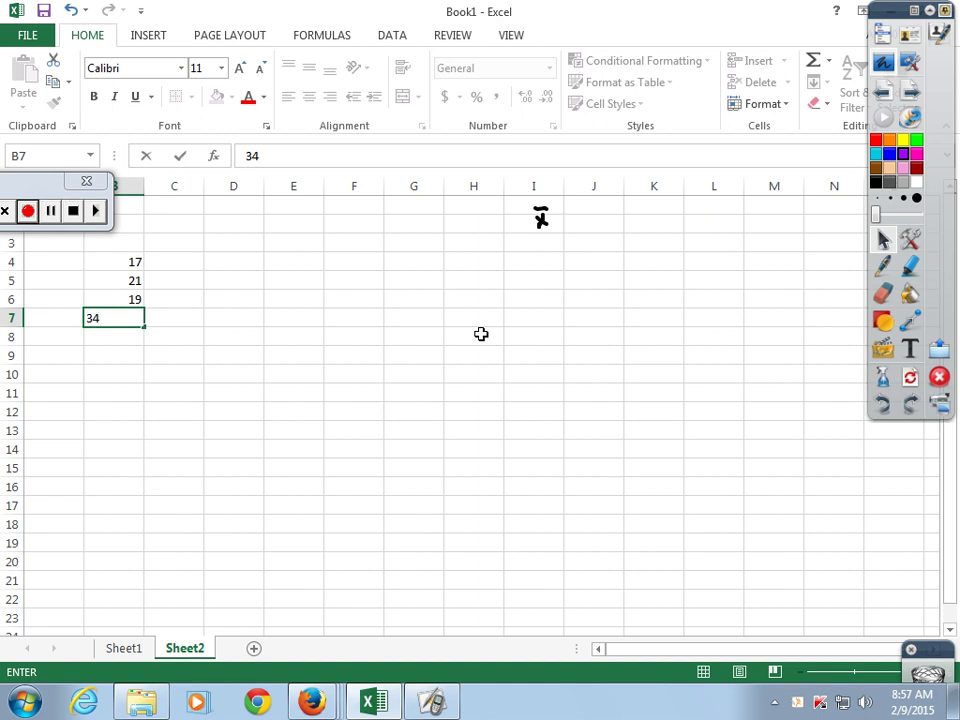
{"action": "type", "text": "4"}
{"action": "key", "text": "Return"}
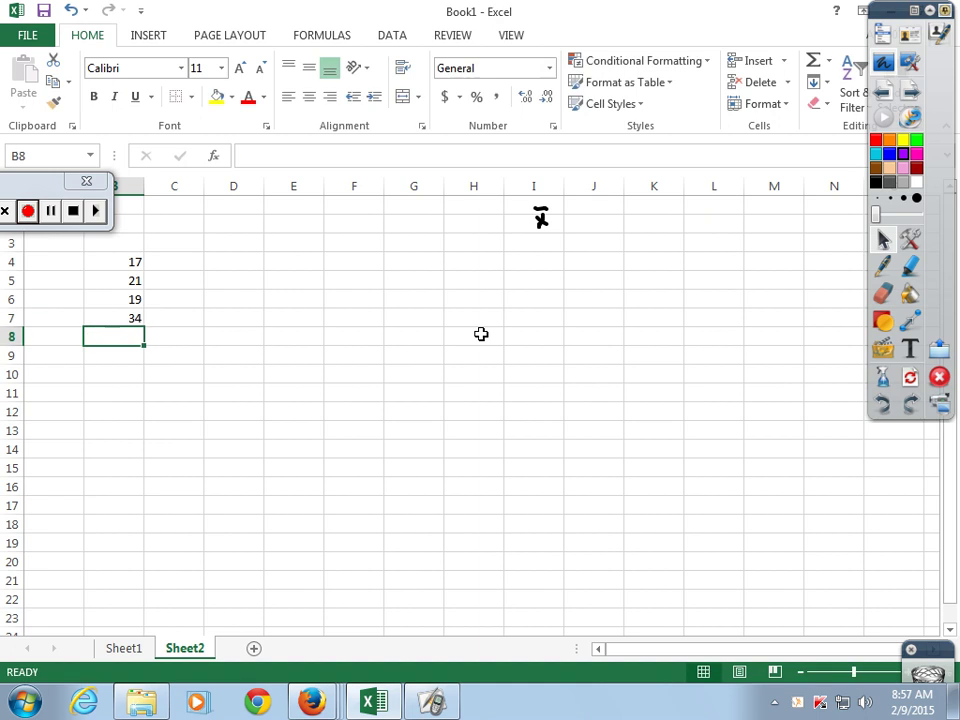
- Continue the data column with 19, 28, 19 and 20 in cells B8 to B11
{"action": "type", "text": "19"}
{"action": "key", "text": "Return"}
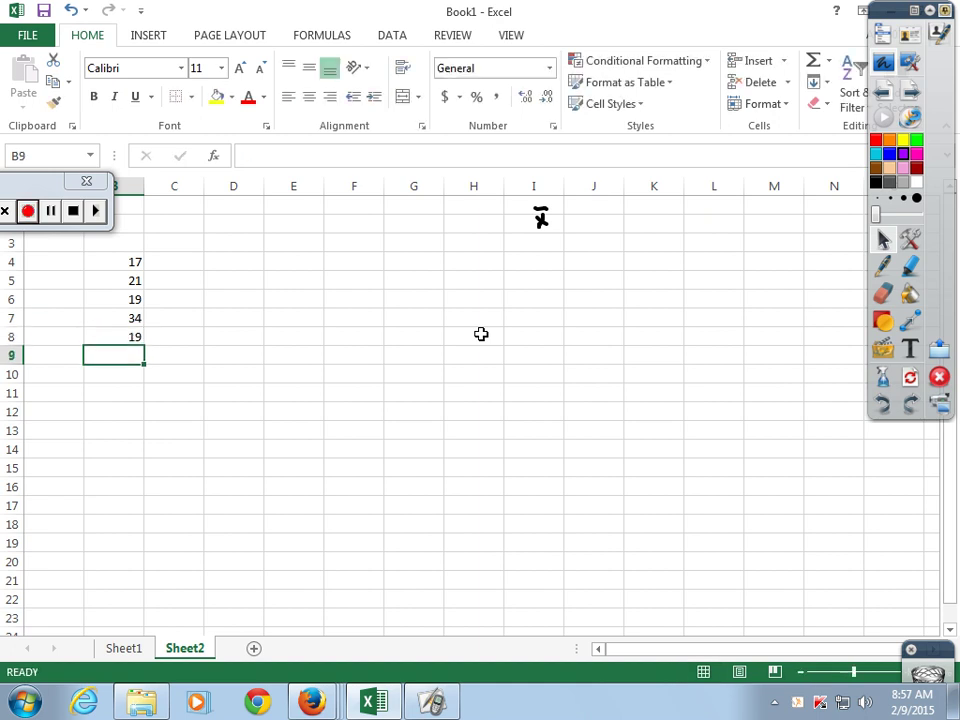
{"action": "type", "text": "28"}
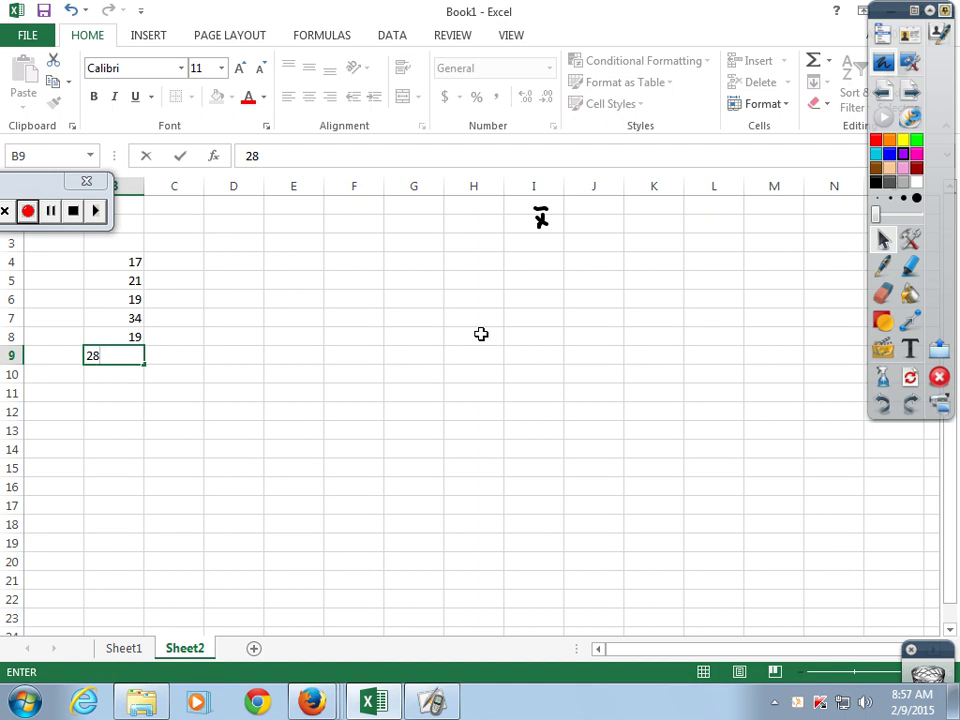
{"action": "key", "text": "Up"}
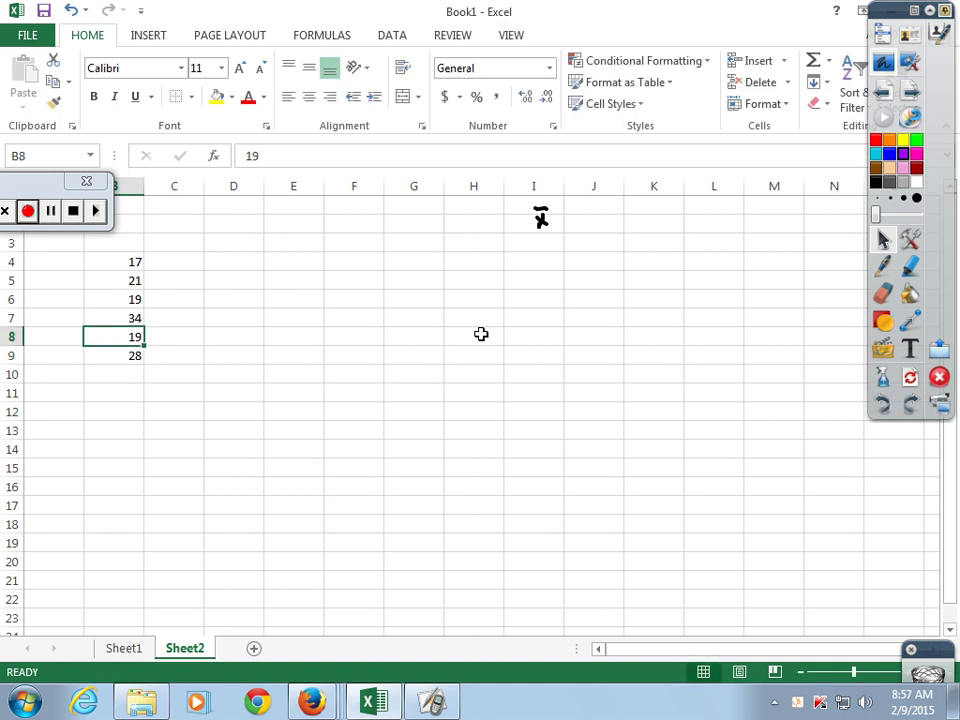
{"action": "key", "text": "Down"}
{"action": "key", "text": "Down"}
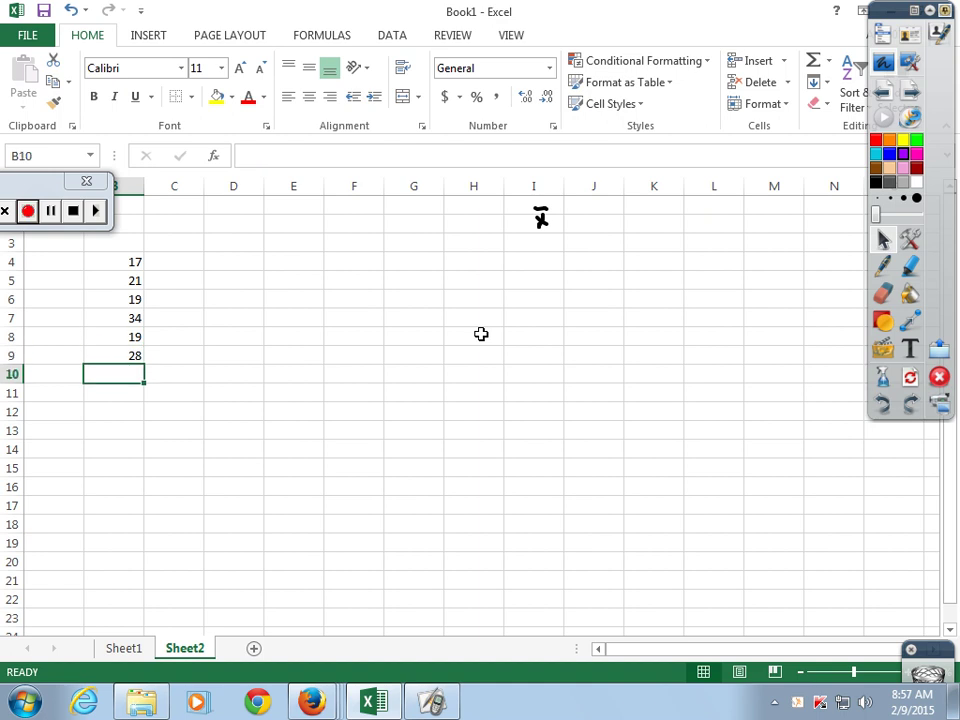
{"action": "type", "text": "19"}
{"action": "key", "text": "Return"}
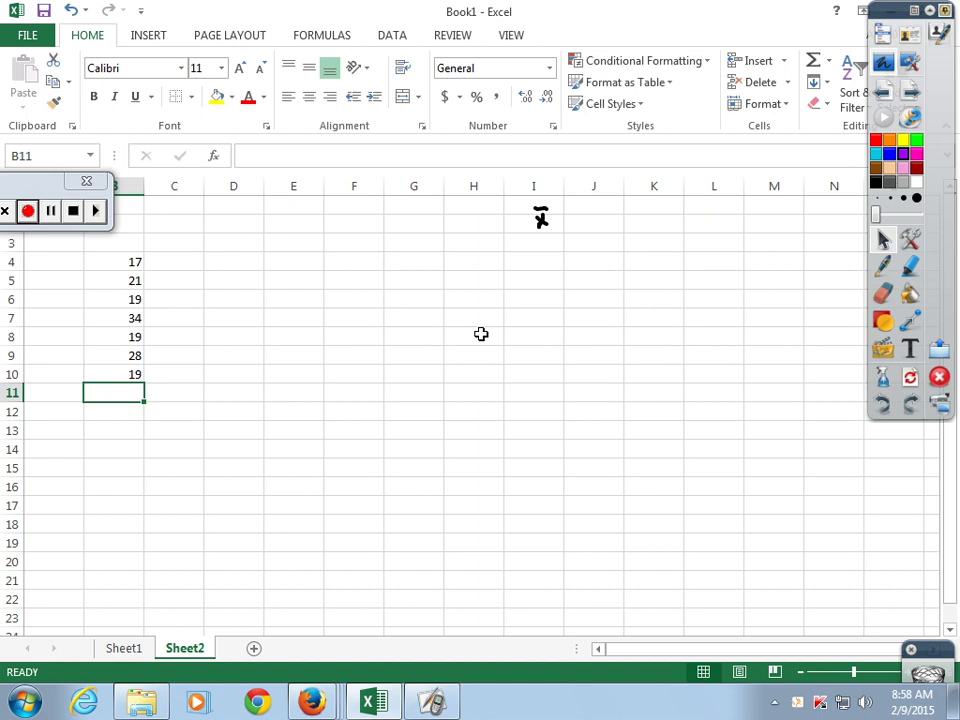
{"action": "type", "text": "20"}
{"action": "key", "text": "Return"}
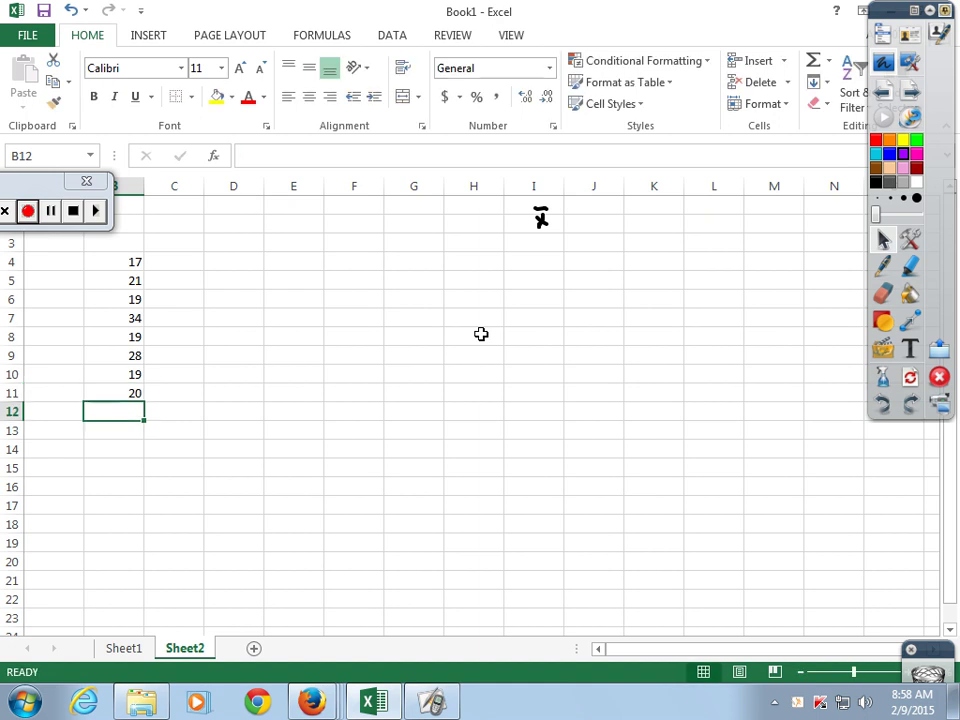
- Enter 18, 17, 18, 18 and 18 in cells B12 to B16 of the data column
{"action": "type", "text": "18"}
{"action": "key", "text": "Return"}
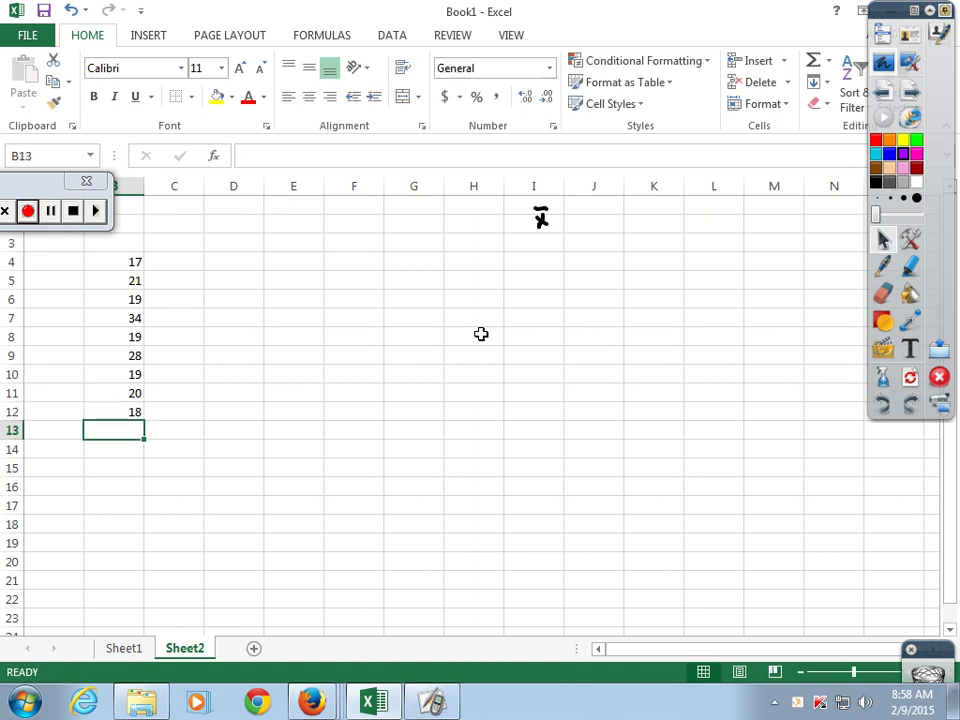
{"action": "type", "text": "17"}
{"action": "key", "text": "Return"}
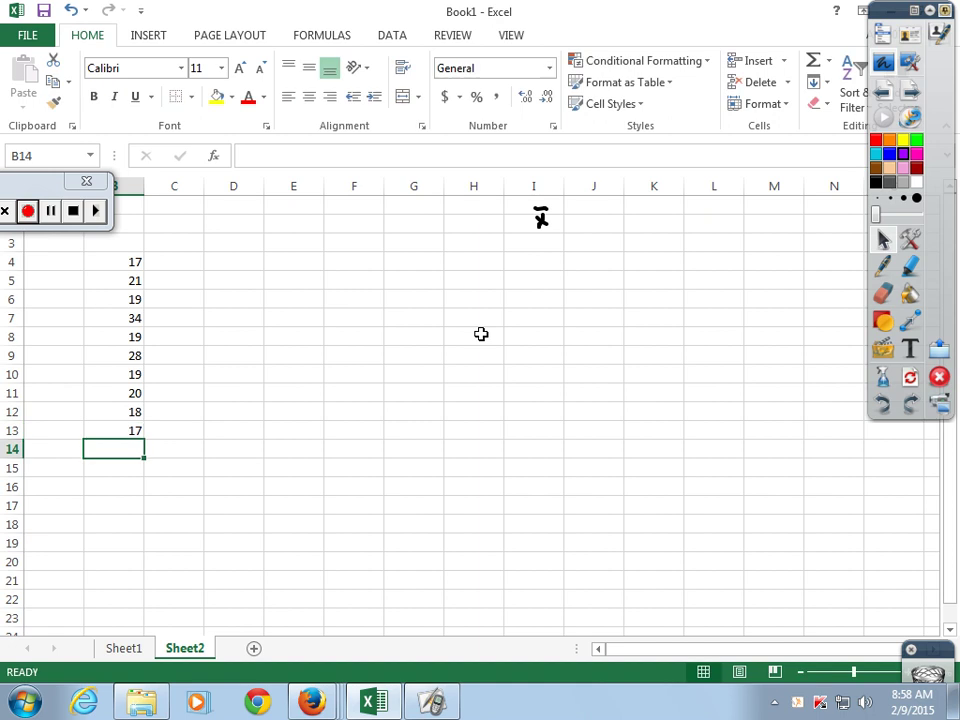
{"action": "type", "text": "18"}
{"action": "key", "text": "Return"}
{"action": "type", "text": "18"}
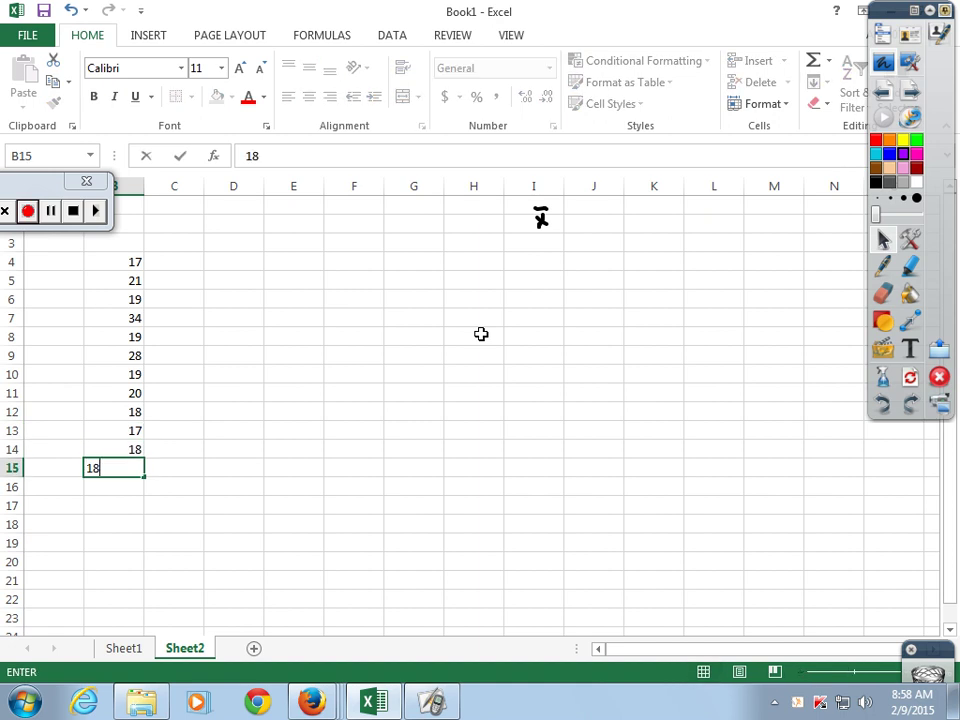
{"action": "key", "text": "Return"}
{"action": "type", "text": "18"}
{"action": "key", "text": "Return"}
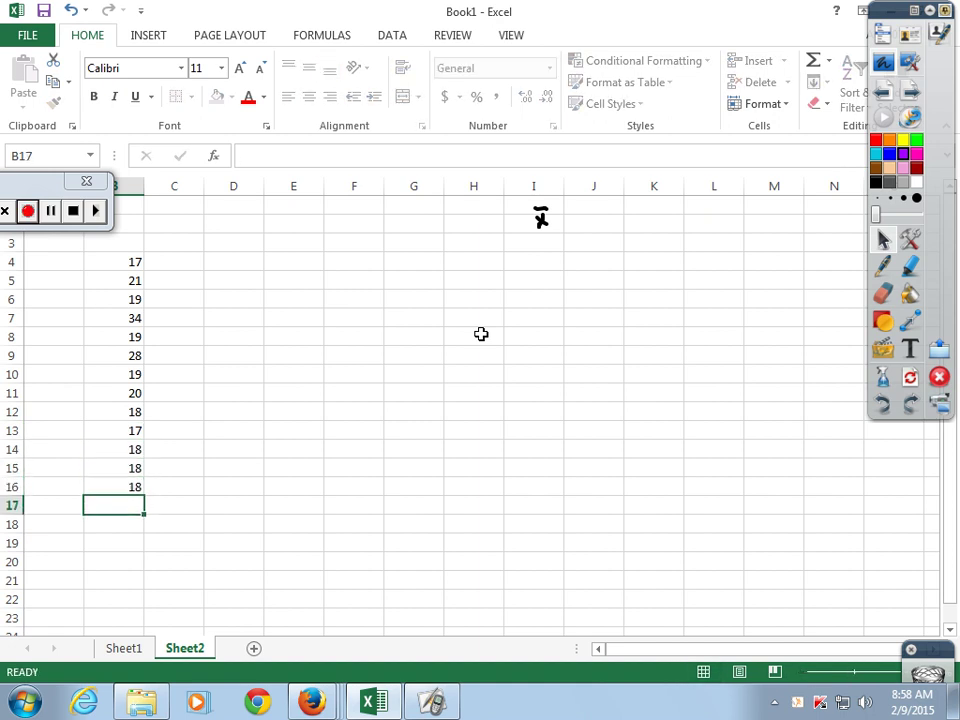
- Enter 21, 21, 19, 20, 20 and 20 in cells B17 to B22 of the data column
{"action": "type", "text": "21"}
{"action": "key", "text": "Return"}
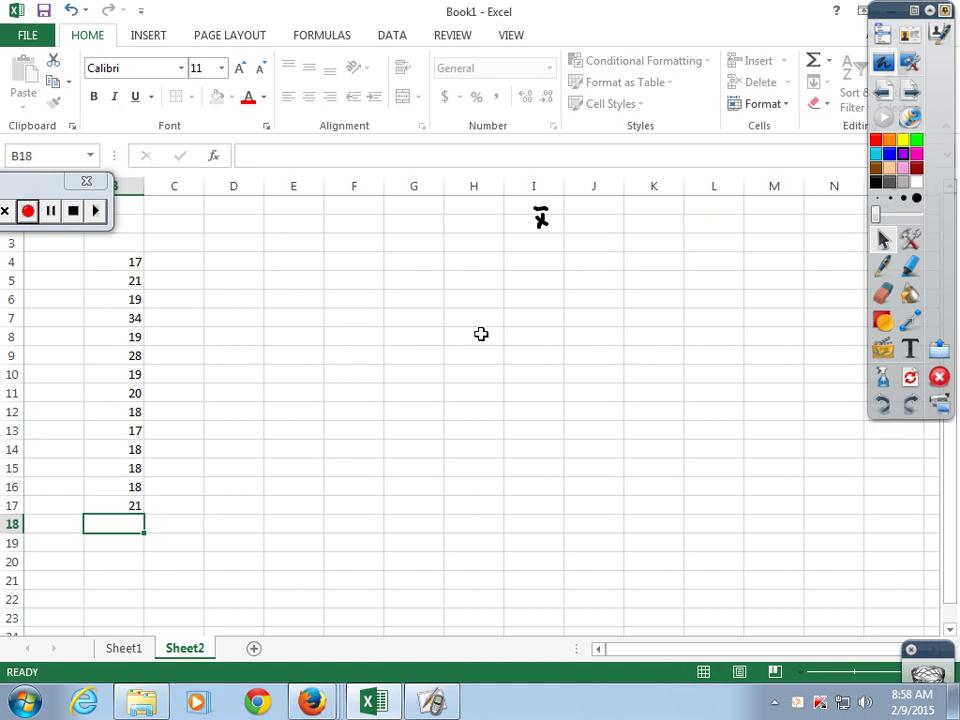
{"action": "type", "text": "21"}
{"action": "key", "text": "Return"}
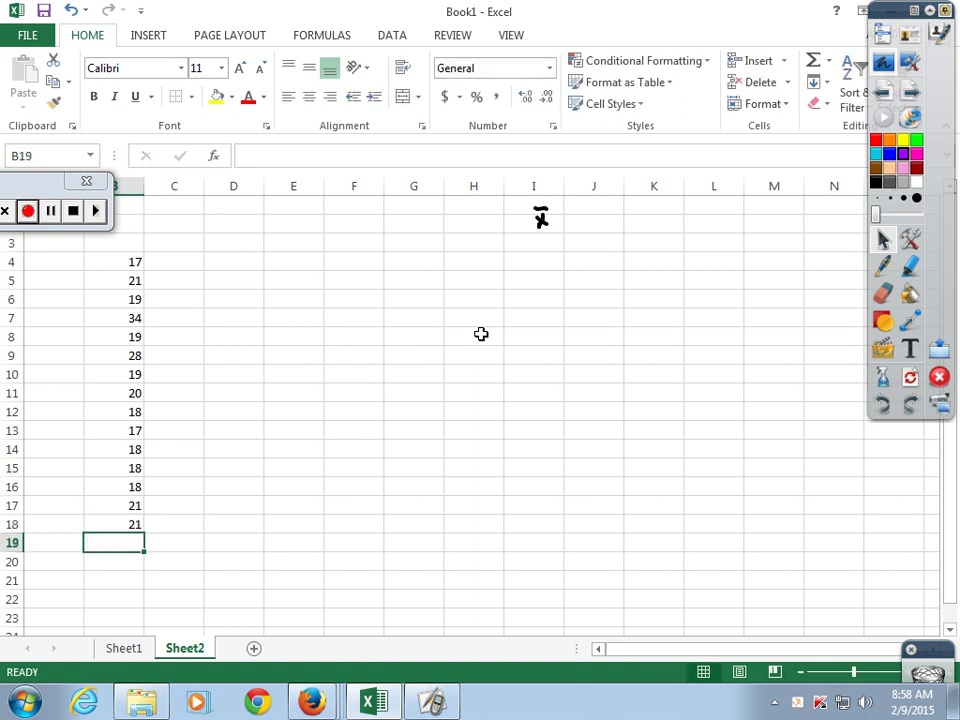
{"action": "type", "text": "19"}
{"action": "key", "text": "Return"}
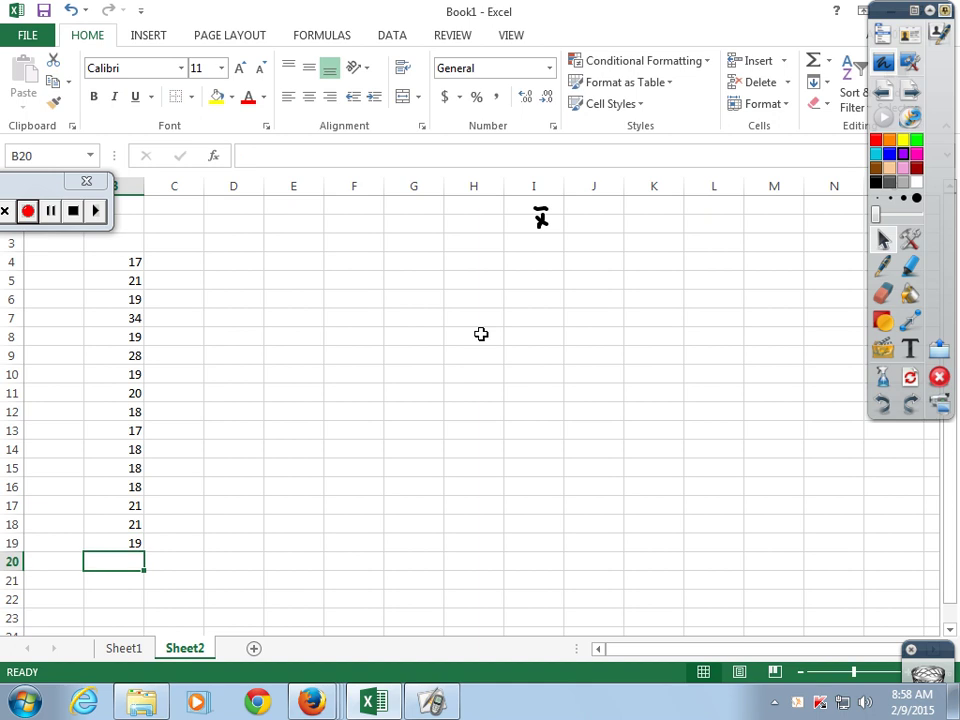
{"action": "type", "text": "20"}
{"action": "key", "text": "Return"}
{"action": "type", "text": "2"}
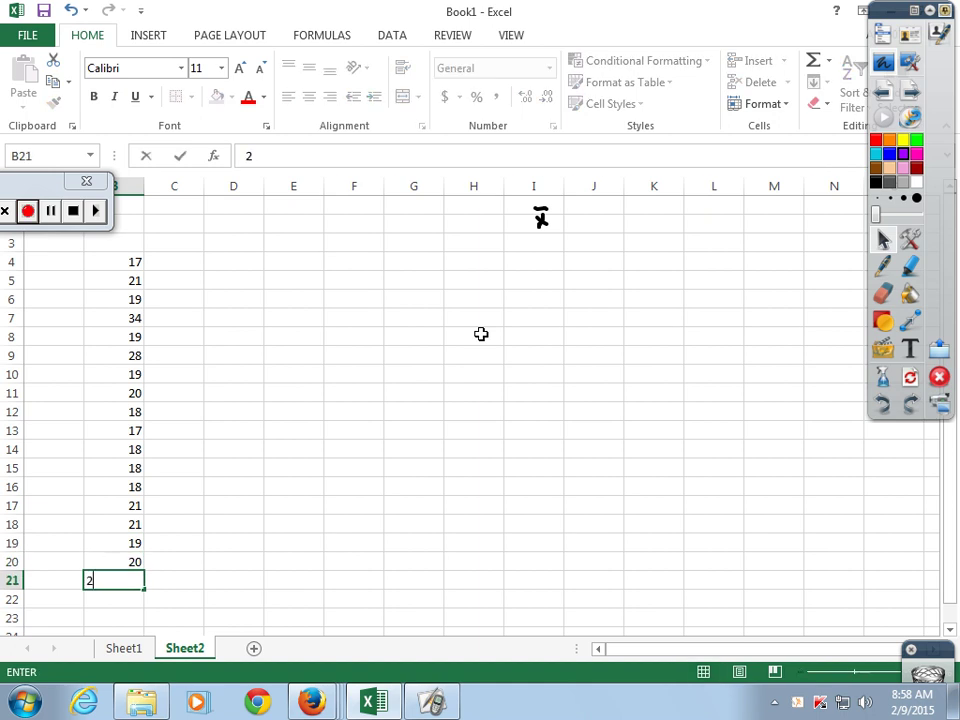
{"action": "type", "text": "0"}
{"action": "key", "text": "Return"}
{"action": "type", "text": "20"}
{"action": "key", "text": "Return"}
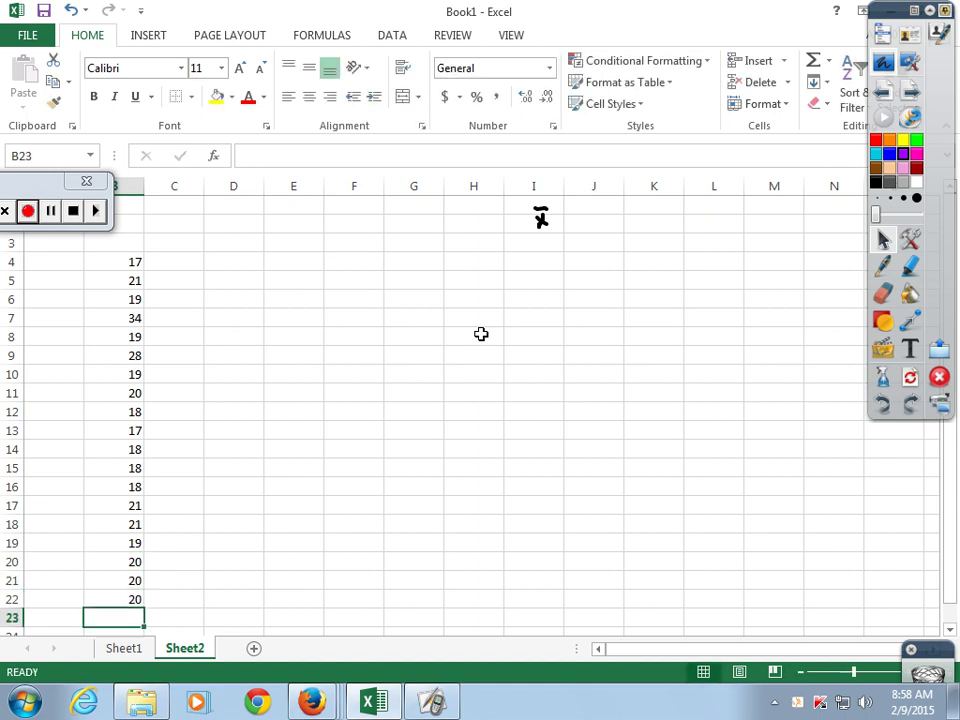
- Extend the data column with 19, 19, 20 and 18 in cells B23 to B26
{"action": "type", "text": "19"}
{"action": "key", "text": "Return"}
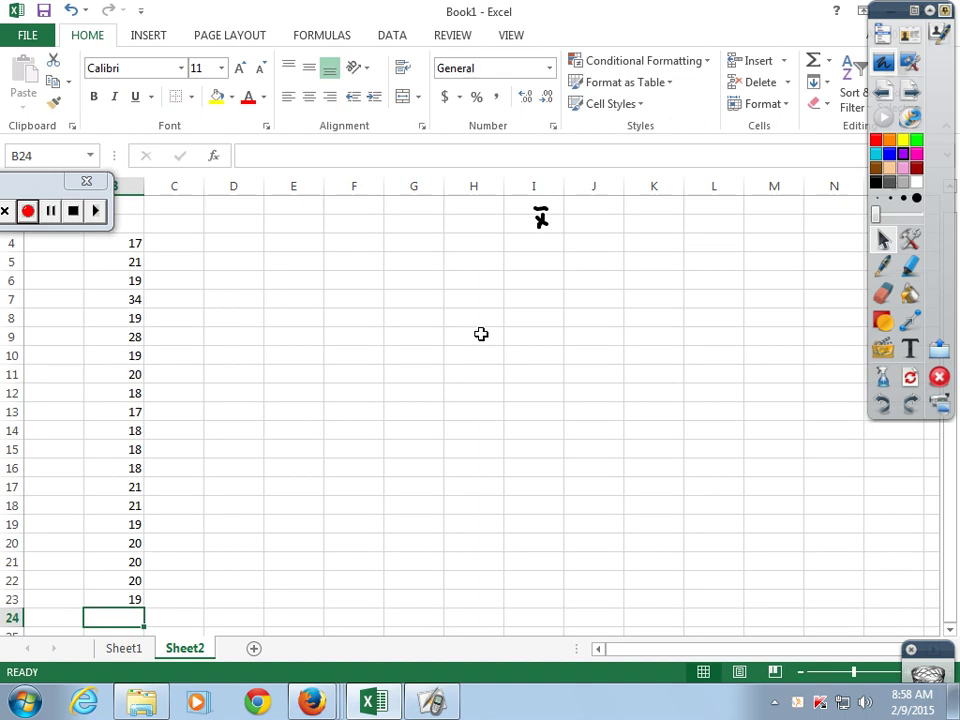
{"action": "type", "text": "19"}
{"action": "key", "text": "Return"}
{"action": "type", "text": "20"}
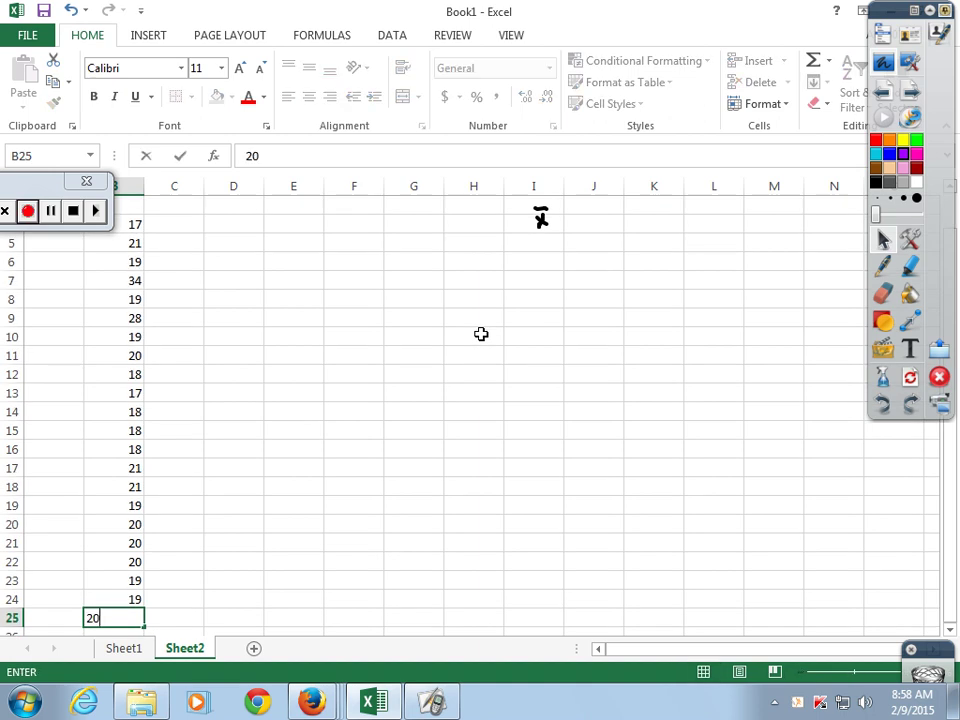
{"action": "key", "text": "Return"}
{"action": "type", "text": "18"}
{"action": "key", "text": "Return"}
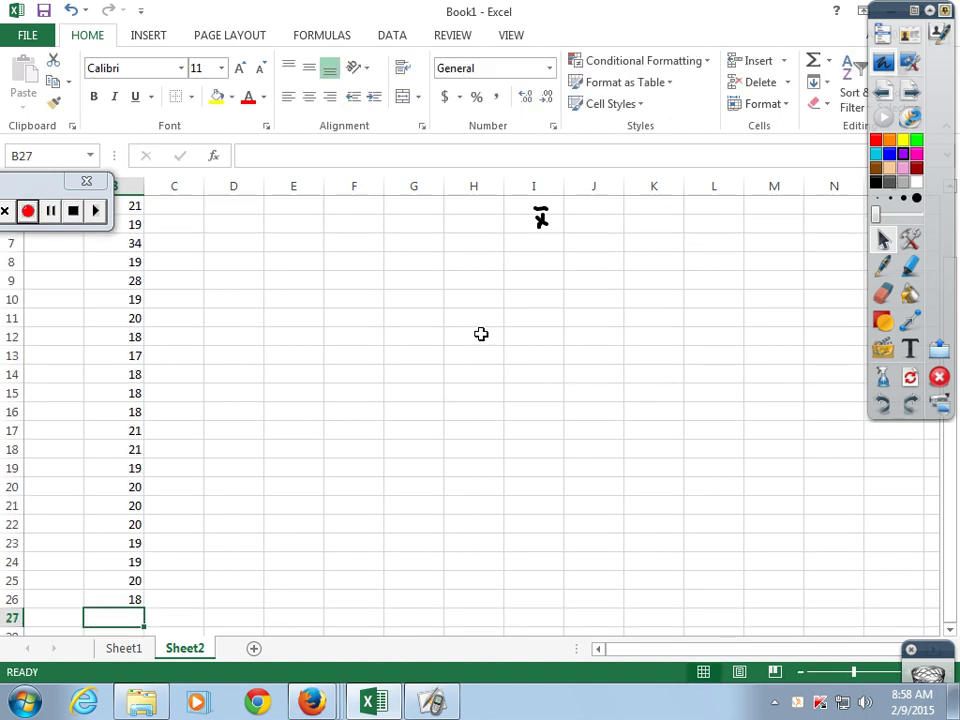
- Complete the data column with 18, 21 and 20 in cells B27 to B29
{"action": "type", "text": "18"}
{"action": "key", "text": "Return"}
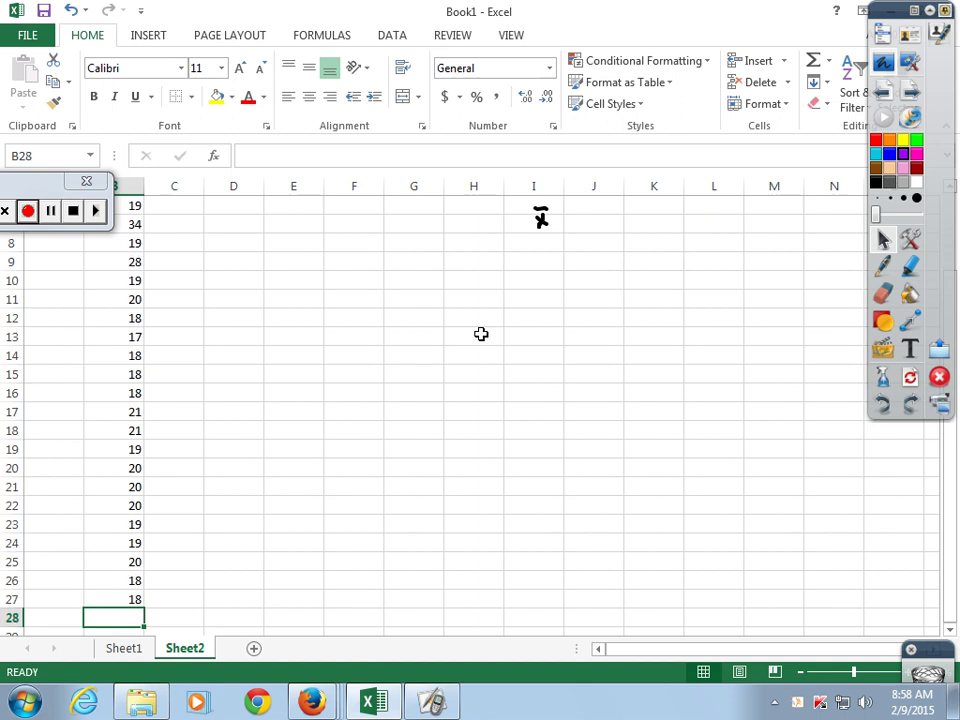
{"action": "type", "text": "21"}
{"action": "key", "text": "Return"}
{"action": "type", "text": "2"}
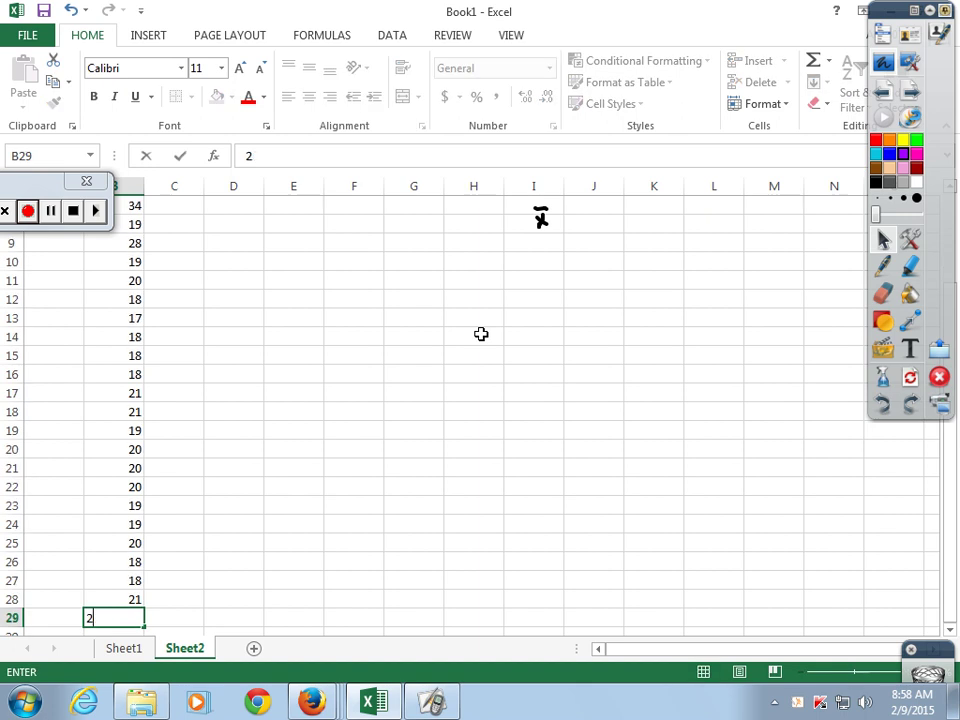
{"action": "type", "text": "0"}
{"action": "key", "text": "Return"}
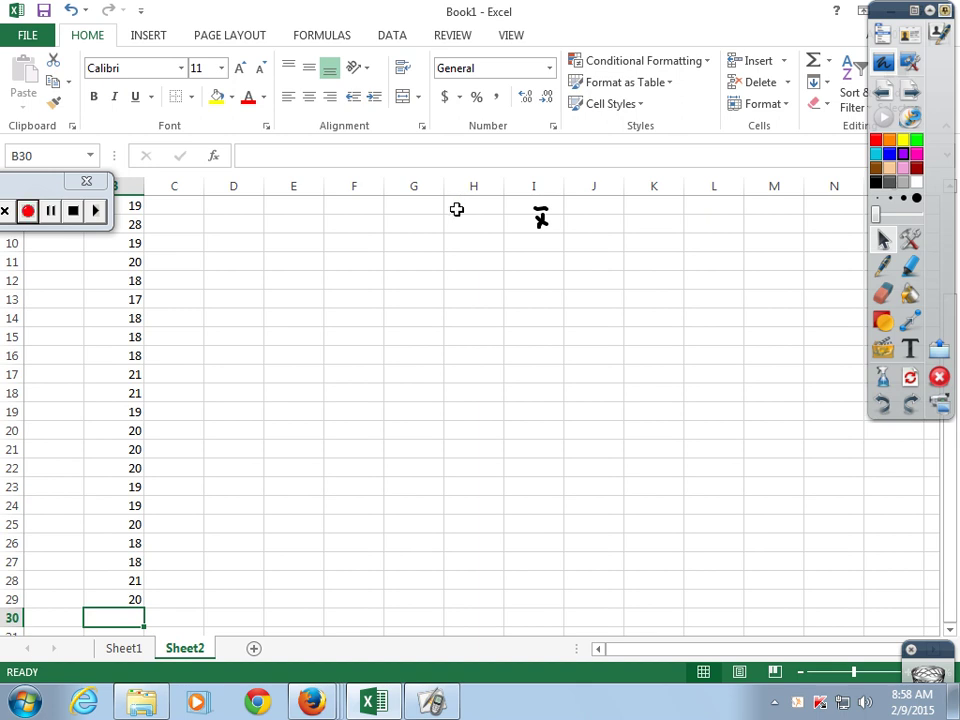
- Review the entered values in column B from the last entry back up to B6
{"action": "key", "text": "Up"}
{"action": "key", "text": "Up"}
{"action": "key", "text": "Up"}
{"action": "key", "text": "Up"}
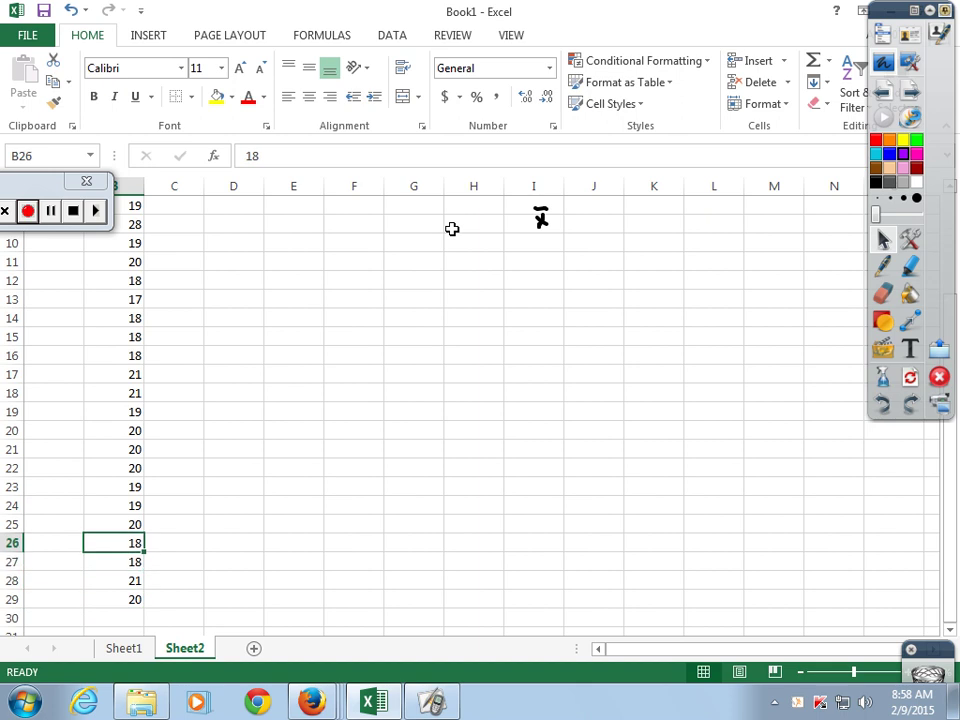
{"action": "key", "text": "Up"}
{"action": "key", "text": "Up"}
{"action": "key", "text": "Up"}
{"action": "key", "text": "Up"}
{"action": "key", "text": "Up"}
{"action": "key", "text": "Up"}
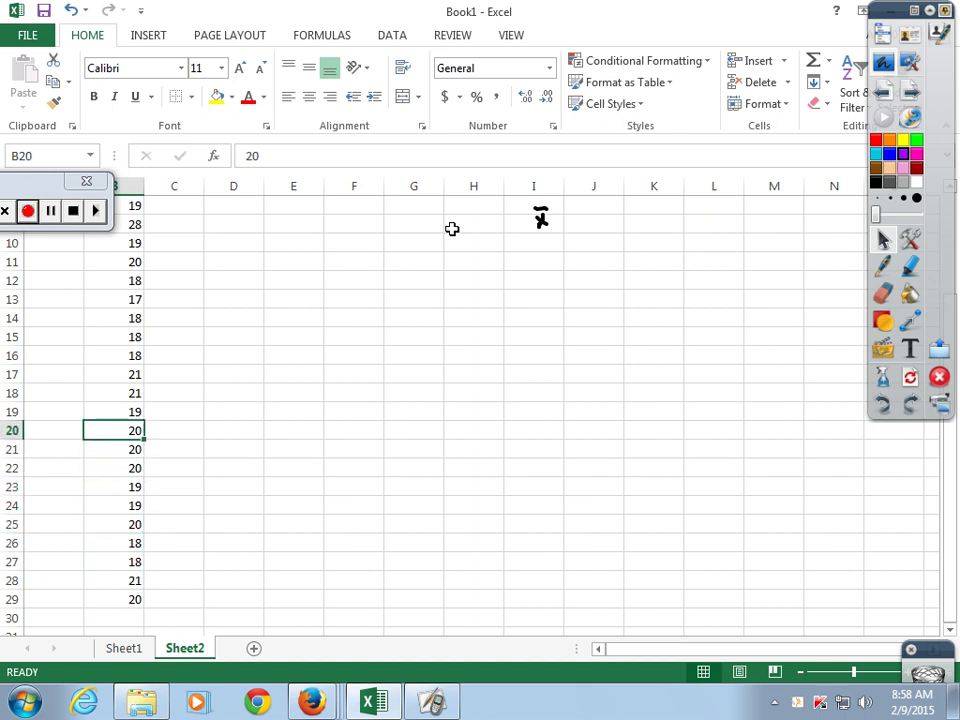
{"action": "key", "text": "Up"}
{"action": "key", "text": "Up"}
{"action": "key", "text": "Up"}
{"action": "key", "text": "Up"}
{"action": "key", "text": "Up"}
{"action": "key", "text": "Up"}
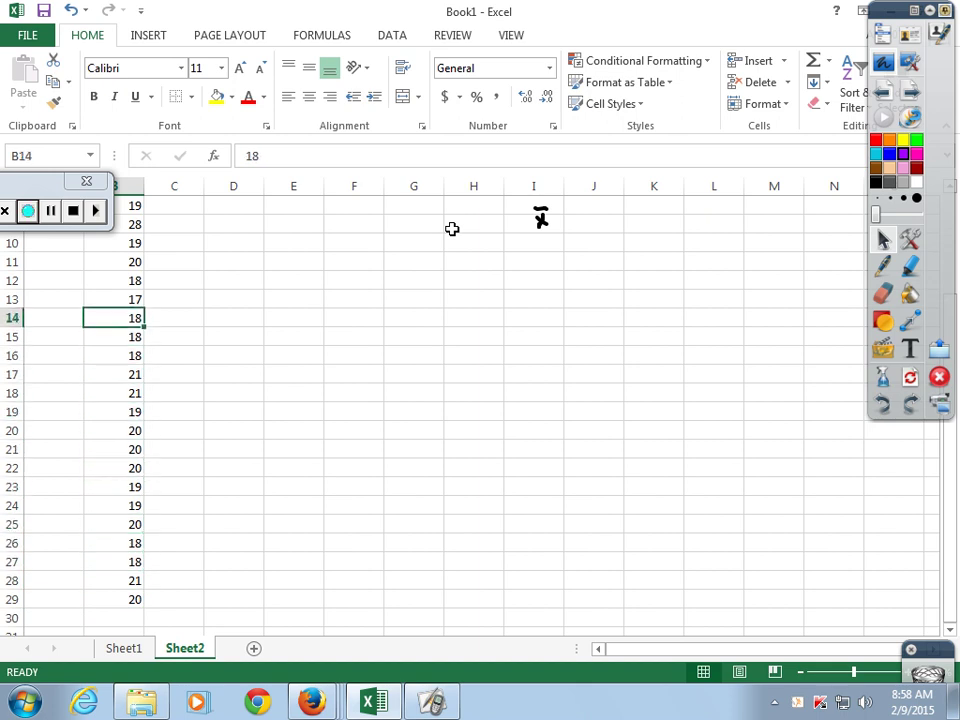
{"action": "key", "text": "Up"}
{"action": "key", "text": "Up"}
{"action": "key", "text": "Up"}
{"action": "key", "text": "Up"}
{"action": "key", "text": "Up"}
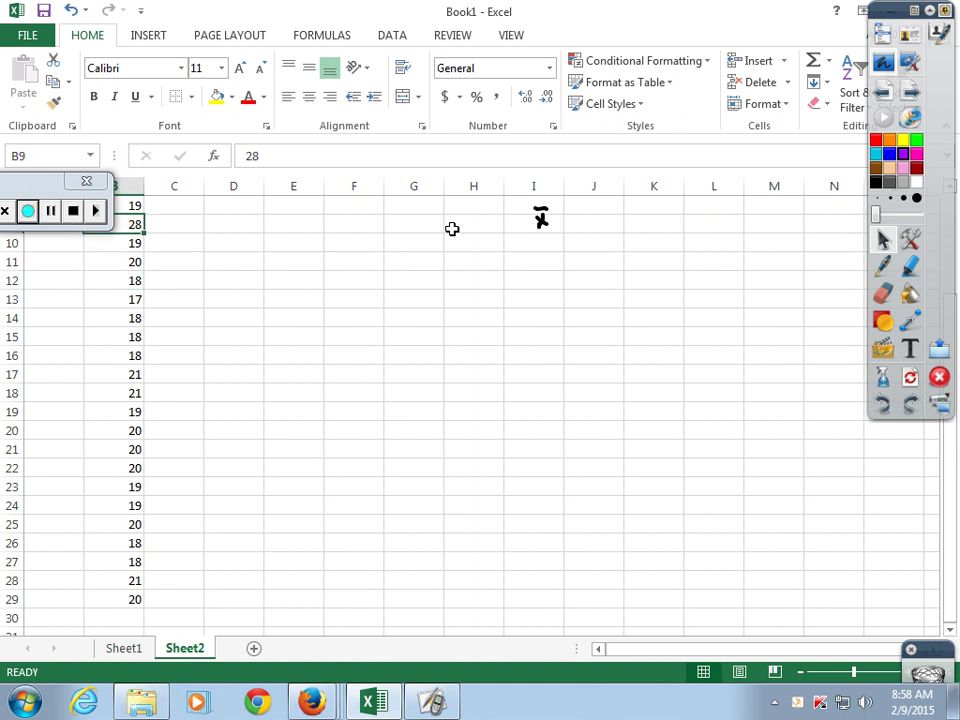
{"action": "key", "text": "Up"}
{"action": "key", "text": "Up"}
{"action": "key", "text": "Up"}
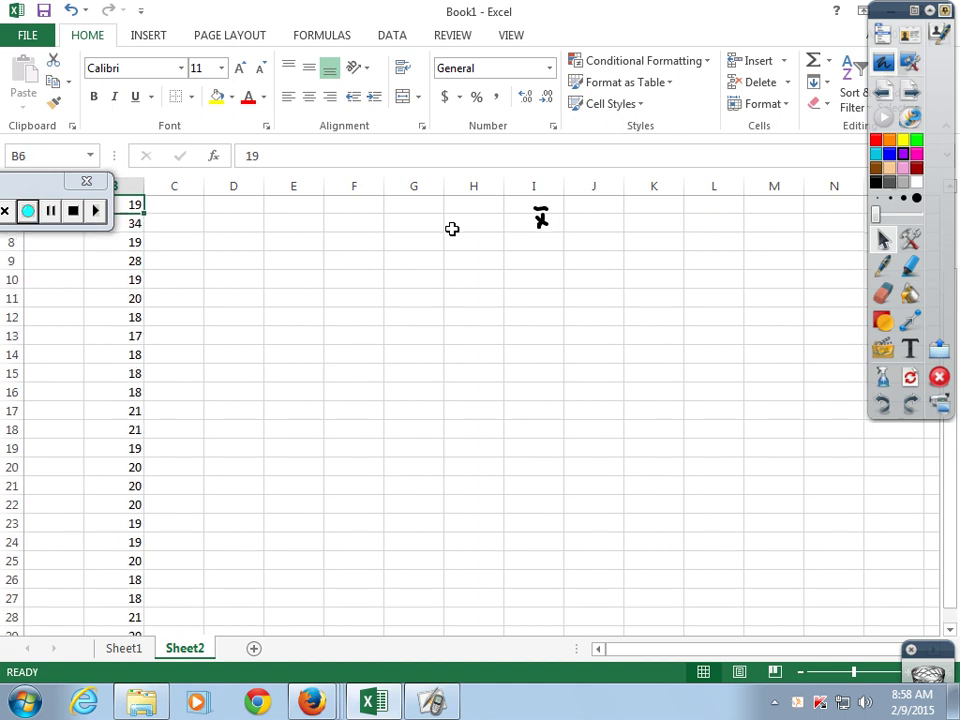
- Label cell A2 as "n=" and enter 26 as the sample size in B2
{"action": "key", "text": "Up"}
{"action": "key", "text": "Up"}
{"action": "key", "text": "Up"}
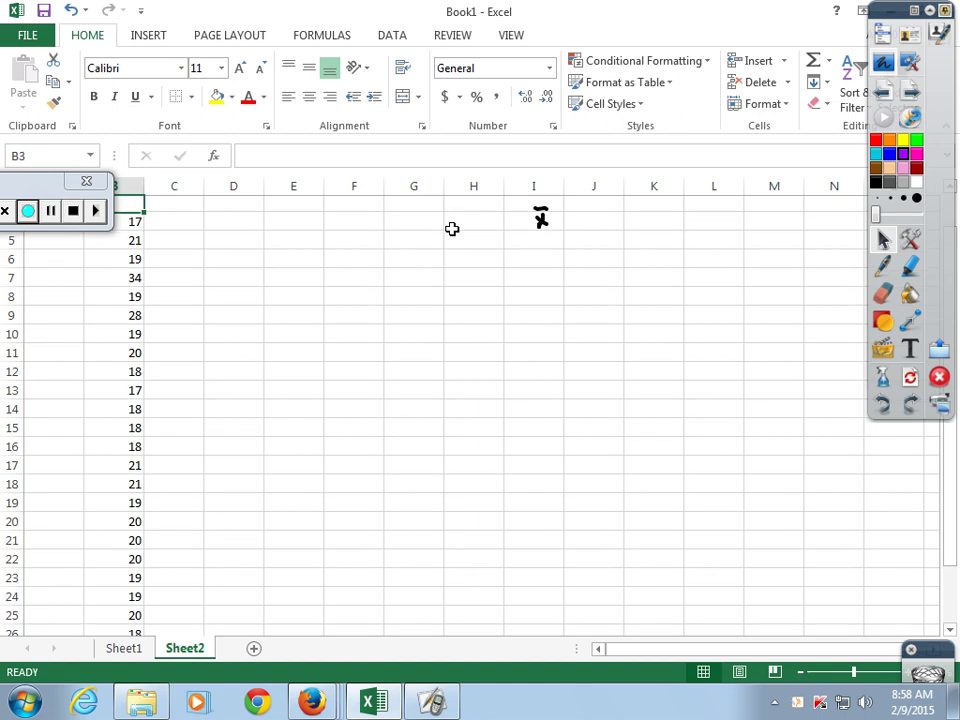
{"action": "key", "text": "Down"}
{"action": "key", "text": "ctrl+Up"}
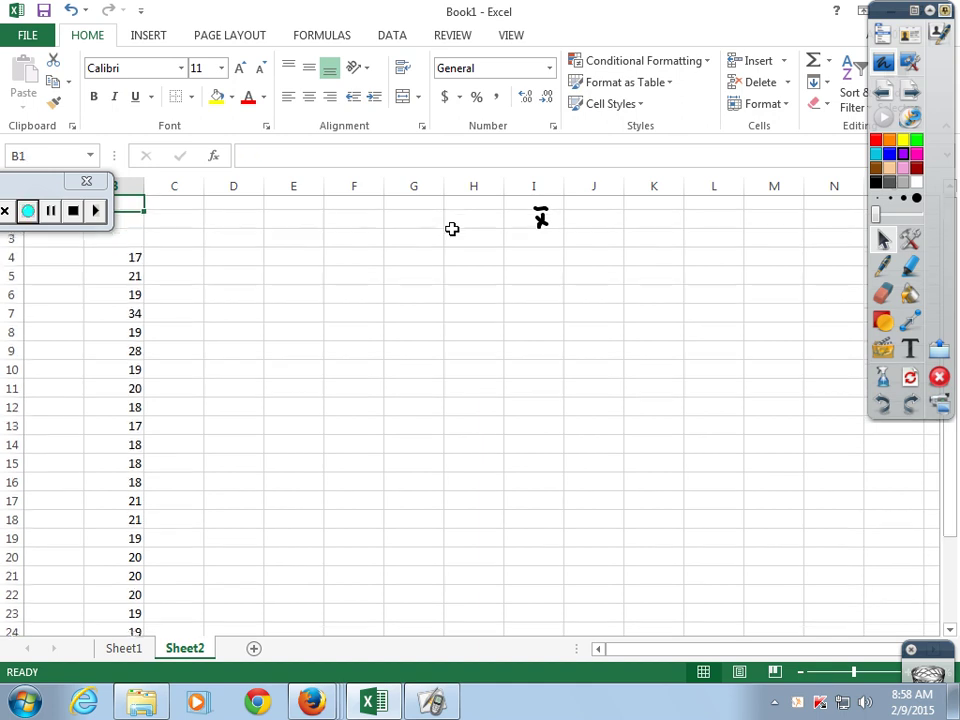
{"action": "key", "text": "Down"}
{"action": "key", "text": "Left"}
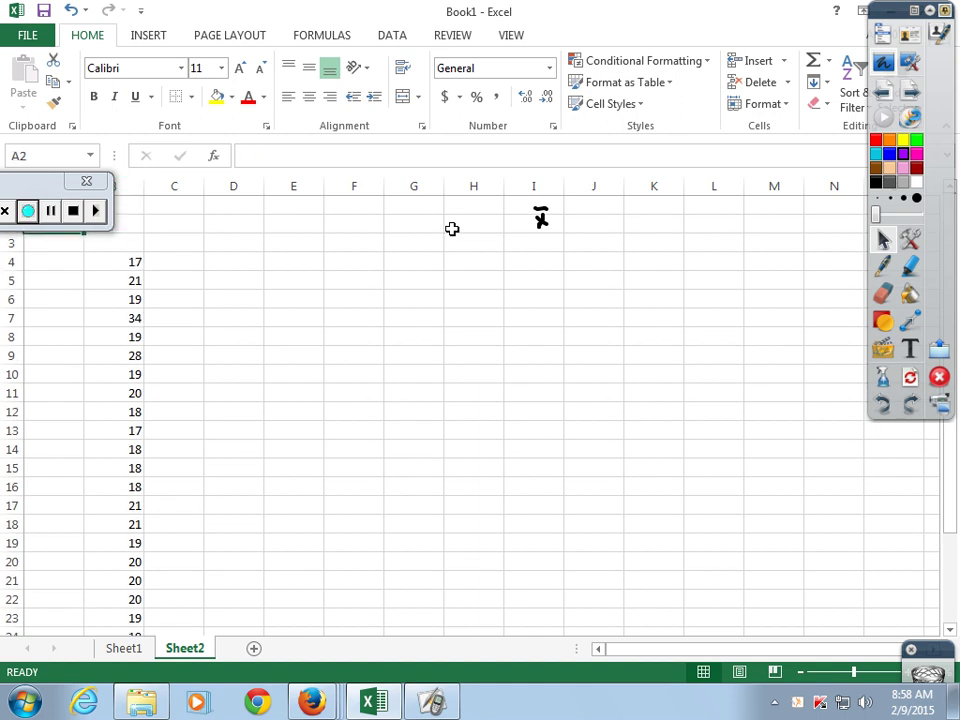
{"action": "type", "text": "n="}
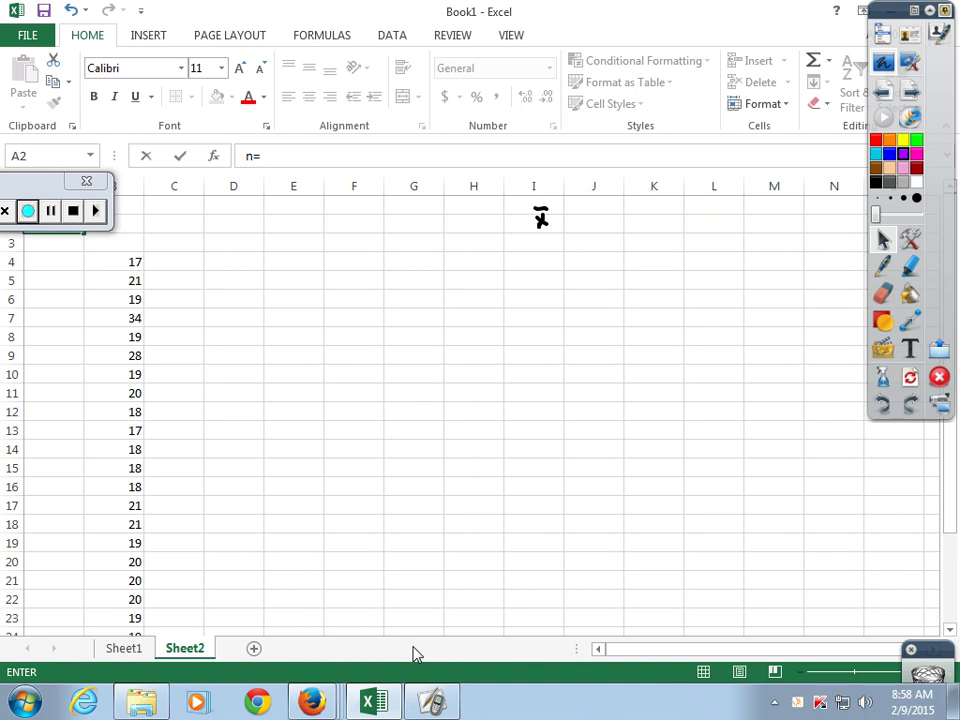
{"action": "key", "text": "Tab"}
{"action": "type", "text": "26"}
{"action": "key", "text": "Return"}
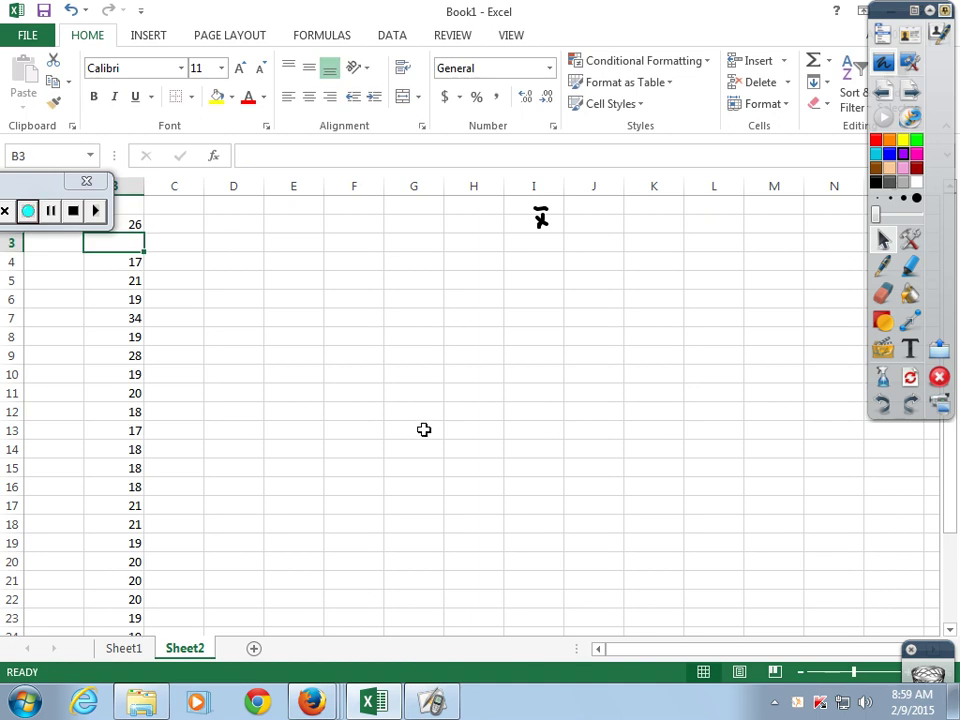
- Sort the data values in B4 to B29 in ascending order
{"action": "left_click_drag", "start_coordinate": [125, 262], "coordinate": [124, 599]}
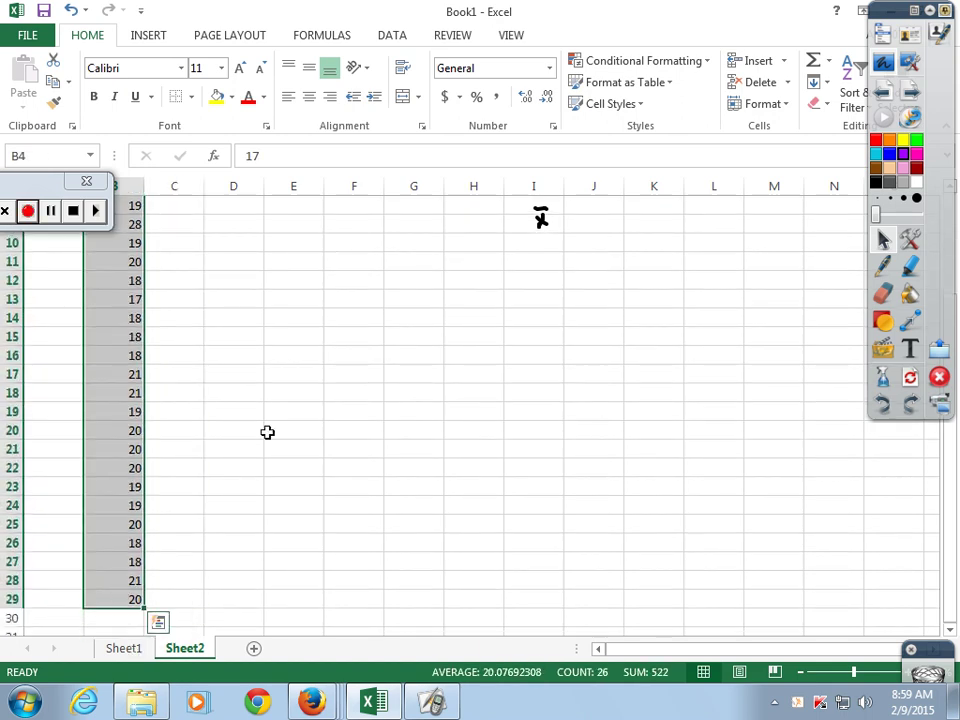
{"action": "left_click", "coordinate": [398, 42]}
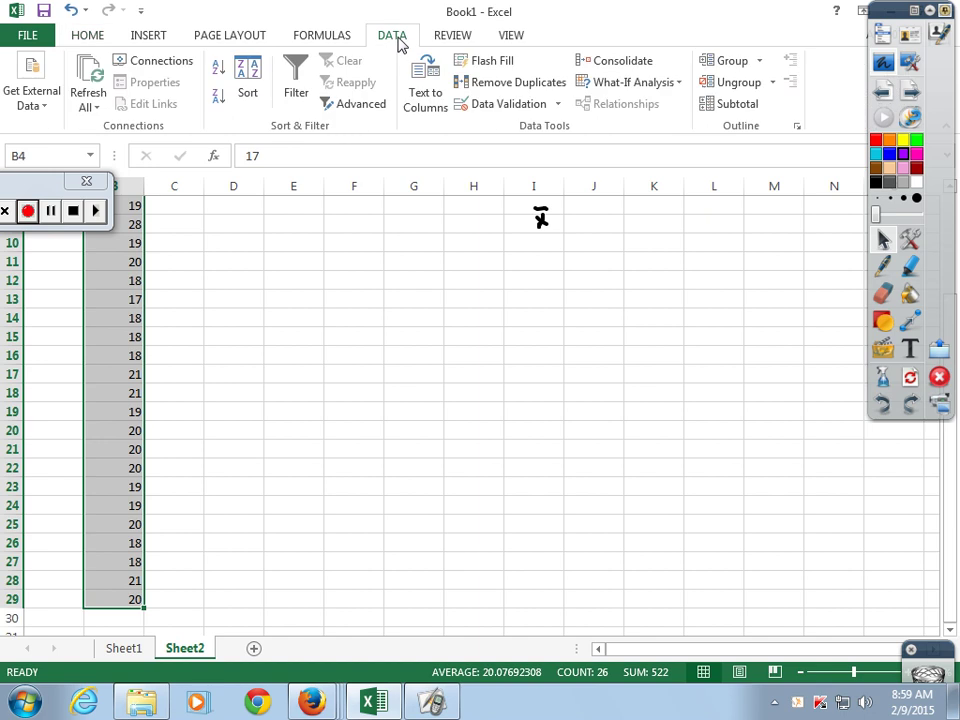
{"action": "left_click", "coordinate": [222, 67]}
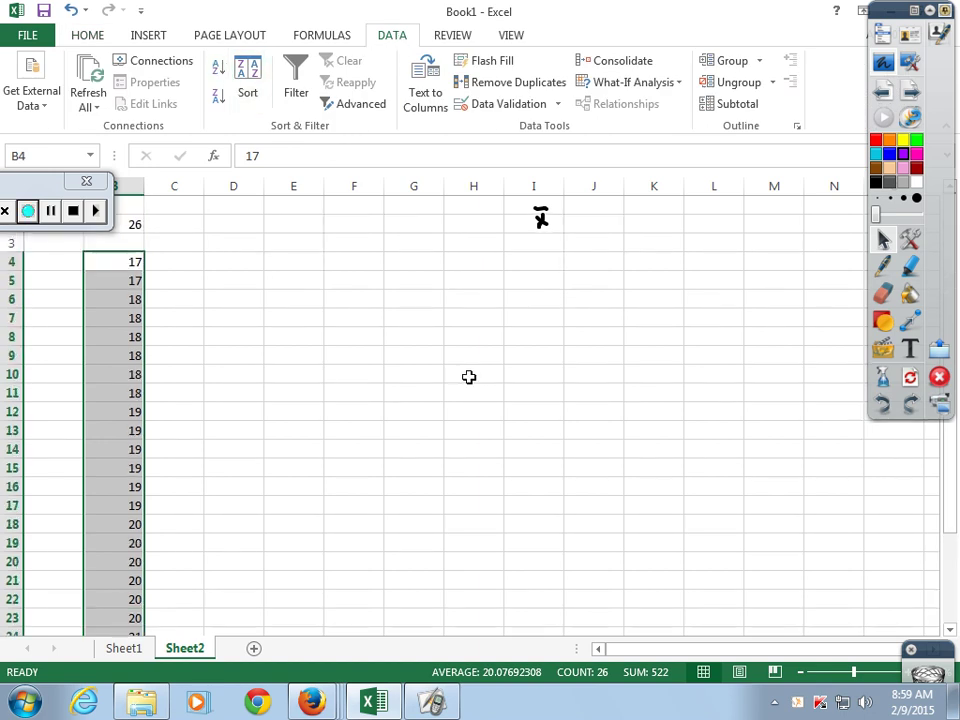
- Enter the label "mean=" in cell I4, level with the first data value
{"action": "left_click", "coordinate": [168, 264]}
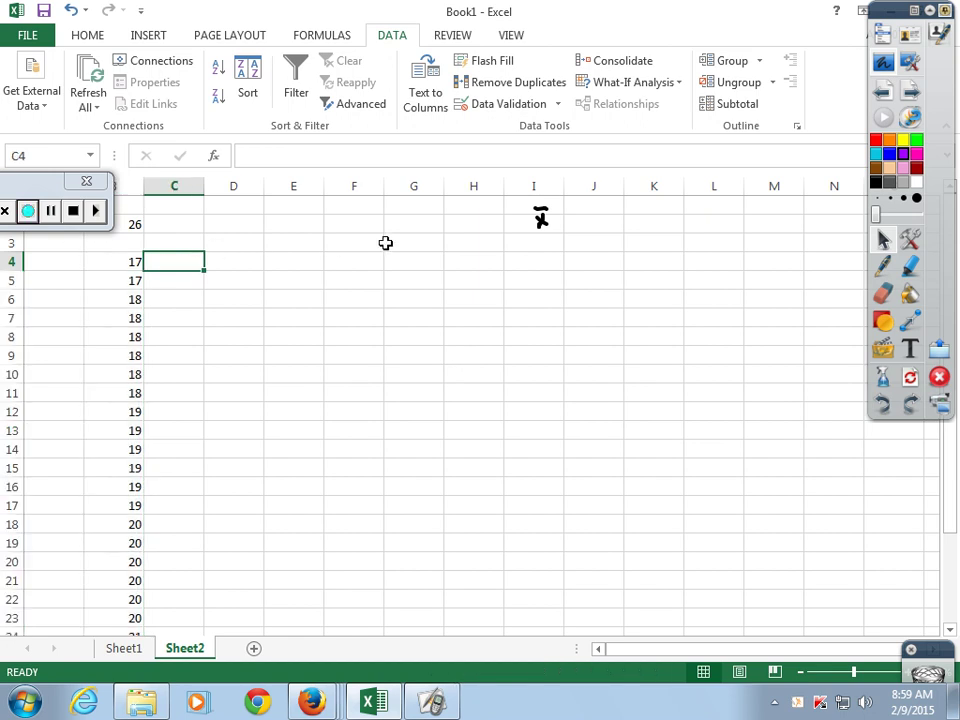
{"action": "key", "text": "Right"}
{"action": "key", "text": "Right"}
{"action": "key", "text": "Right"}
{"action": "key", "text": "Right"}
{"action": "key", "text": "Right"}
{"action": "key", "text": "Right"}
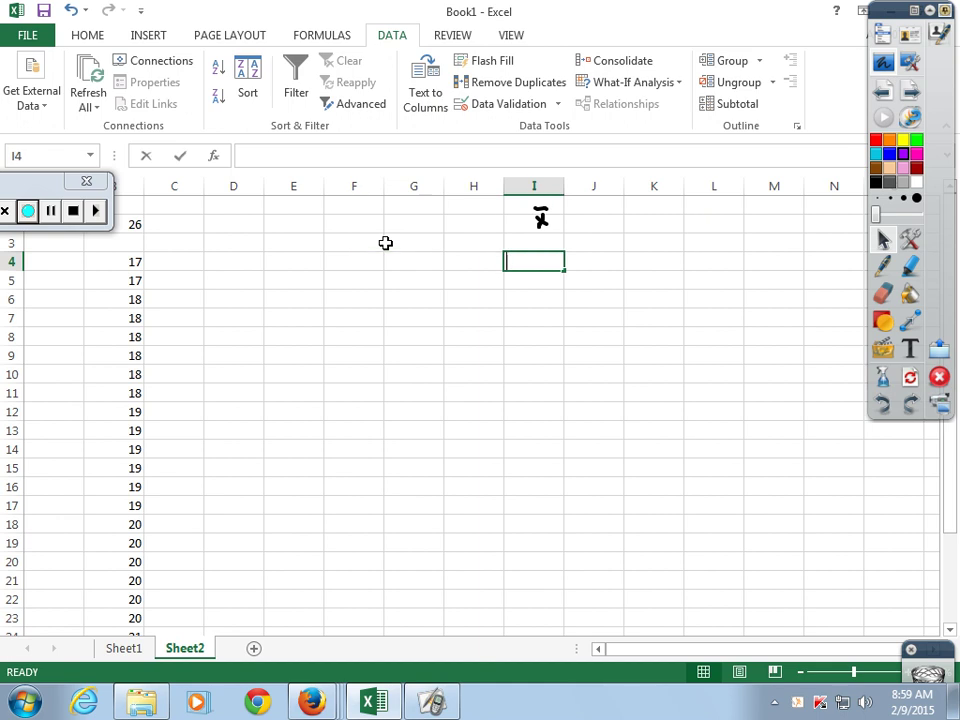
{"action": "type", "text": "mean="}
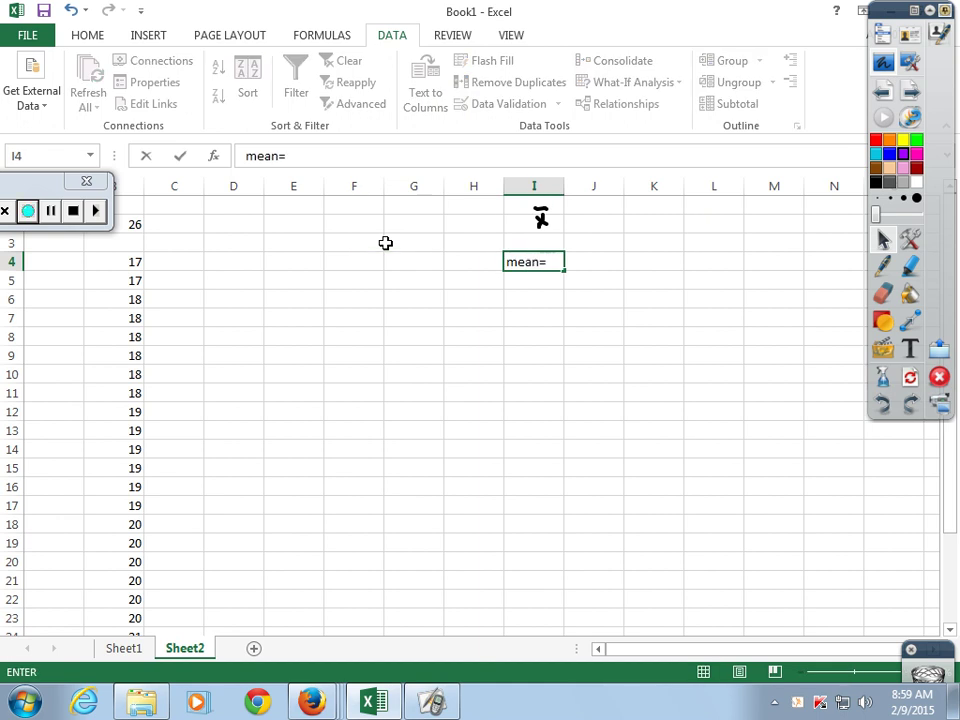
{"action": "key", "text": "Right"}
- Sum the data values B4:B29 in cell B31, leaving one blank row below the data
{"action": "key", "text": "Down"}
{"action": "key", "text": "Down"}
{"action": "key", "text": "Down"}
{"action": "key", "text": "Down"}
{"action": "key", "text": "Down"}
{"action": "key", "text": "Down"}
{"action": "key", "text": "Down"}
{"action": "key", "text": "Down"}
{"action": "key", "text": "Down"}
{"action": "key", "text": "Down"}
{"action": "key", "text": "Down"}
{"action": "key", "text": "Down"}
{"action": "key", "text": "Down"}
{"action": "key", "text": "Down"}
{"action": "key", "text": "Down"}
{"action": "key", "text": "Down"}
{"action": "key", "text": "Down"}
{"action": "key", "text": "Down"}
{"action": "key", "text": "Down"}
{"action": "key", "text": "Down"}
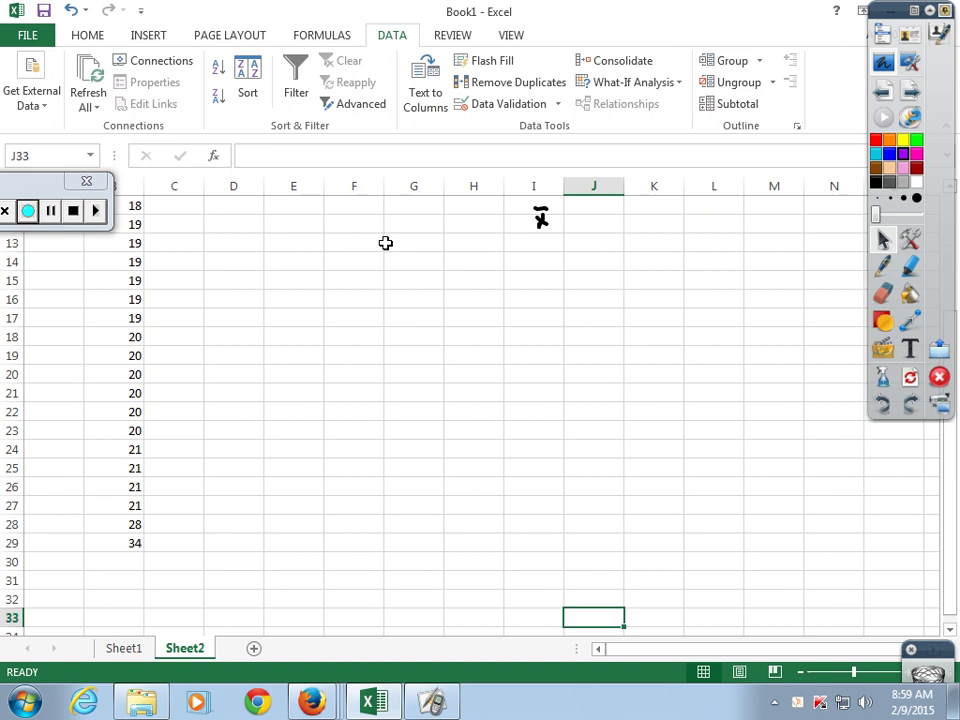
{"action": "key", "text": "Down"}
{"action": "key", "text": "Down"}
{"action": "key", "text": "Left"}
{"action": "key", "text": "Left"}
{"action": "key", "text": "Left"}
{"action": "key", "text": "Left"}
{"action": "key", "text": "Left"}
{"action": "key", "text": "Left"}
{"action": "key", "text": "Left"}
{"action": "key", "text": "Left"}
{"action": "key", "text": "Left"}
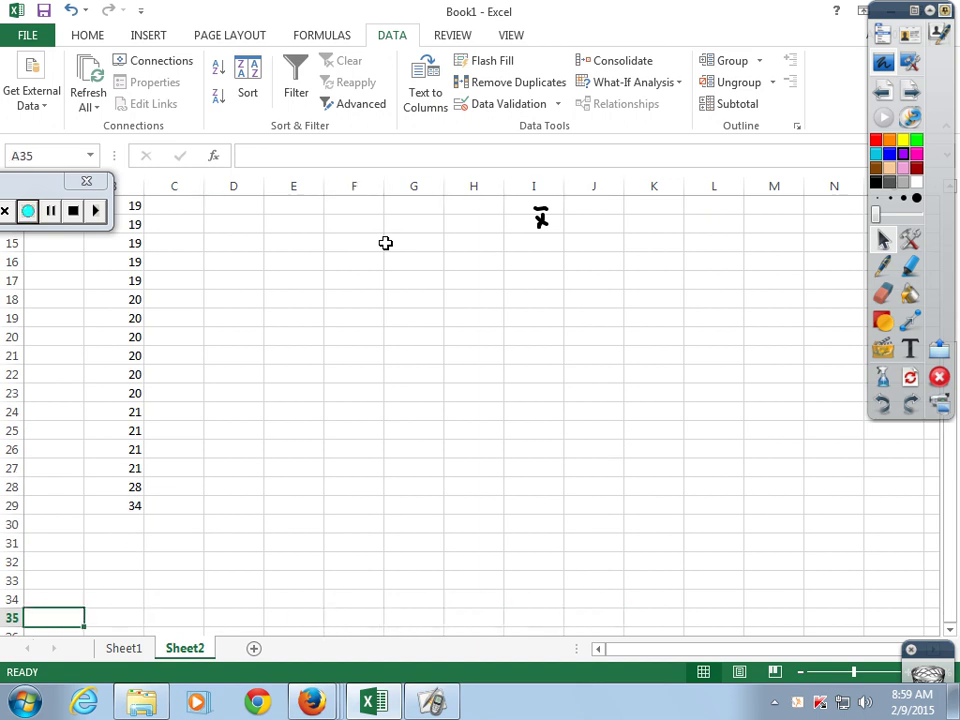
{"action": "key", "text": "Up"}
{"action": "key", "text": "Up"}
{"action": "key", "text": "Up"}
{"action": "key", "text": "Up"}
{"action": "key", "text": "Right"}
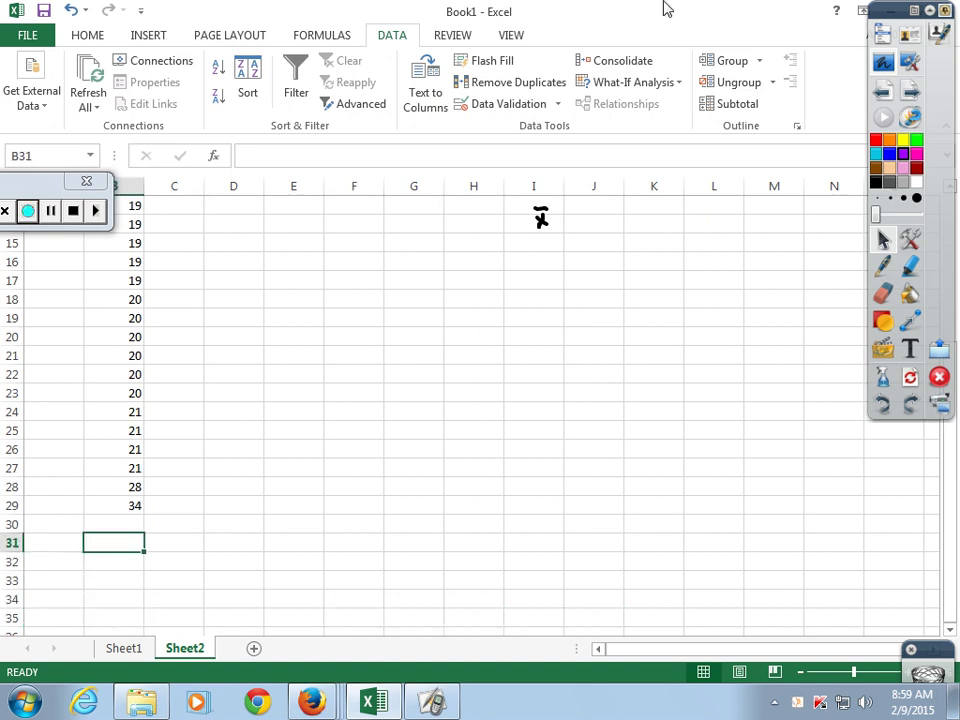
{"action": "left_click", "coordinate": [96, 40]}
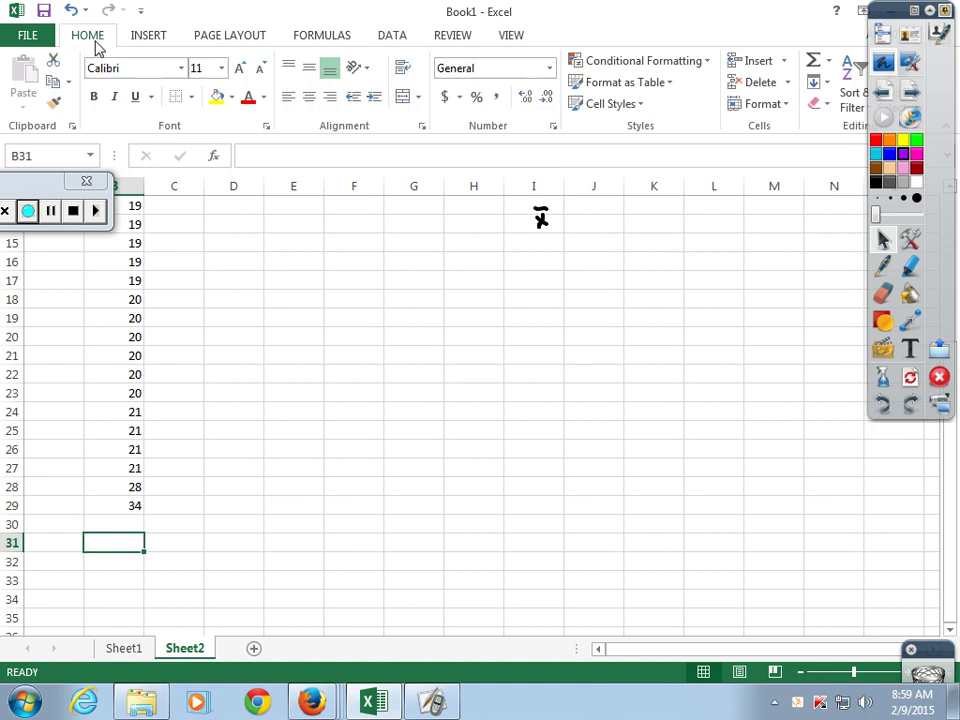
{"action": "left_click", "coordinate": [813, 62]}
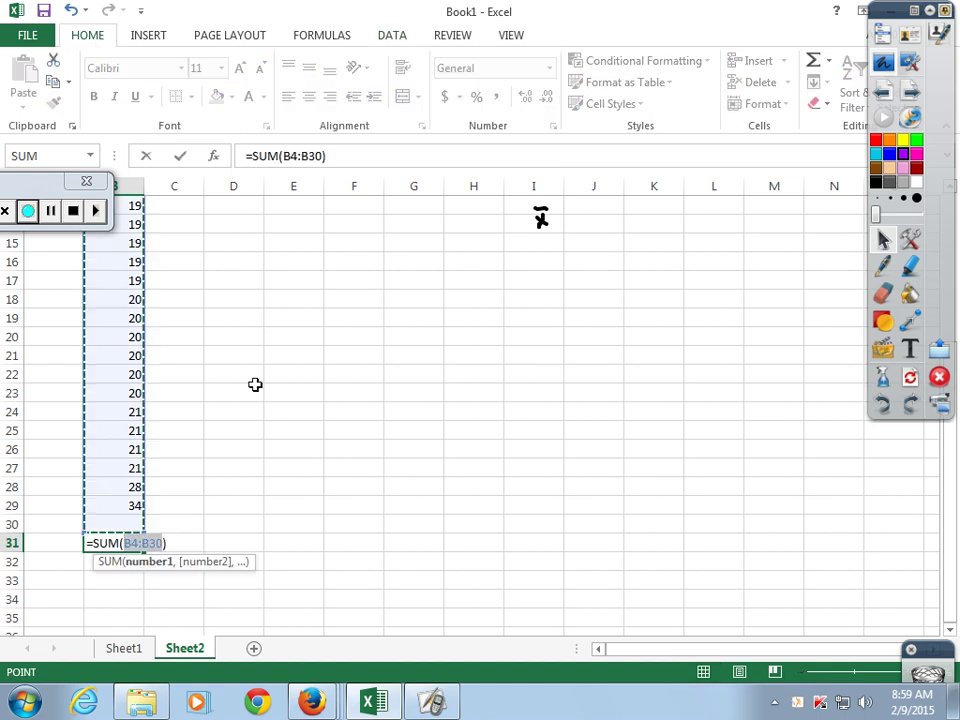
{"action": "left_click_drag", "start_coordinate": [93, 503], "coordinate": [130, 246]}
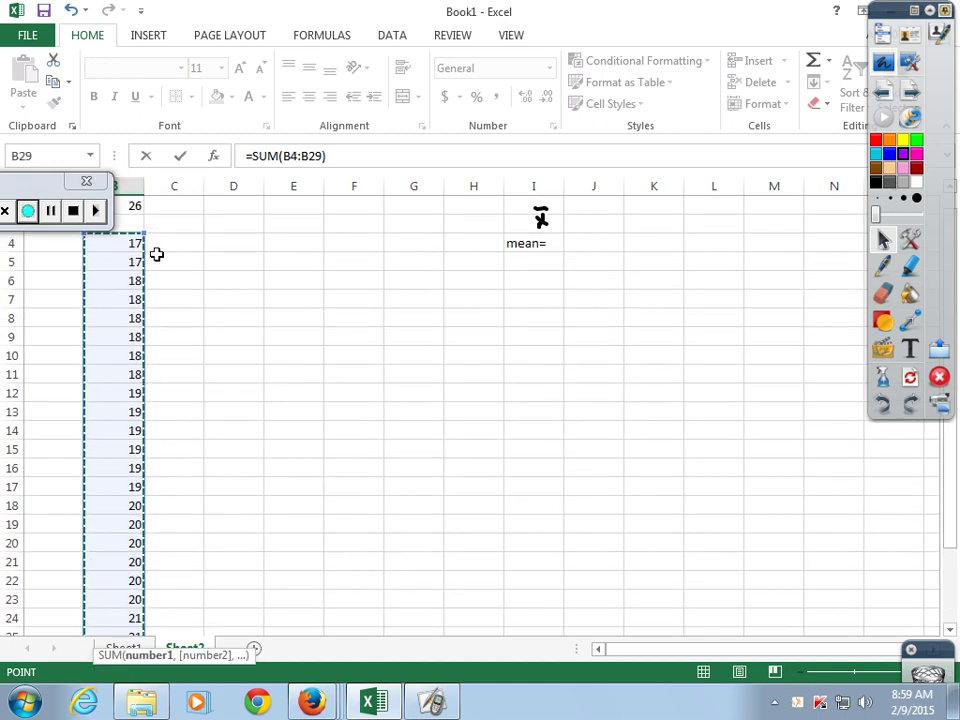
{"action": "key", "text": "Return"}
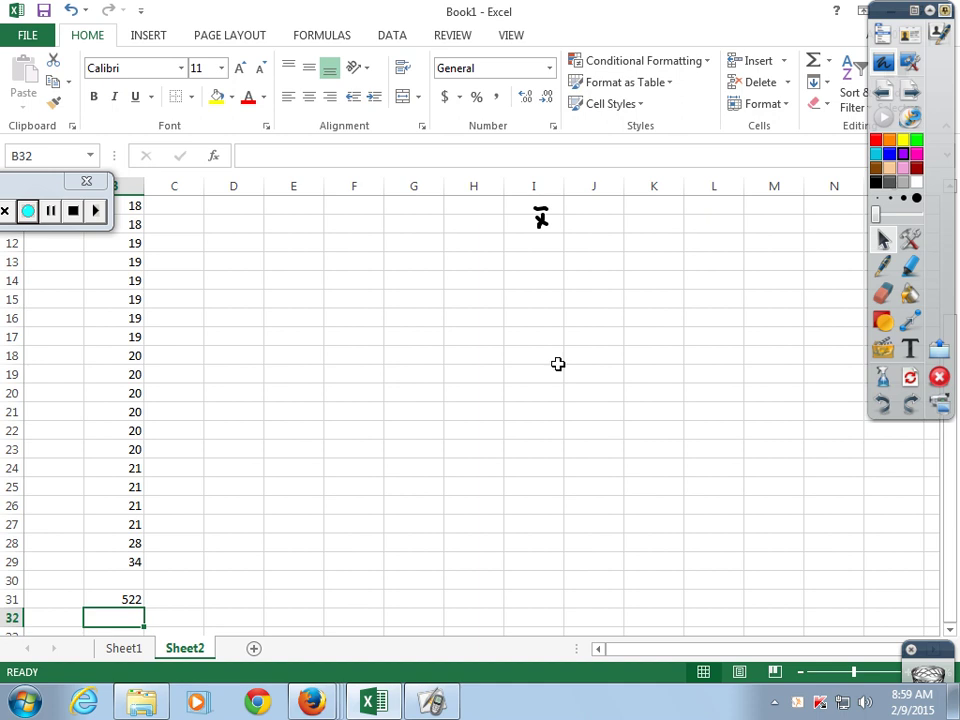
- Calculate the mean in cell J4 by dividing the data total in B31 by the sample size in B2
{"action": "scroll", "coordinate": [570, 285], "scroll_direction": "up", "scroll_amount": 3}
{"action": "left_click", "coordinate": [579, 264]}
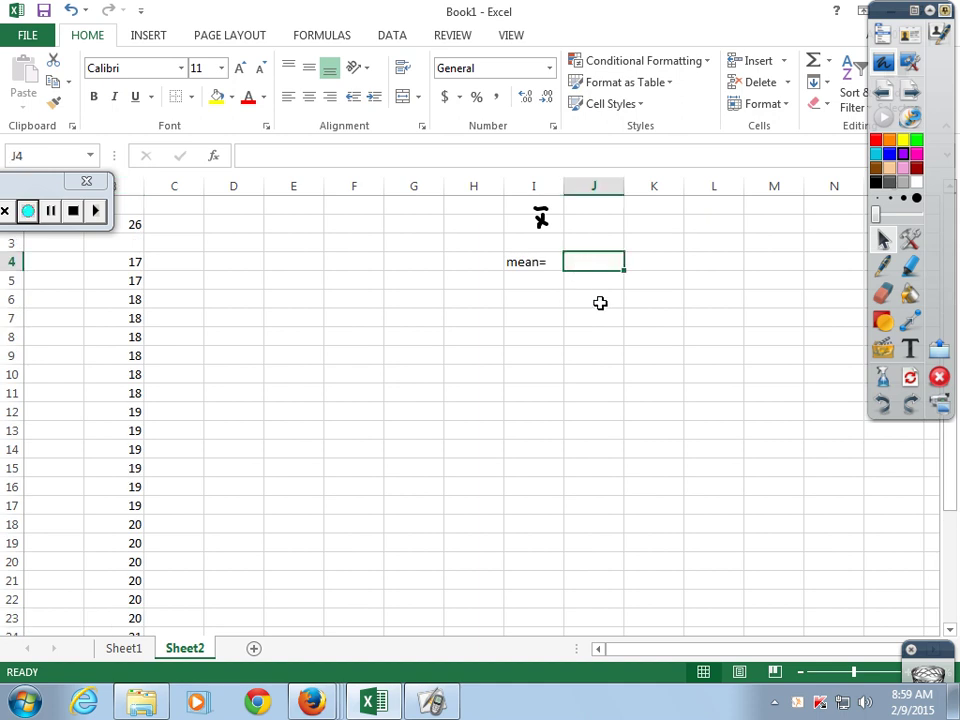
{"action": "type", "text": "="}
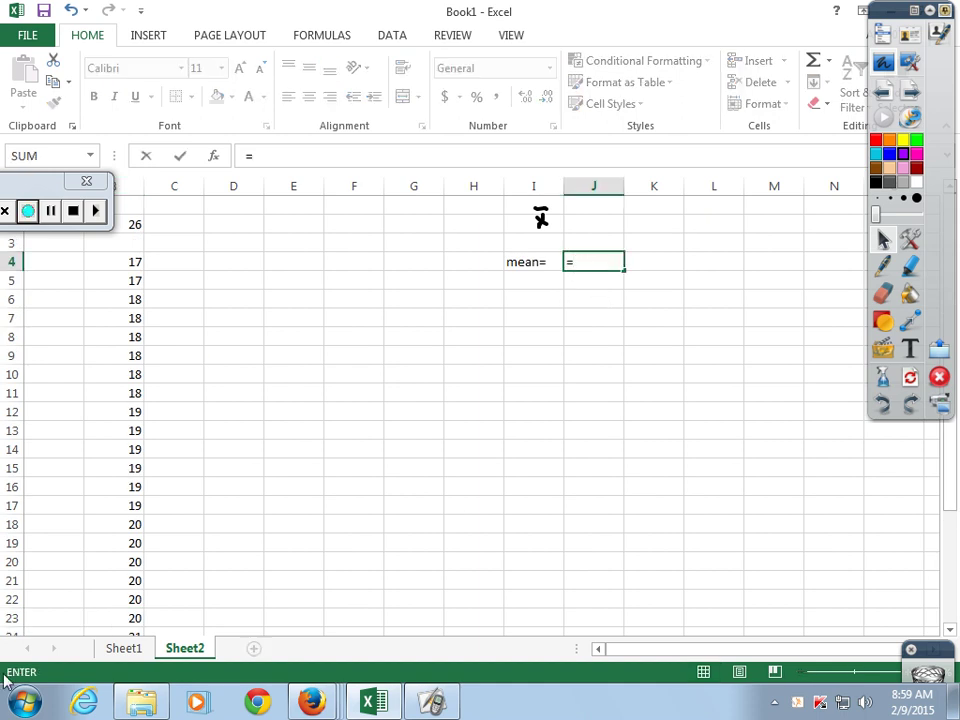
{"action": "scroll", "coordinate": [90, 529], "scroll_direction": "down", "scroll_amount": 3}
{"action": "left_click", "coordinate": [134, 599]}
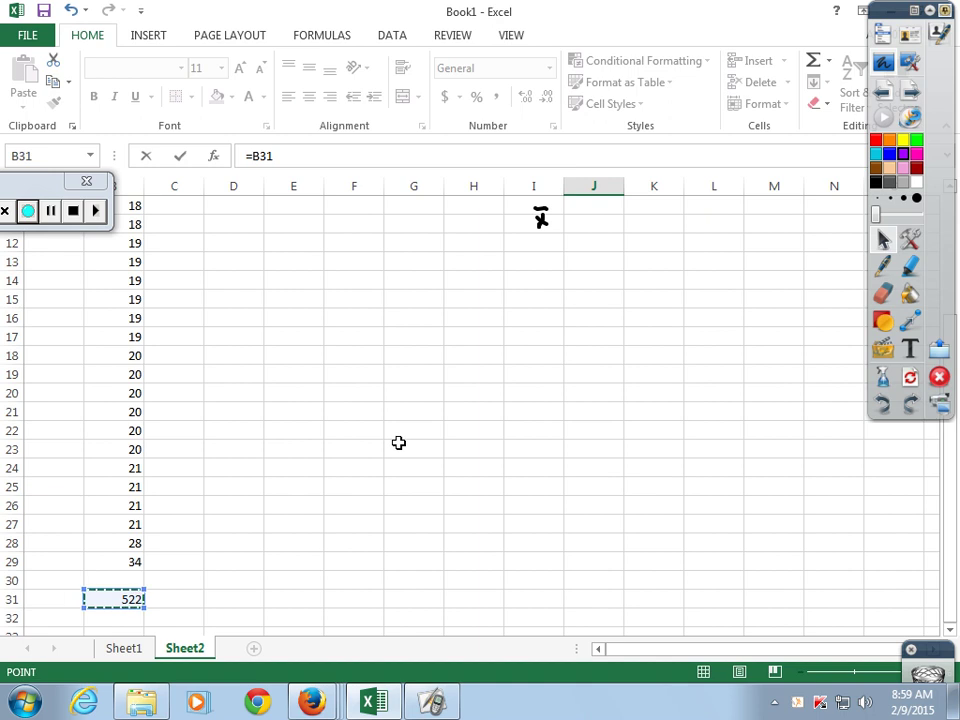
{"action": "type", "text": "/"}
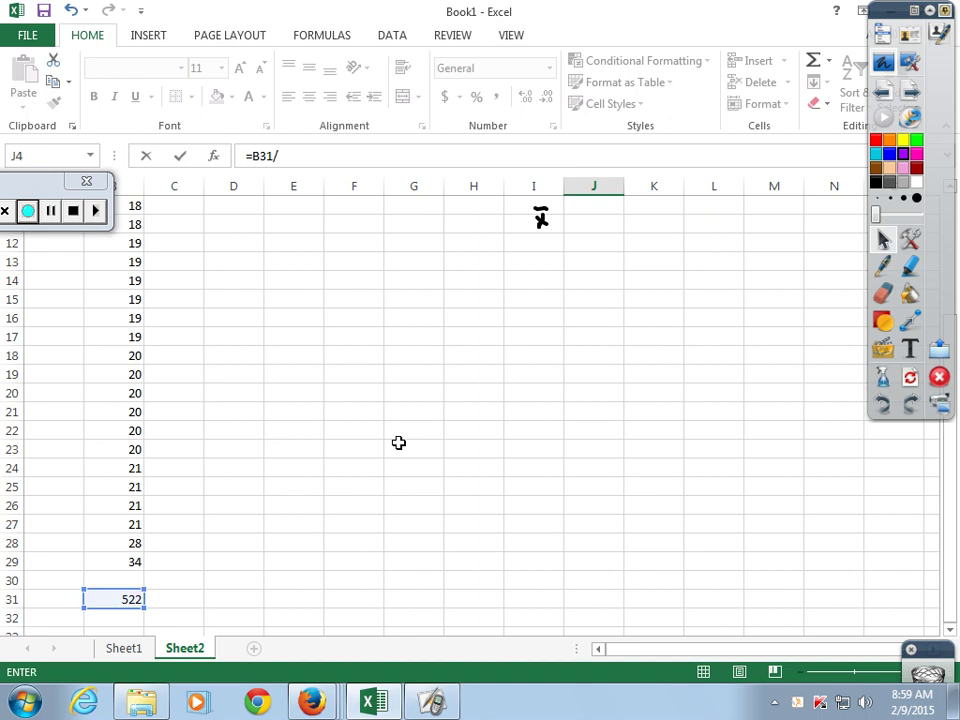
{"action": "scroll", "coordinate": [153, 389], "scroll_direction": "up", "scroll_amount": 3}
{"action": "left_click", "coordinate": [135, 225]}
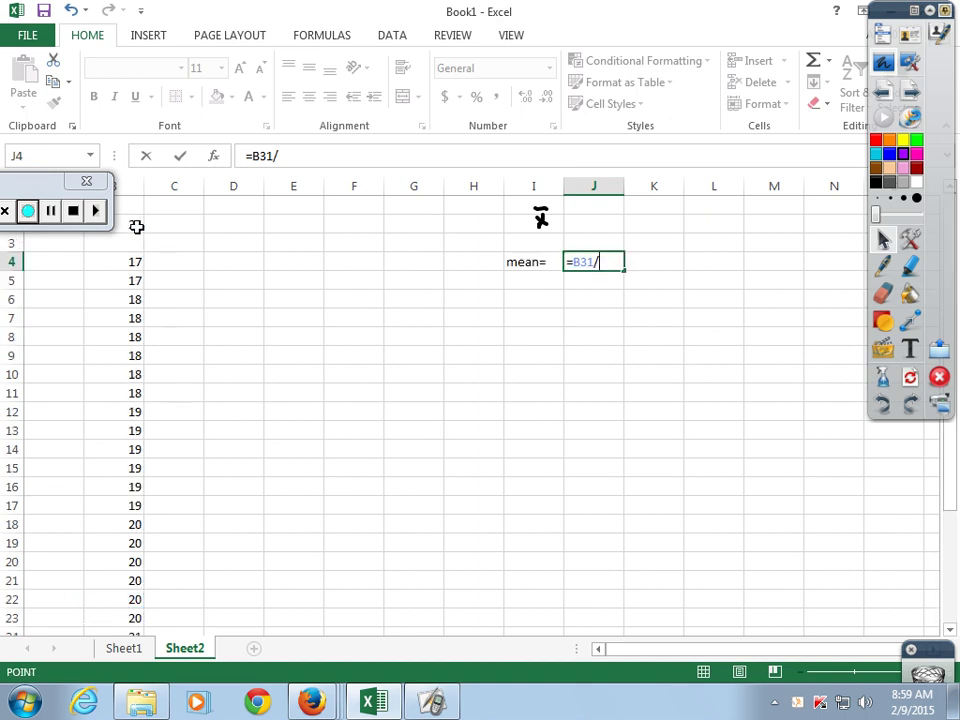
{"action": "key", "text": "Return"}
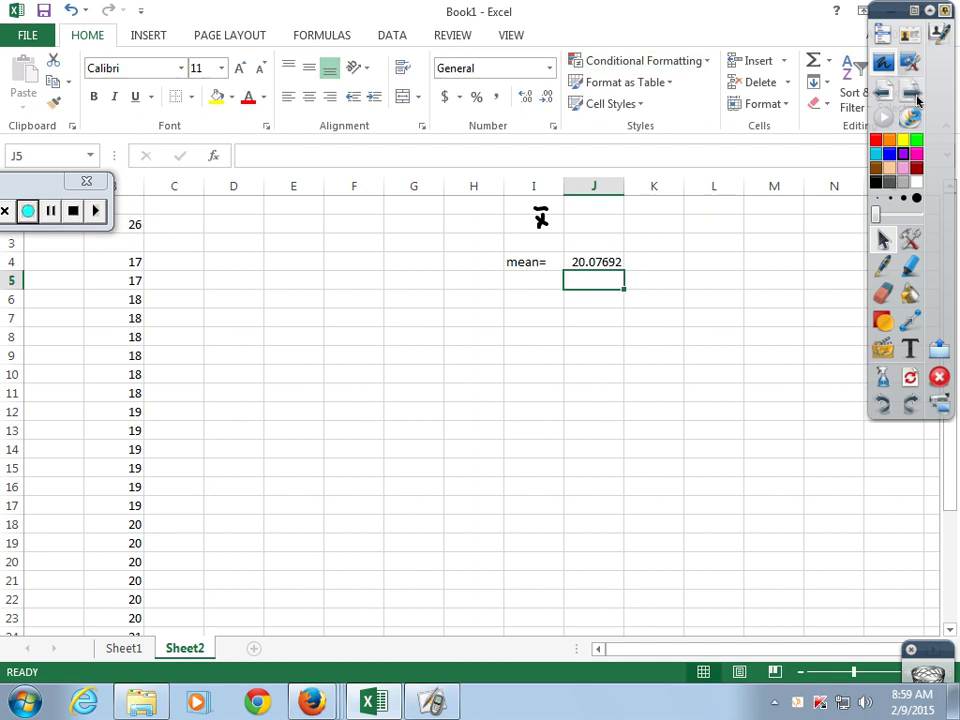
- Clear the handwritten x-bar annotation and insert two blank rows at row 3 above the data
{"action": "left_click", "coordinate": [907, 146]}
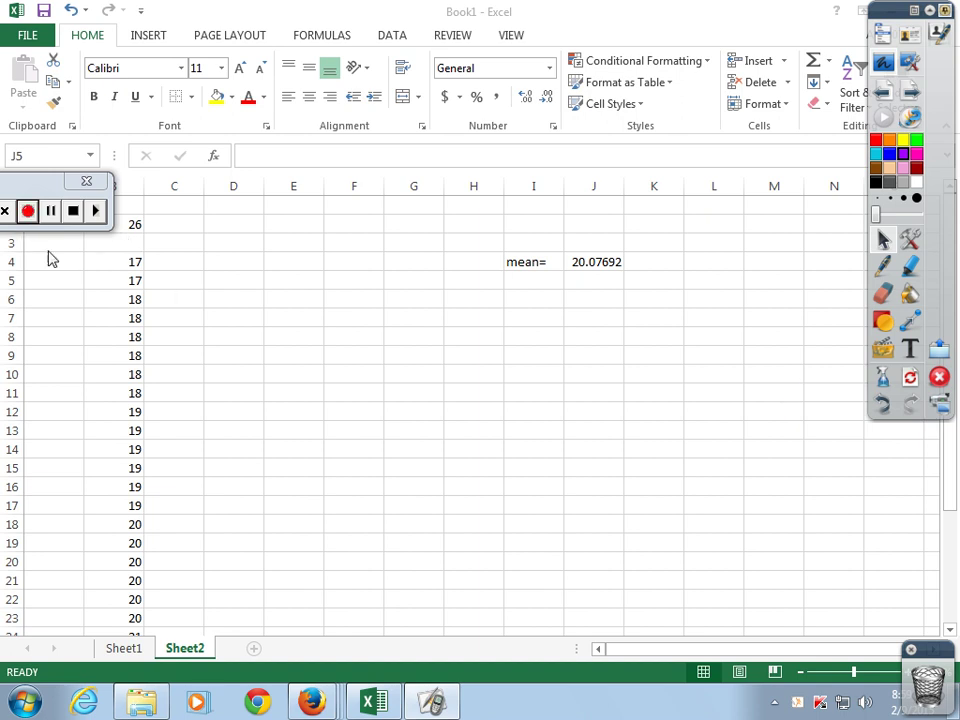
{"action": "left_click", "coordinate": [8, 242]}
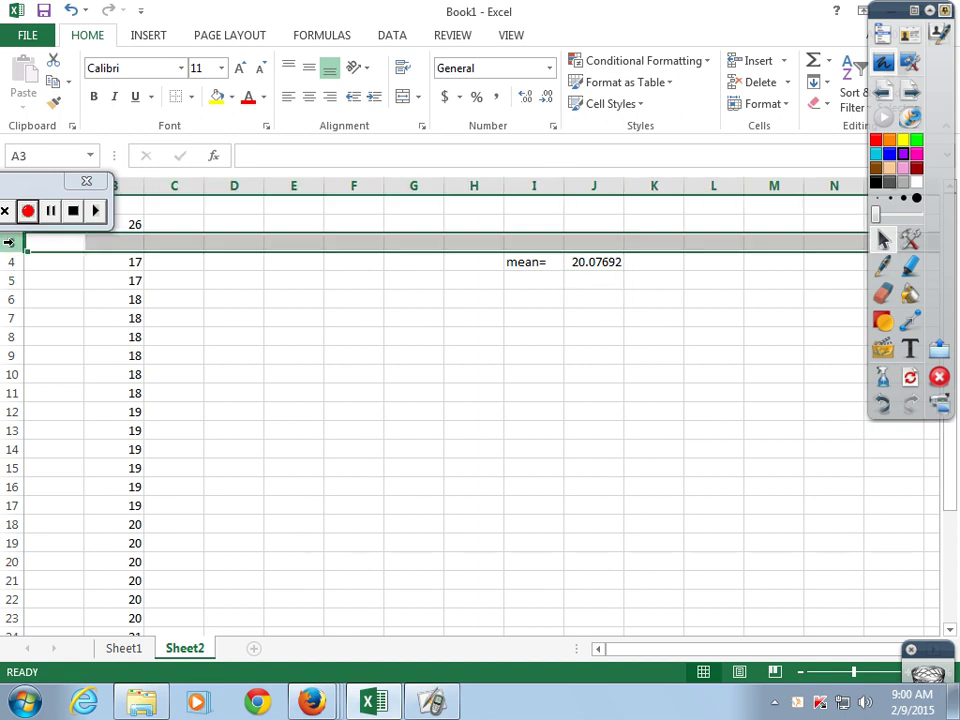
{"action": "right_click", "coordinate": [8, 242]}
{"action": "left_click", "coordinate": [50, 376]}
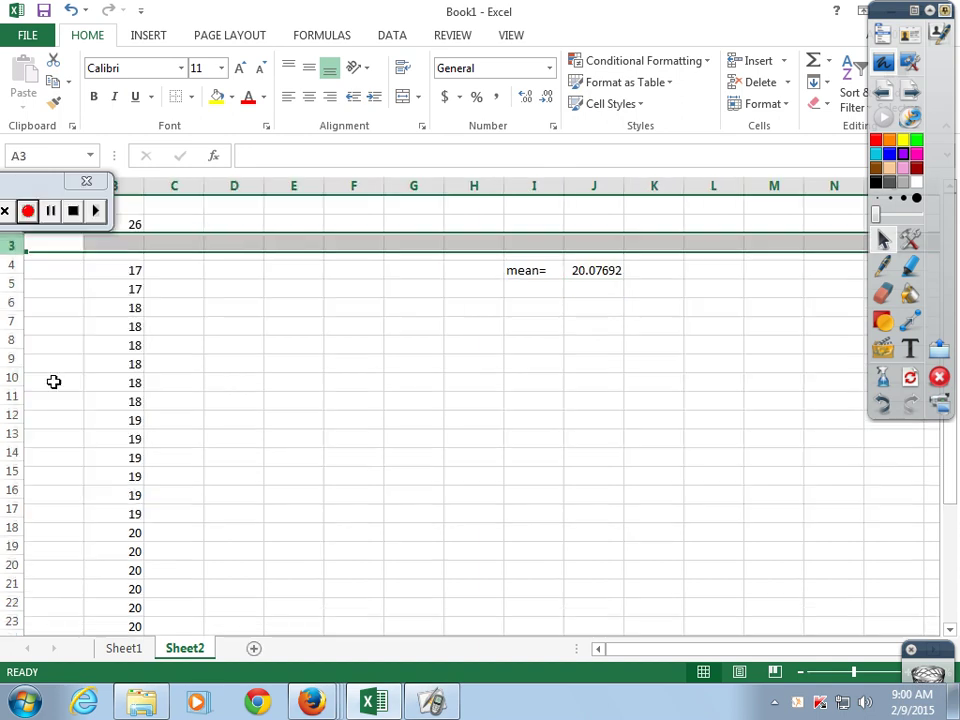
{"action": "right_click", "coordinate": [12, 246]}
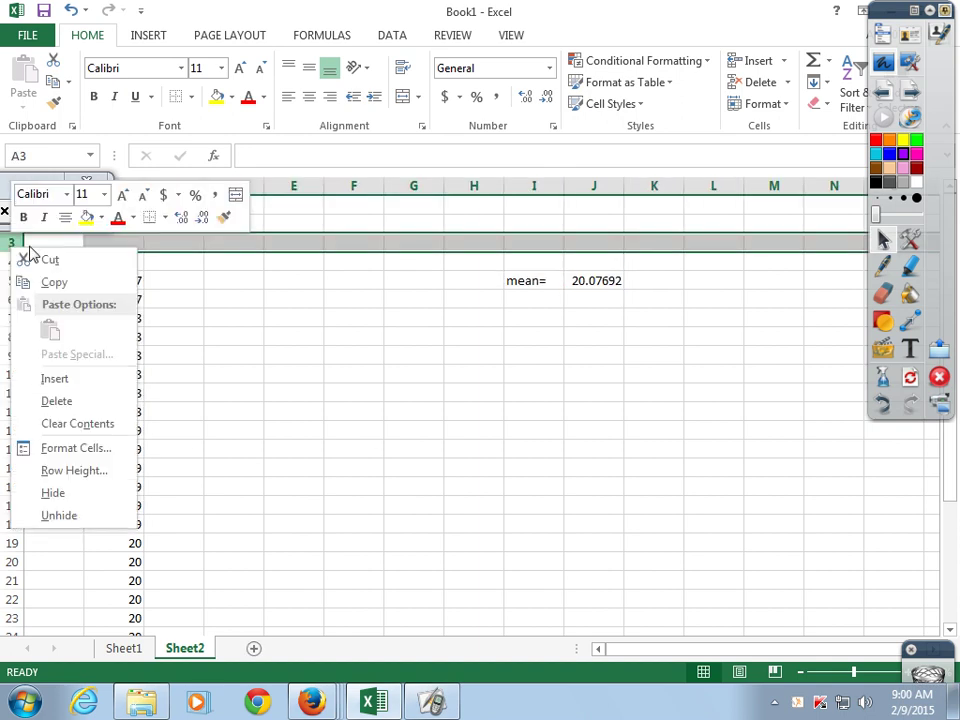
{"action": "left_click", "coordinate": [52, 379]}
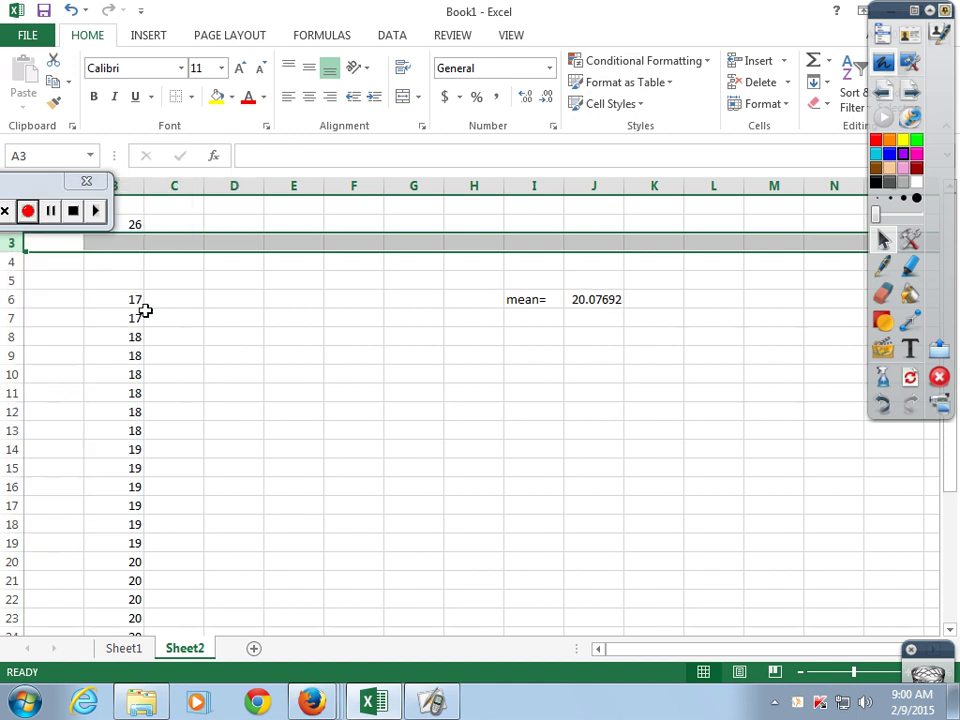
- Add the column headings "x" in B5 and "x-xbar" in C5
{"action": "left_click", "coordinate": [125, 277]}
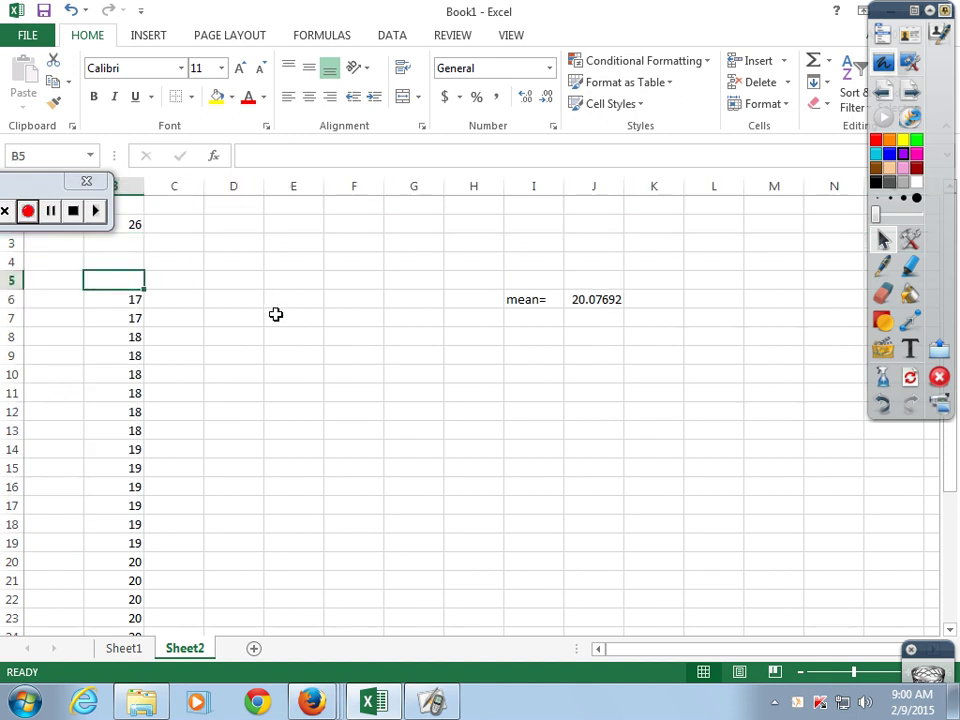
{"action": "type", "text": "x"}
{"action": "key", "text": "Tab"}
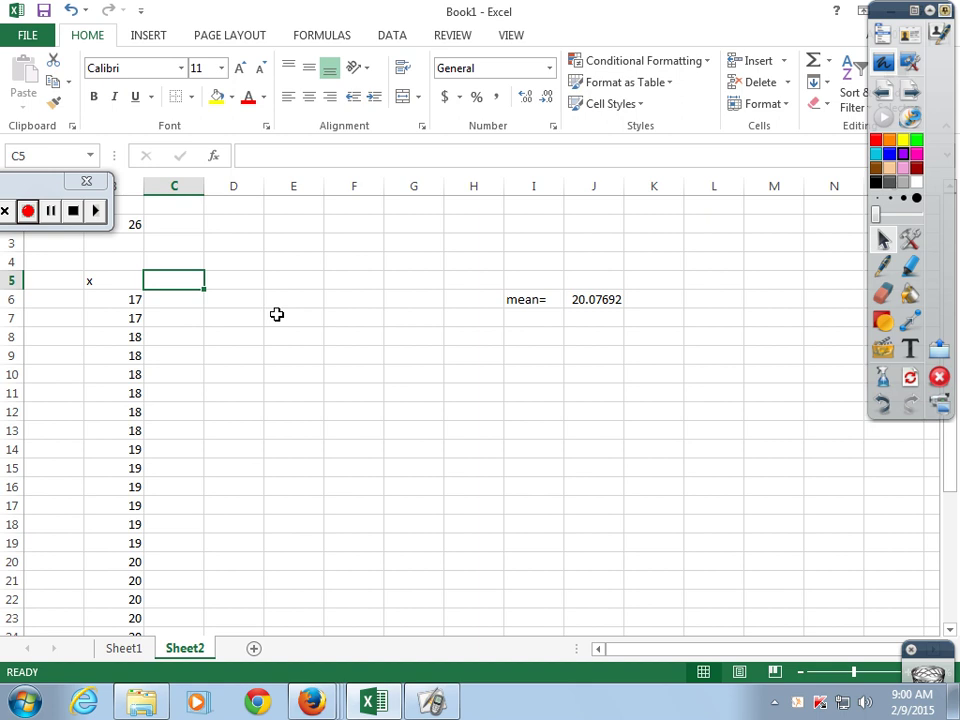
{"action": "type", "text": "x-xbar"}
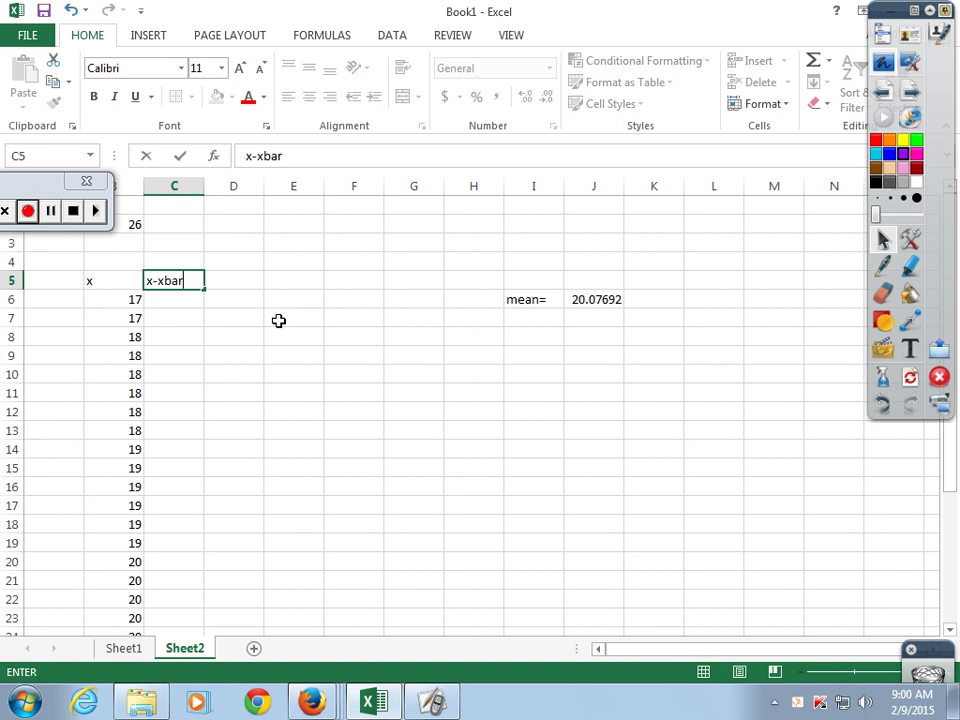
{"action": "key", "text": "Return"}
- Calculate the deviations from the mean with =B6-$J$6 in C6 and fill the formula through C31
{"action": "type", "text": "="}
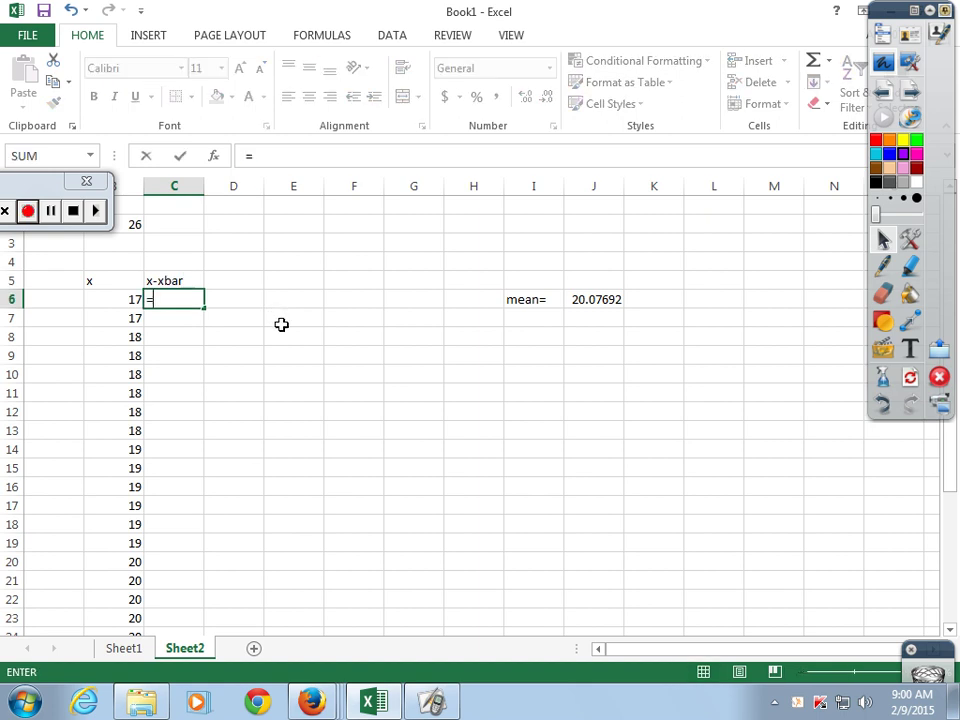
{"action": "left_click", "coordinate": [117, 300]}
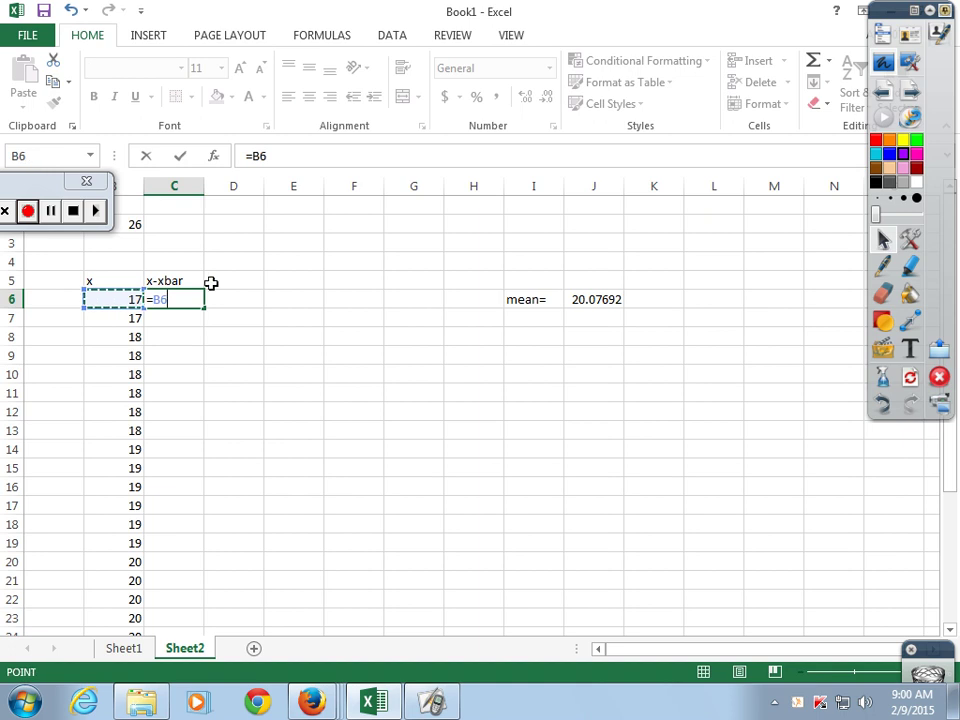
{"action": "type", "text": "-"}
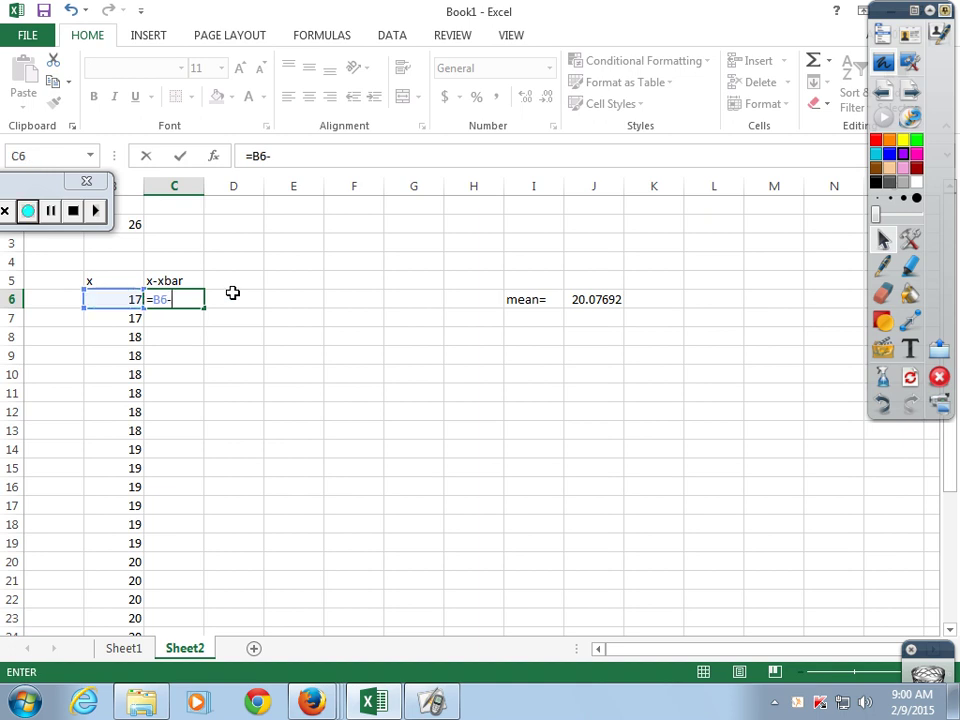
{"action": "left_click", "coordinate": [600, 299]}
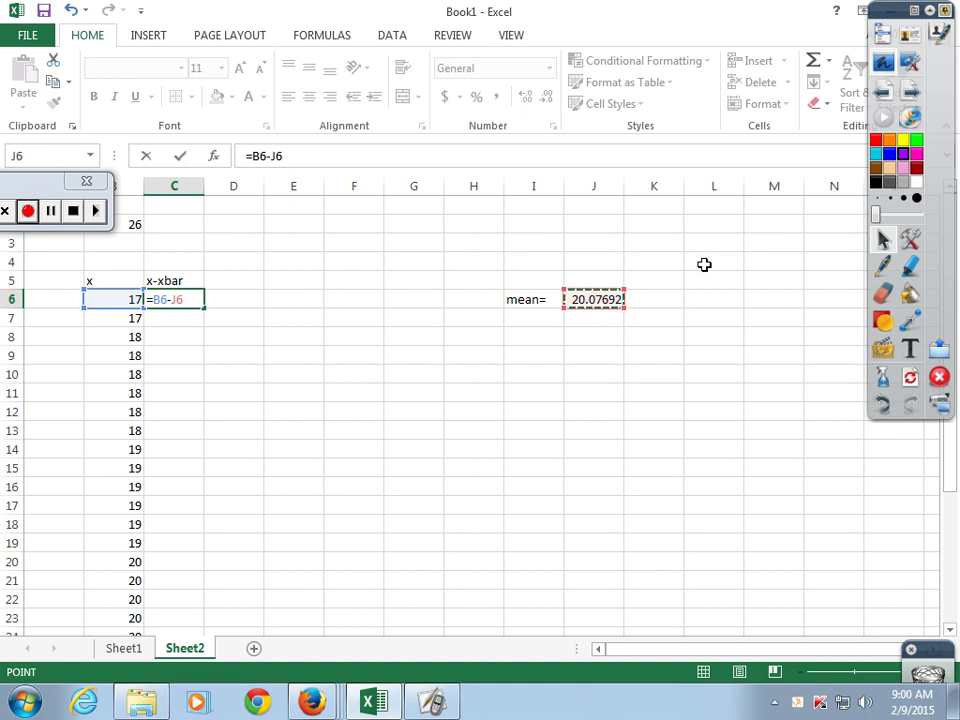
{"action": "key", "text": "F4"}
{"action": "key", "text": "Return"}
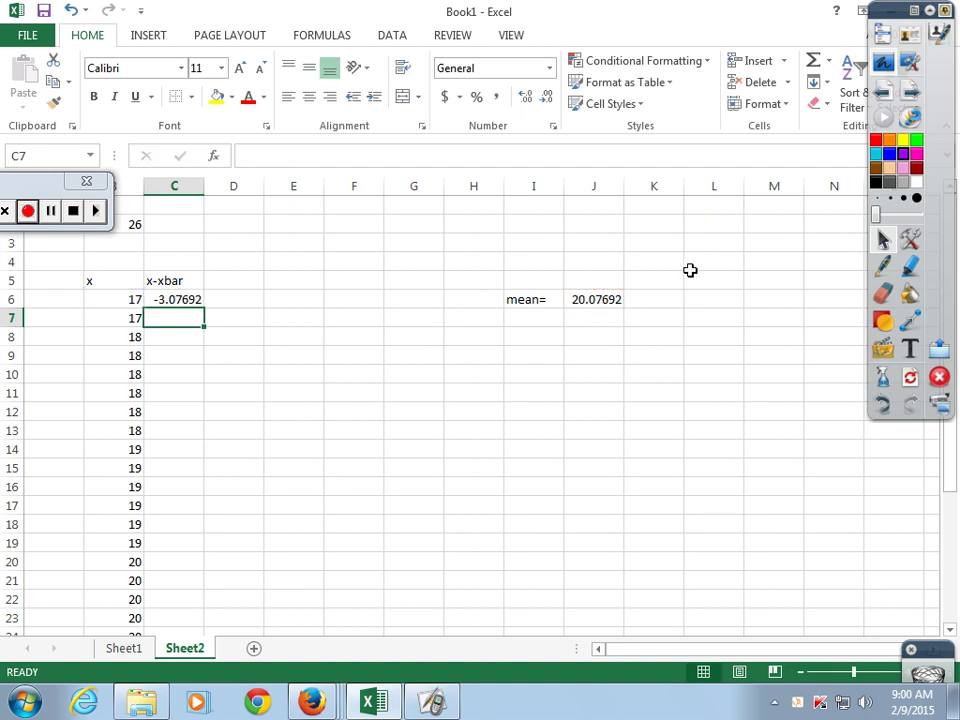
{"action": "left_click", "coordinate": [192, 302]}
{"action": "left_click_drag", "start_coordinate": [206, 309], "coordinate": [198, 568]}
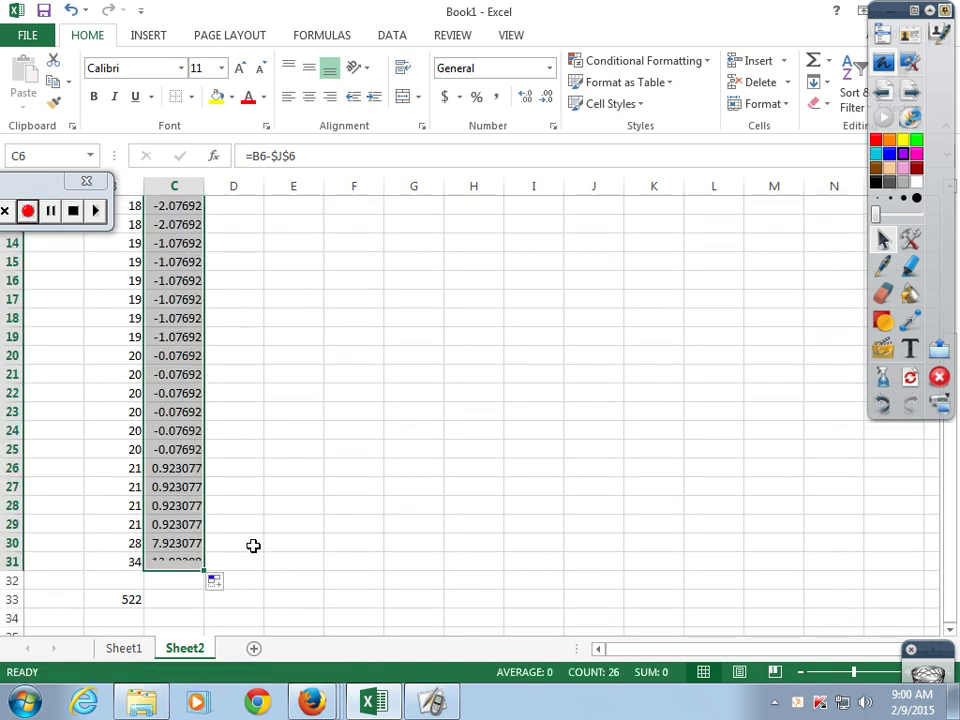
{"action": "scroll", "coordinate": [325, 530], "scroll_direction": "up", "scroll_amount": 4}
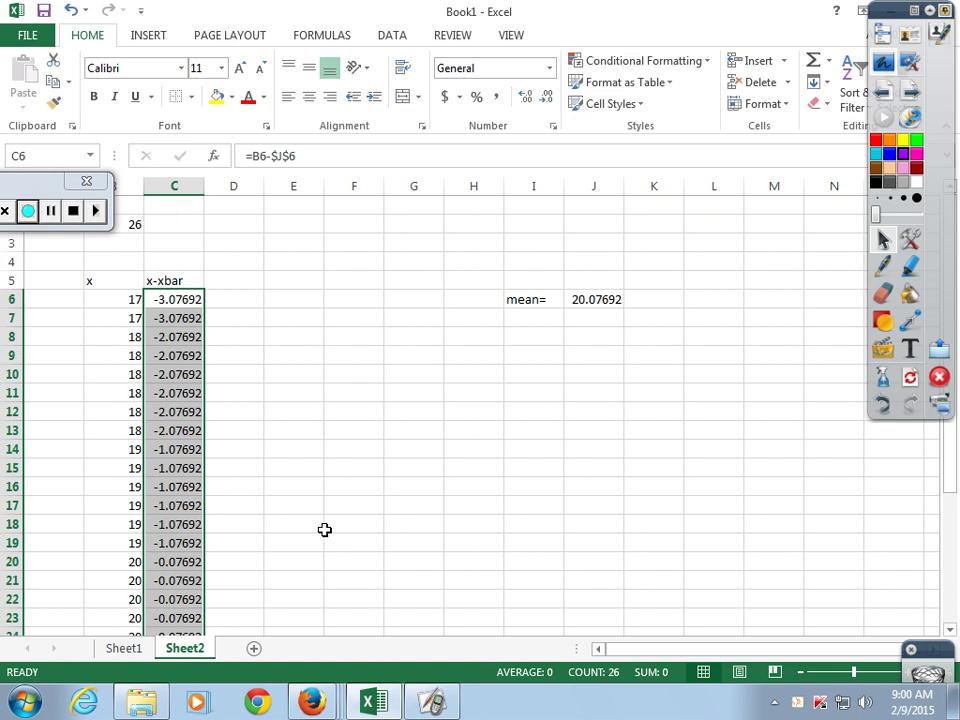
- Add the column heading "x-xbar^2" in D5
{"action": "left_click", "coordinate": [234, 280]}
{"action": "type", "text": "x-xbar^2"}
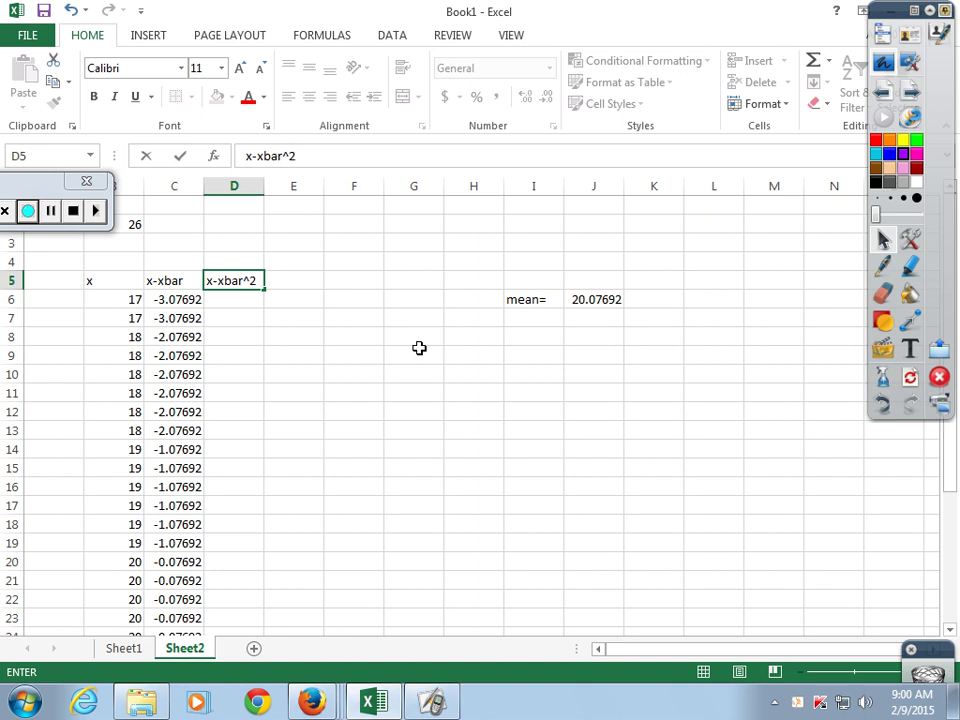
{"action": "key", "text": "Return"}
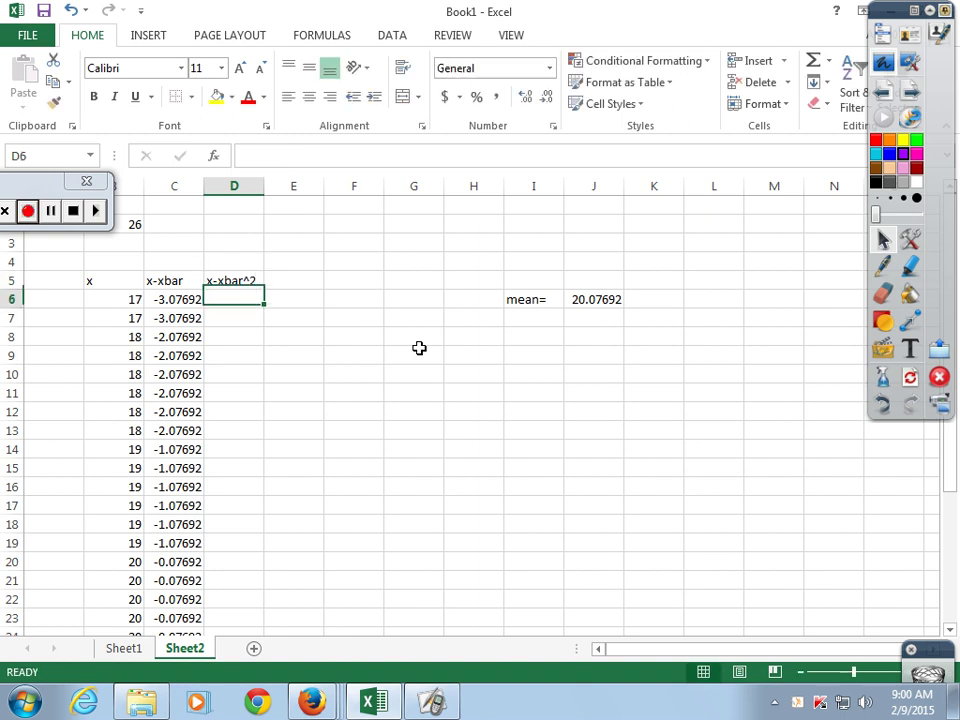
- Square the deviations with =C6^2 in D6 and fill the formula through D31
{"action": "type", "text": "="}
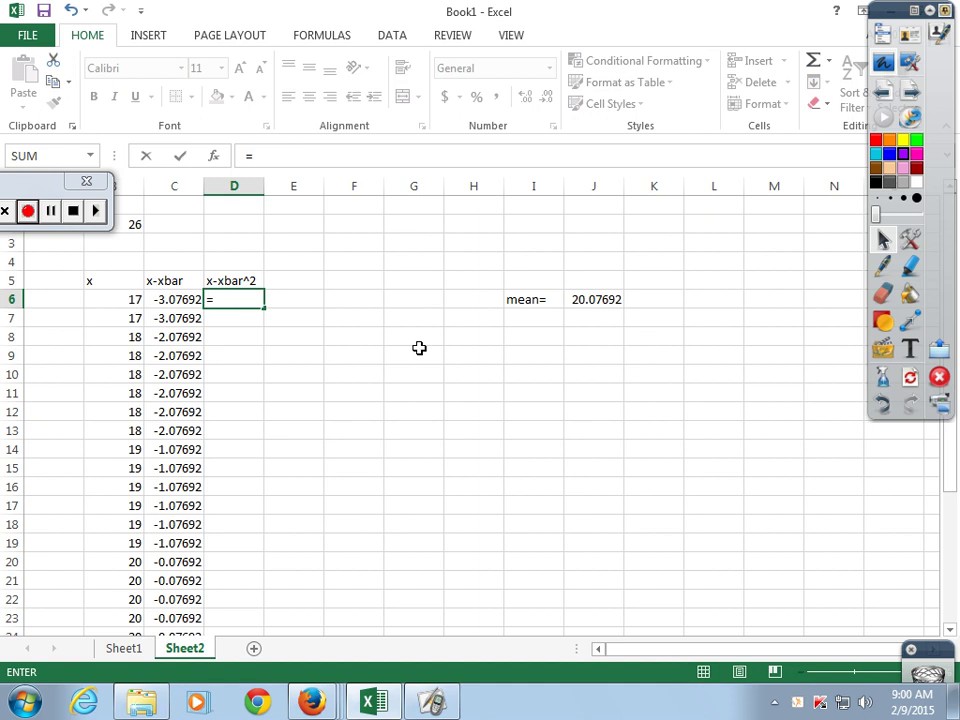
{"action": "left_click", "coordinate": [186, 299]}
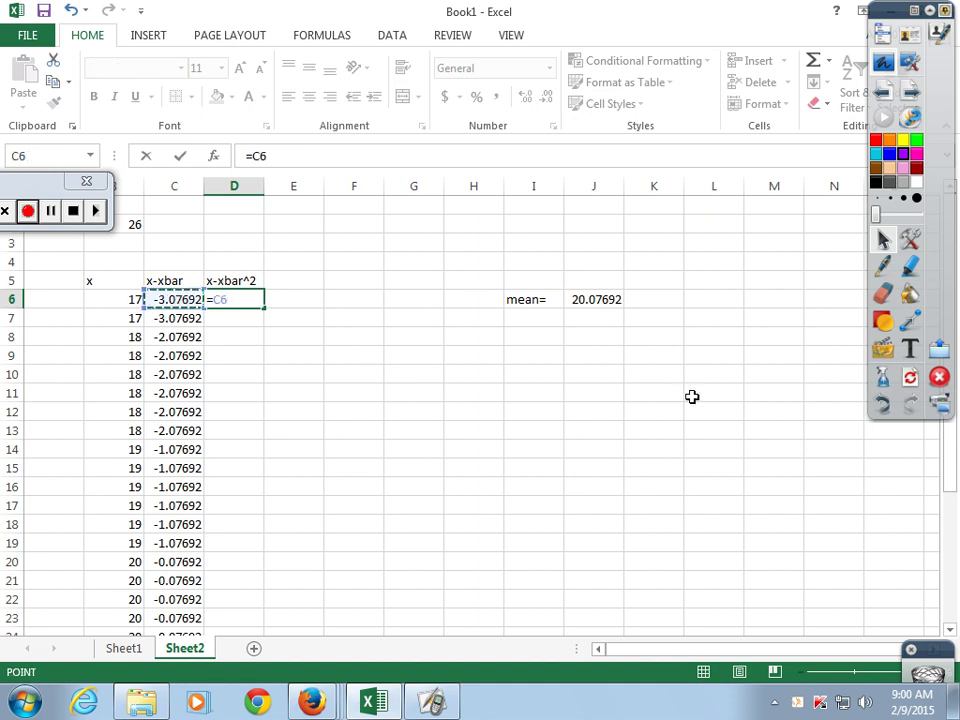
{"action": "type", "text": "^2"}
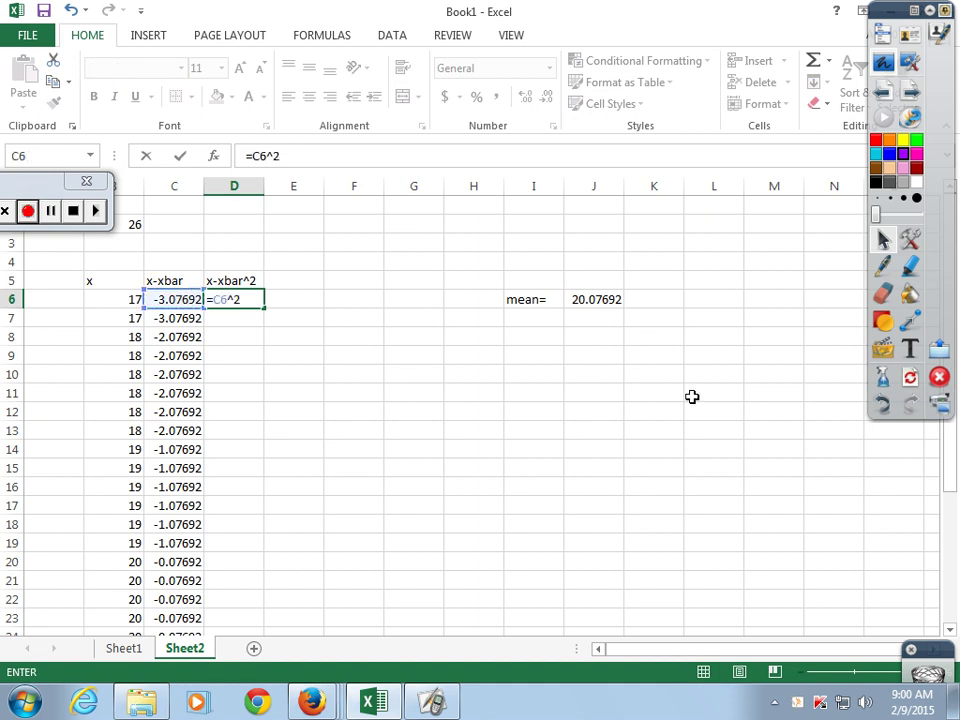
{"action": "key", "text": "Return"}
{"action": "left_click", "coordinate": [209, 298]}
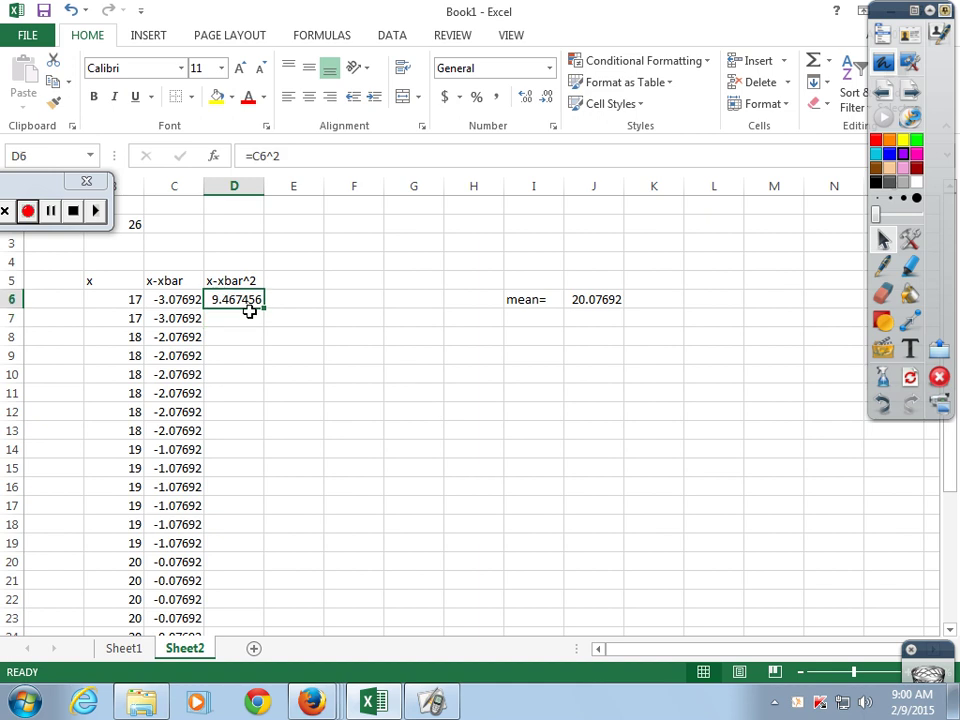
{"action": "left_click_drag", "start_coordinate": [264, 309], "coordinate": [262, 603]}
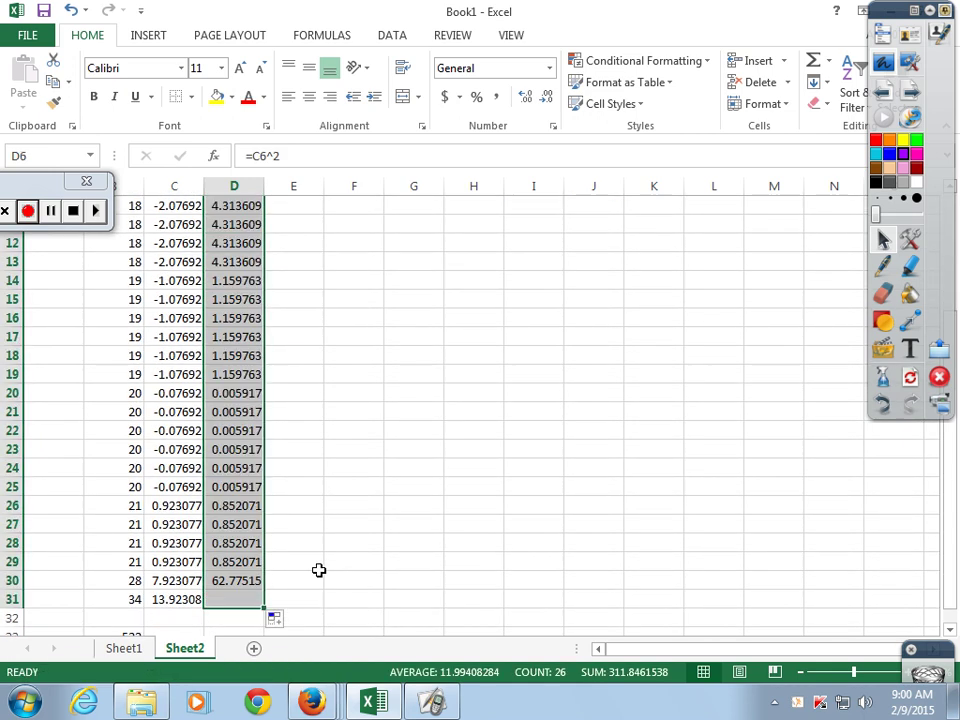
- Extend the SUM formula in B33 across to C33 and D33 to total both deviation columns
{"action": "scroll", "coordinate": [422, 583], "scroll_direction": "down", "scroll_amount": 2}
{"action": "left_click_drag", "start_coordinate": [131, 530], "coordinate": [242, 542]}
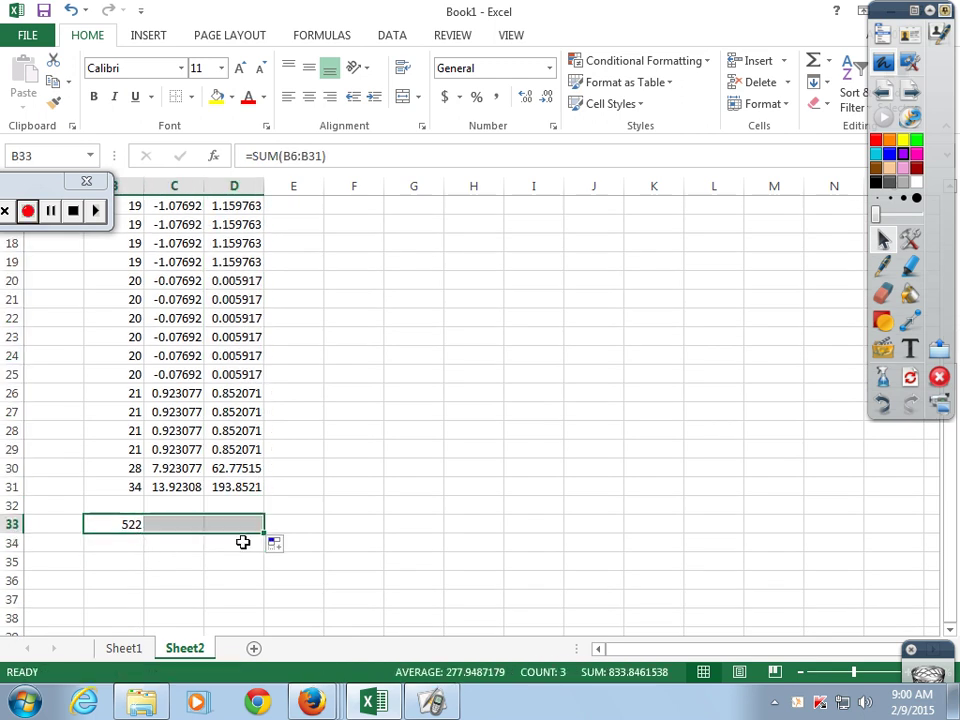
{"action": "left_click", "coordinate": [188, 523]}
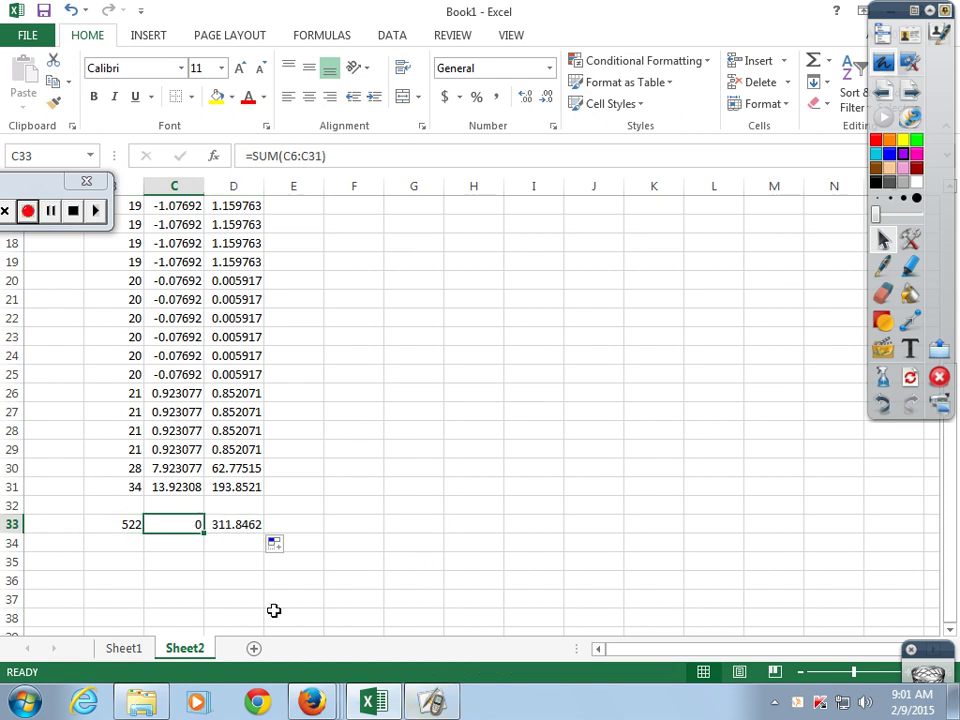
{"action": "scroll", "coordinate": [178, 430], "scroll_direction": "up", "scroll_amount": 5}
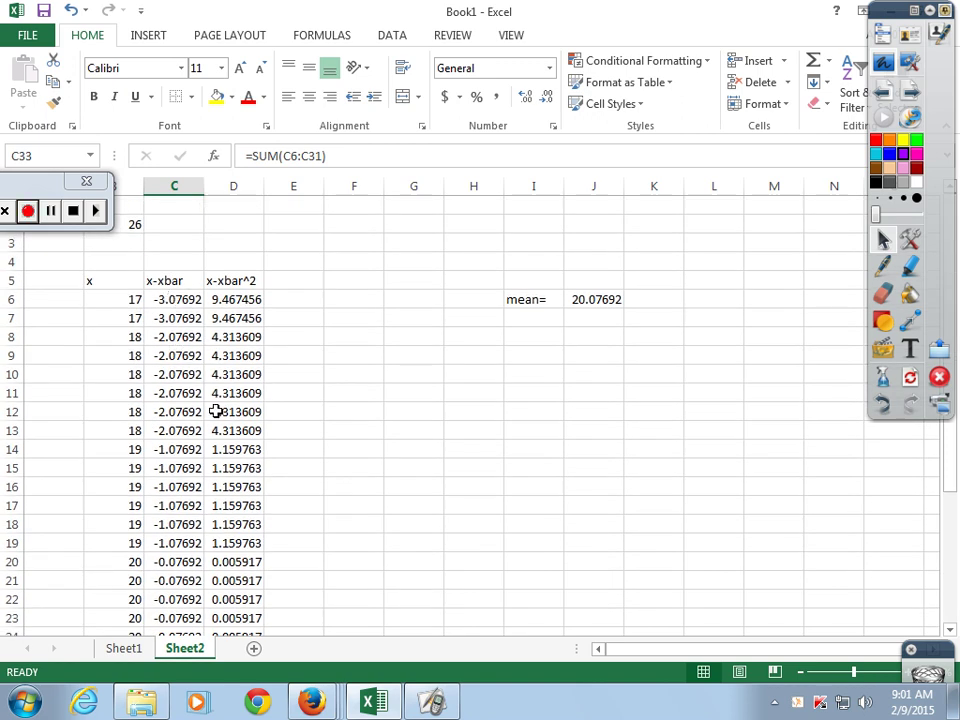
{"action": "scroll", "coordinate": [178, 430], "scroll_direction": "down", "scroll_amount": 5}
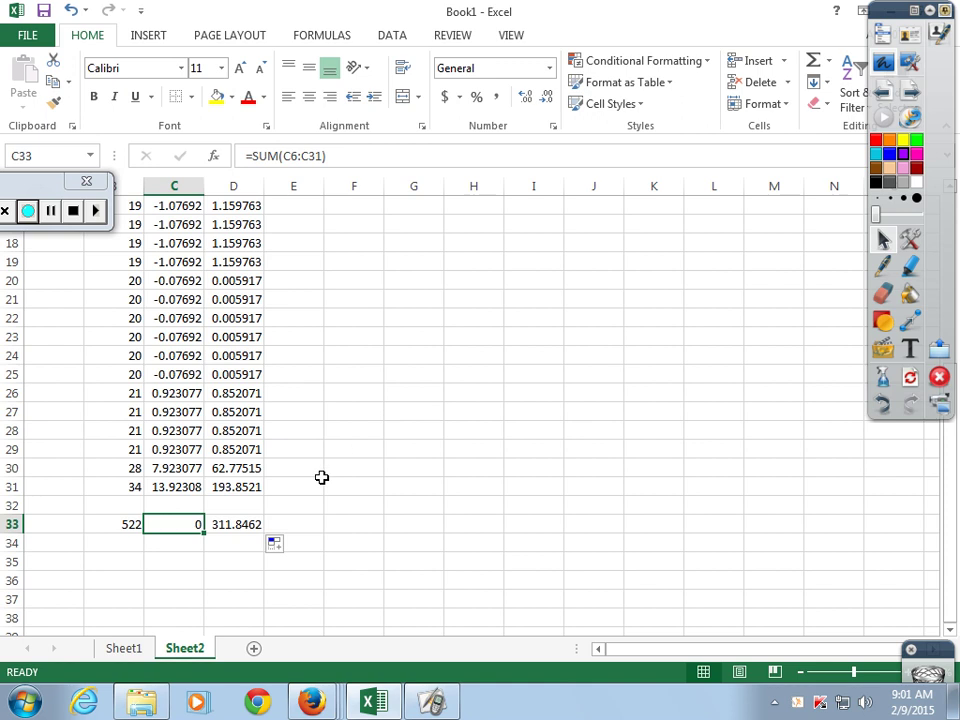
{"action": "left_click", "coordinate": [258, 506]}
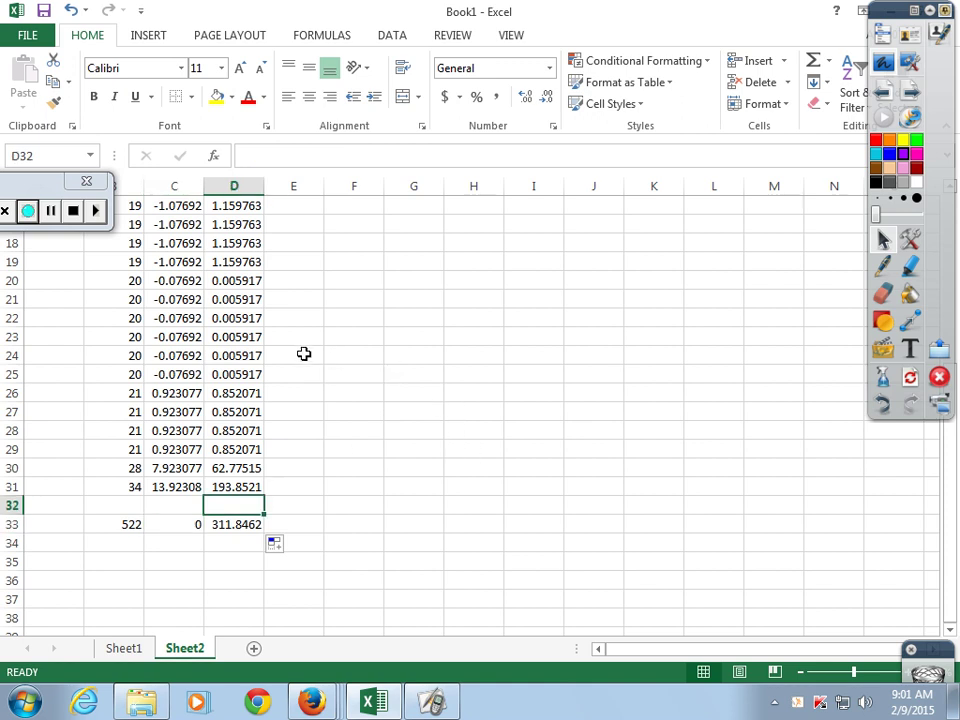
- Center the contents of the whole table B5:D33, including headings and totals
{"action": "scroll", "coordinate": [333, 405], "scroll_direction": "up", "scroll_amount": 3}
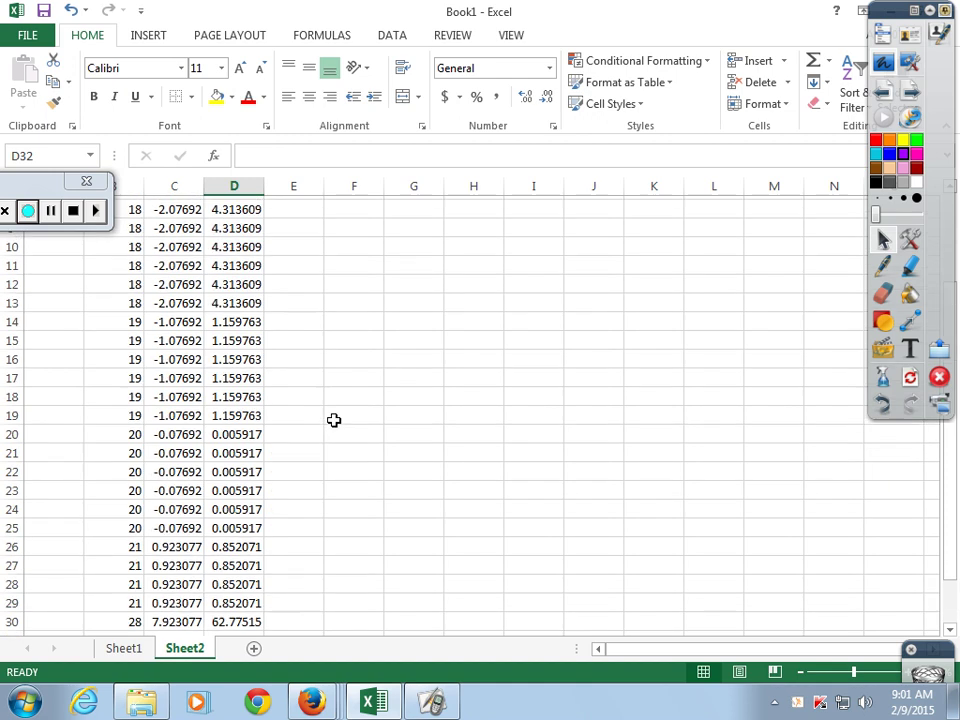
{"action": "scroll", "coordinate": [333, 420], "scroll_direction": "up", "scroll_amount": 3}
{"action": "left_click_drag", "start_coordinate": [105, 281], "coordinate": [214, 524]}
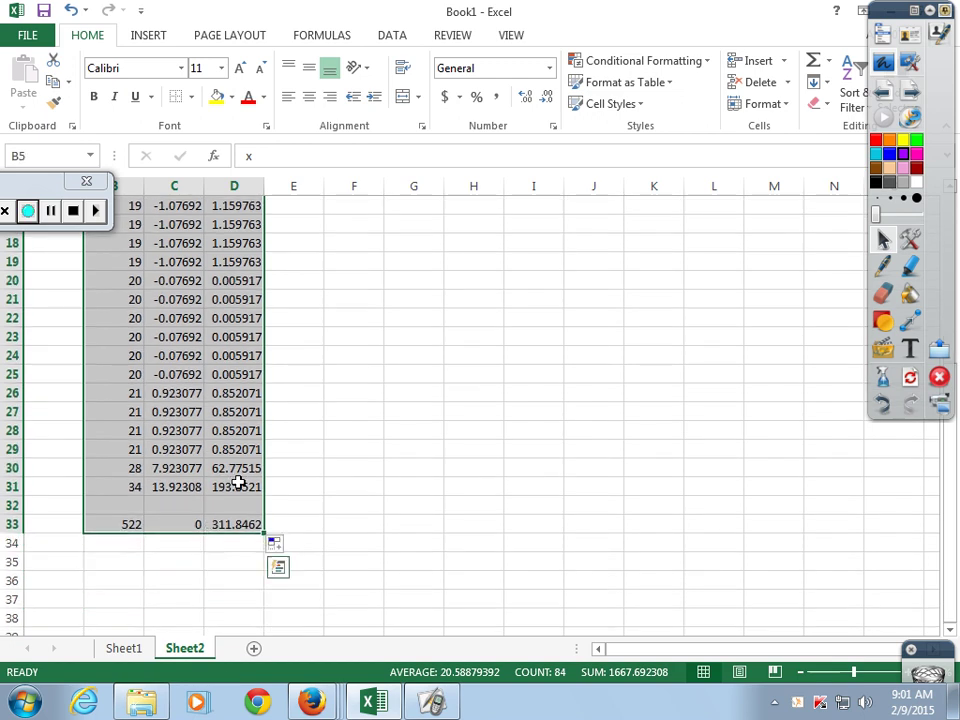
{"action": "left_click", "coordinate": [310, 107]}
{"action": "scroll", "coordinate": [413, 283], "scroll_direction": "up", "scroll_amount": 5}
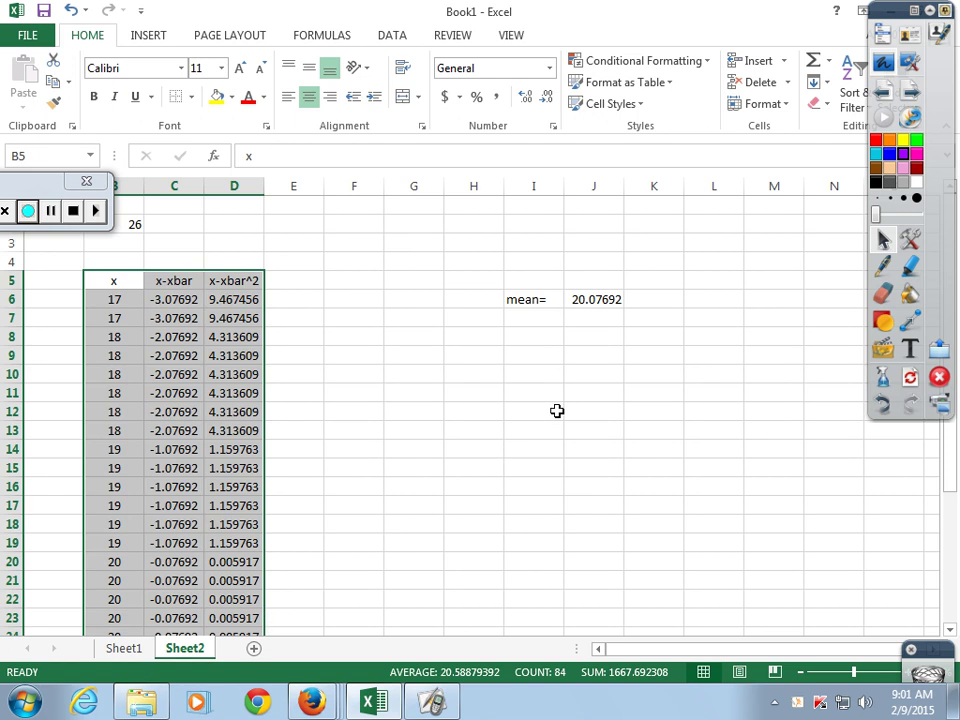
{"action": "scroll", "coordinate": [562, 410], "scroll_direction": "down", "scroll_amount": 4}
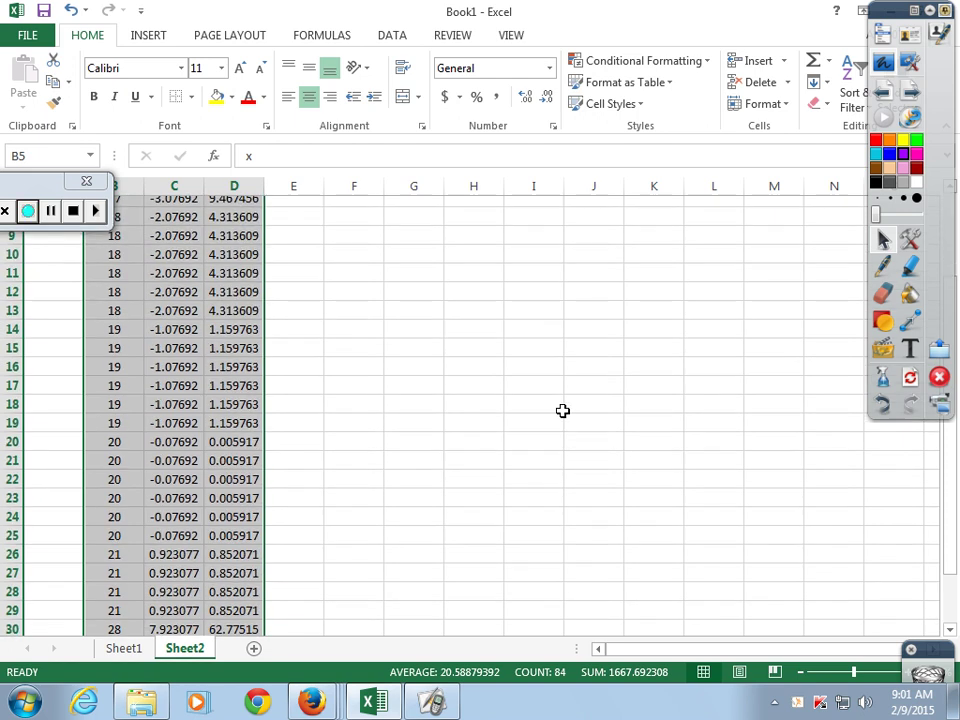
{"action": "scroll", "coordinate": [575, 401], "scroll_direction": "up", "scroll_amount": 4}
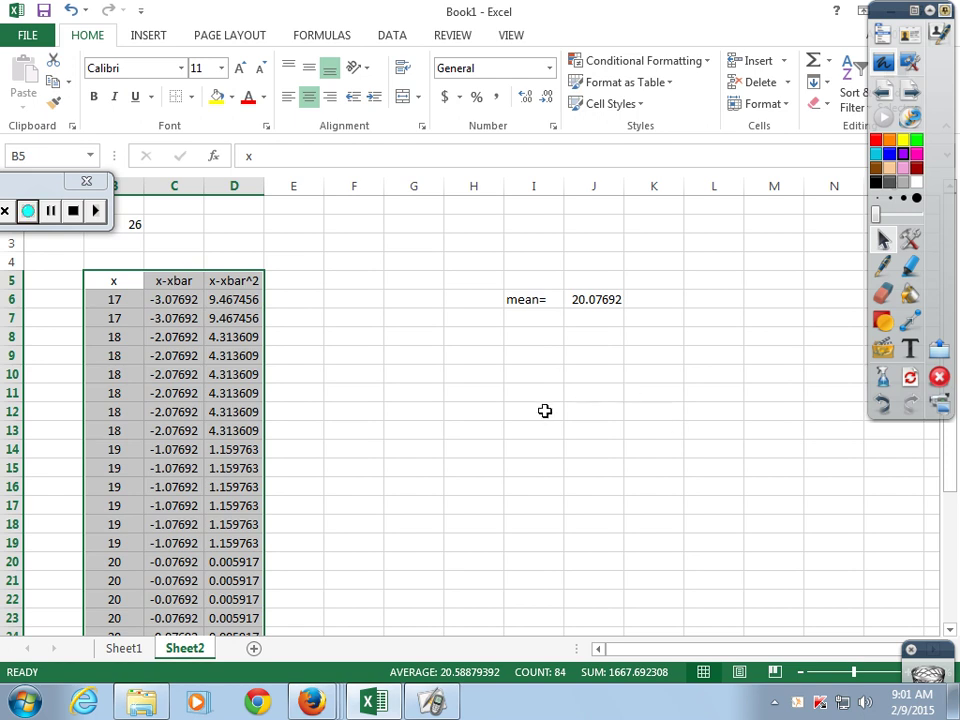
{"action": "scroll", "coordinate": [533, 414], "scroll_direction": "down", "scroll_amount": 1}
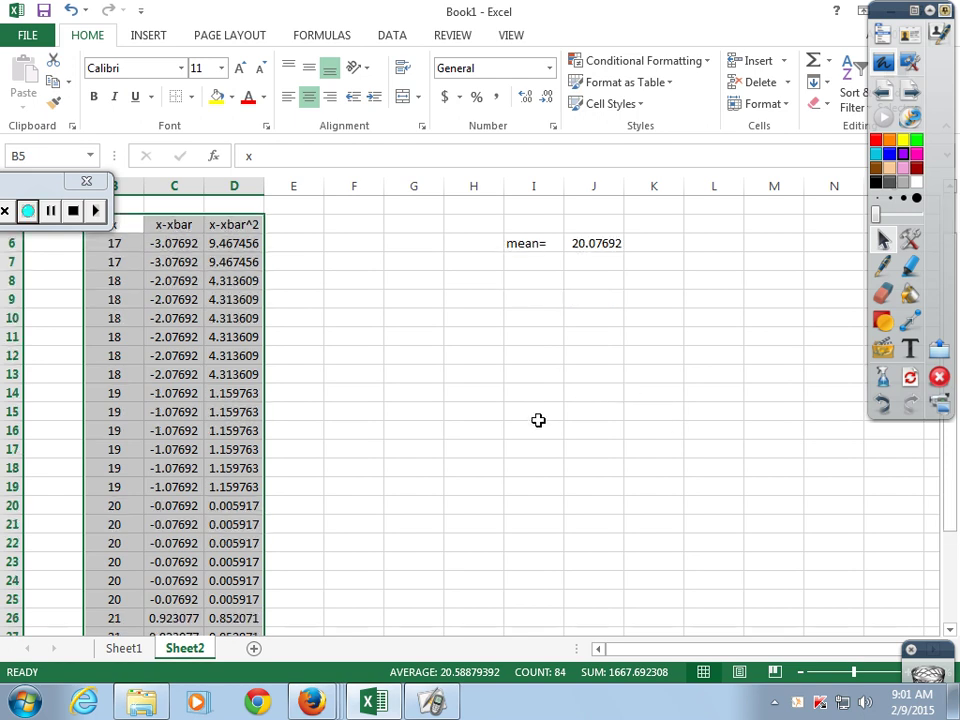
{"action": "scroll", "coordinate": [201, 294], "scroll_direction": "up", "scroll_amount": 1}
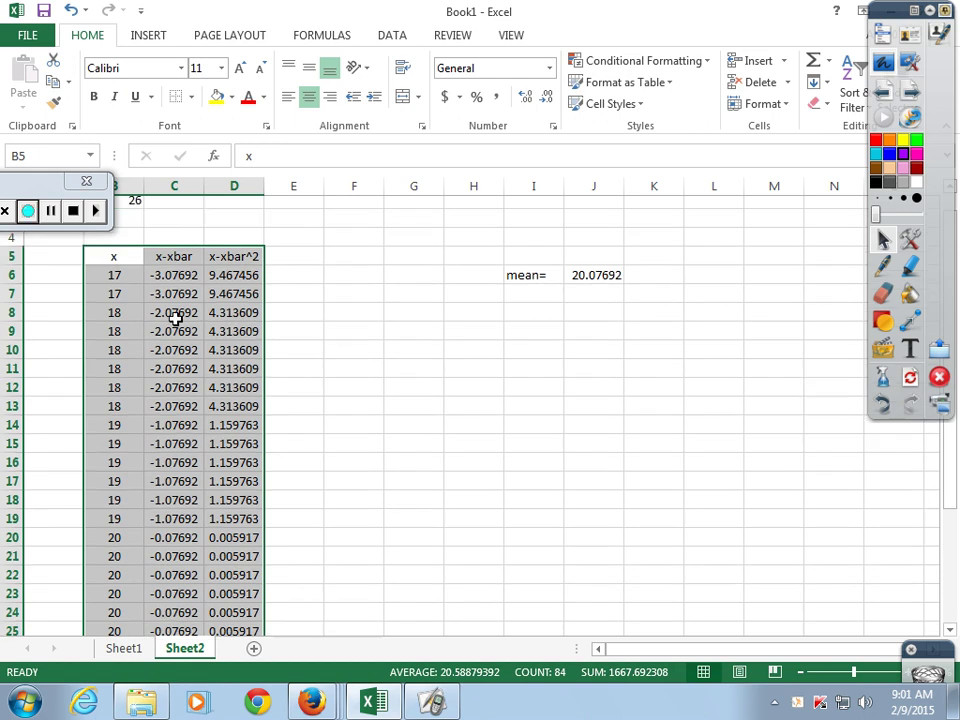
- Count down the x values from B6 to the middle pair and fill cells B17:B18 yellow
{"action": "left_click", "coordinate": [113, 302]}
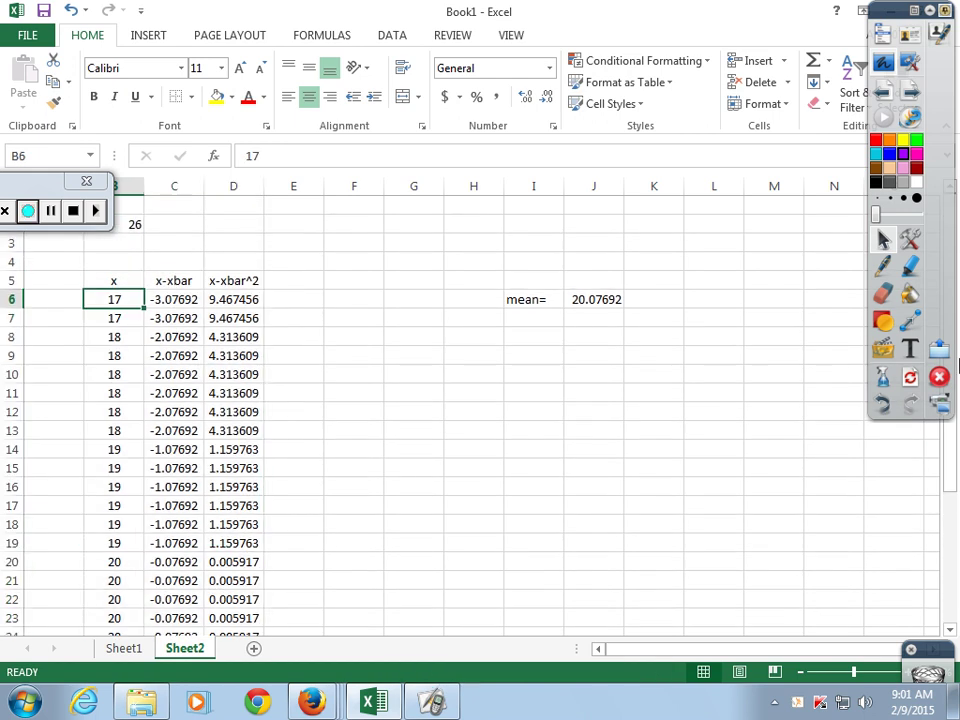
{"action": "key", "text": "Down"}
{"action": "key", "text": "Down"}
{"action": "key", "text": "Down"}
{"action": "key", "text": "Down"}
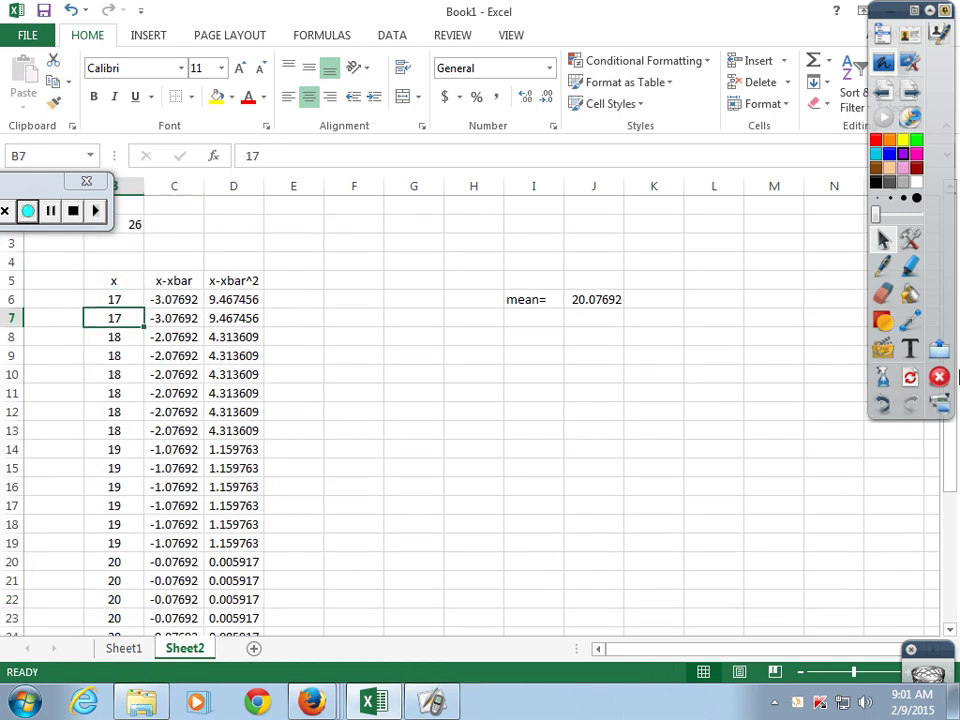
{"action": "key", "text": "Down"}
{"action": "key", "text": "Down"}
{"action": "key", "text": "Down"}
{"action": "key", "text": "Down"}
{"action": "key", "text": "Down"}
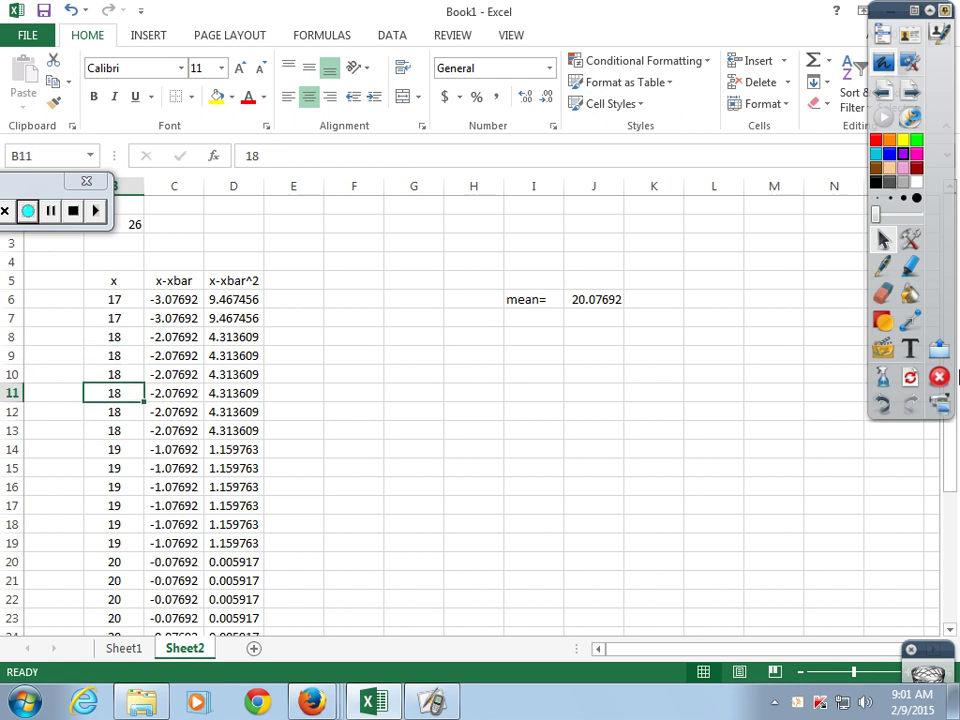
{"action": "key", "text": "Down"}
{"action": "key", "text": "Down"}
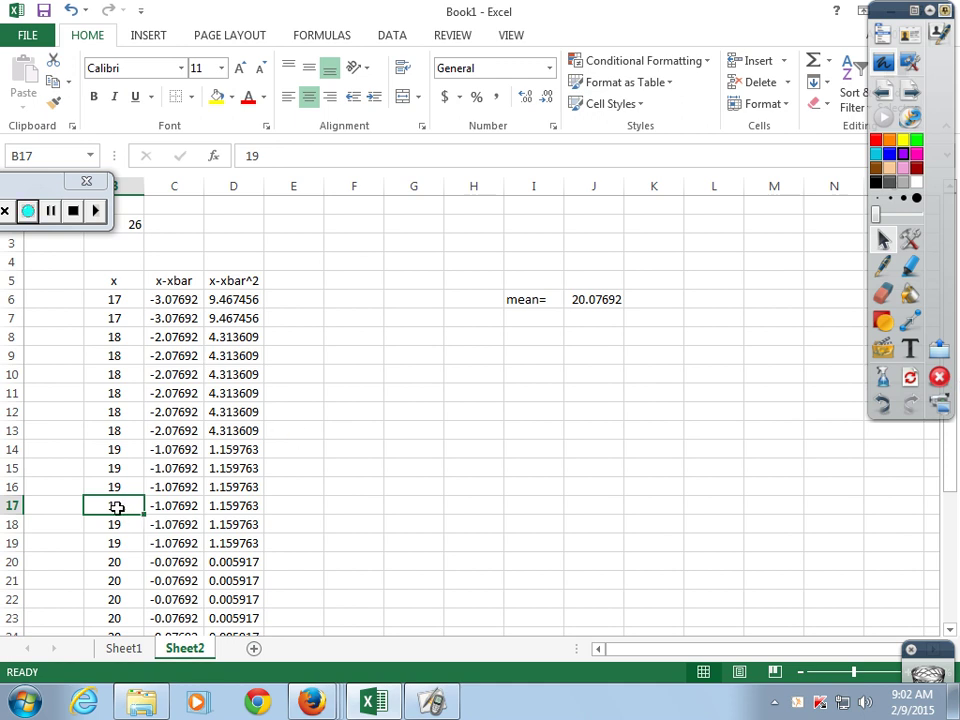
{"action": "left_click_drag", "start_coordinate": [117, 512], "coordinate": [117, 526]}
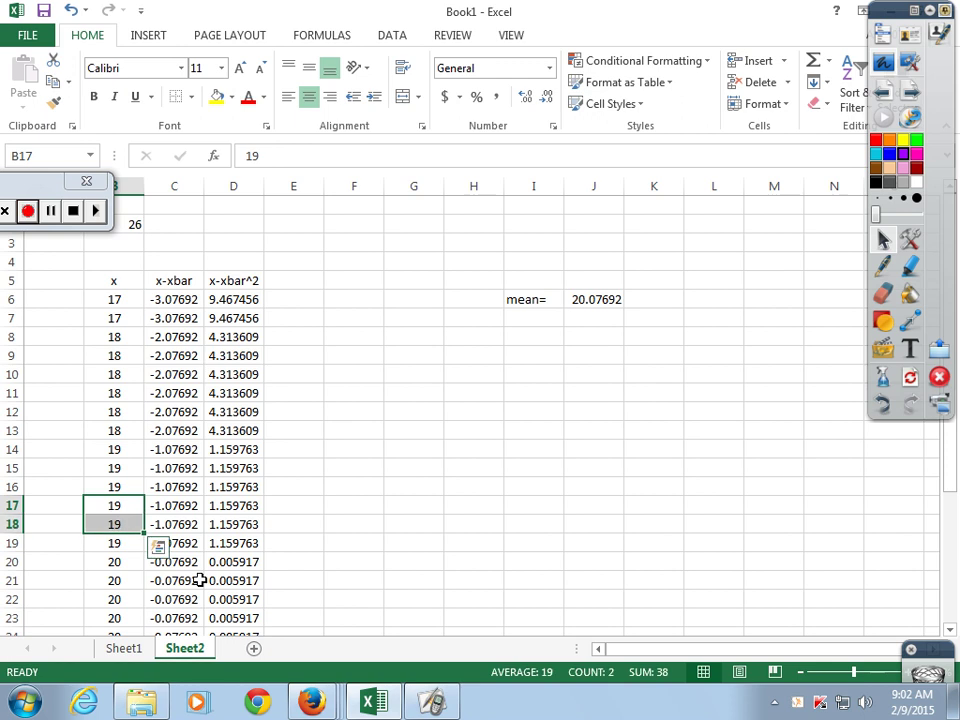
{"action": "left_click", "coordinate": [216, 97]}
- Count the x values below the yellow pair down to B31 and back up to check that the pair is the middle
{"action": "mouse_move", "coordinate": [358, 704]}
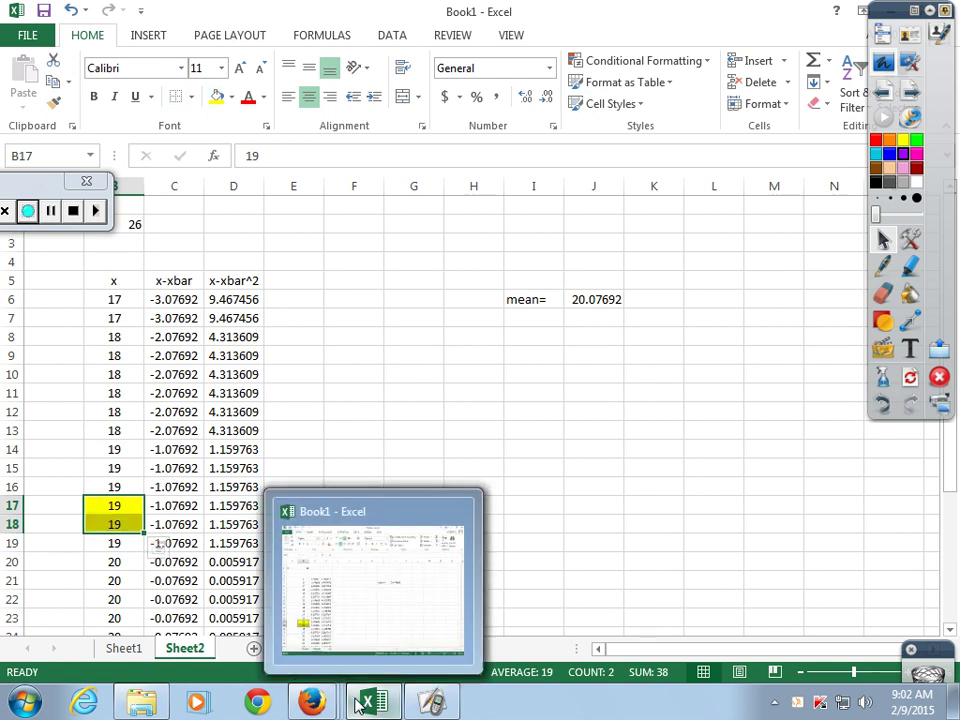
{"action": "key", "text": "Down"}
{"action": "key", "text": "Down"}
{"action": "key", "text": "Down"}
{"action": "key", "text": "Up"}
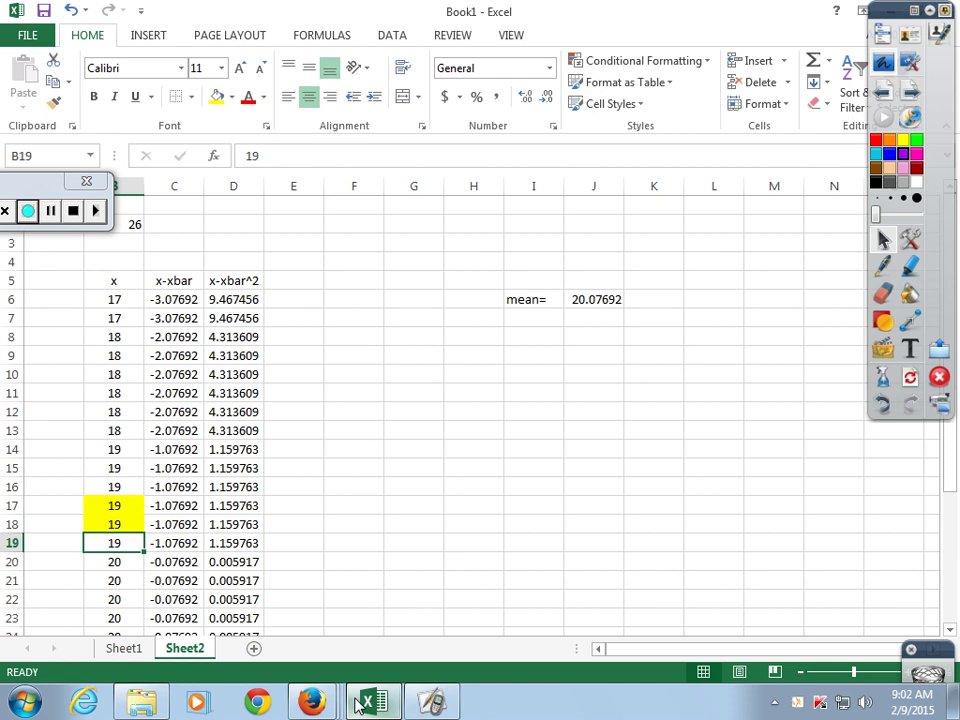
{"action": "key", "text": "Down"}
{"action": "key", "text": "Down"}
{"action": "key", "text": "Down"}
{"action": "key", "text": "Down"}
{"action": "key", "text": "Down"}
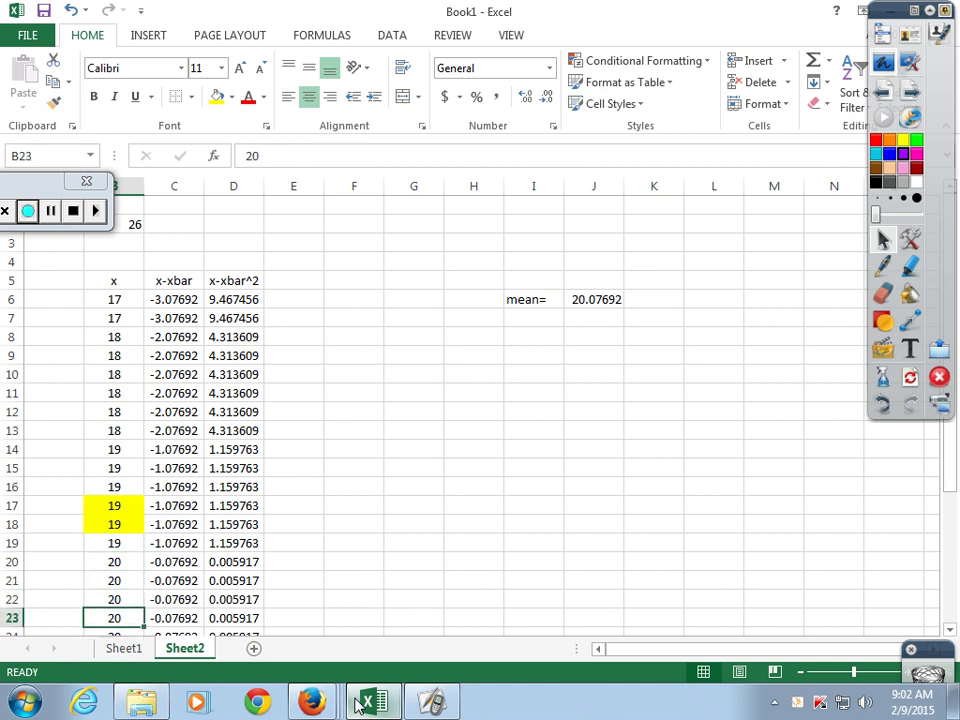
{"action": "key", "text": "Down"}
{"action": "key", "text": "Down"}
{"action": "key", "text": "Down"}
{"action": "key", "text": "Down"}
{"action": "key", "text": "Down"}
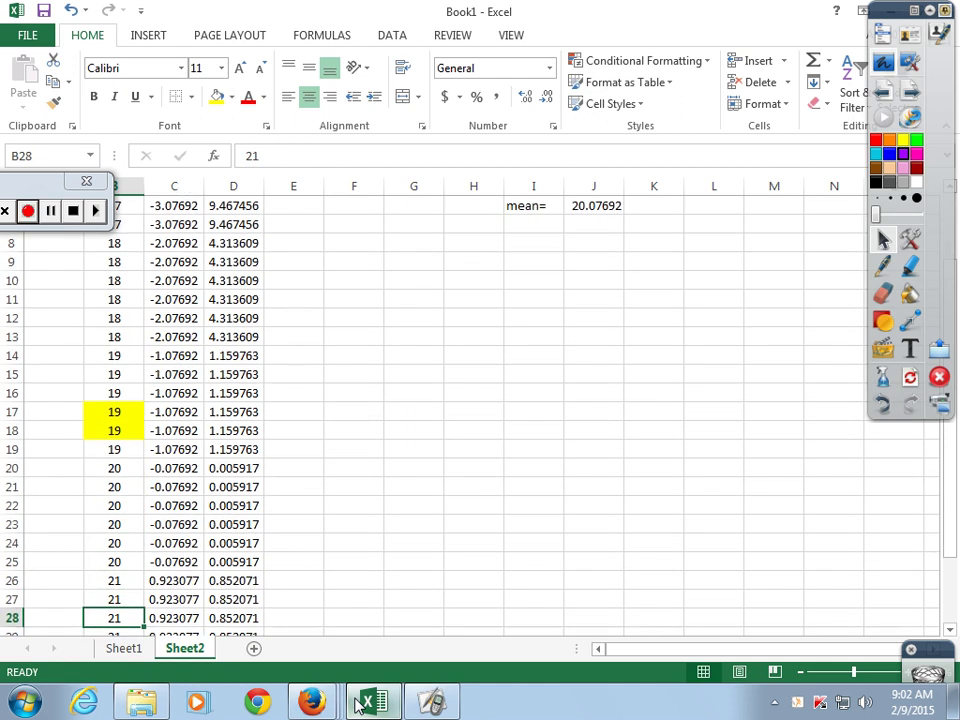
{"action": "key", "text": "Down"}
{"action": "key", "text": "Down"}
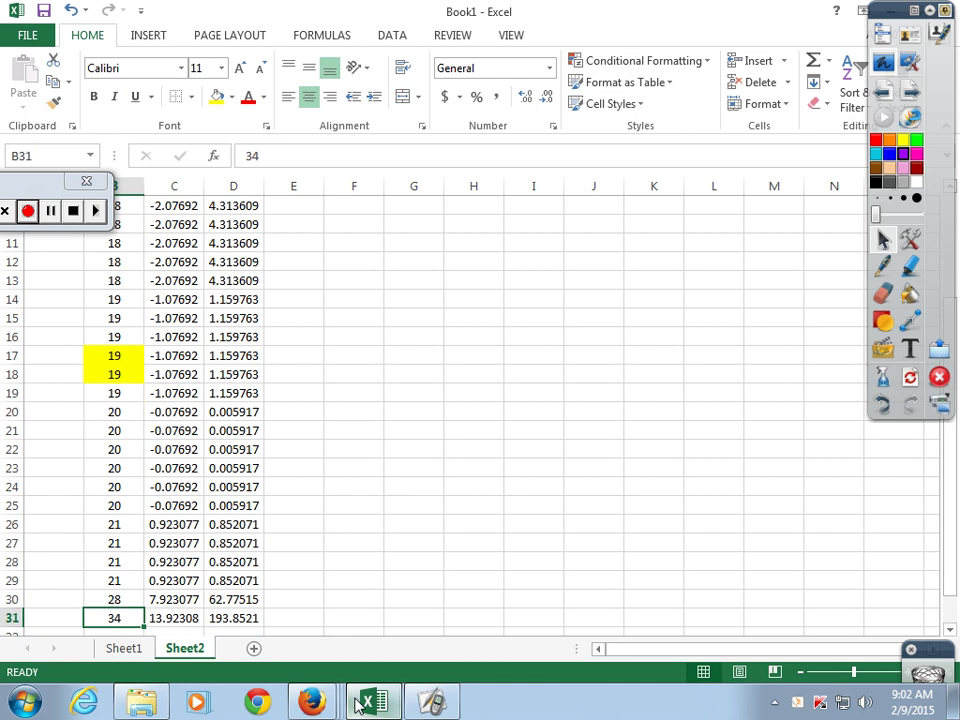
{"action": "key", "text": "Up"}
{"action": "key", "text": "Up"}
{"action": "key", "text": "Up"}
{"action": "key", "text": "Up"}
{"action": "key", "text": "Up"}
{"action": "key", "text": "Up"}
{"action": "key", "text": "Up"}
{"action": "key", "text": "Up"}
{"action": "key", "text": "Up"}
{"action": "key", "text": "Up"}
{"action": "key", "text": "Up"}
{"action": "key", "text": "Up"}
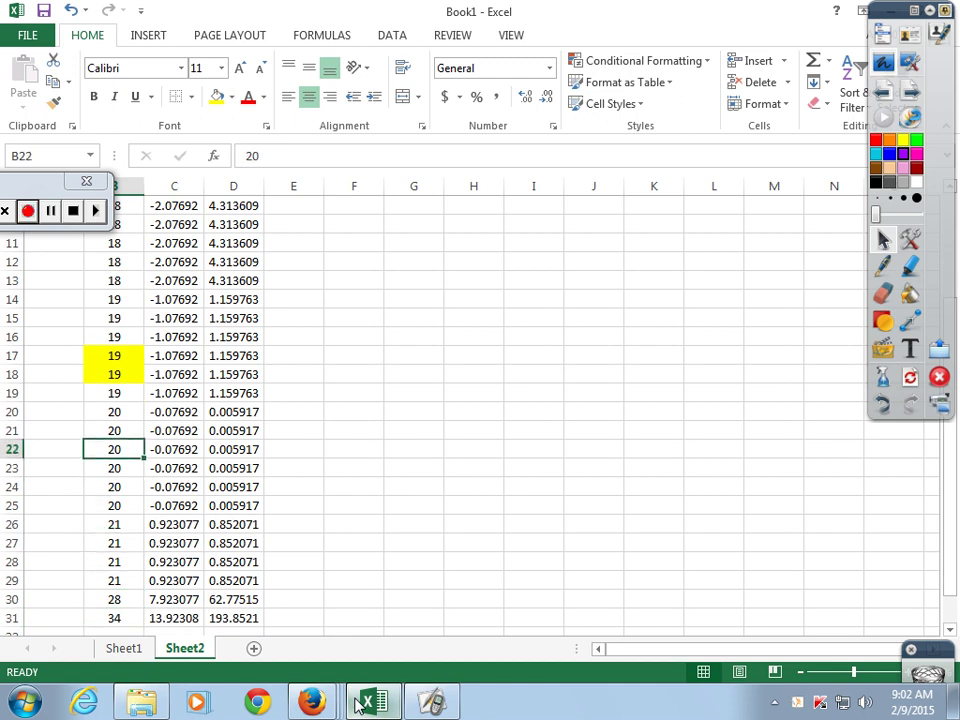
{"action": "key", "text": "Up"}
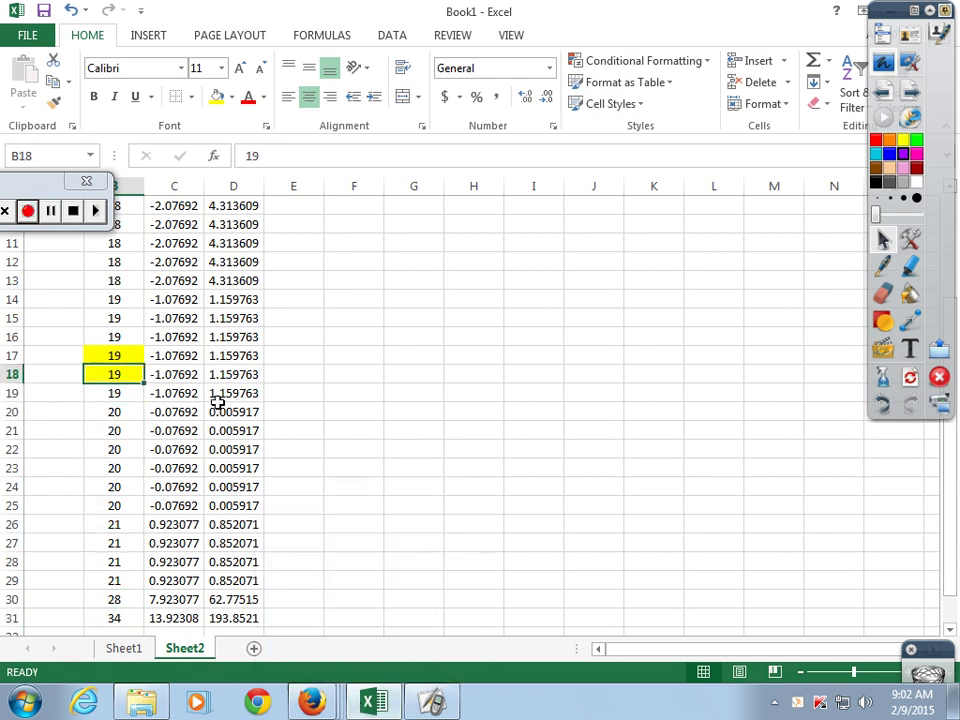
- Change the fill of B17:B18 to white and fill the corrected middle pair B18:B19 yellow
{"action": "left_click_drag", "start_coordinate": [119, 356], "coordinate": [122, 378]}
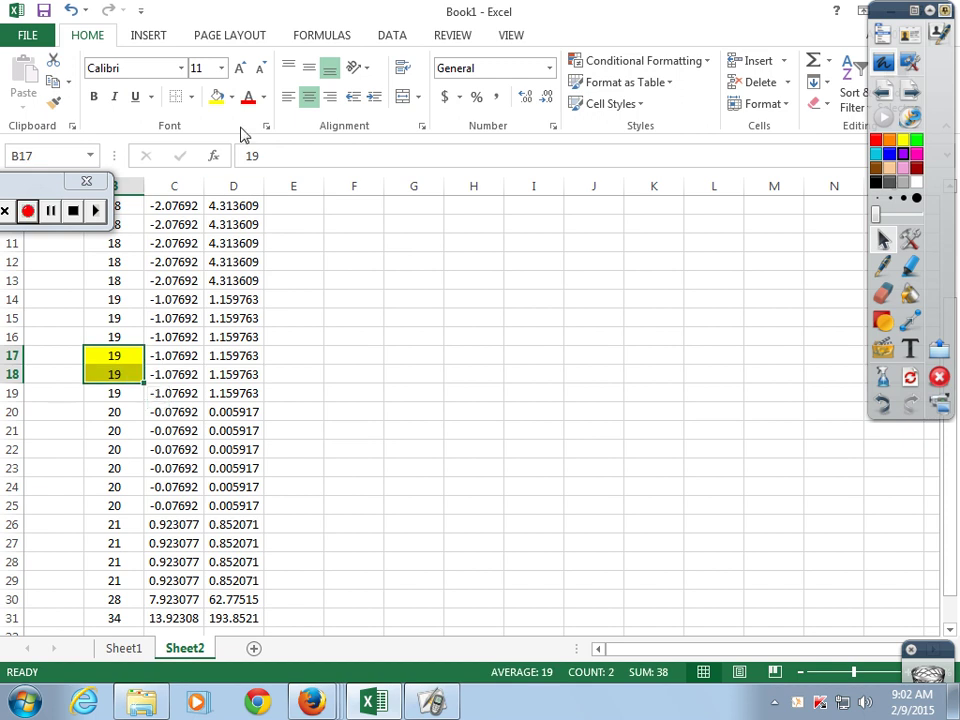
{"action": "left_click", "coordinate": [231, 97]}
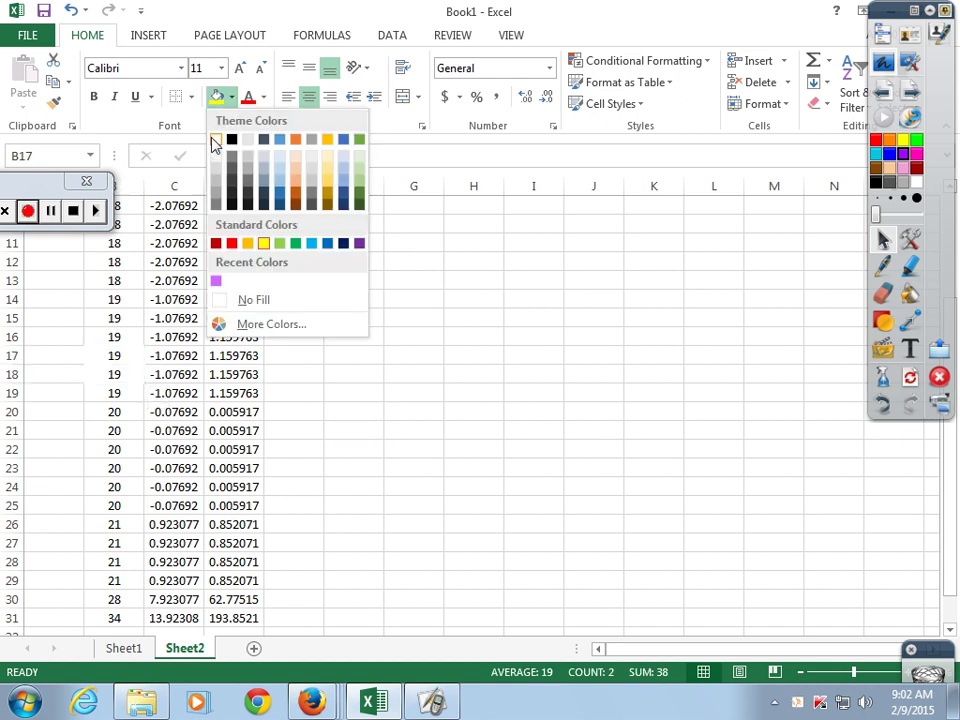
{"action": "left_click", "coordinate": [216, 143]}
{"action": "left_click_drag", "start_coordinate": [101, 367], "coordinate": [110, 393]}
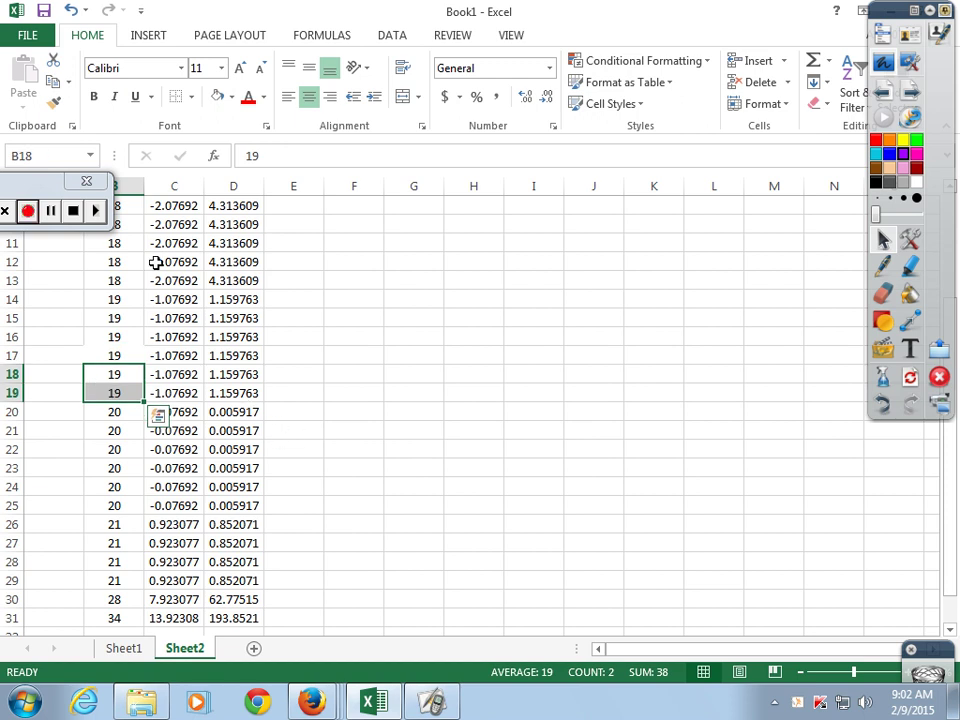
{"action": "left_click", "coordinate": [231, 97]}
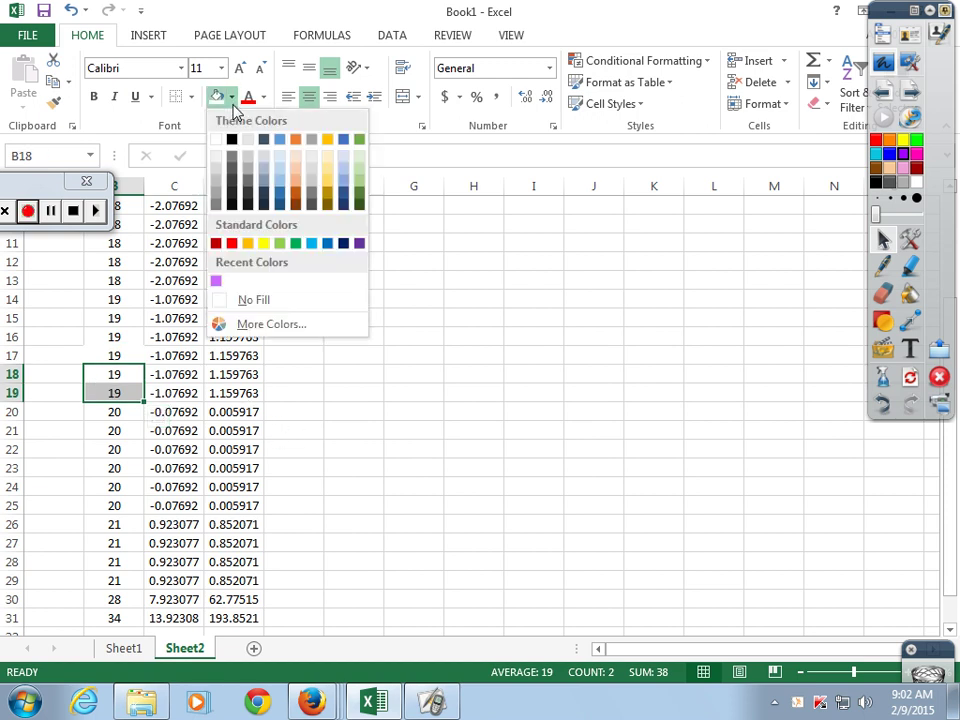
{"action": "left_click", "coordinate": [263, 243]}
- Count the x values above the yellow pair, from B17 up to the column heading
{"action": "left_click", "coordinate": [120, 355]}
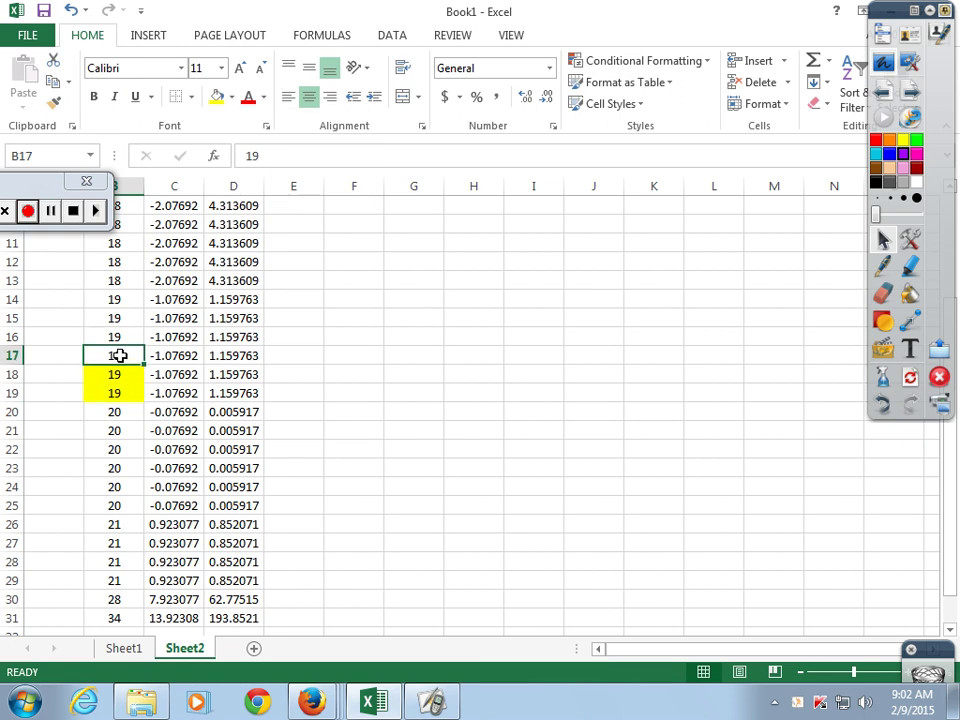
{"action": "key", "text": "Up"}
{"action": "key", "text": "Up"}
{"action": "key", "text": "Up"}
{"action": "key", "text": "Up"}
{"action": "key", "text": "Up"}
{"action": "key", "text": "Up"}
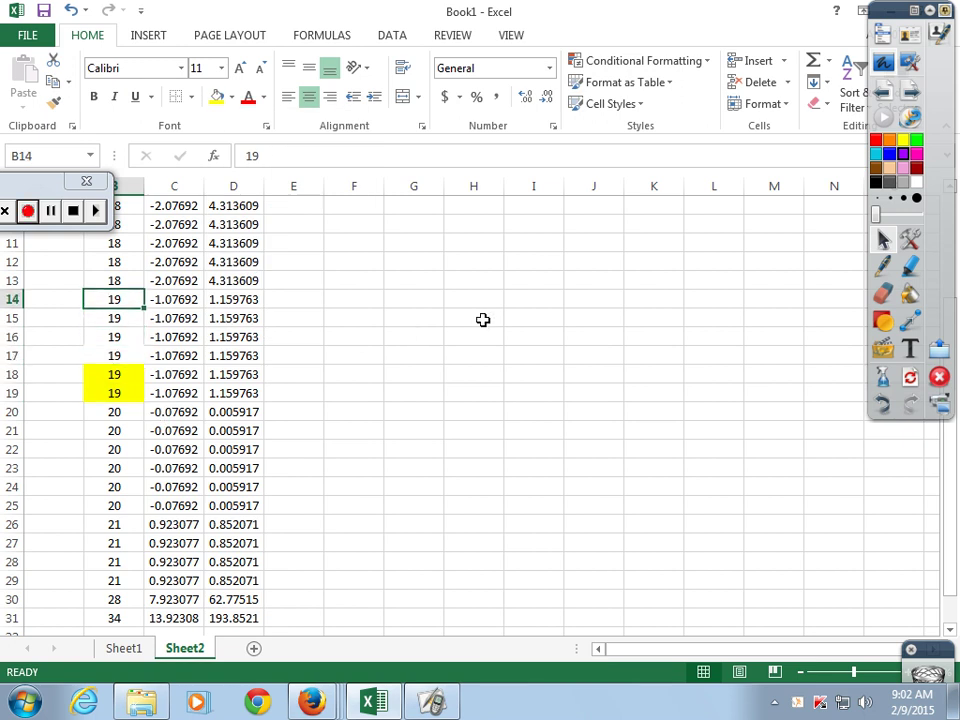
{"action": "key", "text": "Up"}
{"action": "key", "text": "Up"}
{"action": "key", "text": "Up"}
{"action": "key", "text": "Up"}
{"action": "key", "text": "Up"}
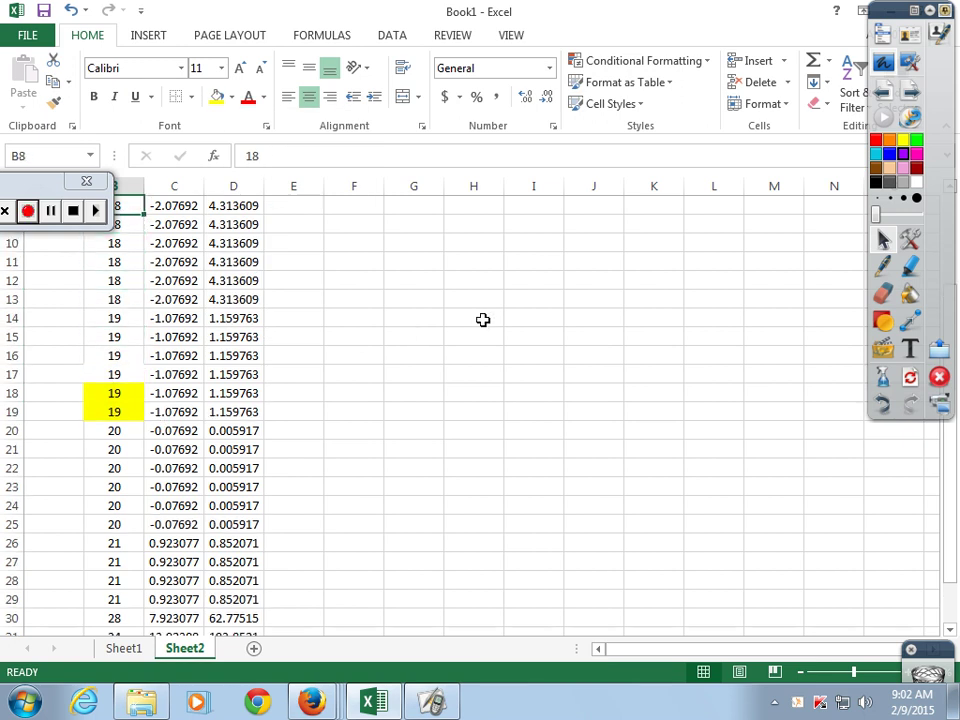
{"action": "key", "text": "Up"}
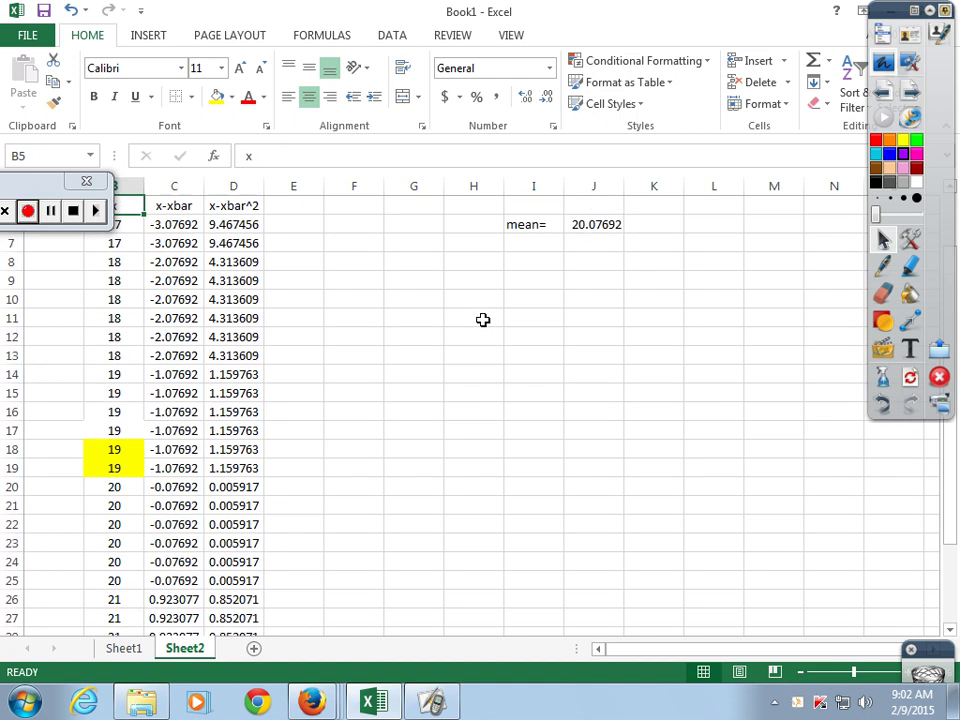
- Count the x values below the yellow pair from B20 through B31, and recheck by stepping back up the column
{"action": "key", "text": "Down"}
{"action": "key", "text": "Down"}
{"action": "key", "text": "Down"}
{"action": "key", "text": "Down"}
{"action": "key", "text": "Down"}
{"action": "key", "text": "Down"}
{"action": "key", "text": "Down"}
{"action": "key", "text": "Down"}
{"action": "key", "text": "Down"}
{"action": "key", "text": "Down"}
{"action": "key", "text": "Down"}
{"action": "key", "text": "Down"}
{"action": "key", "text": "Down"}
{"action": "key", "text": "Down"}
{"action": "key", "text": "Down"}
{"action": "key", "text": "Down"}
{"action": "key", "text": "Up"}
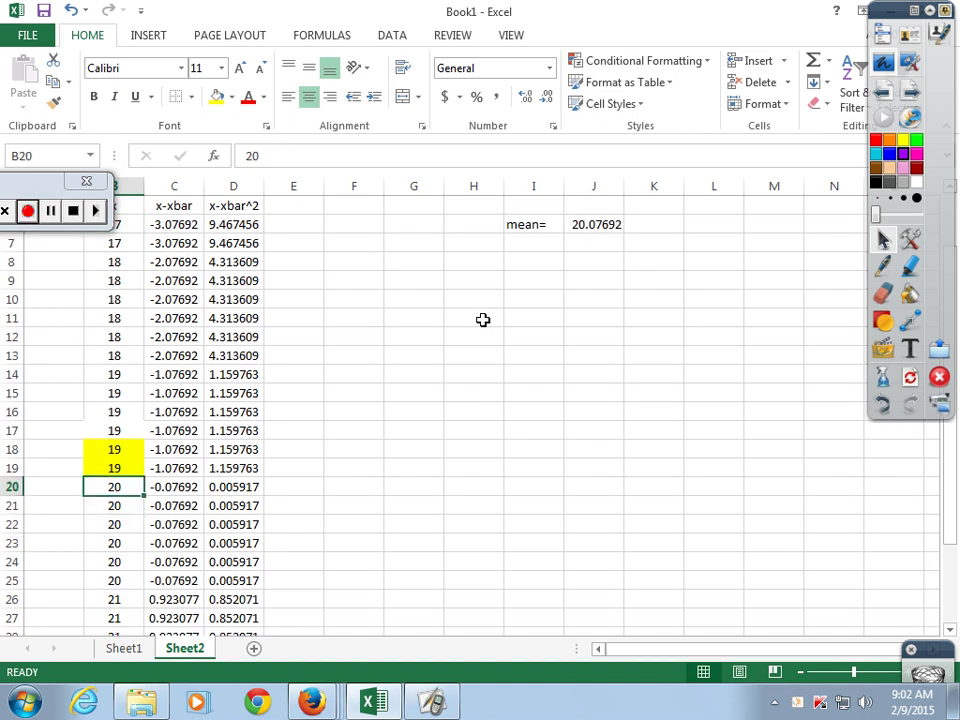
{"action": "key", "text": "Down"}
{"action": "key", "text": "Down"}
{"action": "key", "text": "Down"}
{"action": "key", "text": "Down"}
{"action": "key", "text": "Down"}
{"action": "key", "text": "Down"}
{"action": "key", "text": "Down"}
{"action": "key", "text": "Down"}
{"action": "key", "text": "Down"}
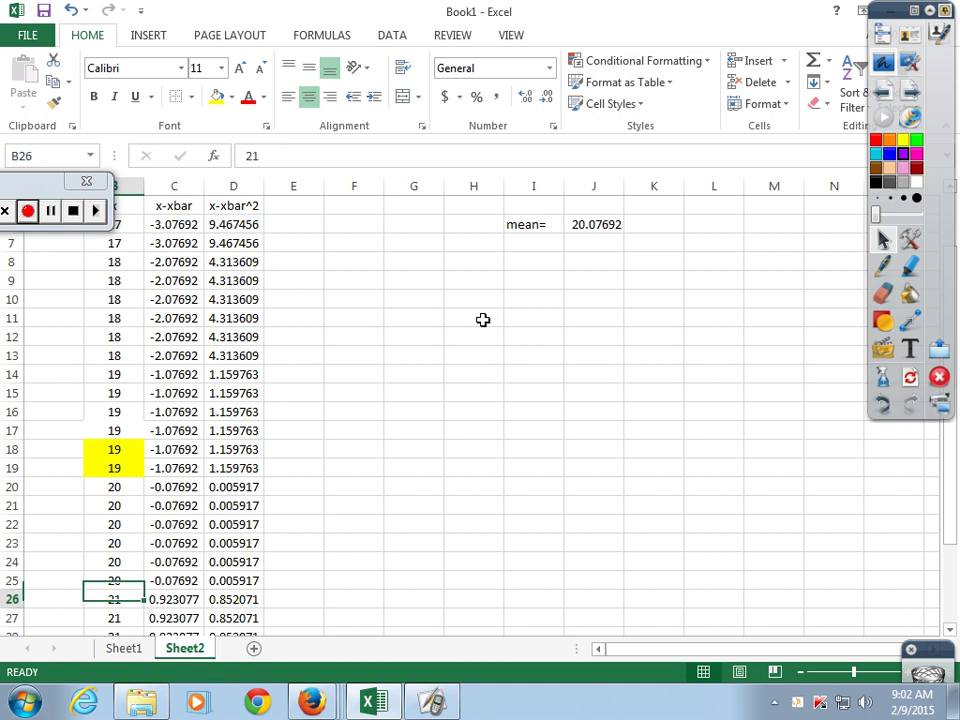
{"action": "key", "text": "Down"}
{"action": "key", "text": "Down"}
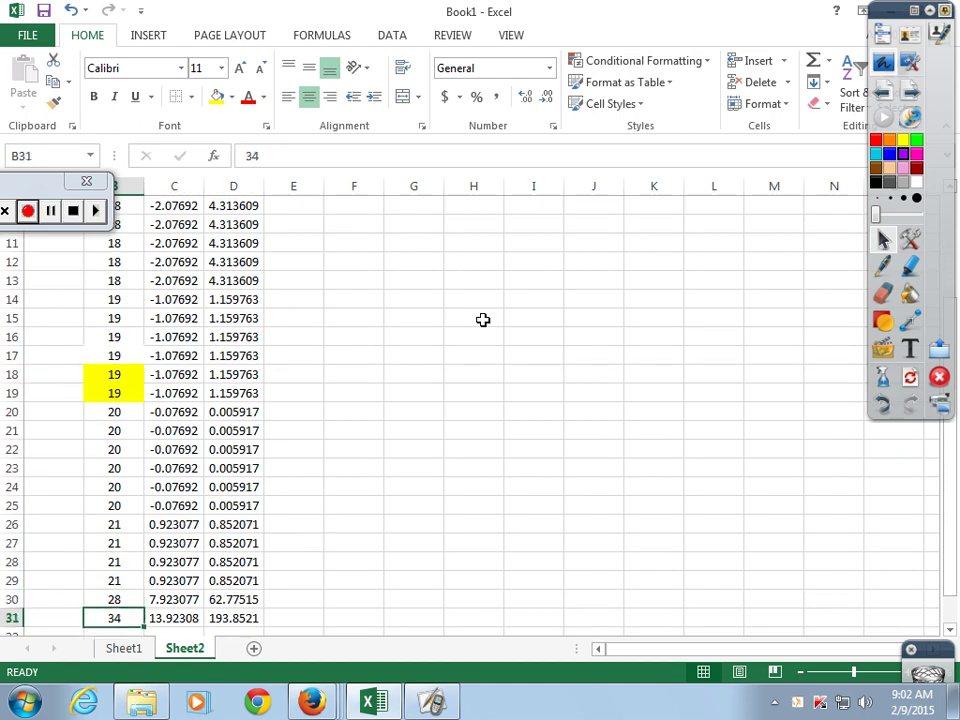
{"action": "key", "text": "Up"}
{"action": "key", "text": "Up"}
{"action": "key", "text": "Up"}
{"action": "key", "text": "Up"}
{"action": "key", "text": "Up"}
{"action": "key", "text": "Up"}
{"action": "key", "text": "Up"}
{"action": "key", "text": "Up"}
{"action": "key", "text": "Up"}
{"action": "key", "text": "Up"}
{"action": "key", "text": "Up"}
{"action": "key", "text": "Up"}
{"action": "key", "text": "Up"}
{"action": "key", "text": "Up"}
{"action": "key", "text": "Up"}
{"action": "key", "text": "Up"}
{"action": "key", "text": "Up"}
{"action": "key", "text": "Up"}
{"action": "key", "text": "Up"}
{"action": "key", "text": "Up"}
{"action": "key", "text": "Up"}
{"action": "key", "text": "Up"}
{"action": "key", "text": "Up"}
{"action": "key", "text": "Up"}
{"action": "key", "text": "Up"}
{"action": "key", "text": "Up"}
{"action": "key", "text": "Up"}
{"action": "key", "text": "Up"}
{"action": "key", "text": "Up"}
{"action": "key", "text": "Up"}
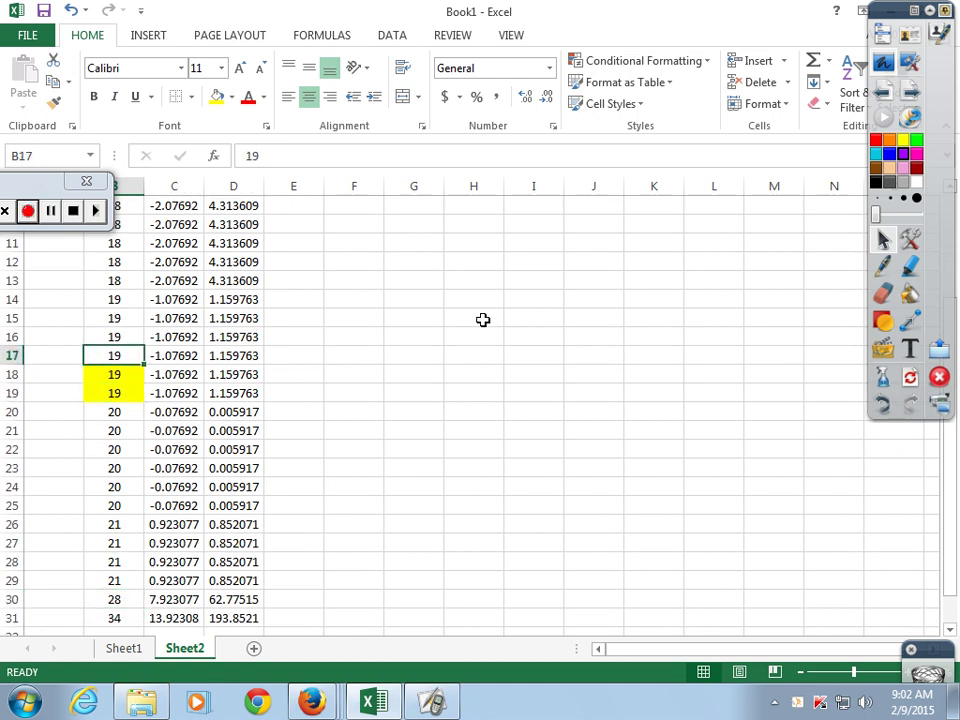
- Label I7 median= and calculate the average of the two middle values in J7 with =(B18+B19)/2
{"action": "left_click", "coordinate": [535, 322]}
{"action": "type", "text": "median="}
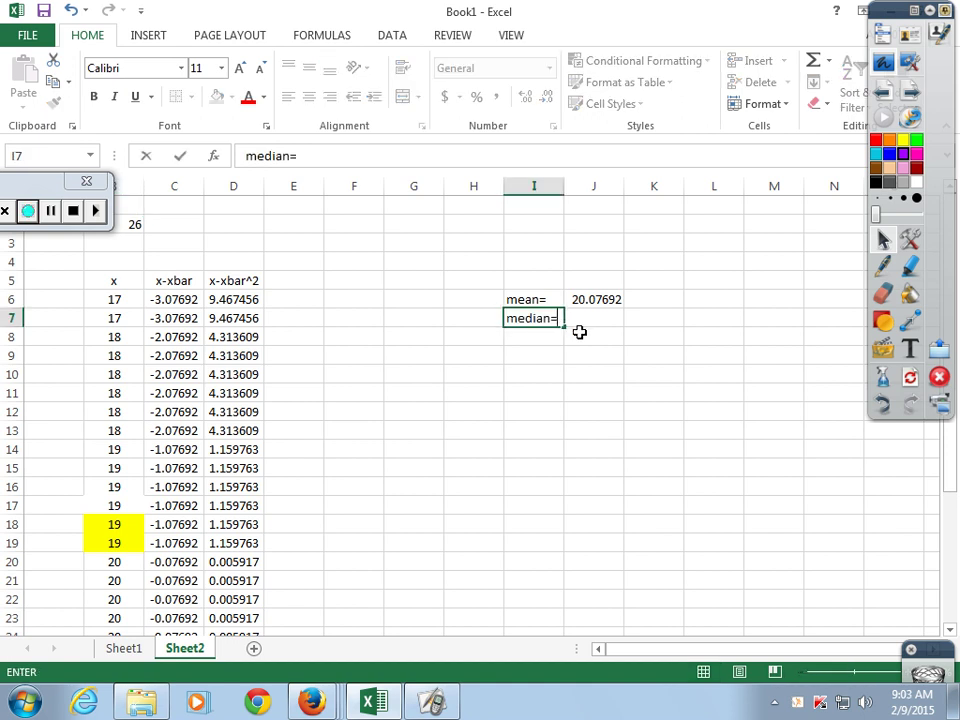
{"action": "key", "text": "Tab"}
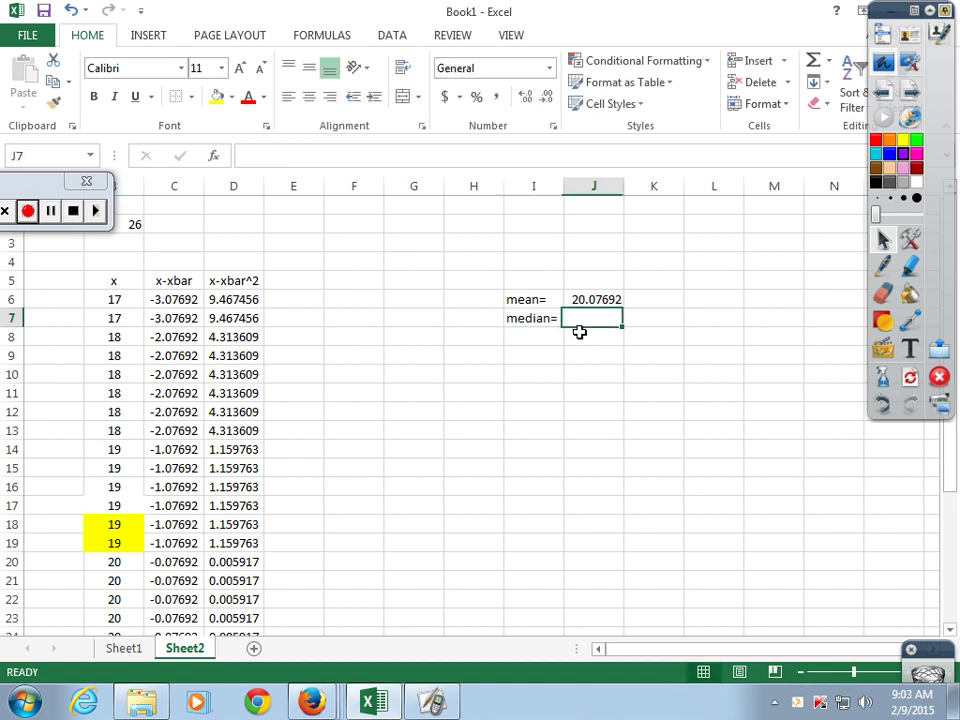
{"action": "type", "text": "="}
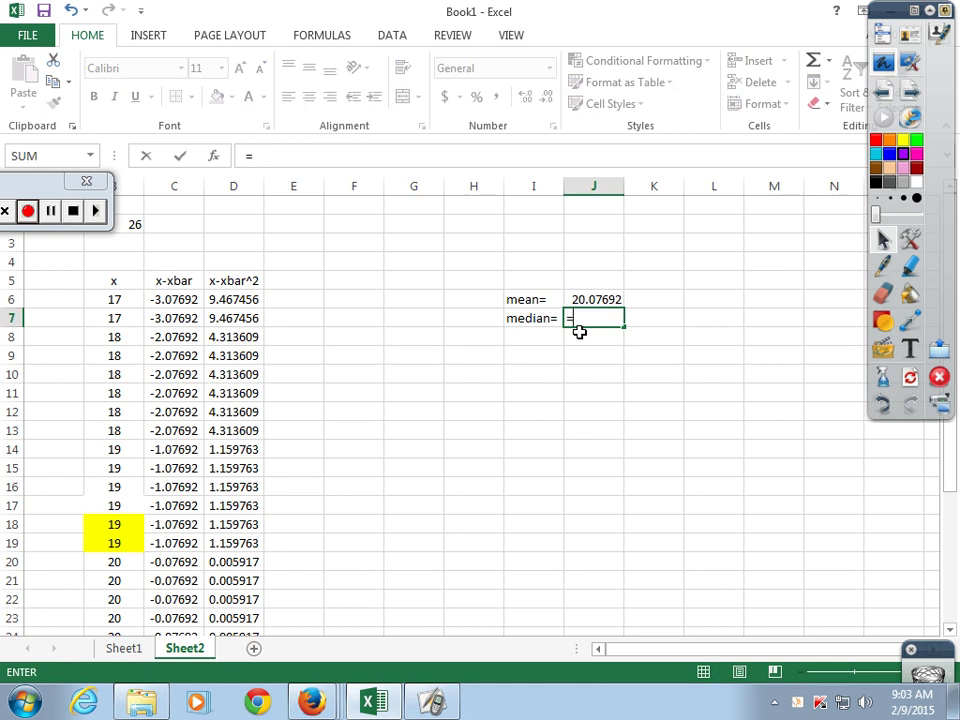
{"action": "type", "text": "("}
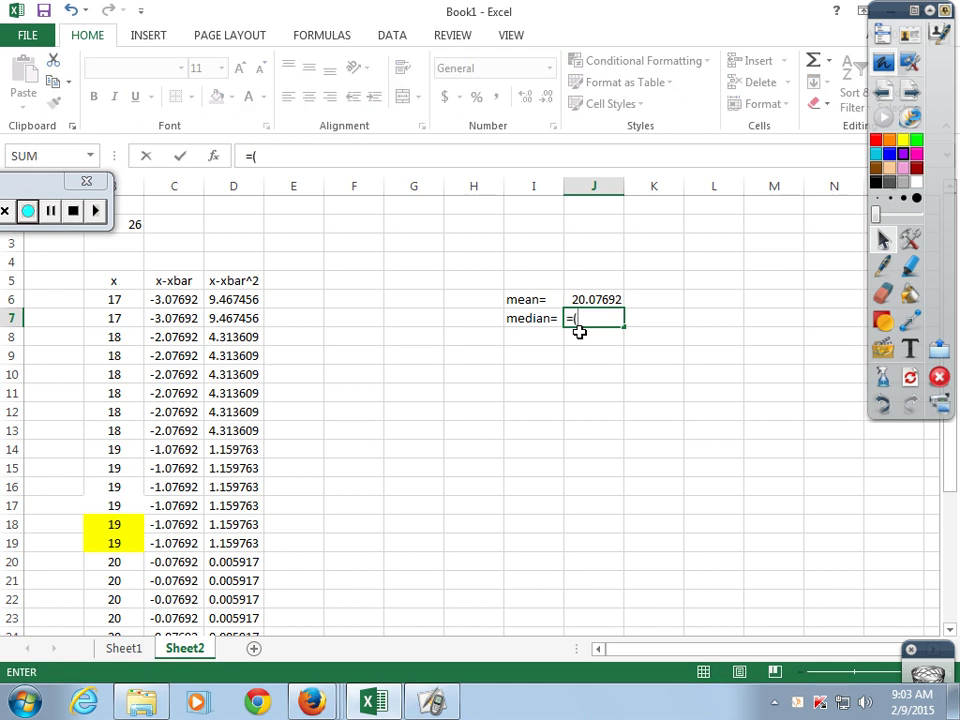
{"action": "left_click", "coordinate": [117, 524]}
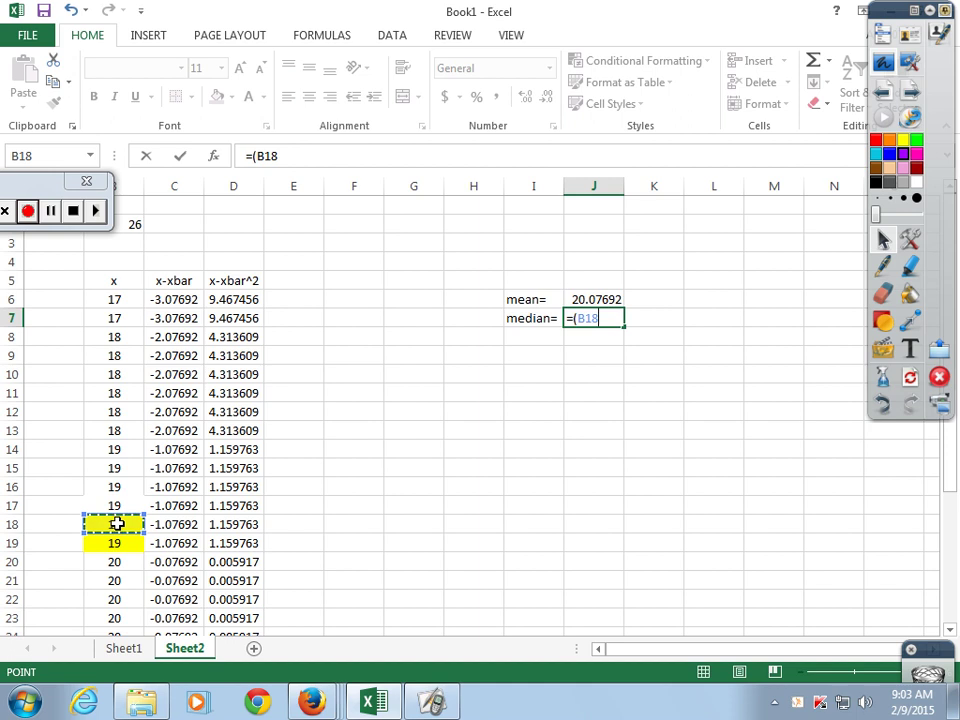
{"action": "type", "text": "+"}
{"action": "left_click", "coordinate": [121, 543]}
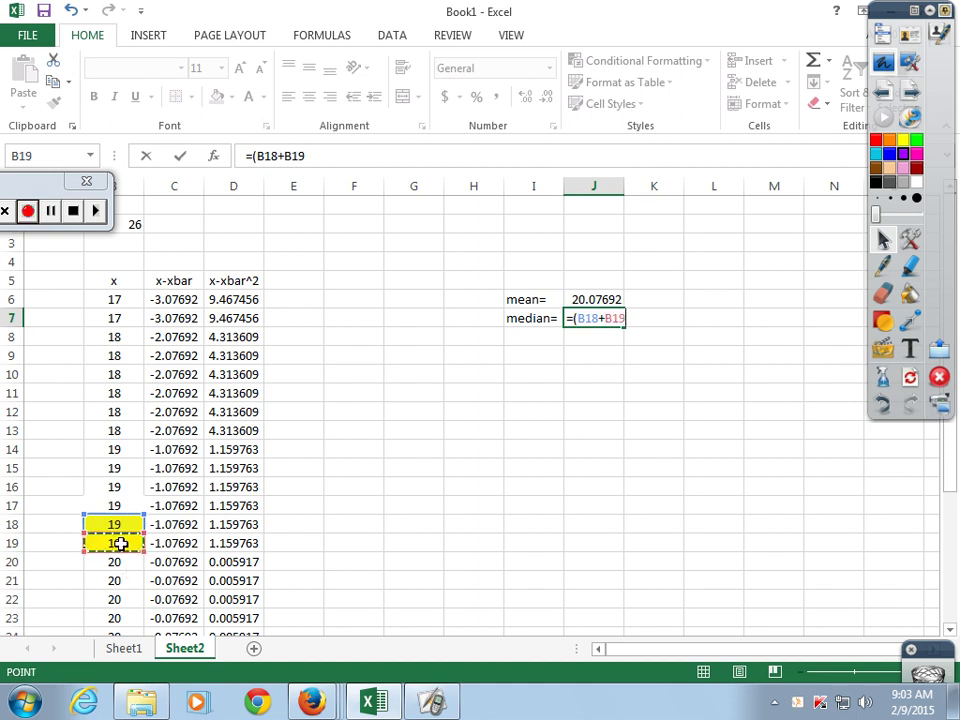
{"action": "type", "text": ")/2"}
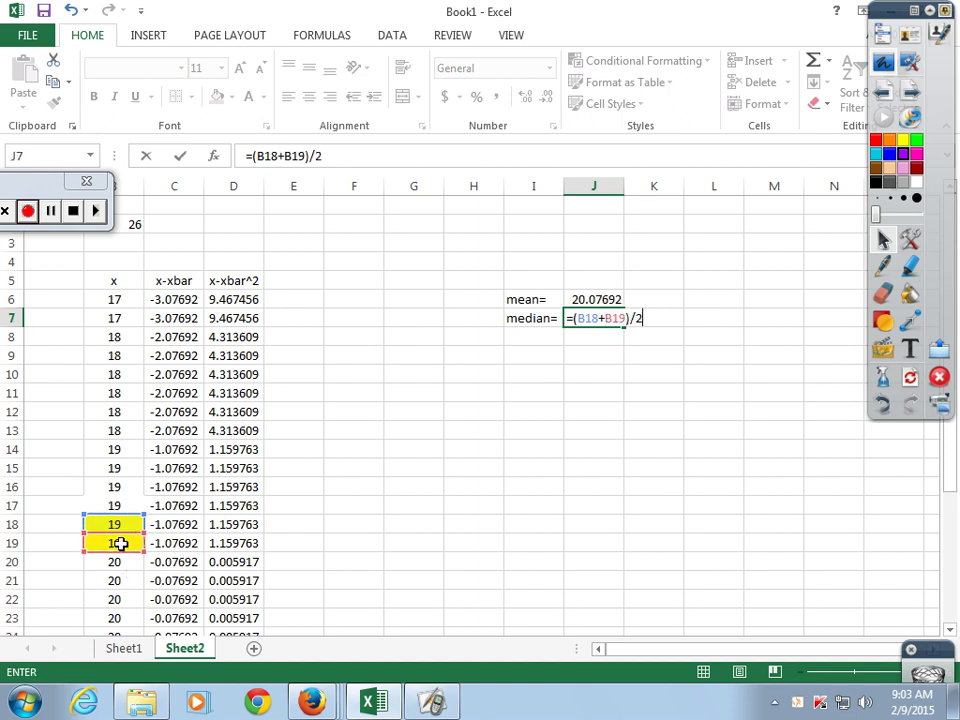
{"action": "key", "text": "Return"}
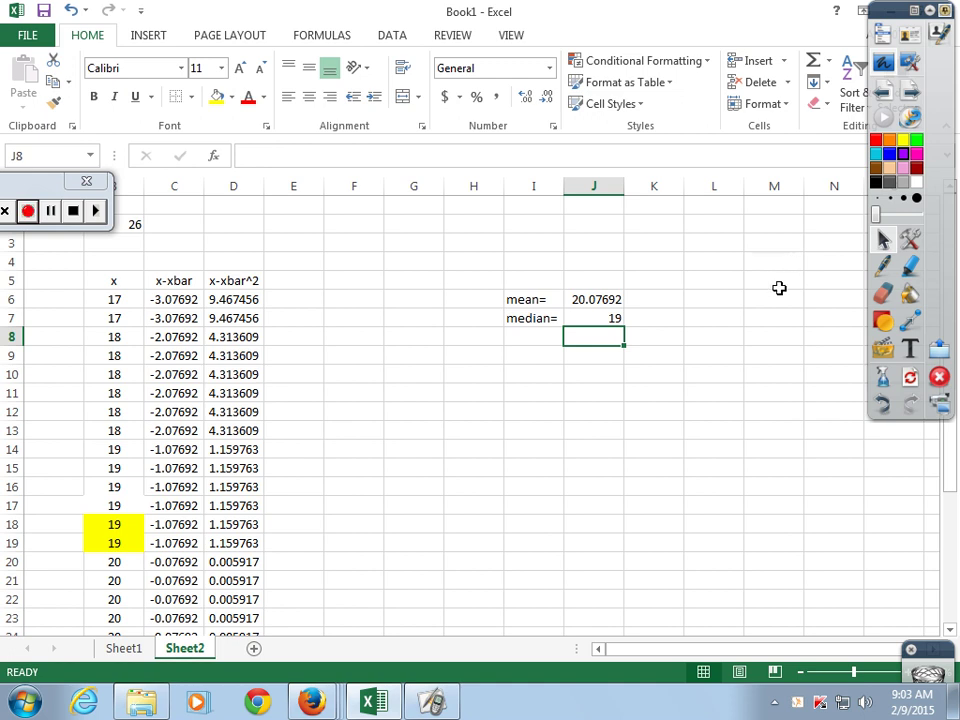
- Add the label mode= in I8 beneath the median label
{"action": "left_click", "coordinate": [538, 336]}
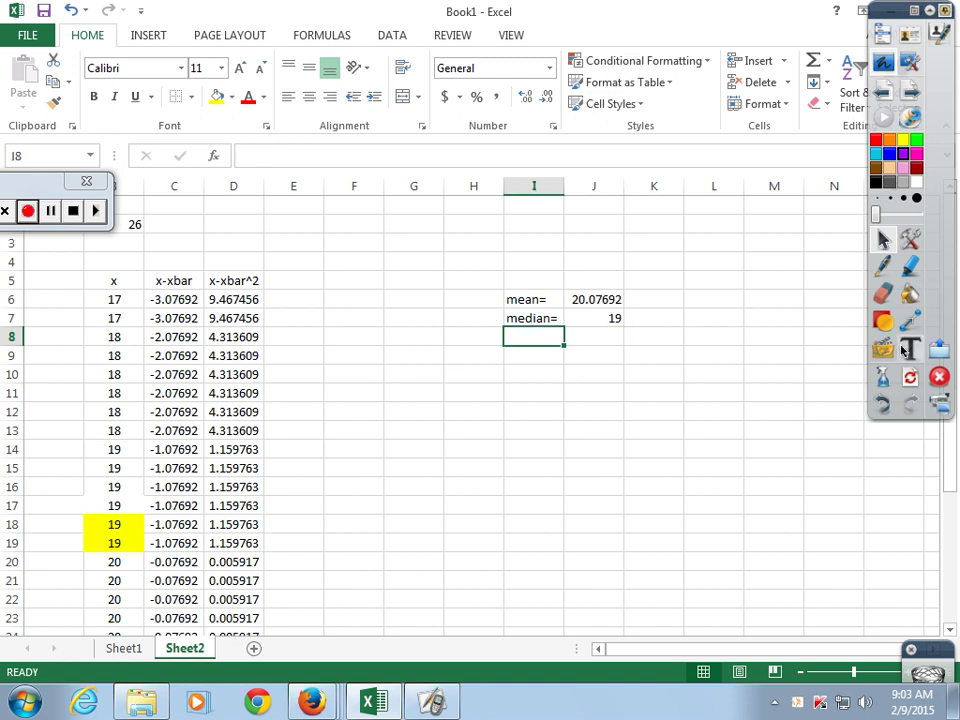
{"action": "type", "text": "mode="}
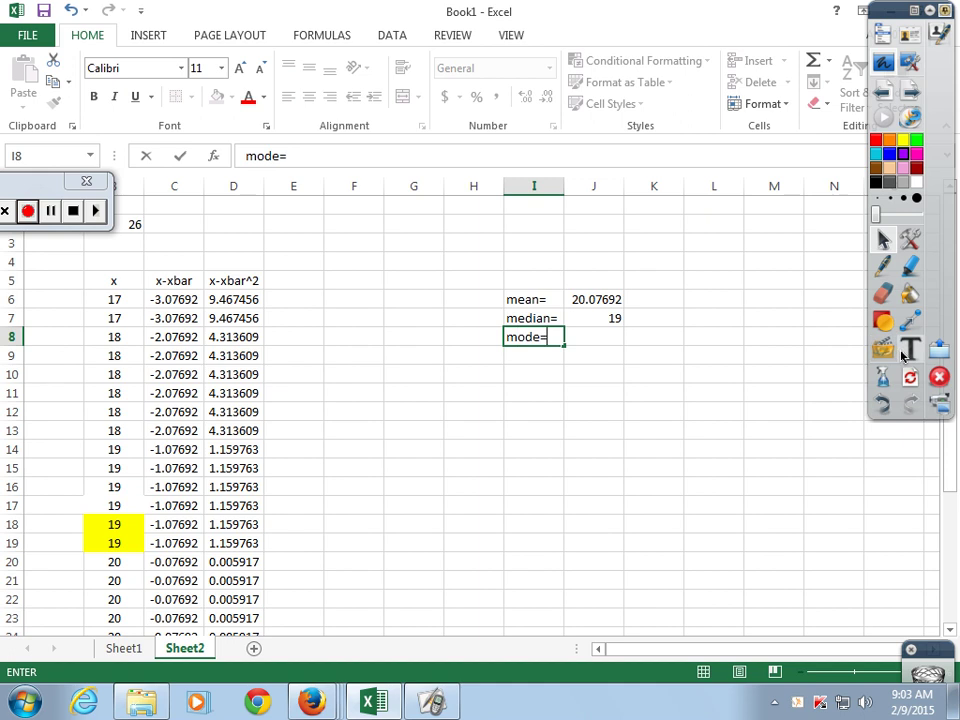
{"action": "key", "text": "Tab"}
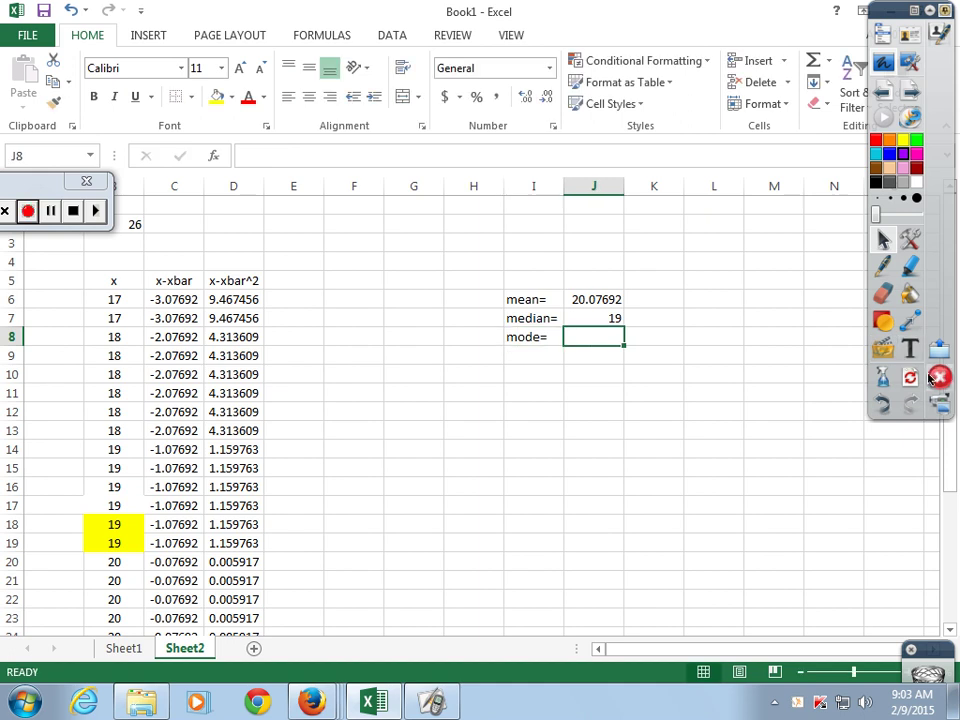
- Count how often 19 occurs in the x column, starting from B14, to determine the mode
{"action": "scroll", "coordinate": [268, 505], "scroll_direction": "down", "scroll_amount": 2}
{"action": "scroll", "coordinate": [268, 505], "scroll_direction": "up", "scroll_amount": 1}
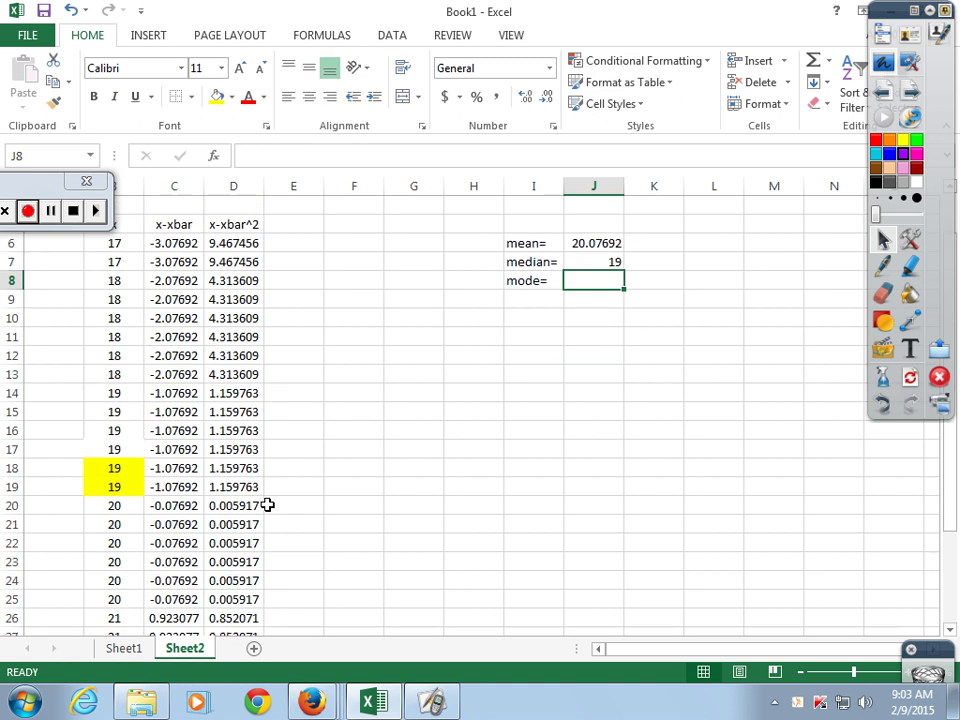
{"action": "left_click", "coordinate": [122, 449]}
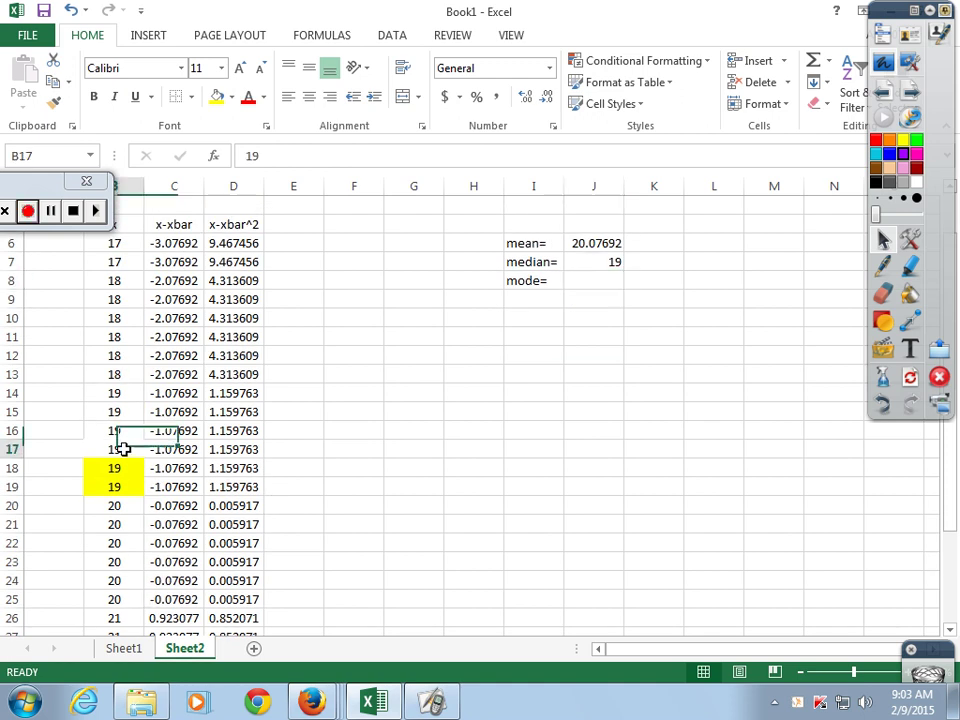
{"action": "left_click", "coordinate": [133, 394]}
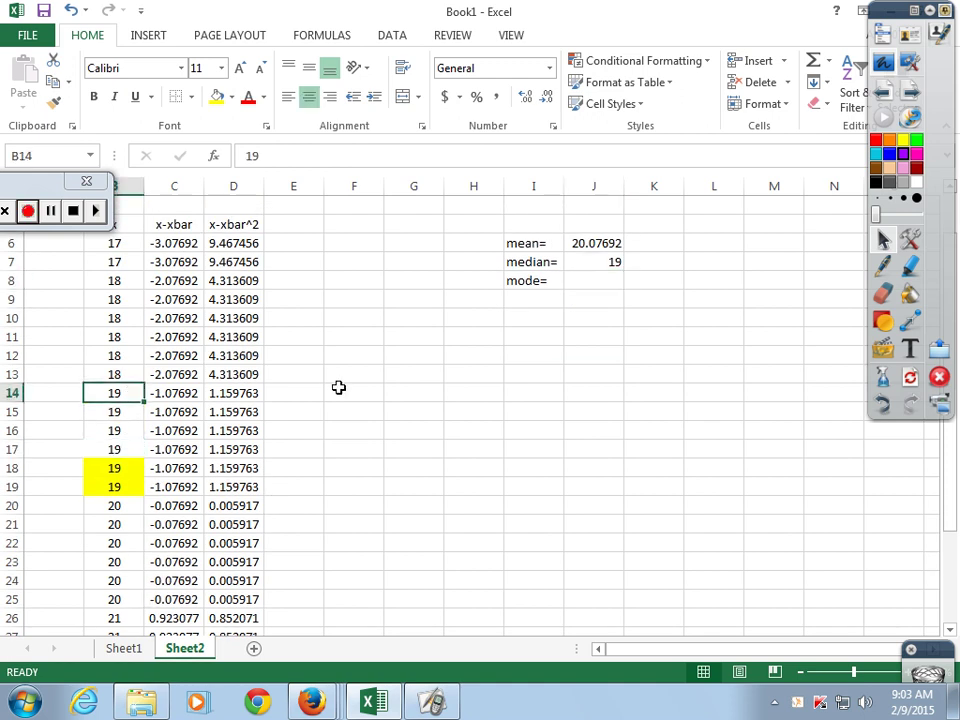
{"action": "key", "text": "Down"}
{"action": "key", "text": "Down"}
{"action": "key", "text": "Down"}
{"action": "key", "text": "Down"}
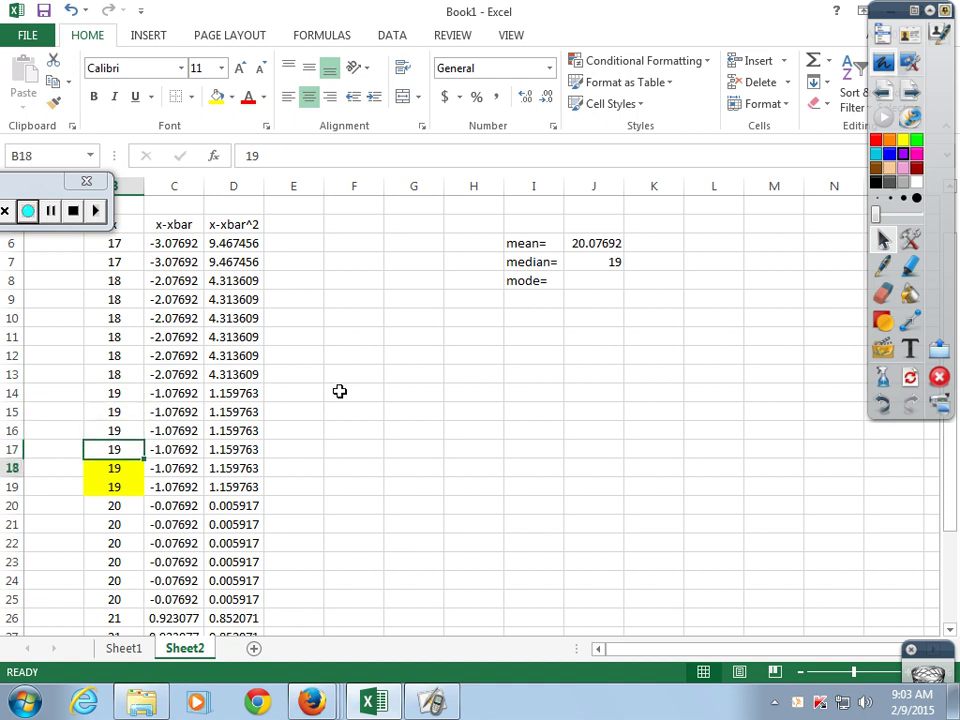
- Examine the sorted x values in column B to find which values occur most often
{"action": "key", "text": "Down"}
{"action": "key", "text": "Down"}
{"action": "key", "text": "Down"}
{"action": "key", "text": "Down"}
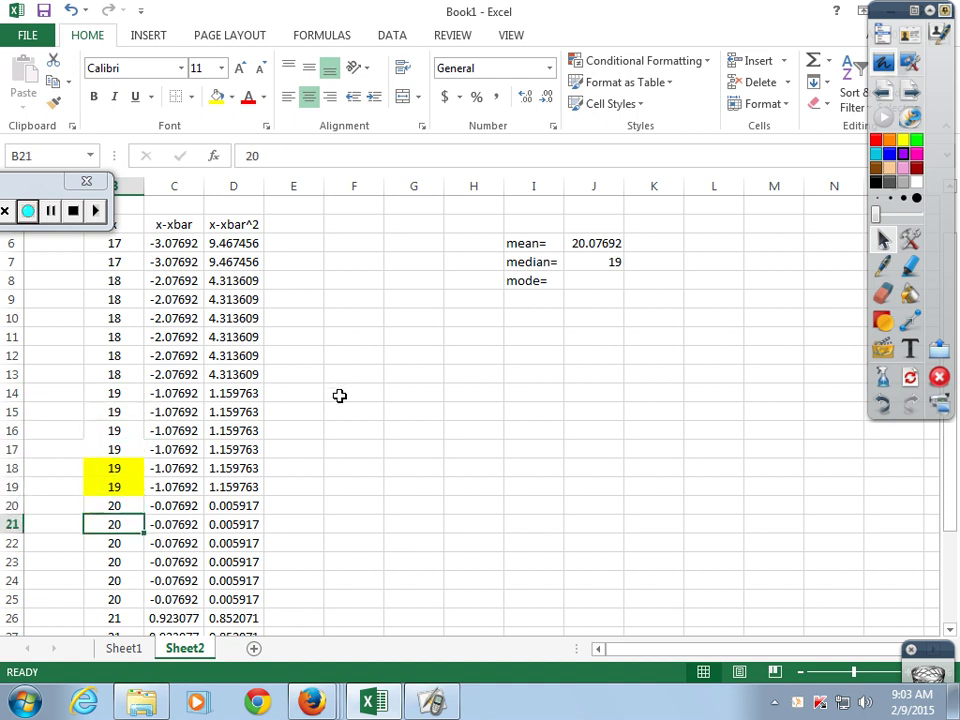
{"action": "key", "text": "Down"}
{"action": "key", "text": "Down"}
{"action": "key", "text": "Down"}
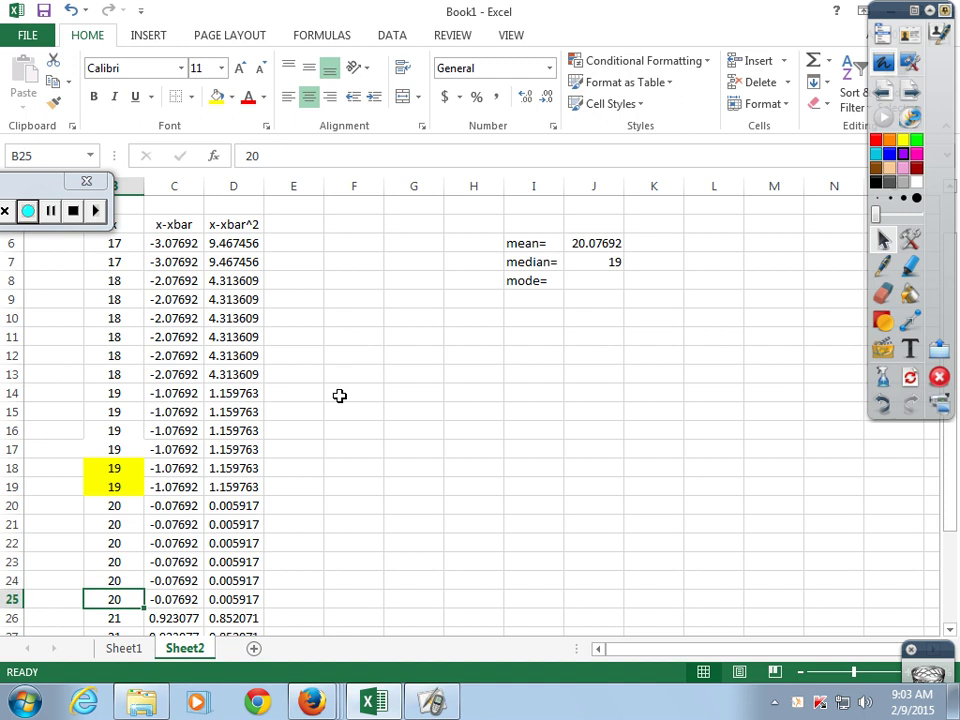
{"action": "key", "text": "Up"}
{"action": "key", "text": "Up"}
{"action": "key", "text": "Up"}
{"action": "key", "text": "Up"}
{"action": "key", "text": "Up"}
{"action": "key", "text": "Up"}
{"action": "key", "text": "Up"}
{"action": "key", "text": "Up"}
{"action": "key", "text": "Up"}
{"action": "key", "text": "Up"}
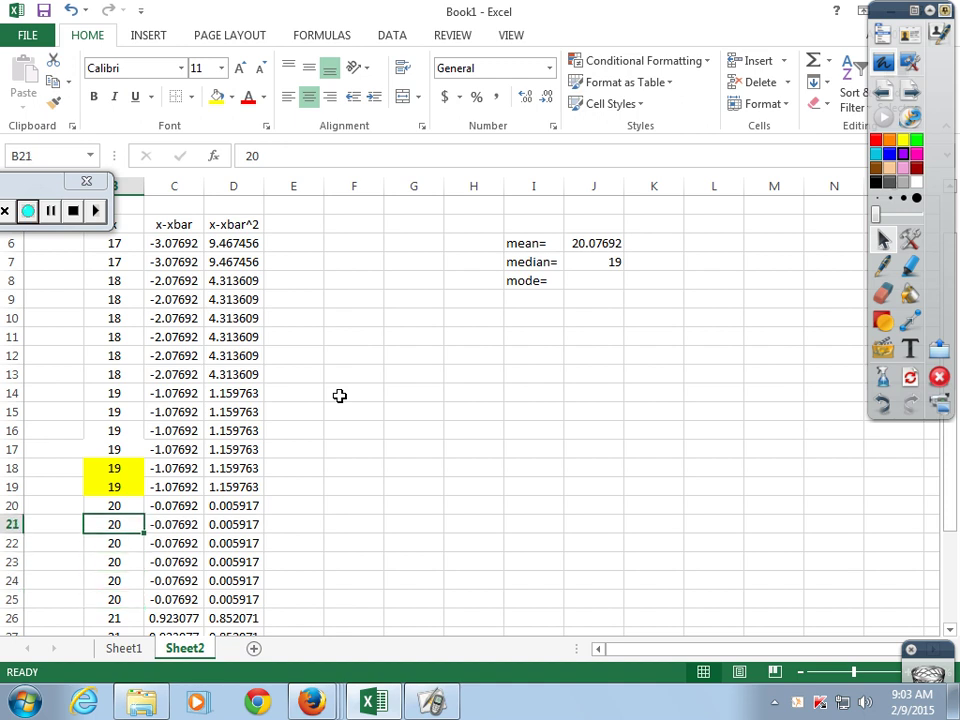
{"action": "key", "text": "Up"}
{"action": "key", "text": "Up"}
{"action": "key", "text": "Up"}
{"action": "key", "text": "Up"}
{"action": "key", "text": "Up"}
{"action": "key", "text": "Up"}
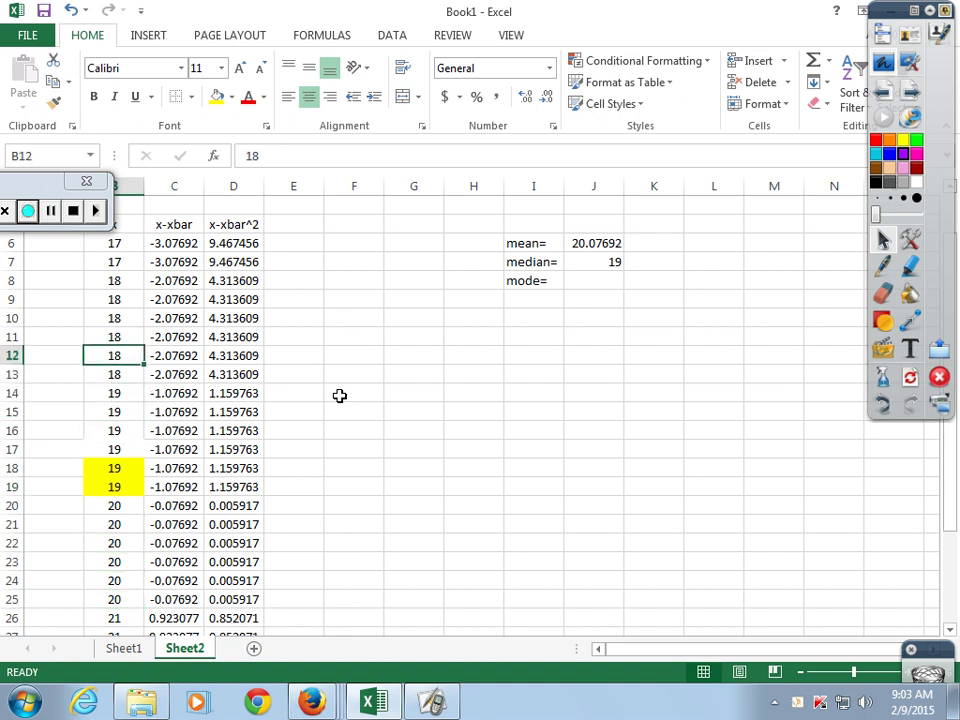
{"action": "key", "text": "Up"}
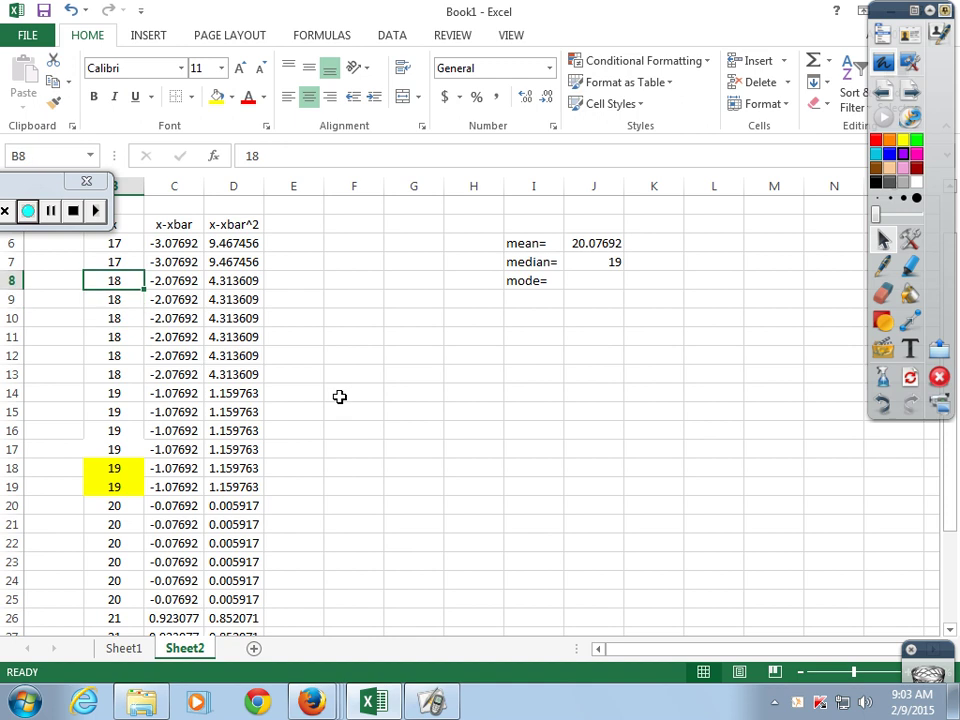
{"action": "key", "text": "Right"}
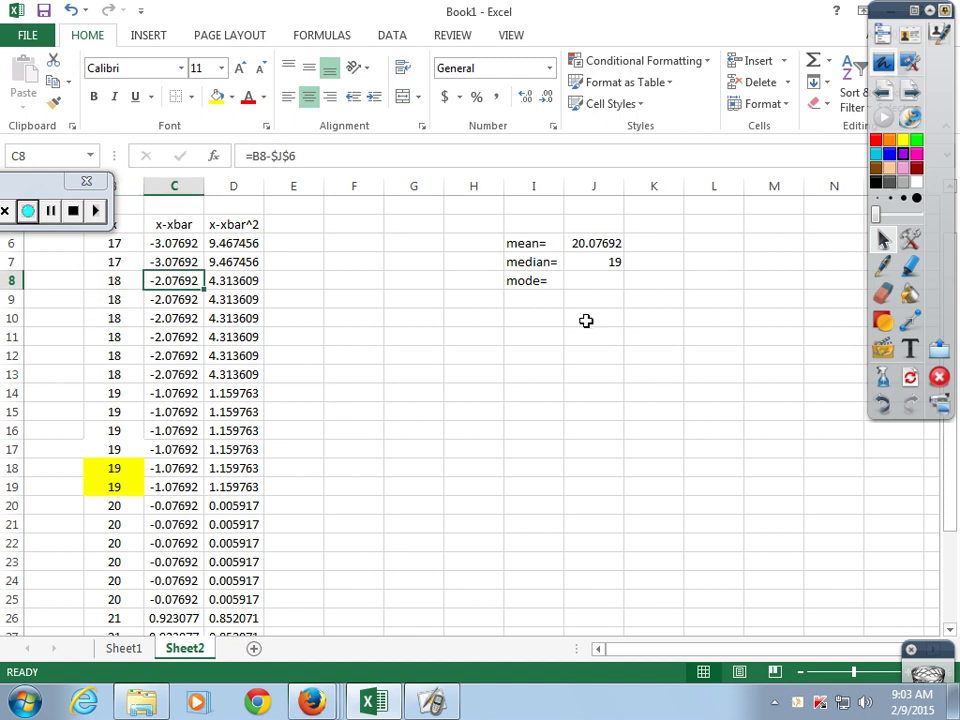
- Enter 18,19,20 as the mode in cell J8
{"action": "left_click", "coordinate": [590, 280]}
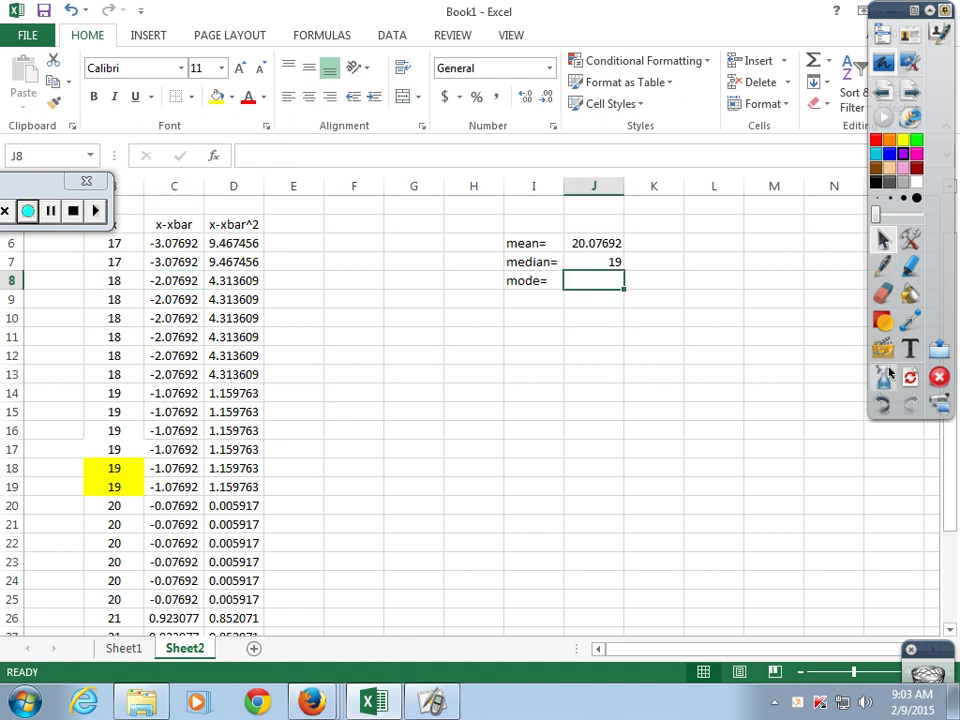
{"action": "type", "text": "18,19,20"}
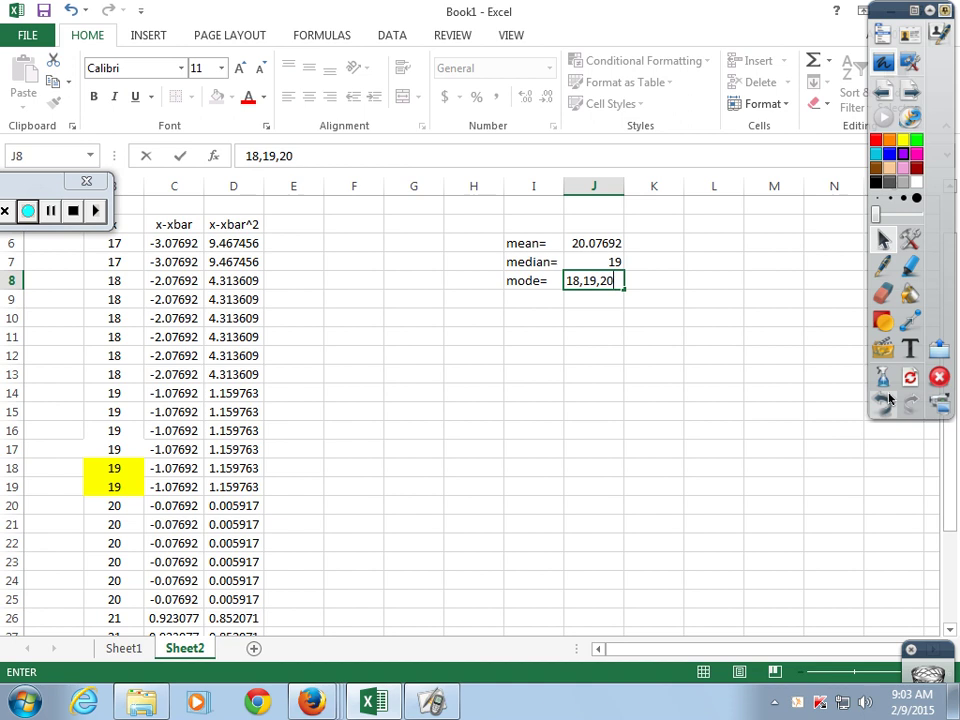
{"action": "key", "text": "Return"}
{"action": "key", "text": "Up"}
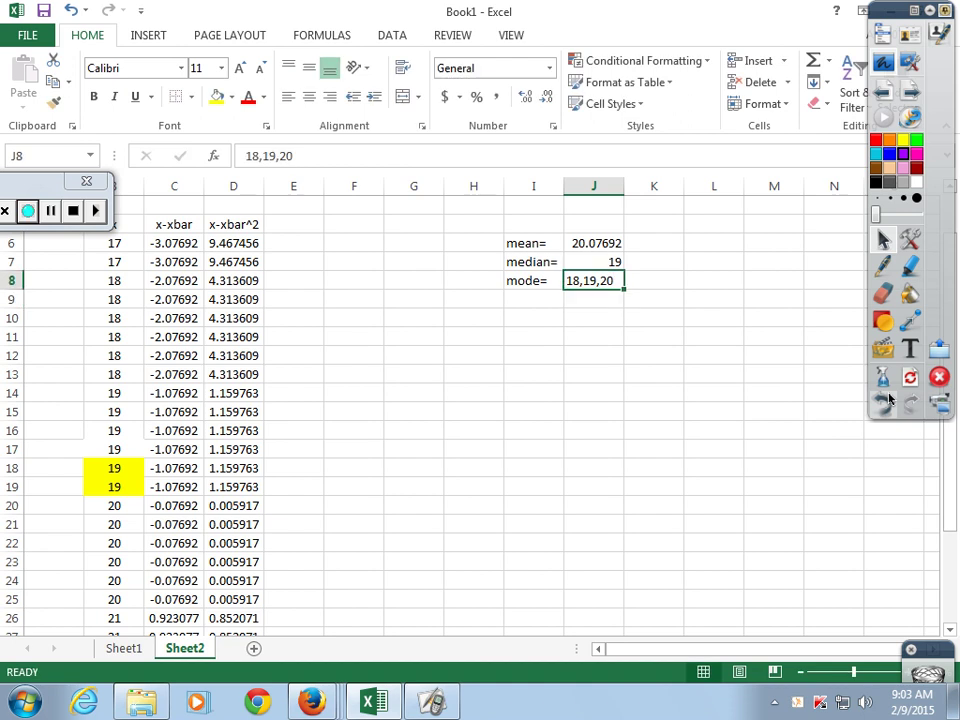
{"action": "key", "text": "Up"}
{"action": "key", "text": "Up"}
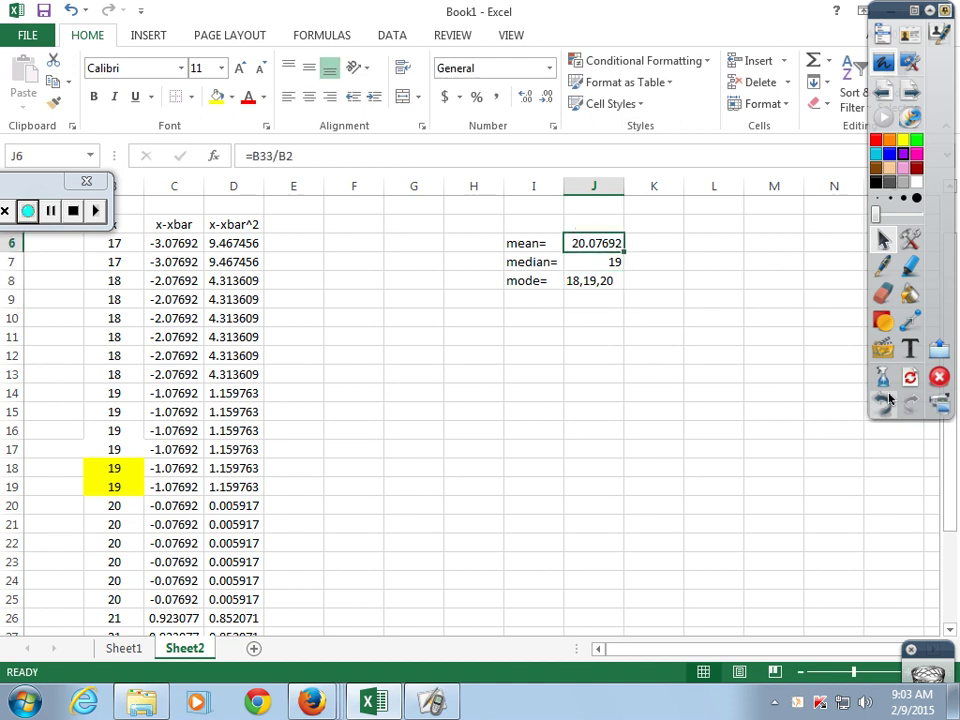
{"action": "key", "text": "Down"}
{"action": "key", "text": "Down"}
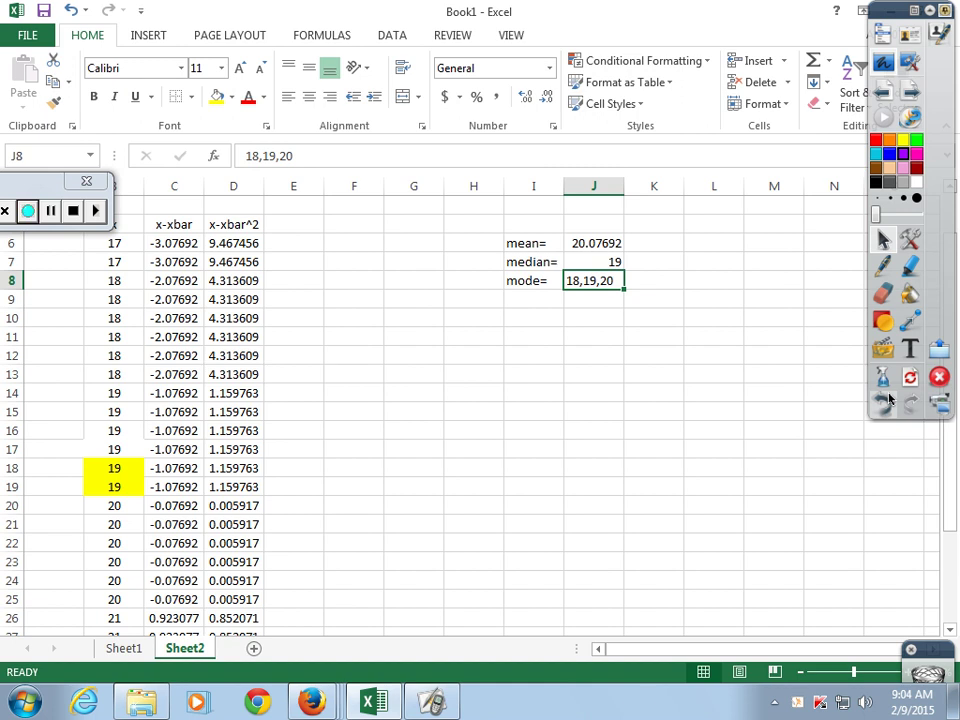
- Add the label "range=" in cell I9, below the mode label
{"action": "key", "text": "Down"}
{"action": "key", "text": "Down"}
{"action": "key", "text": "Left"}
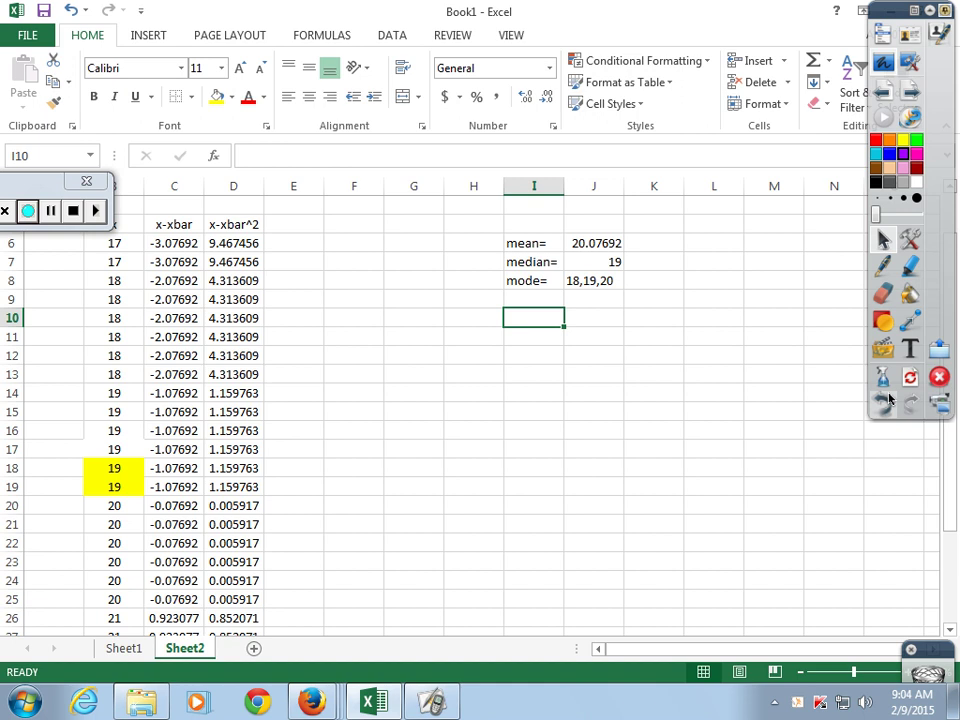
{"action": "key", "text": "Up"}
{"action": "type", "text": "range"}
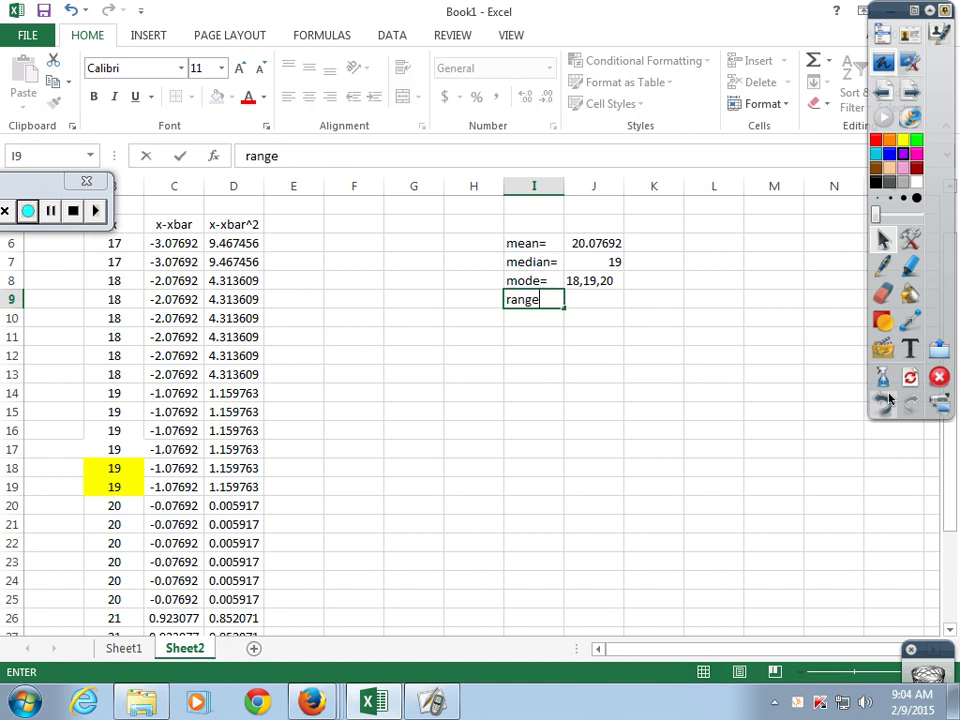
{"action": "key", "text": "Tab"}
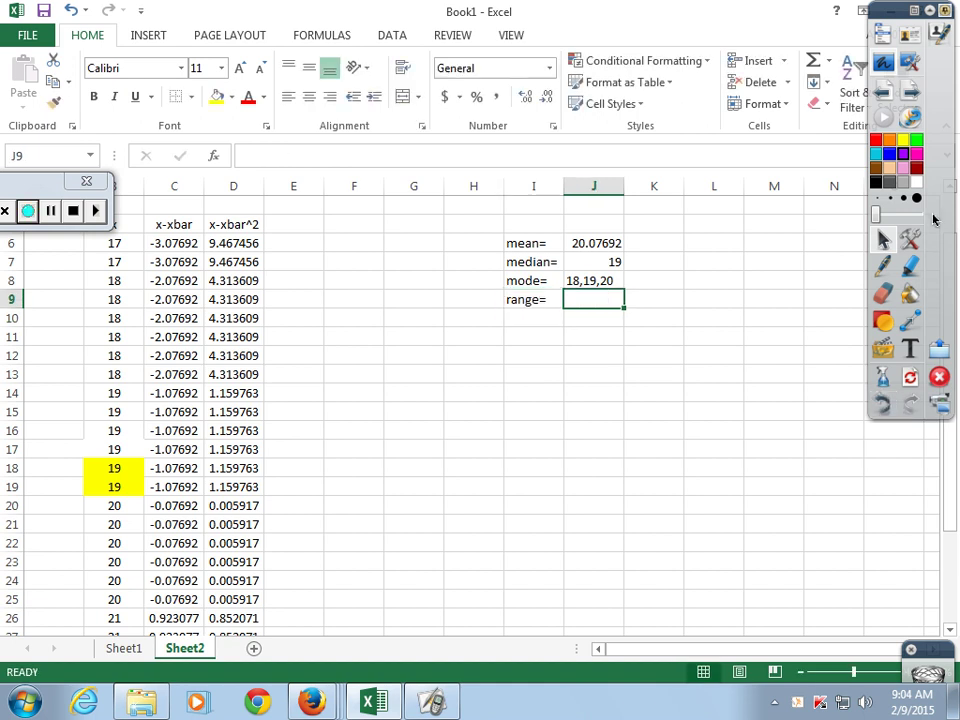
- Calculate the range in J9 by subtracting the smallest x value from the largest with =B31-B6
{"action": "scroll", "coordinate": [695, 296], "scroll_direction": "down", "scroll_amount": 1}
{"action": "type", "text": "="}
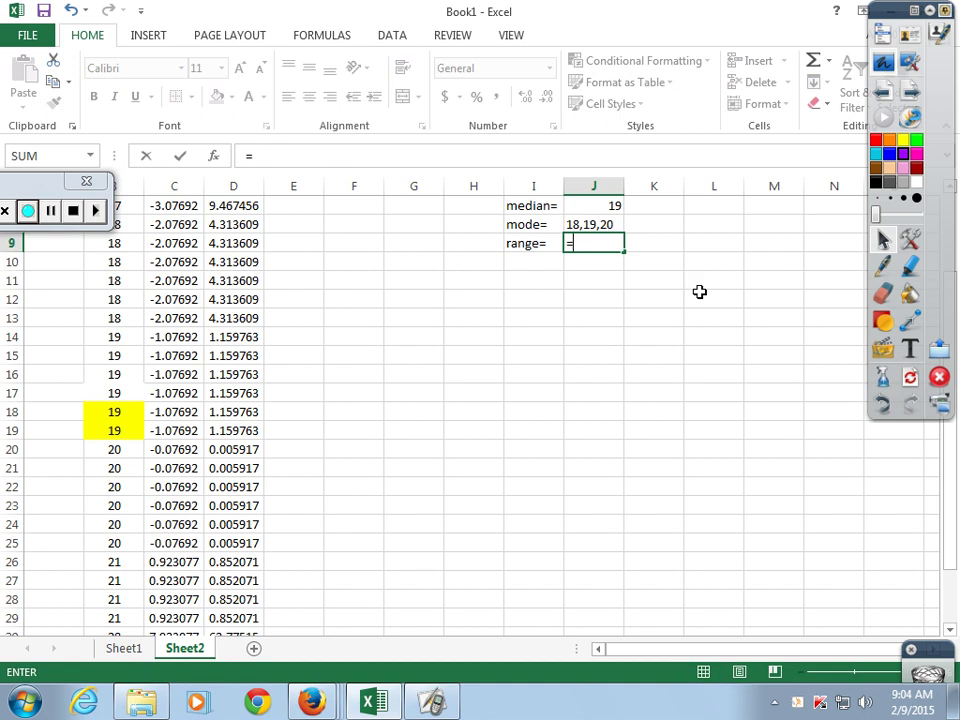
{"action": "scroll", "coordinate": [608, 366], "scroll_direction": "down", "scroll_amount": 5}
{"action": "left_click", "coordinate": [97, 376]}
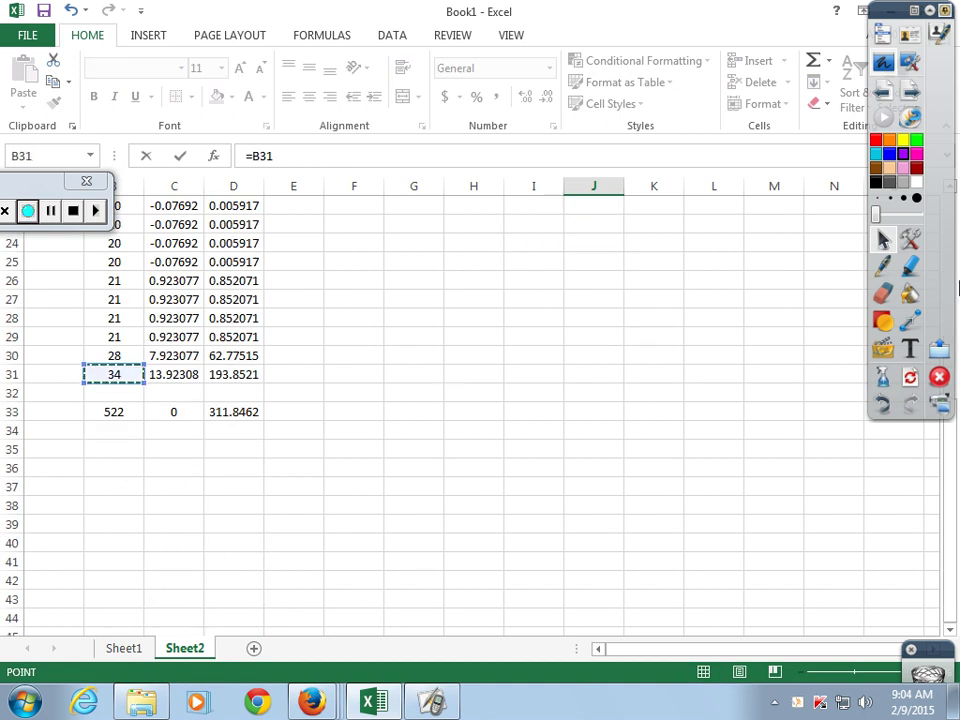
{"action": "type", "text": "-"}
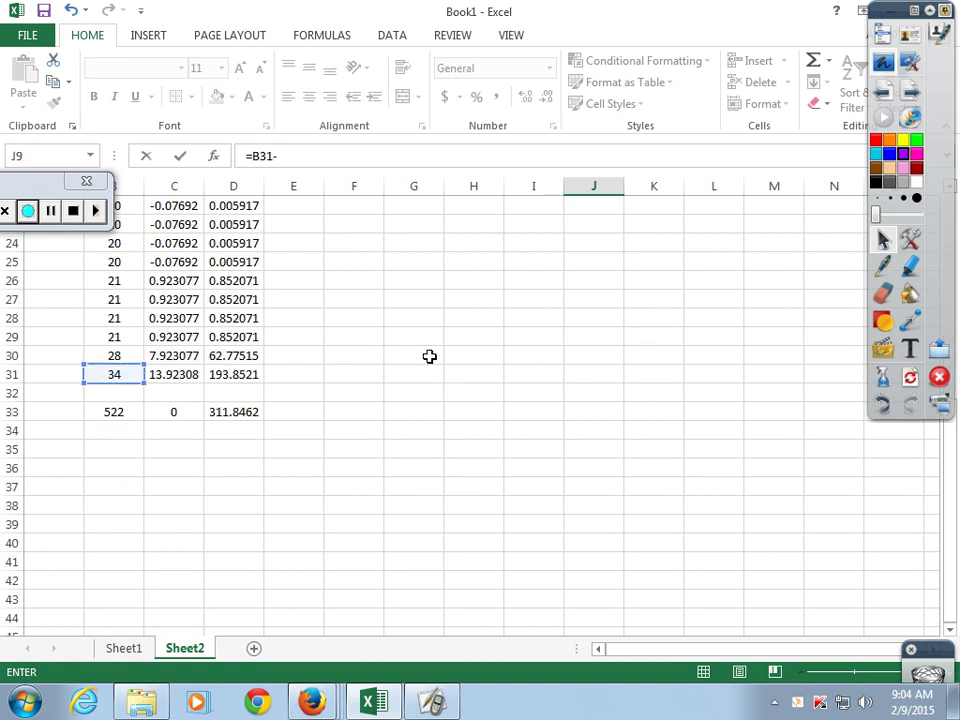
{"action": "scroll", "coordinate": [418, 356], "scroll_direction": "up", "scroll_amount": 7}
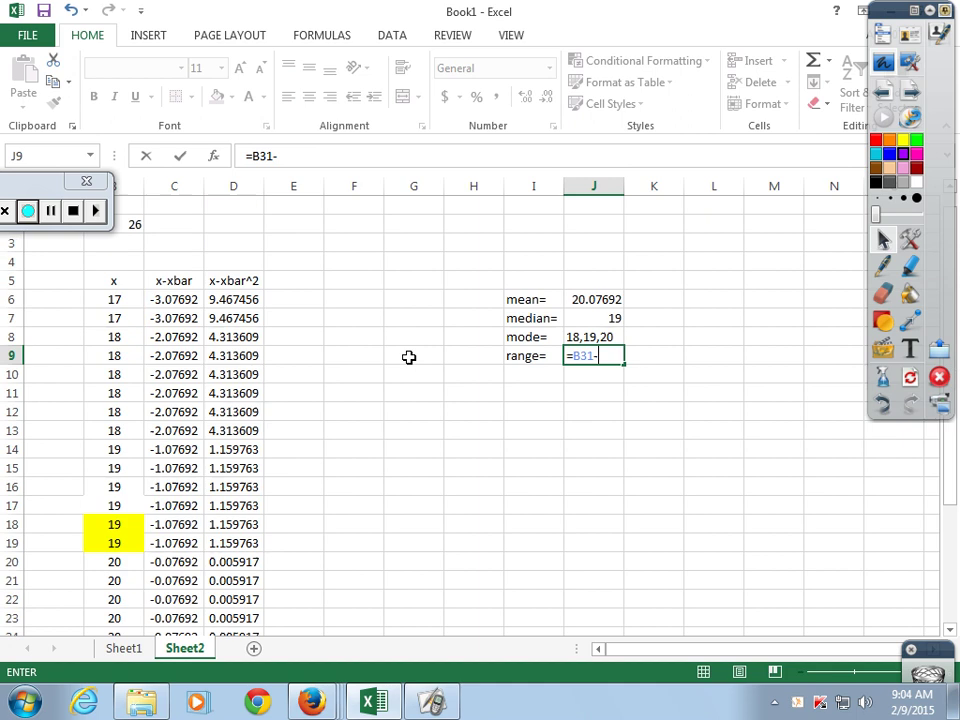
{"action": "left_click", "coordinate": [125, 303]}
{"action": "key", "text": "Return"}
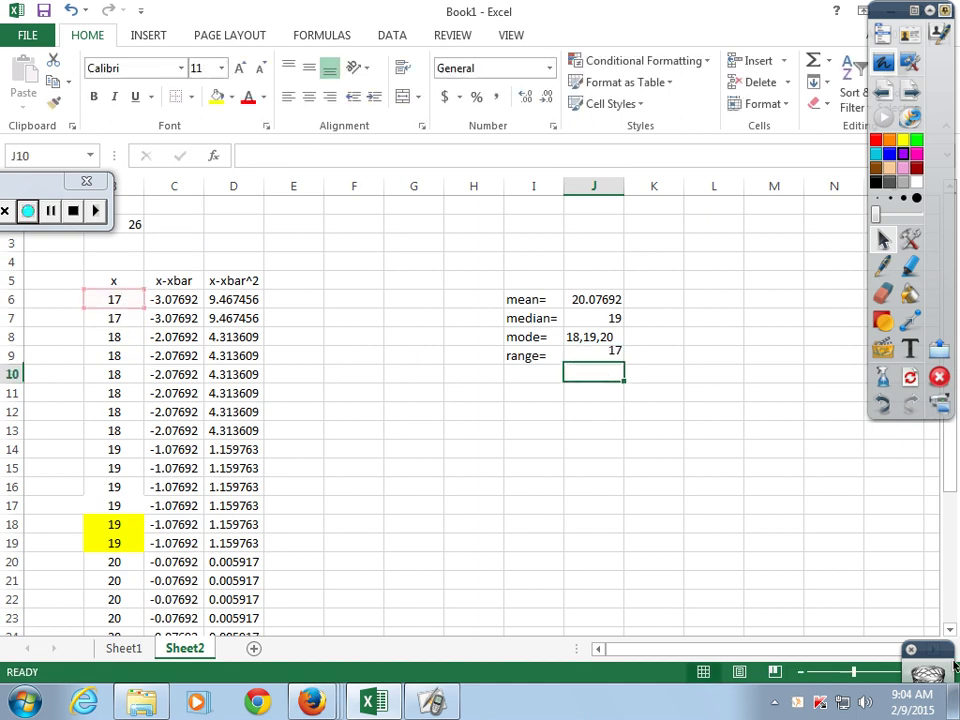
{"action": "key", "text": "Up"}
{"action": "key", "text": "Down"}
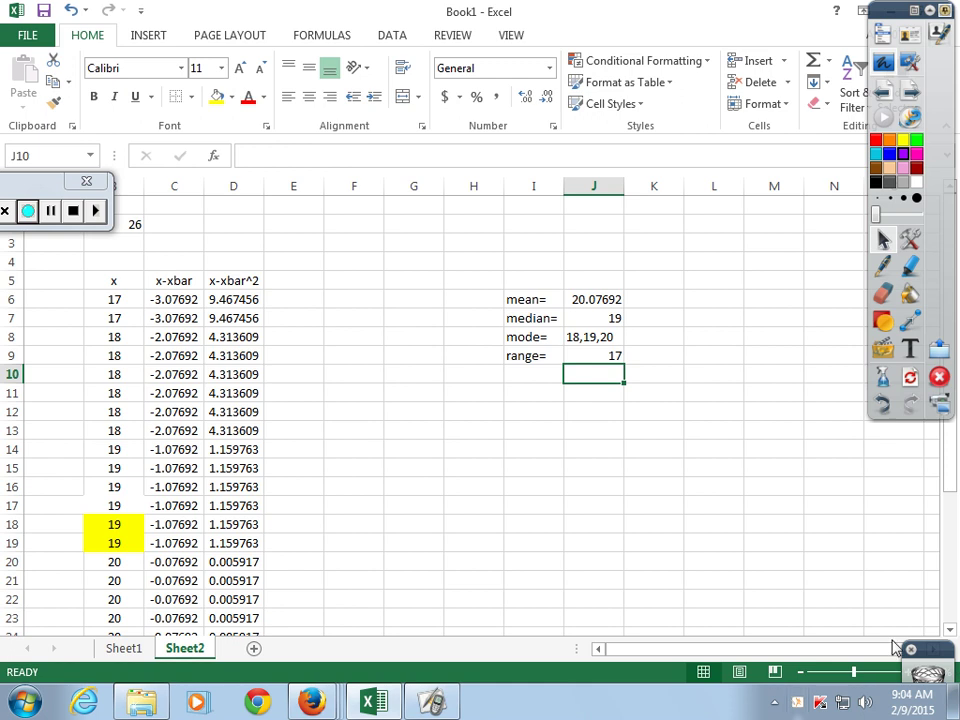
- Centre the statistics labels and values in I6:J9 and add the label "midrange=" in I10
{"action": "left_click_drag", "start_coordinate": [529, 302], "coordinate": [614, 359]}
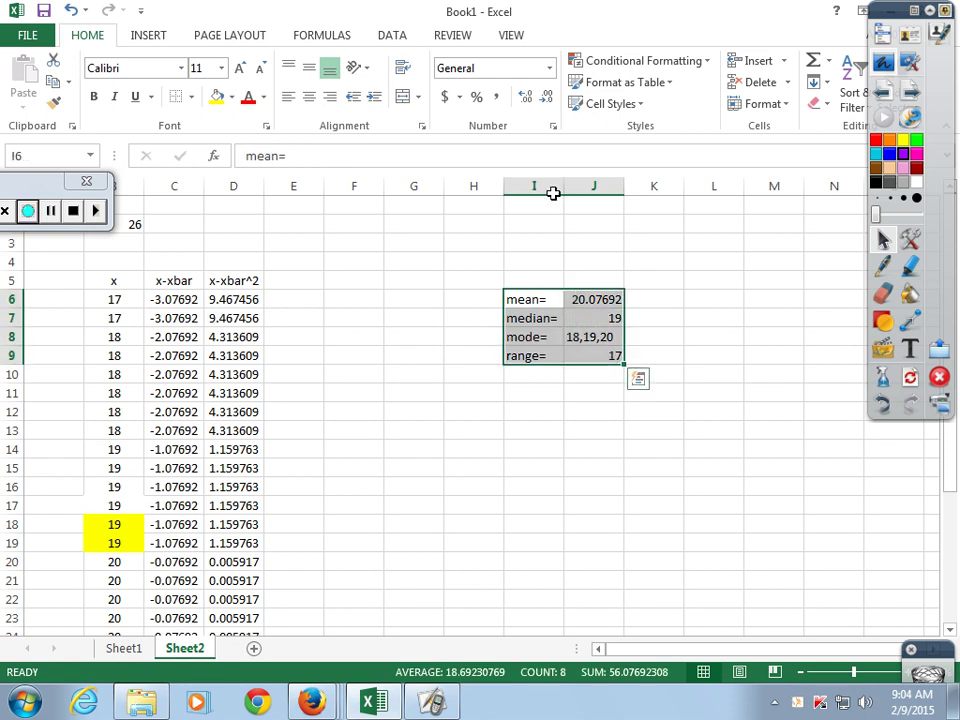
{"action": "left_click", "coordinate": [309, 97]}
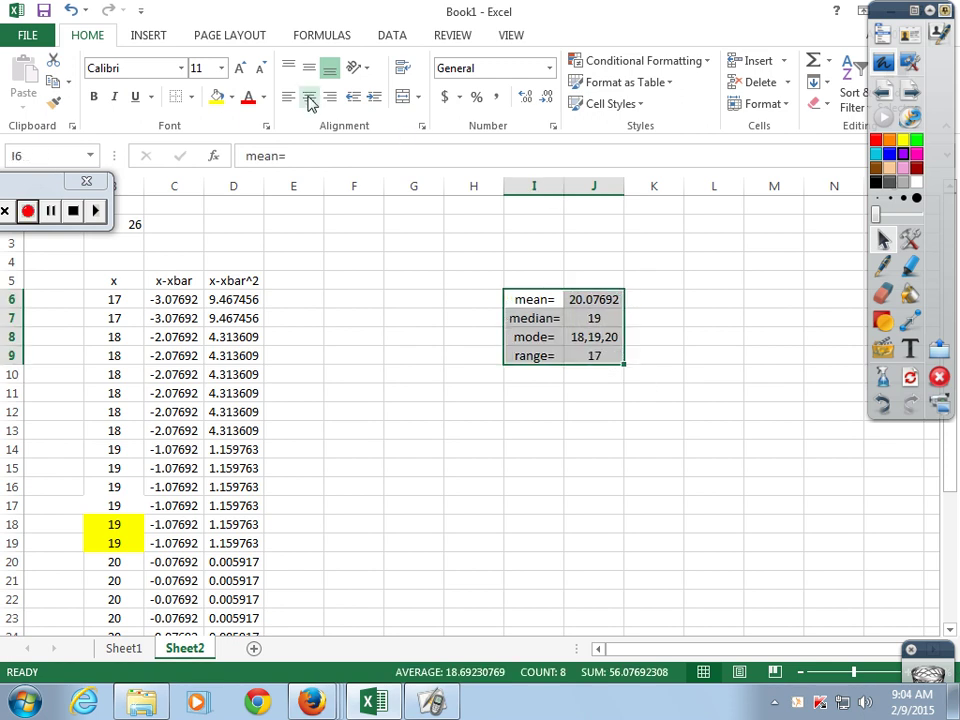
{"action": "left_click", "coordinate": [527, 379]}
{"action": "type", "text": "mid"}
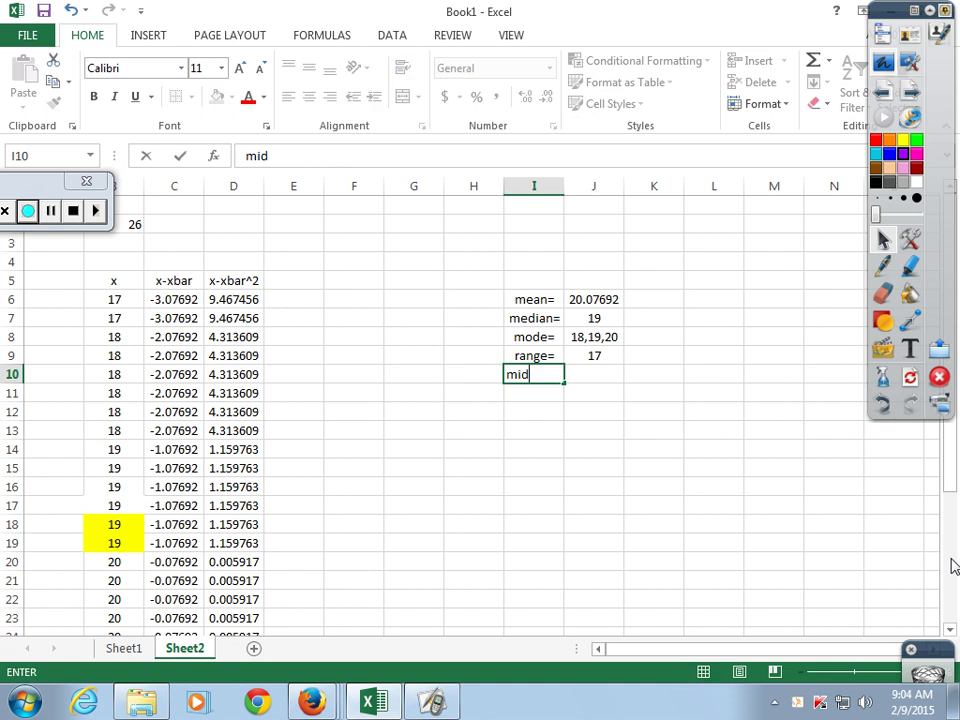
{"action": "type", "text": "range="}
{"action": "key", "text": "Tab"}
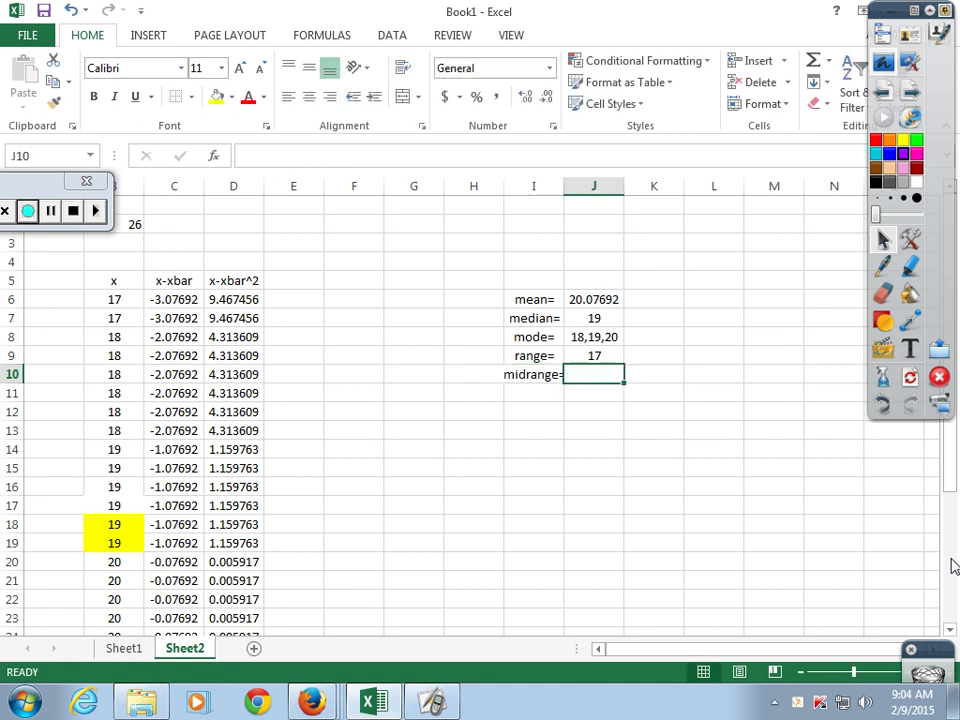
- Calculate the midrange in J10 from the smallest and largest x values with =(B6+B31)/2
{"action": "type", "text": "="}
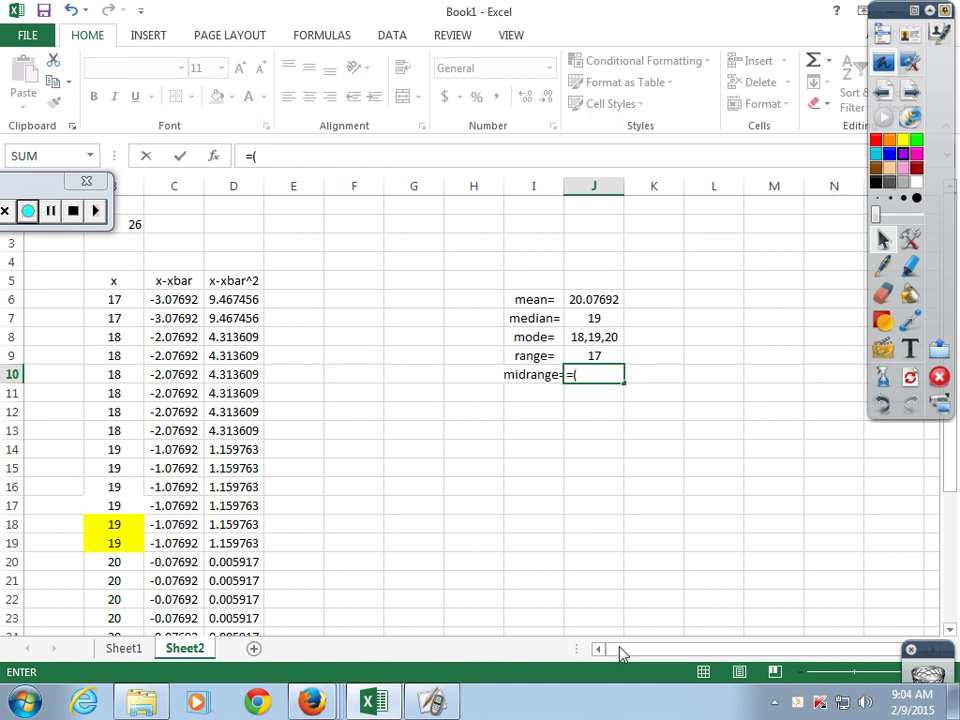
{"action": "type", "text": "("}
{"action": "left_click", "coordinate": [114, 299]}
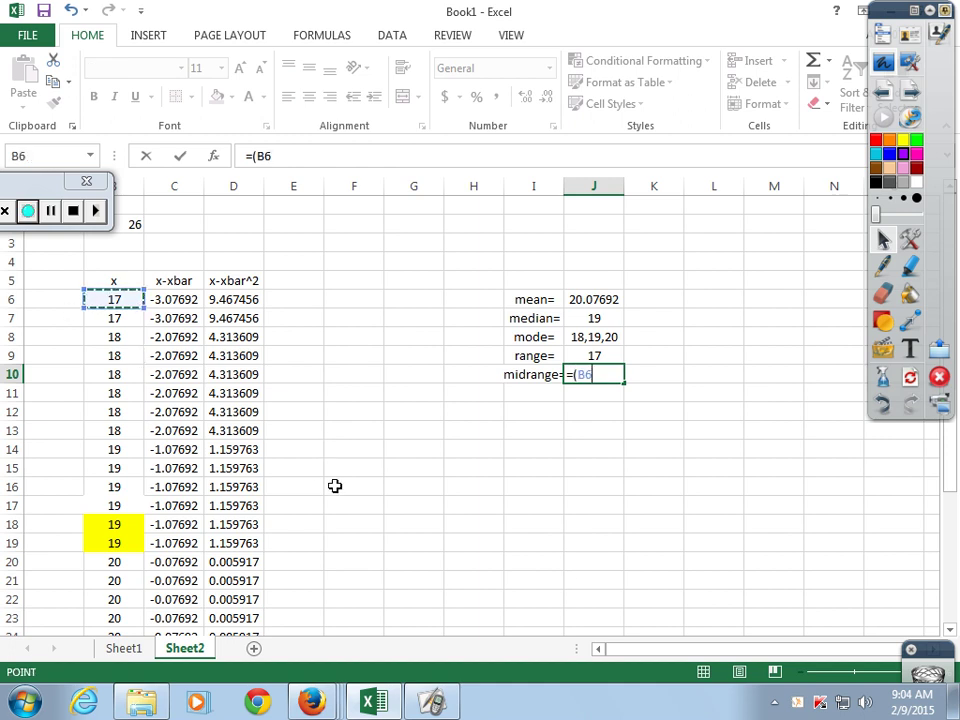
{"action": "type", "text": "+"}
{"action": "scroll", "coordinate": [296, 506], "scroll_direction": "down", "scroll_amount": 4}
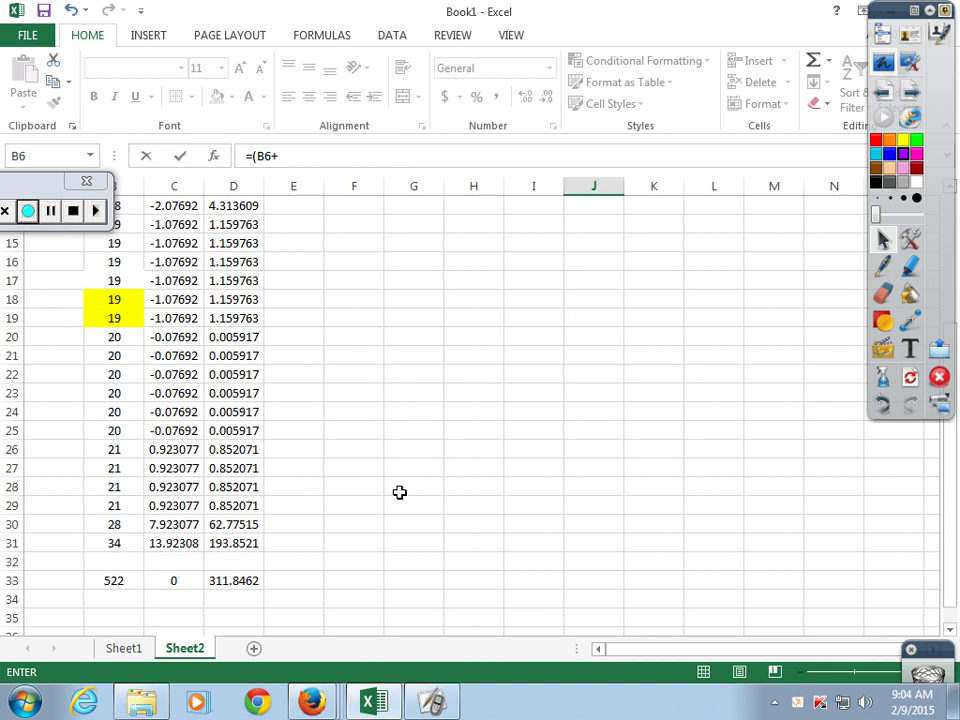
{"action": "left_click", "coordinate": [107, 545]}
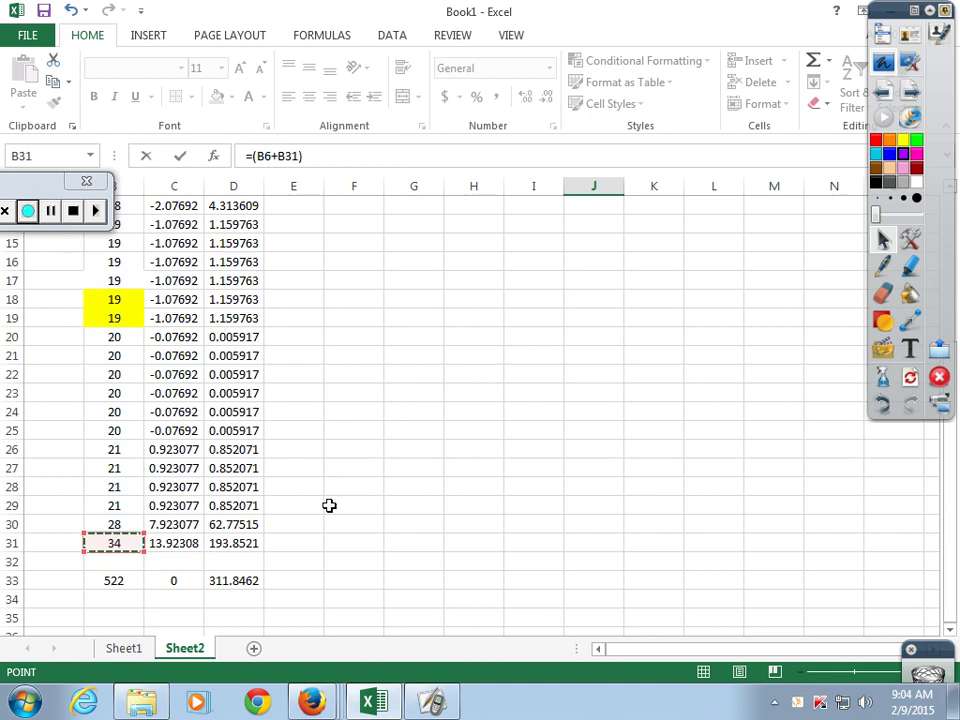
{"action": "type", "text": "/2"}
{"action": "key", "text": "Return"}
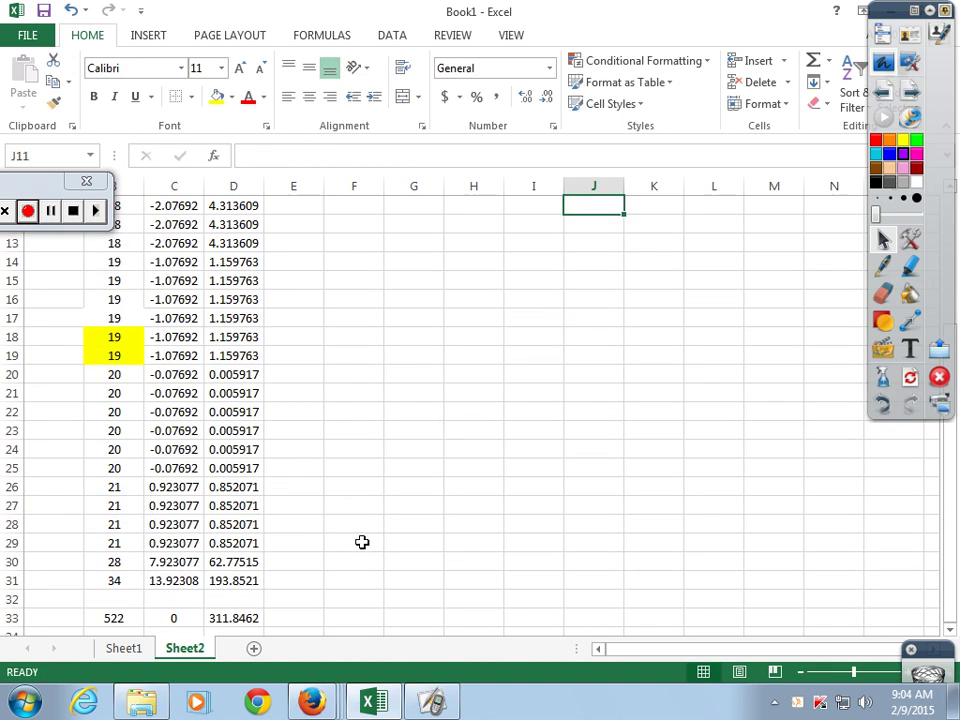
{"action": "scroll", "coordinate": [528, 454], "scroll_direction": "up", "scroll_amount": 3}
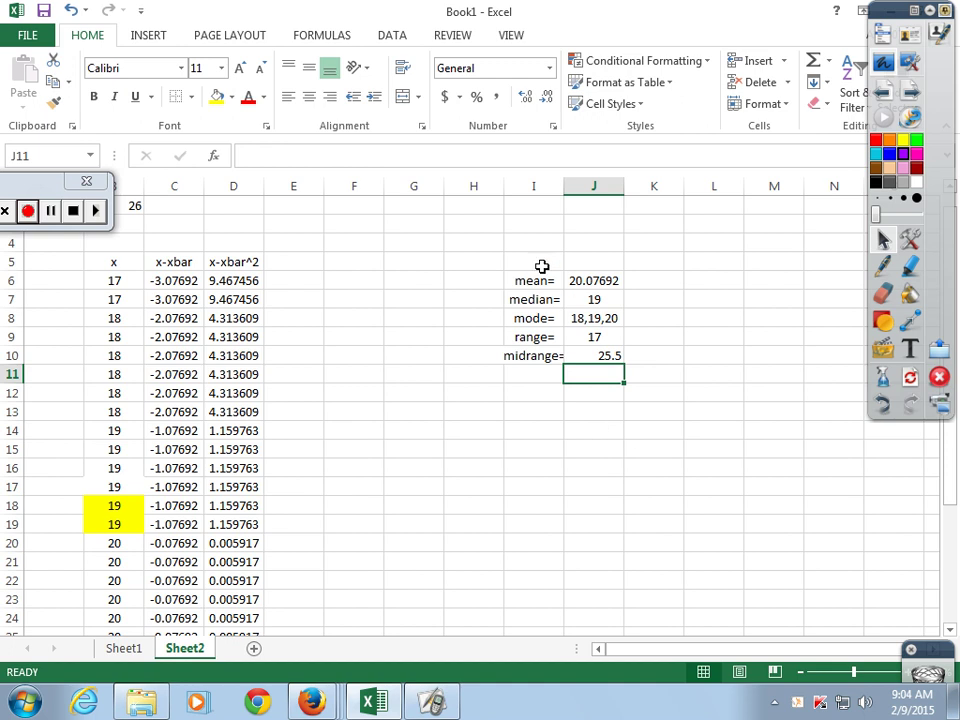
- Centre the contents of the statistics block I6:J12
{"action": "left_click_drag", "start_coordinate": [537, 279], "coordinate": [574, 396]}
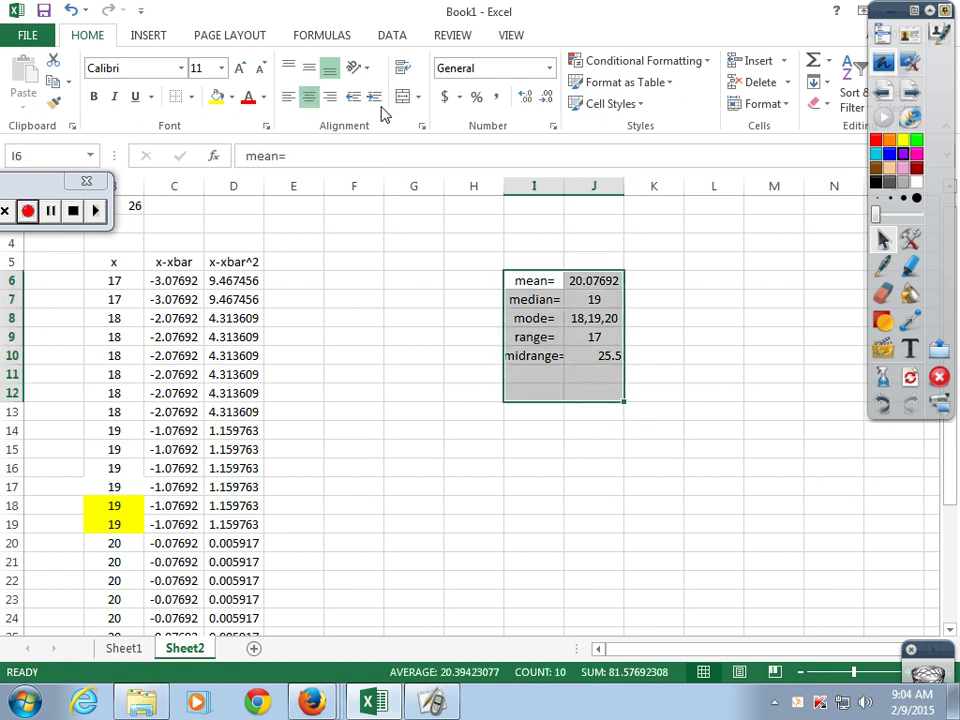
{"action": "left_click", "coordinate": [310, 97]}
{"action": "left_click", "coordinate": [310, 97]}
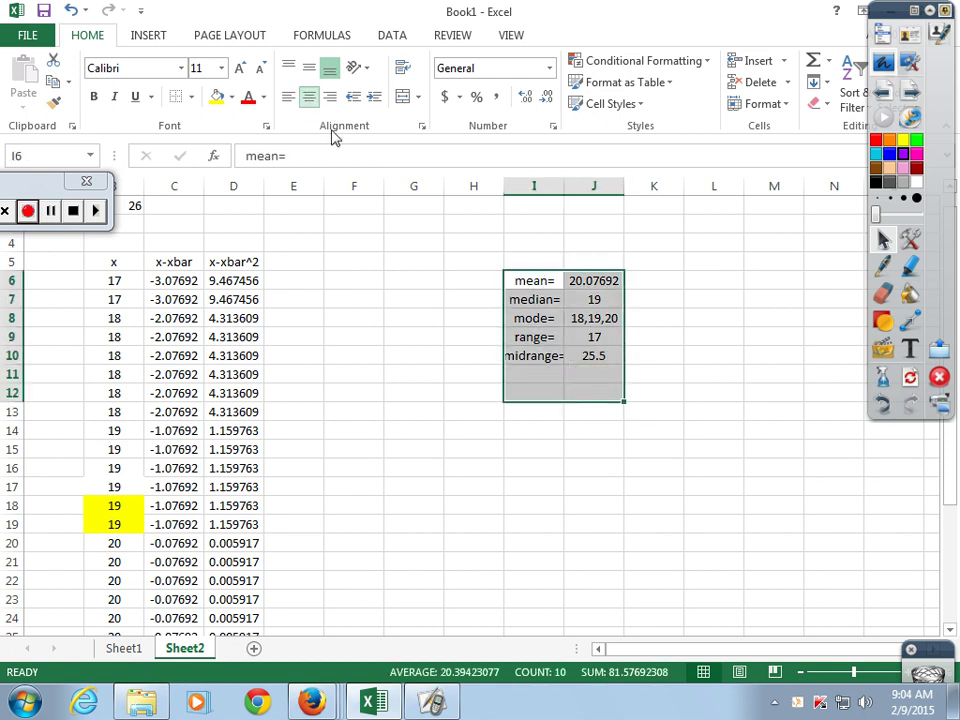
- Add the label "var=" in I11 and the label "sd=" in I12 below the midrange row
{"action": "left_click", "coordinate": [537, 377]}
{"action": "type", "text": "va"}
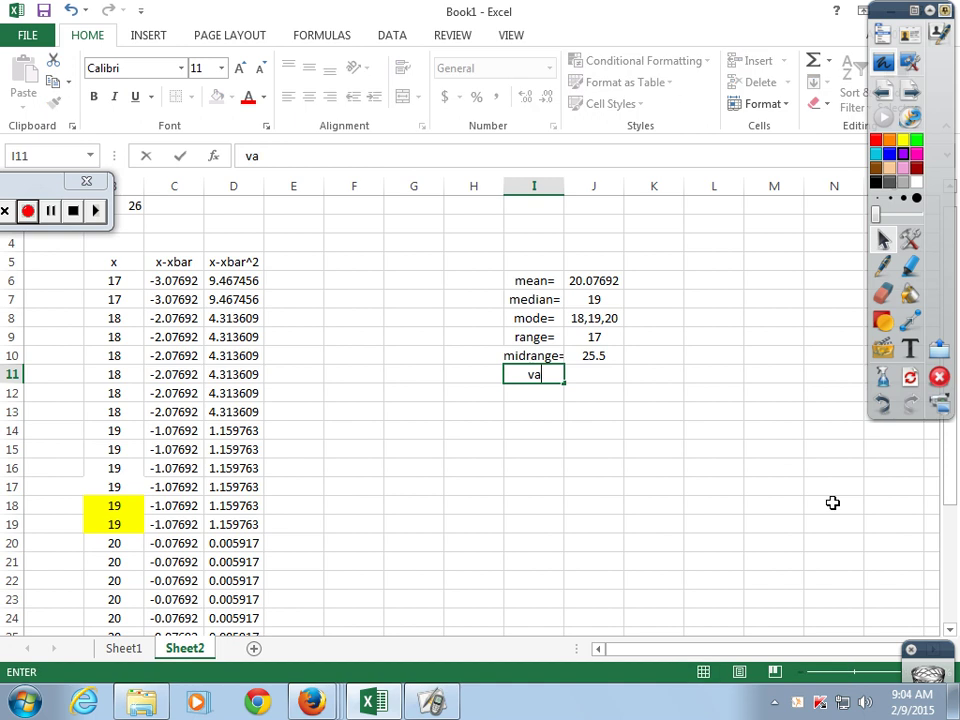
{"action": "type", "text": "r="}
{"action": "key", "text": "Return"}
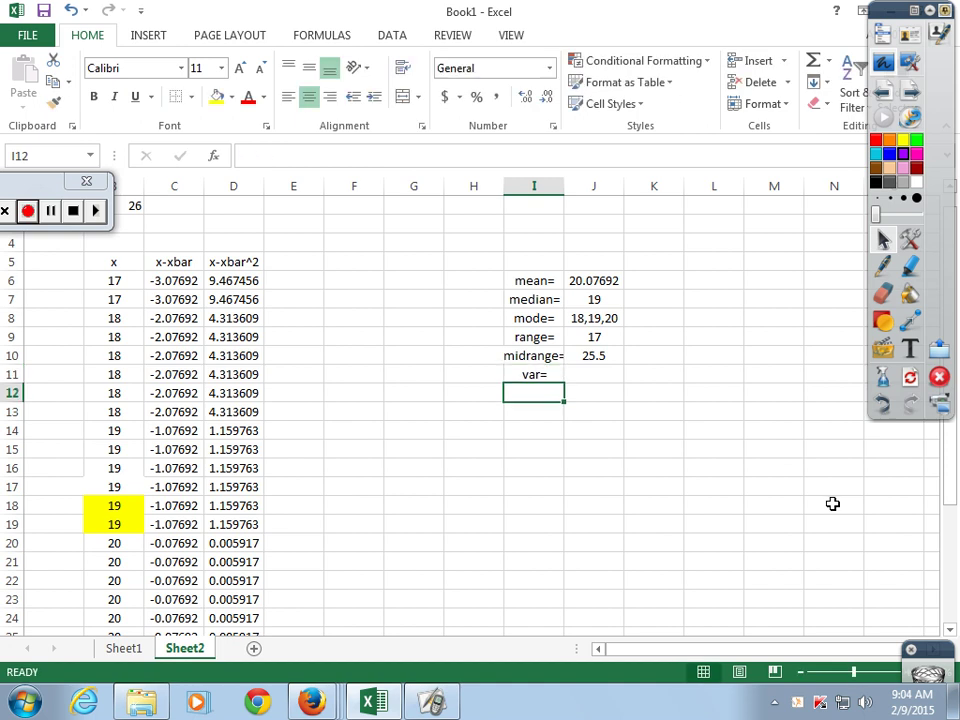
{"action": "type", "text": "sd="}
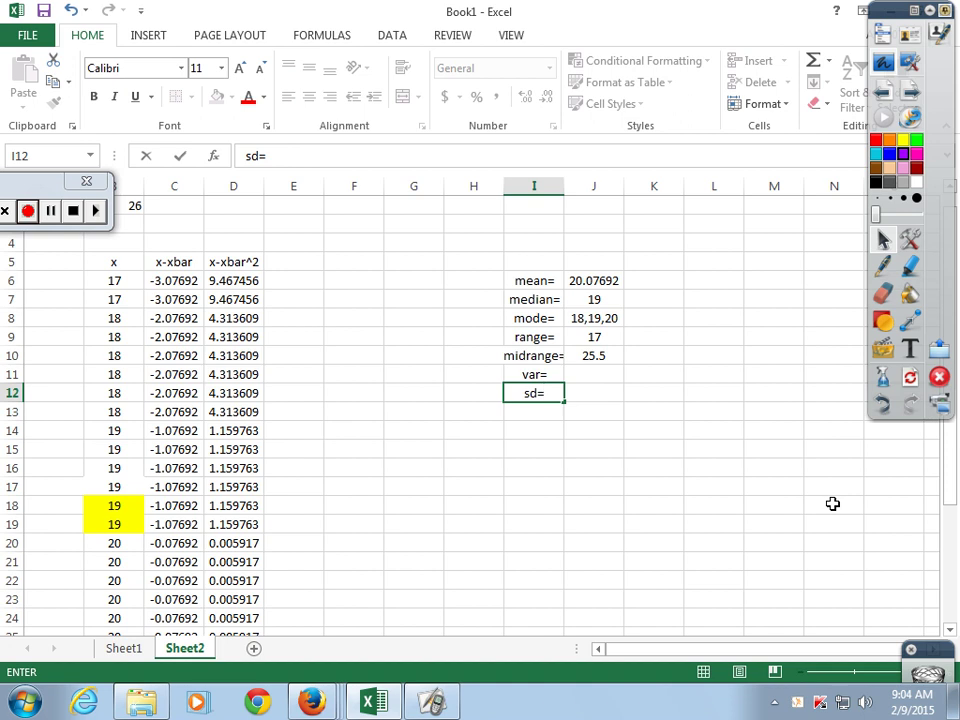
{"action": "key", "text": "Up"}
- Calculate the variance in J11 from the sum of squared deviations and the sample size with =D33/(B2-1)
{"action": "key", "text": "Right"}
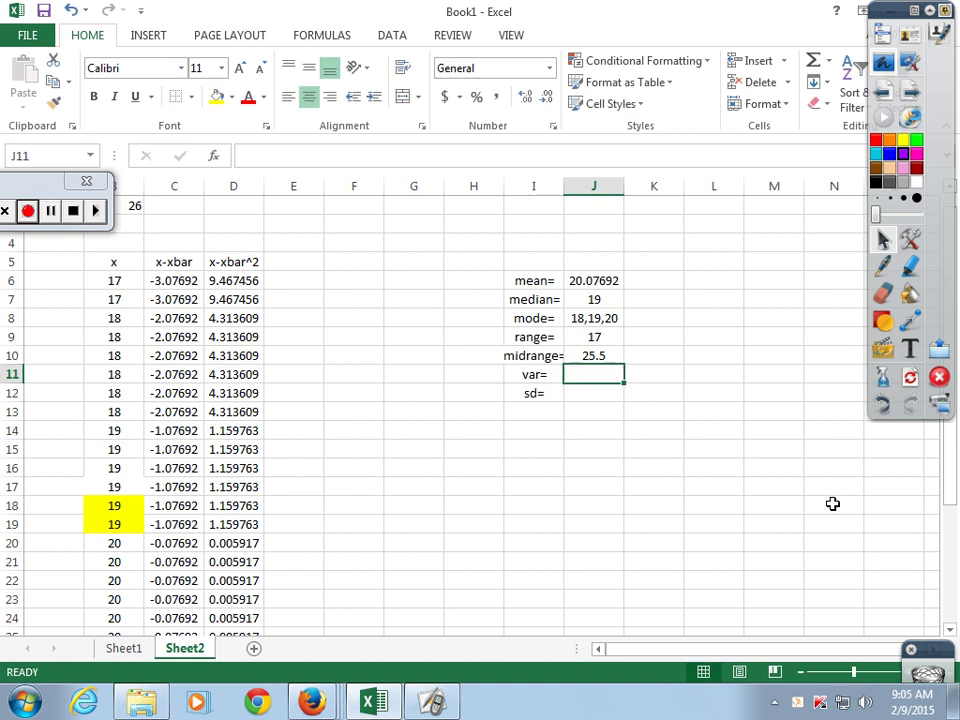
{"action": "type", "text": "="}
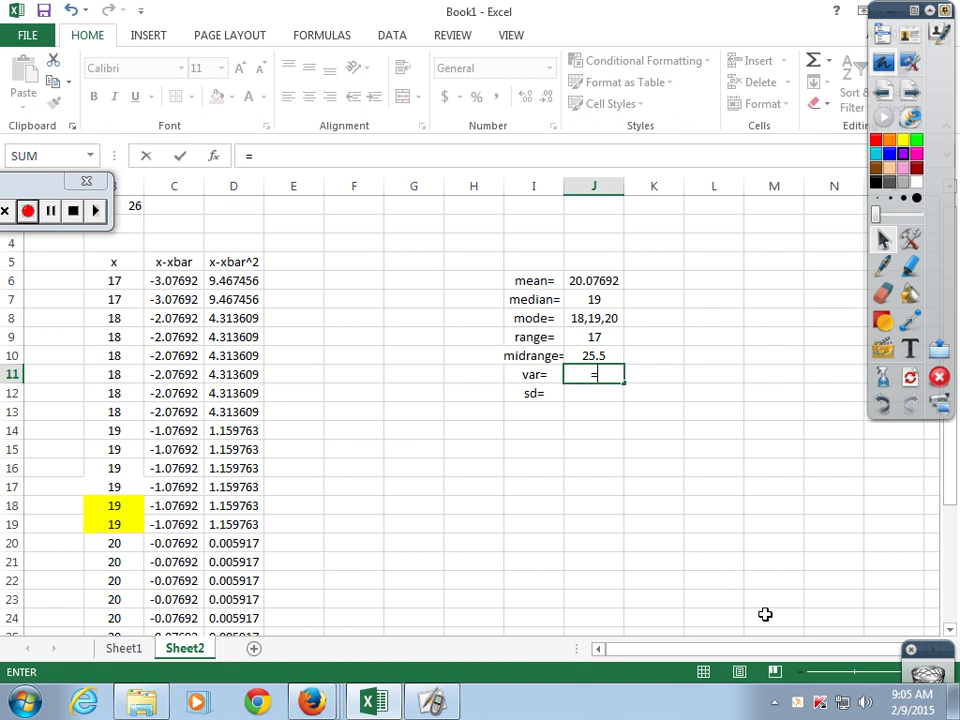
{"action": "scroll", "coordinate": [755, 510], "scroll_direction": "down", "scroll_amount": 2}
{"action": "scroll", "coordinate": [753, 512], "scroll_direction": "down", "scroll_amount": 3}
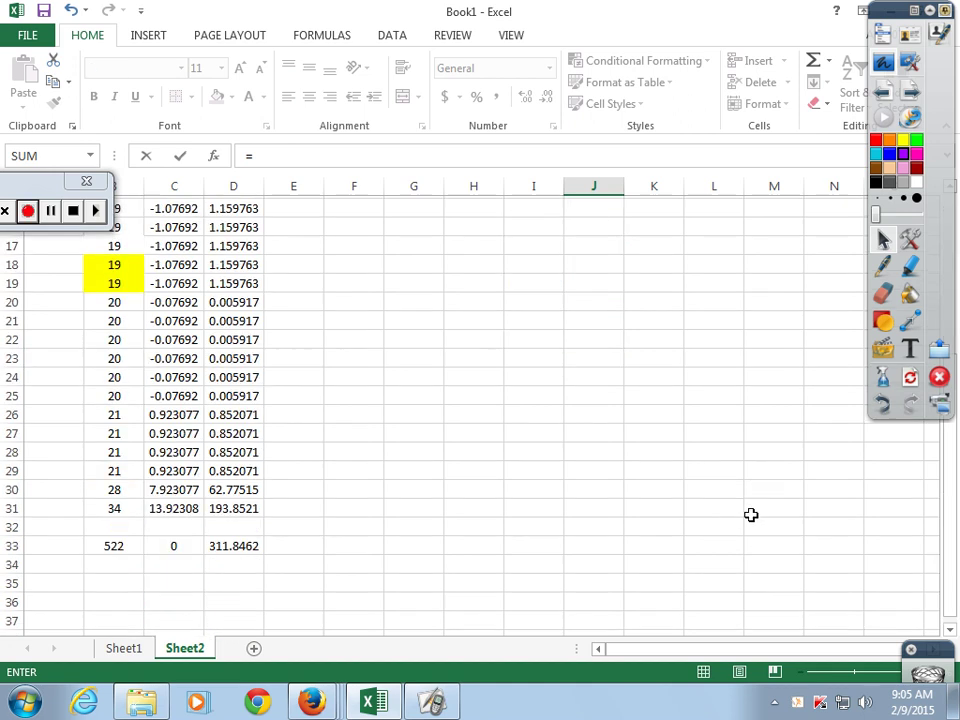
{"action": "left_click", "coordinate": [240, 506]}
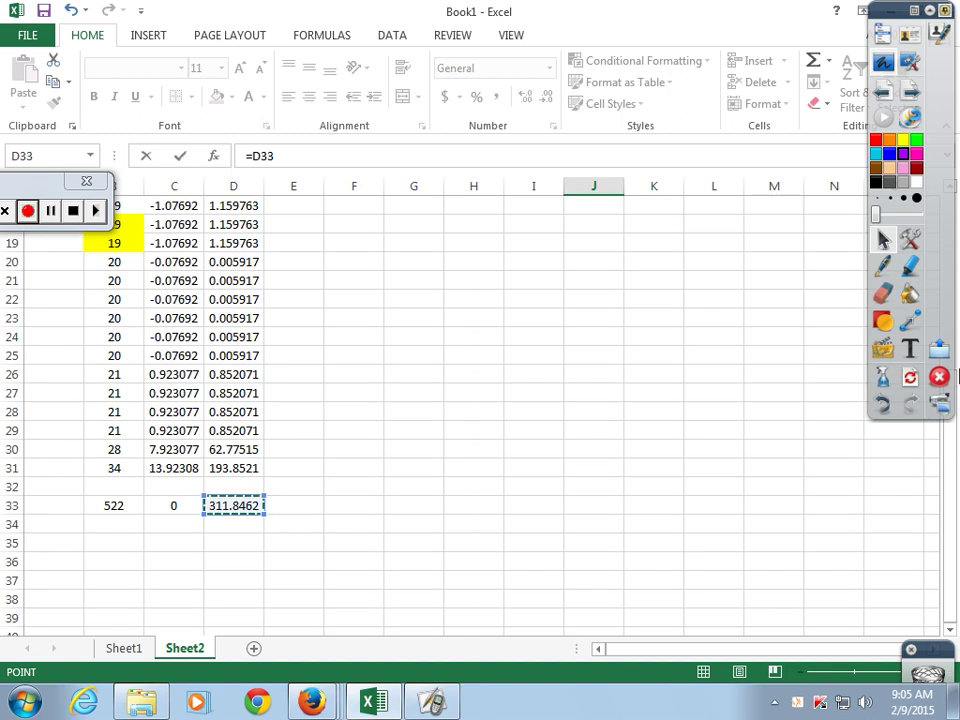
{"action": "type", "text": "/"}
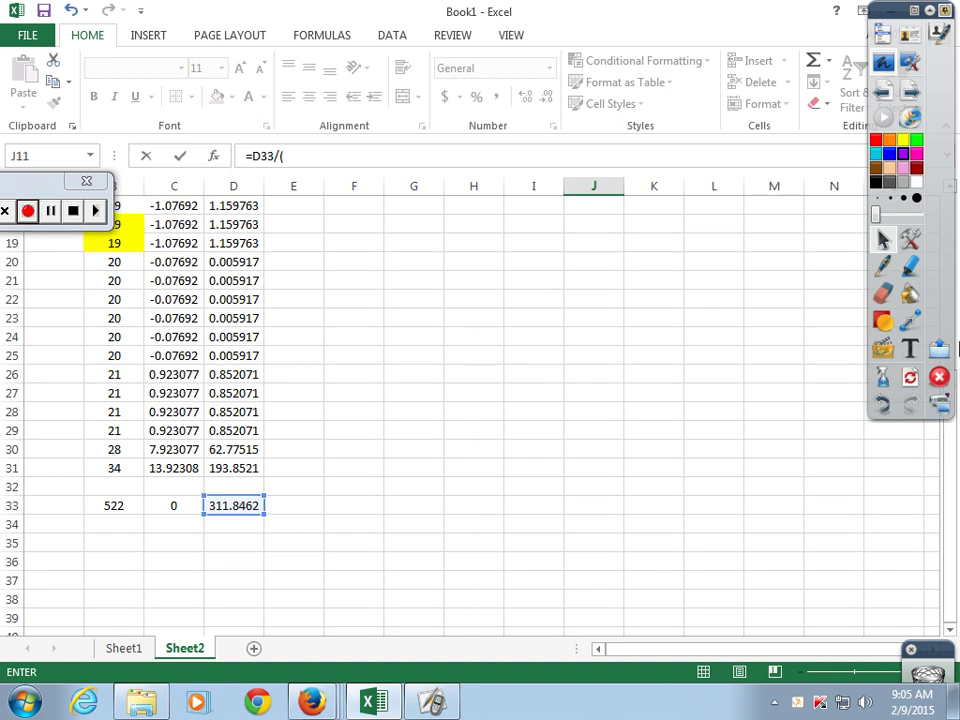
{"action": "type", "text": "("}
{"action": "scroll", "coordinate": [540, 420], "scroll_direction": "up", "scroll_amount": 5}
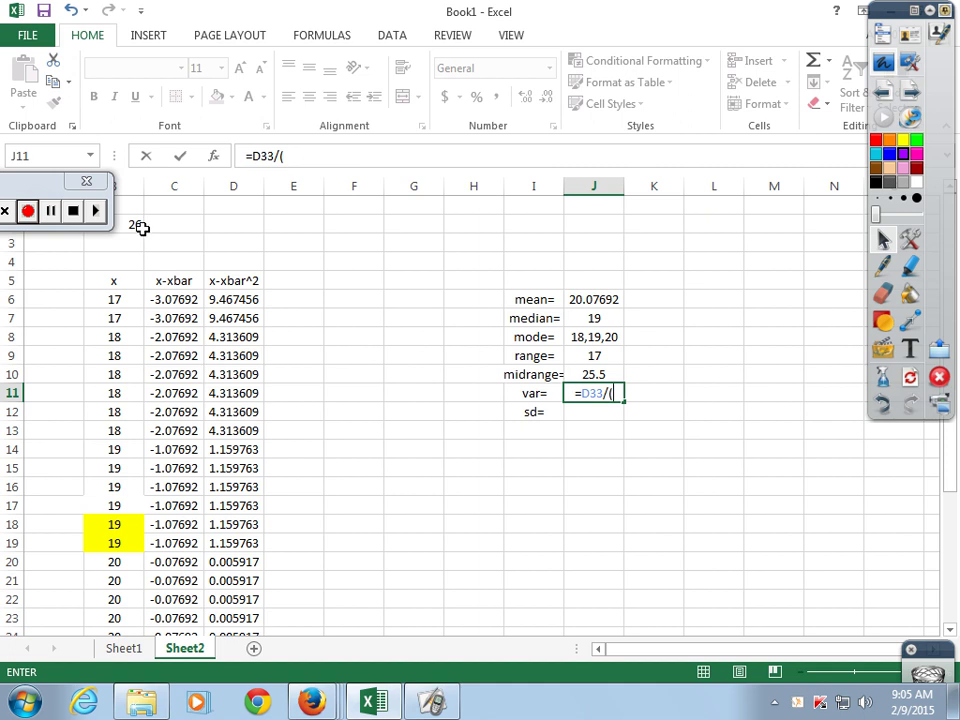
{"action": "left_click", "coordinate": [142, 229]}
{"action": "type", "text": "-1"}
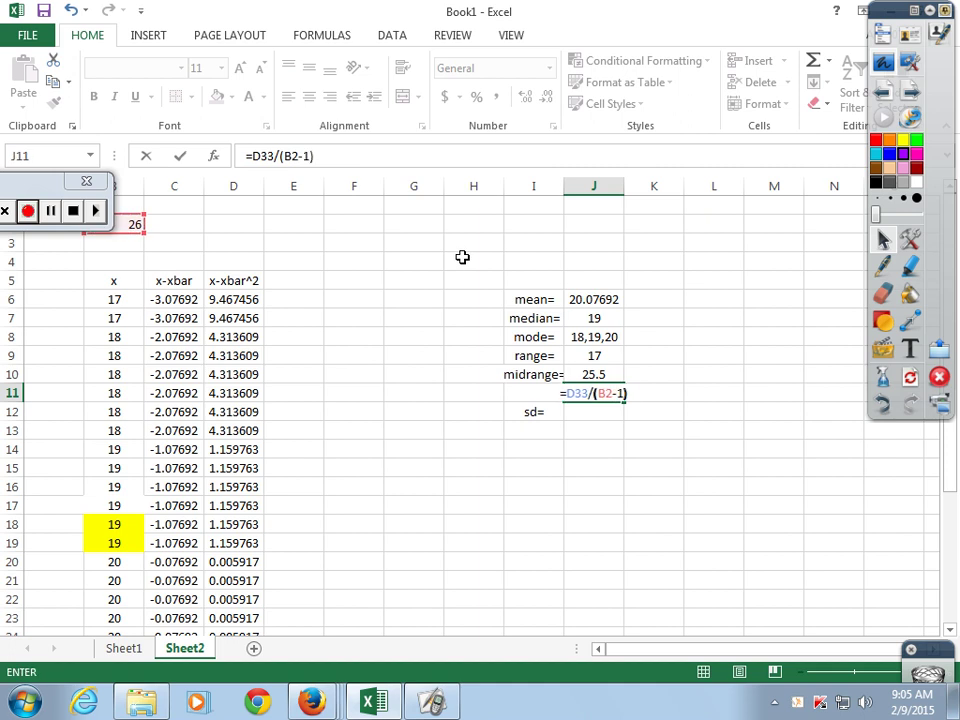
{"action": "key", "text": "Return"}
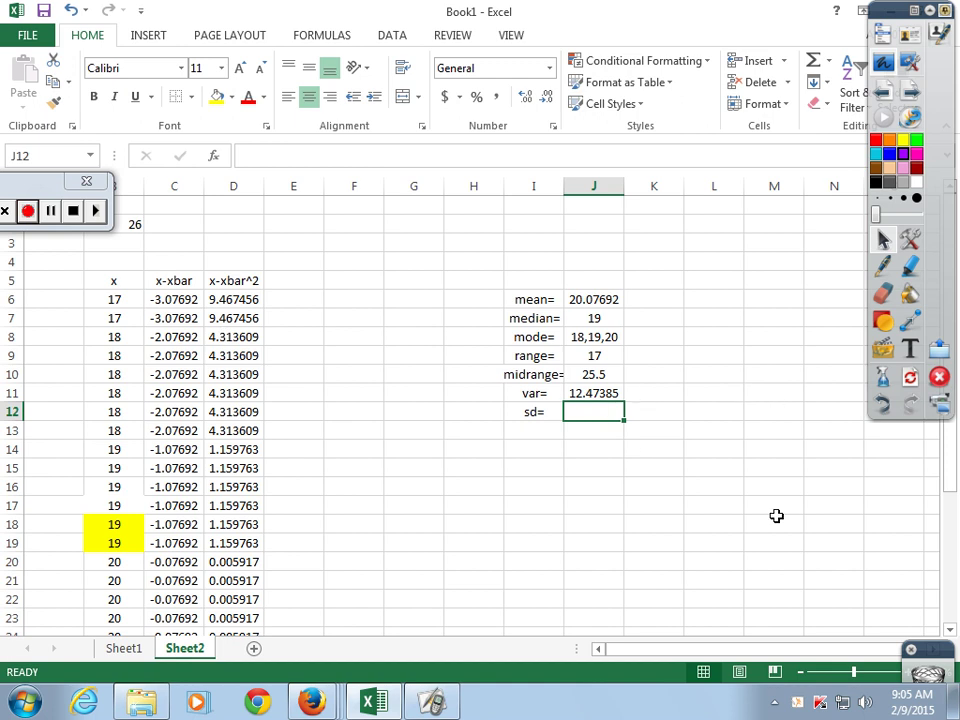
- Calculate the standard deviation in J12 as the square root of the variance with =J11^.5
{"action": "type", "text": "="}
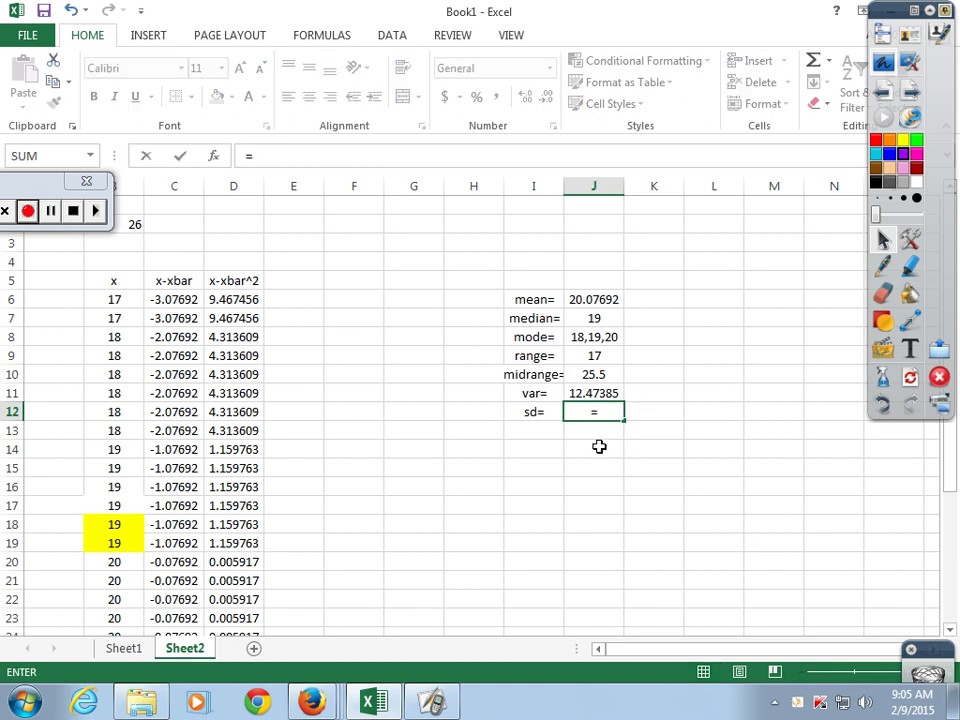
{"action": "left_click", "coordinate": [603, 394]}
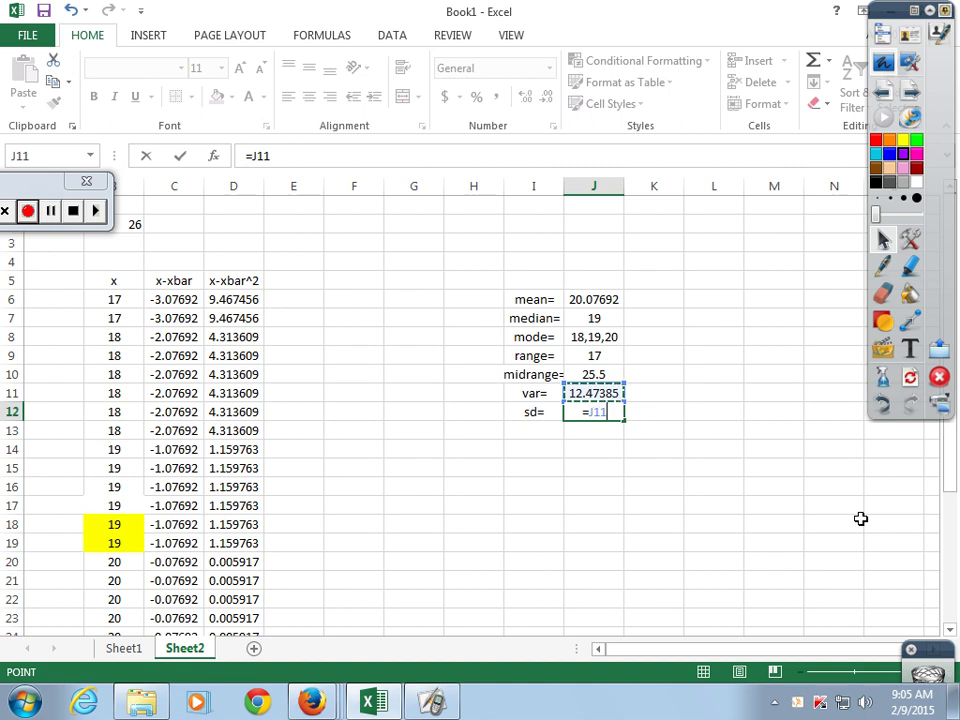
{"action": "type", "text": "^"}
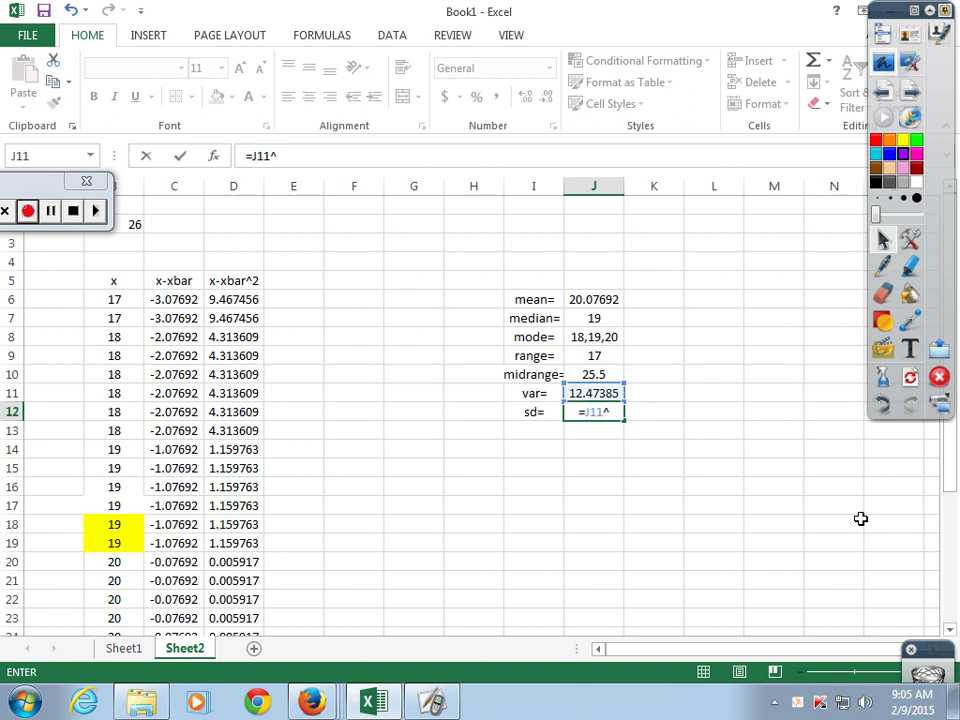
{"action": "type", "text": ".5"}
{"action": "key", "text": "Return"}
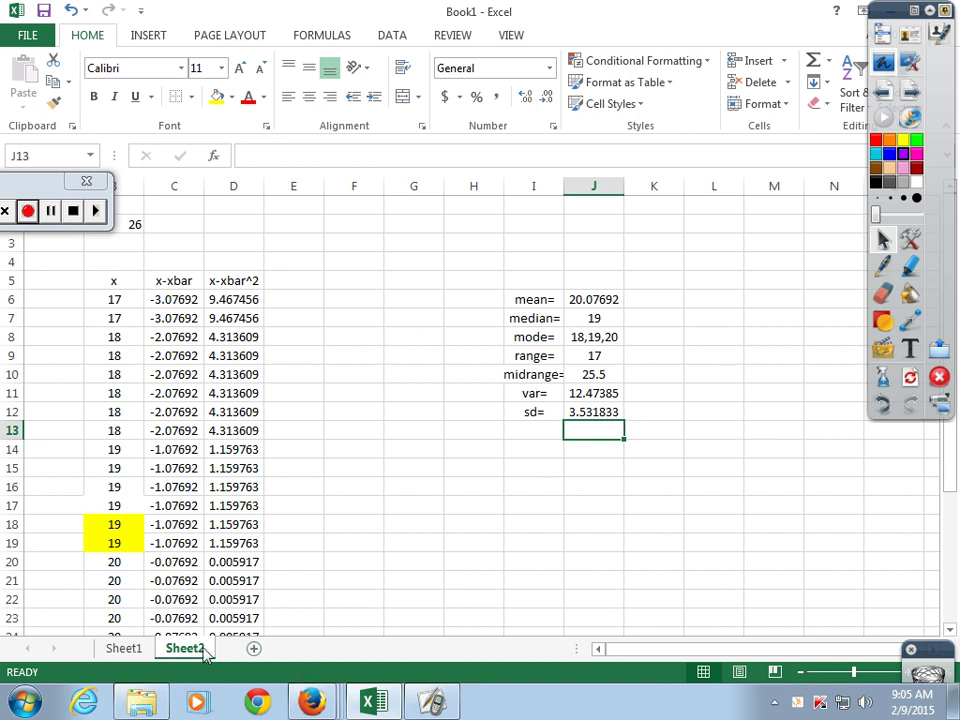
- Examine the earlier worked example at the start of Sheet1 and return to the data on Sheet2
{"action": "left_click", "coordinate": [124, 648]}
{"action": "scroll", "coordinate": [782, 553], "scroll_direction": "up", "scroll_amount": 20}
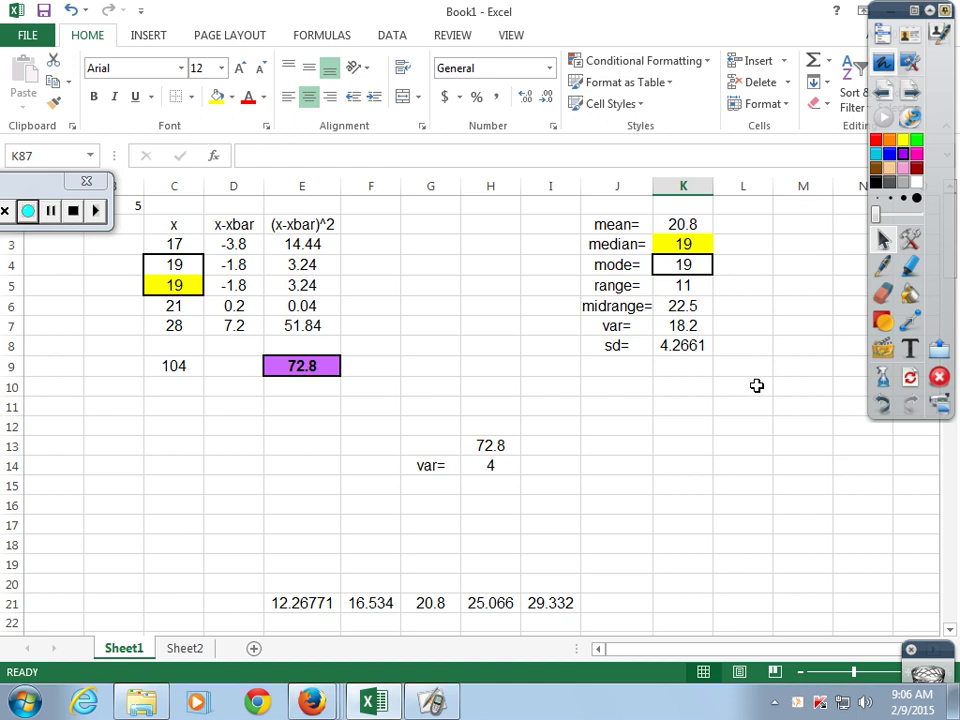
{"action": "left_click", "coordinate": [200, 651]}
{"action": "scroll", "coordinate": [782, 469], "scroll_direction": "down", "scroll_amount": 2}
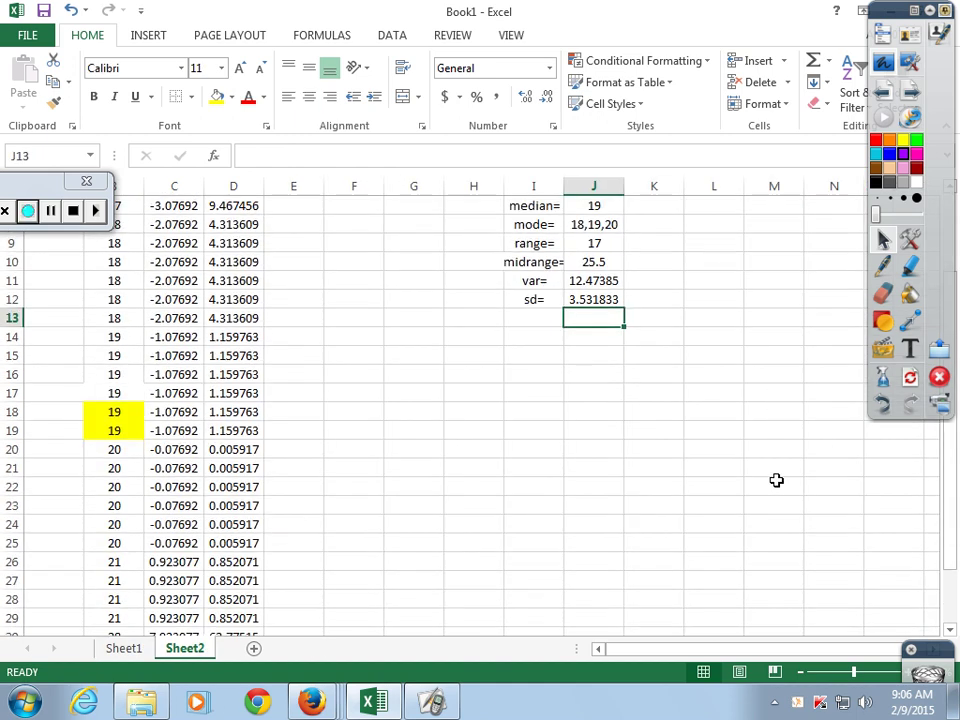
{"action": "scroll", "coordinate": [778, 479], "scroll_direction": "down", "scroll_amount": 1}
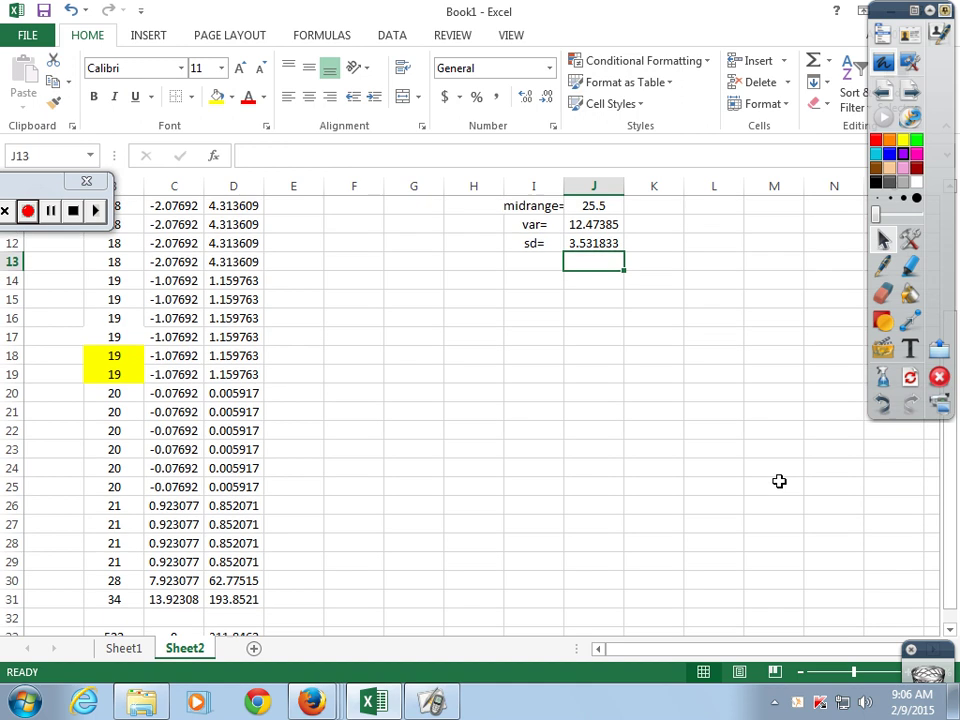
{"action": "left_click", "coordinate": [593, 413]}
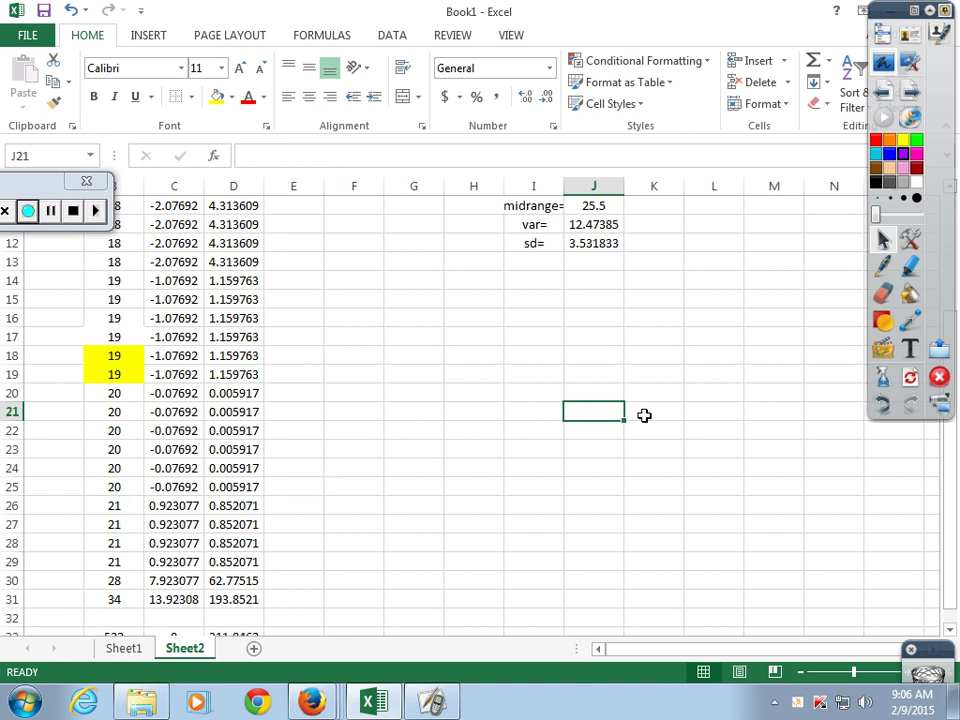
{"action": "type", "text": "-"}
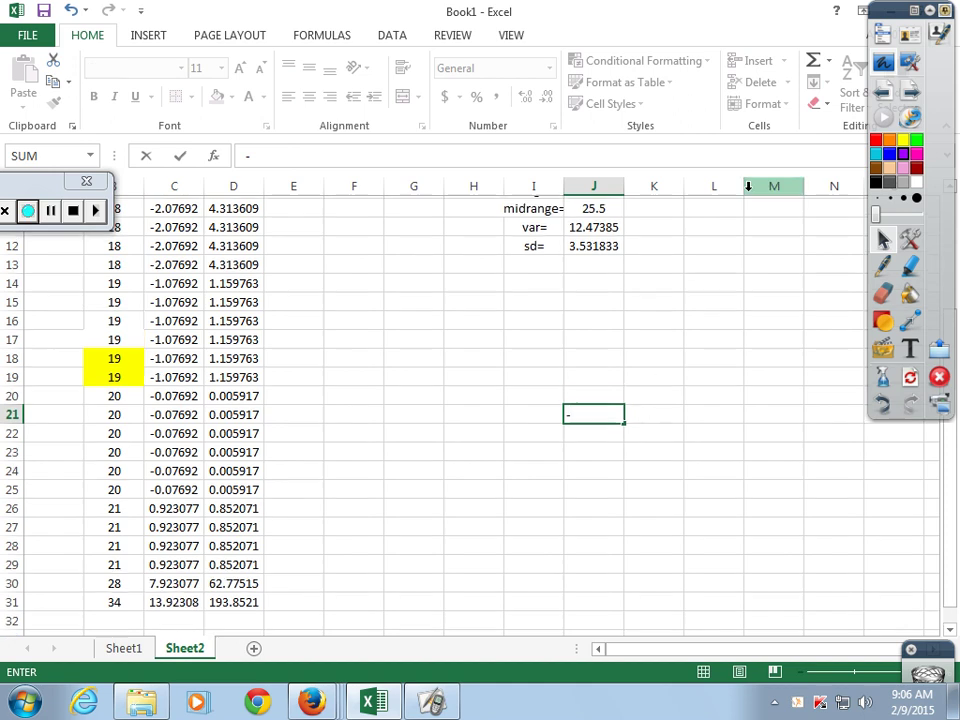
{"action": "scroll", "coordinate": [680, 215], "scroll_direction": "up", "scroll_amount": 2}
{"action": "left_click", "coordinate": [612, 243]}
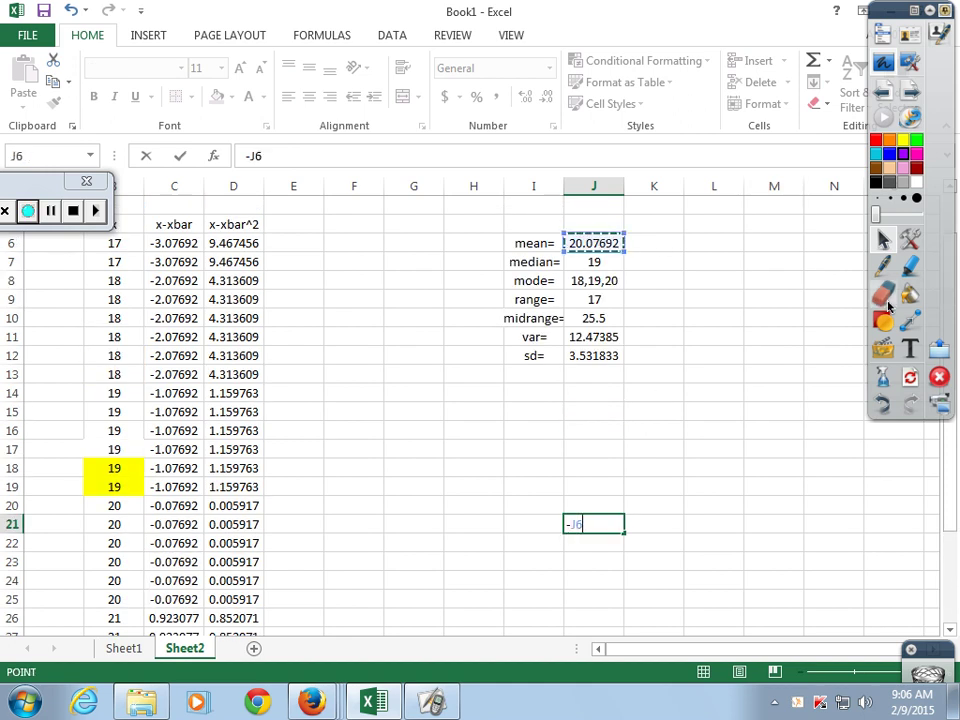
{"action": "key", "text": "Return"}
- Enter the reference =J6 in J21 to bring in the mean as the centre value
{"action": "left_click", "coordinate": [591, 520]}
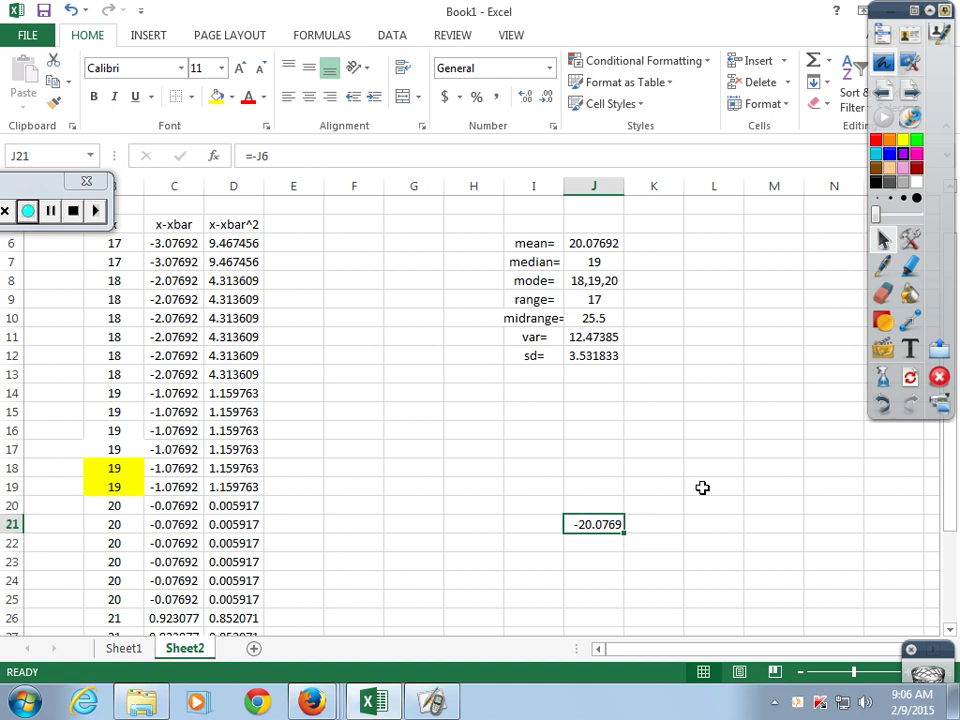
{"action": "type", "text": "="}
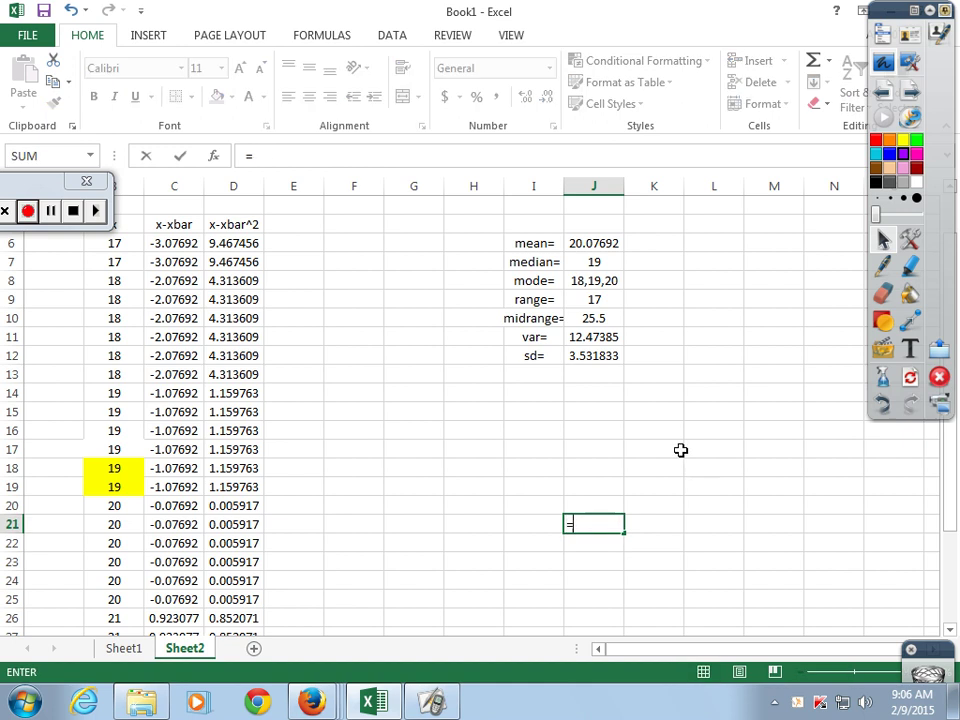
{"action": "left_click", "coordinate": [596, 244]}
{"action": "key", "text": "Return"}
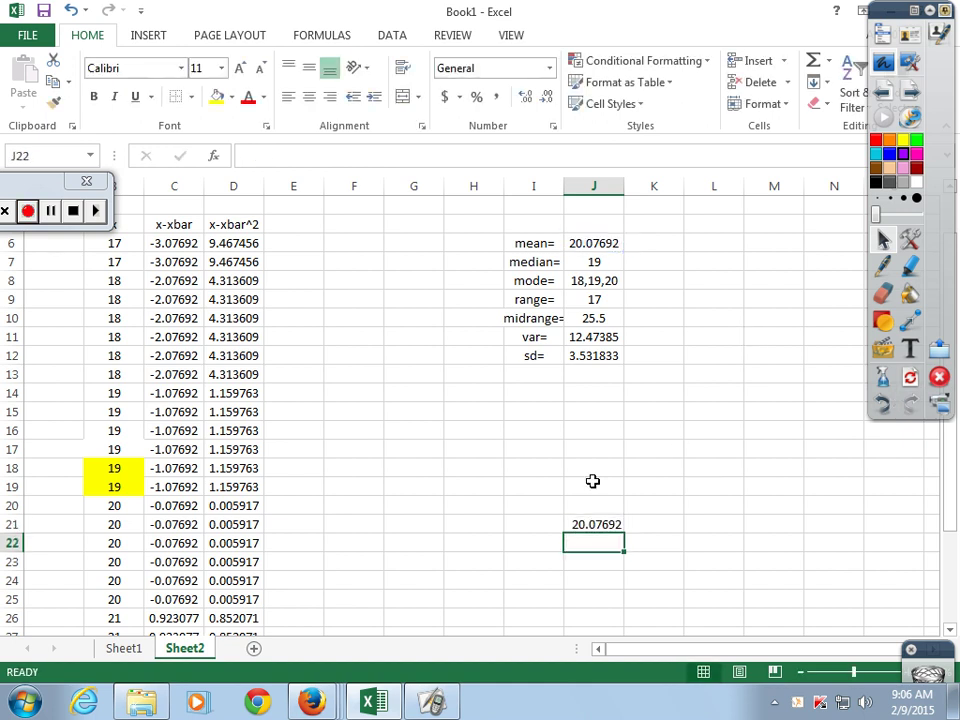
- Calculate one standard deviation above the mean in K21 with =J21+J12
{"action": "left_click", "coordinate": [667, 520]}
{"action": "type", "text": "="}
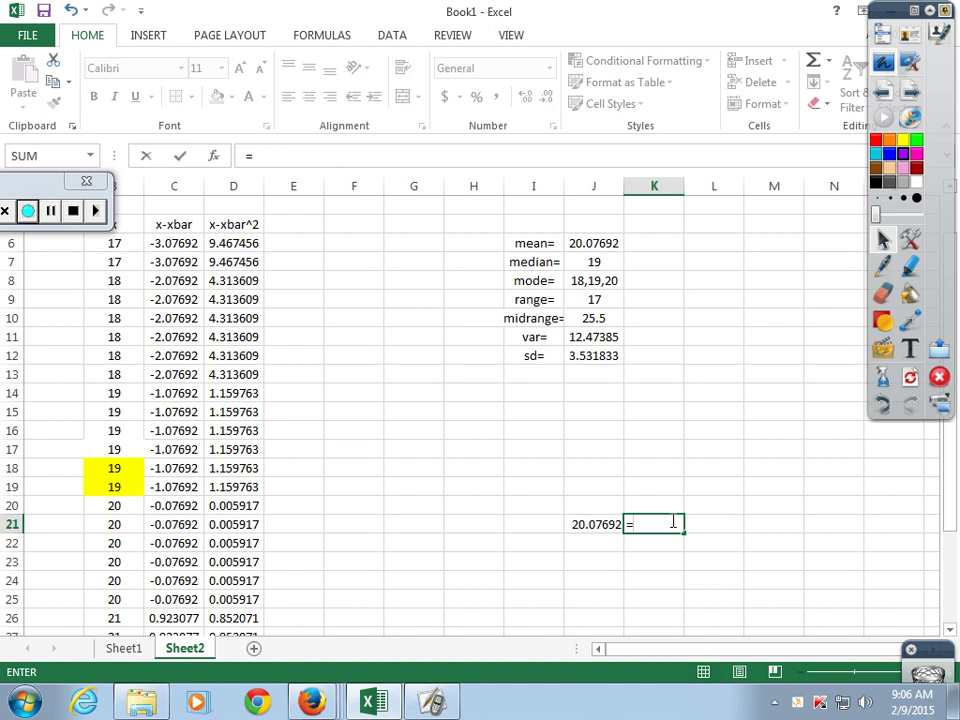
{"action": "left_click", "coordinate": [594, 525]}
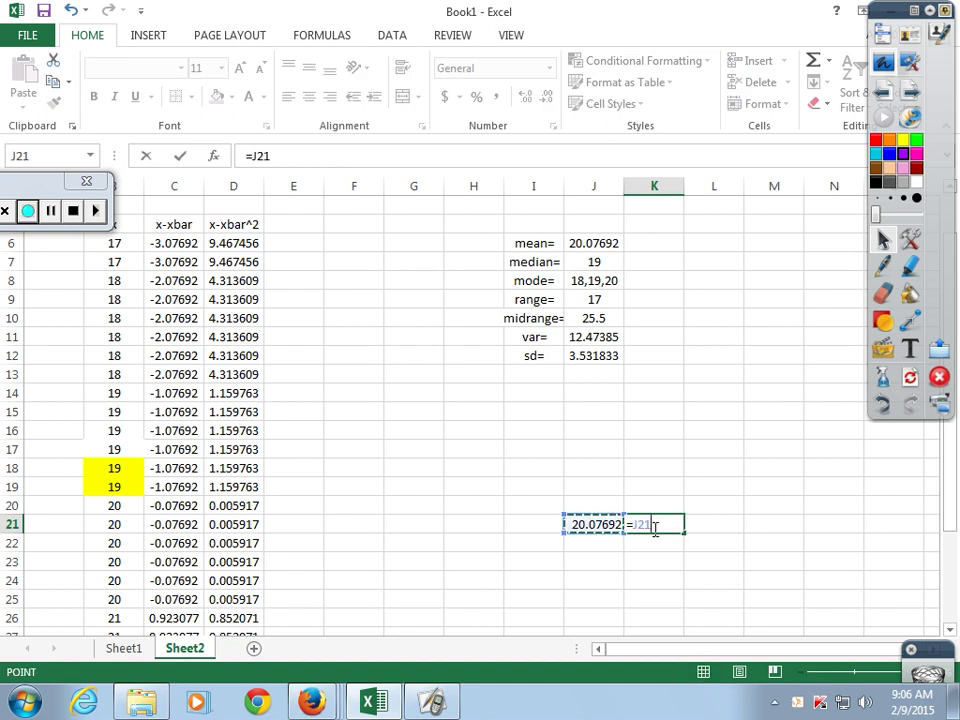
{"action": "type", "text": "+"}
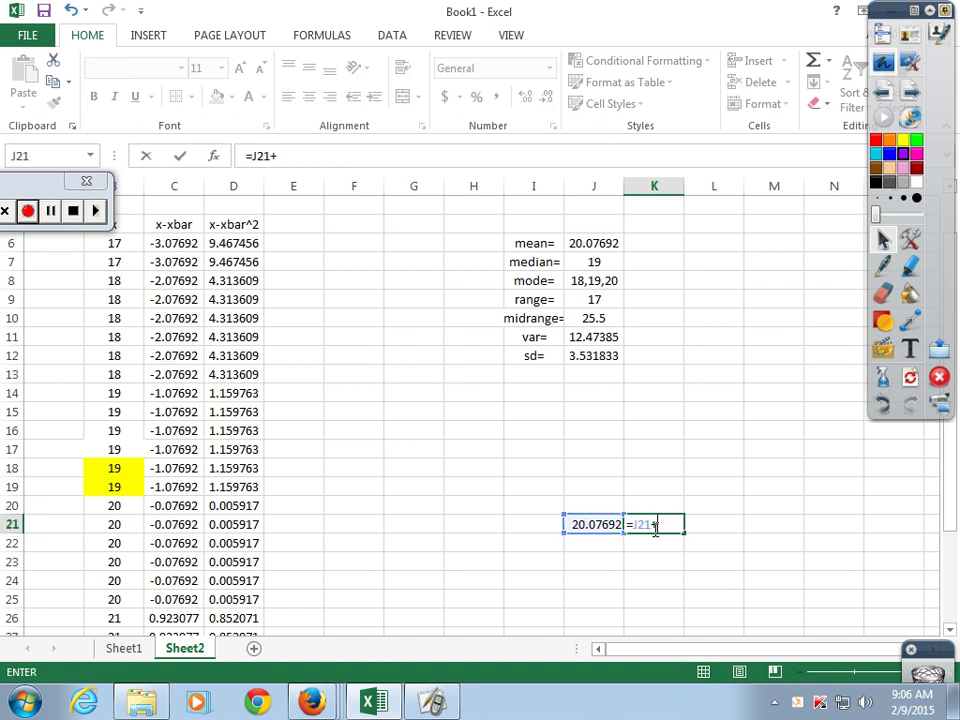
{"action": "left_click", "coordinate": [605, 356]}
{"action": "key", "text": "Return"}
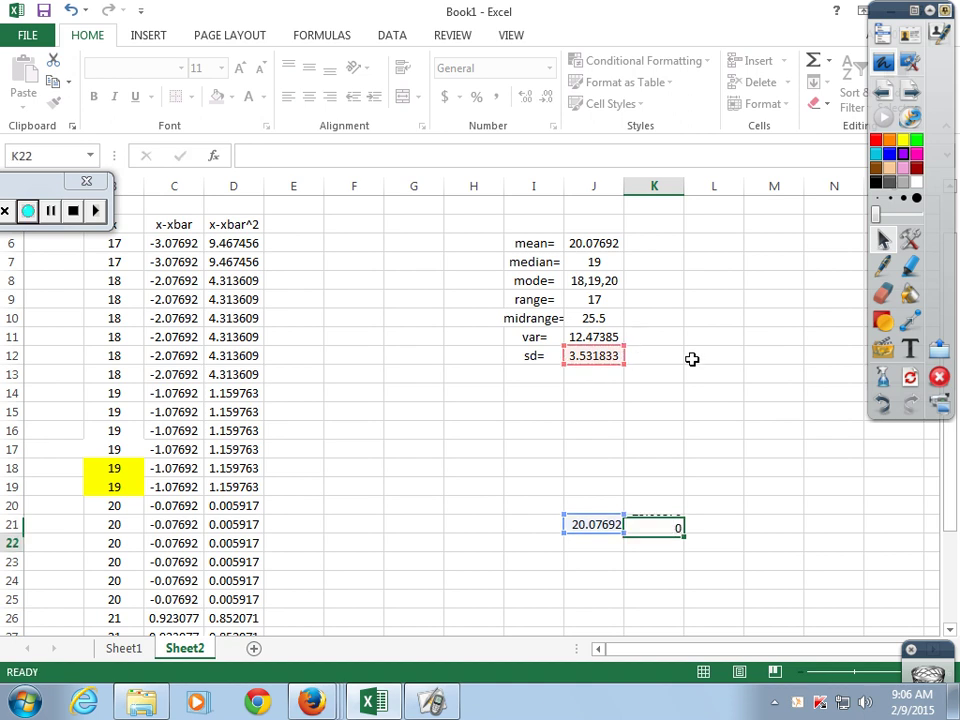
- Calculate two standard deviations above the mean in L21 with =K21+J12
{"action": "left_click", "coordinate": [716, 522]}
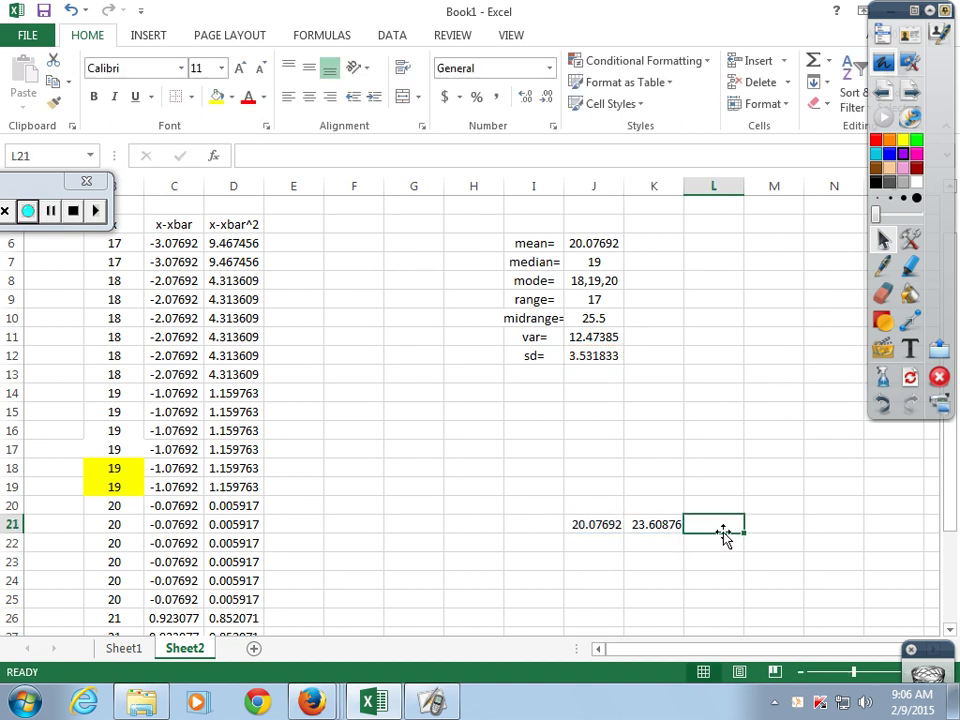
{"action": "type", "text": "="}
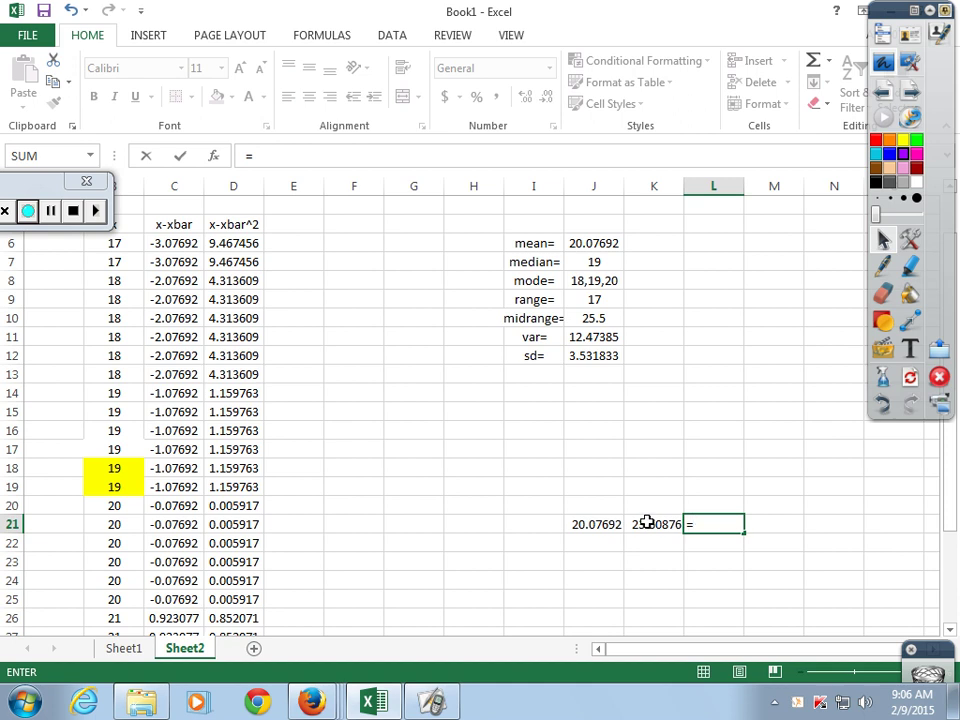
{"action": "left_click", "coordinate": [648, 522]}
{"action": "type", "text": "+"}
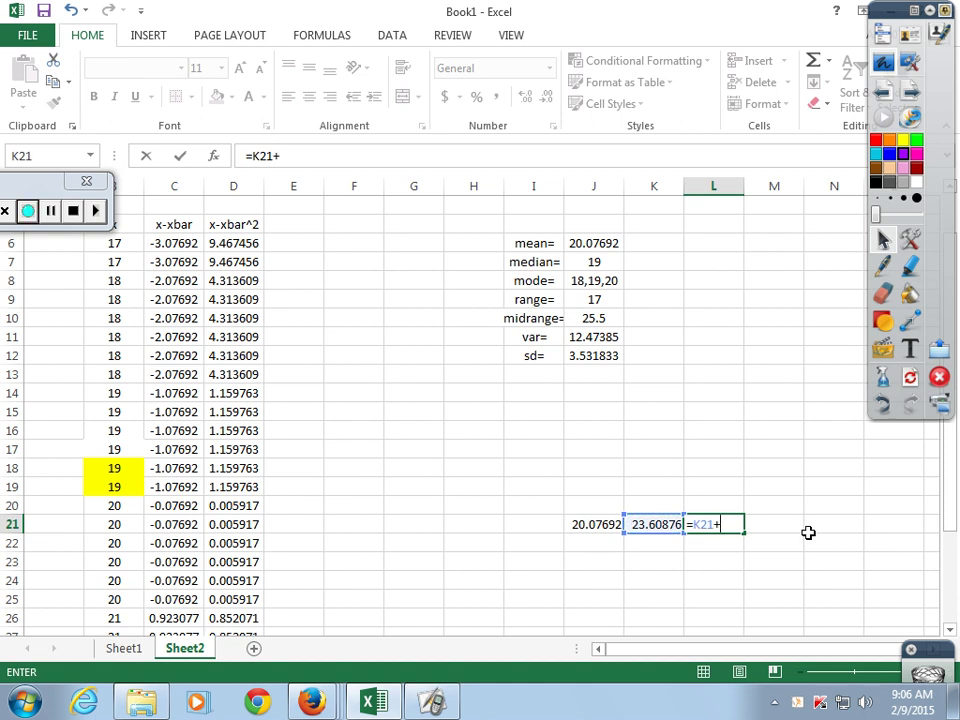
{"action": "left_click", "coordinate": [584, 358]}
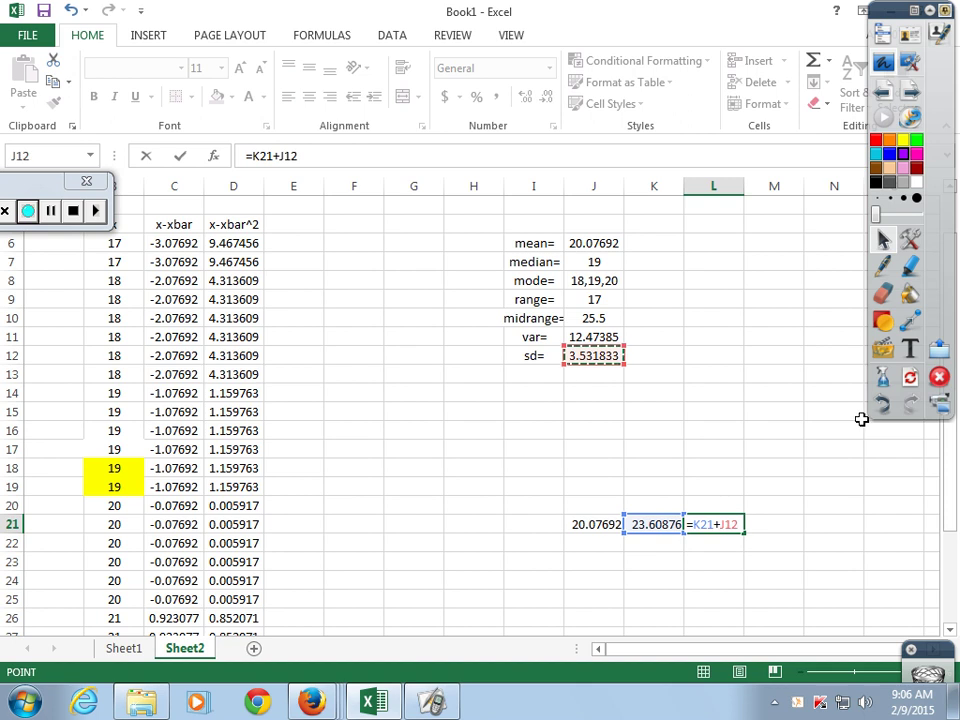
{"action": "key", "text": "Return"}
- Calculate one standard deviation below the mean in I21 with =J21-J12
{"action": "key", "text": "Up"}
{"action": "key", "text": "Left"}
{"action": "key", "text": "Left"}
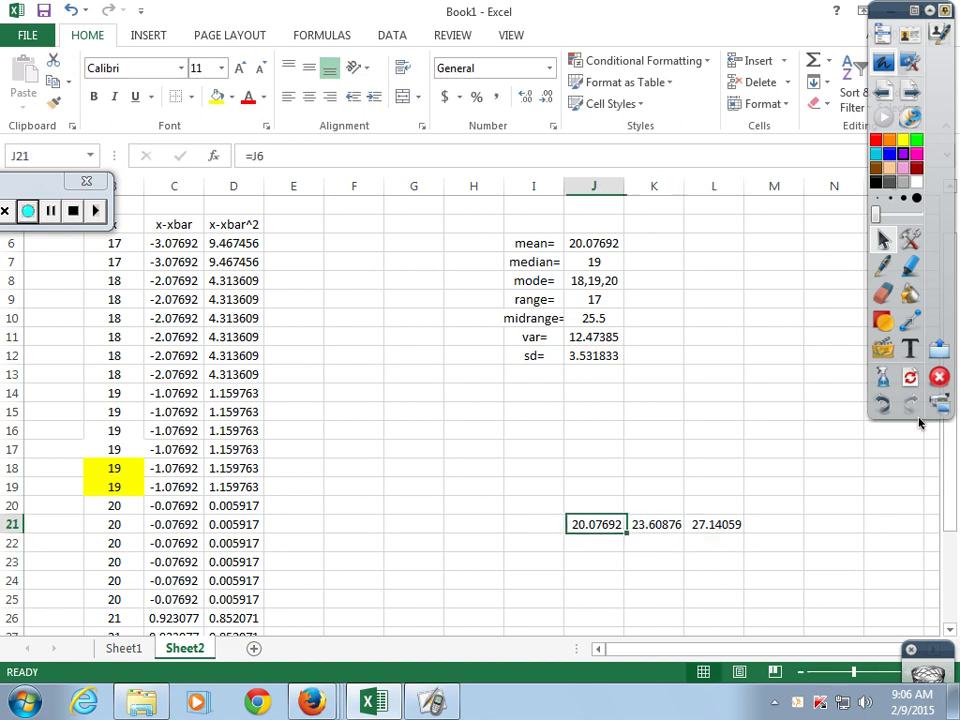
{"action": "key", "text": "Left"}
{"action": "type", "text": "="}
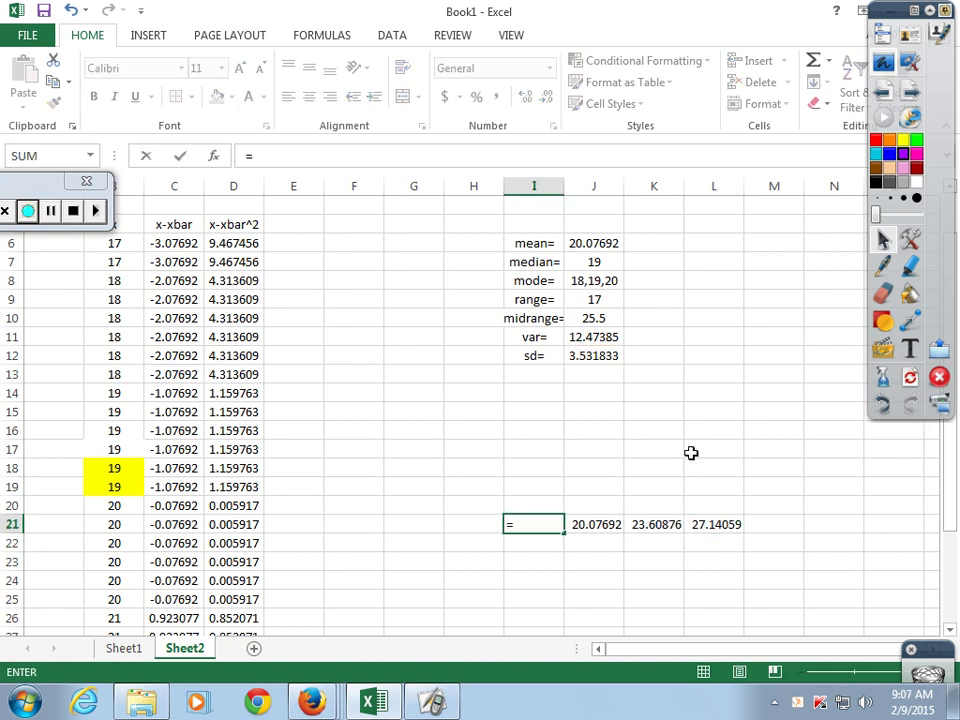
{"action": "left_click", "coordinate": [612, 524]}
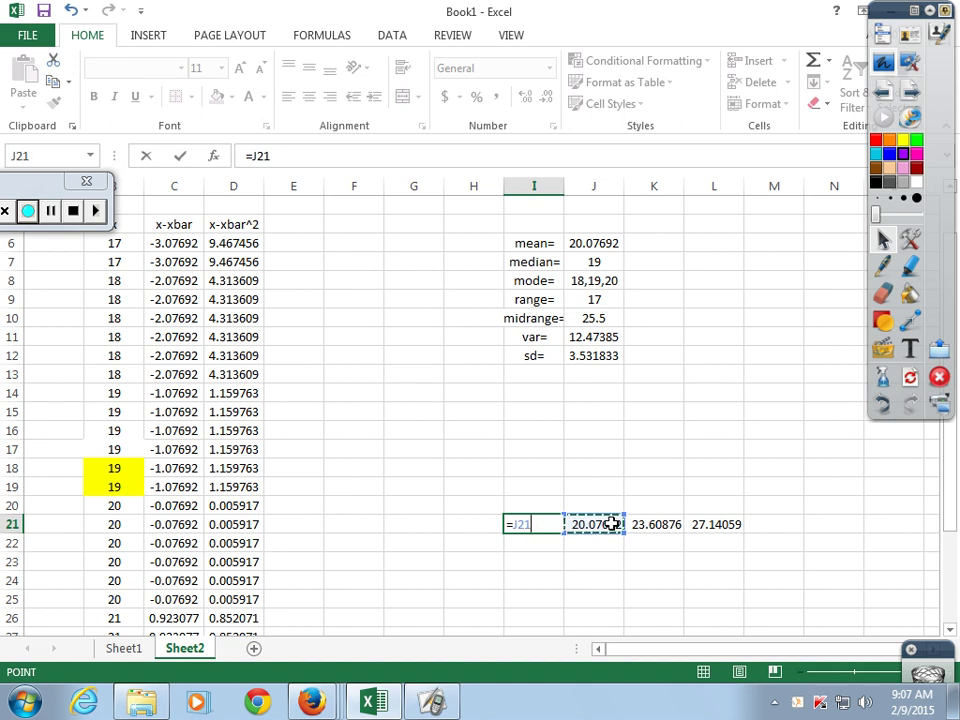
{"action": "type", "text": "-"}
{"action": "left_click", "coordinate": [598, 355]}
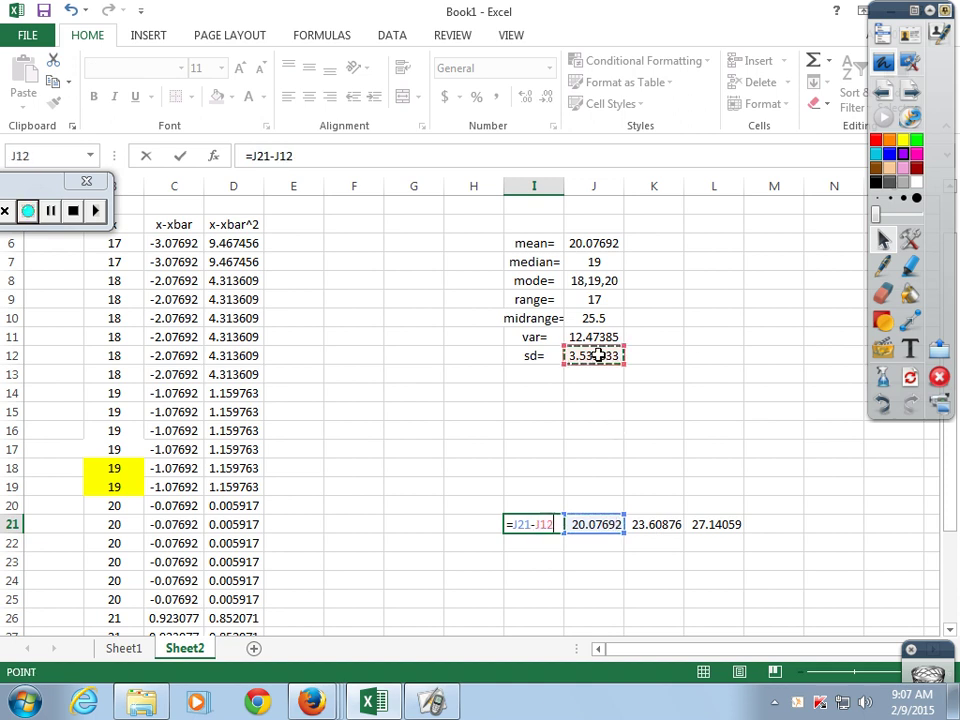
{"action": "key", "text": "Return"}
- Calculate two standard deviations below the mean in H21 with =I21-J12
{"action": "left_click", "coordinate": [478, 528]}
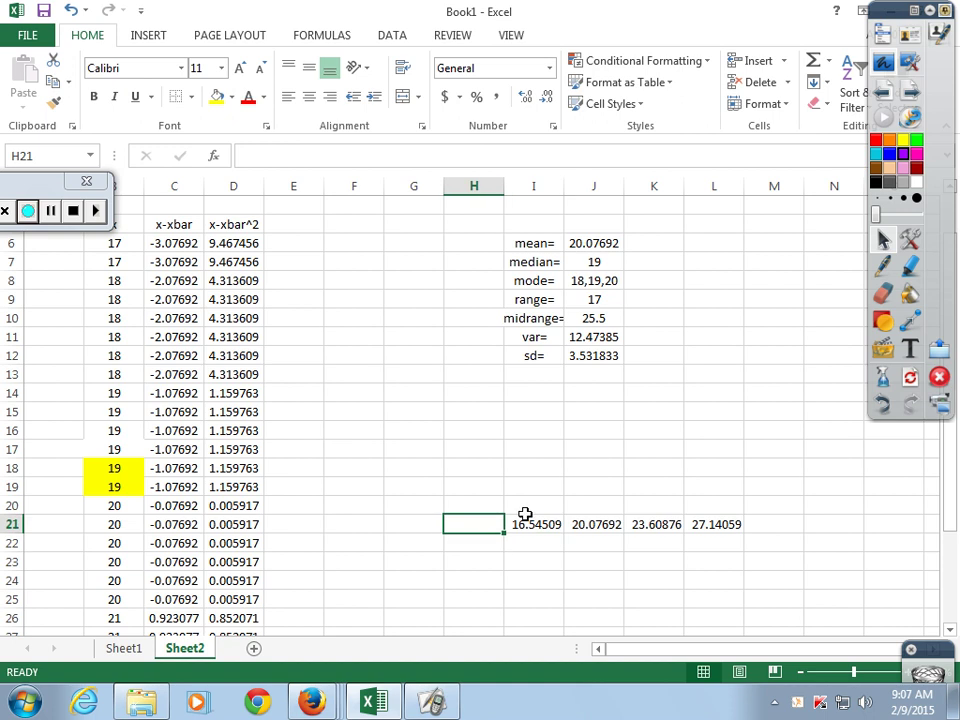
{"action": "type", "text": "="}
{"action": "left_click", "coordinate": [536, 523]}
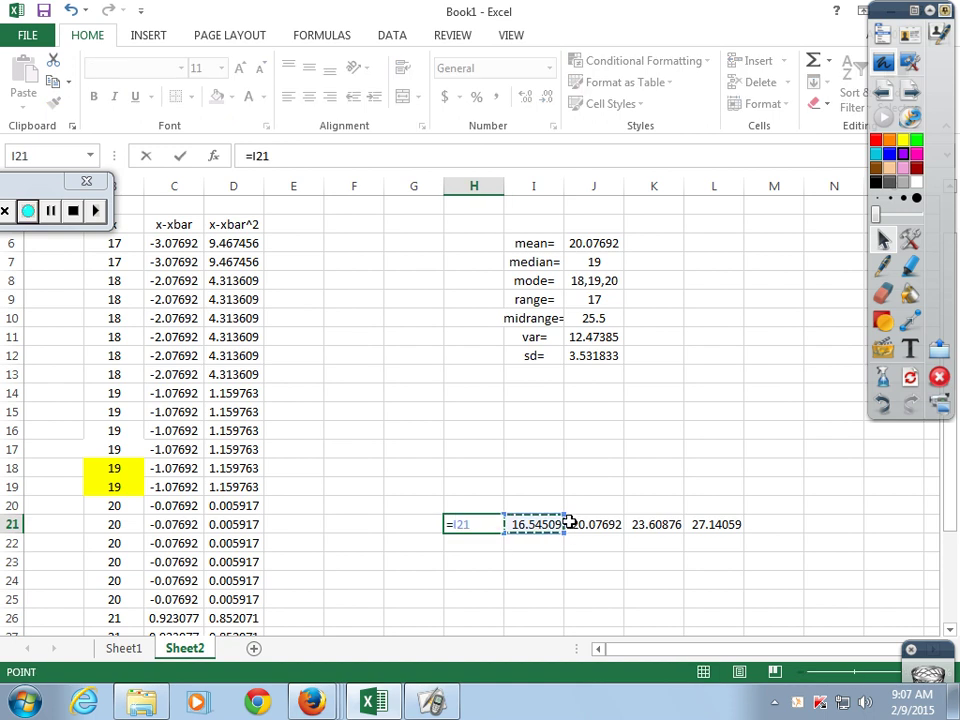
{"action": "type", "text": "-"}
{"action": "left_click", "coordinate": [589, 355]}
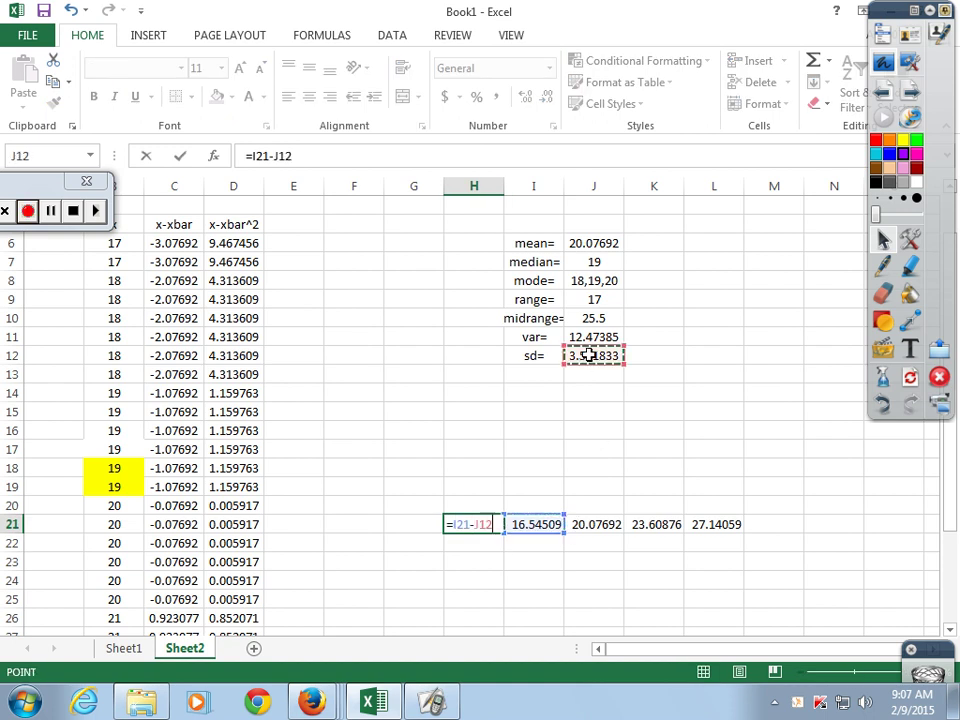
{"action": "key", "text": "ctrl+Return"}
{"action": "key", "text": "Up"}
{"action": "left_click", "coordinate": [675, 446]}
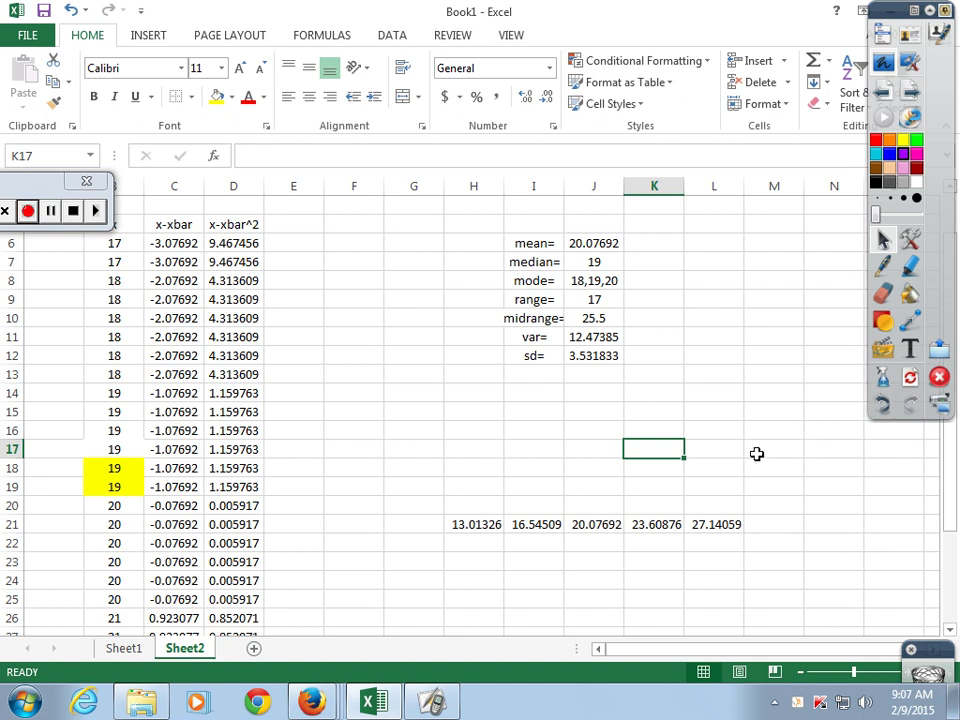
- Examine the interval values in H21:L21 on Sheet2 alongside the x data and its totals
{"action": "scroll", "coordinate": [703, 354], "scroll_direction": "down", "scroll_amount": 2}
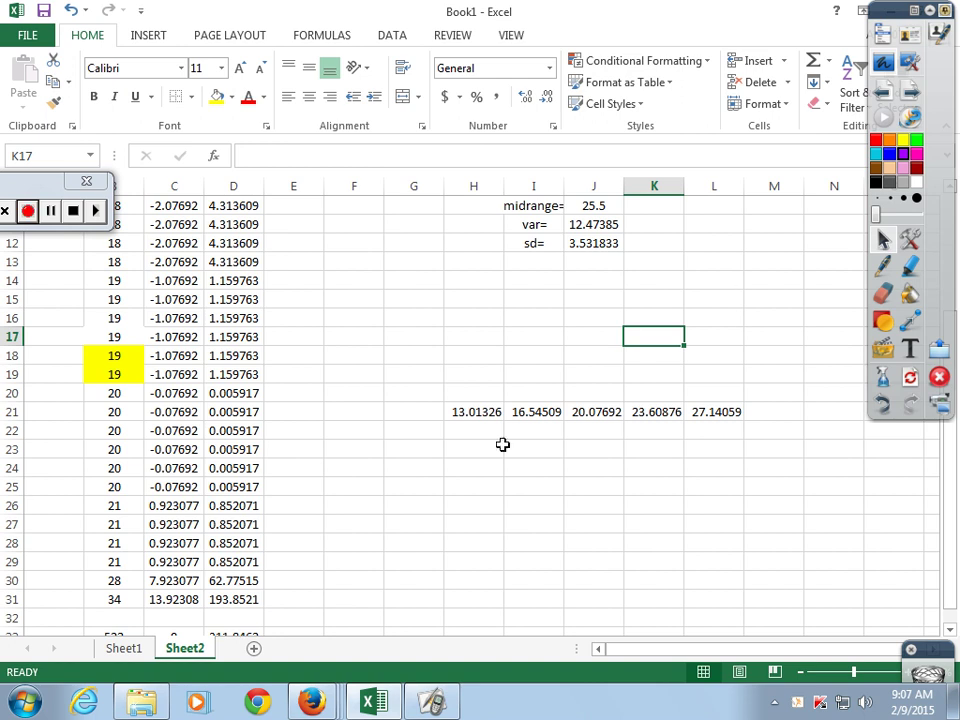
{"action": "scroll", "coordinate": [302, 540], "scroll_direction": "down", "scroll_amount": 1}
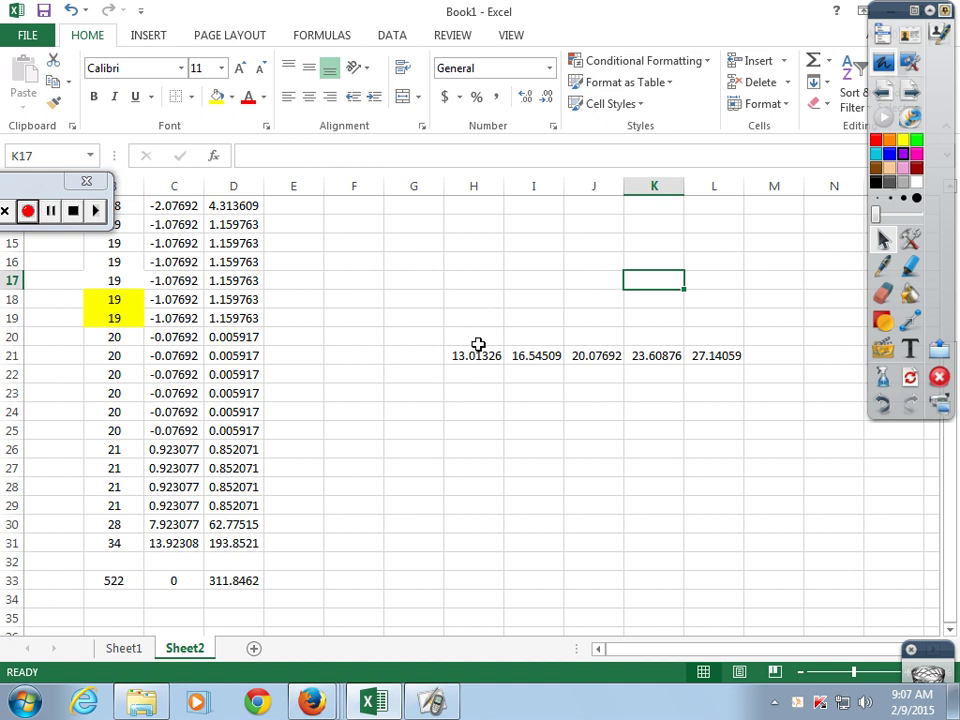
{"action": "left_click_drag", "start_coordinate": [478, 339], "coordinate": [722, 358]}
{"action": "left_click", "coordinate": [722, 358]}
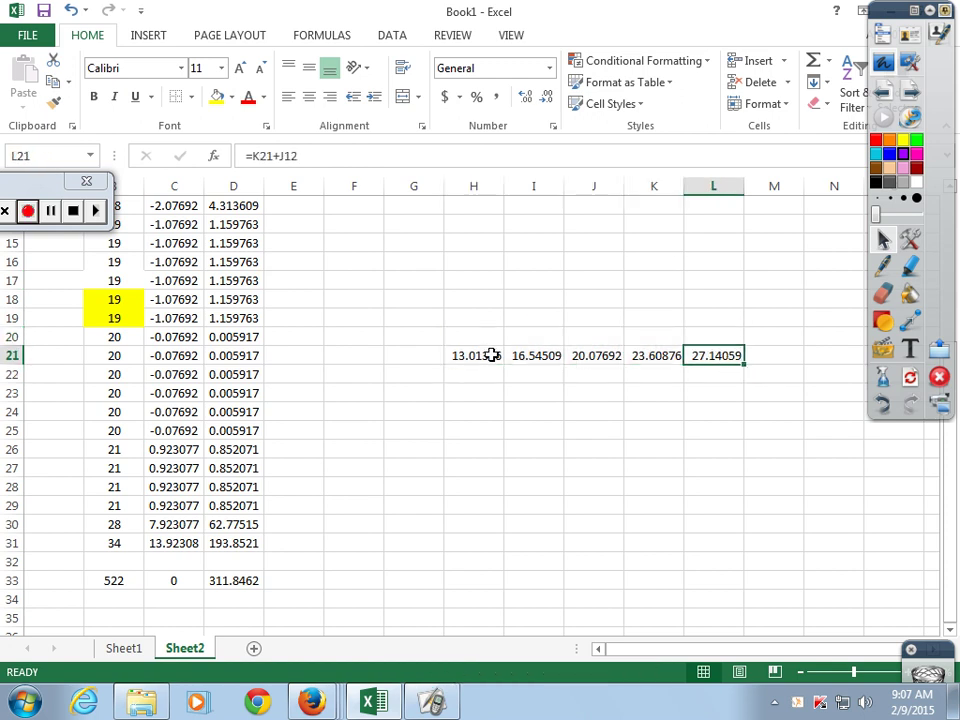
{"action": "left_click_drag", "start_coordinate": [491, 355], "coordinate": [711, 358]}
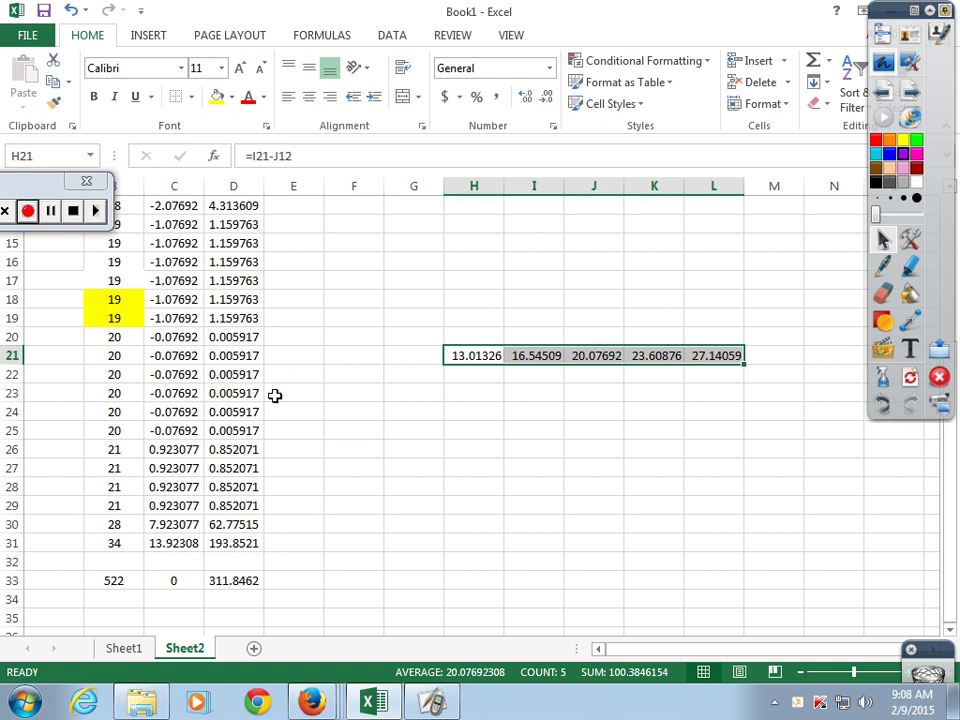
{"action": "mouse_move", "coordinate": [662, 369]}
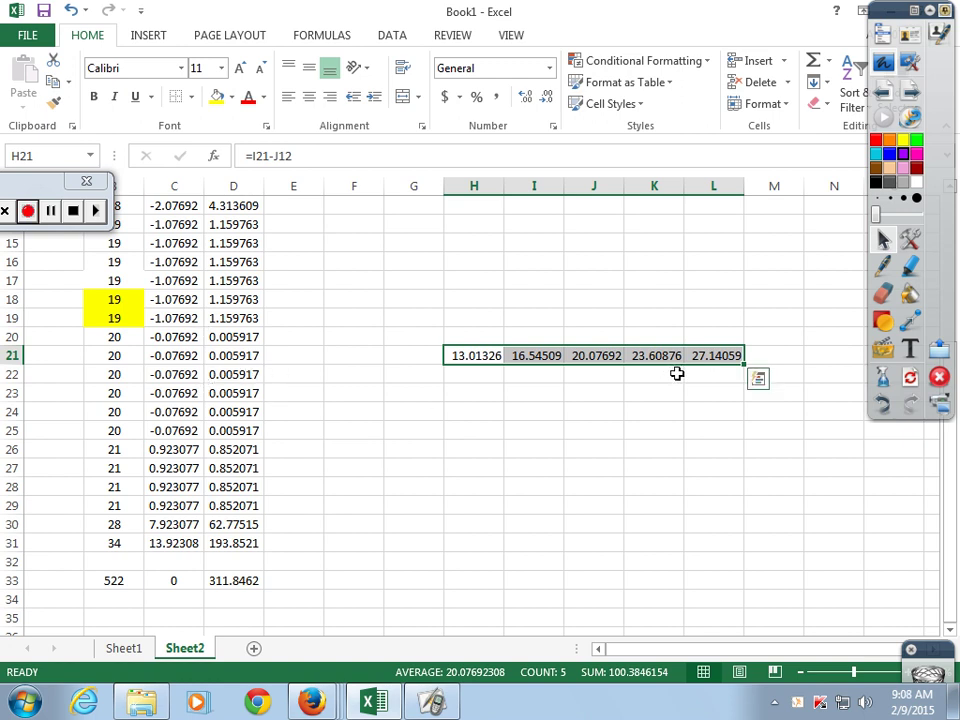
{"action": "scroll", "coordinate": [609, 358], "scroll_direction": "up", "scroll_amount": 3}
{"action": "scroll", "coordinate": [576, 270], "scroll_direction": "down", "scroll_amount": 3}
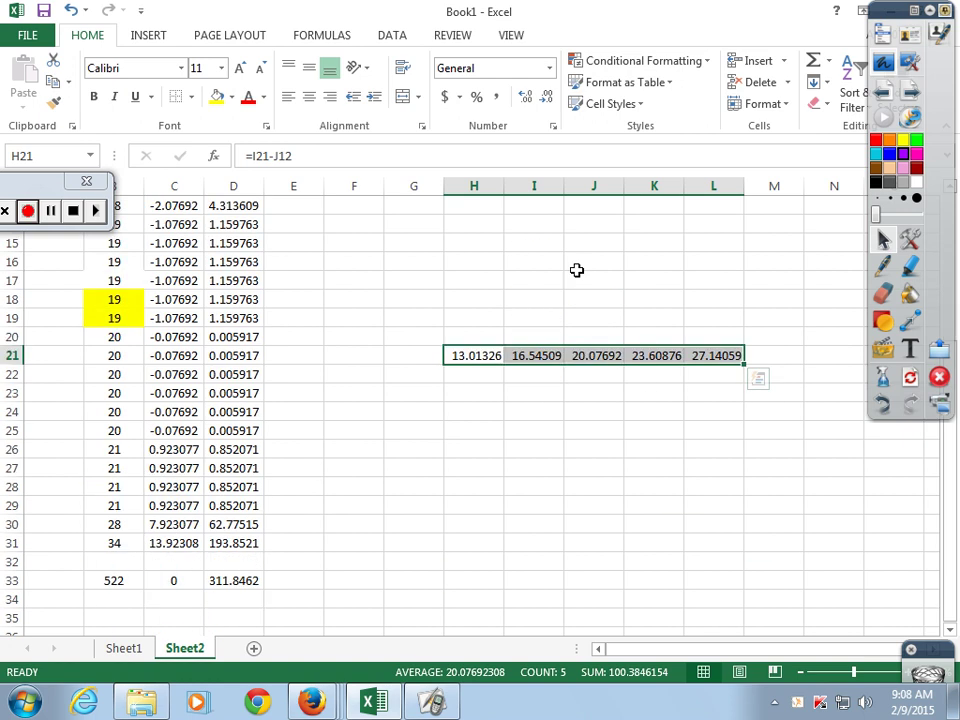
- Examine the standard-deviation interval rows of the n=5, 6, 7 and 8 examples on Sheet1 and return to Sheet2
{"action": "left_click", "coordinate": [128, 650]}
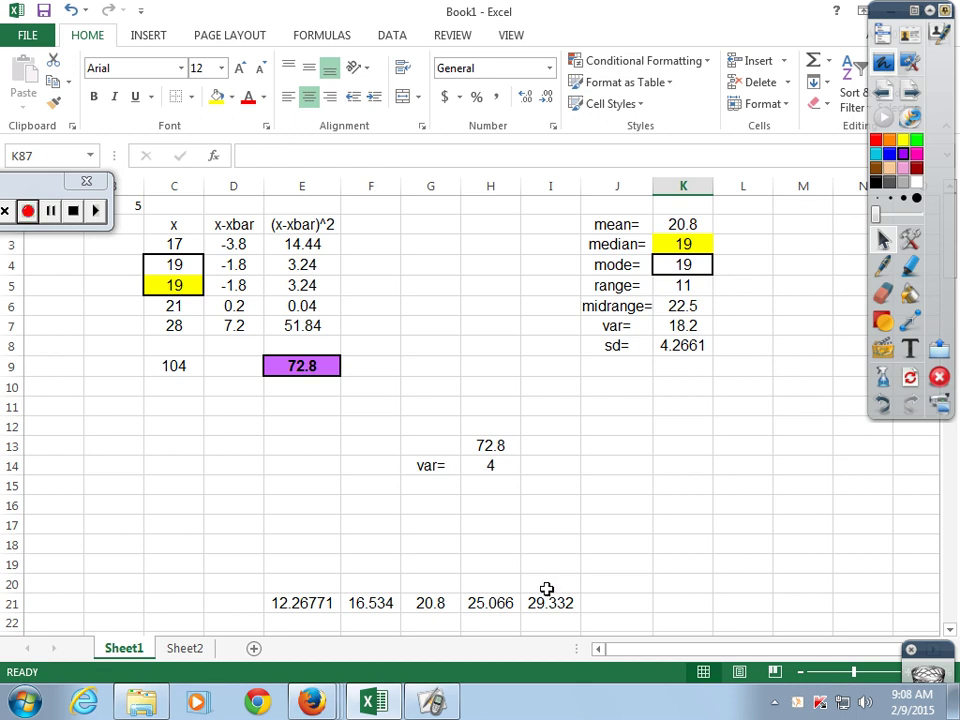
{"action": "scroll", "coordinate": [518, 480], "scroll_direction": "down", "scroll_amount": 5}
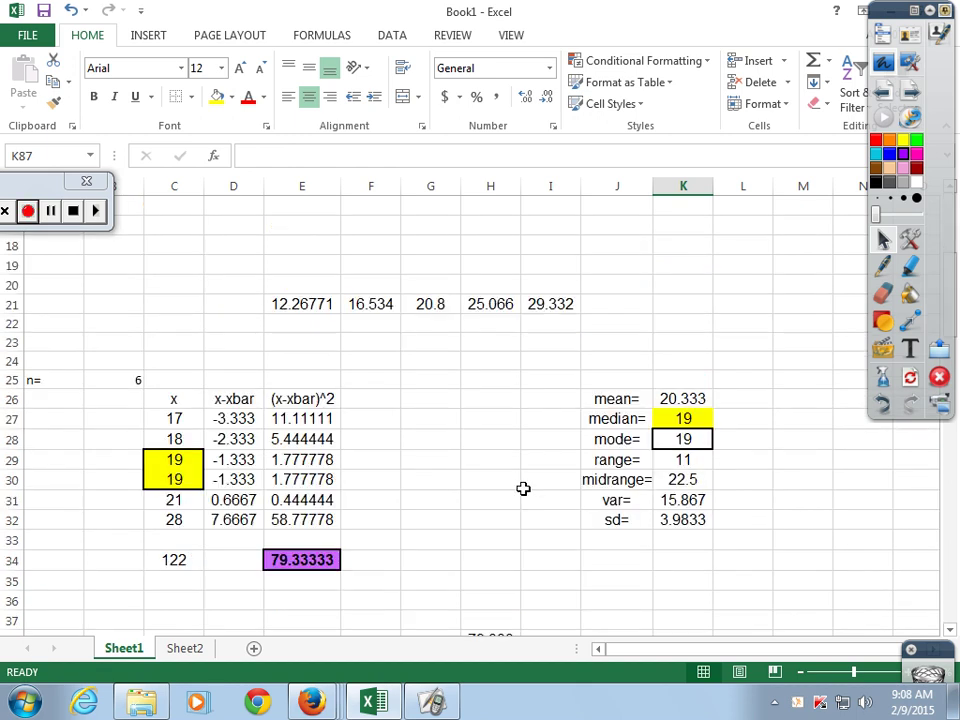
{"action": "scroll", "coordinate": [523, 488], "scroll_direction": "up", "scroll_amount": 5}
{"action": "scroll", "coordinate": [522, 488], "scroll_direction": "down", "scroll_amount": 11}
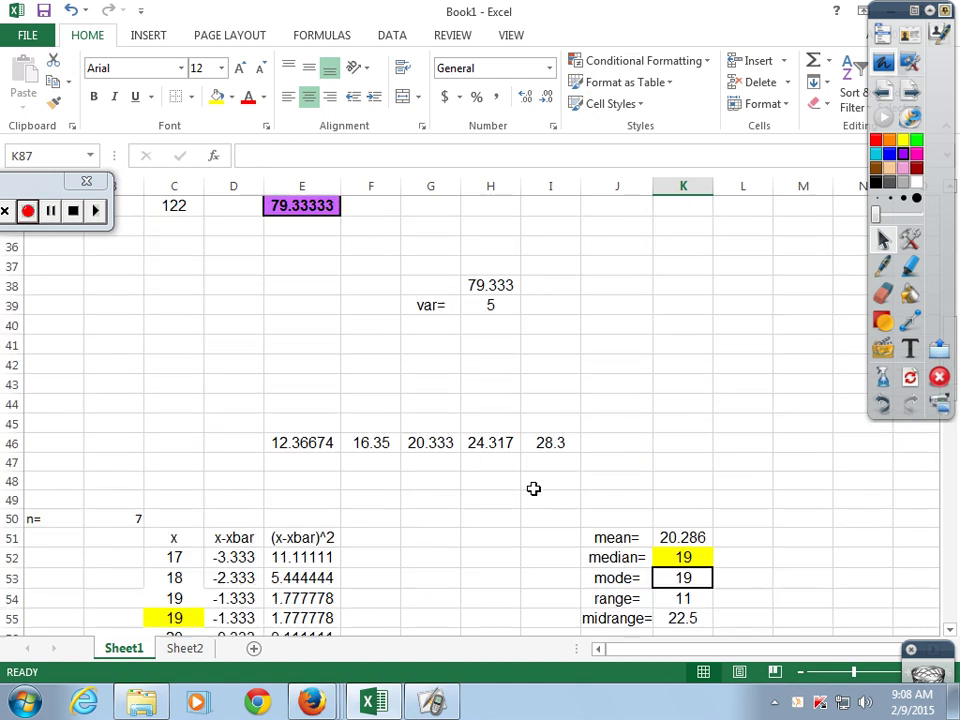
{"action": "scroll", "coordinate": [448, 471], "scroll_direction": "up", "scroll_amount": 1}
{"action": "scroll", "coordinate": [583, 471], "scroll_direction": "down", "scroll_amount": 3}
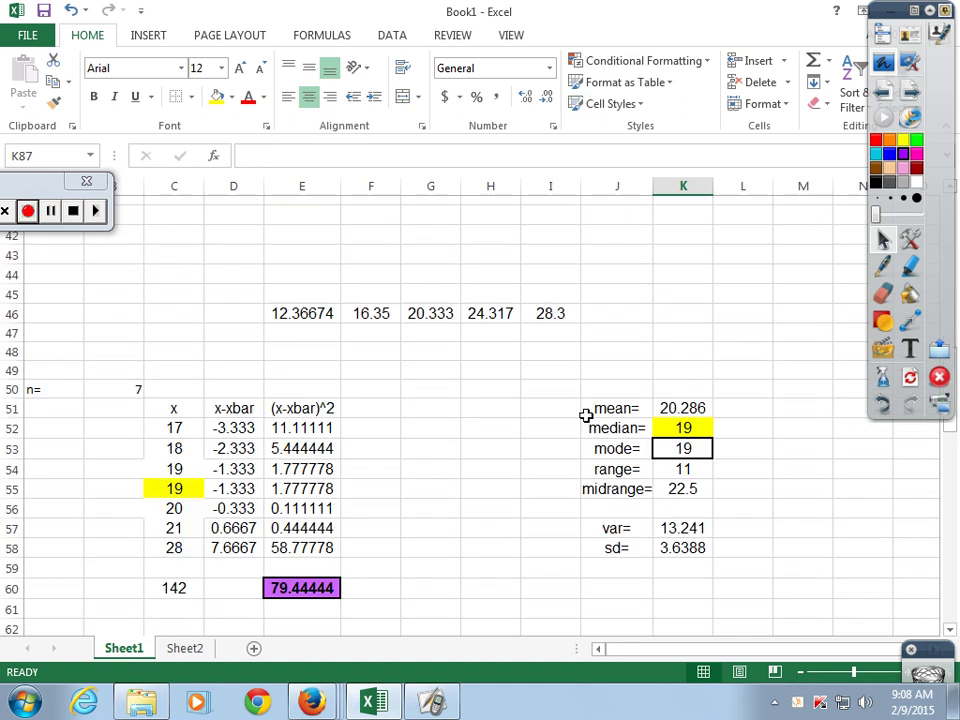
{"action": "scroll", "coordinate": [584, 416], "scroll_direction": "down", "scroll_amount": 4}
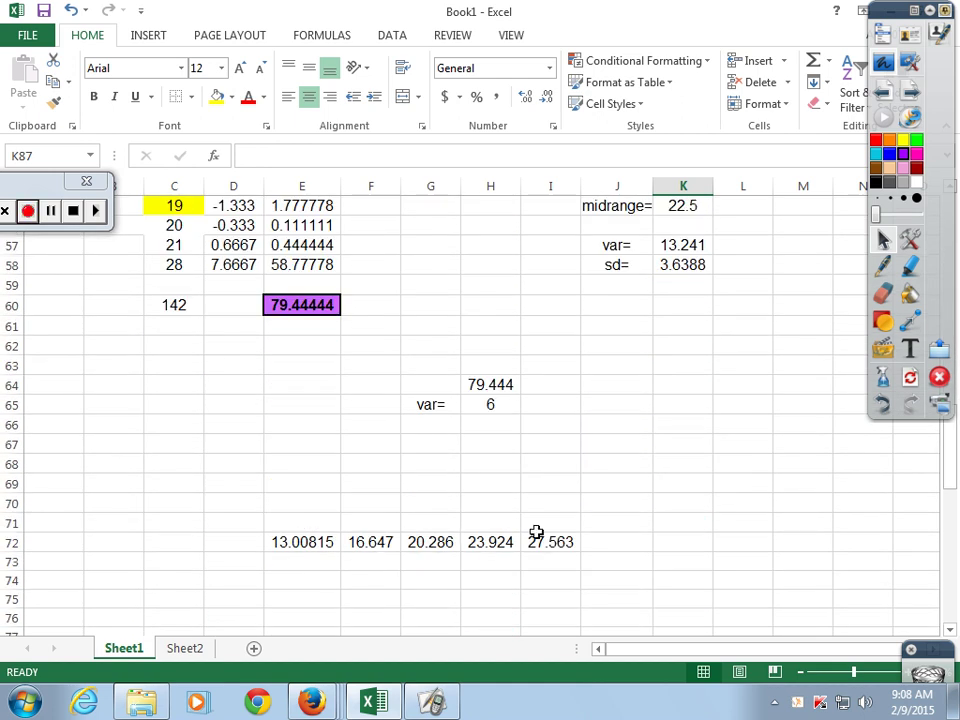
{"action": "scroll", "coordinate": [529, 437], "scroll_direction": "down", "scroll_amount": 9}
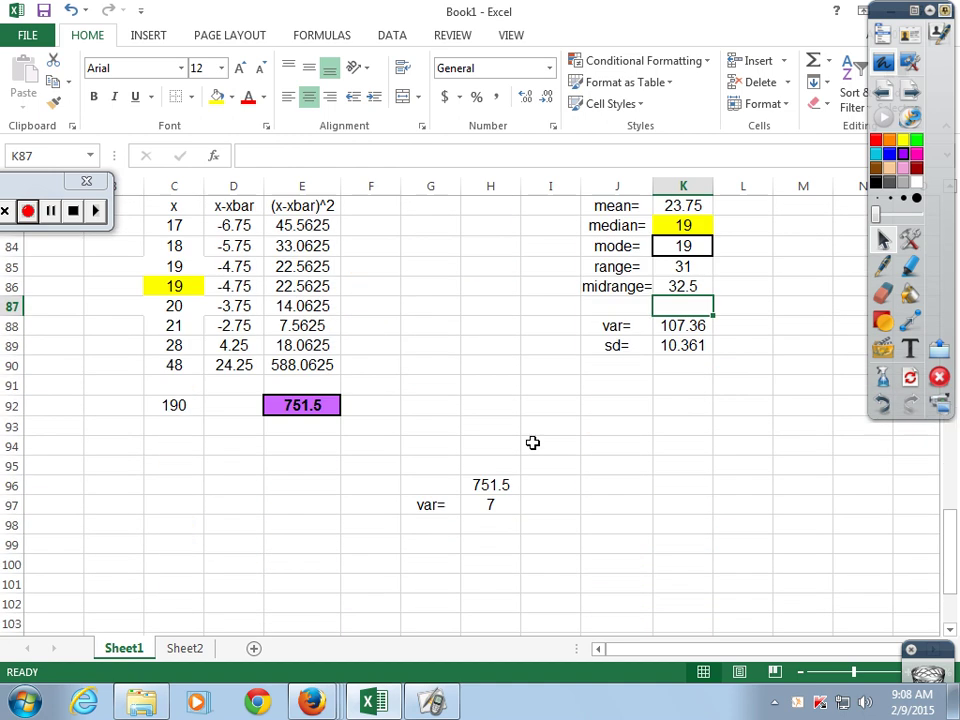
{"action": "scroll", "coordinate": [602, 491], "scroll_direction": "down", "scroll_amount": 3}
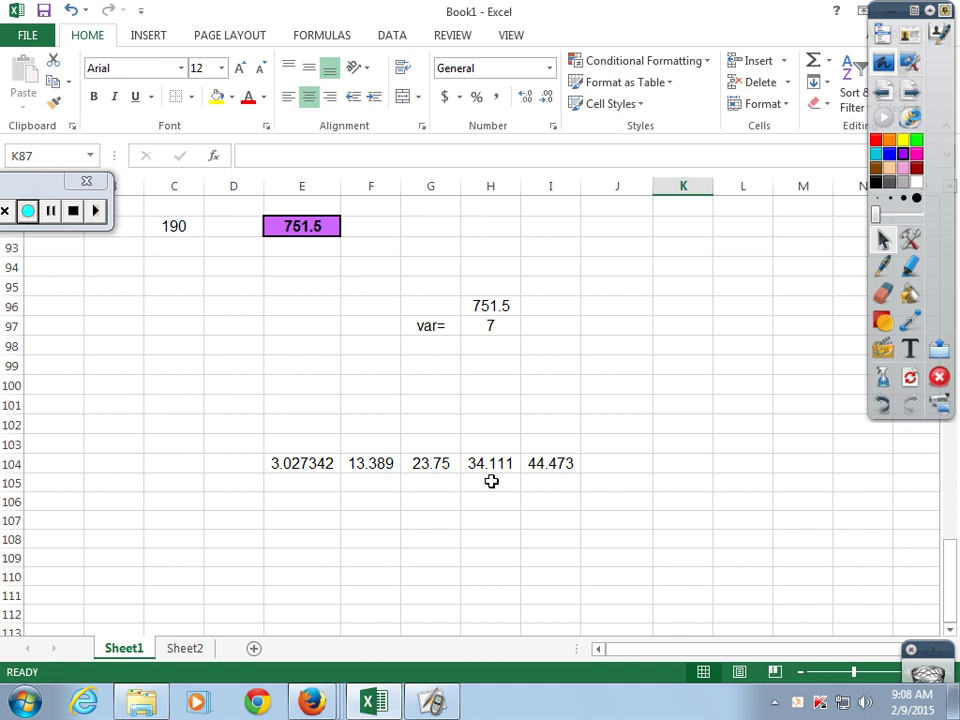
{"action": "scroll", "coordinate": [360, 339], "scroll_direction": "up", "scroll_amount": 2}
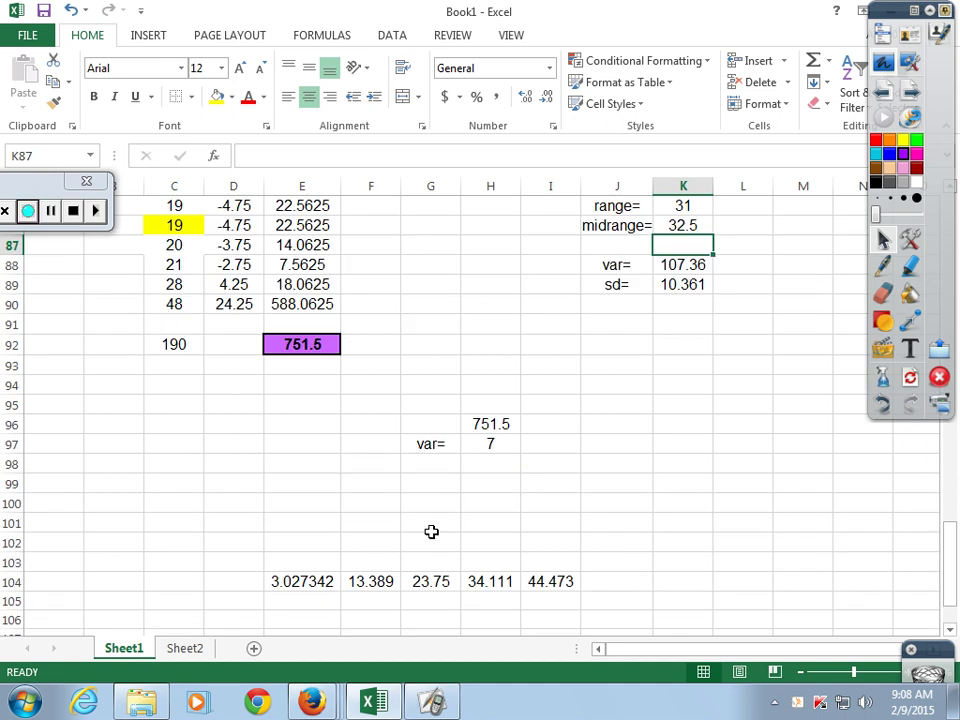
{"action": "scroll", "coordinate": [437, 542], "scroll_direction": "up", "scroll_amount": 2}
{"action": "scroll", "coordinate": [459, 561], "scroll_direction": "down", "scroll_amount": 2}
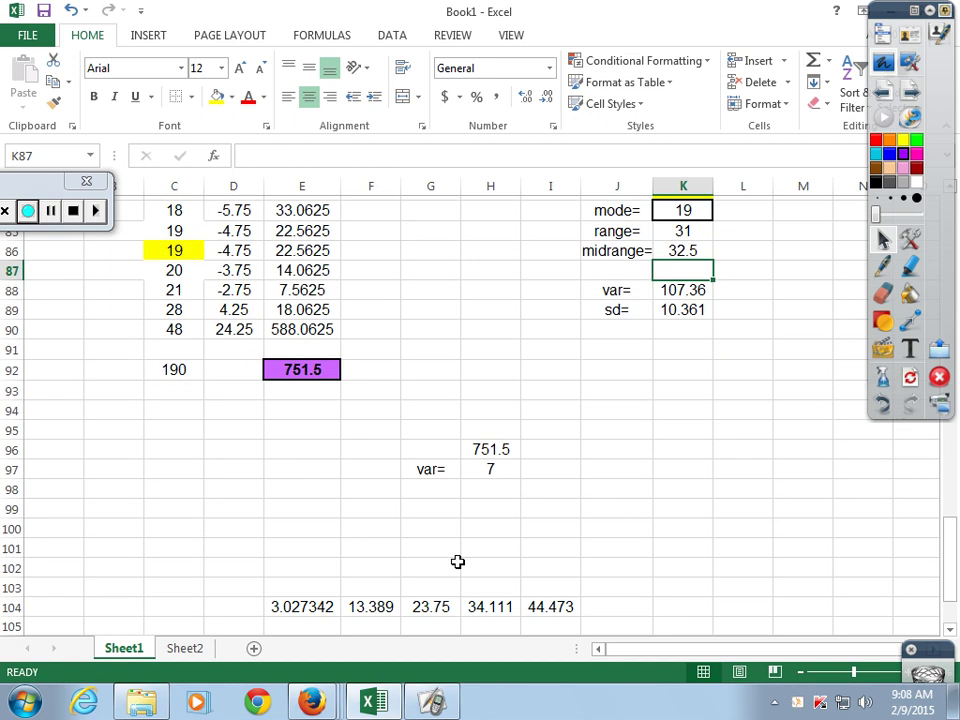
{"action": "scroll", "coordinate": [476, 570], "scroll_direction": "up", "scroll_amount": 6}
{"action": "scroll", "coordinate": [474, 550], "scroll_direction": "down", "scroll_amount": 12}
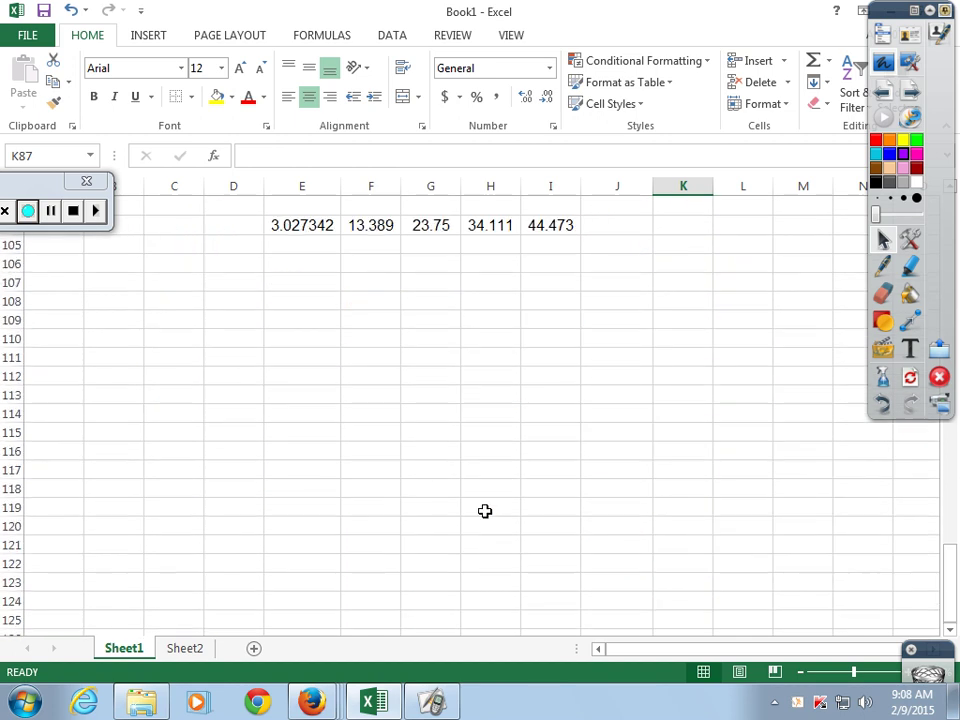
{"action": "scroll", "coordinate": [484, 510], "scroll_direction": "up", "scroll_amount": 9}
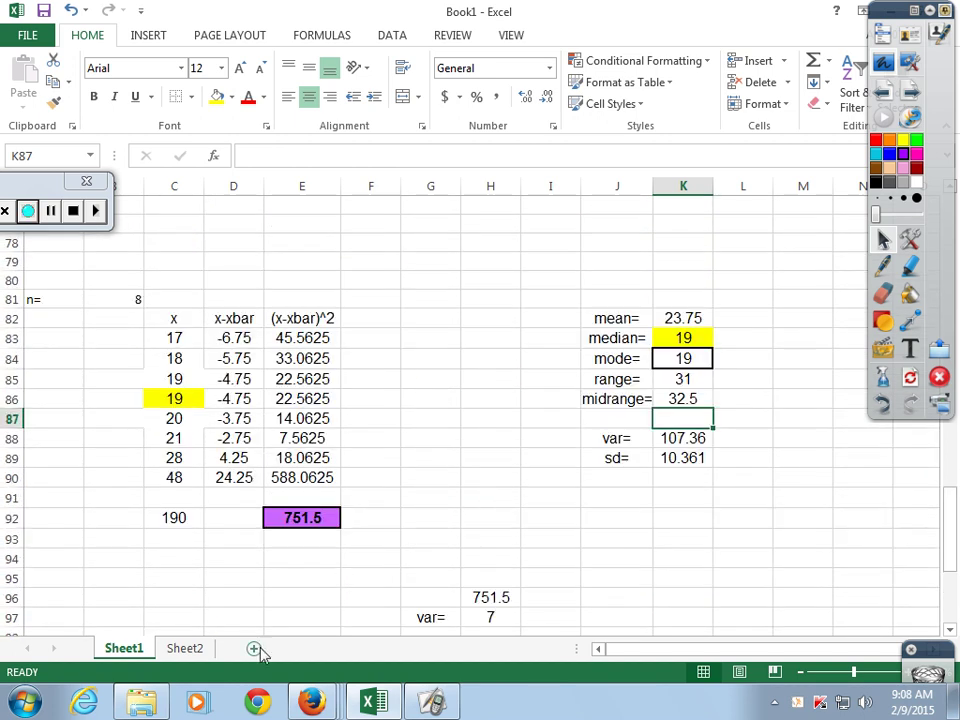
{"action": "left_click", "coordinate": [186, 650]}
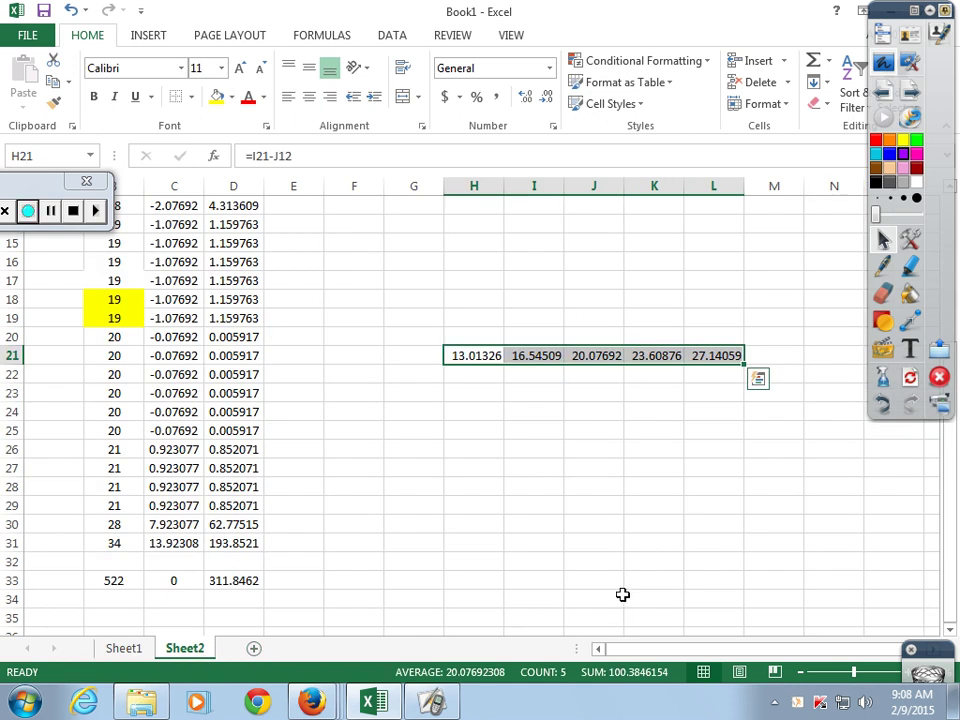
- Review Sheet2's summary statistics, the mean formula in J6 and the interval row H21:L21 against the list of x values
{"action": "scroll", "coordinate": [595, 475], "scroll_direction": "up", "scroll_amount": 2}
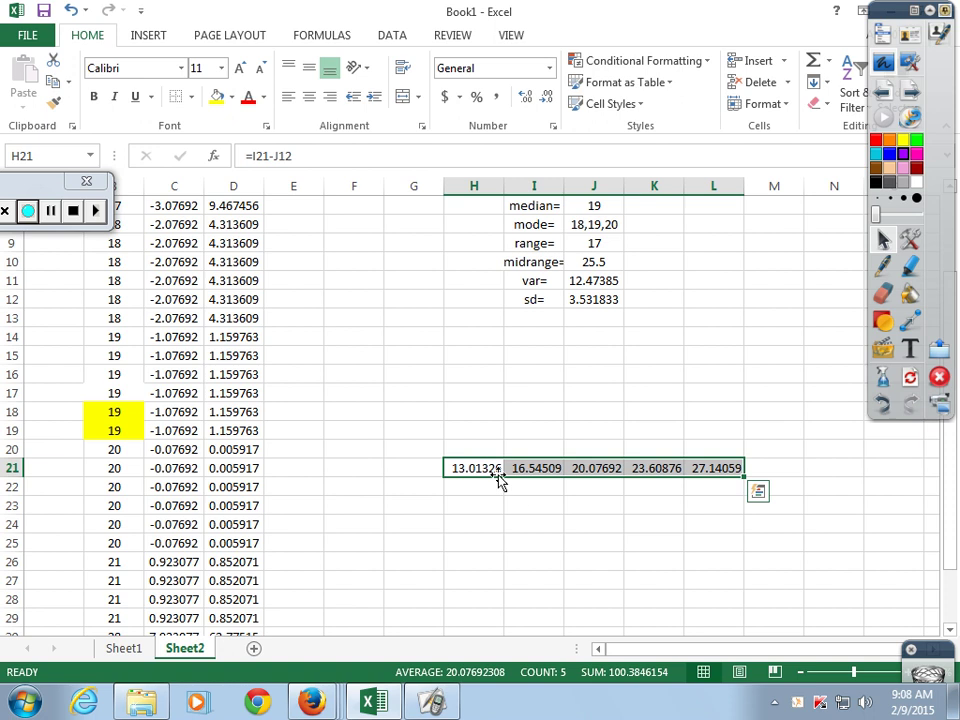
{"action": "left_click_drag", "start_coordinate": [484, 466], "coordinate": [727, 468]}
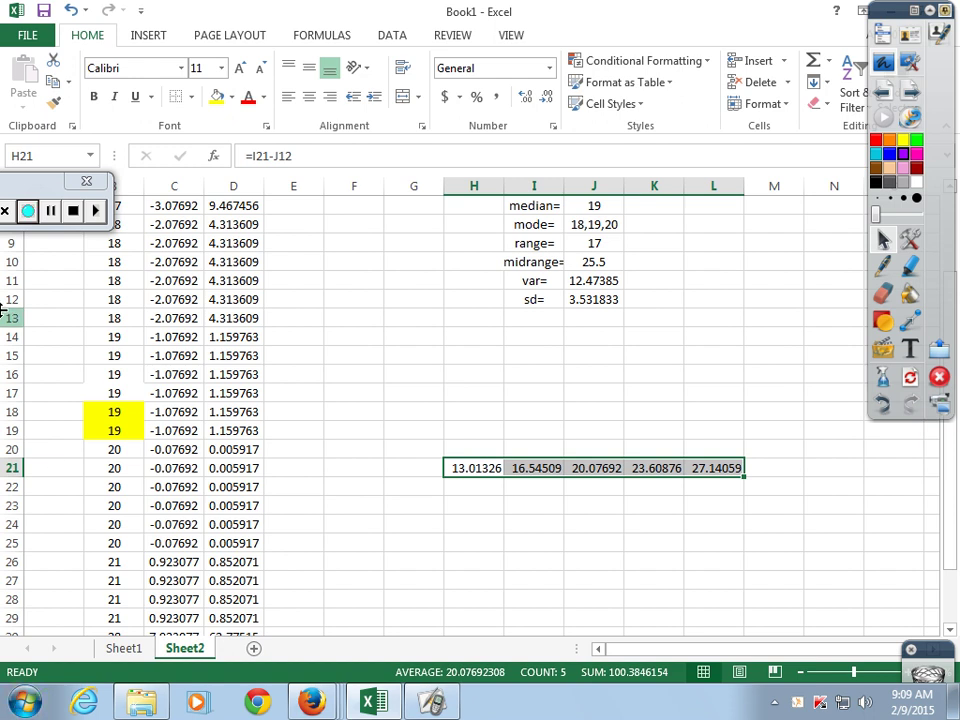
{"action": "scroll", "coordinate": [686, 285], "scroll_direction": "up", "scroll_amount": 1}
{"action": "scroll", "coordinate": [686, 285], "scroll_direction": "up", "scroll_amount": 2}
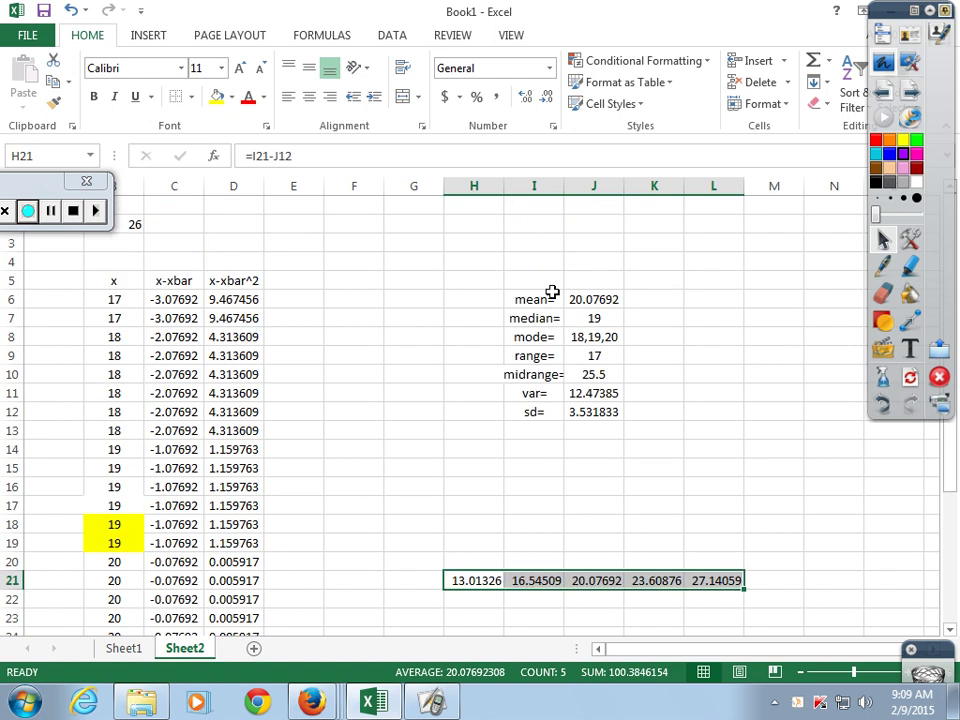
{"action": "left_click", "coordinate": [588, 298]}
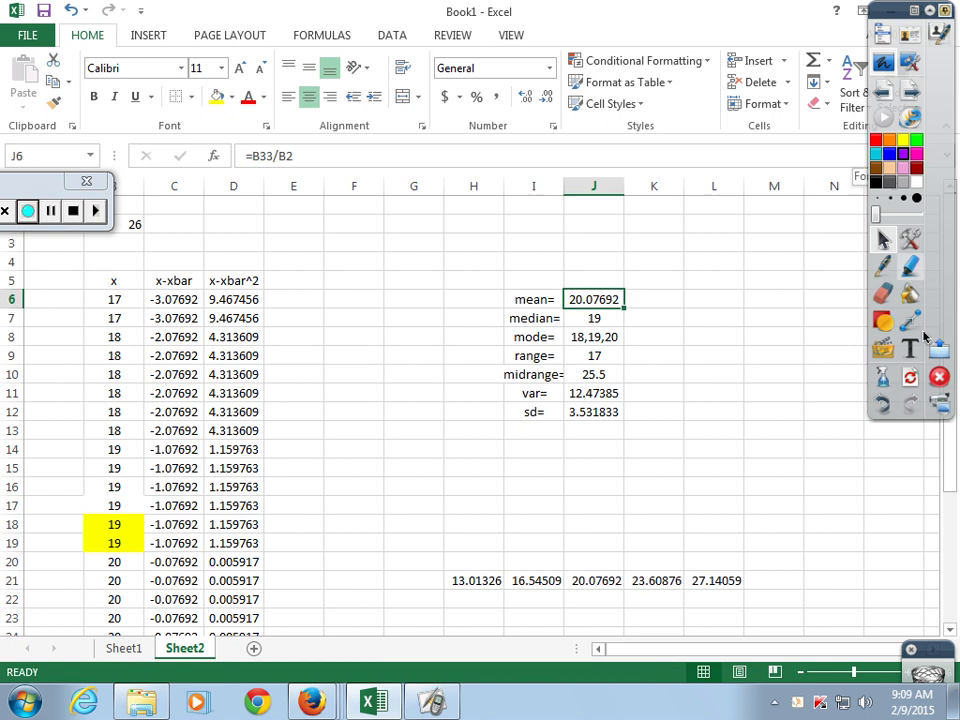
{"action": "mouse_move", "coordinate": [432, 701]}
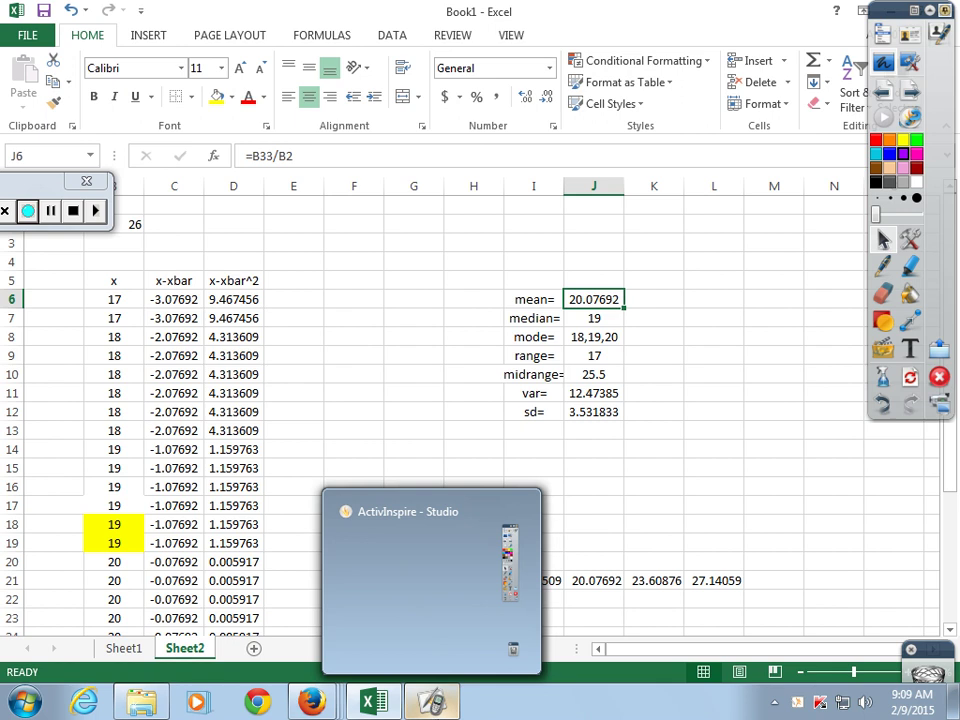
{"action": "left_click", "coordinate": [701, 339]}
{"action": "left_click", "coordinate": [773, 470]}
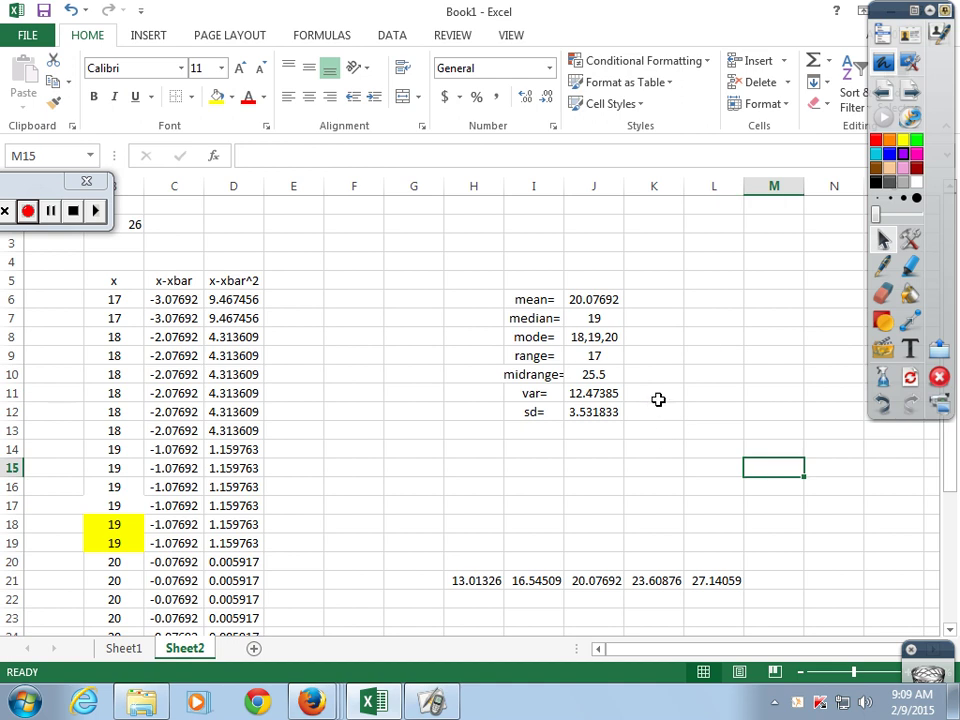
{"action": "scroll", "coordinate": [710, 320], "scroll_direction": "down", "scroll_amount": 11}
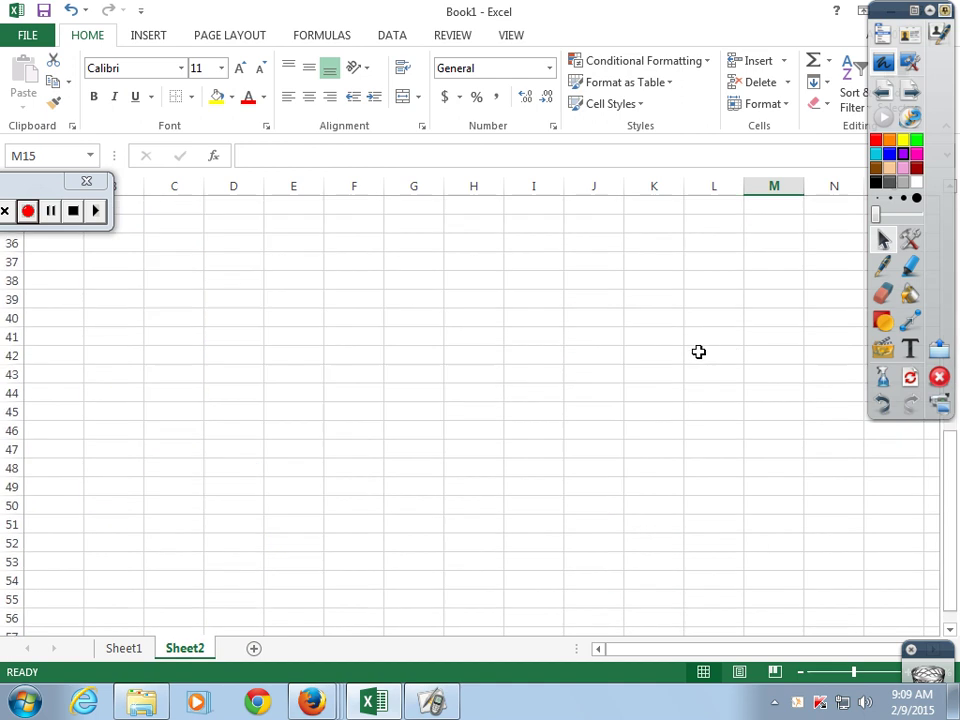
{"action": "scroll", "coordinate": [699, 352], "scroll_direction": "up", "scroll_amount": 11}
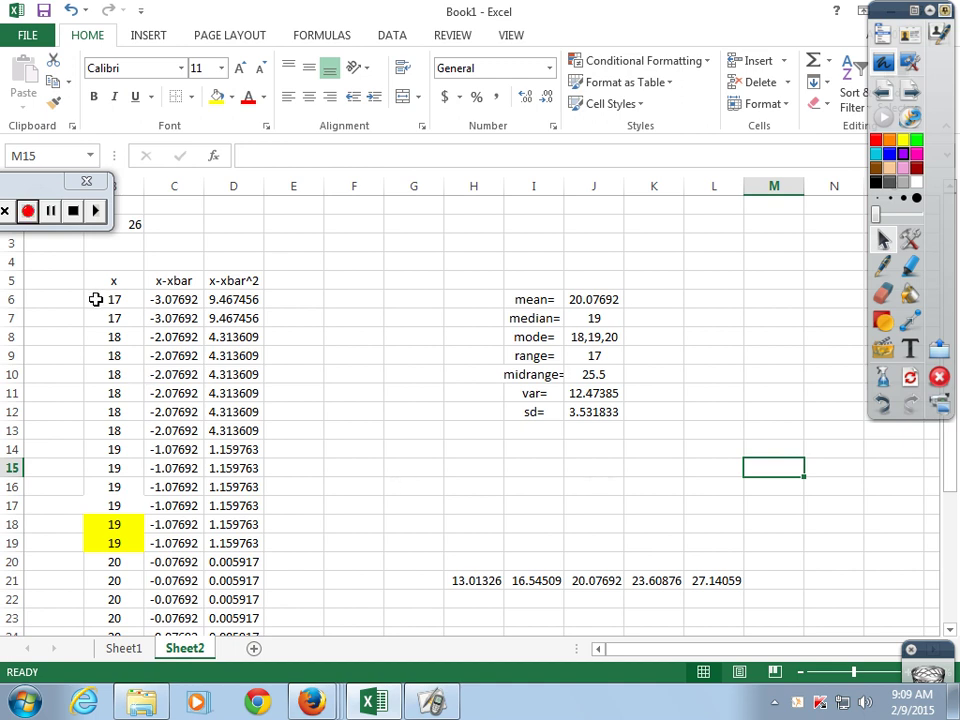
{"action": "scroll", "coordinate": [133, 433], "scroll_direction": "down", "scroll_amount": 4}
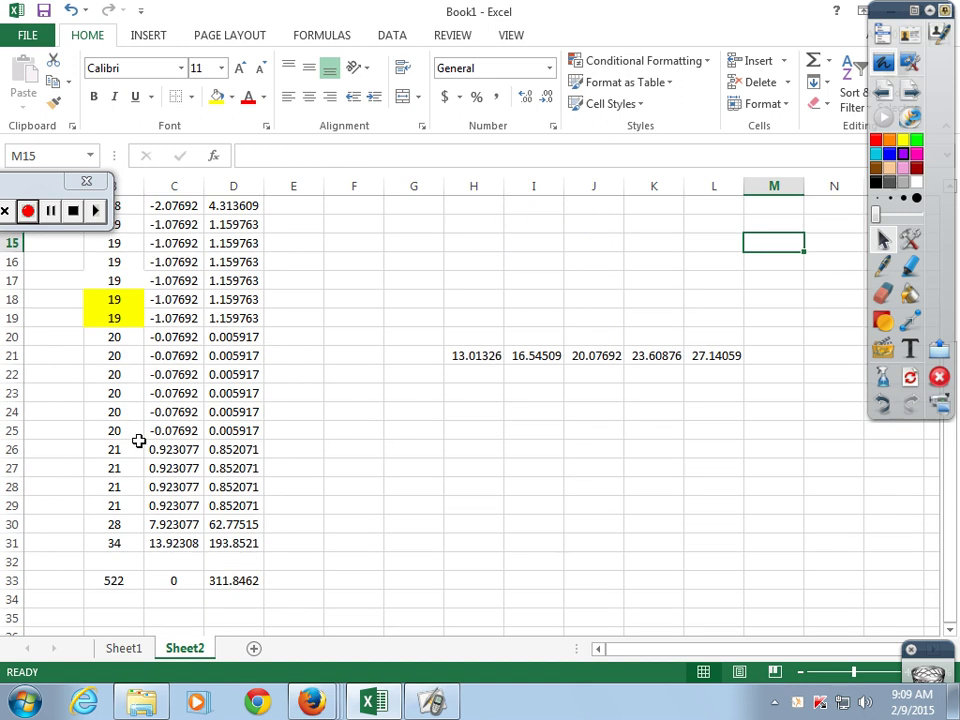
- Glance over the Sheet2 statistics and the Sheet1 n=8 example, and switch to the course Calendar page in Firefox
{"action": "scroll", "coordinate": [260, 437], "scroll_direction": "up", "scroll_amount": 1}
{"action": "scroll", "coordinate": [262, 437], "scroll_direction": "up", "scroll_amount": 3}
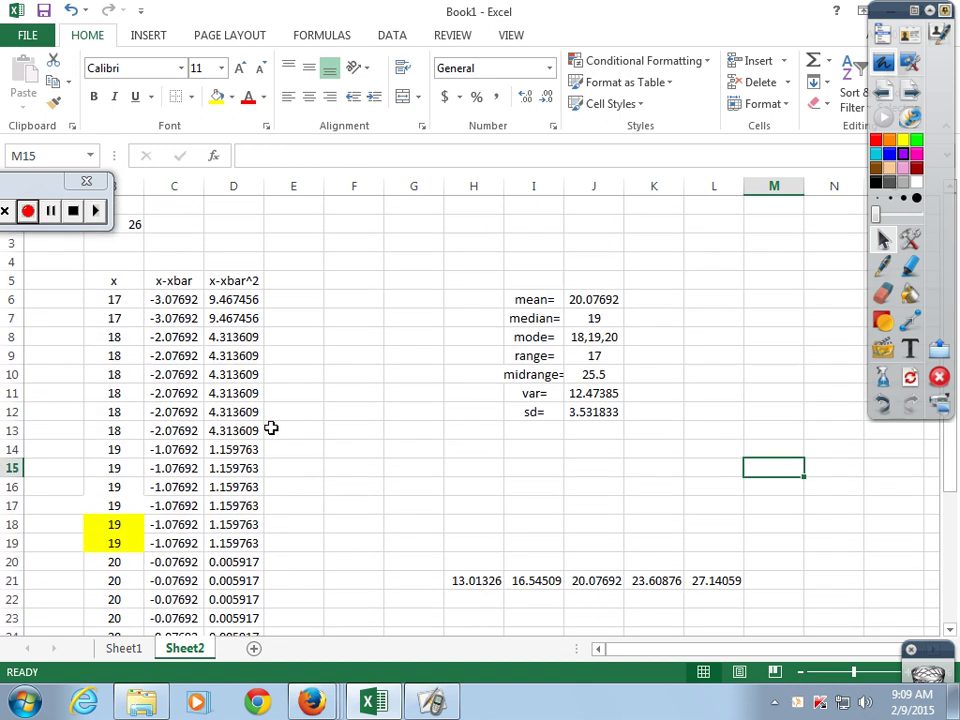
{"action": "left_click", "coordinate": [122, 648]}
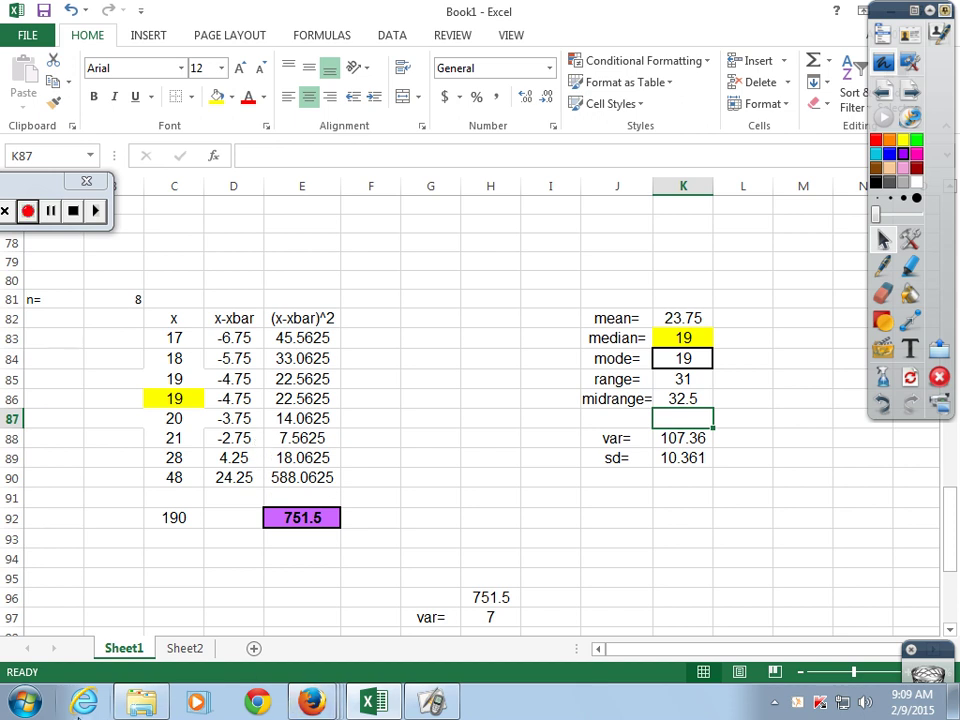
{"action": "mouse_move", "coordinate": [313, 702]}
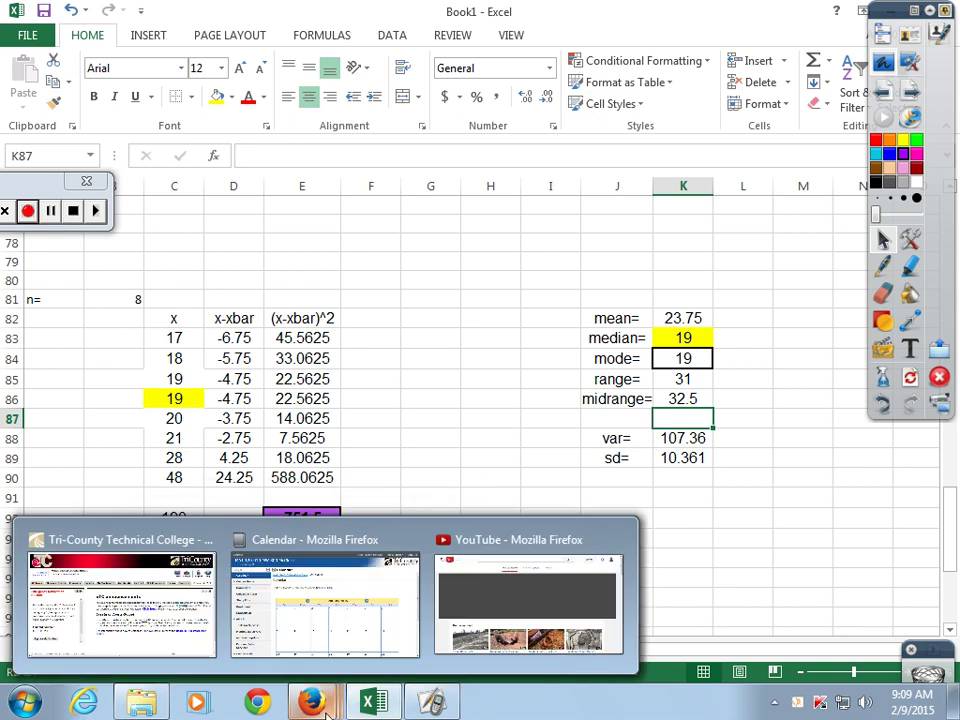
{"action": "left_click", "coordinate": [265, 630]}
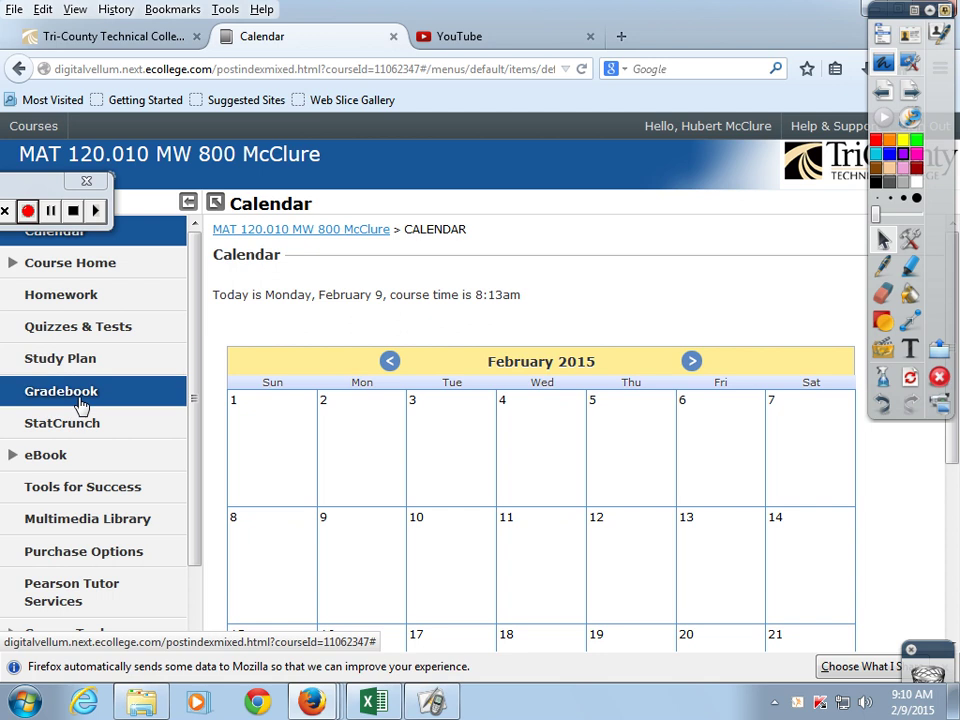
- Open the eBook's Chapter 3, Section 3.3 Measures of Variation, and look through its list of exercises
{"action": "left_click", "coordinate": [55, 459]}
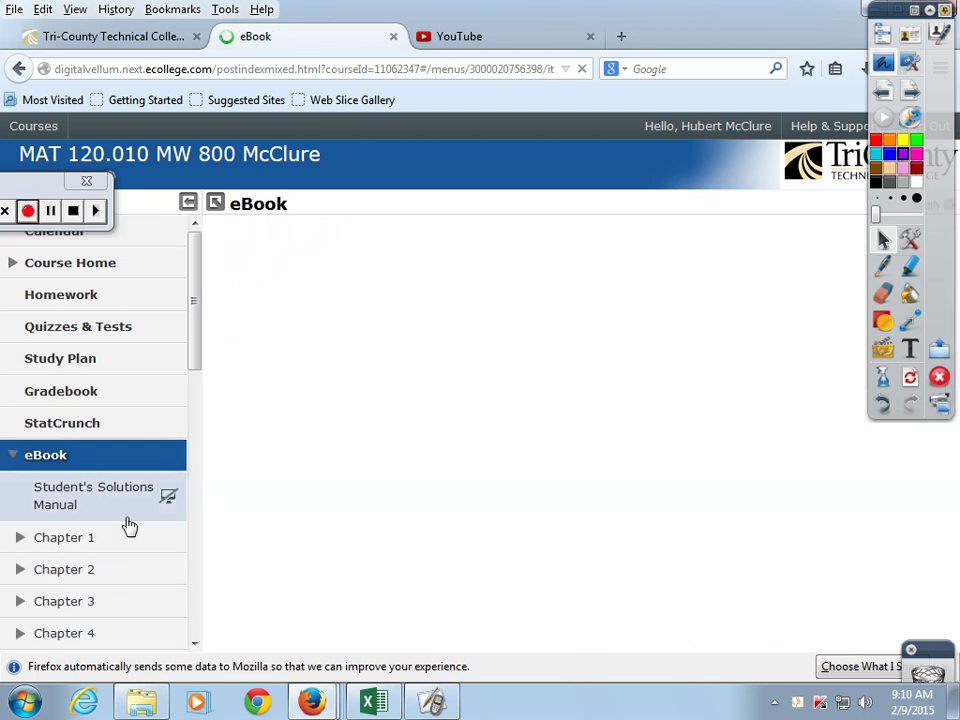
{"action": "left_click", "coordinate": [24, 604]}
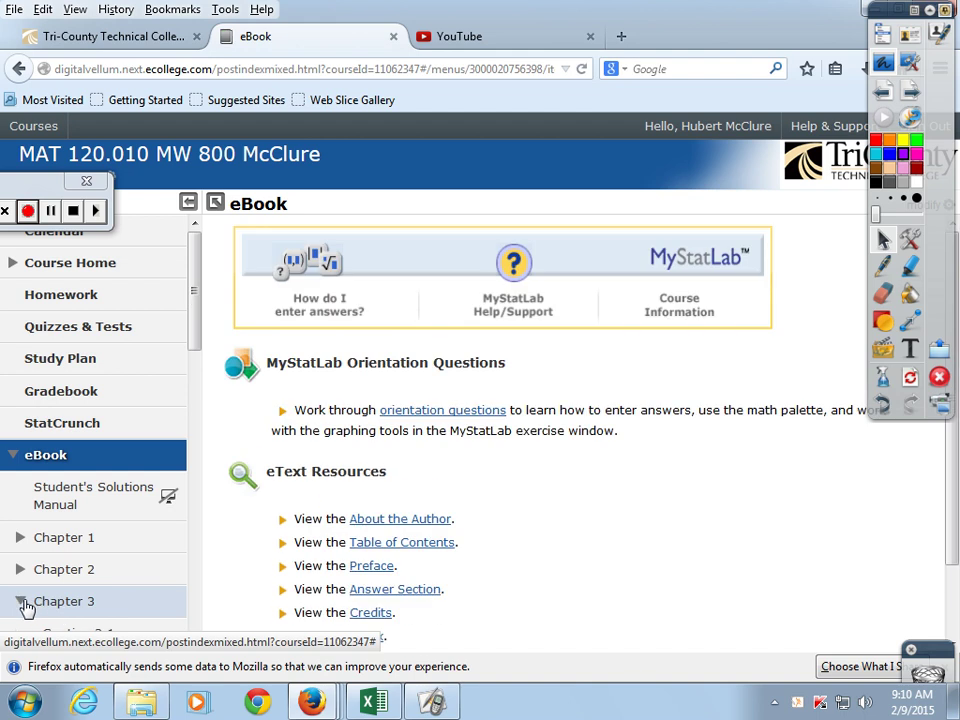
{"action": "scroll", "coordinate": [140, 580], "scroll_direction": "down", "scroll_amount": 3}
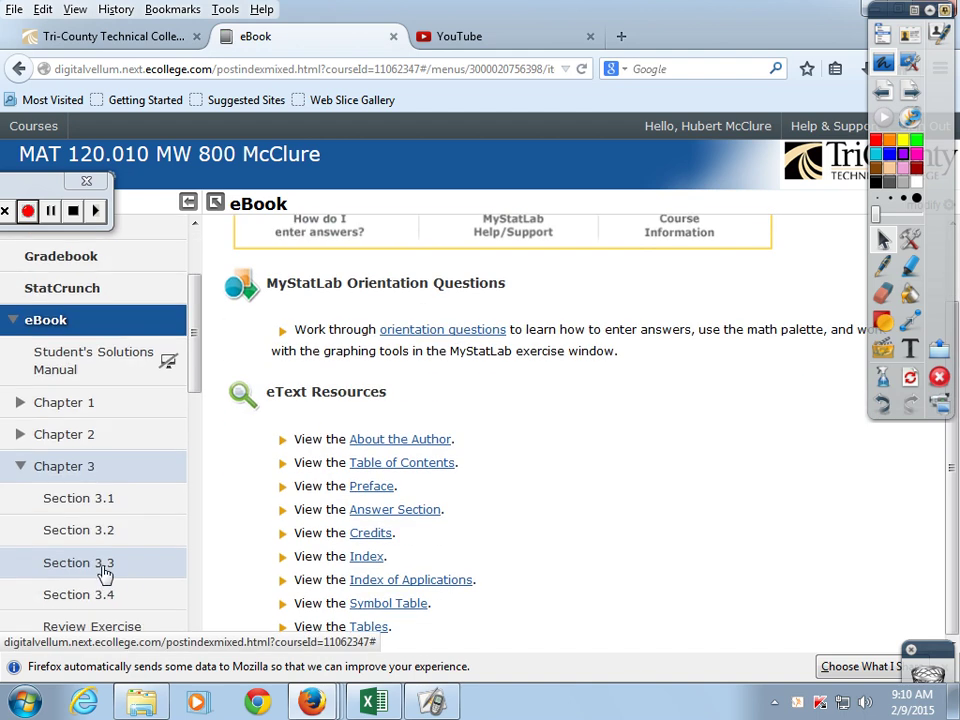
{"action": "left_click", "coordinate": [100, 564]}
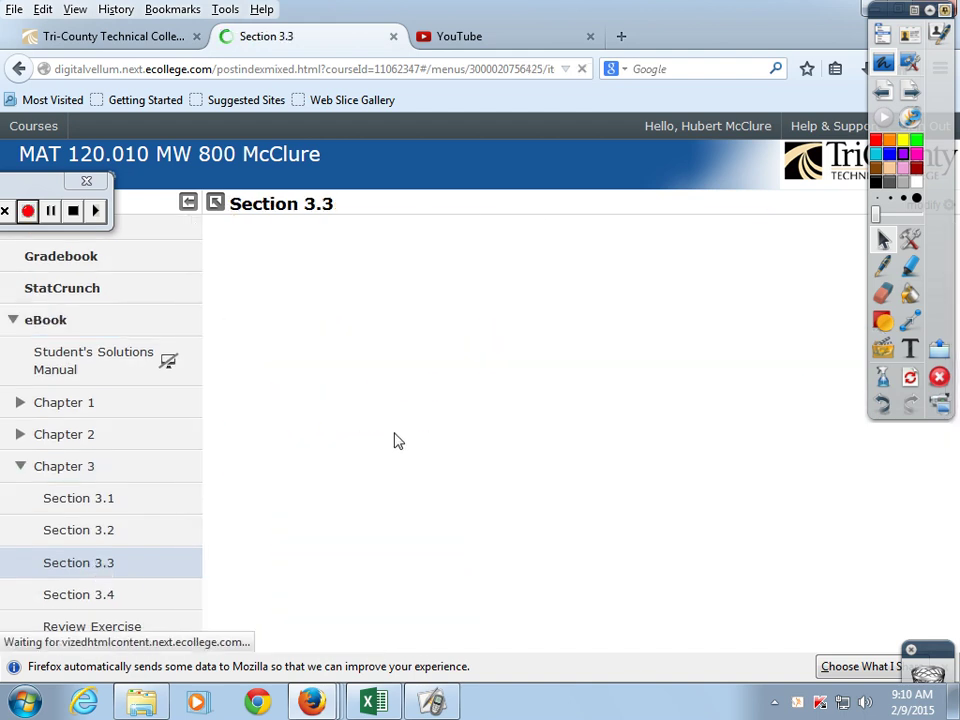
{"action": "left_click", "coordinate": [358, 316]}
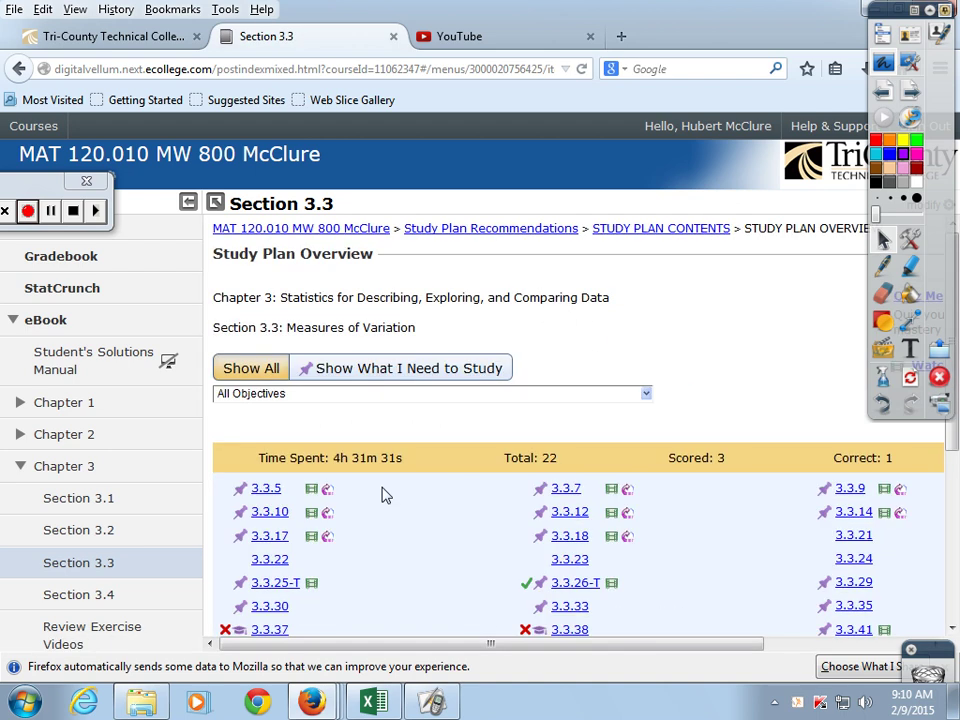
{"action": "scroll", "coordinate": [617, 580], "scroll_direction": "down", "scroll_amount": 5}
{"action": "scroll", "coordinate": [636, 443], "scroll_direction": "up", "scroll_amount": 4}
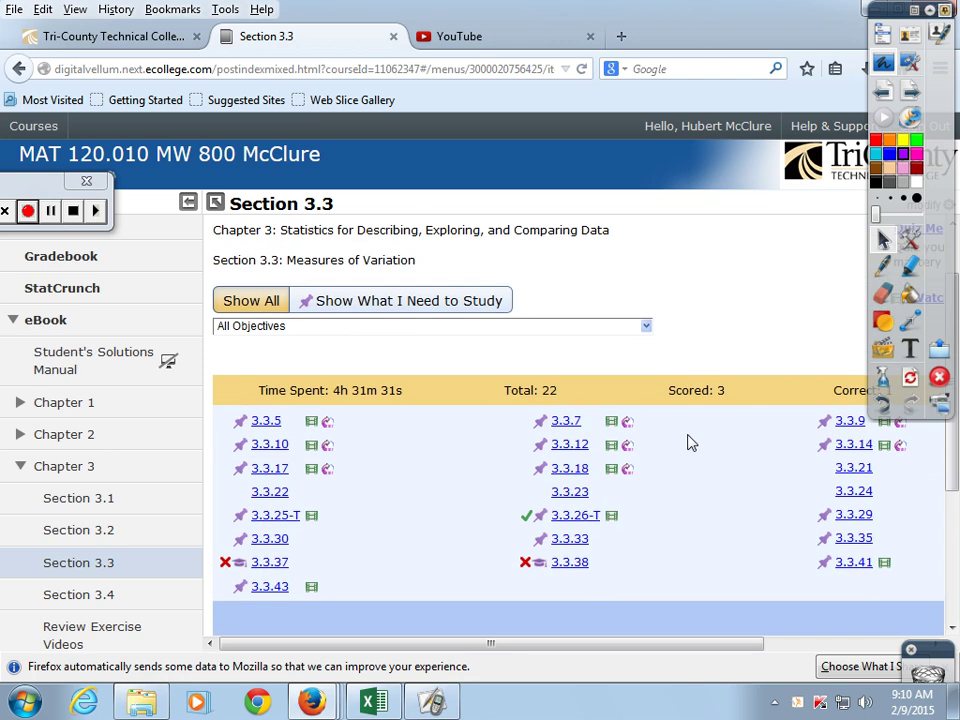
- Open exercise 3.3.35 in the practice player and allow Adobe Flash on the site with the choice remembered
{"action": "left_click", "coordinate": [853, 562]}
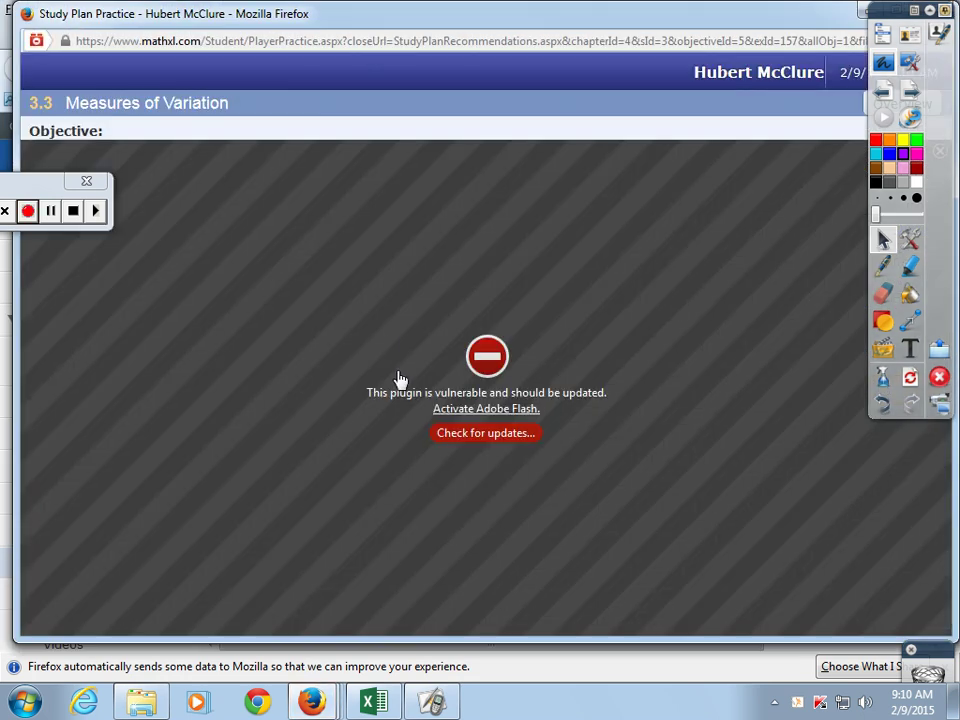
{"action": "left_click", "coordinate": [487, 356]}
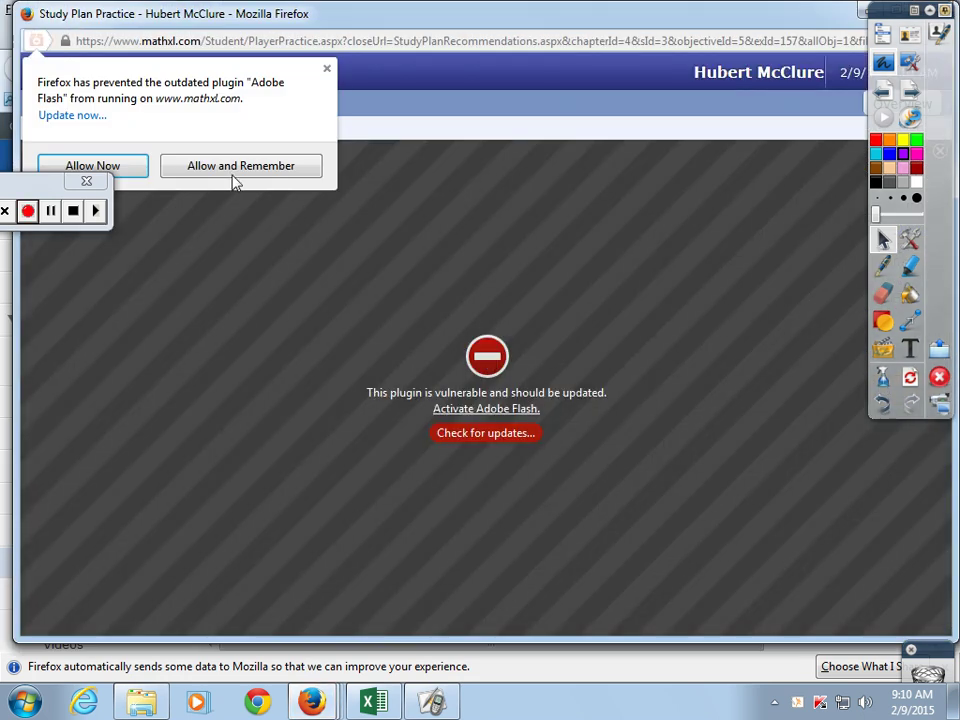
{"action": "left_click", "coordinate": [236, 170]}
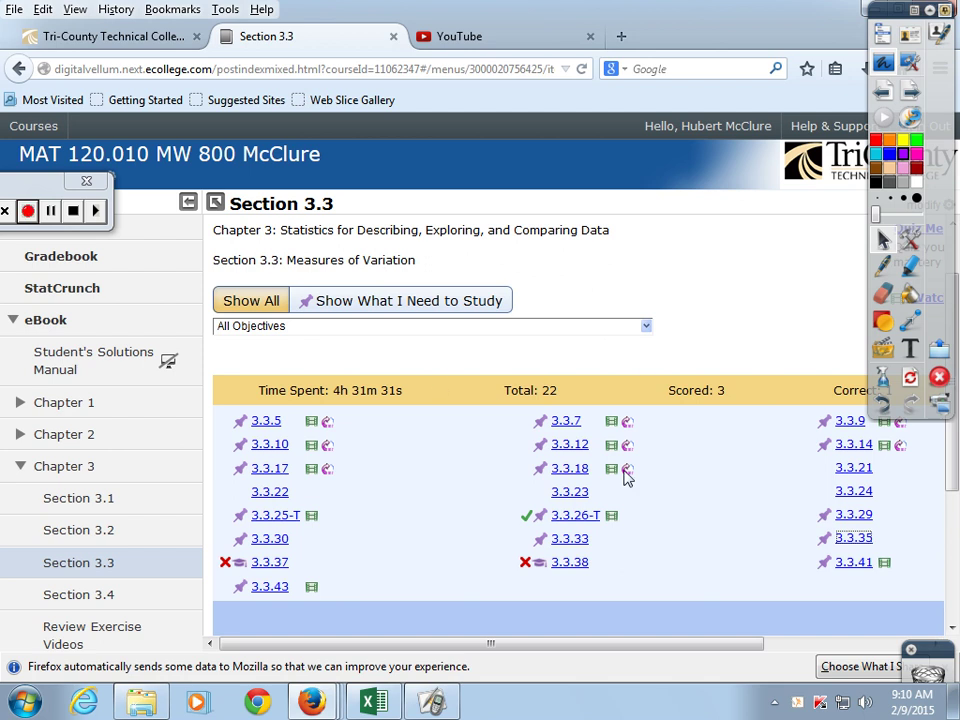
{"action": "mouse_move", "coordinate": [312, 702]}
{"action": "left_click", "coordinate": [731, 597]}
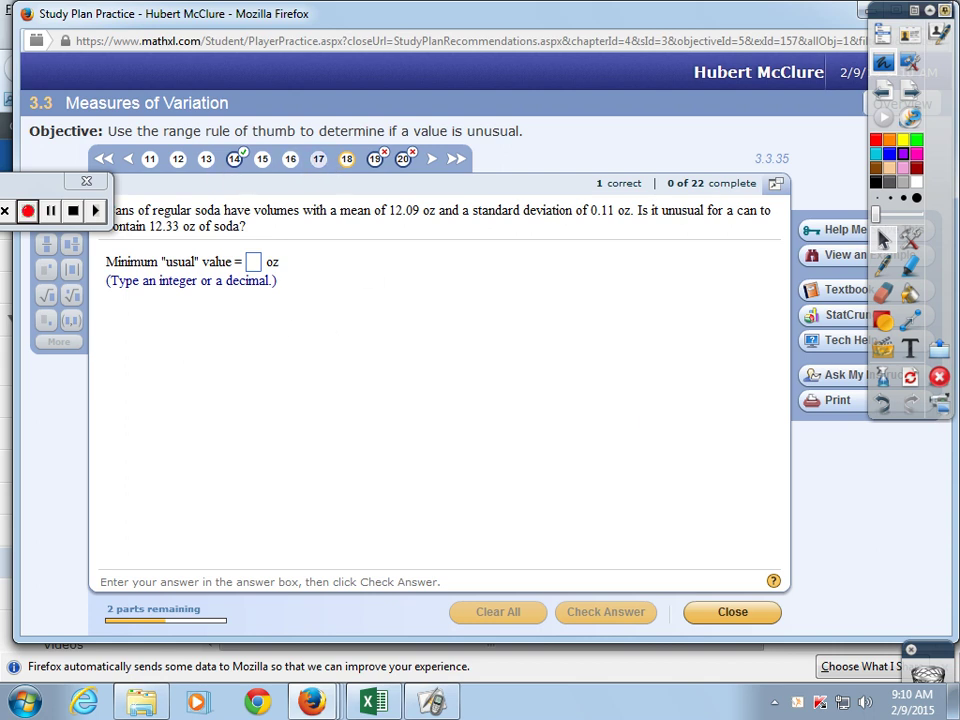
- Look back through practice questions 17 to 8, reading the range rule, coefficient of variation and standard deviation problems
{"action": "left_click", "coordinate": [318, 160]}
{"action": "left_click", "coordinate": [288, 160]}
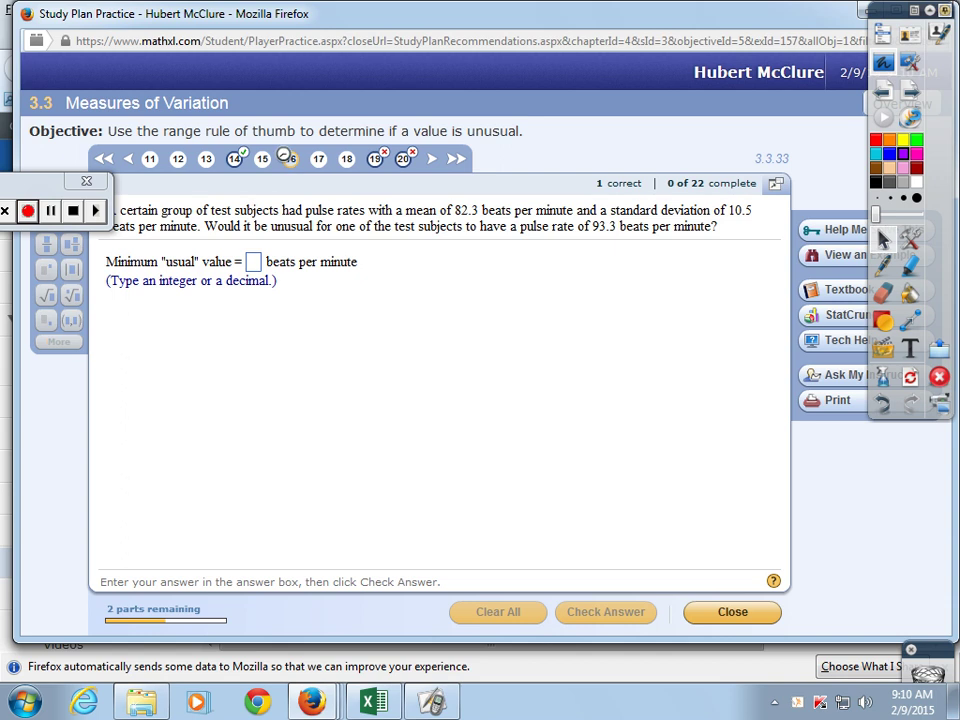
{"action": "left_click", "coordinate": [235, 160]}
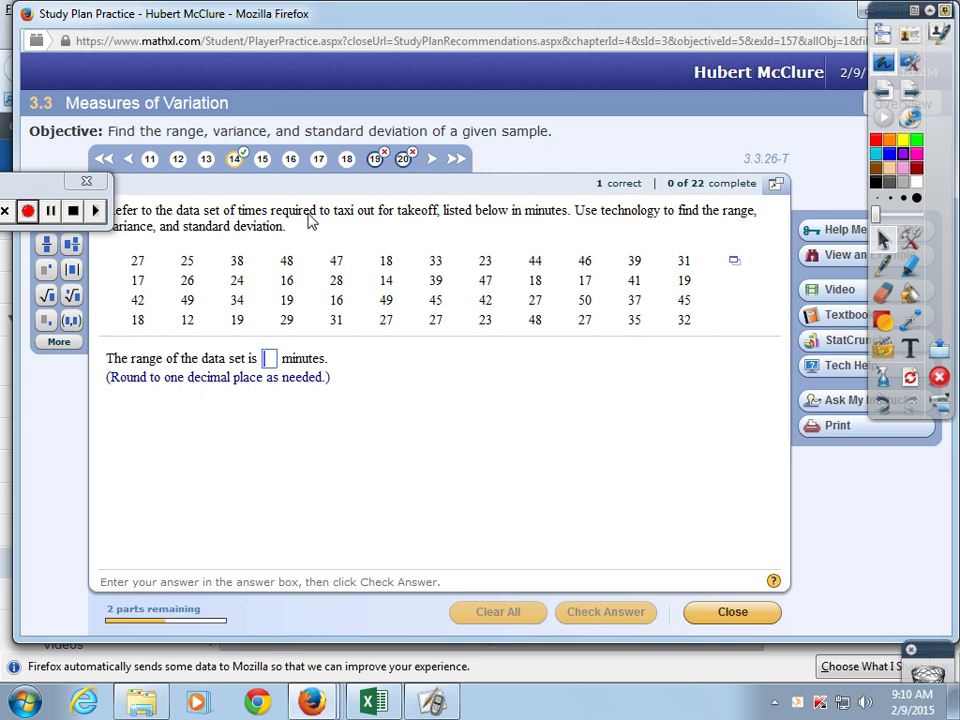
{"action": "left_click", "coordinate": [206, 159]}
{"action": "left_click", "coordinate": [178, 159]}
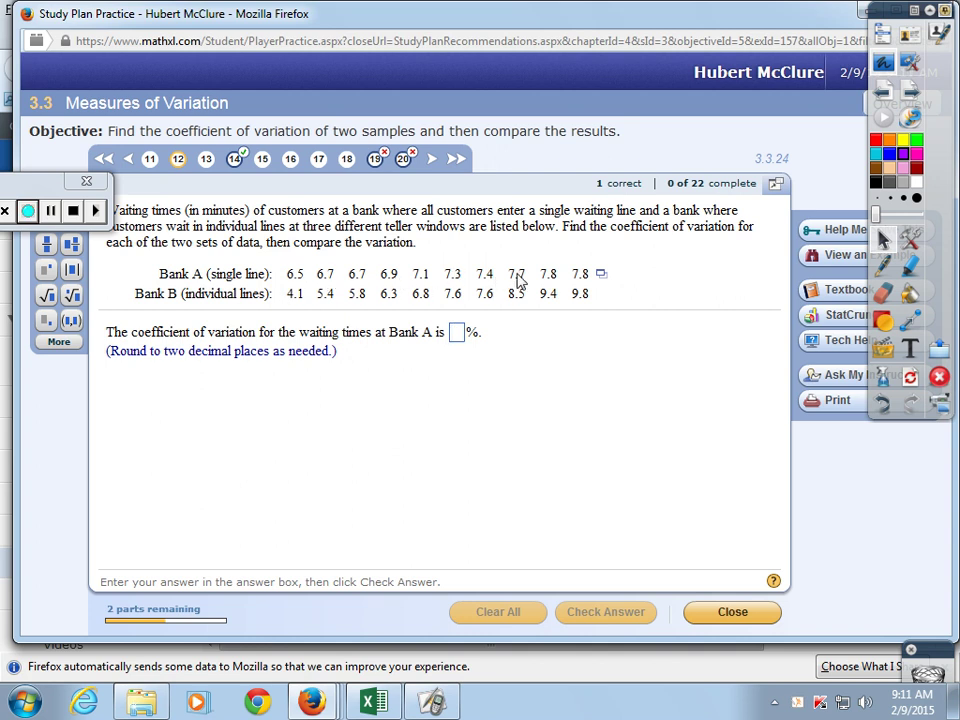
{"action": "left_click", "coordinate": [150, 160]}
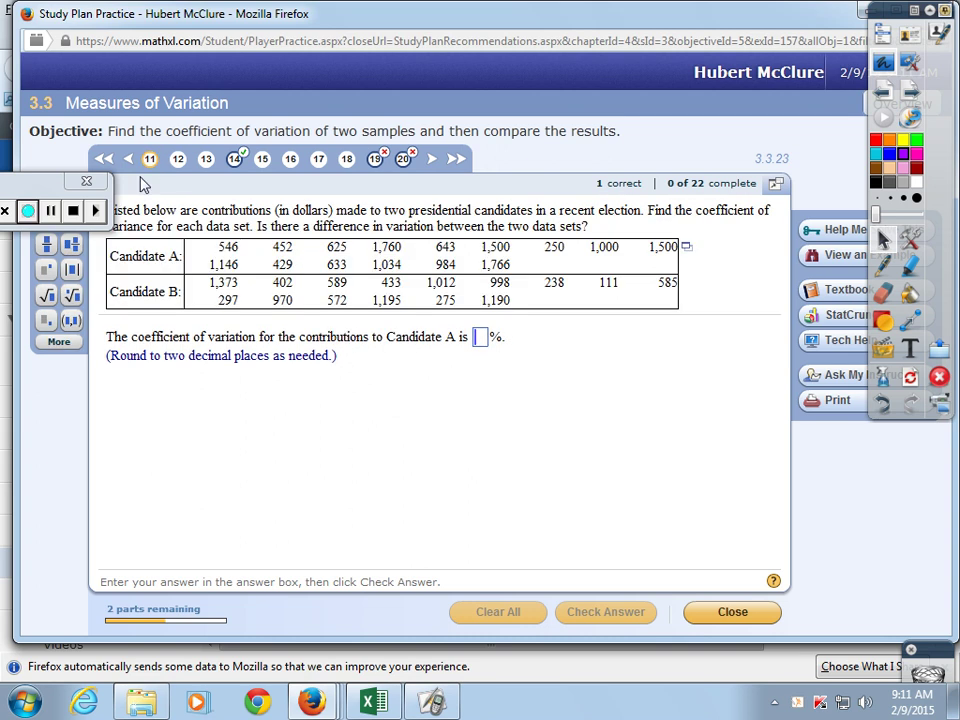
{"action": "left_click", "coordinate": [128, 159]}
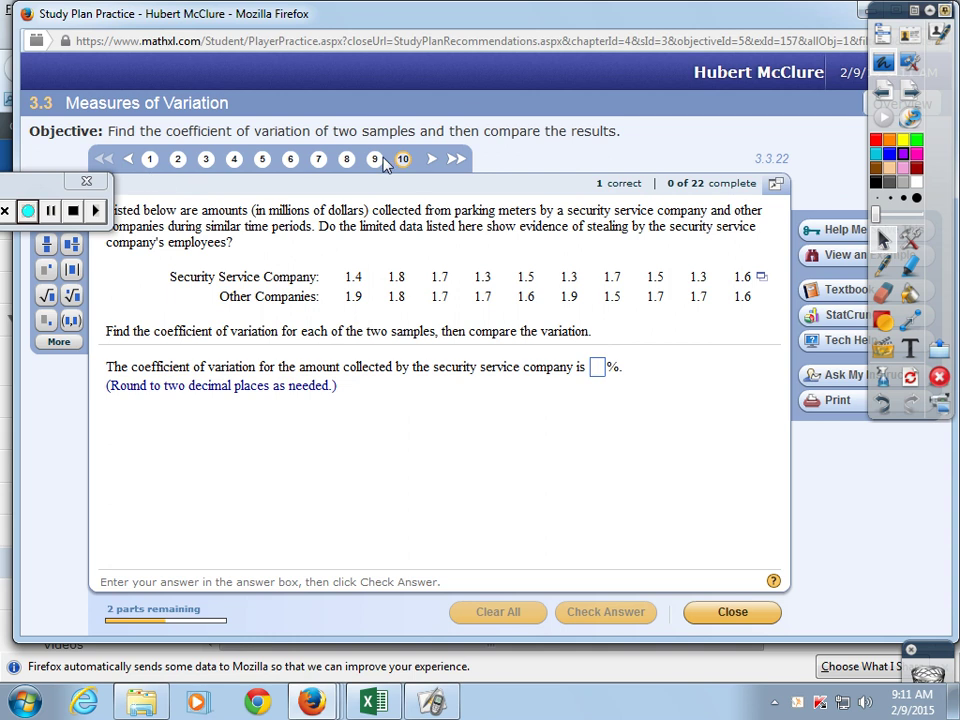
{"action": "left_click", "coordinate": [129, 160]}
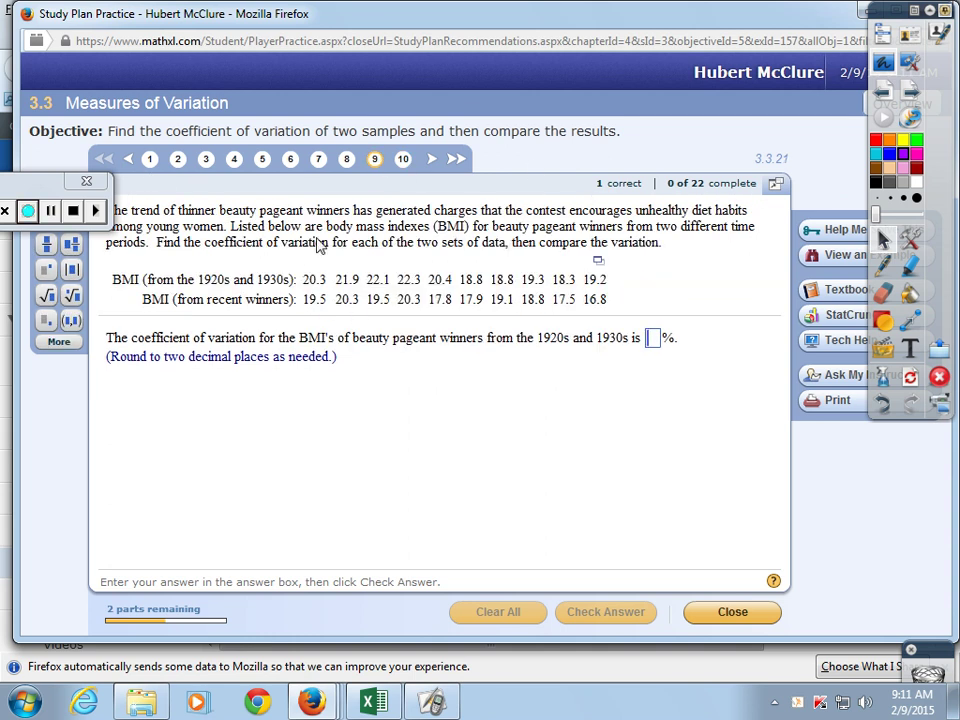
{"action": "left_click", "coordinate": [346, 159]}
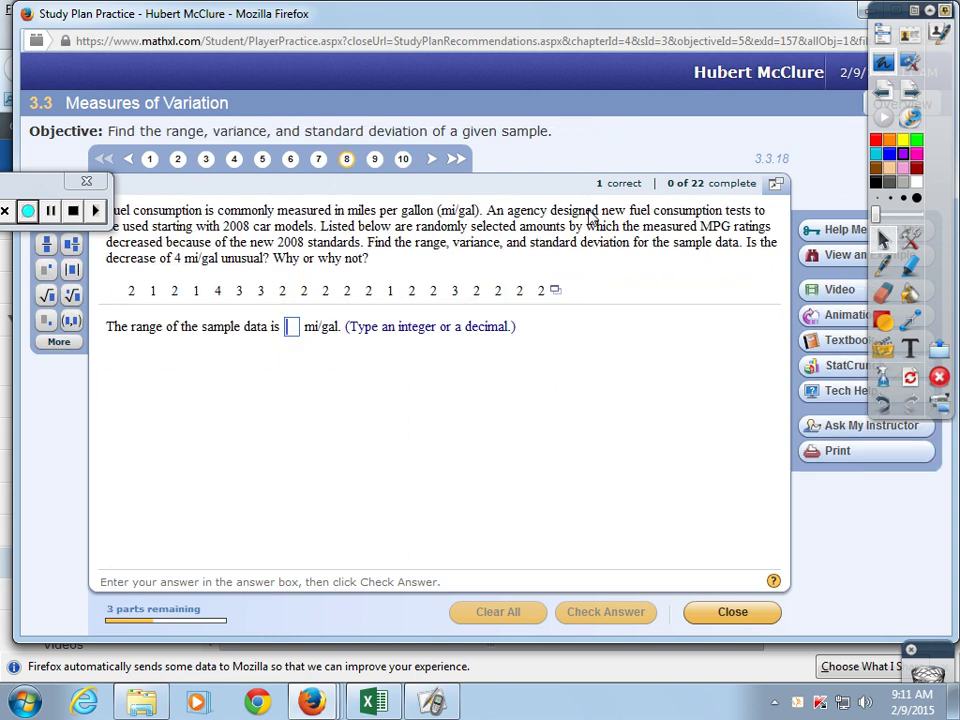
- Open question 7 (3.3.17) on flight arrival delays and copy its data table to the clipboard
{"action": "left_click", "coordinate": [318, 159]}
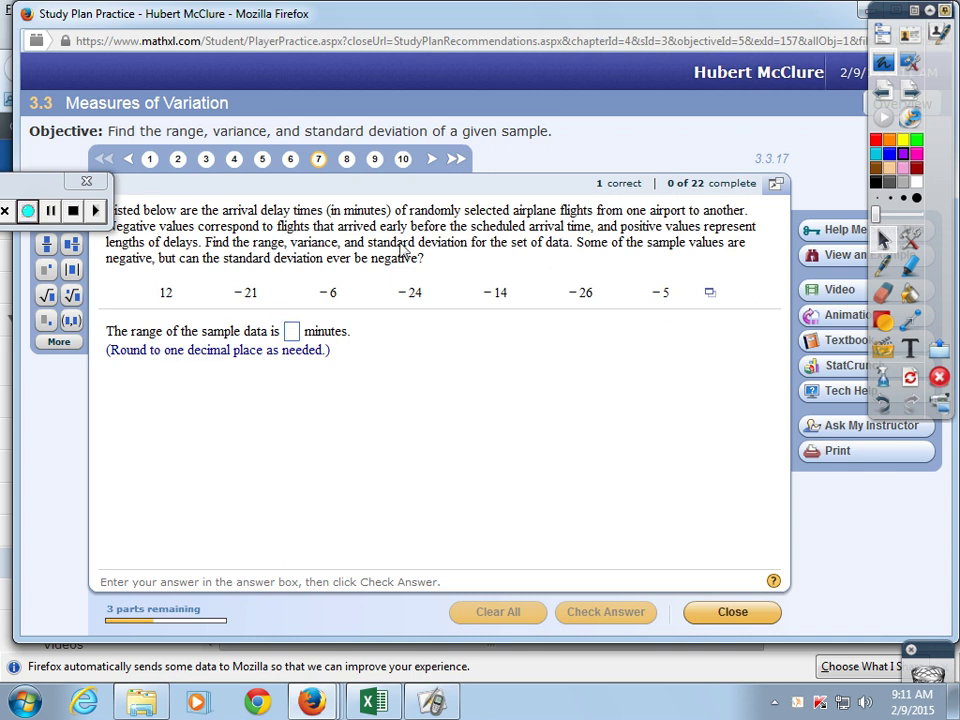
{"action": "left_click", "coordinate": [711, 296]}
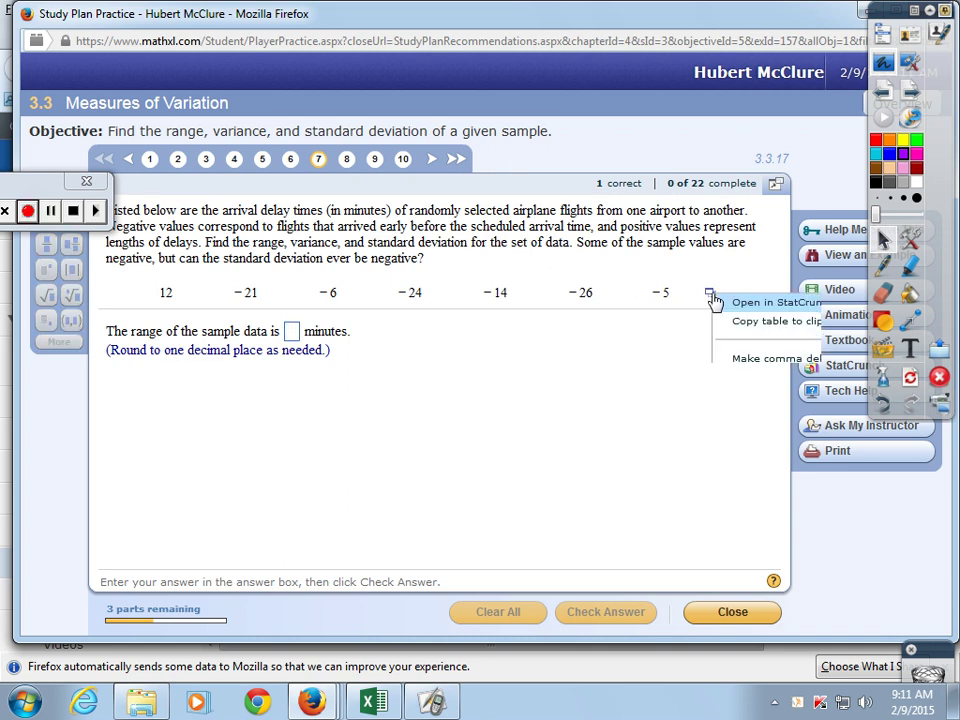
{"action": "left_click", "coordinate": [764, 325]}
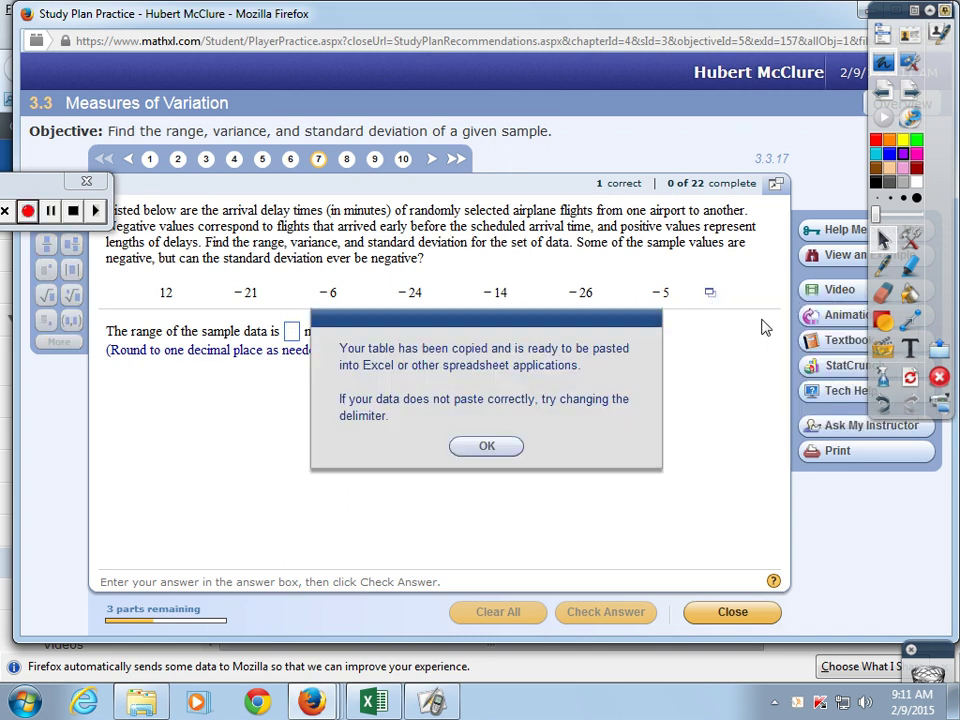
{"action": "left_click", "coordinate": [504, 447]}
- Switch to Excel, paste the delay times into Sheet1 from N56 with destination formatting, and sort them in ascending order
{"action": "left_click", "coordinate": [349, 712]}
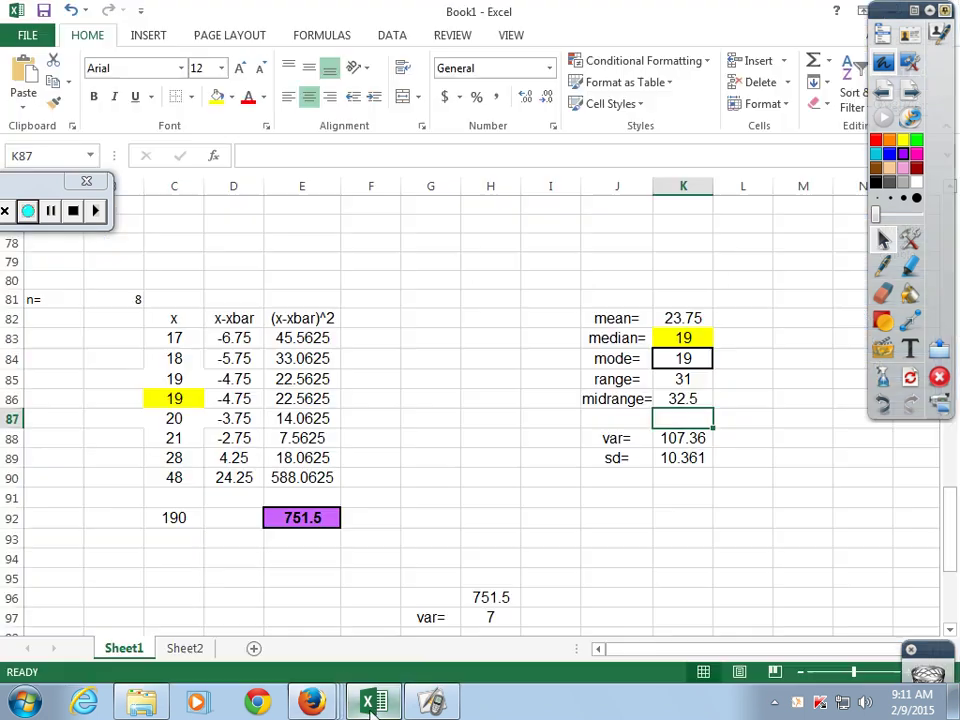
{"action": "scroll", "coordinate": [445, 498], "scroll_direction": "up", "scroll_amount": 1}
{"action": "scroll", "coordinate": [445, 498], "scroll_direction": "up", "scroll_amount": 10}
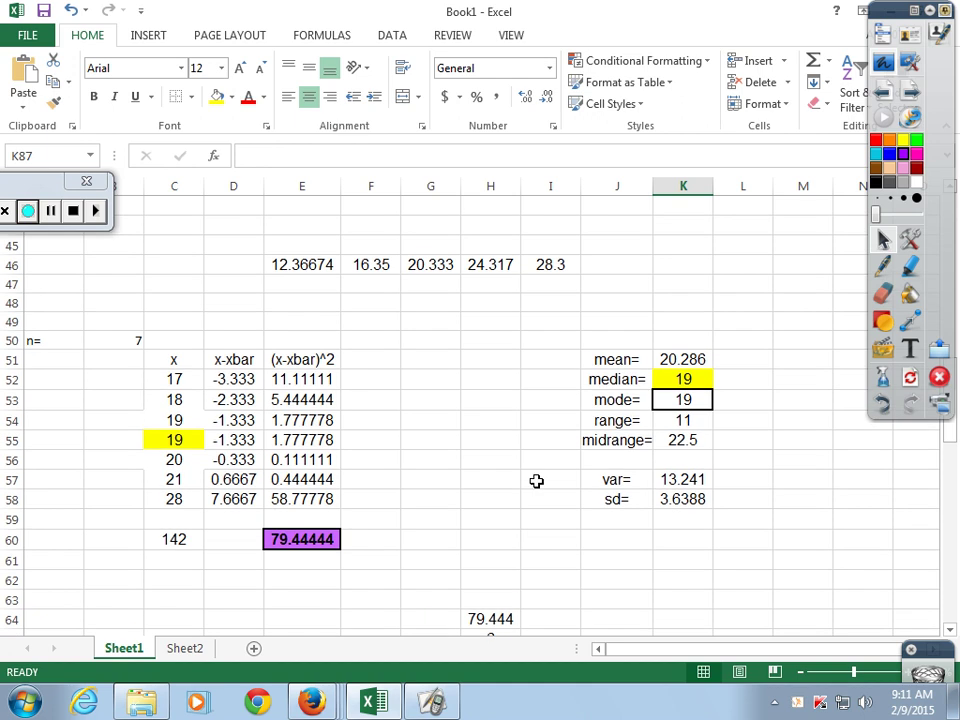
{"action": "left_click", "coordinate": [858, 459]}
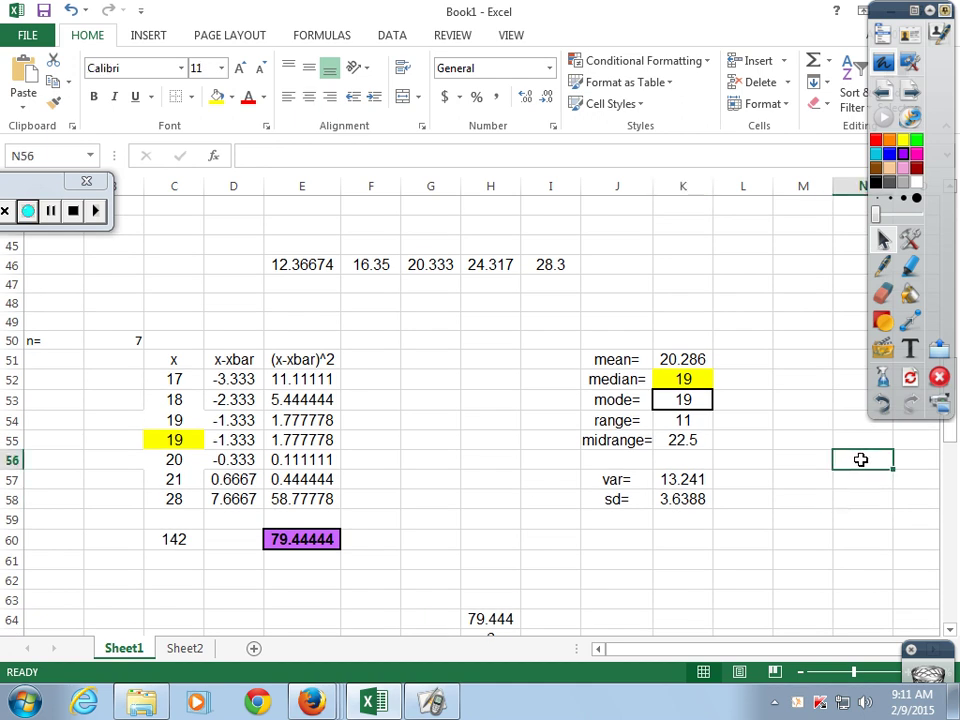
{"action": "right_click", "coordinate": [861, 459]}
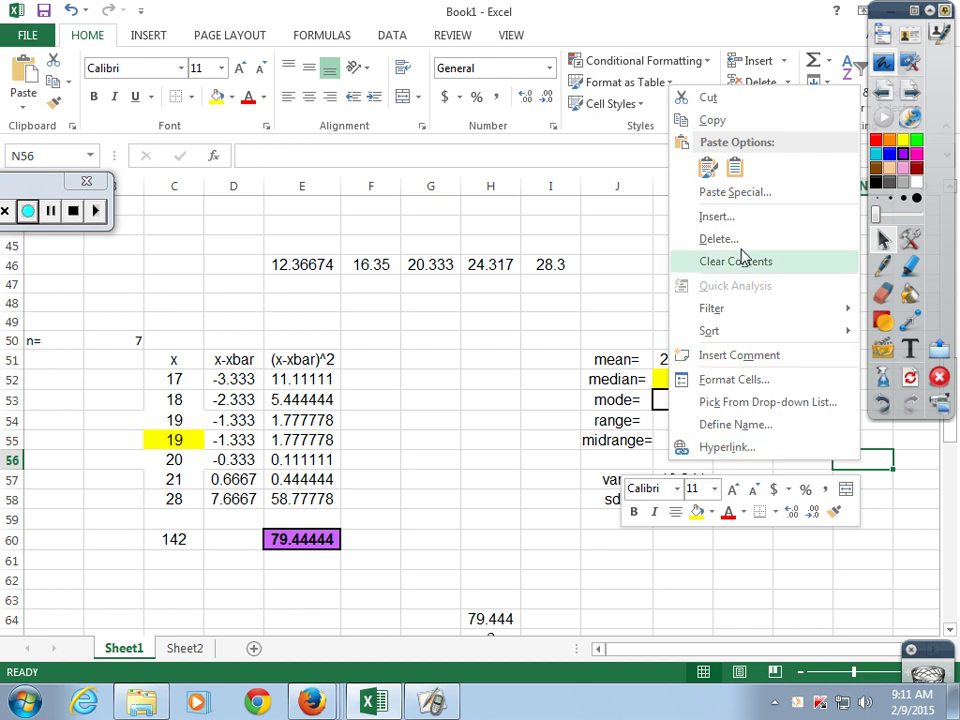
{"action": "left_click", "coordinate": [734, 170]}
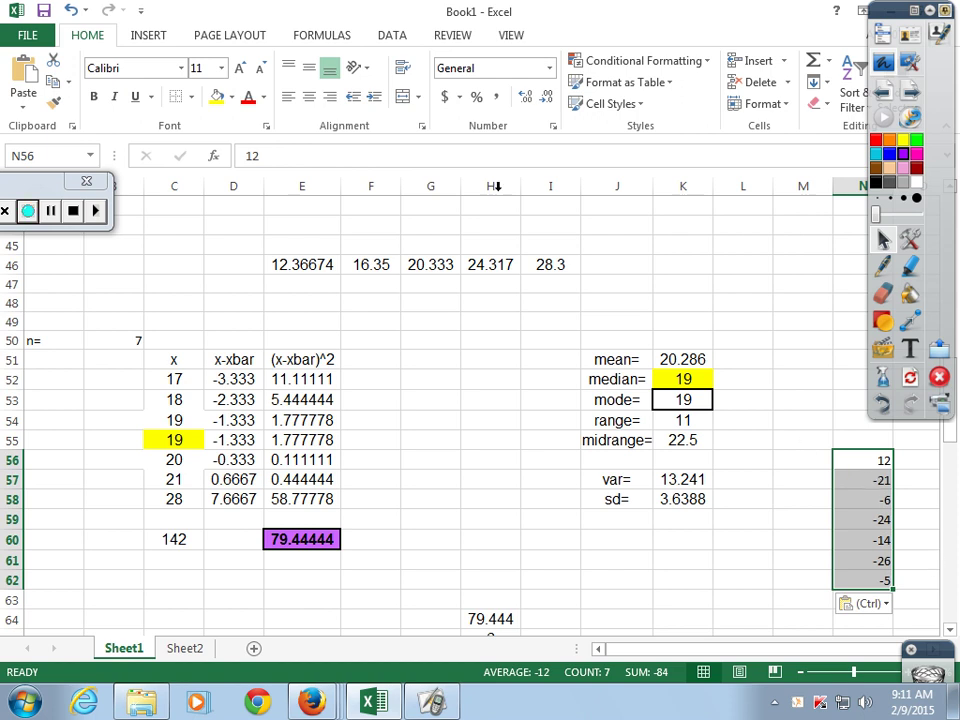
{"action": "left_click", "coordinate": [392, 40]}
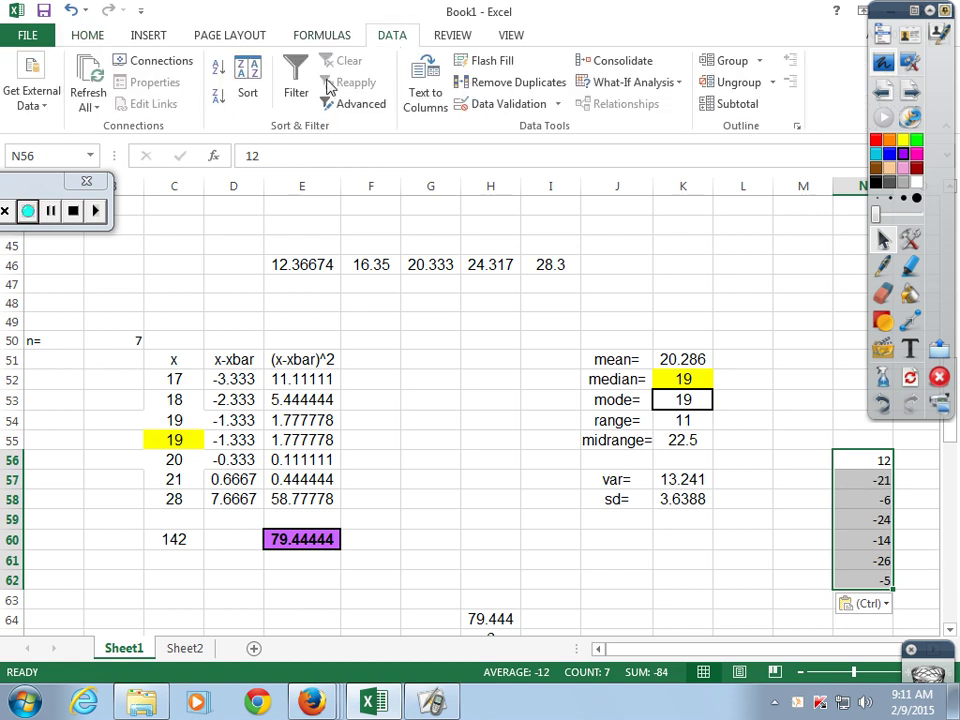
{"action": "left_click", "coordinate": [218, 68]}
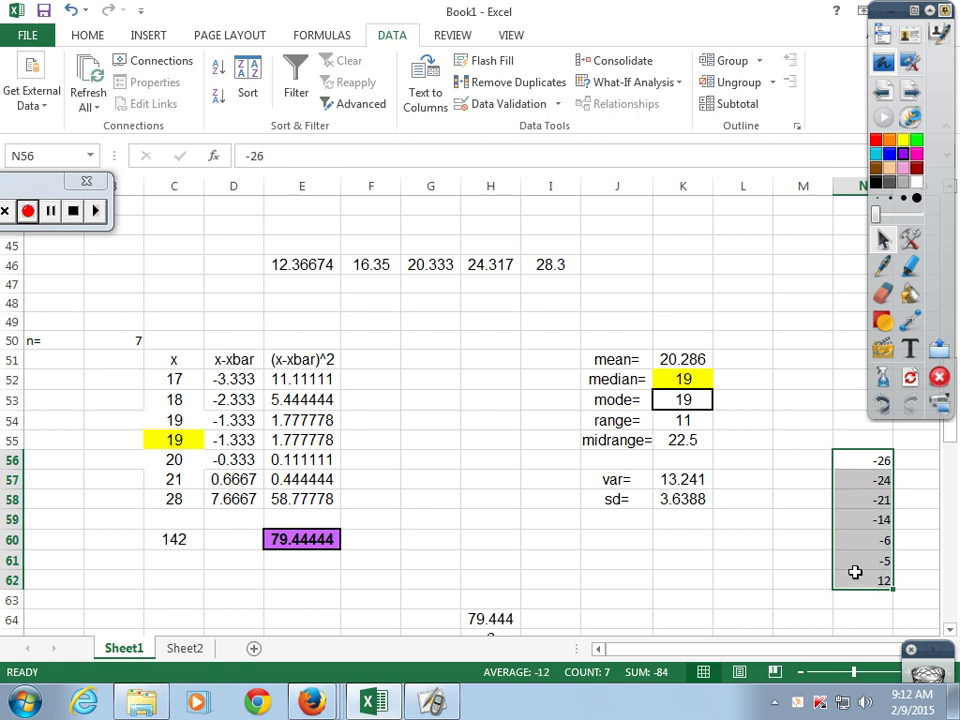
- Move the sorted delay times from N56:N62 over the n=7 example's x values, starting at C52
{"action": "left_click_drag", "start_coordinate": [859, 460], "coordinate": [858, 580]}
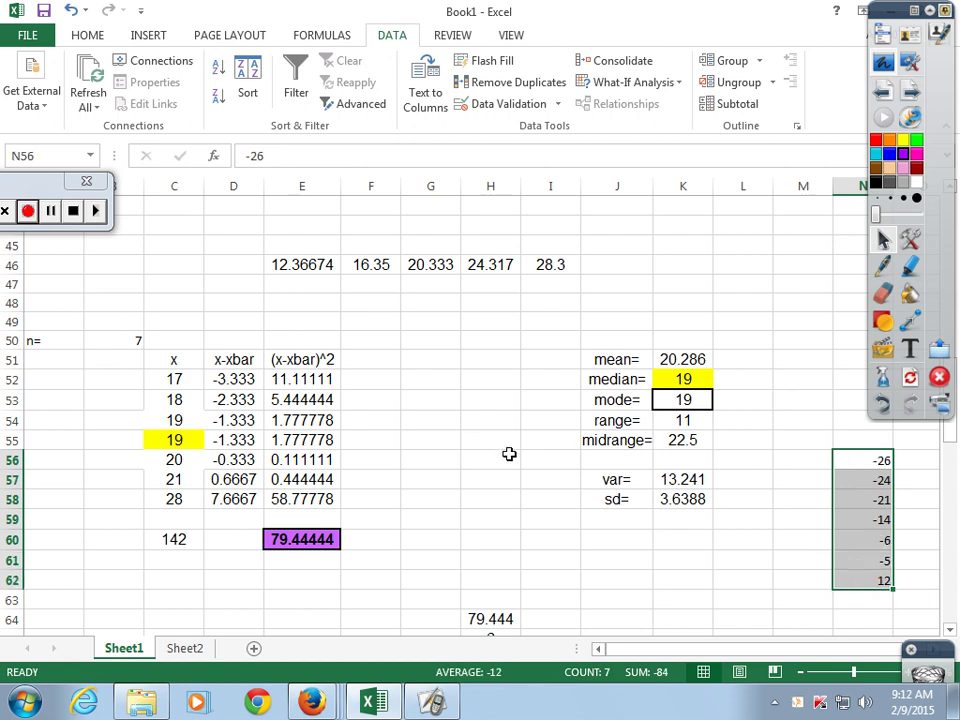
{"action": "key", "text": "ctrl+c"}
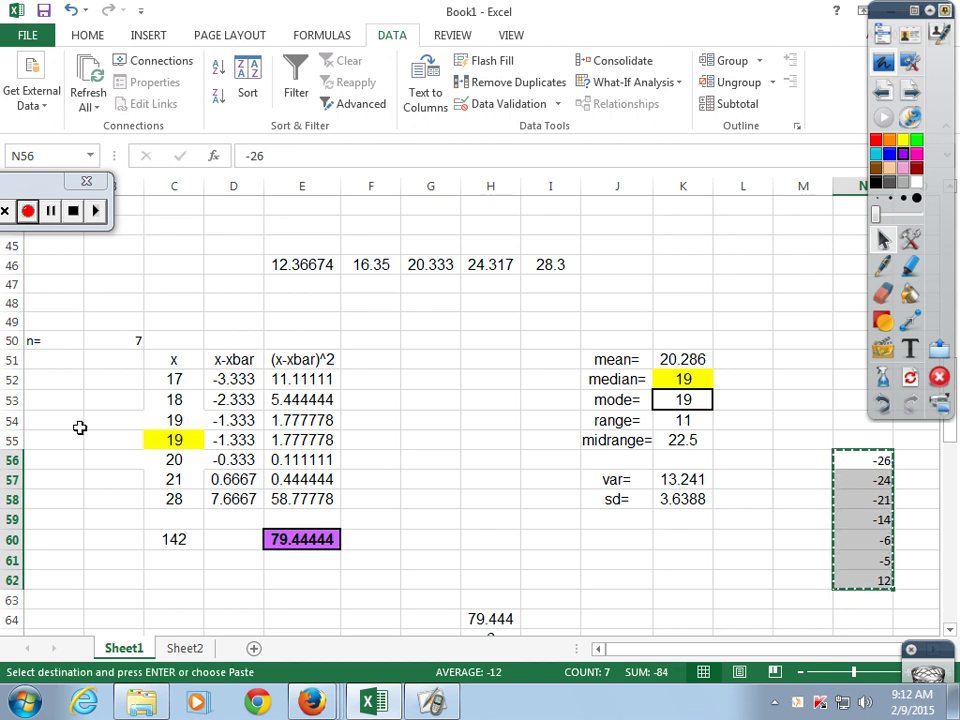
{"action": "left_click", "coordinate": [165, 380]}
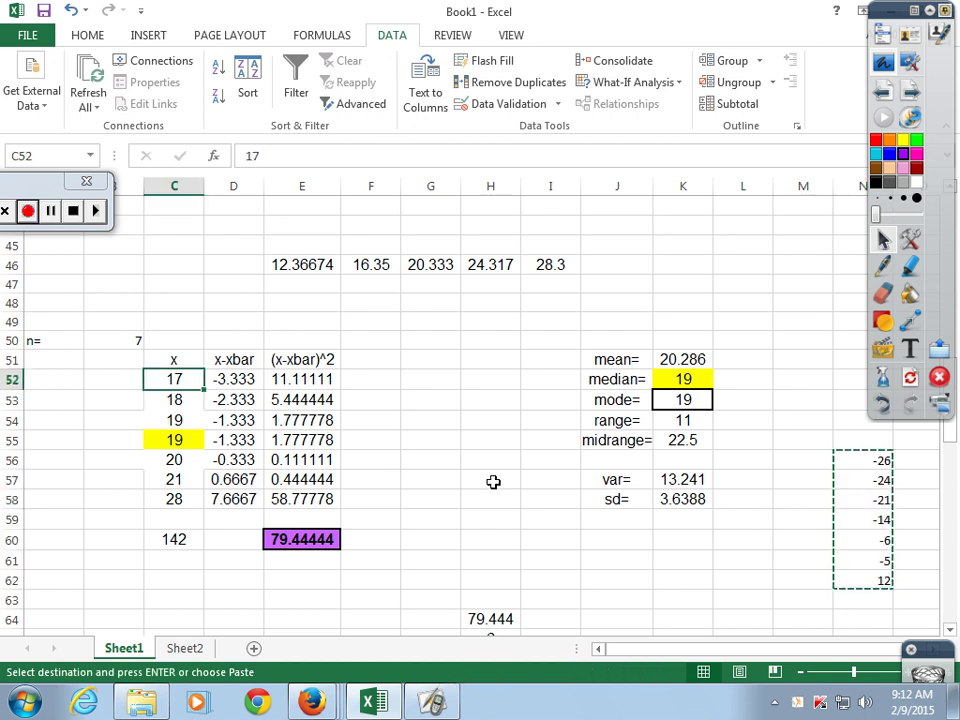
{"action": "key", "text": "ctrl+v"}
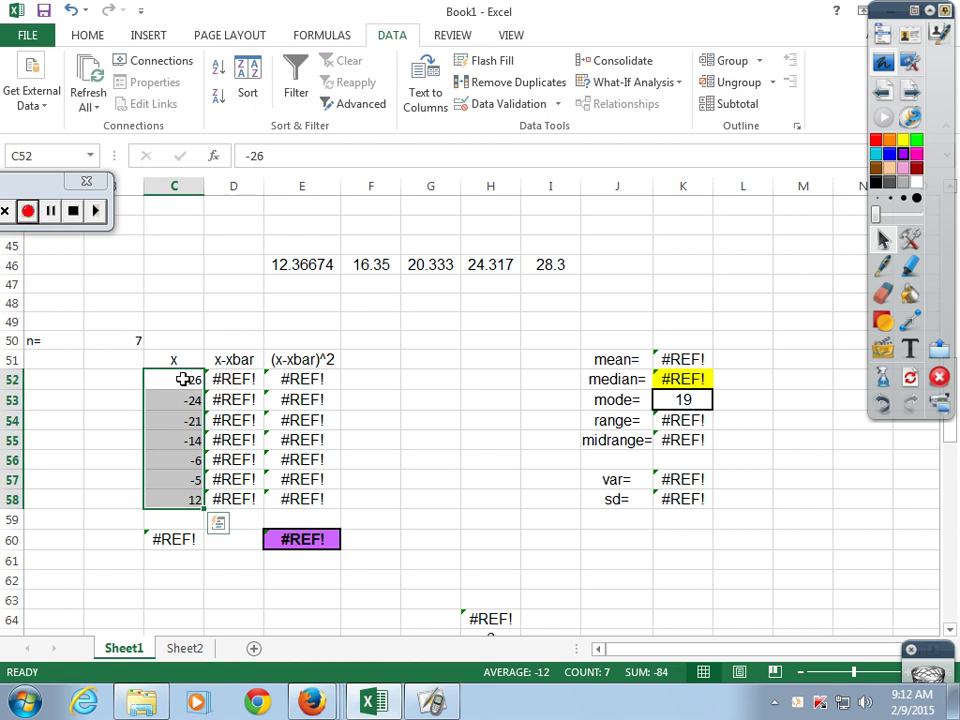
- Replace the broken total under the x column in C60 with =SUM(C52:C58)
{"action": "left_click", "coordinate": [172, 540]}
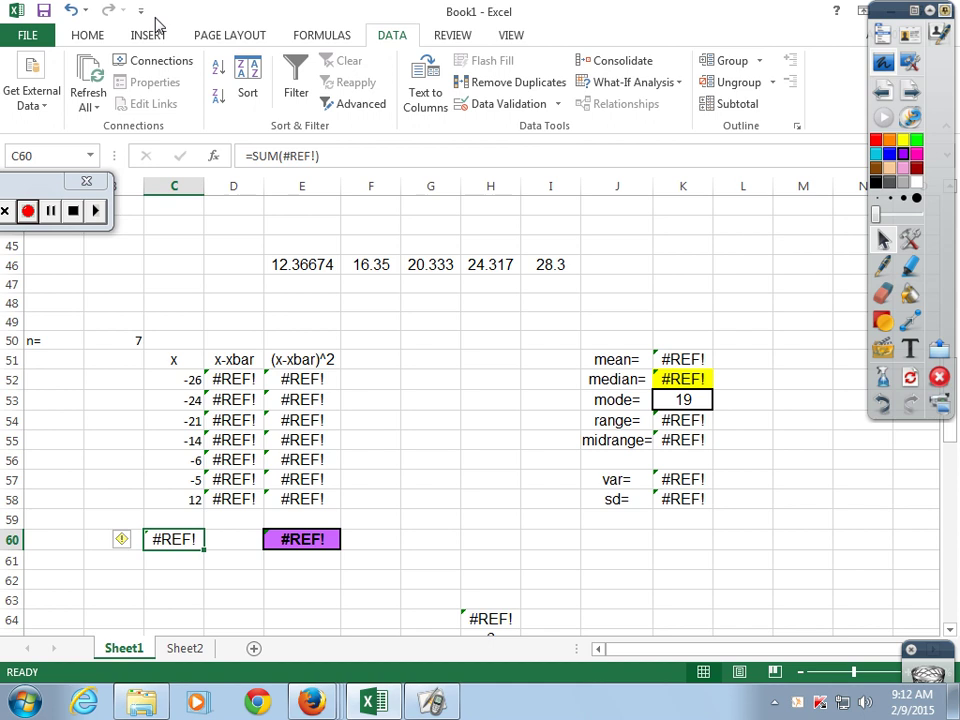
{"action": "left_click", "coordinate": [87, 37]}
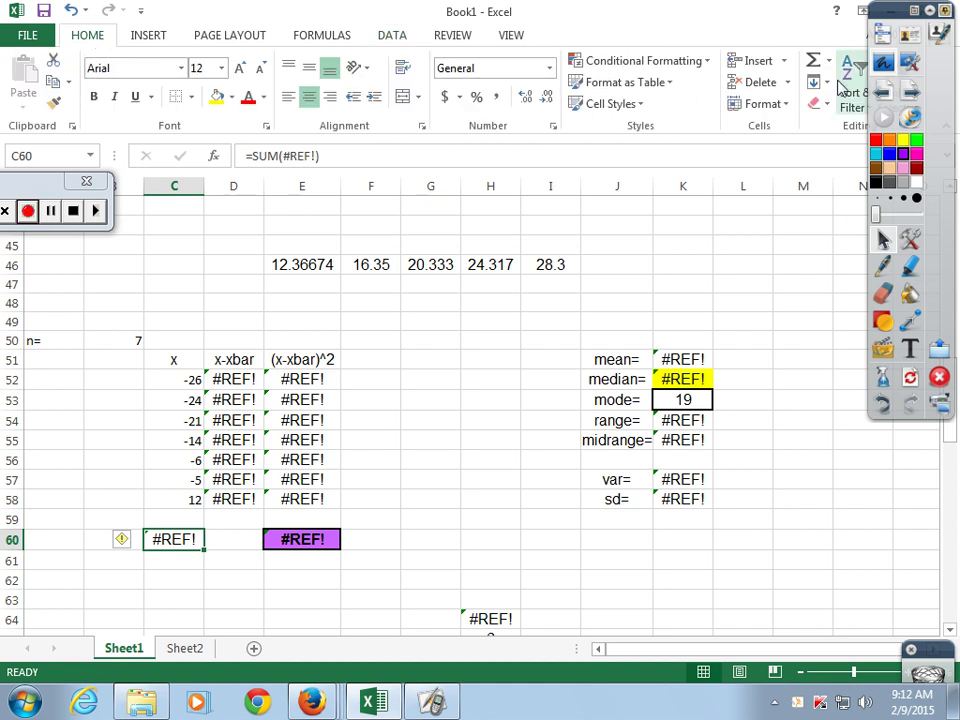
{"action": "left_click", "coordinate": [813, 61]}
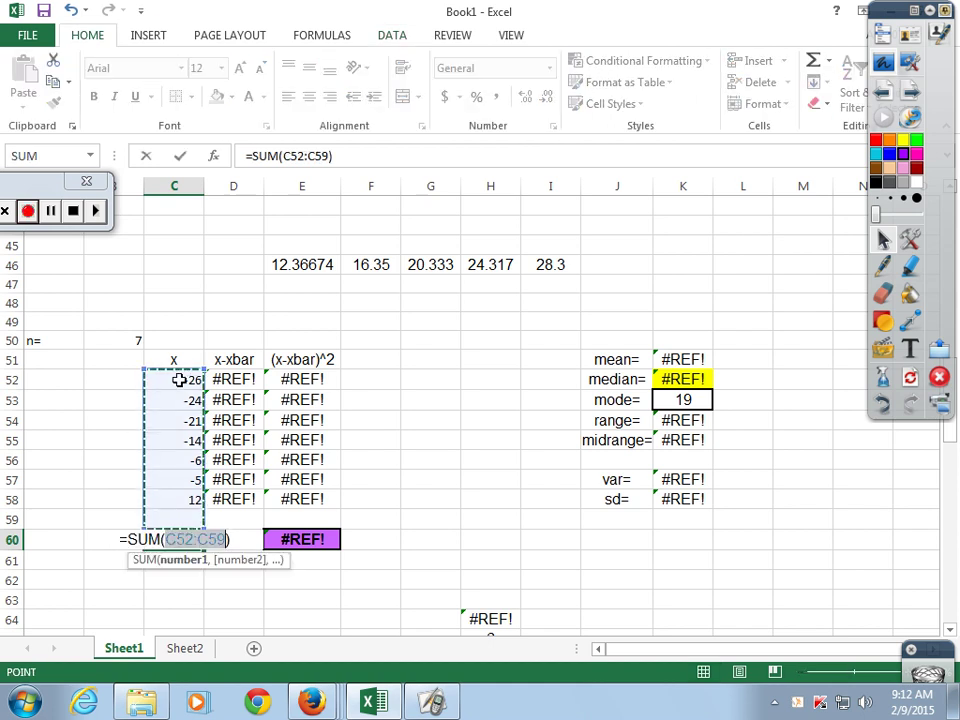
{"action": "left_click_drag", "start_coordinate": [178, 380], "coordinate": [165, 502]}
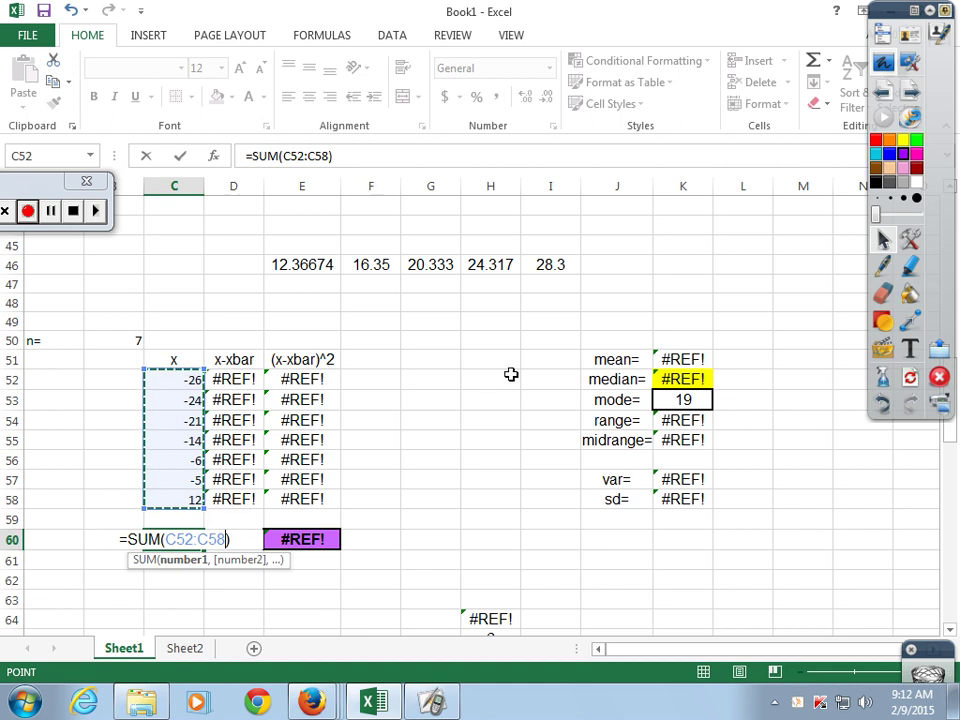
{"action": "key", "text": "Return"}
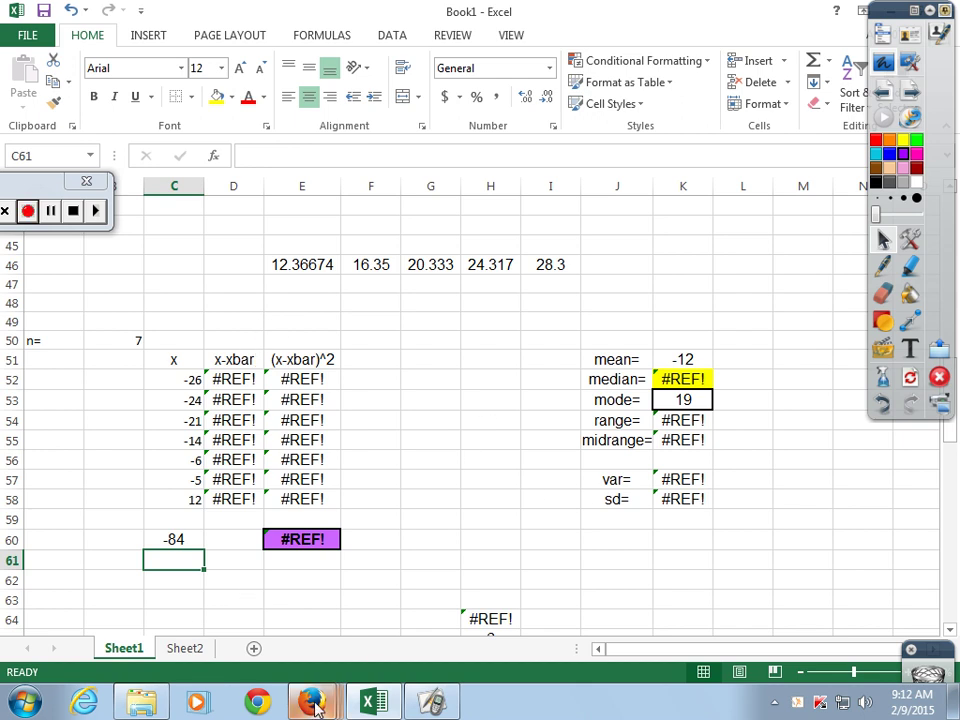
- Switch to the Firefox practice window, open question 6 (3.3.14) on mercury in tuna sushi, and copy its data table to the clipboard
{"action": "mouse_move", "coordinate": [314, 703]}
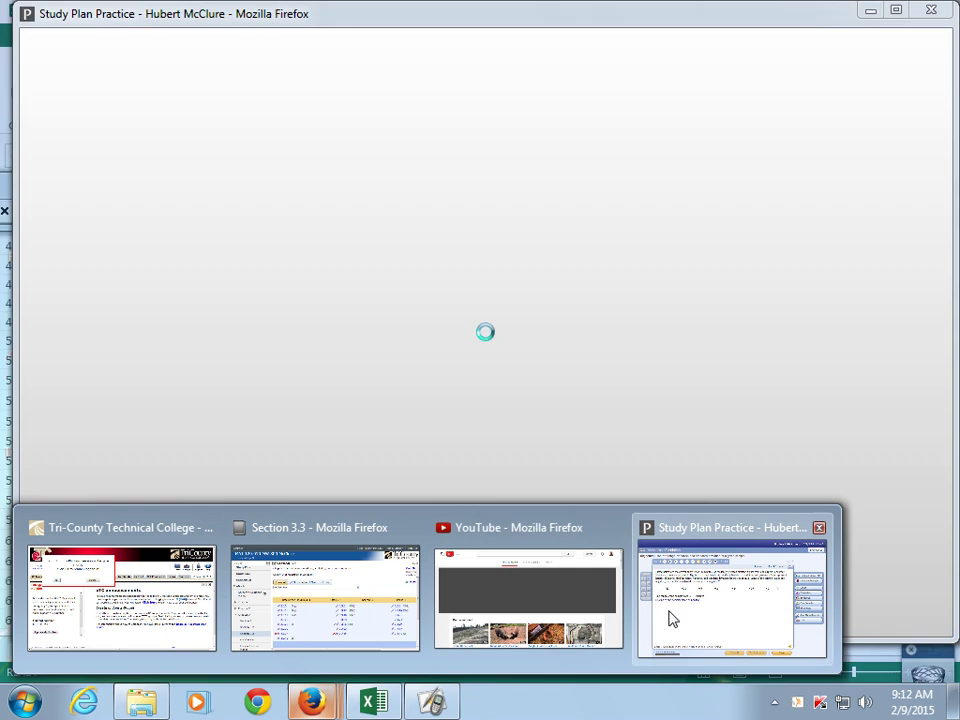
{"action": "left_click", "coordinate": [672, 618]}
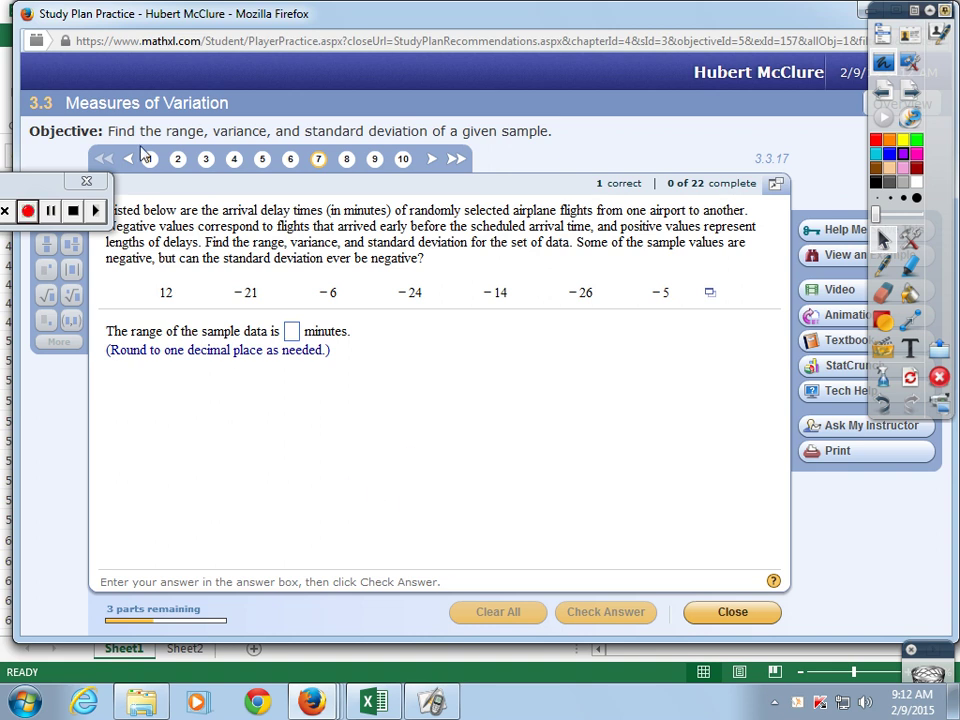
{"action": "left_click", "coordinate": [290, 159]}
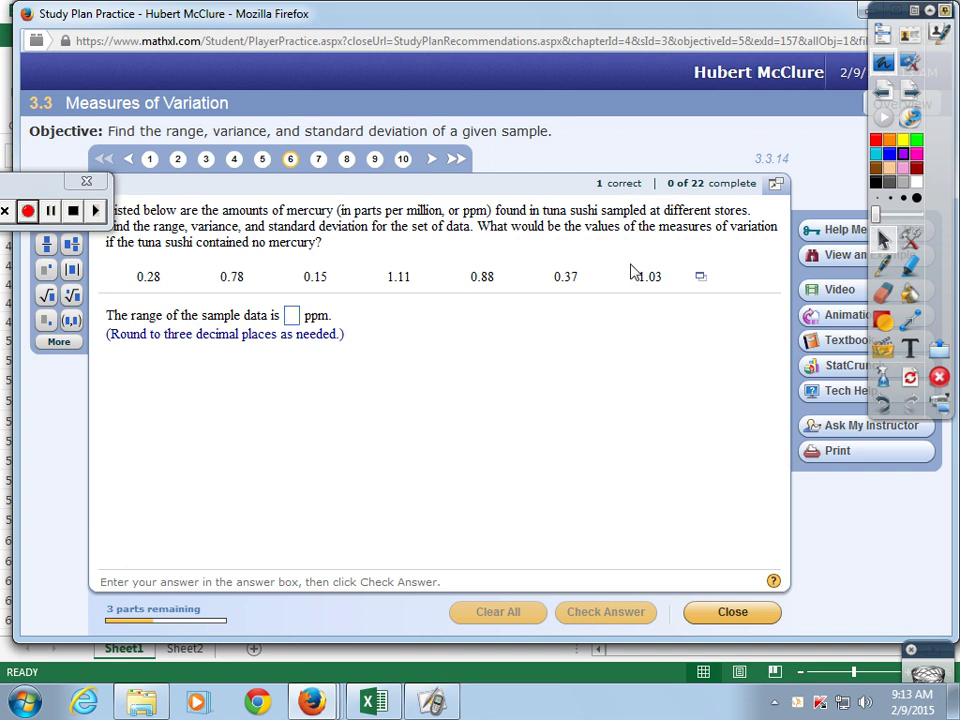
{"action": "left_click", "coordinate": [700, 284]}
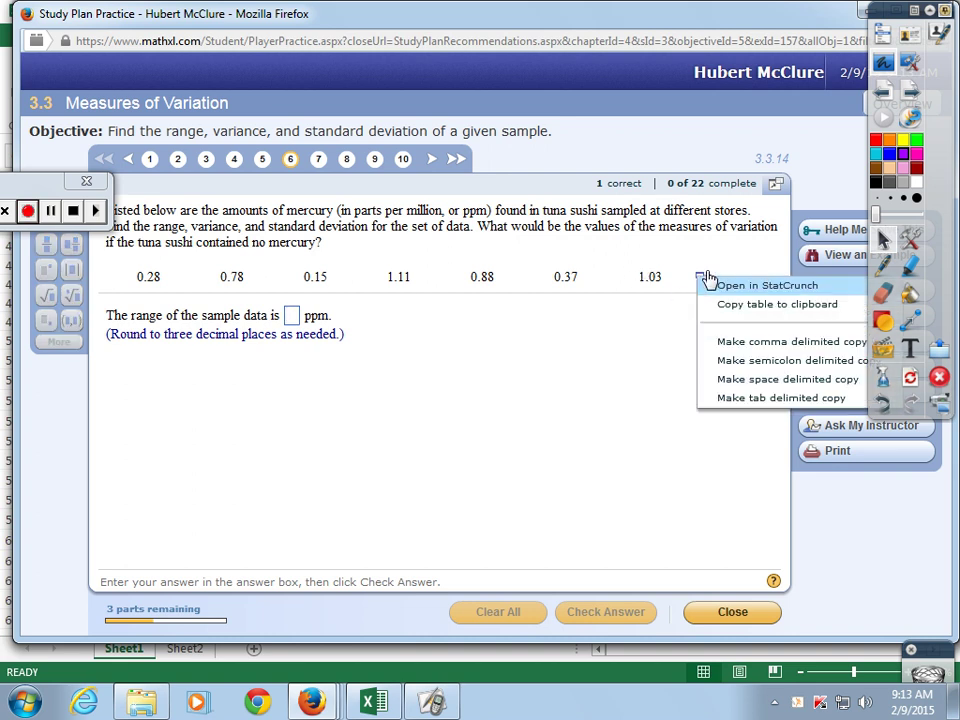
{"action": "left_click", "coordinate": [745, 302]}
{"action": "left_click", "coordinate": [485, 447]}
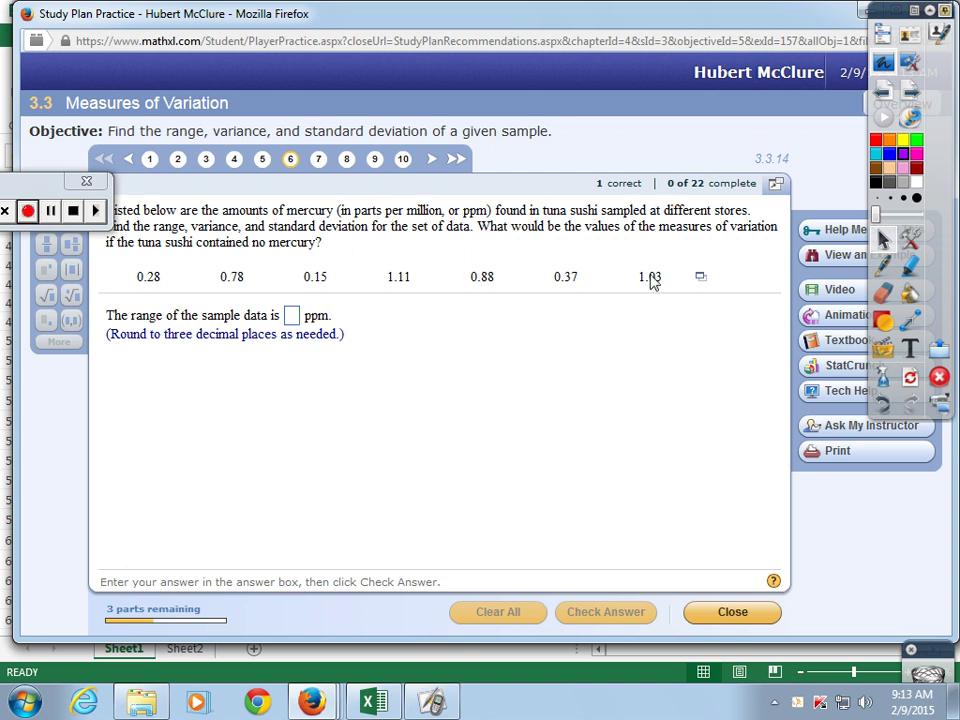
- Switch to Excel, paste the mercury amounts into Sheet1 from M55, and sort them in ascending order
{"action": "key", "text": "alt+Tab"}
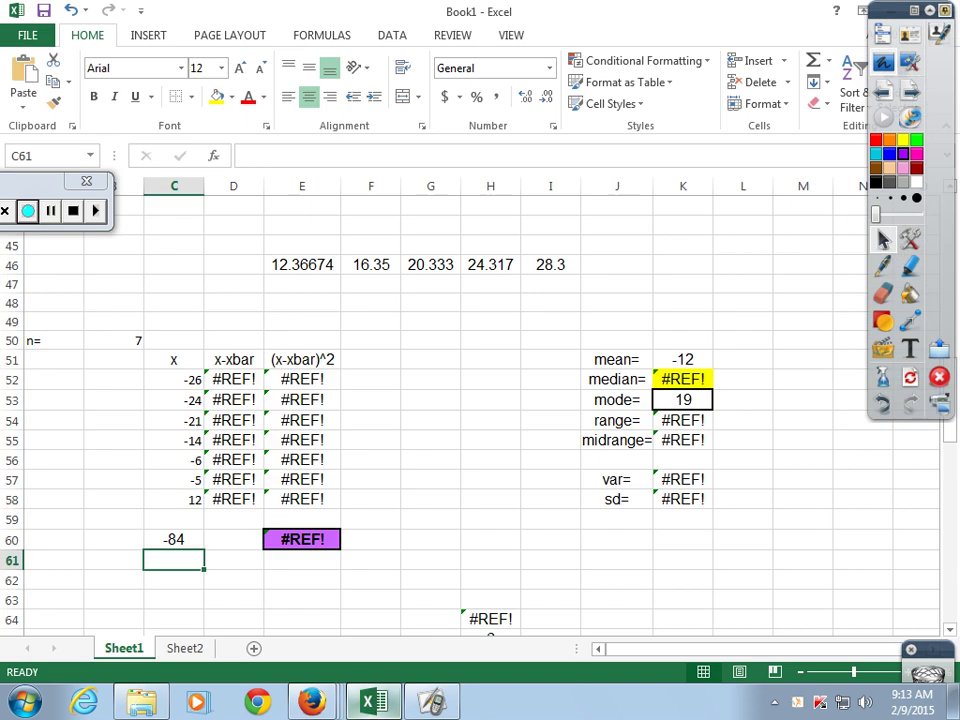
{"action": "left_click", "coordinate": [797, 439]}
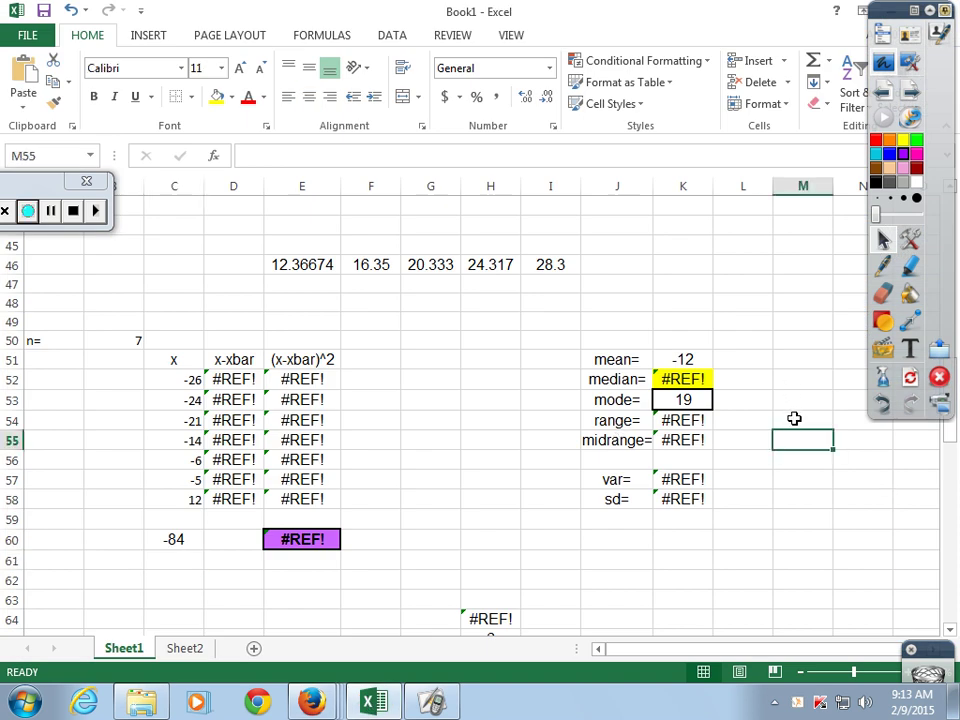
{"action": "key", "text": "ctrl+v"}
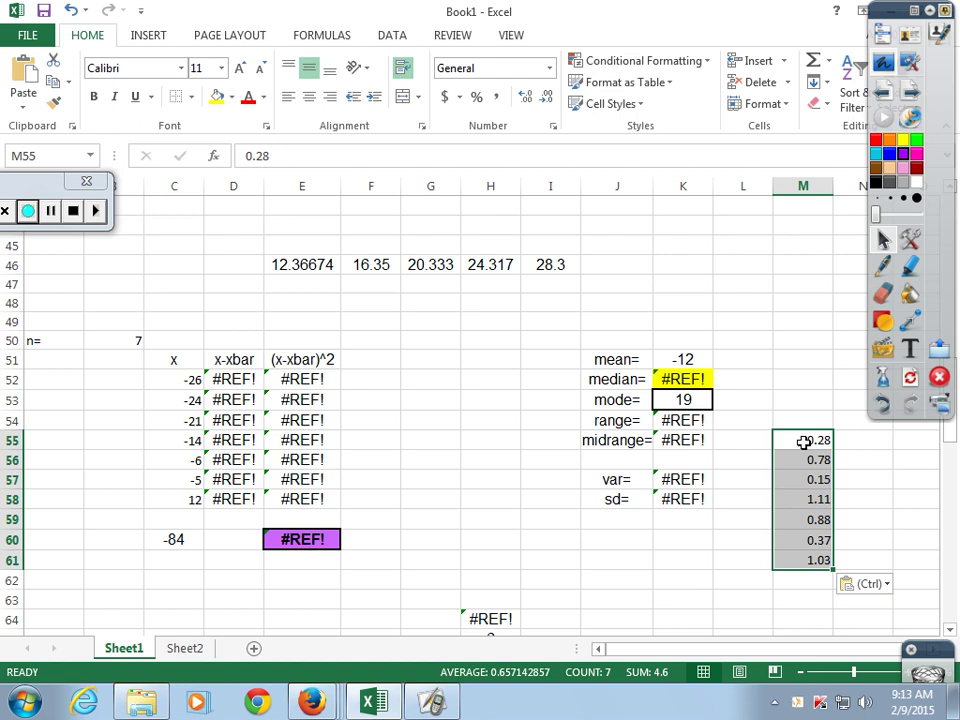
{"action": "left_click", "coordinate": [389, 36]}
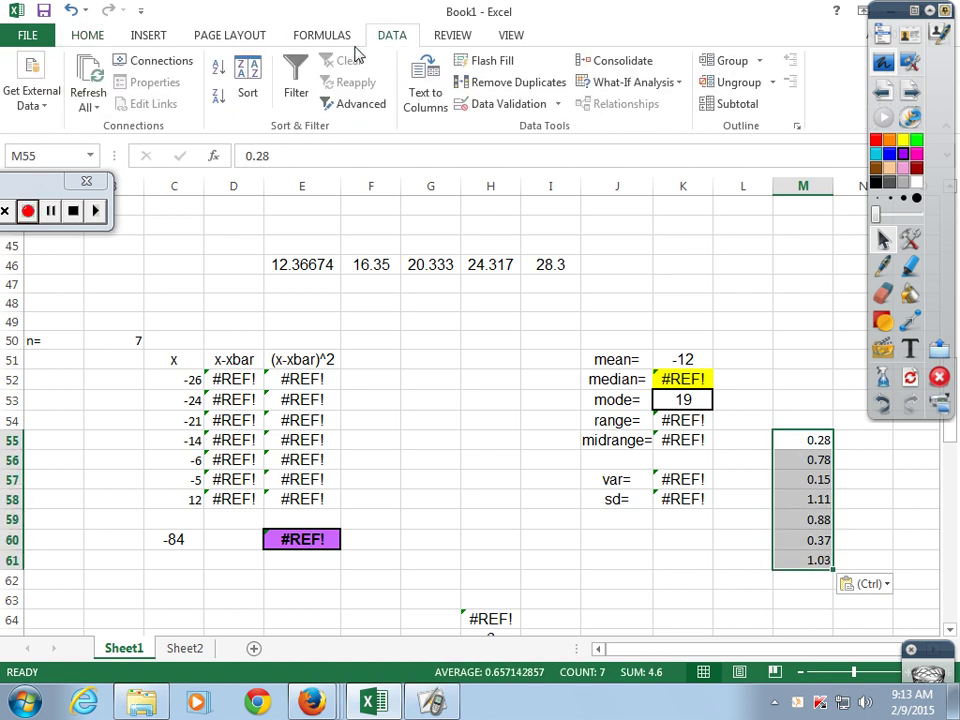
{"action": "left_click", "coordinate": [216, 68]}
- Copy the sorted mercury amounts from M55:M61 over the n=7 example's x values, starting at C52
{"action": "left_click_drag", "start_coordinate": [791, 440], "coordinate": [791, 562]}
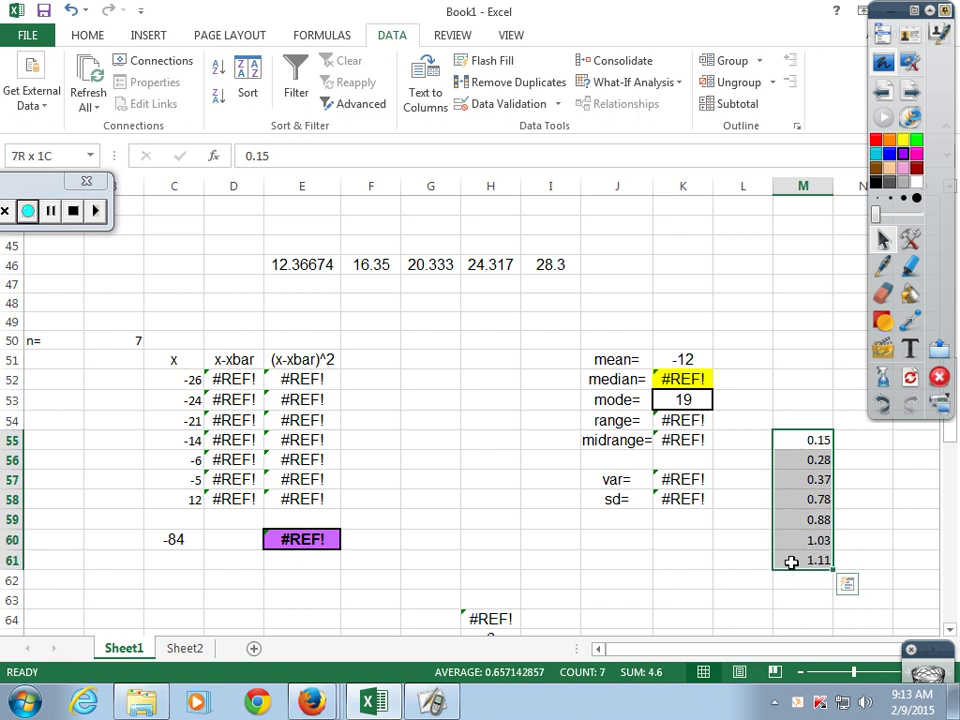
{"action": "key", "text": "ctrl+c"}
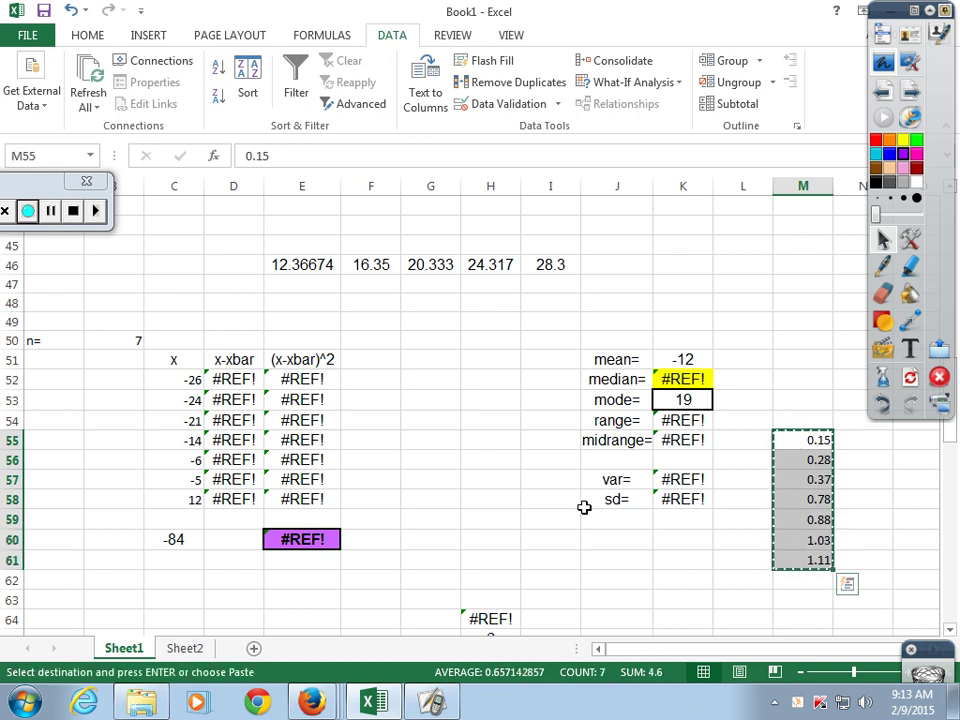
{"action": "left_click", "coordinate": [186, 377]}
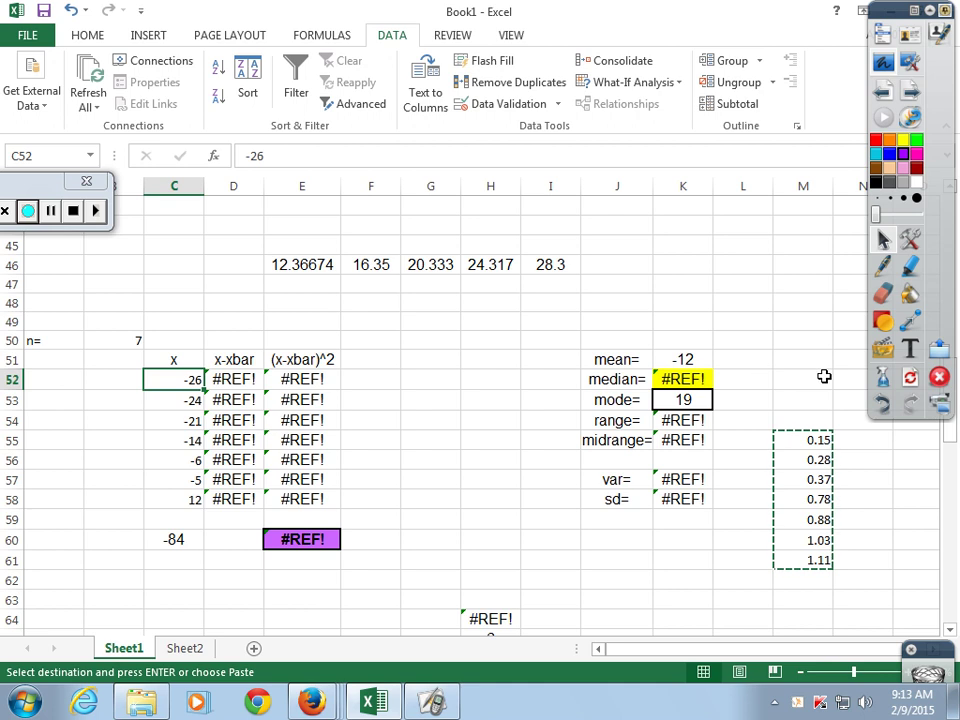
{"action": "key", "text": "ctrl+v"}
{"action": "key", "text": "ctrl"}
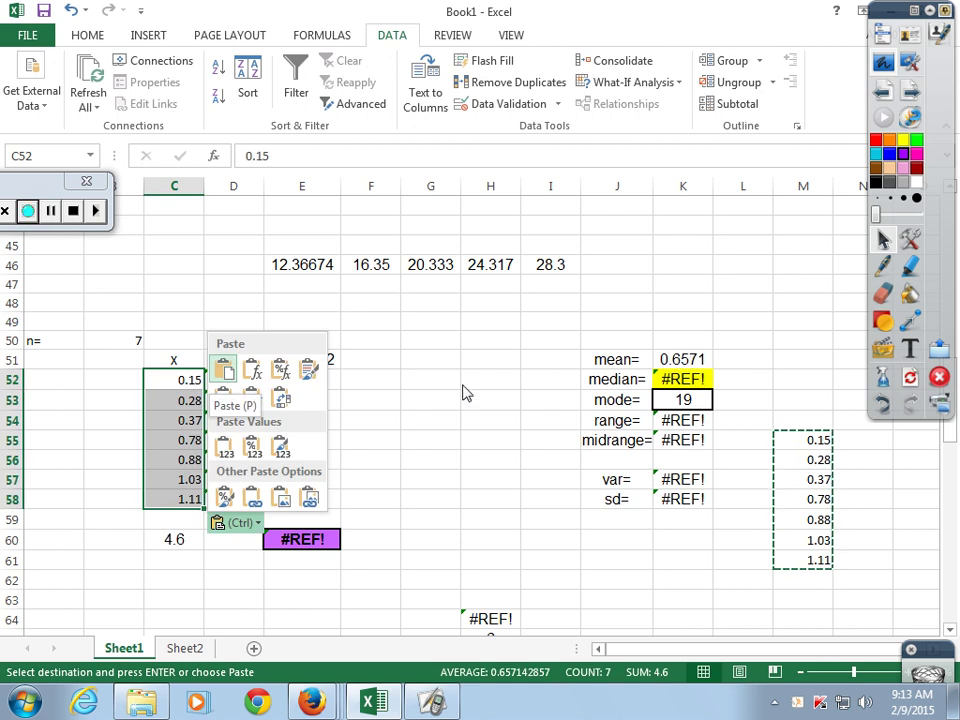
{"action": "key", "text": "Escape"}
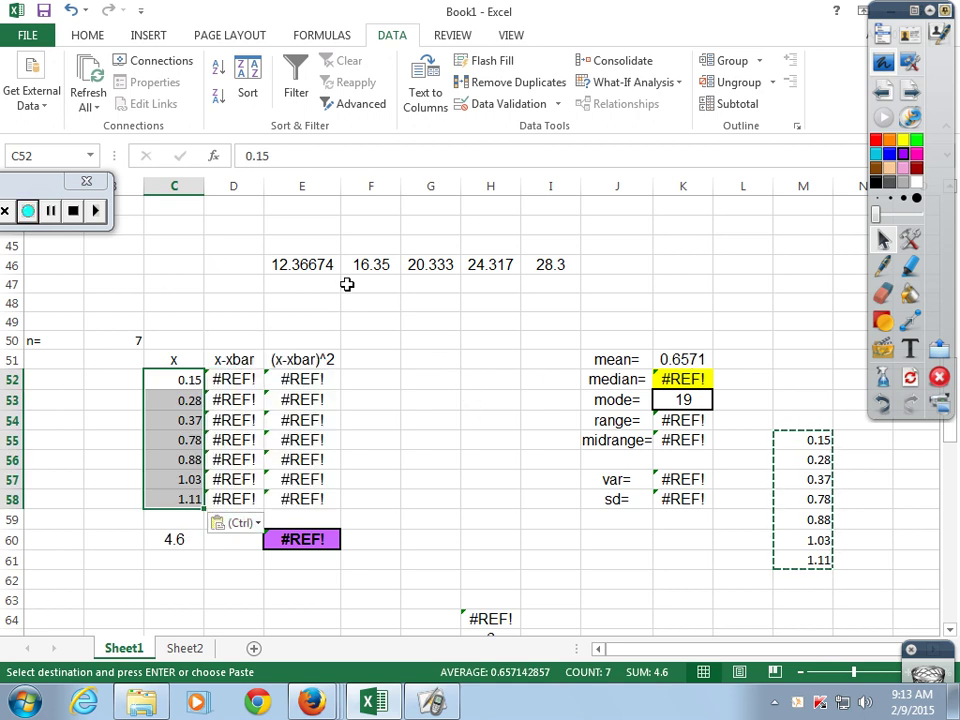
- Re-enter the sum of the mercury x values in C60 as =SUM(C52:C58)
{"action": "left_click", "coordinate": [178, 526]}
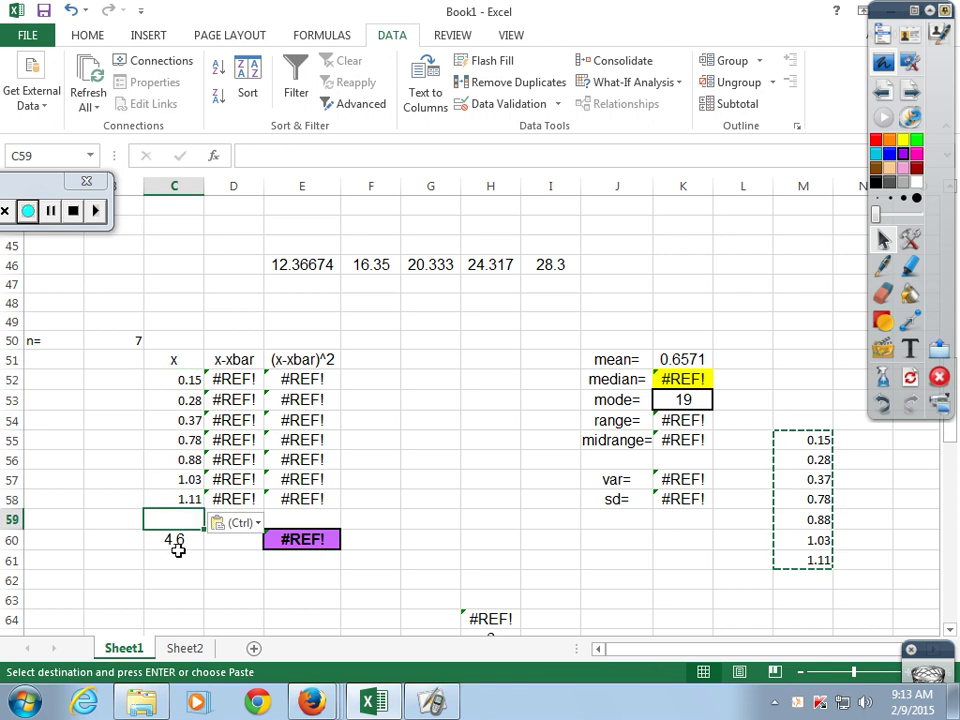
{"action": "left_click", "coordinate": [178, 549]}
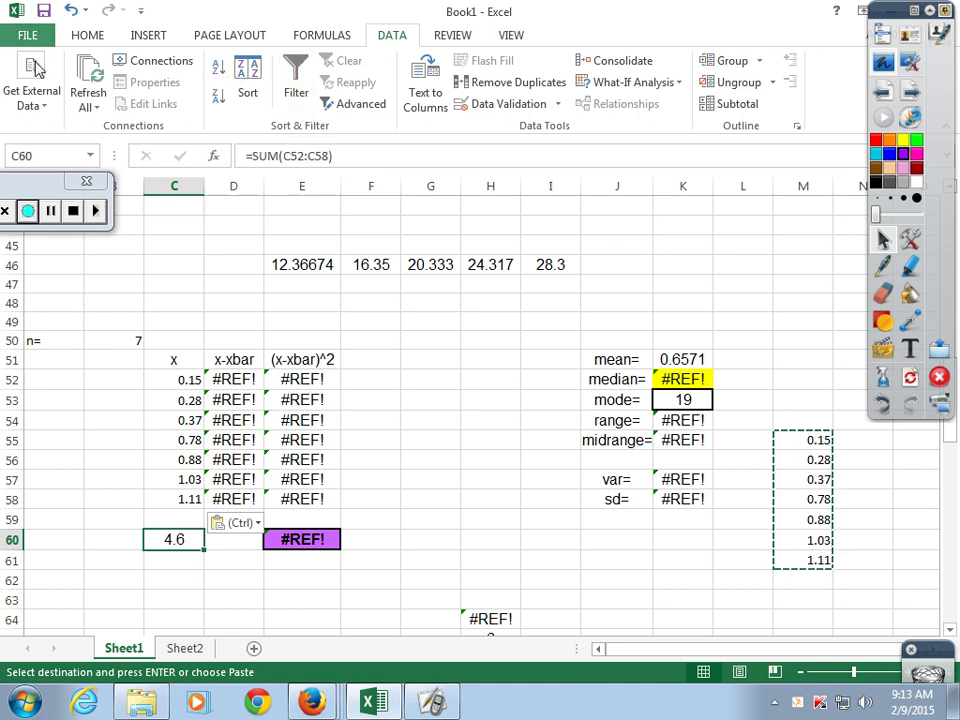
{"action": "left_click", "coordinate": [88, 35]}
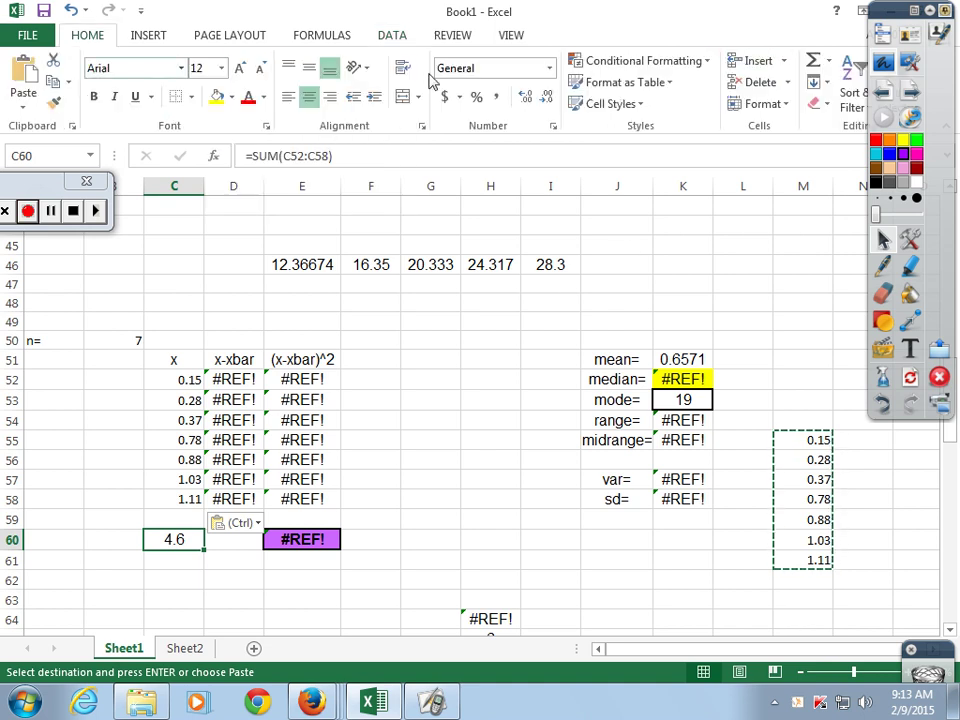
{"action": "left_click", "coordinate": [815, 63]}
{"action": "left_click_drag", "start_coordinate": [170, 379], "coordinate": [176, 495]}
{"action": "key", "text": "Return"}
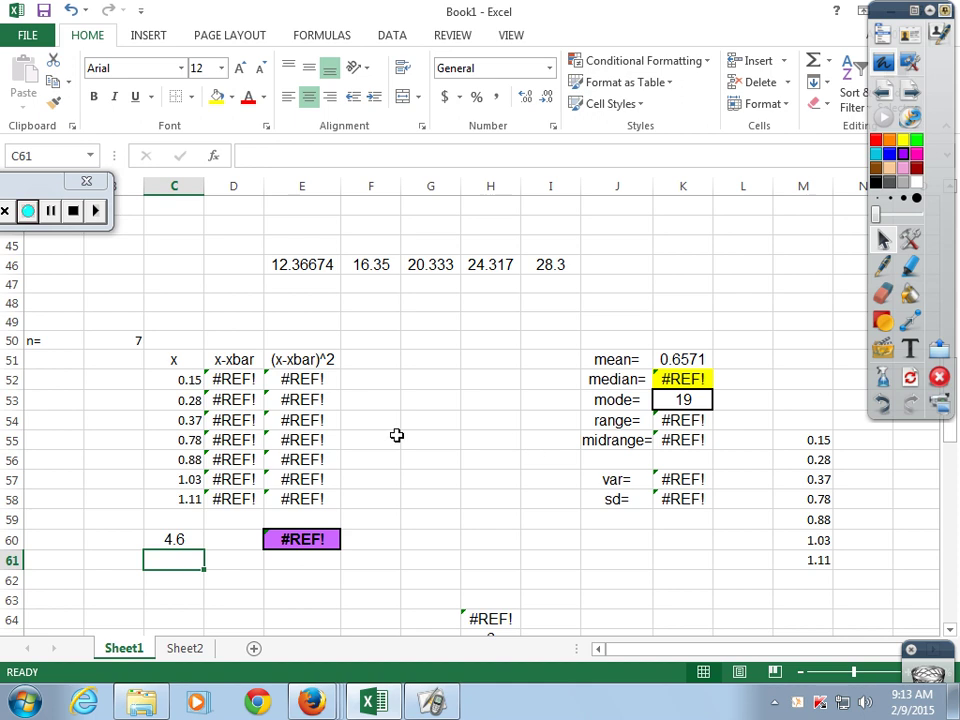
- Re-enter the mean in K51 as the x total divided by n, =C60/B50
{"action": "left_click", "coordinate": [701, 361]}
{"action": "type", "text": "="}
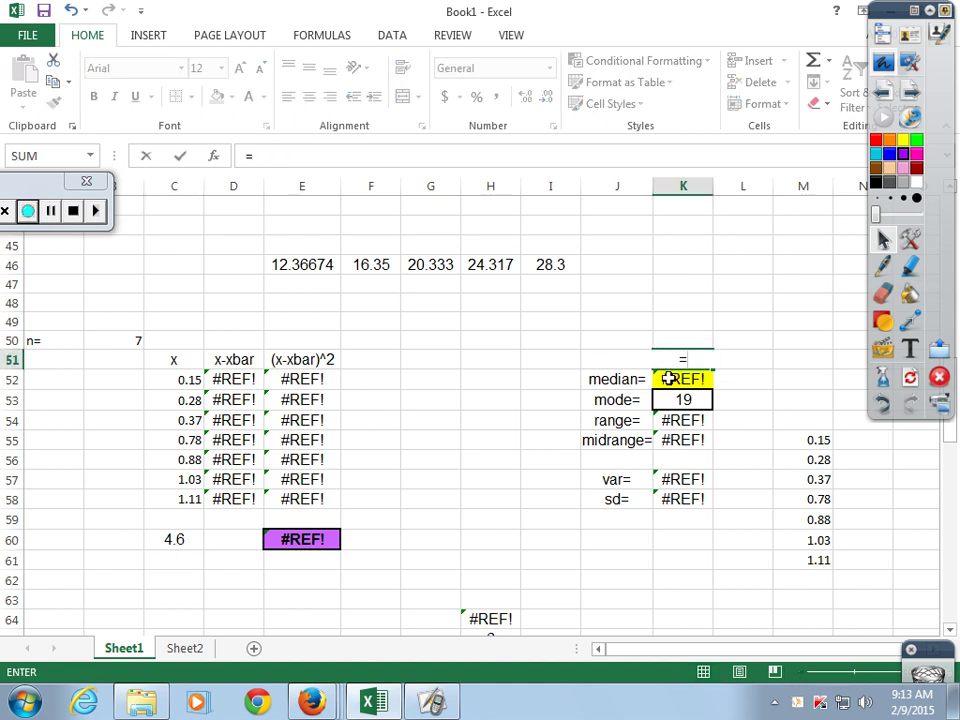
{"action": "left_click", "coordinate": [177, 540]}
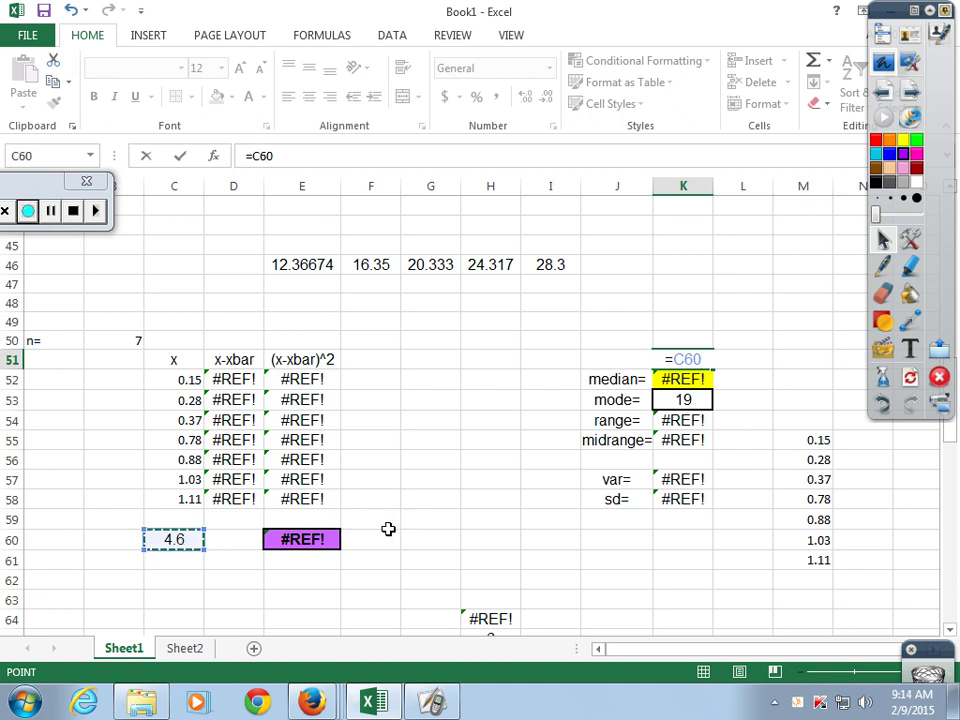
{"action": "type", "text": "/"}
{"action": "left_click", "coordinate": [123, 339]}
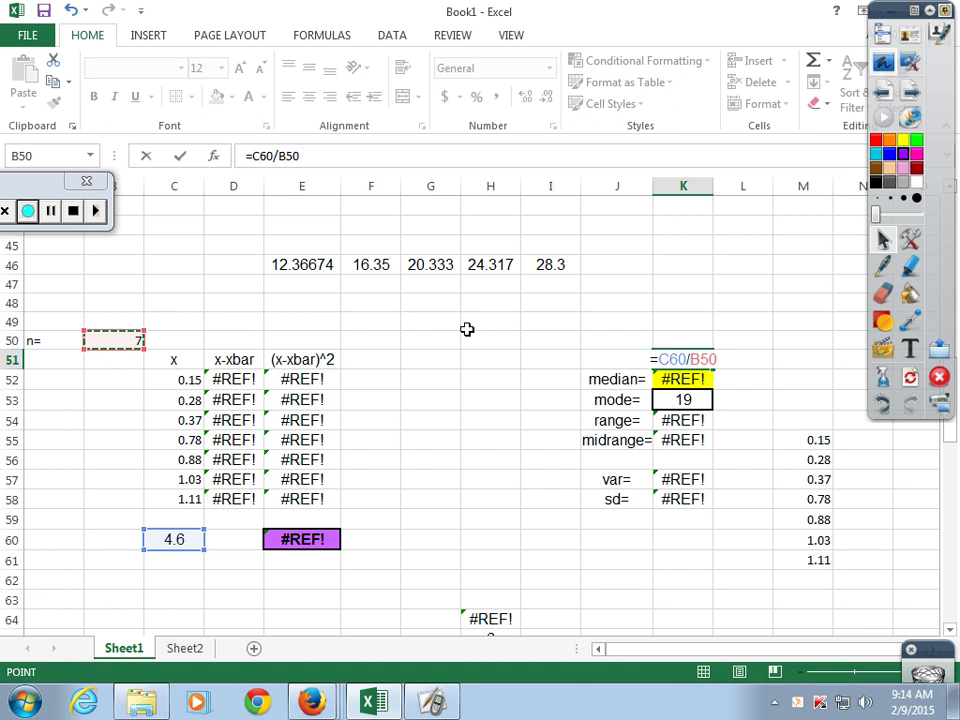
{"action": "key", "text": "Return"}
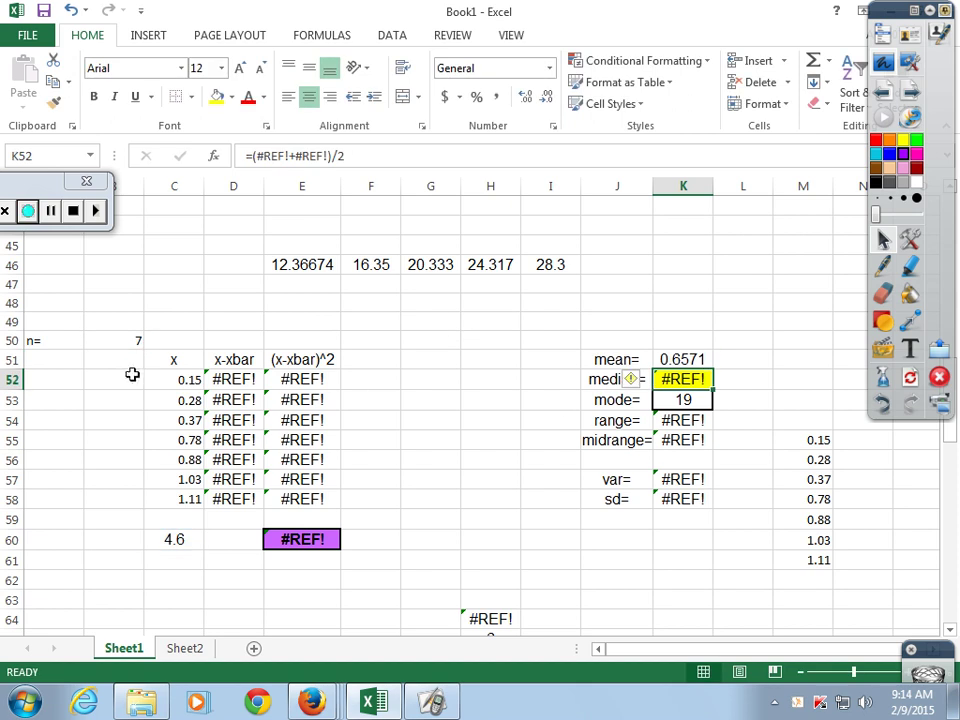
- Enter =C52-$K$51 in D52 for the x-xbar deviation and fill it down to D58
{"action": "left_click", "coordinate": [228, 376]}
{"action": "type", "text": "="}
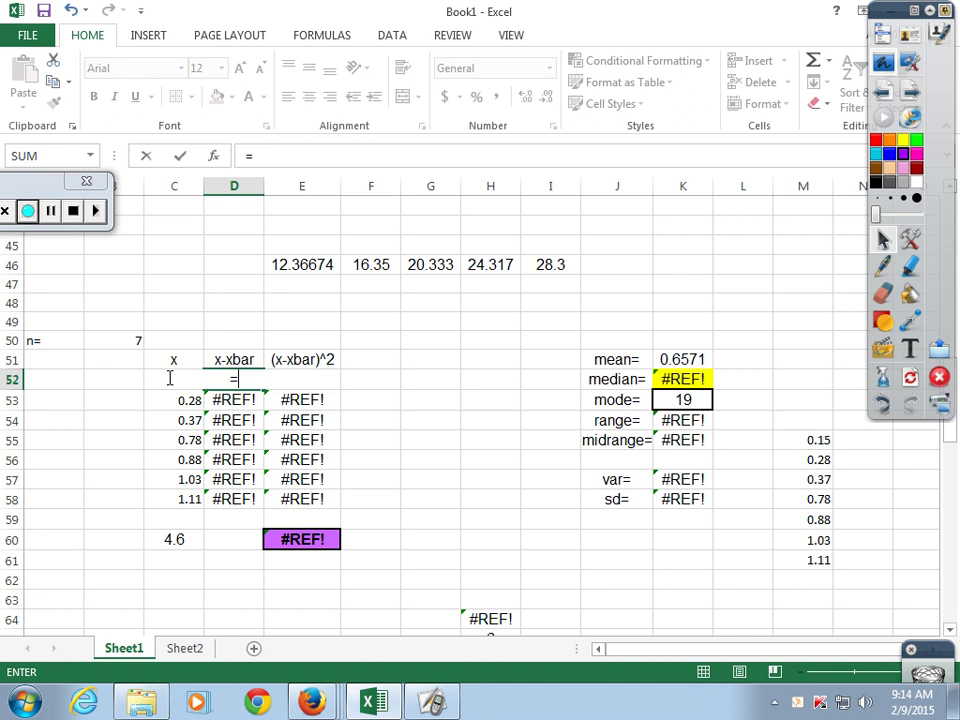
{"action": "type", "text": "c52"}
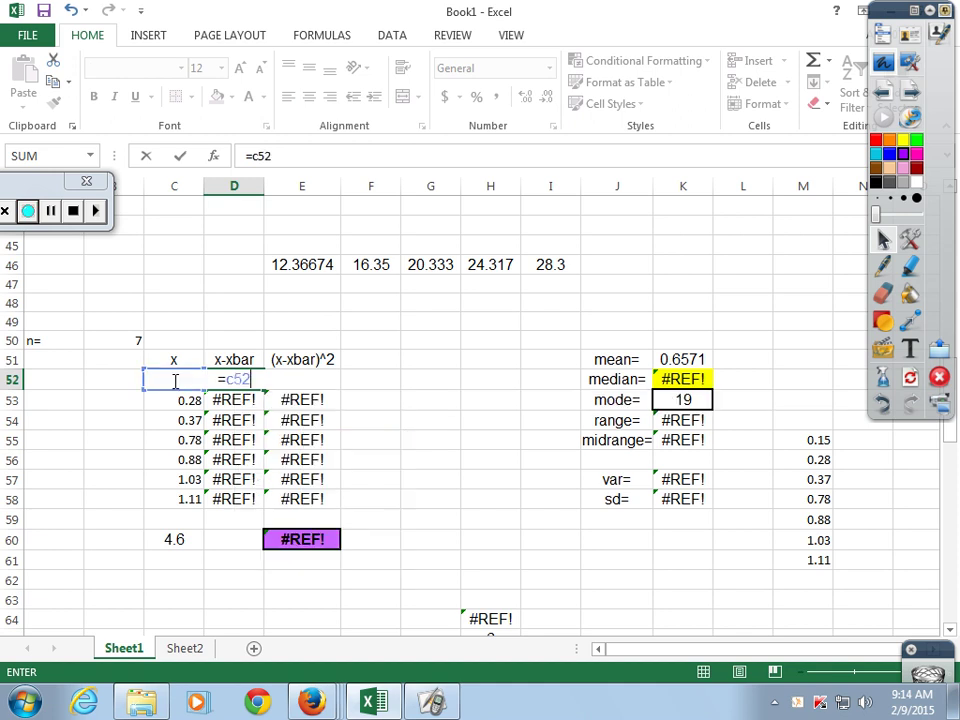
{"action": "type", "text": "-"}
{"action": "left_click", "coordinate": [662, 357]}
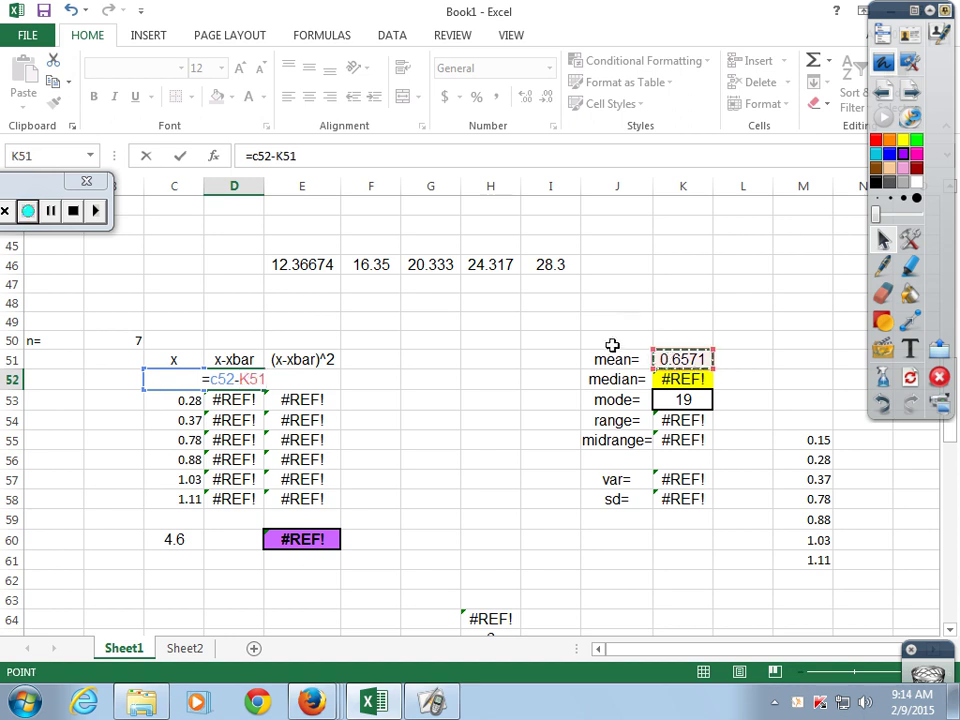
{"action": "key", "text": "F4"}
{"action": "key", "text": "Return"}
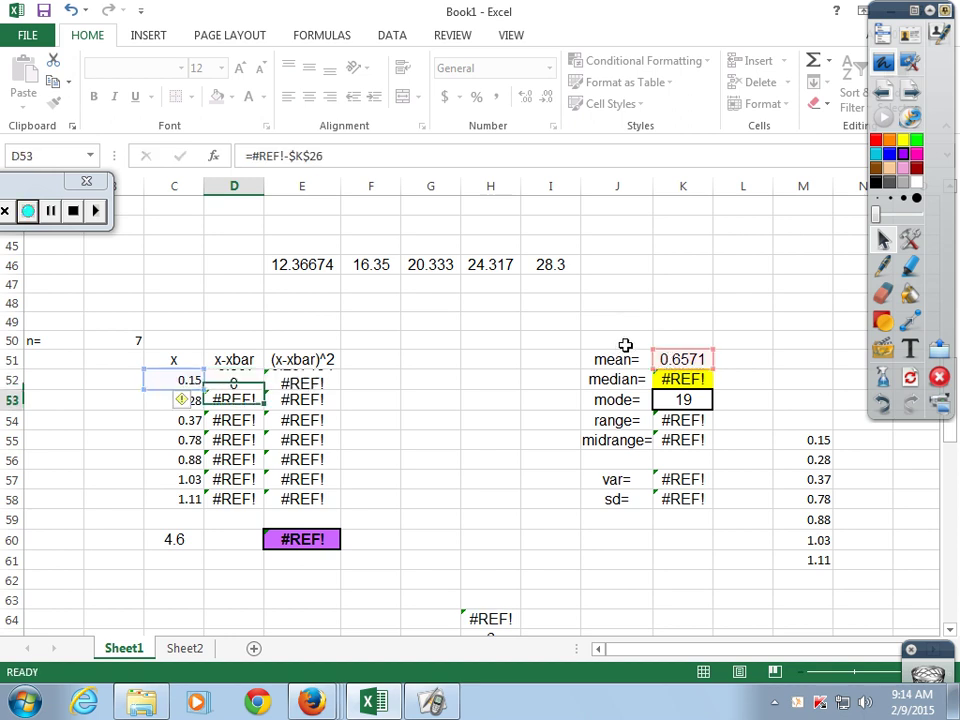
{"action": "left_click", "coordinate": [242, 380]}
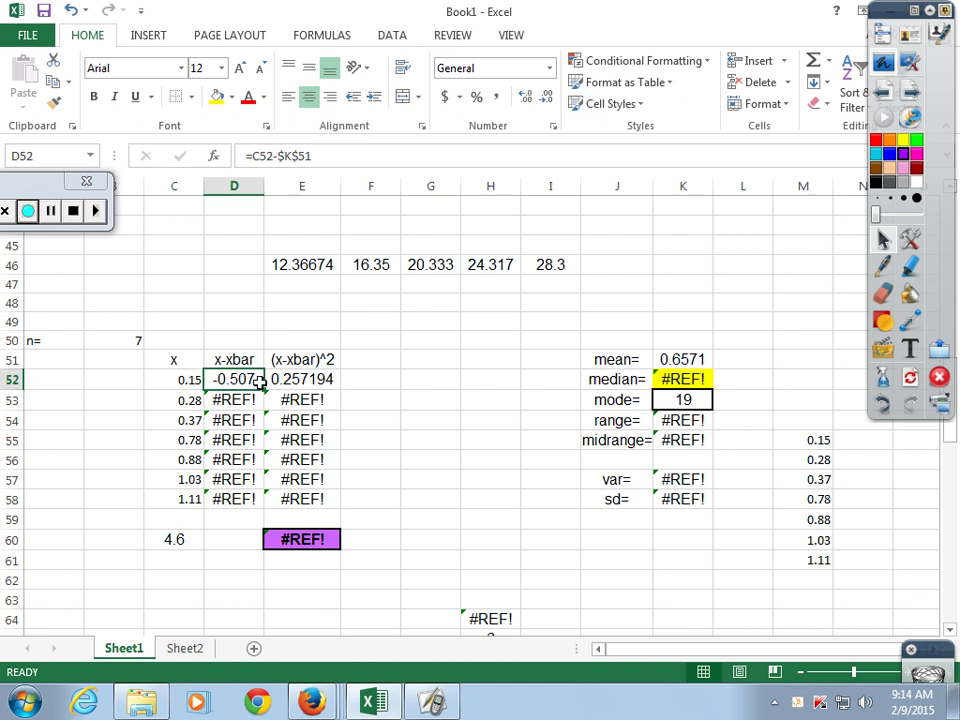
{"action": "left_click_drag", "start_coordinate": [262, 389], "coordinate": [255, 500]}
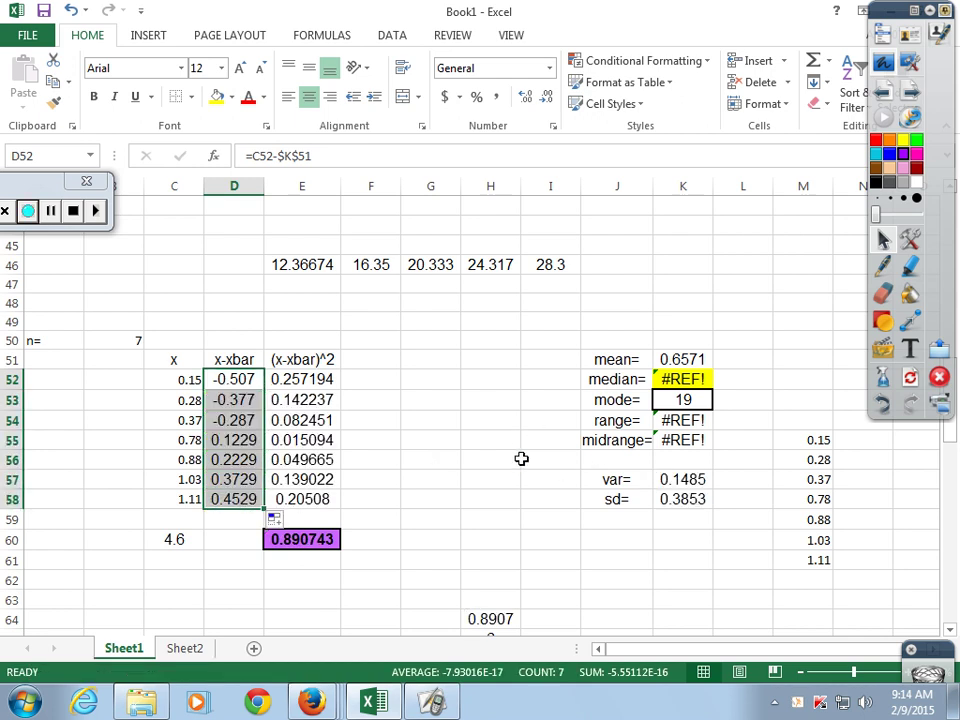
- Re-enter the range in K54 as the largest minus the smallest mercury amount, =C58-C52
{"action": "left_click", "coordinate": [685, 420]}
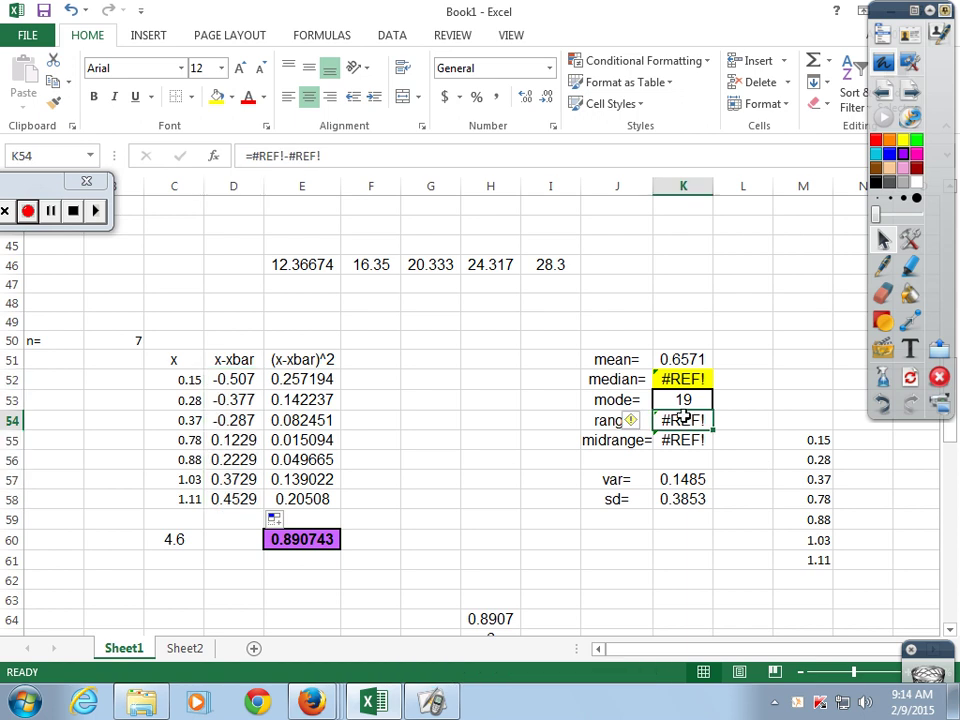
{"action": "type", "text": "="}
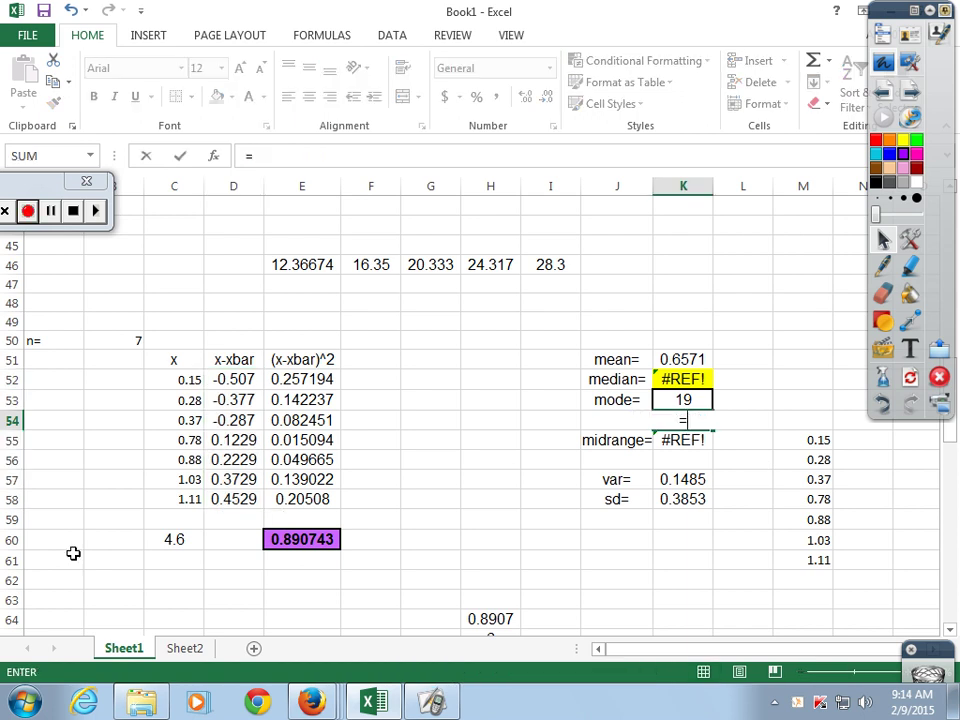
{"action": "left_click", "coordinate": [178, 498]}
{"action": "type", "text": "-"}
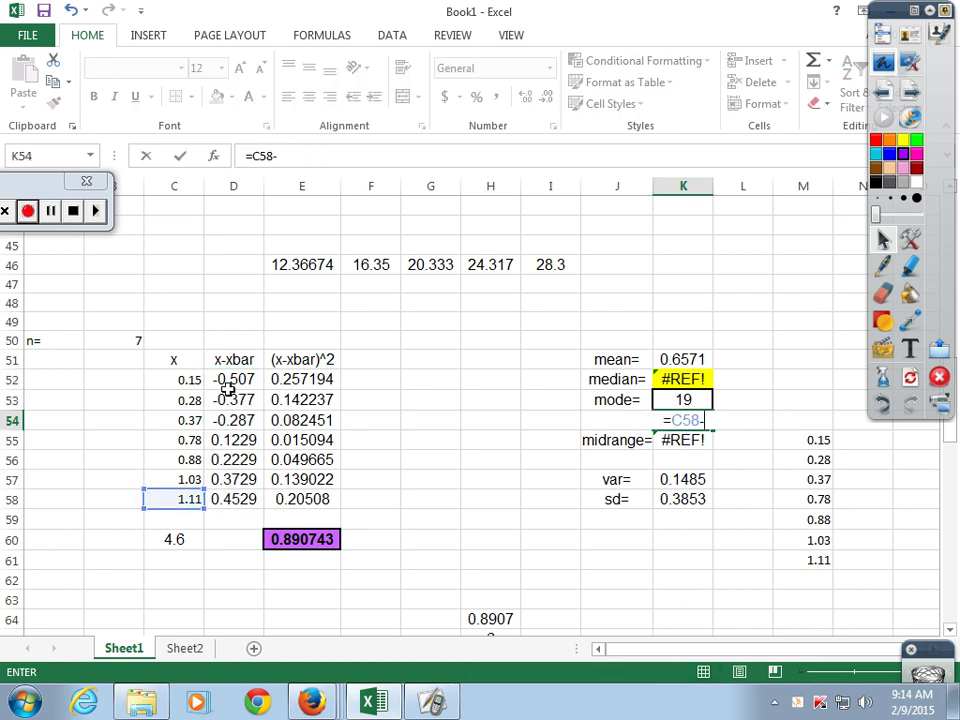
{"action": "left_click", "coordinate": [172, 380]}
{"action": "key", "text": "Return"}
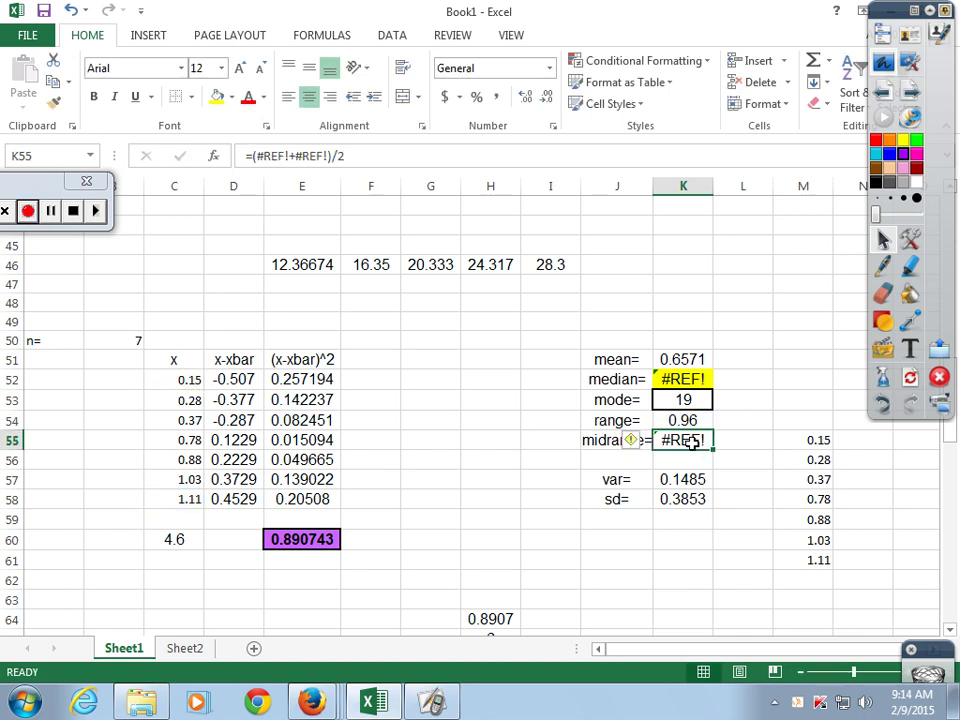
- Re-enter the midrange in K55 as the average of the largest and smallest amounts, =(C58+C52)/2
{"action": "type", "text": "=("}
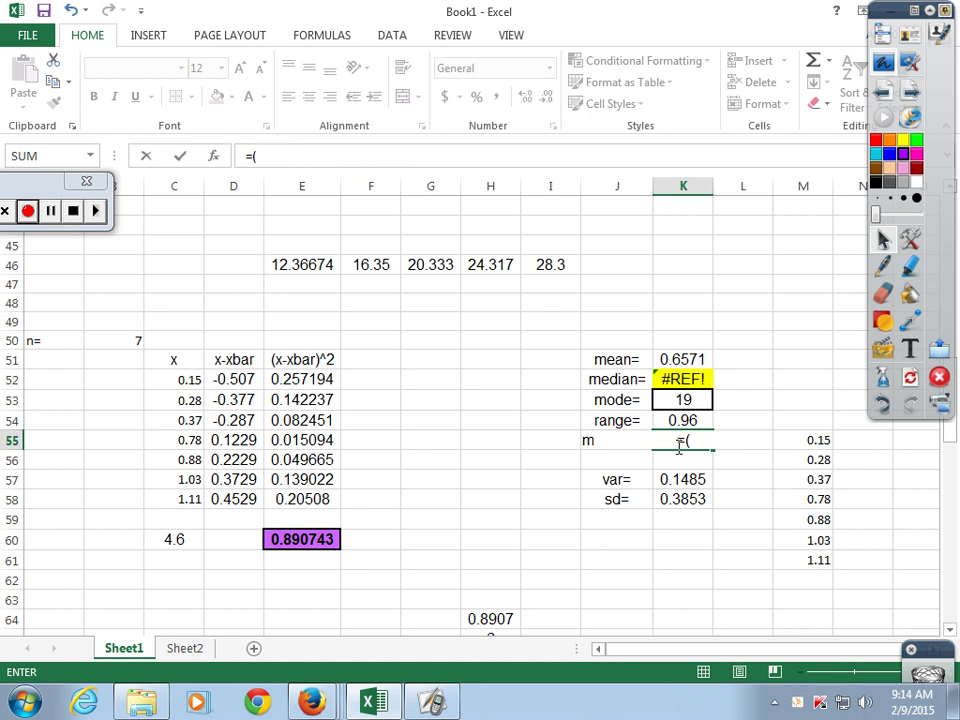
{"action": "left_click", "coordinate": [190, 498]}
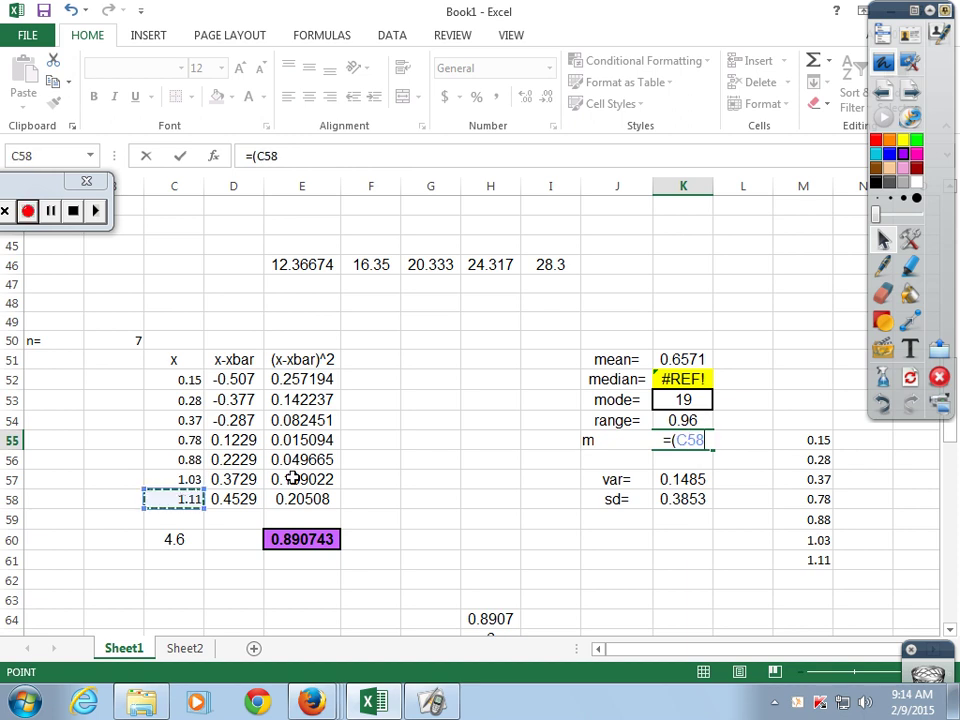
{"action": "type", "text": "+"}
{"action": "left_click", "coordinate": [200, 381]}
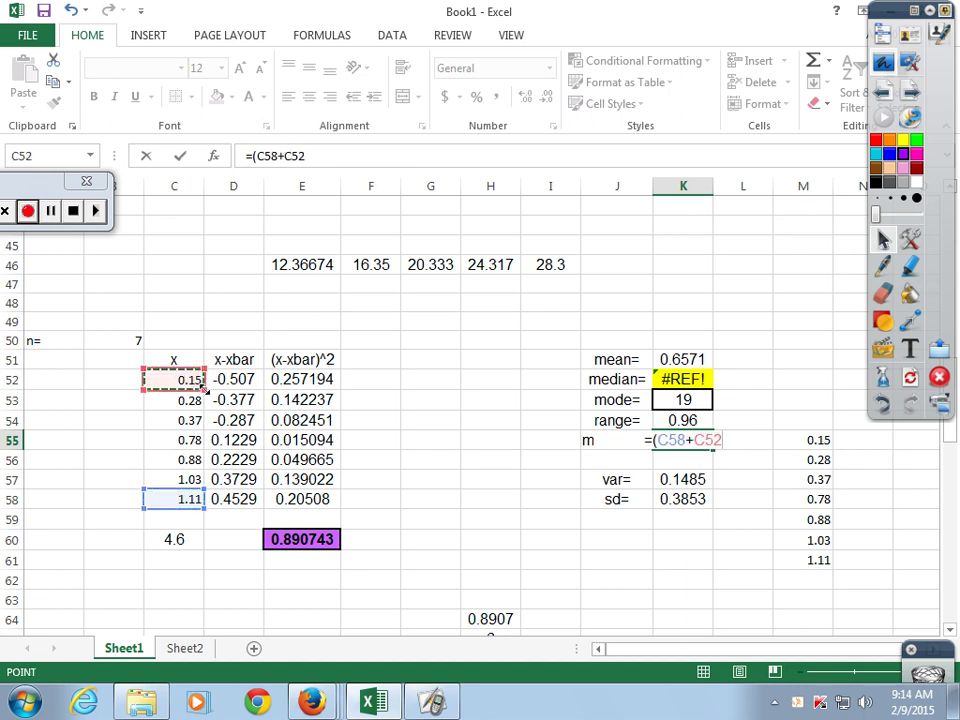
{"action": "type", "text": ")/2"}
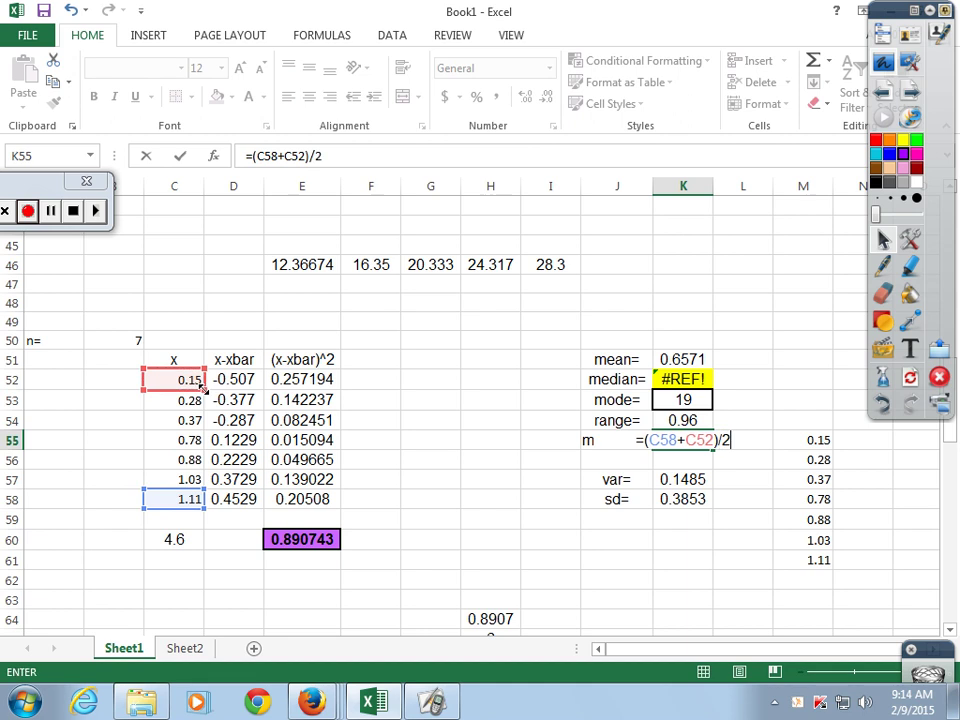
{"action": "key", "text": "Return"}
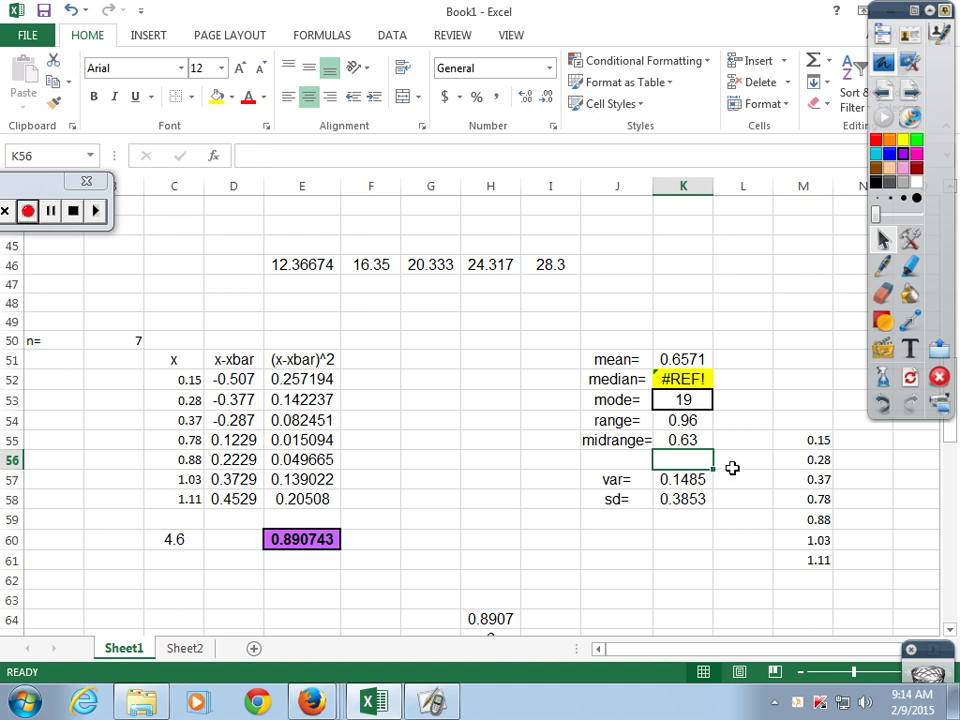
- Re-enter the median in K52 as a reference to the middle sorted x value, =C55
{"action": "scroll", "coordinate": [730, 486], "scroll_direction": "down", "scroll_amount": 2}
{"action": "scroll", "coordinate": [730, 486], "scroll_direction": "up", "scroll_amount": 2}
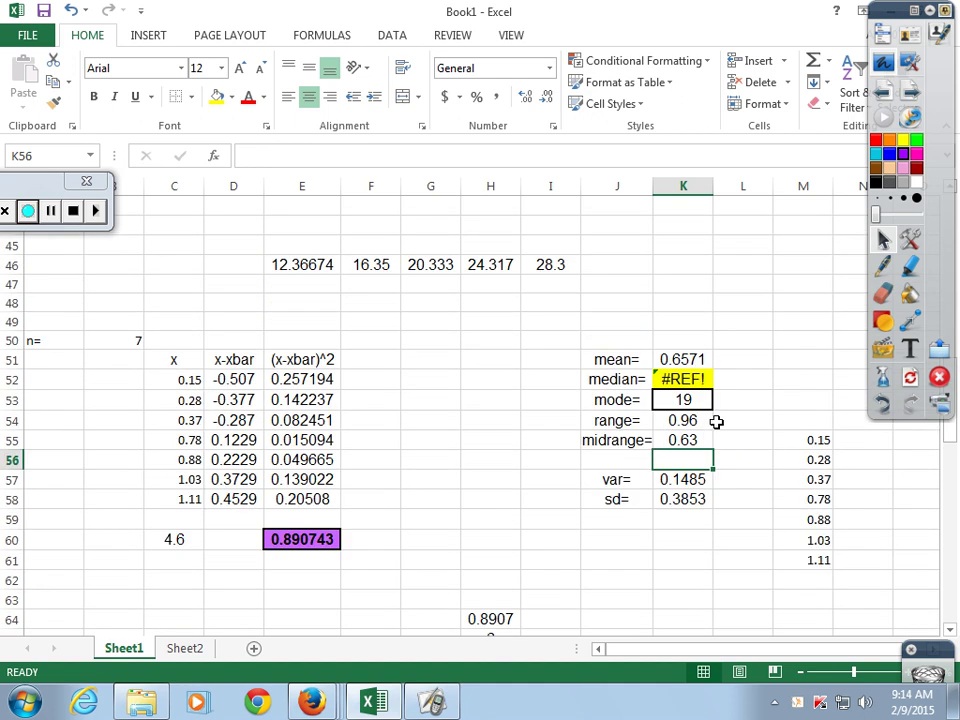
{"action": "left_click", "coordinate": [684, 381]}
{"action": "left_click", "coordinate": [190, 441]}
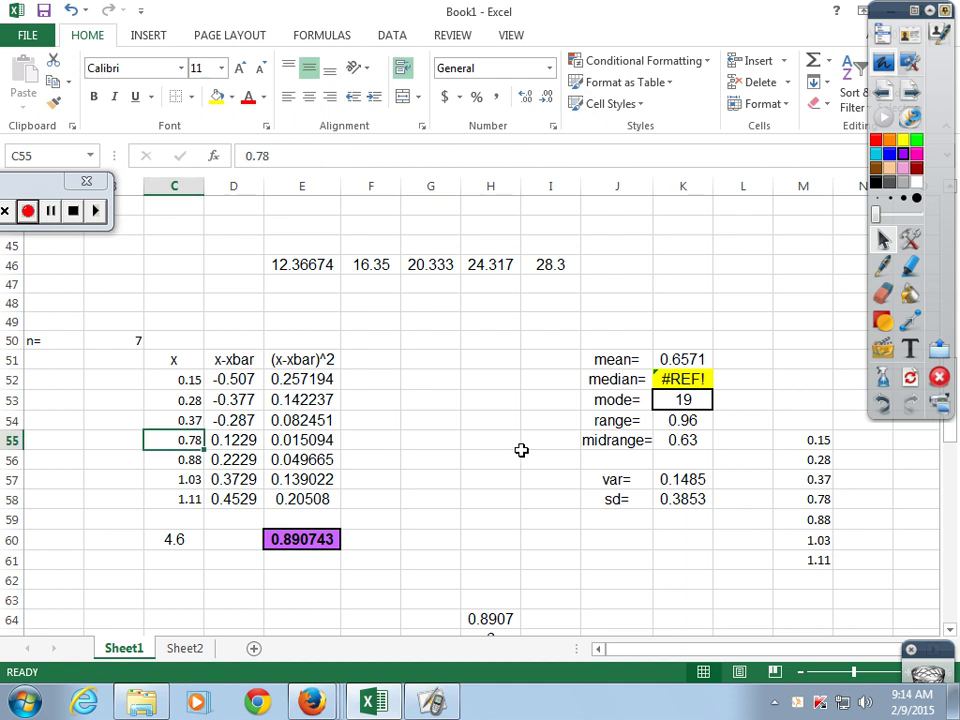
{"action": "left_click", "coordinate": [684, 380]}
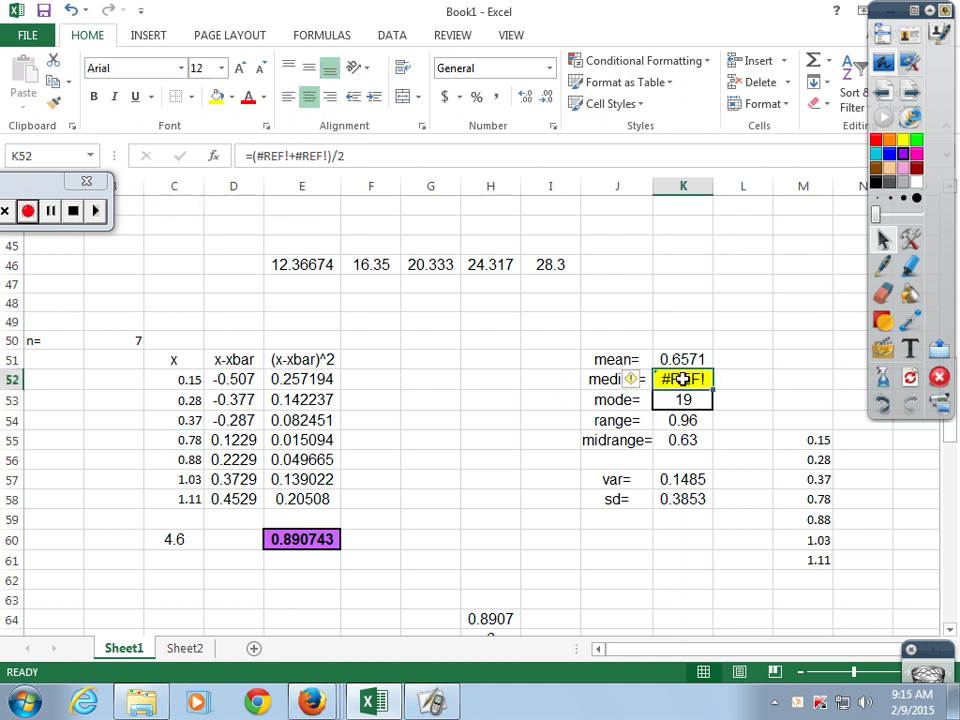
{"action": "type", "text": "="}
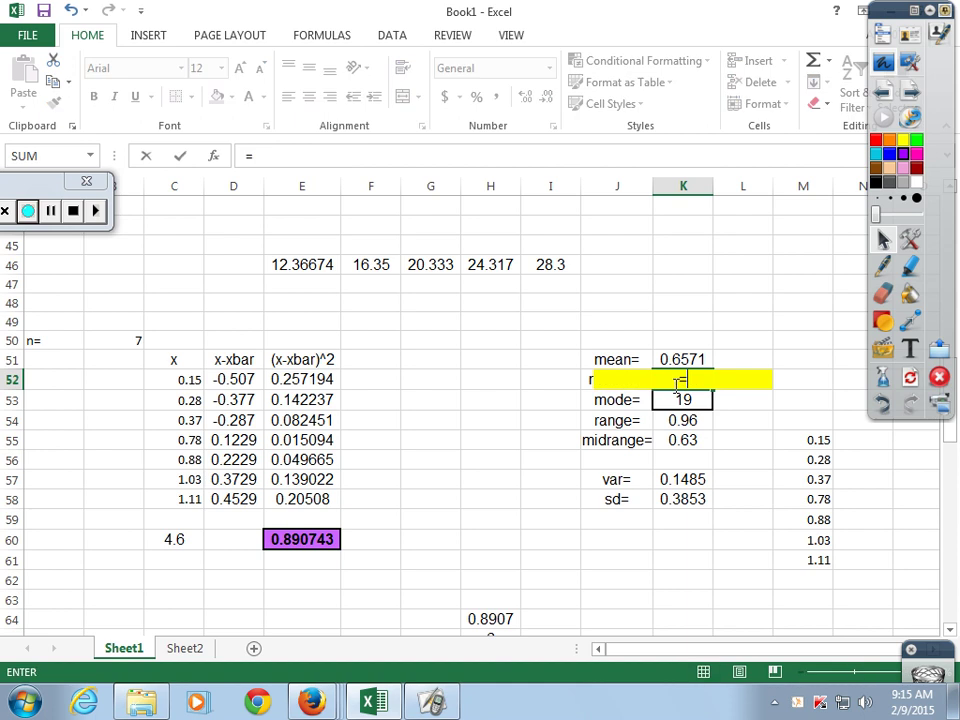
{"action": "left_click", "coordinate": [190, 440]}
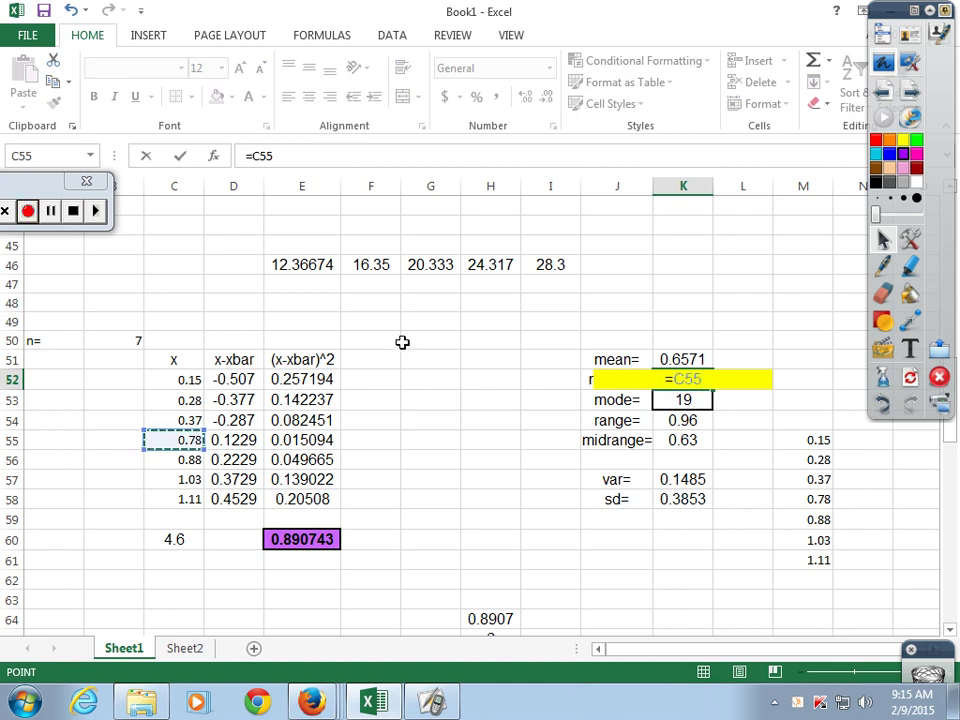
{"action": "key", "text": "Return"}
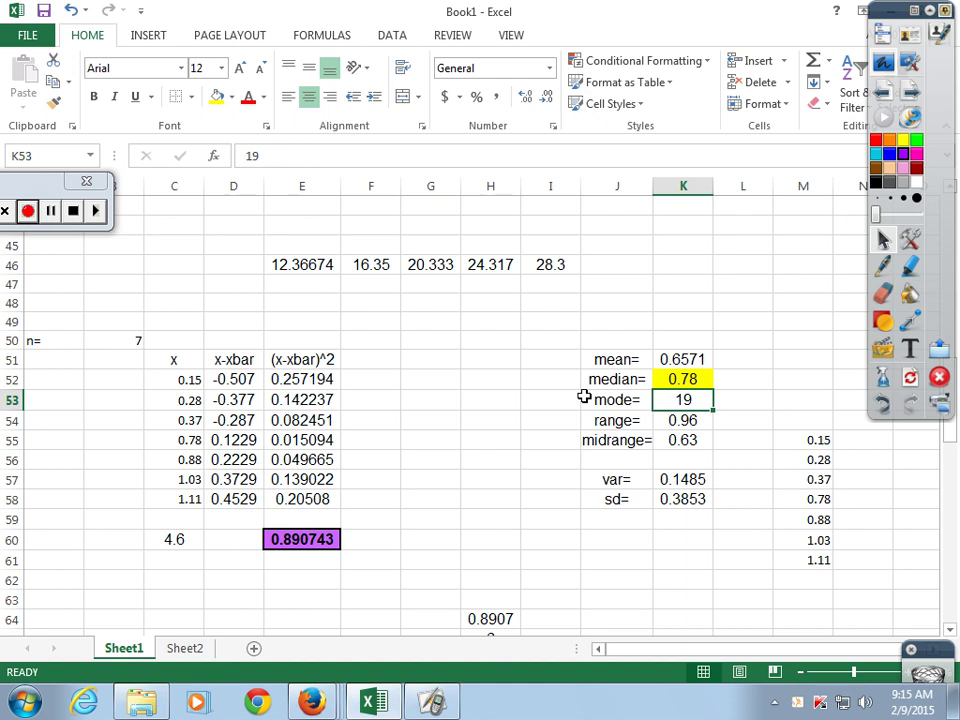
- Replace the mode in K53 with the text nern
{"action": "type", "text": "ner"}
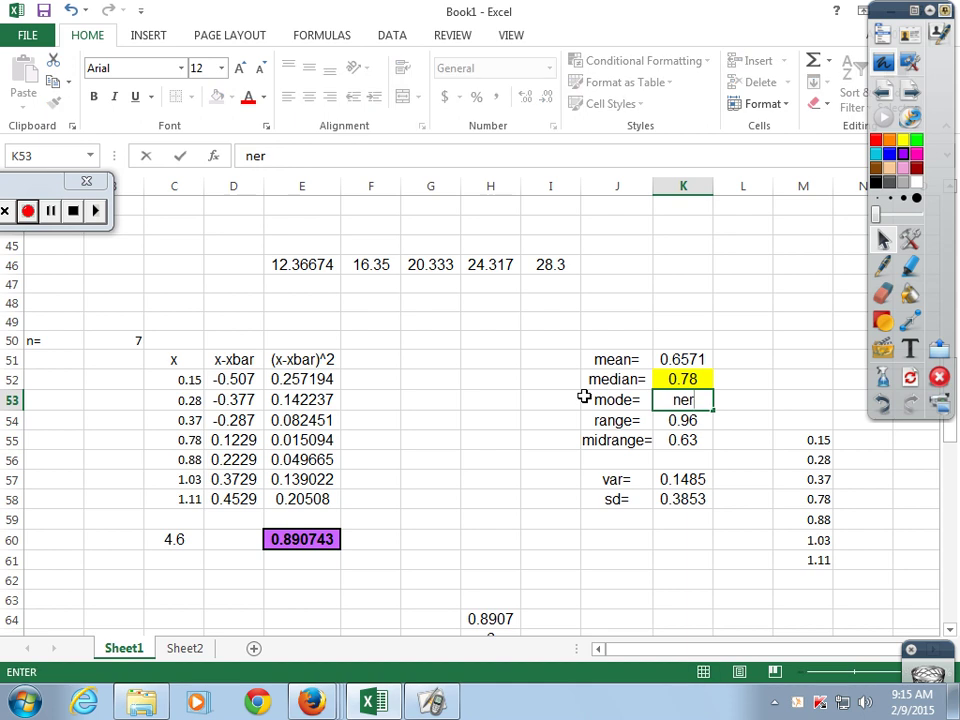
{"action": "type", "text": "n"}
{"action": "key", "text": "Return"}
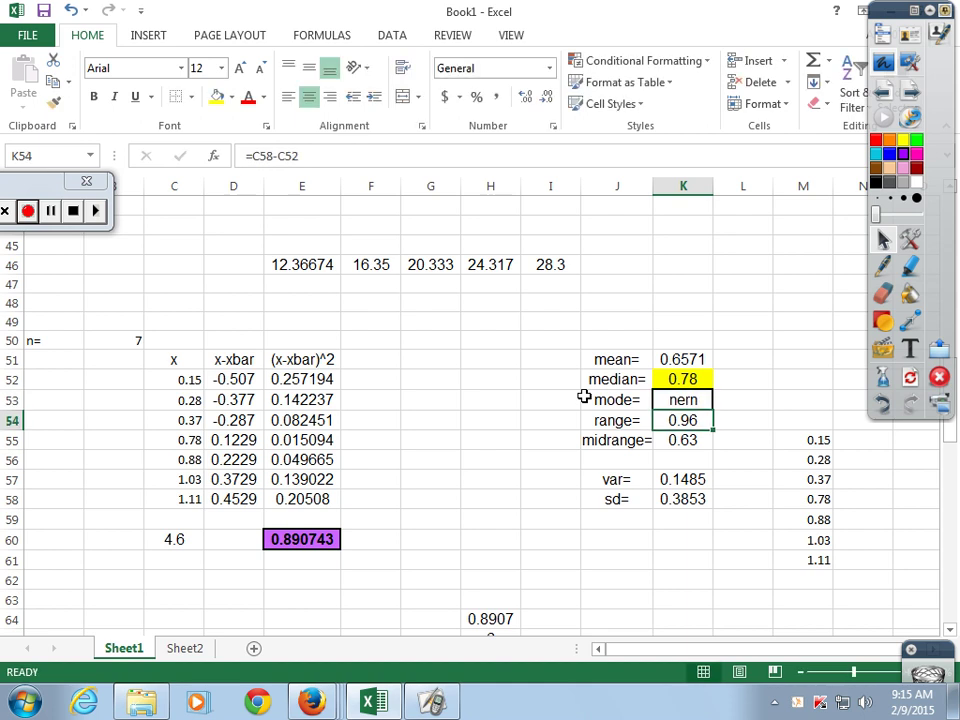
- Switch to exercise 3.3.14 in Firefox and narrow its window to check the range question's rounding beside the worksheet statistics
{"action": "scroll", "coordinate": [490, 381], "scroll_direction": "up", "scroll_amount": 1}
{"action": "scroll", "coordinate": [620, 426], "scroll_direction": "down", "scroll_amount": 1}
{"action": "scroll", "coordinate": [574, 327], "scroll_direction": "down", "scroll_amount": 3}
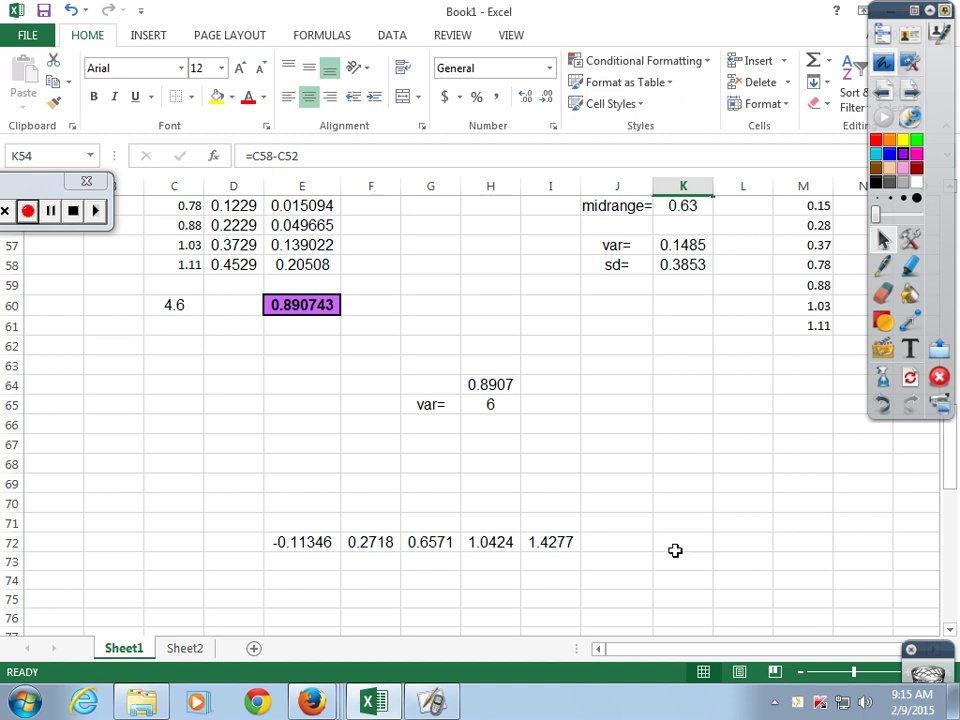
{"action": "scroll", "coordinate": [540, 510], "scroll_direction": "down", "scroll_amount": 1}
{"action": "scroll", "coordinate": [585, 549], "scroll_direction": "up", "scroll_amount": 3}
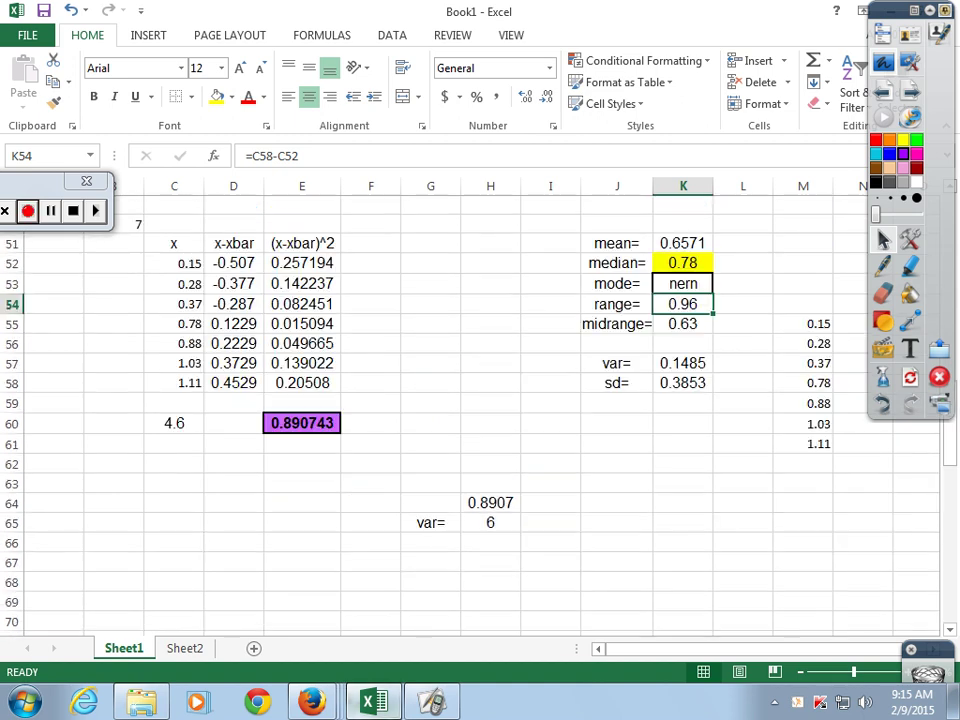
{"action": "mouse_move", "coordinate": [310, 703]}
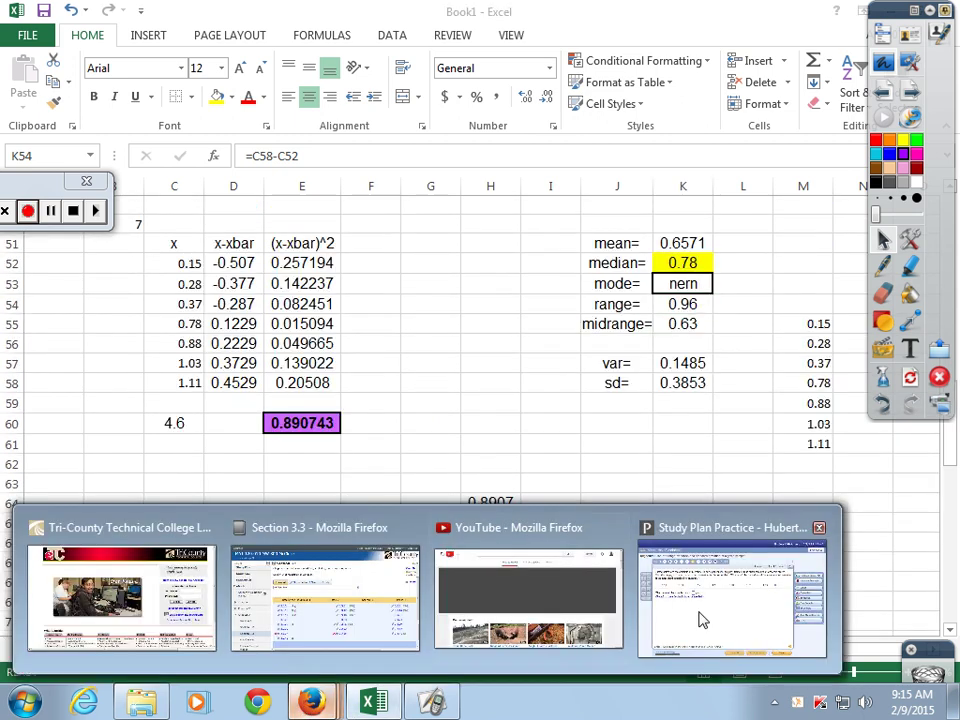
{"action": "left_click", "coordinate": [744, 618]}
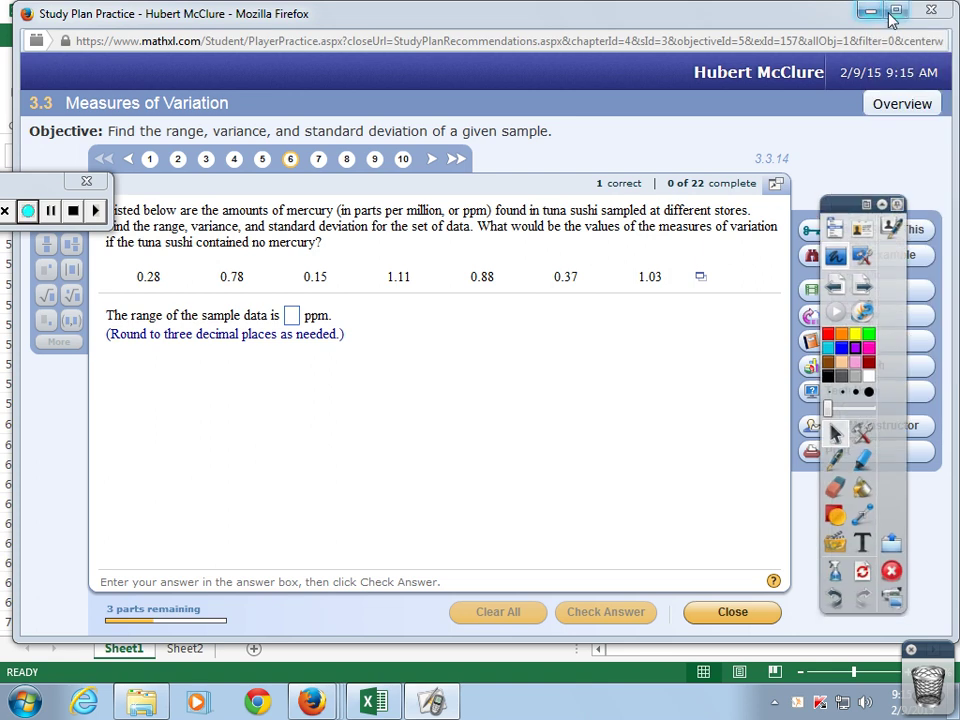
{"action": "left_click", "coordinate": [894, 11]}
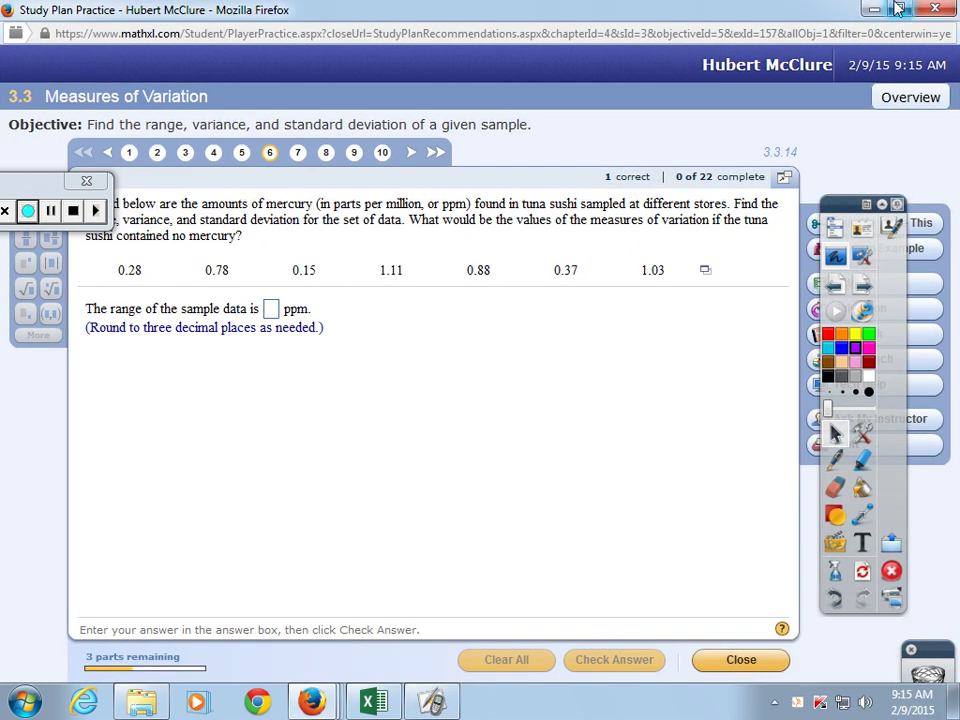
{"action": "left_click", "coordinate": [897, 9]}
{"action": "left_click_drag", "start_coordinate": [952, 163], "coordinate": [484, 186]}
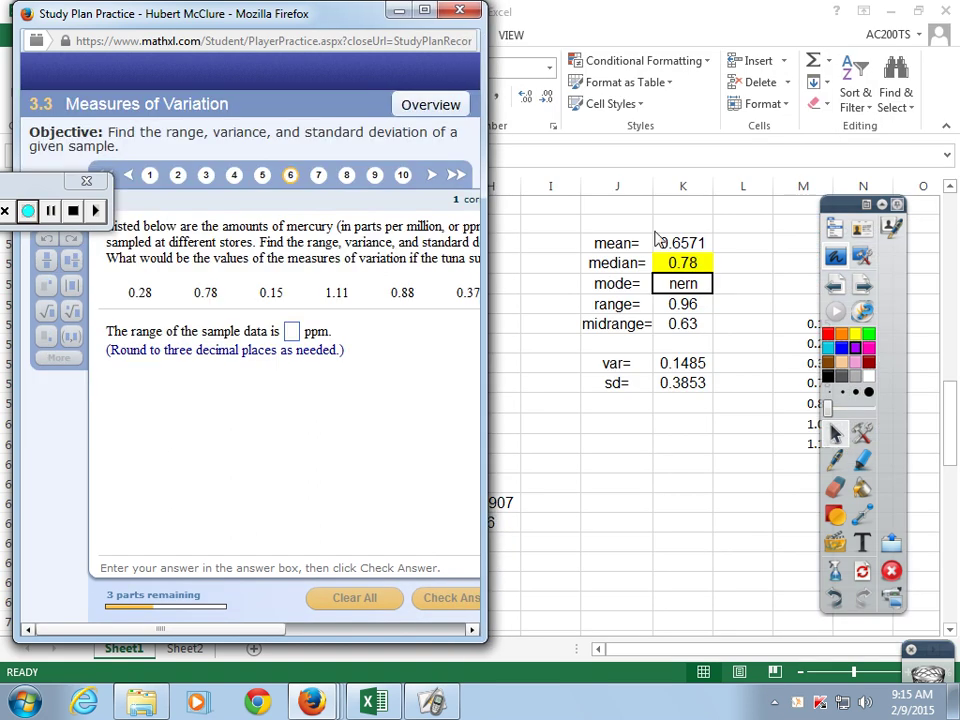
{"action": "left_click", "coordinate": [291, 331]}
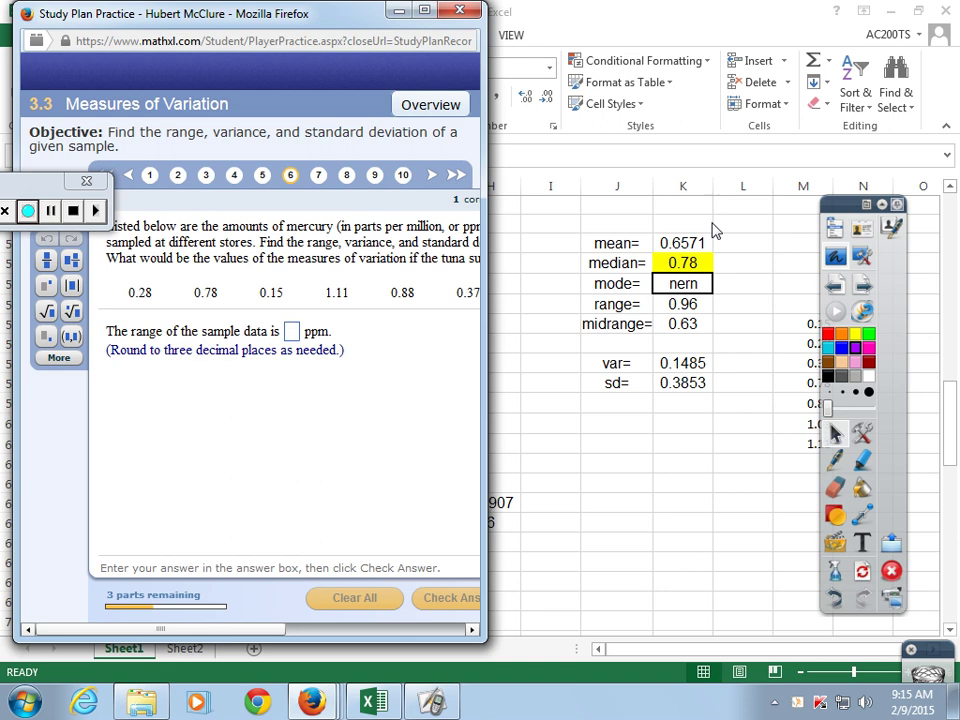
{"action": "left_click", "coordinate": [398, 12]}
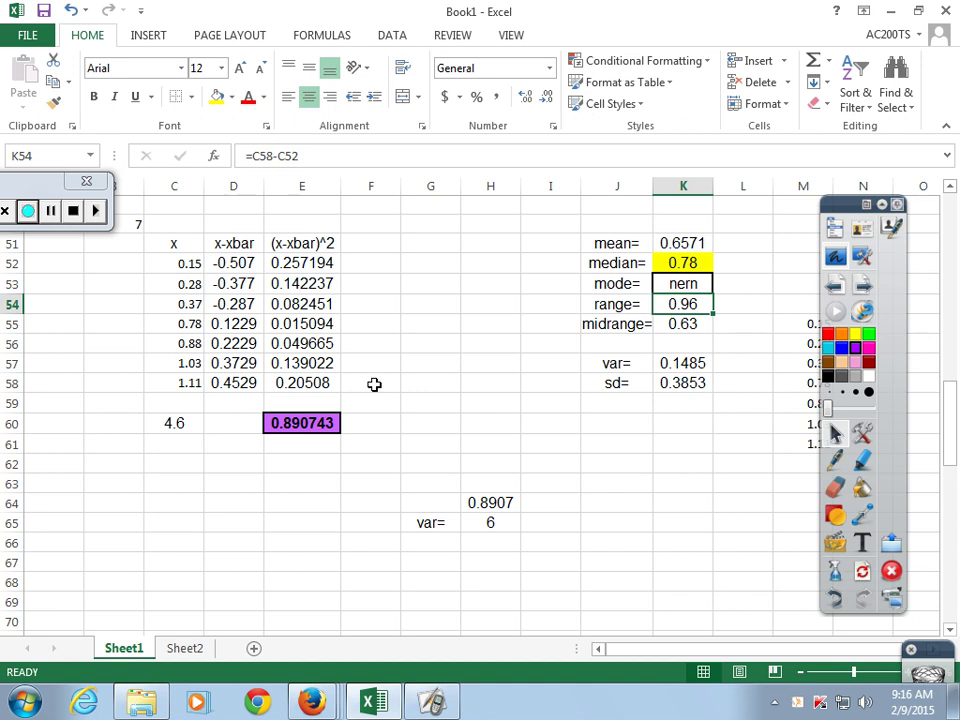
- Format the statistics in K51:K58 as Number with 4 decimal places and widen columns D and E to show more digits
{"action": "left_click_drag", "start_coordinate": [688, 244], "coordinate": [714, 368]}
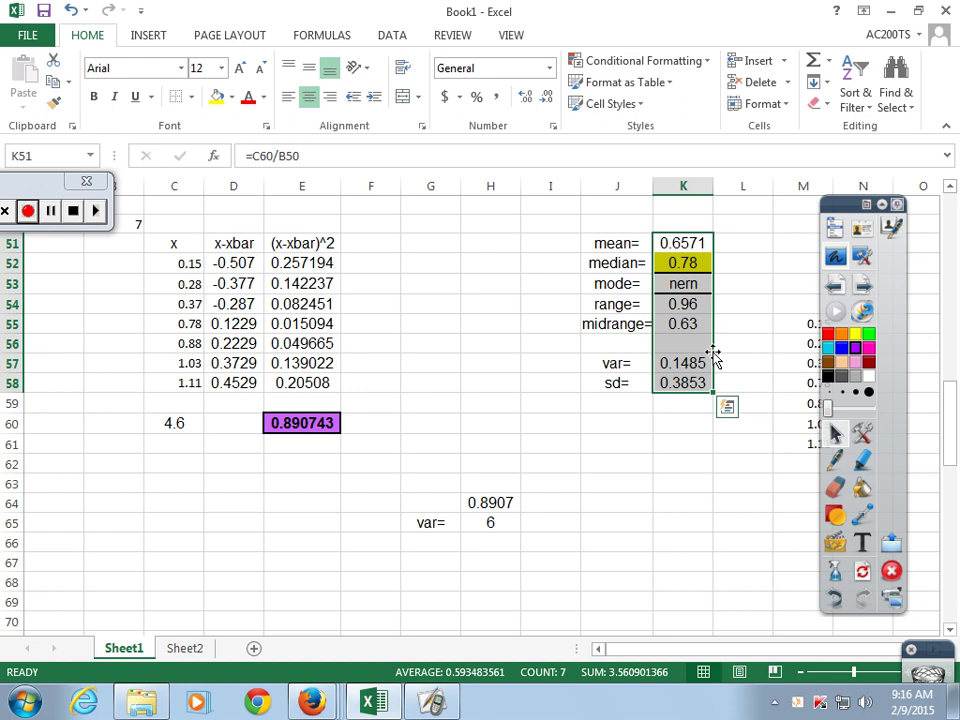
{"action": "right_click", "coordinate": [690, 308]}
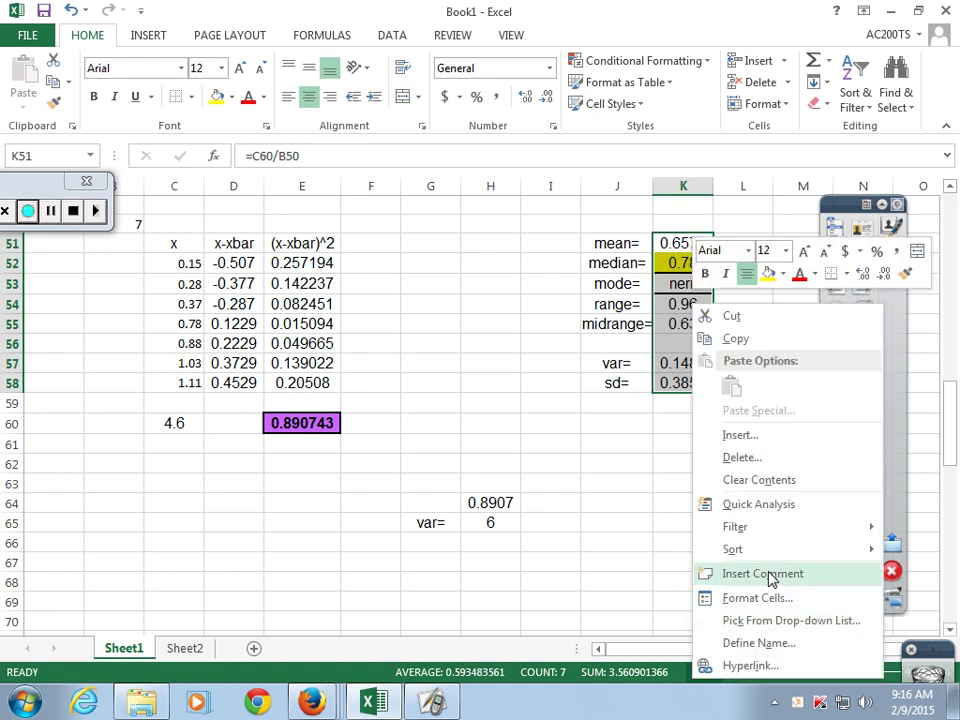
{"action": "left_click", "coordinate": [780, 598]}
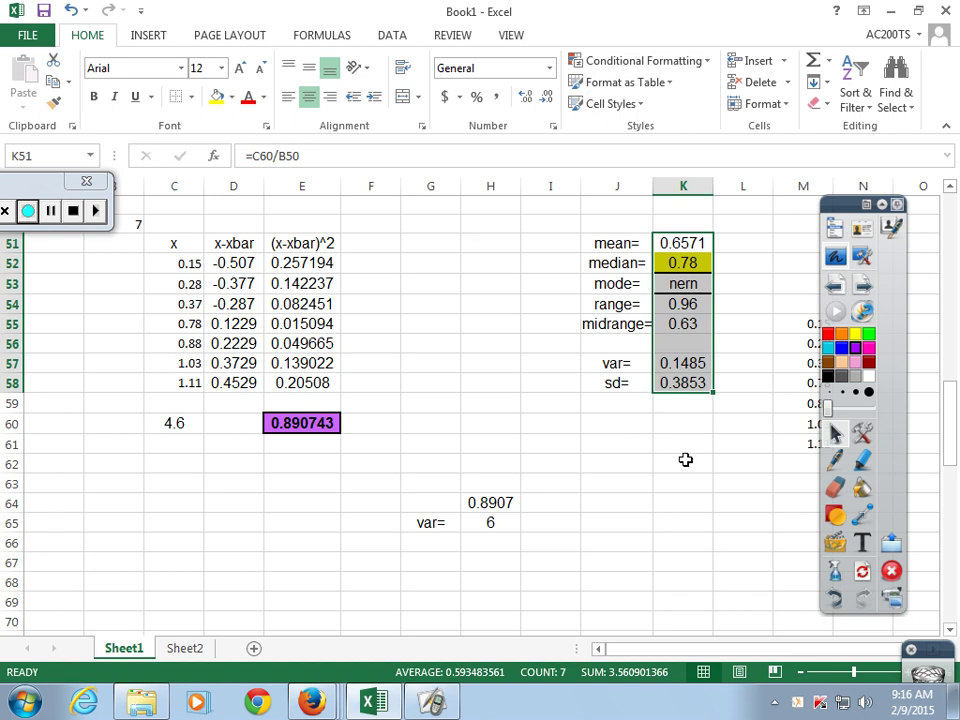
{"action": "left_click", "coordinate": [502, 344]}
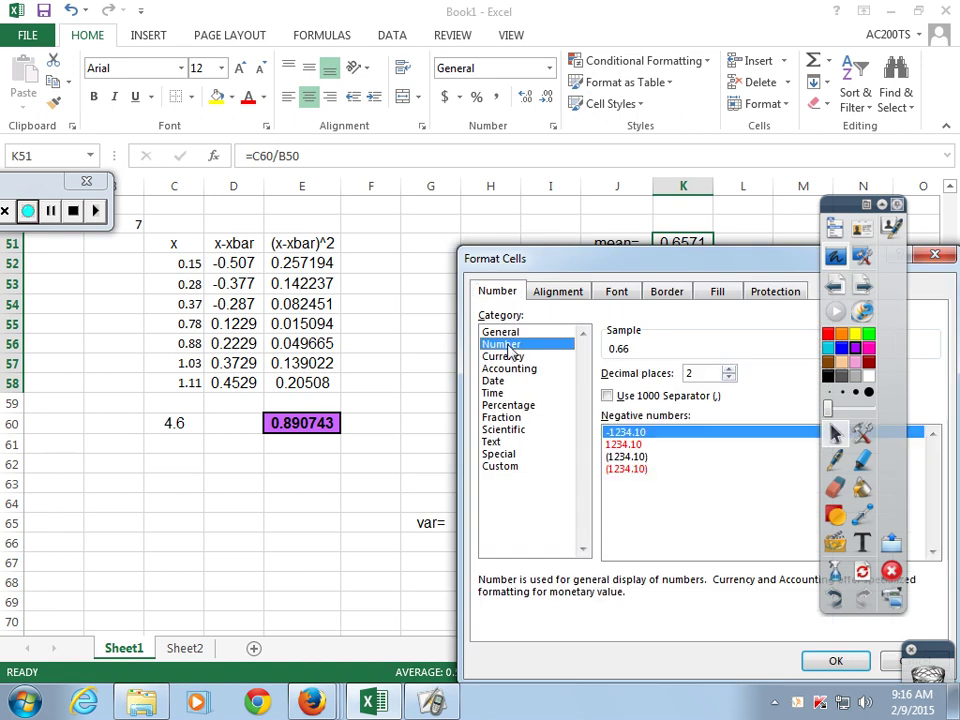
{"action": "left_click", "coordinate": [729, 370]}
{"action": "left_click", "coordinate": [729, 370]}
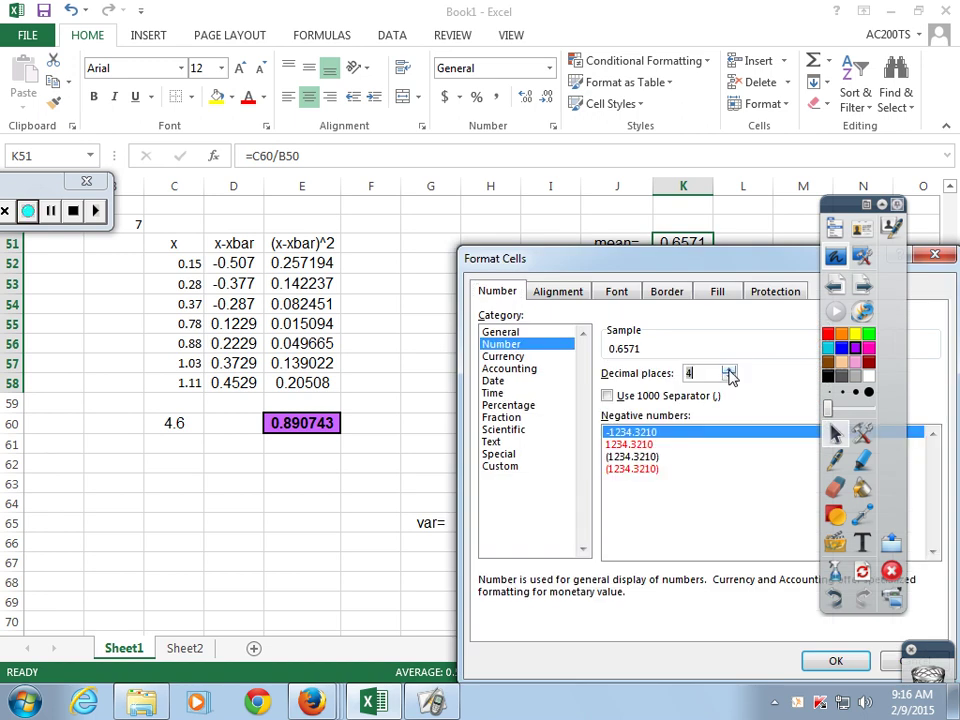
{"action": "left_click", "coordinate": [822, 661]}
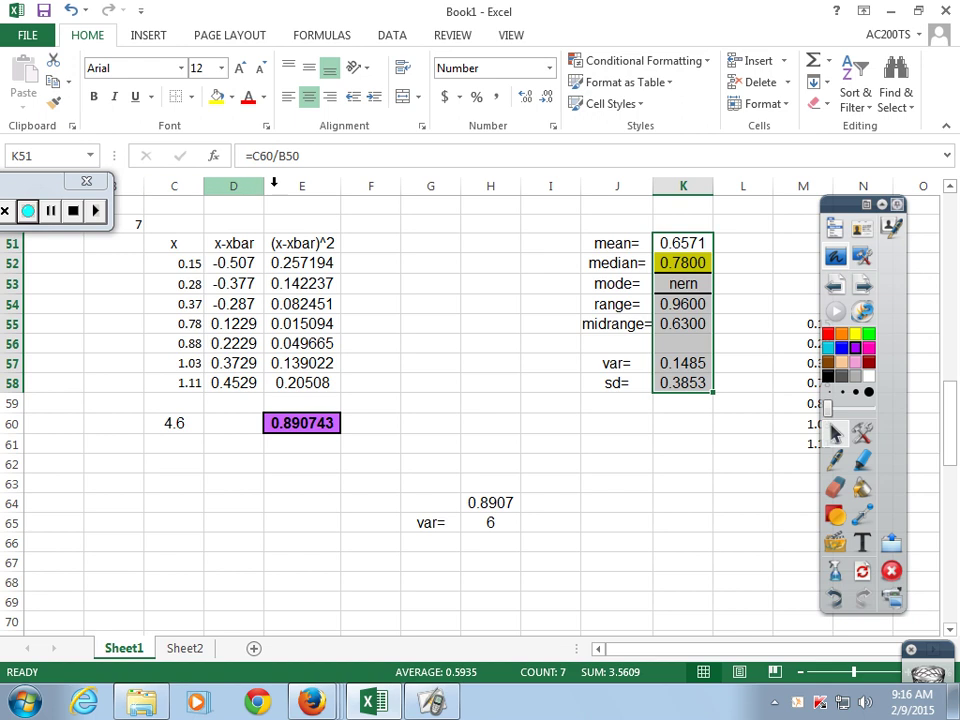
{"action": "left_click_drag", "start_coordinate": [262, 184], "coordinate": [305, 191]}
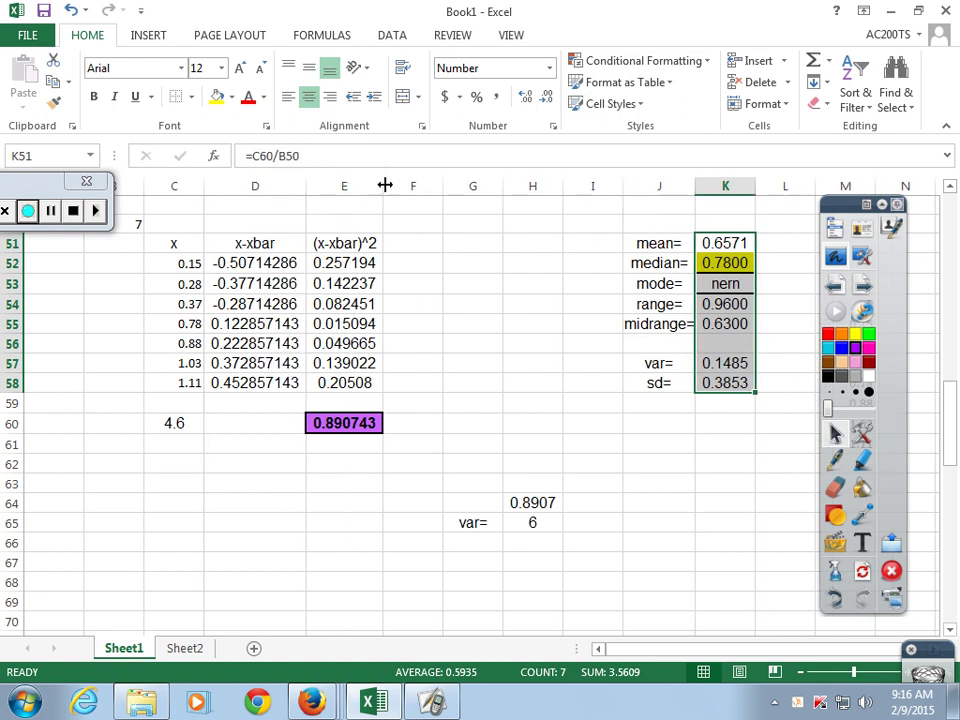
{"action": "left_click_drag", "start_coordinate": [383, 187], "coordinate": [422, 188]}
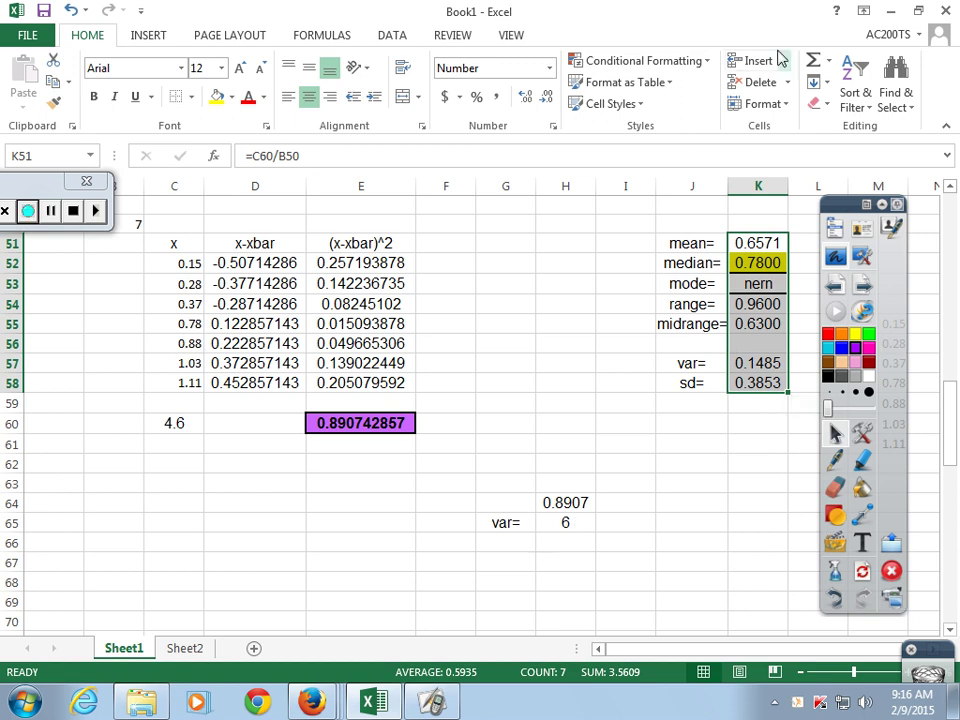
- Shrink the Excel window, shift it aside and bring the Firefox exercise window up beside it
{"action": "left_click", "coordinate": [922, 12]}
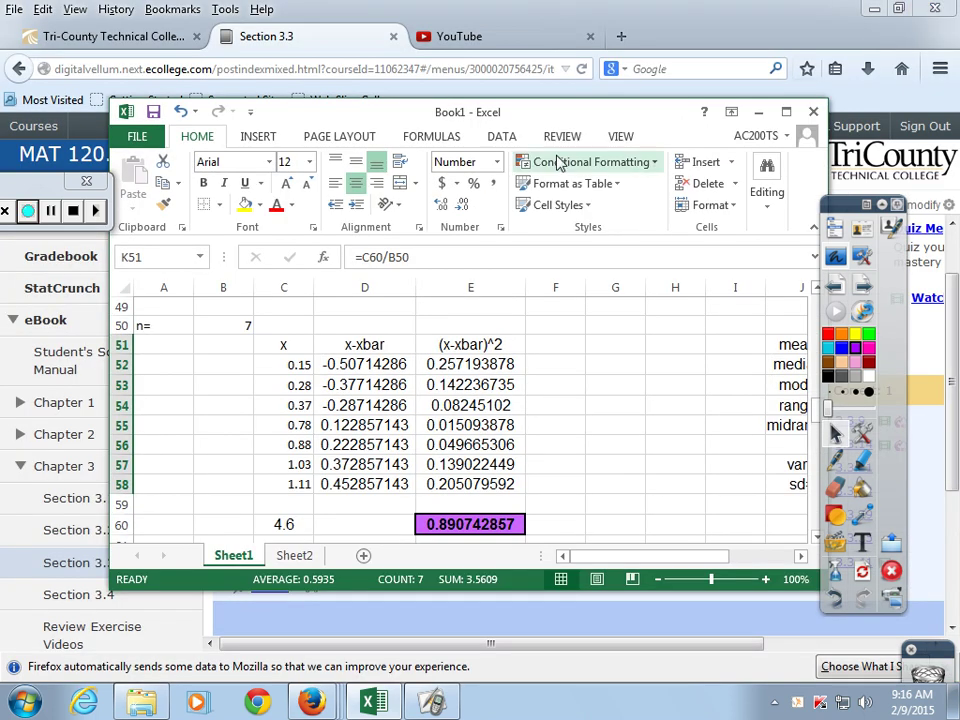
{"action": "left_click_drag", "start_coordinate": [621, 127], "coordinate": [897, 33]}
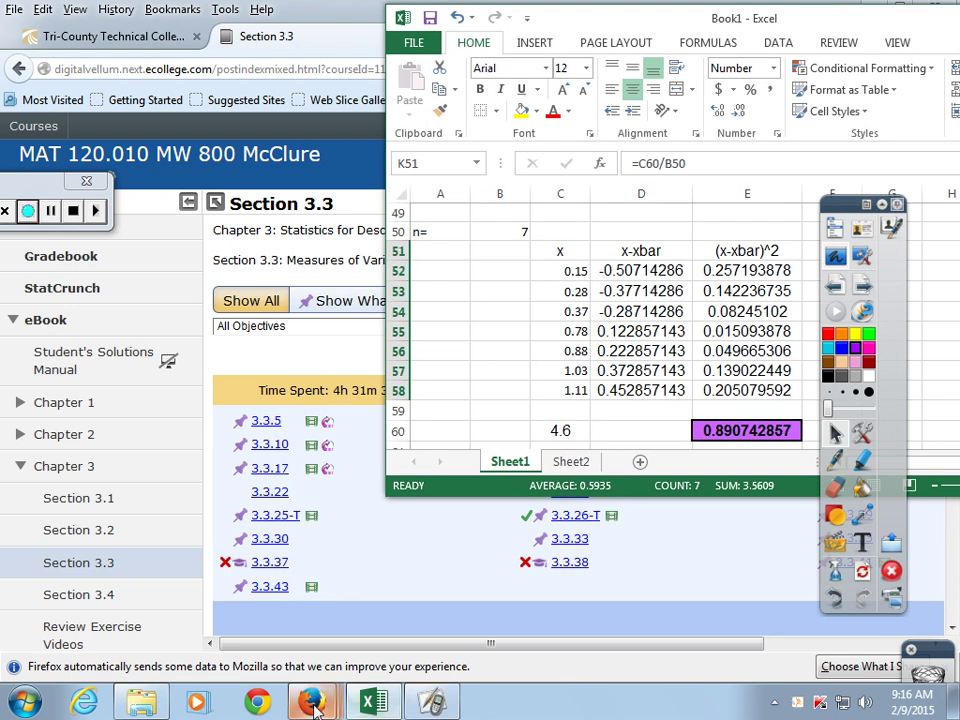
{"action": "mouse_move", "coordinate": [313, 703]}
{"action": "left_click", "coordinate": [745, 617]}
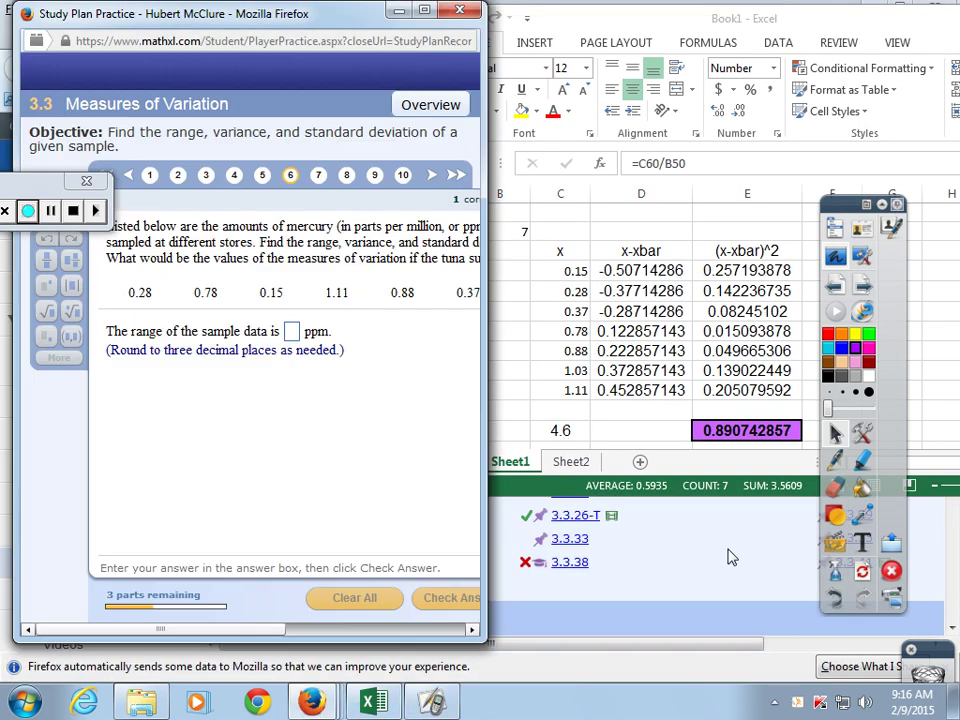
- Try .630 as the range of the sample data and clear the answer again
{"action": "left_click", "coordinate": [293, 333]}
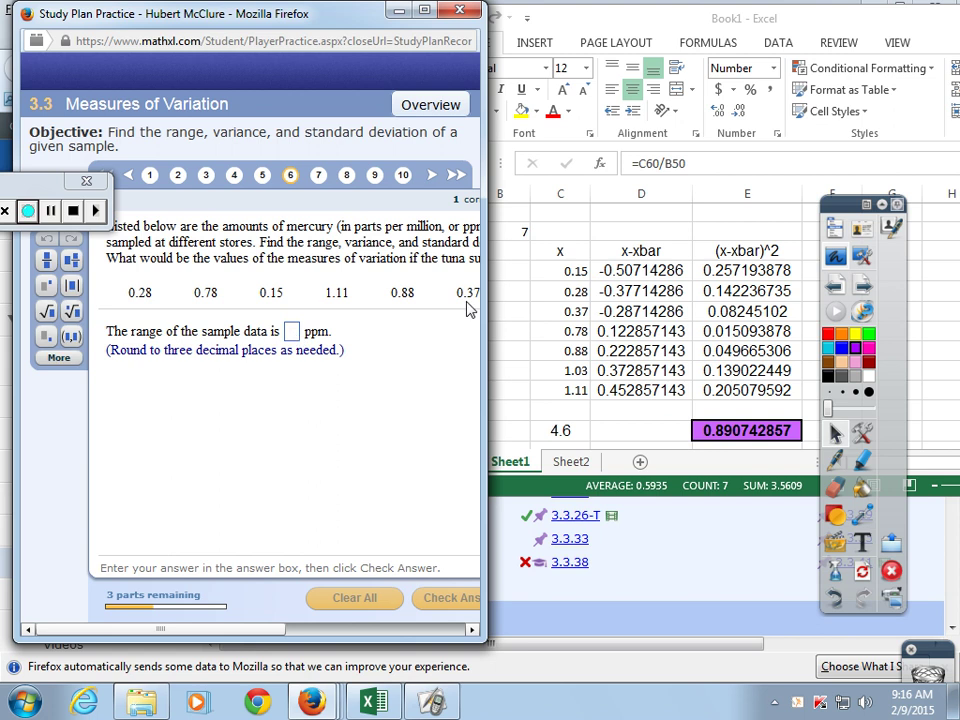
{"action": "type", "text": ".630"}
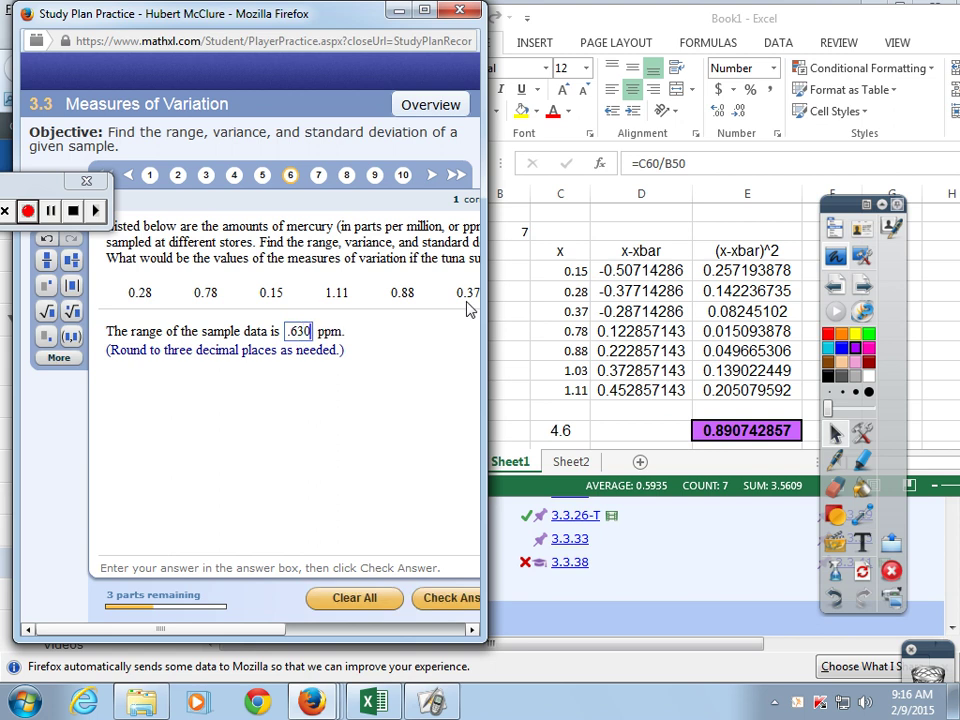
{"action": "key", "text": "Return"}
{"action": "left_click", "coordinate": [246, 431]}
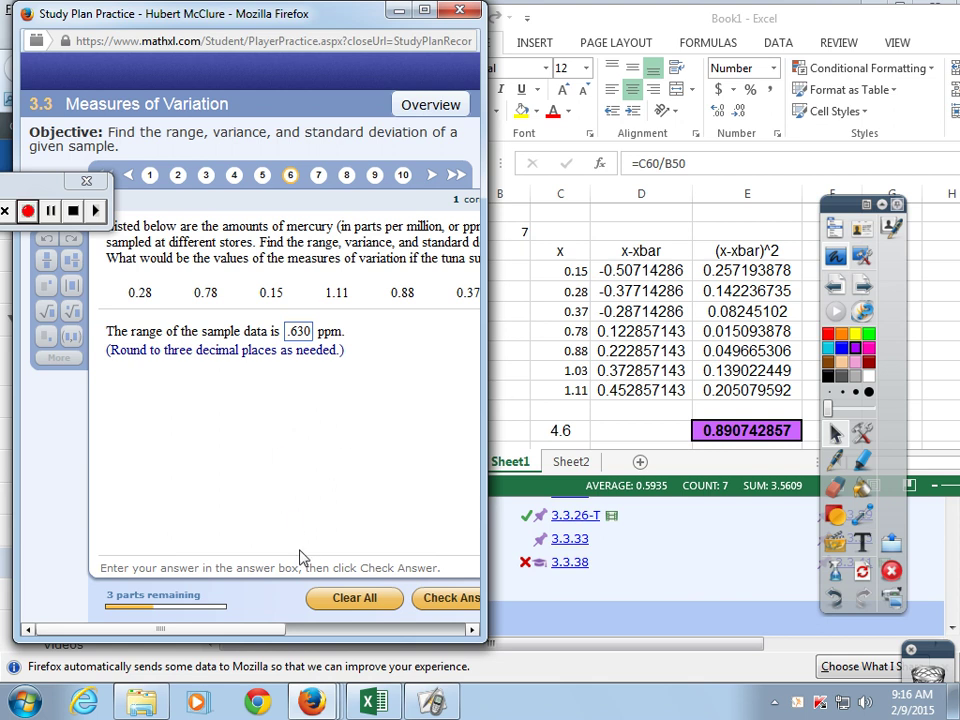
{"action": "left_click", "coordinate": [303, 331]}
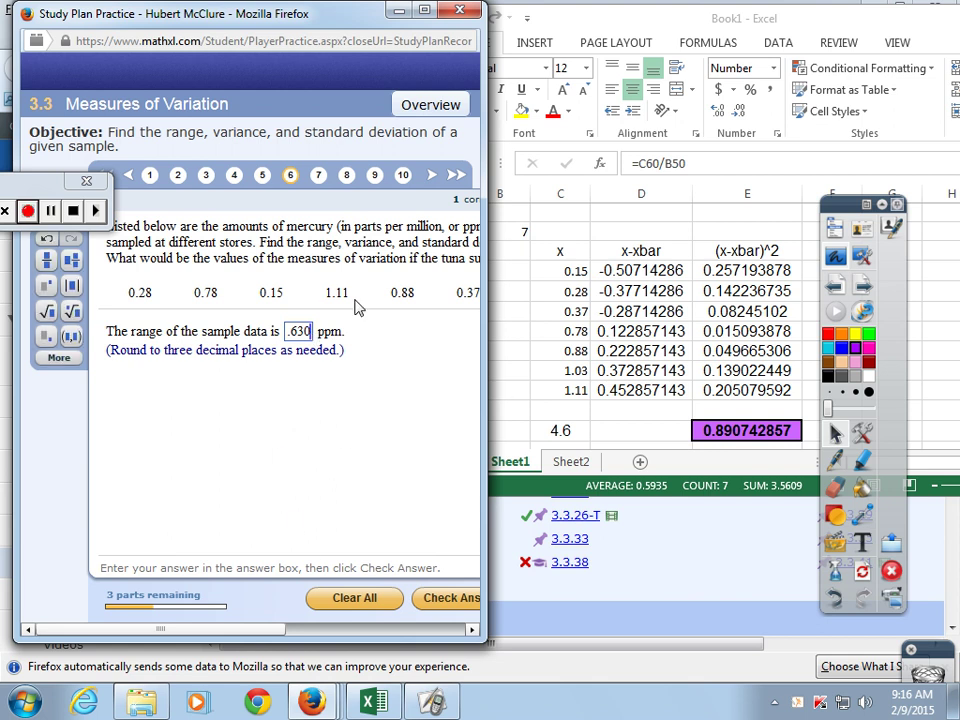
{"action": "key", "text": "BackSpace"}
{"action": "key", "text": "BackSpace"}
{"action": "key", "text": "BackSpace"}
{"action": "key", "text": "BackSpace"}
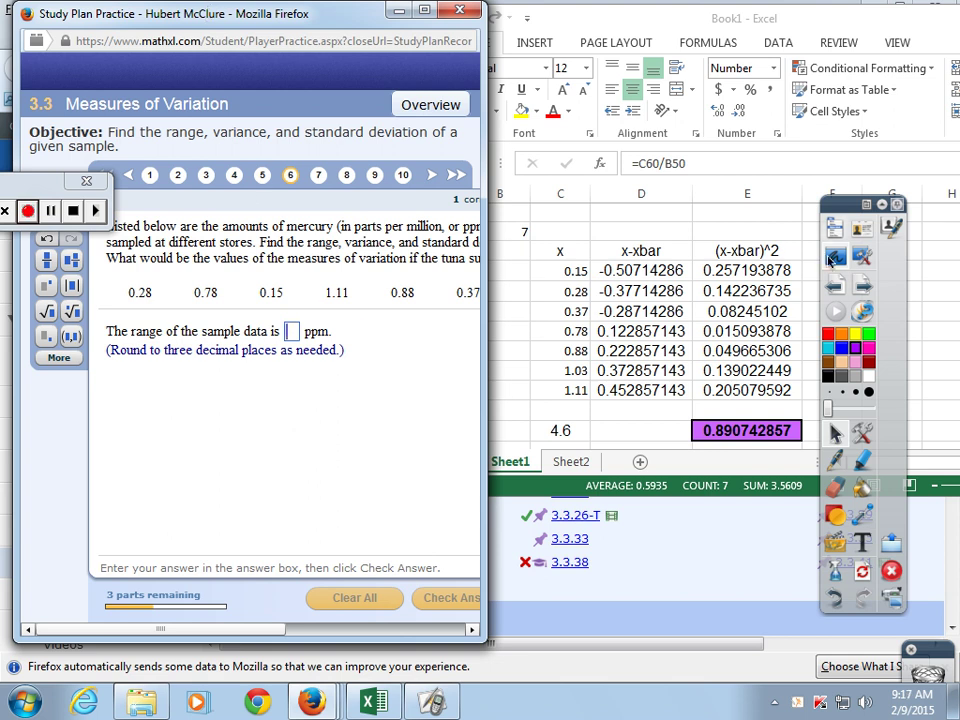
- Move the floating annotation toolbar off the worksheet, maximize Excel and bring the Firefox exercise window in front of it
{"action": "mouse_move", "coordinate": [842, 207]}
{"action": "left_mouse_down"}
{"action": "mouse_move", "coordinate": [889, 530]}
{"action": "mouse_move", "coordinate": [890, 10]}
{"action": "left_mouse_up"}
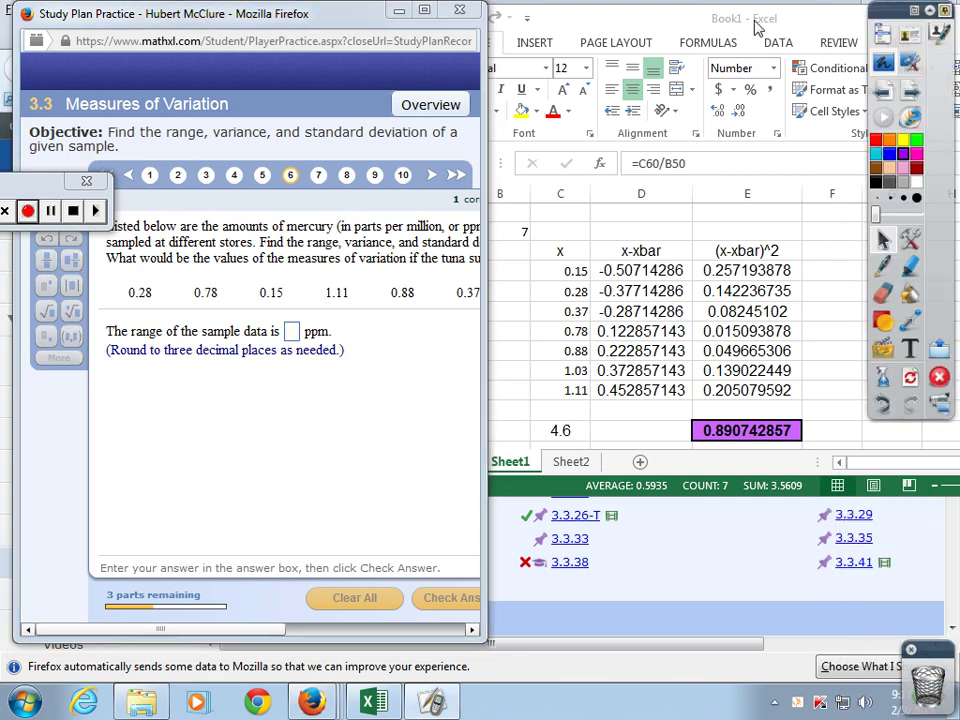
{"action": "mouse_move", "coordinate": [760, 17]}
{"action": "left_mouse_down"}
{"action": "mouse_move", "coordinate": [586, 18]}
{"action": "mouse_move", "coordinate": [536, 2]}
{"action": "left_mouse_up"}
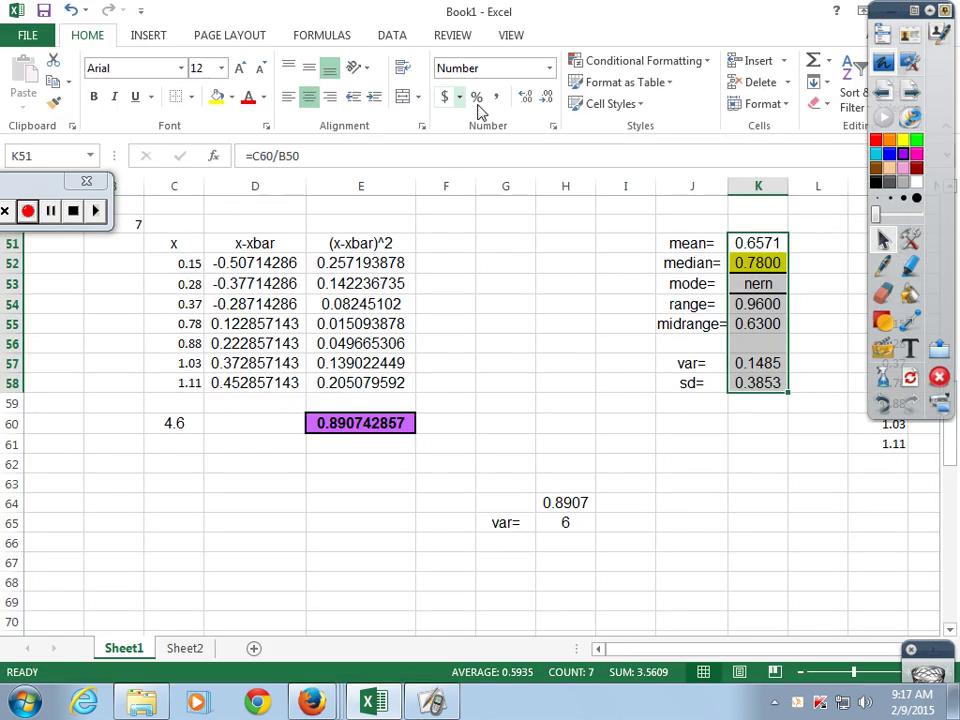
{"action": "left_click", "coordinate": [316, 703]}
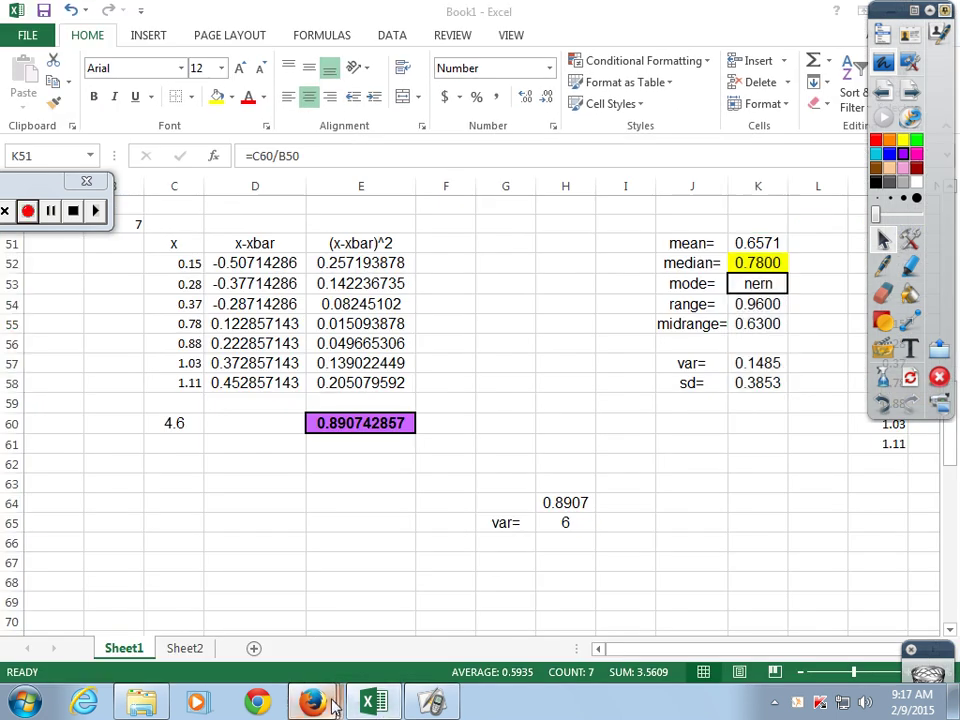
{"action": "left_click", "coordinate": [710, 617]}
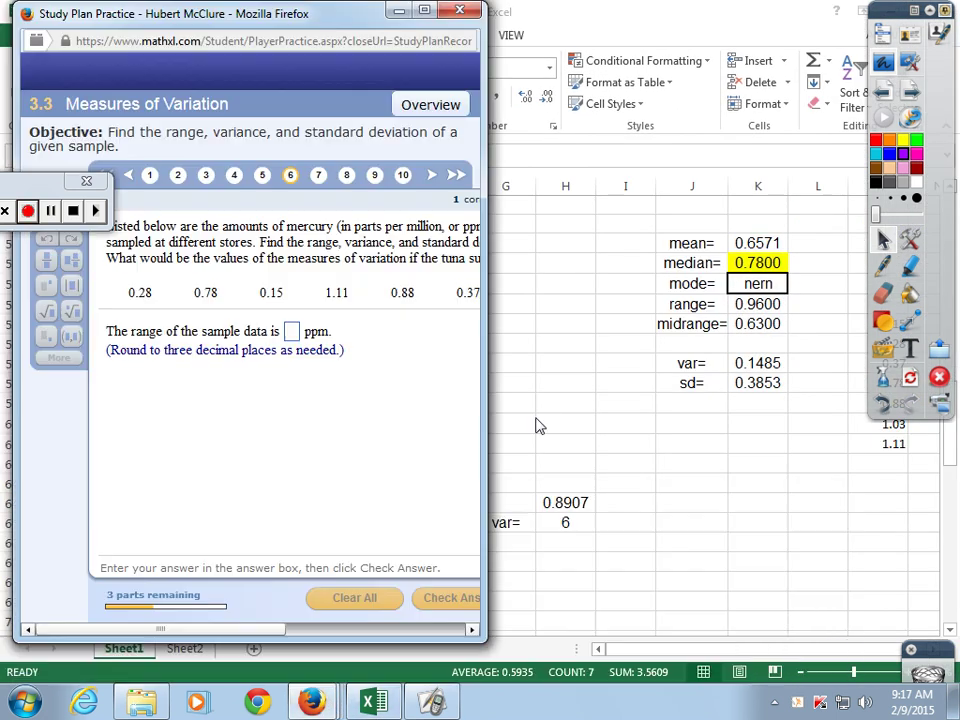
- Submit .960 as the range of the sample data and close the feedback
{"action": "left_click", "coordinate": [293, 332]}
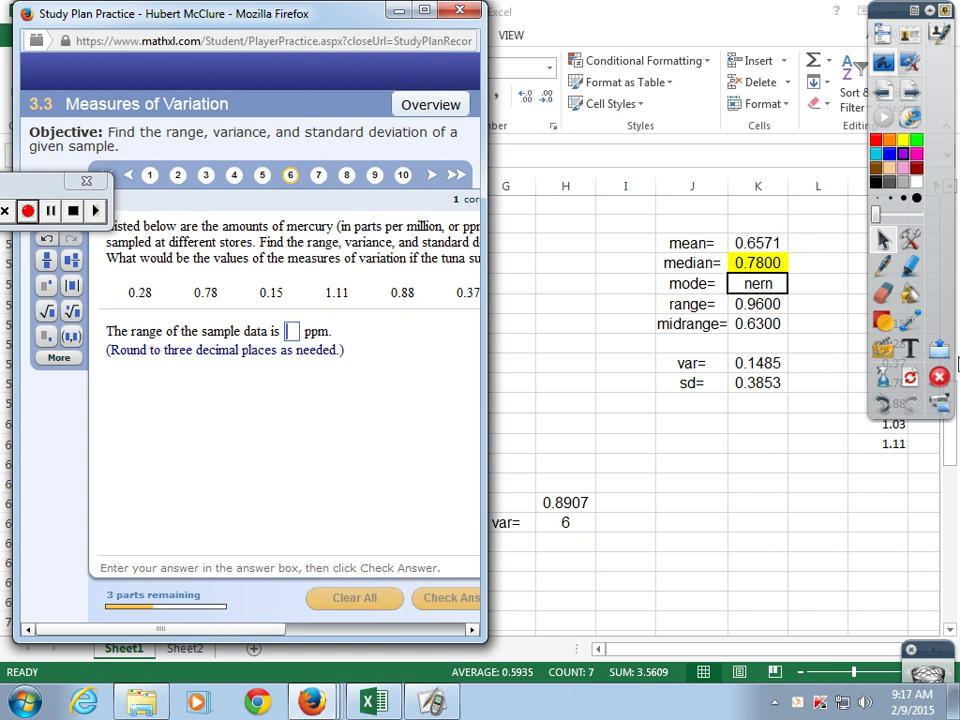
{"action": "type", "text": ".960"}
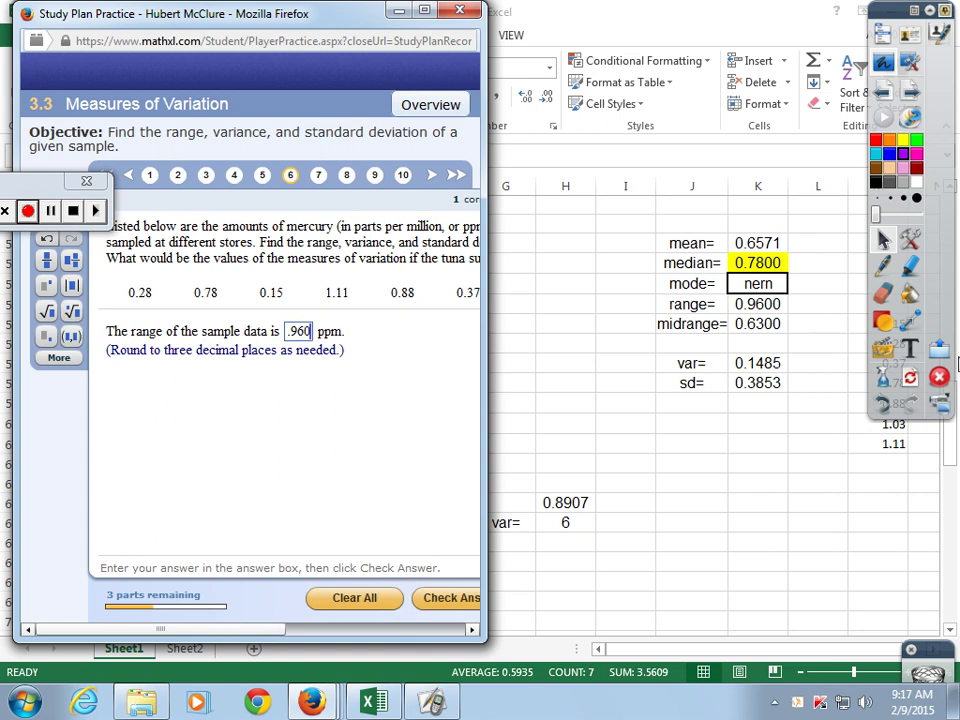
{"action": "key", "text": "Return"}
{"action": "left_click", "coordinate": [305, 413]}
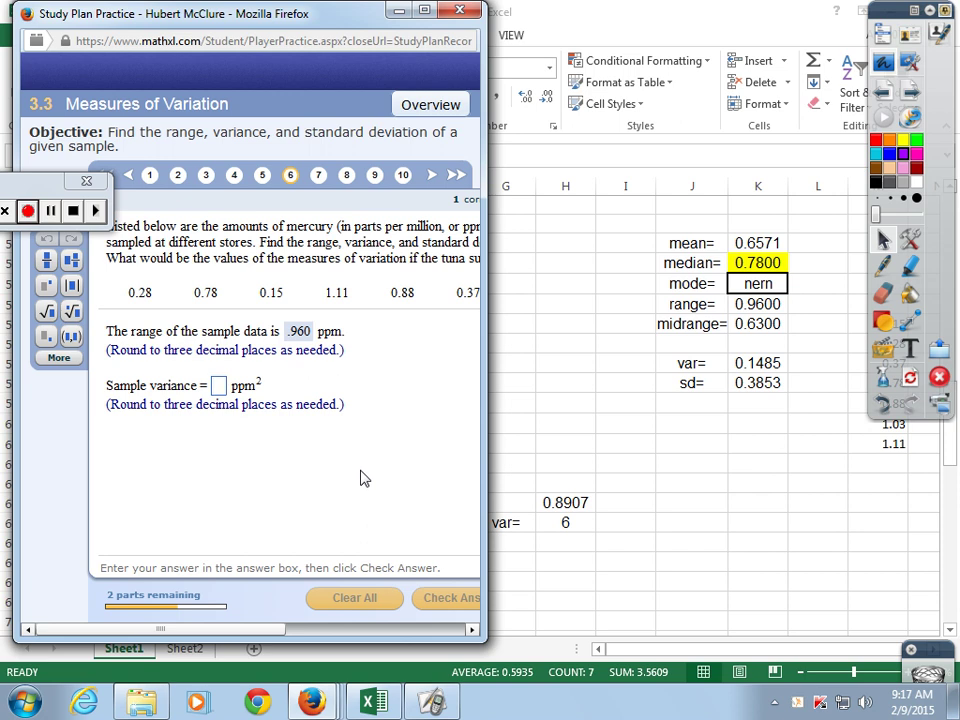
- Submit .149 as the sample variance and close the feedback
{"action": "type", "text": ".148"}
{"action": "key", "text": "Return"}
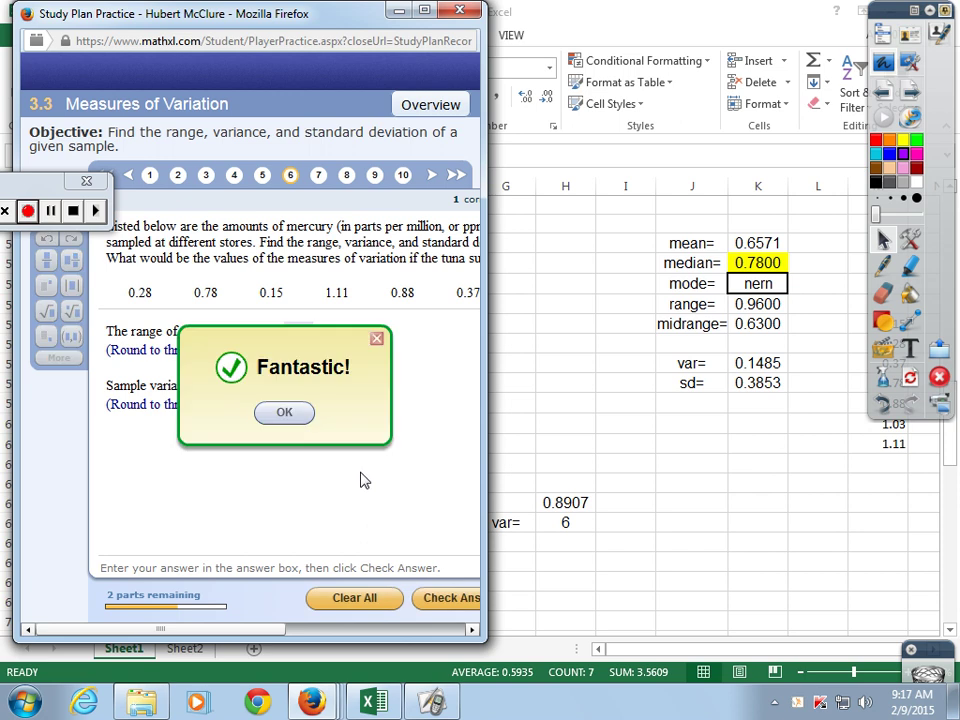
{"action": "left_click", "coordinate": [290, 417]}
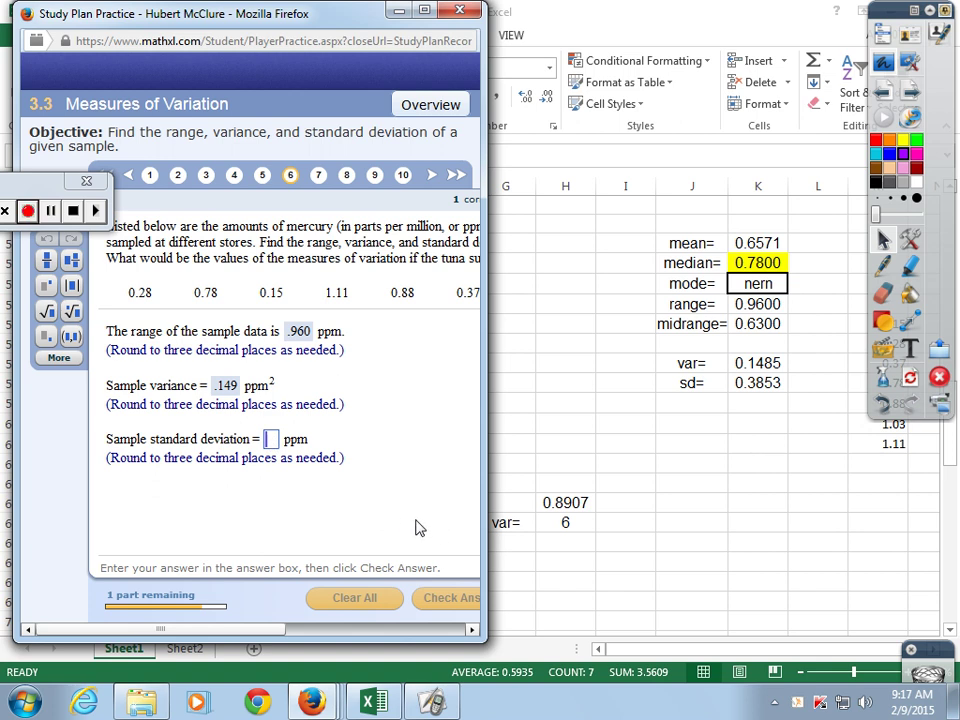
- Submit .385 as the sample standard deviation and close the feedback
{"action": "type", "text": ".384"}
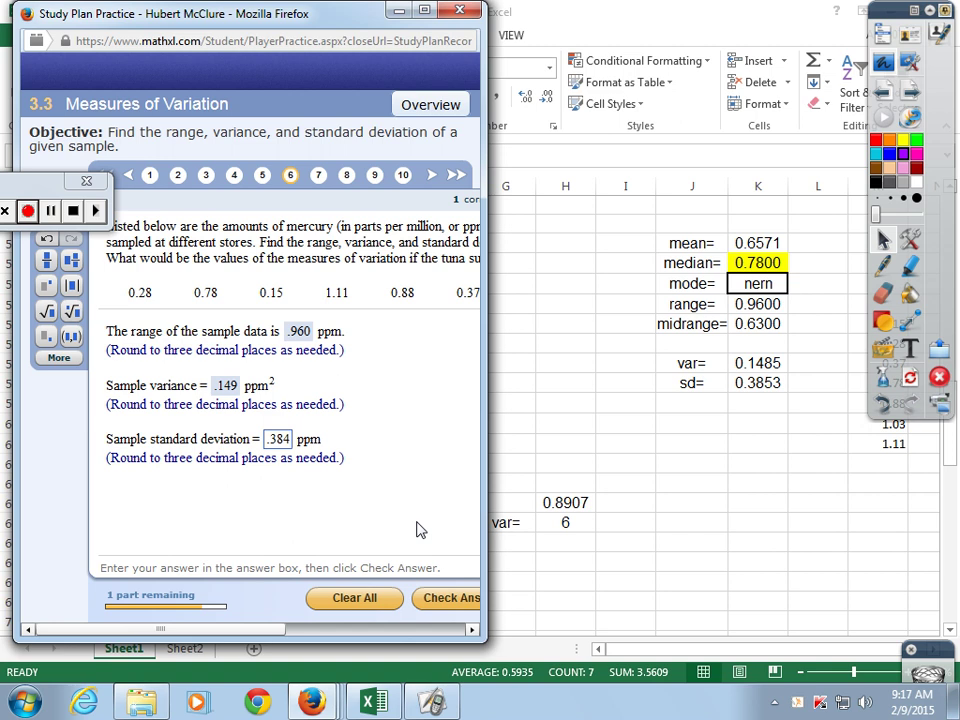
{"action": "key", "text": "BackSpace"}
{"action": "type", "text": "5"}
{"action": "key", "text": "Return"}
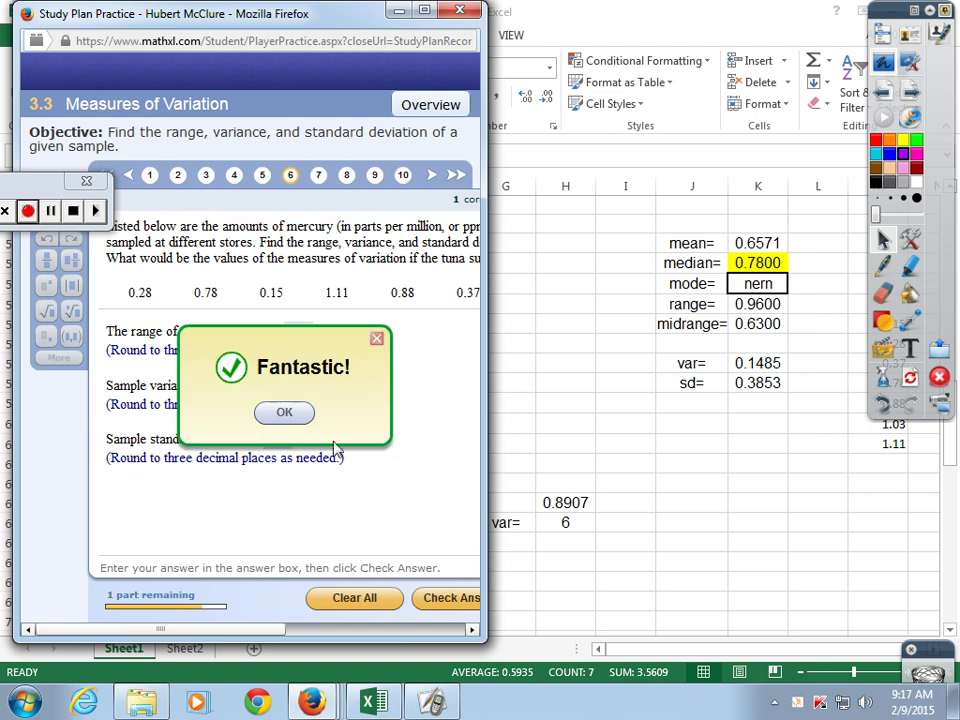
{"action": "left_click", "coordinate": [292, 412]}
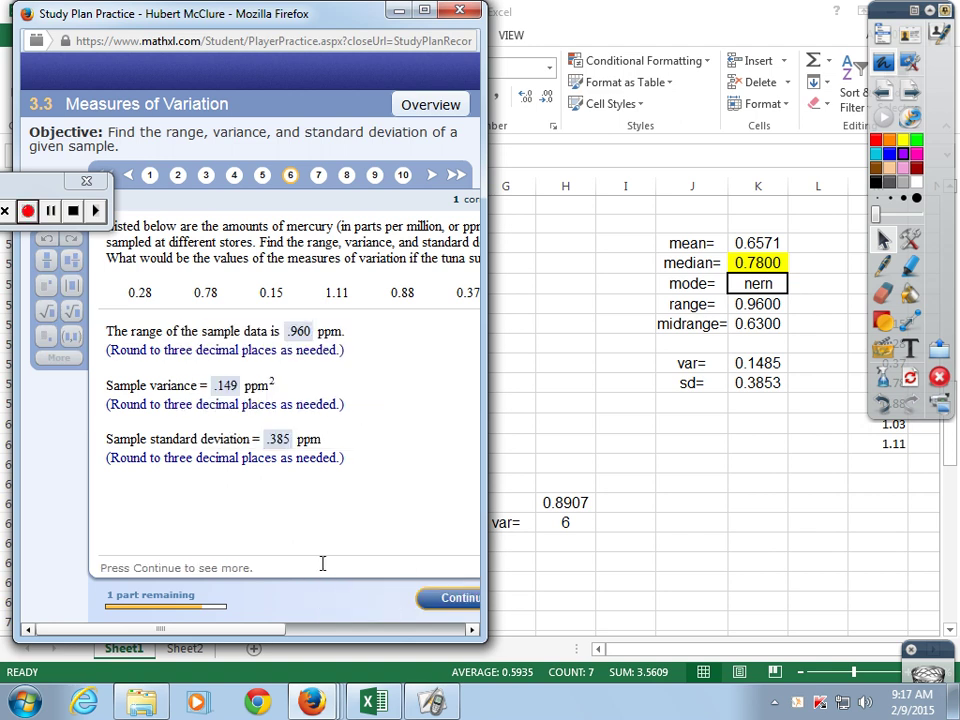
- Widen the exercise window and answer the final part with C, the measures of variation would all be 0
{"action": "left_click_drag", "start_coordinate": [482, 314], "coordinate": [634, 326]}
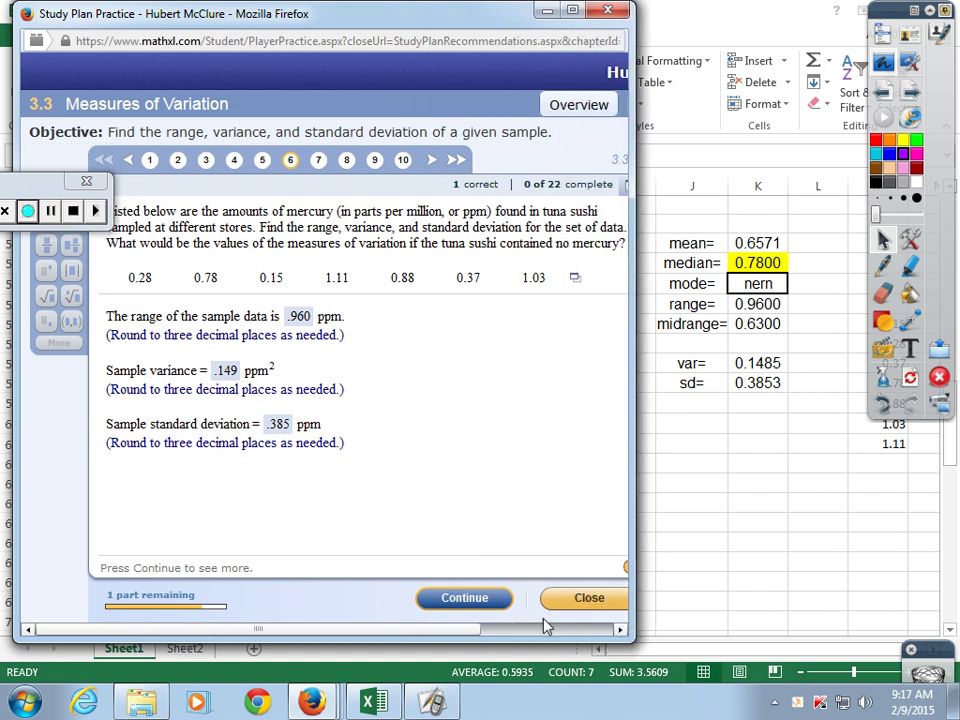
{"action": "left_click", "coordinate": [488, 601]}
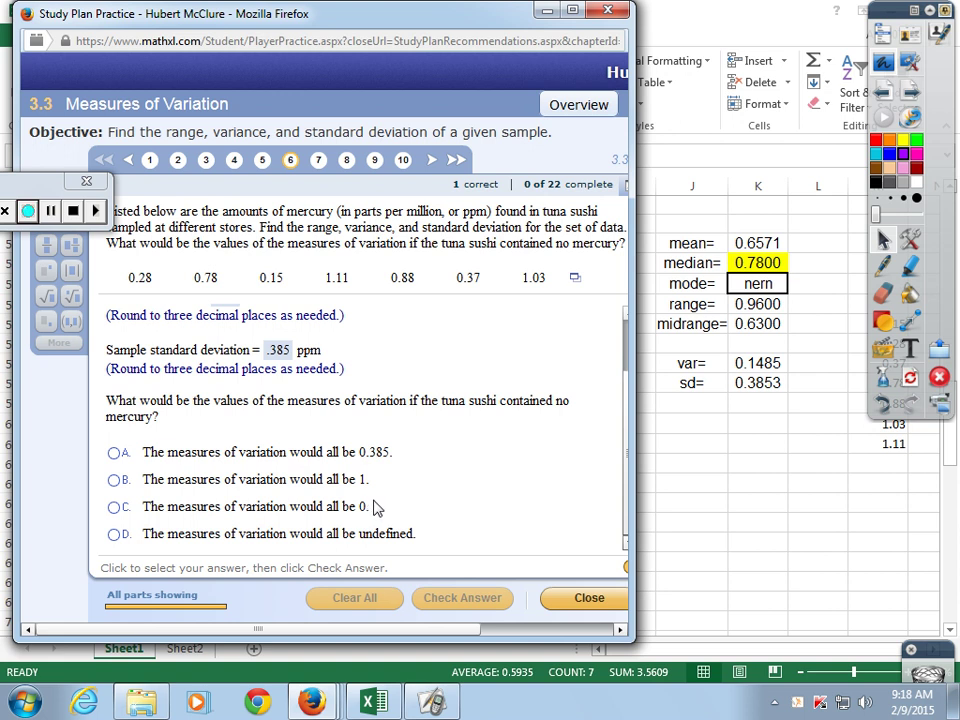
{"action": "left_click", "coordinate": [114, 508]}
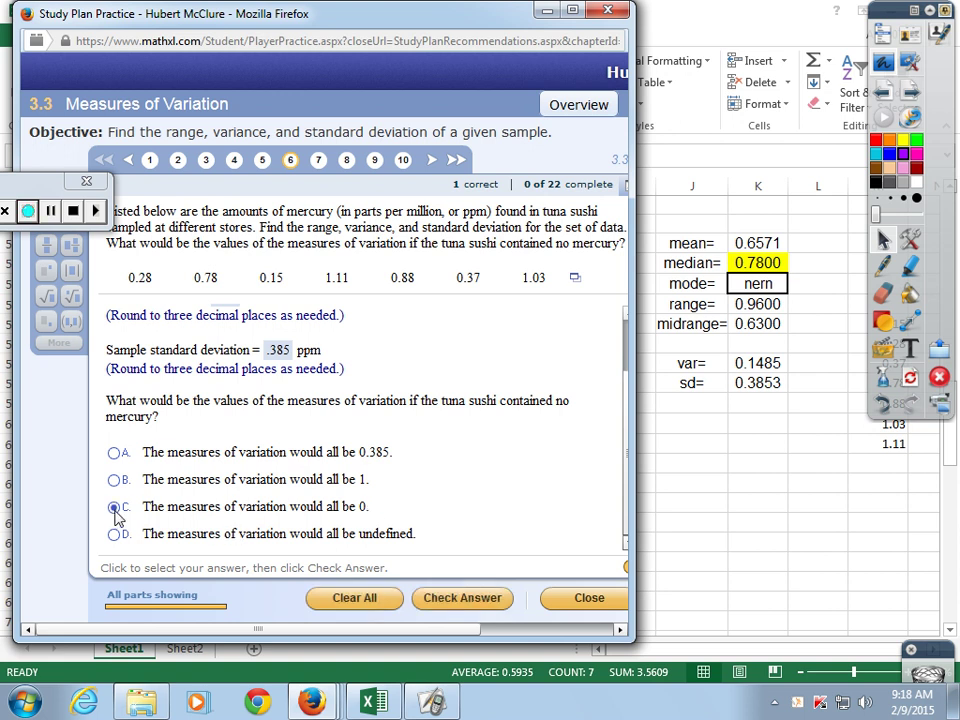
{"action": "left_click", "coordinate": [461, 600]}
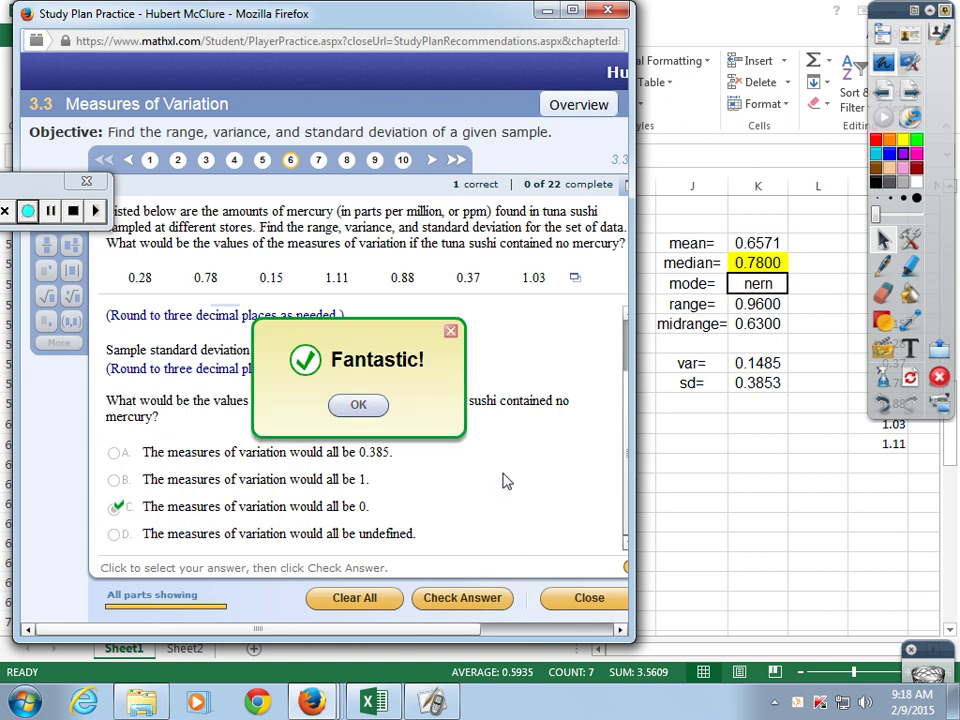
{"action": "left_click", "coordinate": [364, 410]}
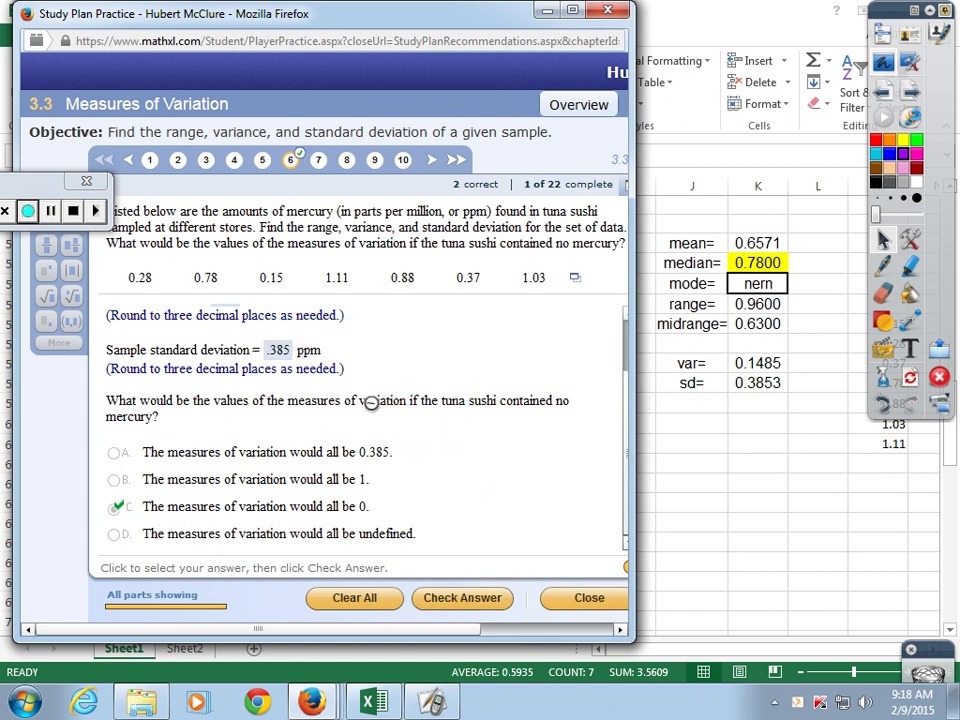
- Load a similar exercise with new mercury amounts, copy its data table and minimize the exercise window to return to Excel
{"action": "left_click", "coordinate": [477, 597]}
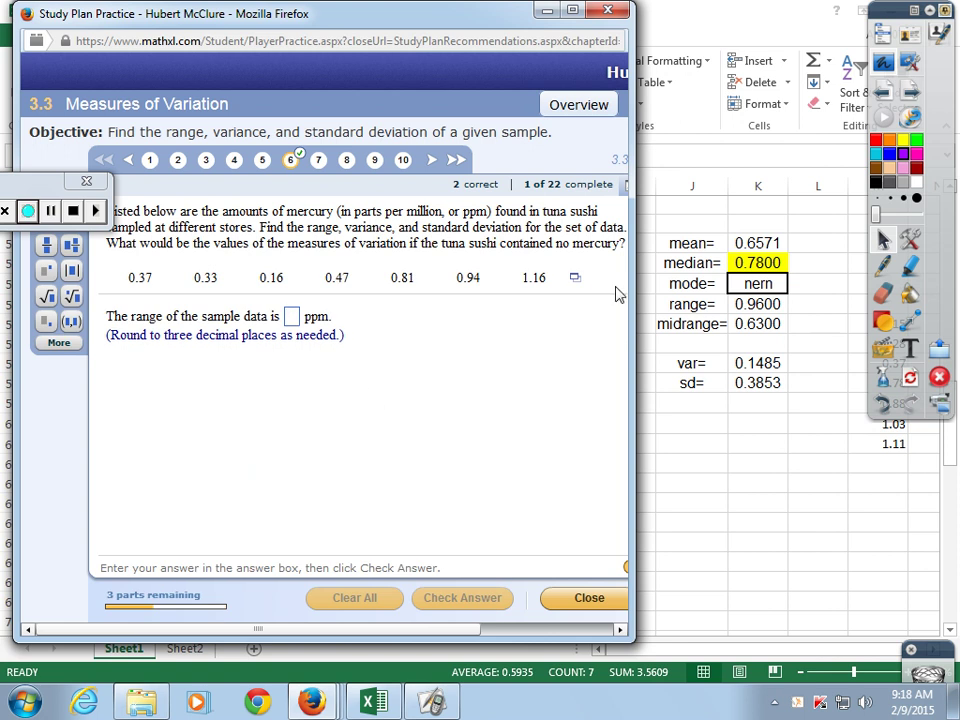
{"action": "left_click", "coordinate": [577, 287]}
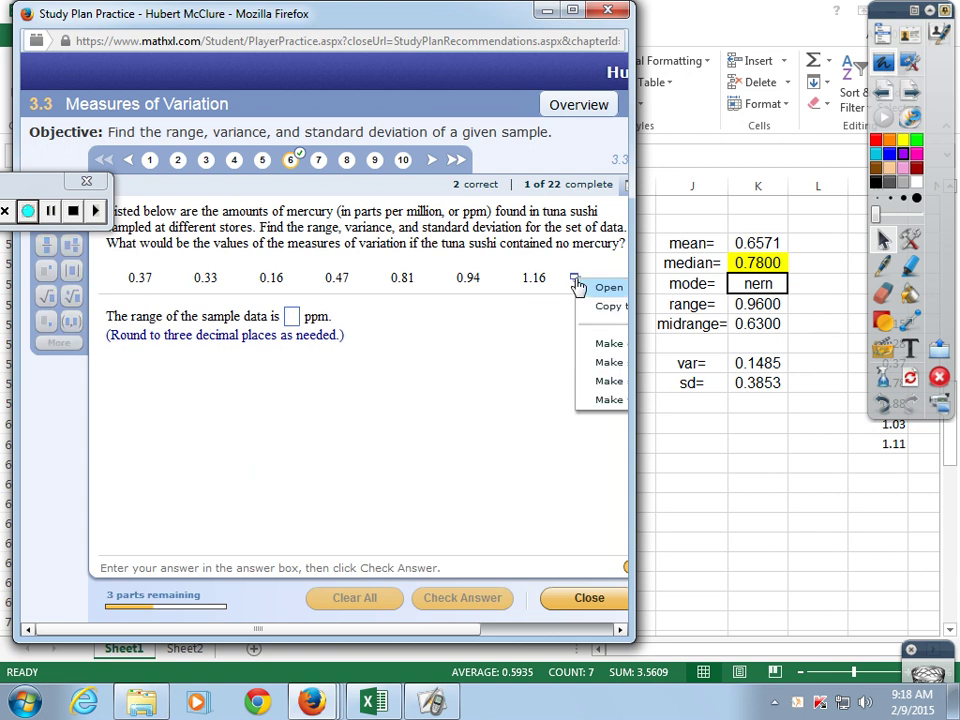
{"action": "left_click", "coordinate": [597, 315]}
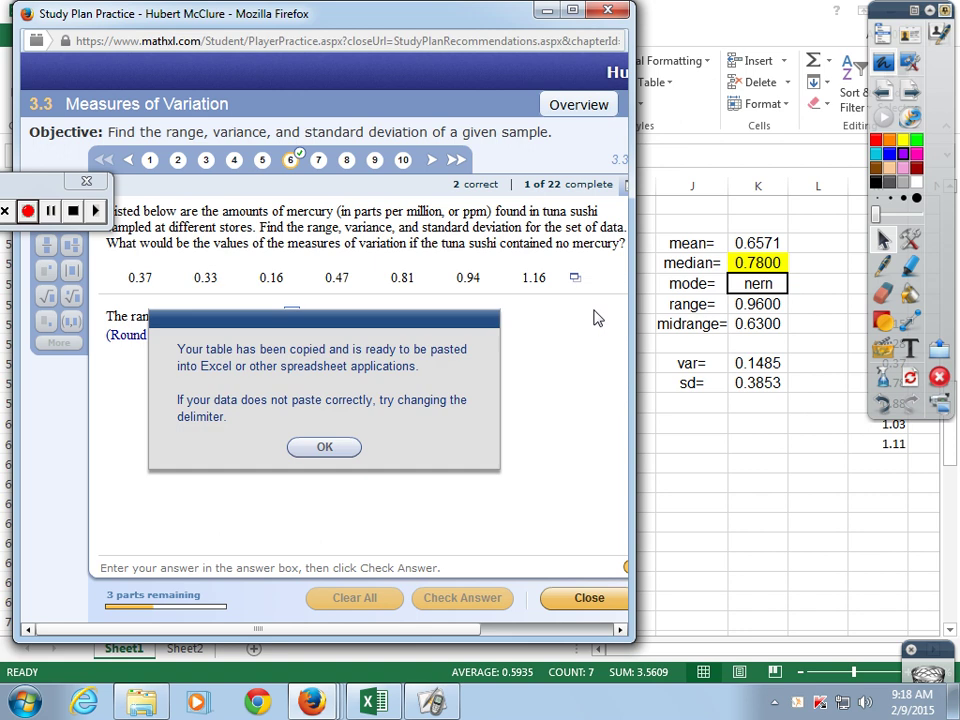
{"action": "left_click", "coordinate": [324, 447]}
{"action": "left_click", "coordinate": [546, 12]}
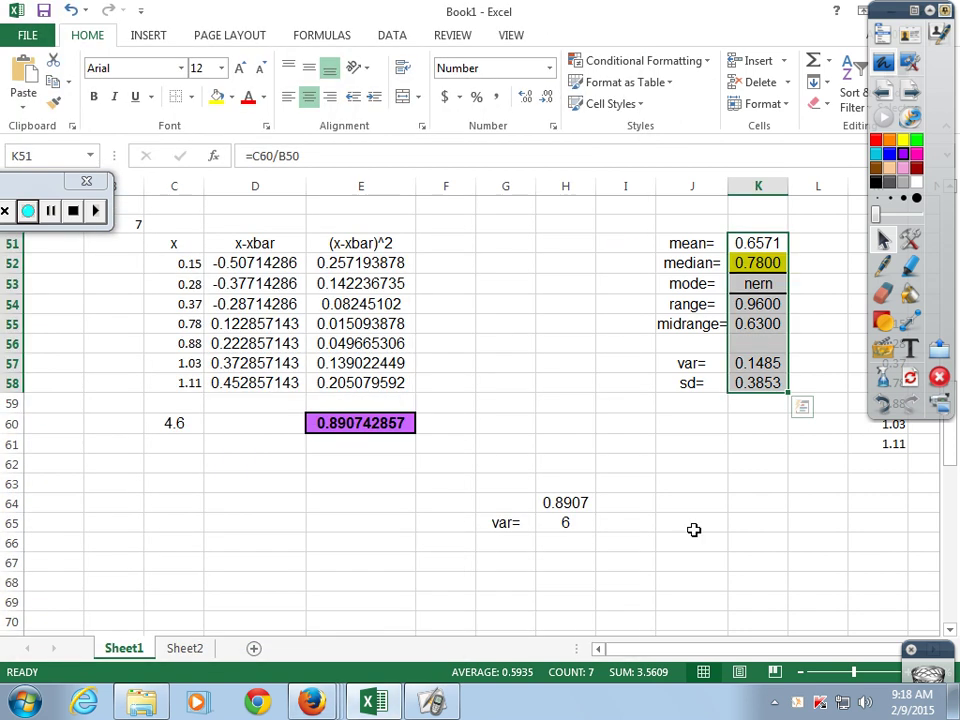
- Paste the new mercury data over the old list starting at M55 in Sheet1
{"action": "scroll", "coordinate": [833, 499], "scroll_direction": "up", "scroll_amount": 3}
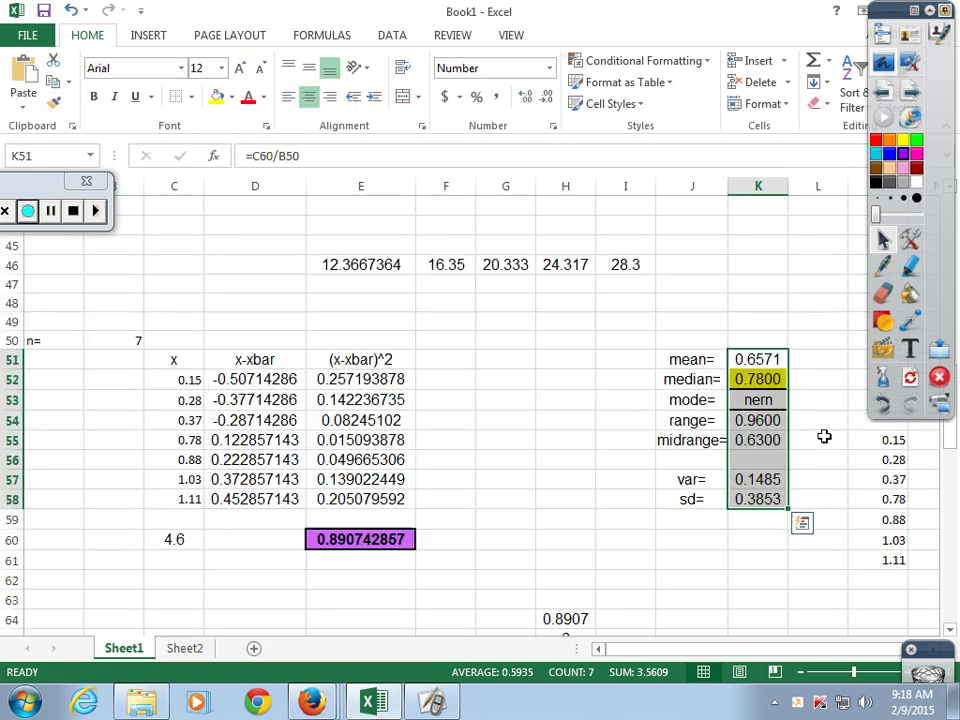
{"action": "left_click", "coordinate": [861, 500]}
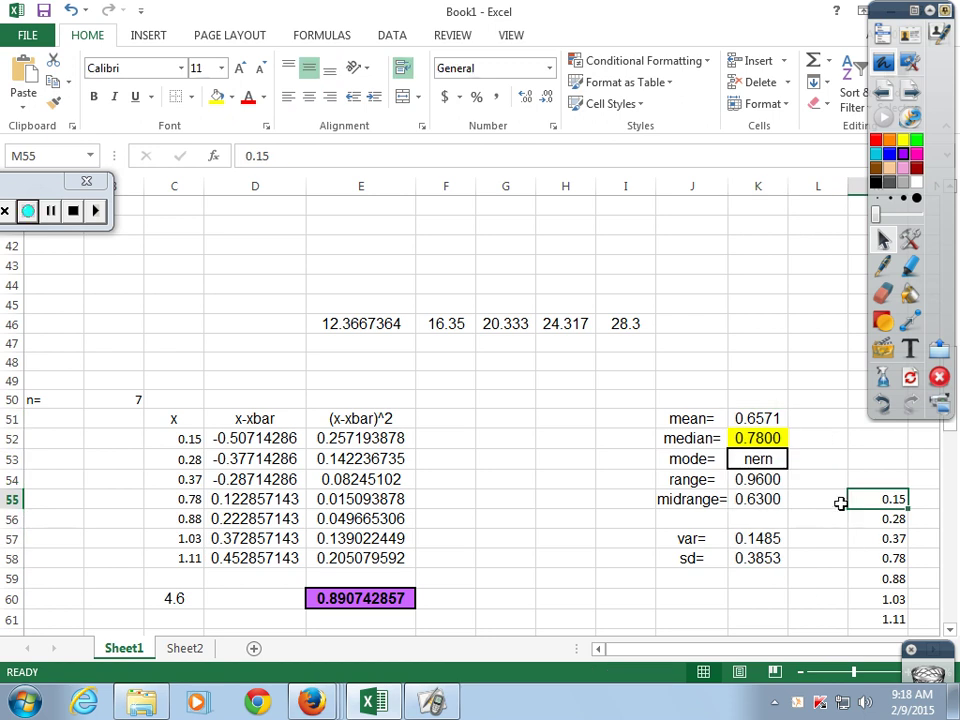
{"action": "key", "text": "ctrl+v"}
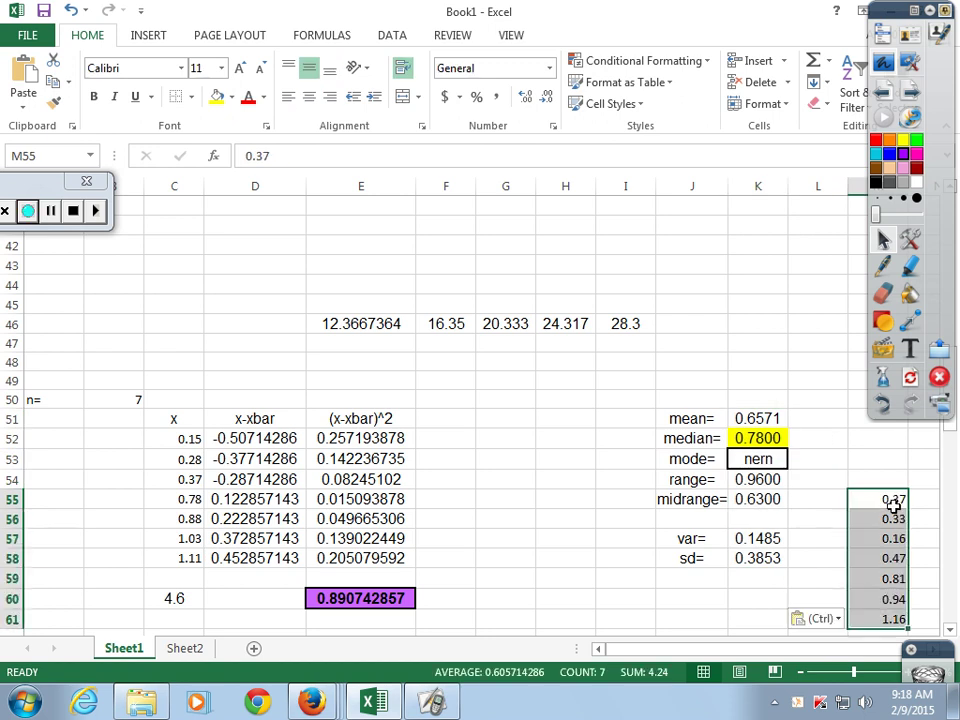
- Sort the pasted values in M55:M61 from smallest to largest and copy them
{"action": "left_click", "coordinate": [887, 497]}
{"action": "left_click_drag", "start_coordinate": [887, 497], "coordinate": [900, 614]}
{"action": "left_click", "coordinate": [390, 37]}
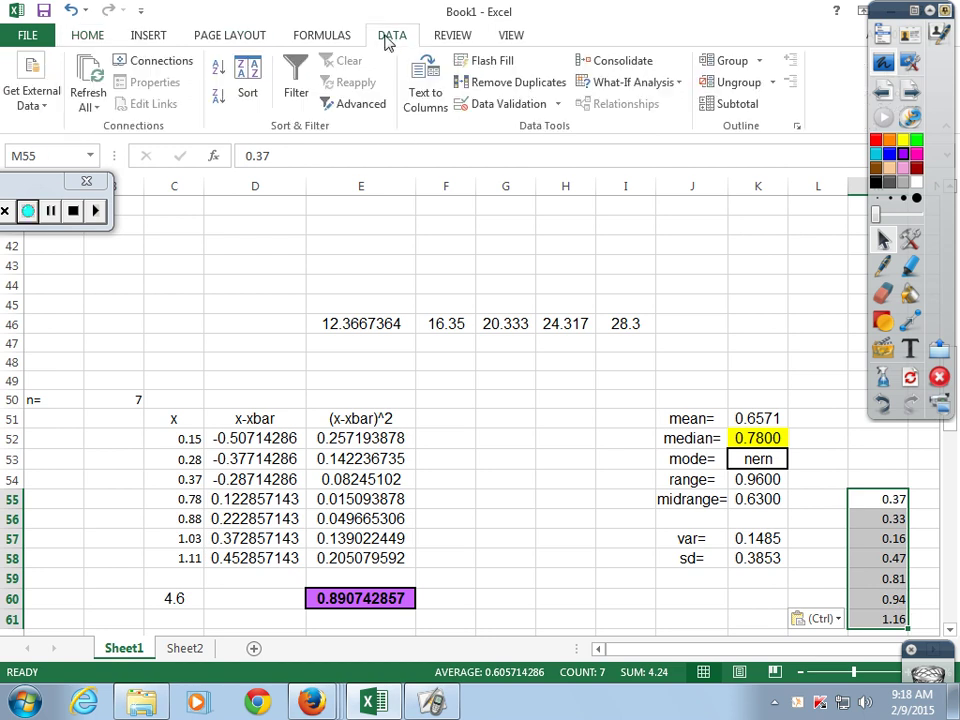
{"action": "left_click", "coordinate": [216, 72]}
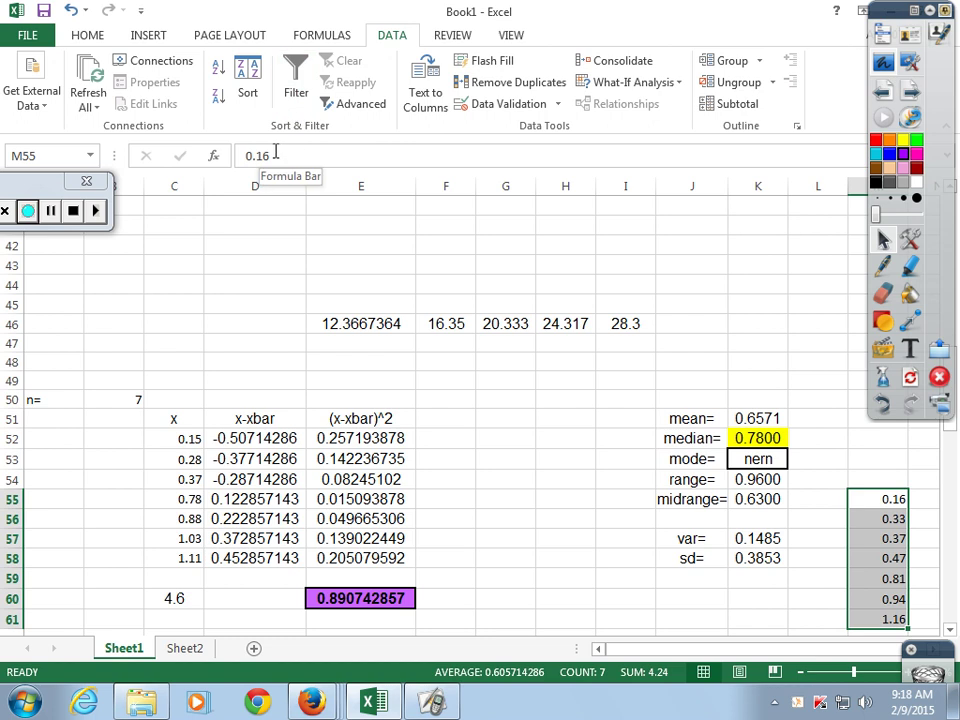
{"action": "key", "text": "ctrl+c"}
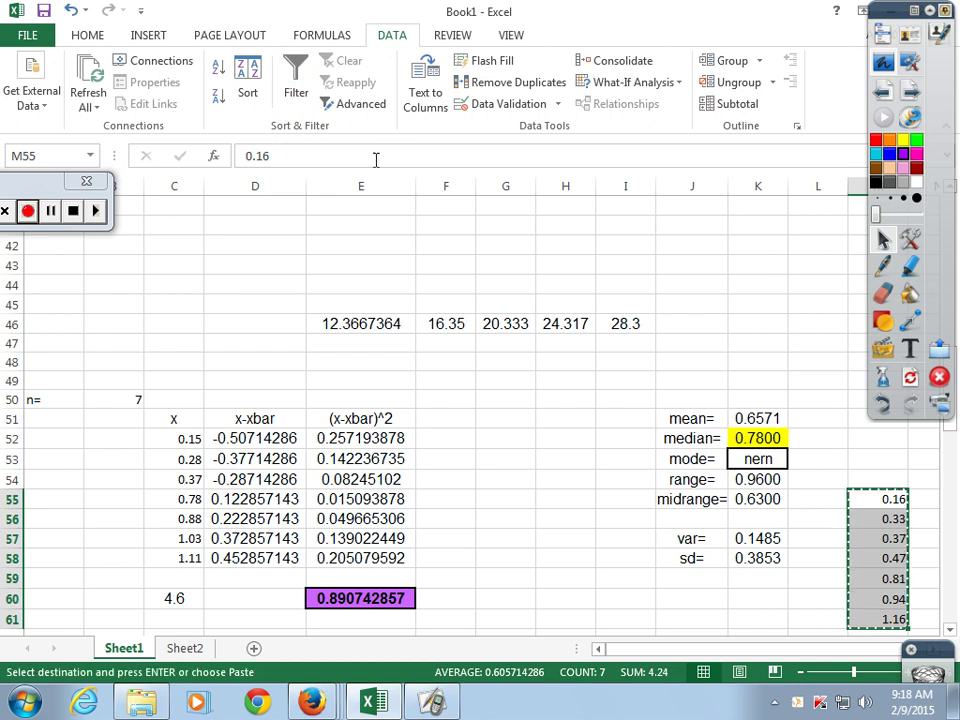
- Try to paste the sorted mercury values over the x column from C52 in Sheet1, and undo the paste
{"action": "left_click", "coordinate": [199, 441]}
{"action": "key", "text": "ctrl+v"}
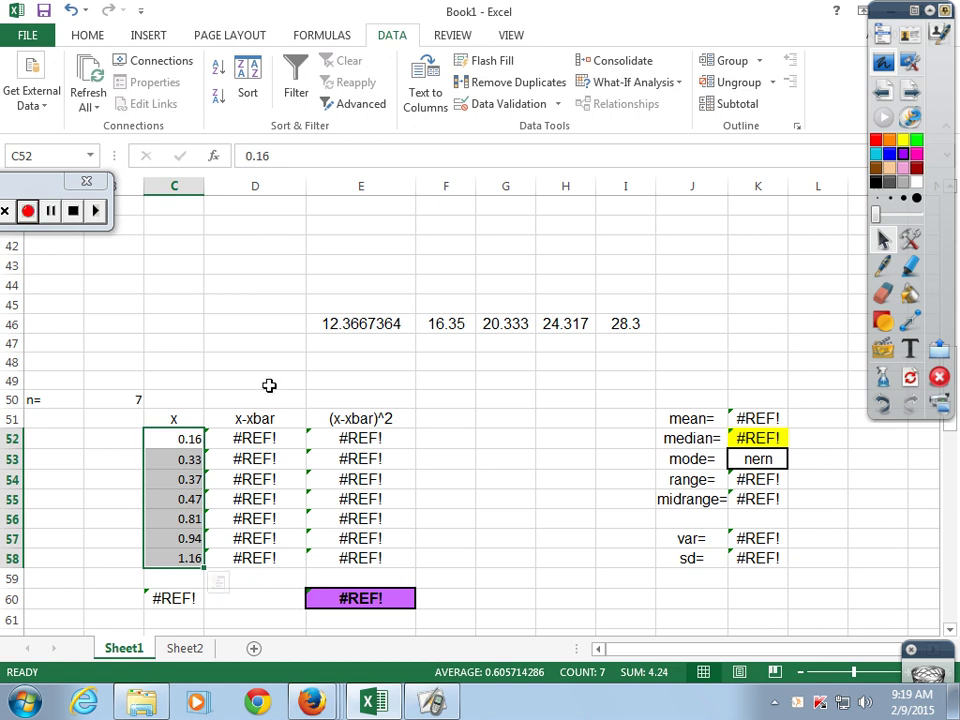
{"action": "left_click_drag", "start_coordinate": [179, 438], "coordinate": [186, 538]}
{"action": "scroll", "coordinate": [287, 319], "scroll_direction": "up", "scroll_amount": 3}
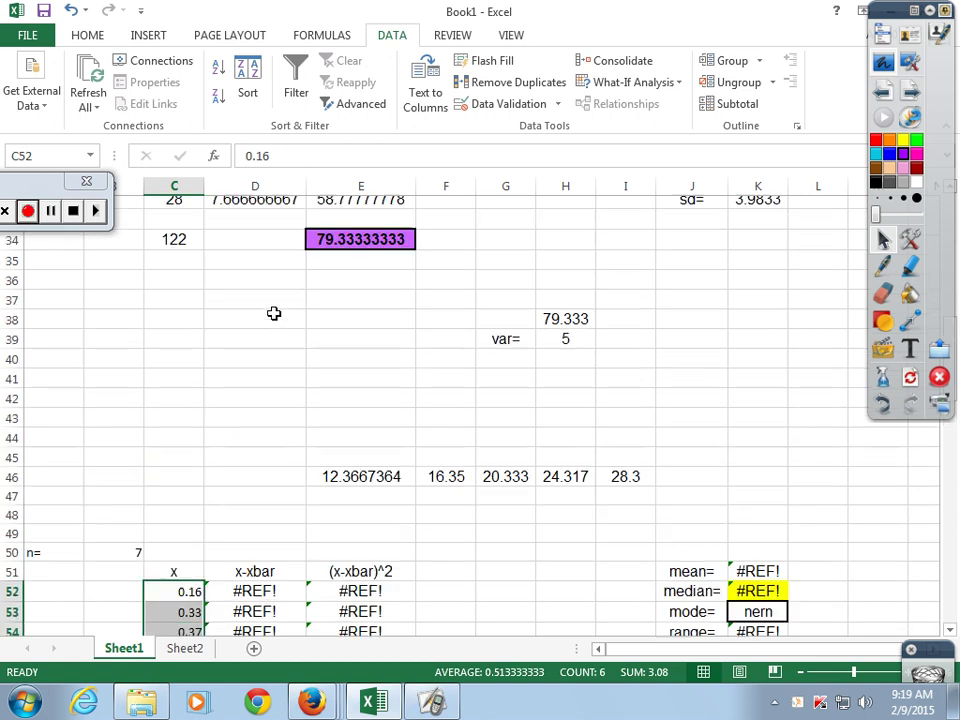
{"action": "scroll", "coordinate": [280, 315], "scroll_direction": "down", "scroll_amount": 2}
{"action": "scroll", "coordinate": [284, 303], "scroll_direction": "up", "scroll_amount": 3}
{"action": "scroll", "coordinate": [284, 303], "scroll_direction": "down", "scroll_amount": 5}
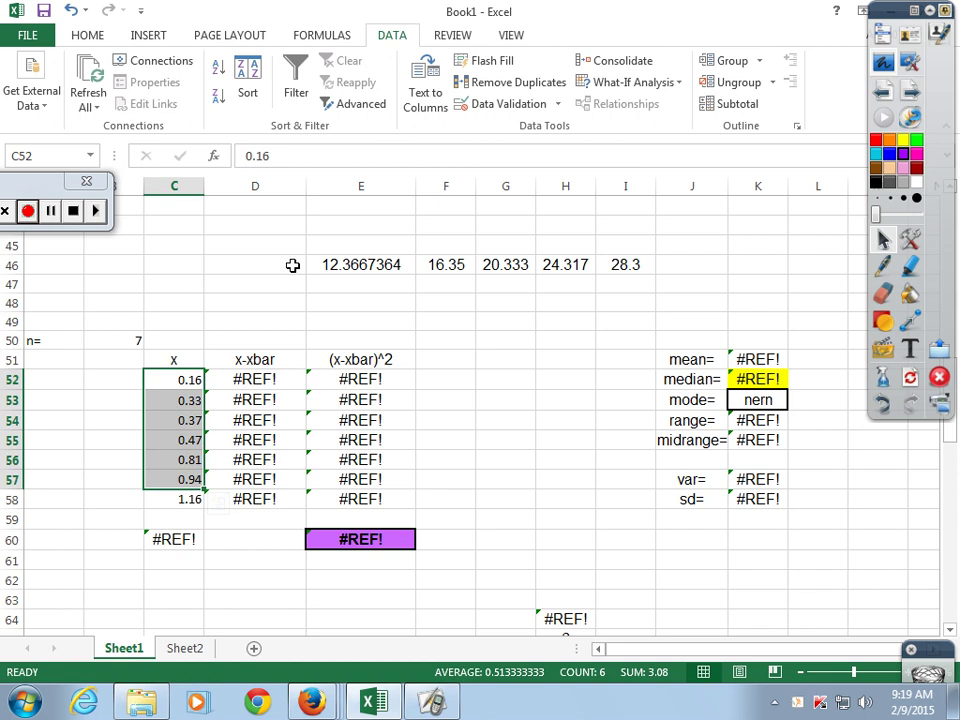
{"action": "scroll", "coordinate": [287, 260], "scroll_direction": "up", "scroll_amount": 1}
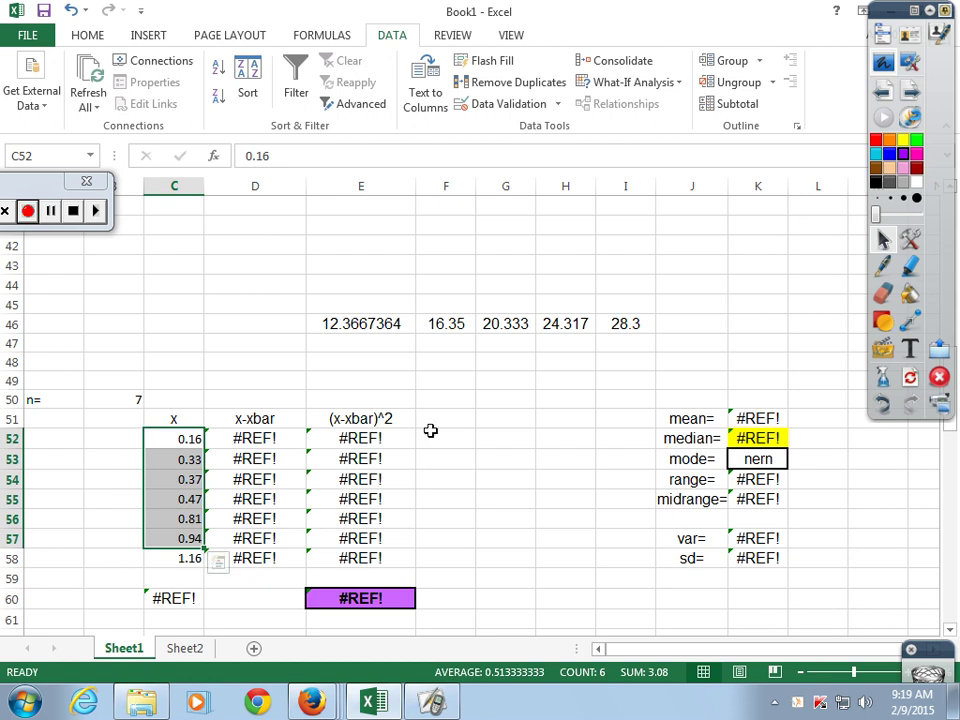
{"action": "mouse_move", "coordinate": [695, 560]}
{"action": "left_mouse_down"}
{"action": "mouse_move", "coordinate": [707, 568]}
{"action": "mouse_move", "coordinate": [705, 559]}
{"action": "left_mouse_up"}
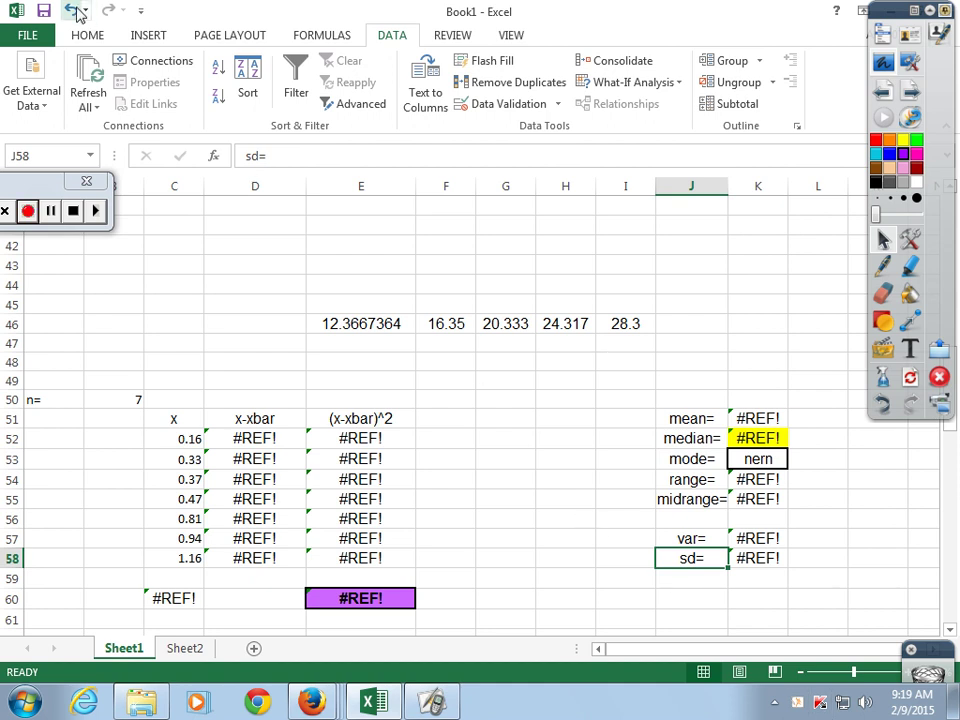
{"action": "left_click", "coordinate": [71, 10]}
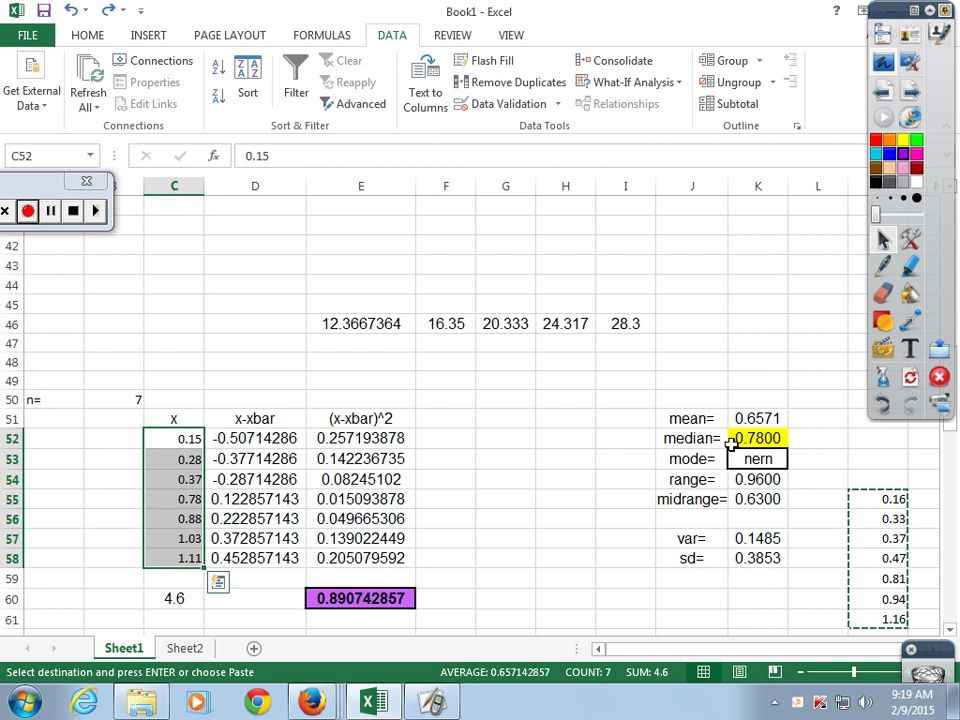
{"action": "left_click_drag", "start_coordinate": [735, 444], "coordinate": [736, 420]}
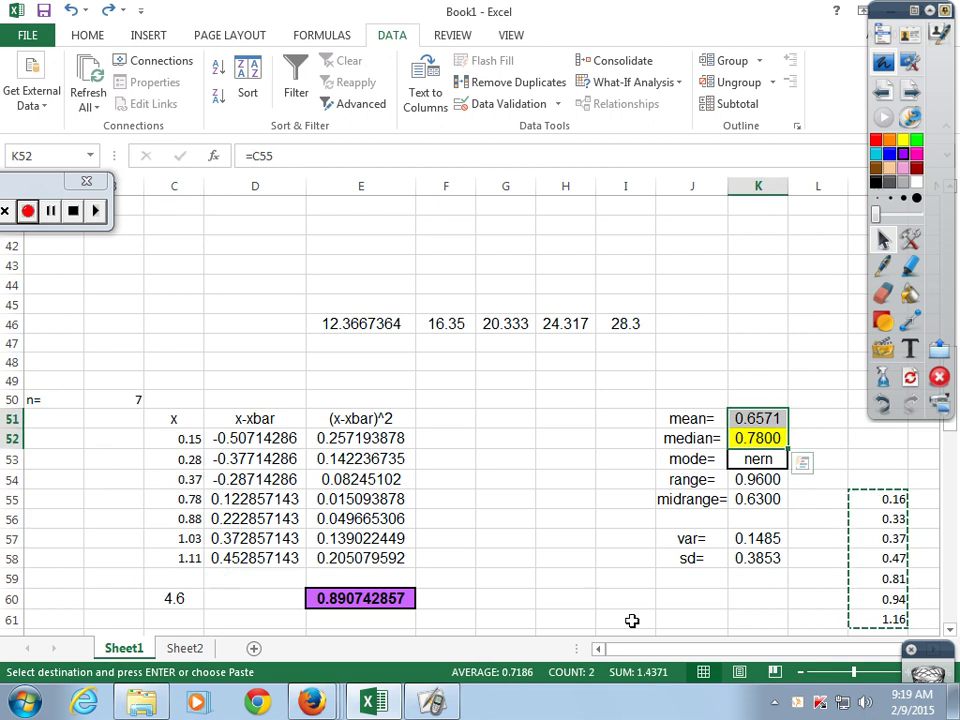
{"action": "scroll", "coordinate": [565, 600], "scroll_direction": "up", "scroll_amount": 4}
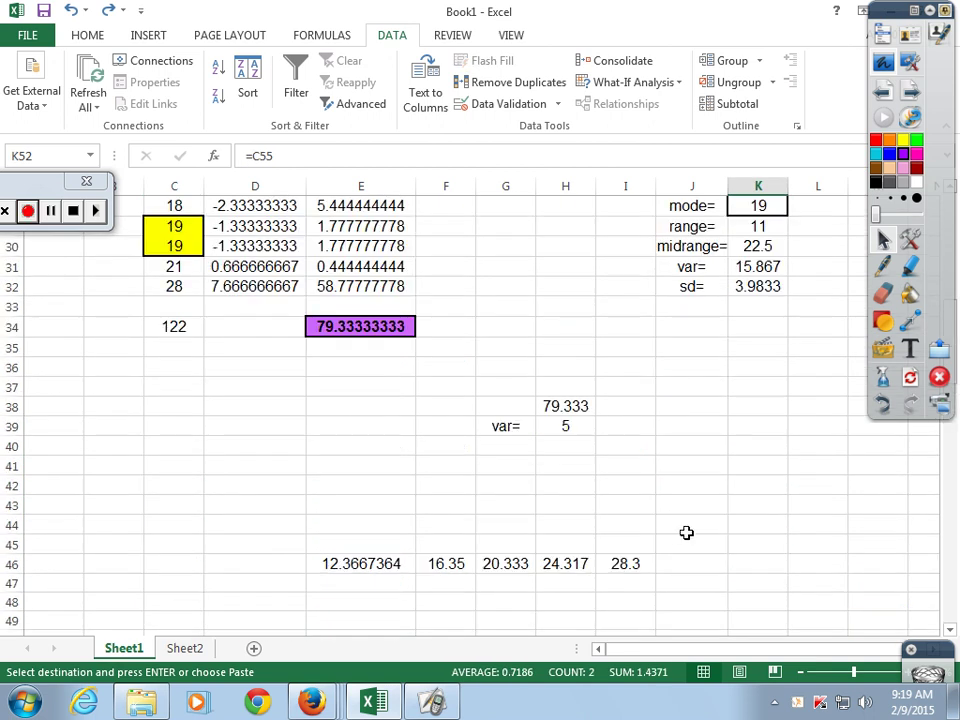
{"action": "scroll", "coordinate": [688, 530], "scroll_direction": "down", "scroll_amount": 2}
{"action": "scroll", "coordinate": [660, 484], "scroll_direction": "up", "scroll_amount": 1}
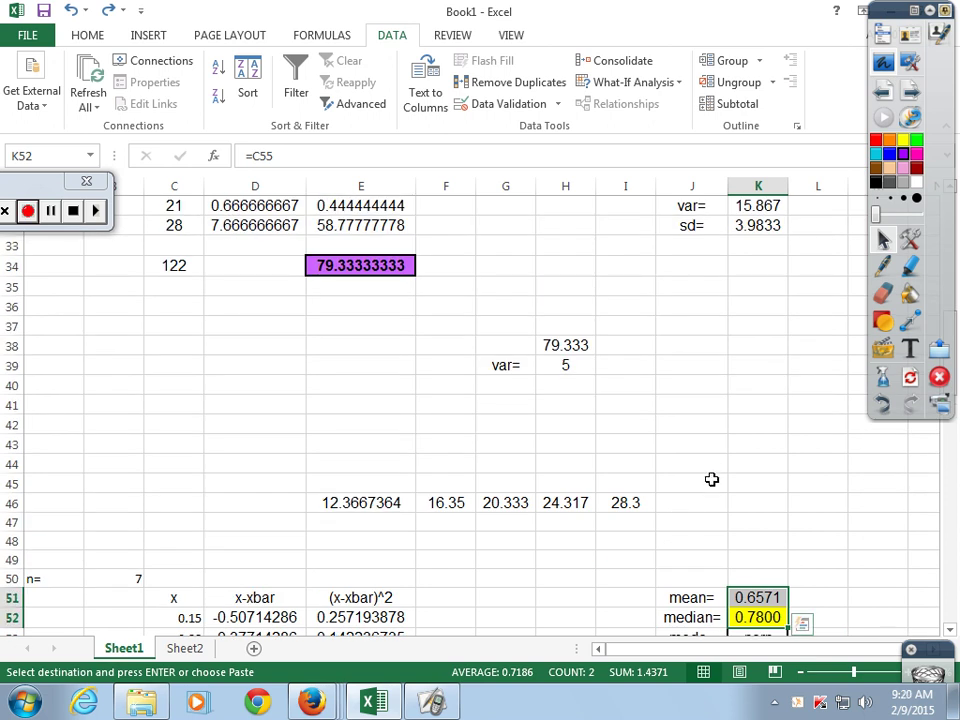
{"action": "scroll", "coordinate": [700, 482], "scroll_direction": "up", "scroll_amount": 4}
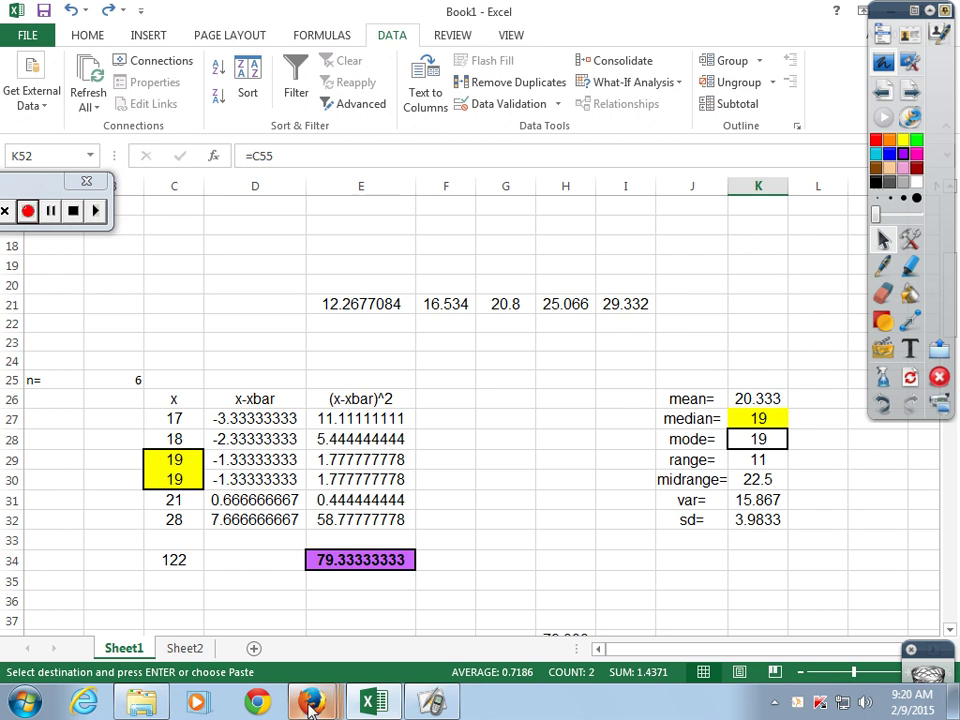
{"action": "mouse_move", "coordinate": [311, 706]}
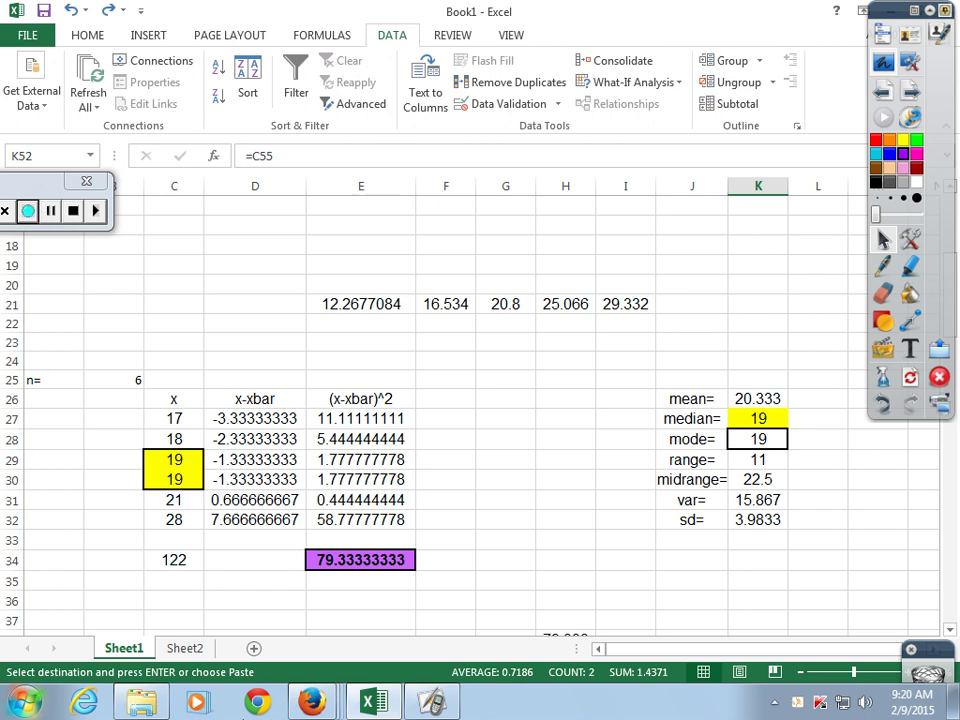
- Switch to ActivInspire and handwrite the underlined red heading "Unit I TEST" on a new flipchart page
{"action": "left_click", "coordinate": [906, 35]}
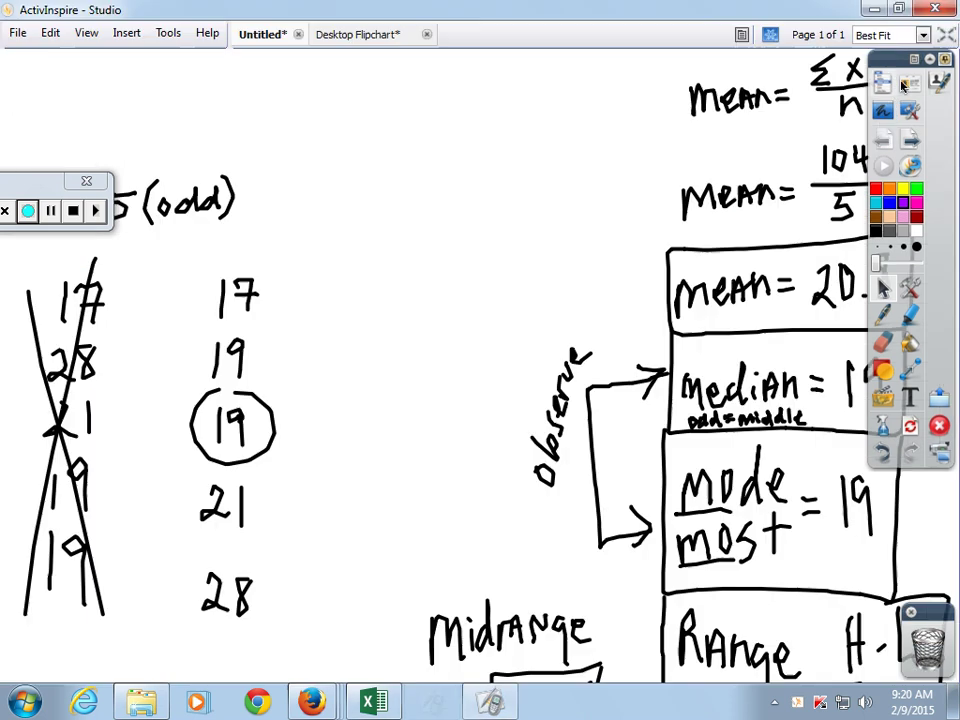
{"action": "left_click", "coordinate": [910, 141]}
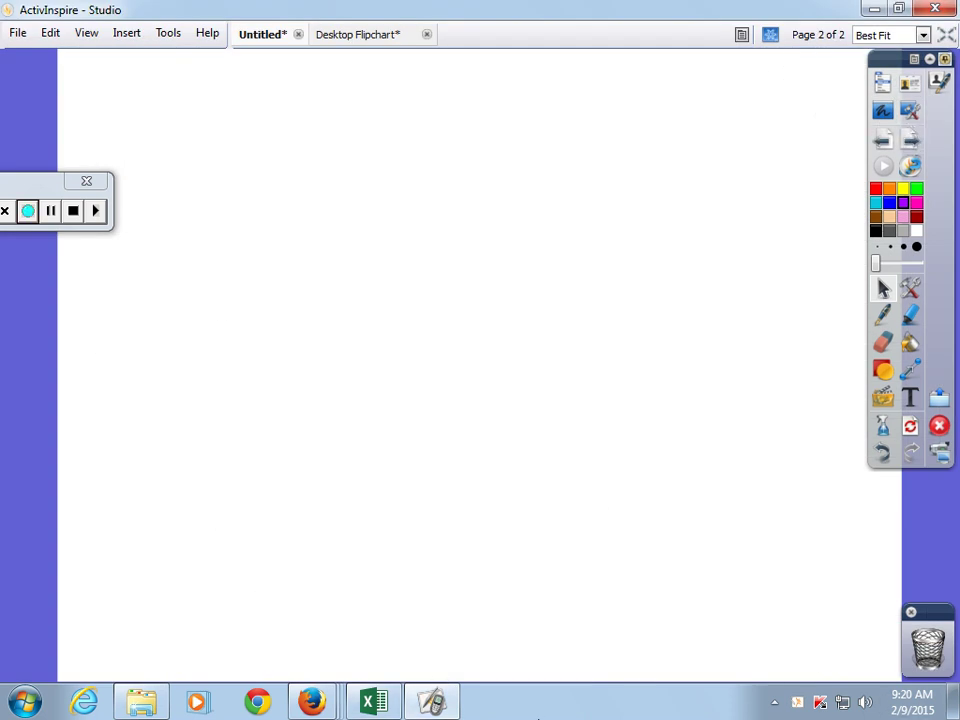
{"action": "left_click", "coordinate": [882, 316]}
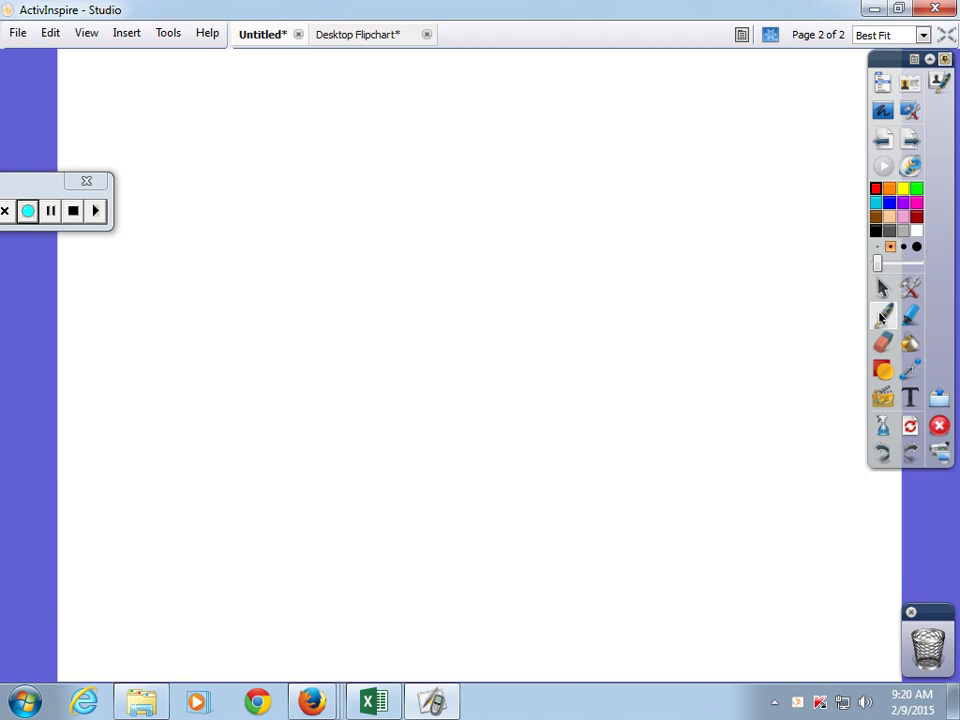
{"action": "left_click_drag", "start_coordinate": [304, 78], "coordinate": [336, 80]}
{"action": "mouse_move", "coordinate": [344, 128]}
{"action": "left_mouse_down"}
{"action": "mouse_move", "coordinate": [362, 100]}
{"action": "mouse_move", "coordinate": [468, 82]}
{"action": "left_mouse_up"}
{"action": "left_click_drag", "start_coordinate": [448, 84], "coordinate": [446, 120]}
{"action": "left_click_drag", "start_coordinate": [426, 121], "coordinate": [468, 119]}
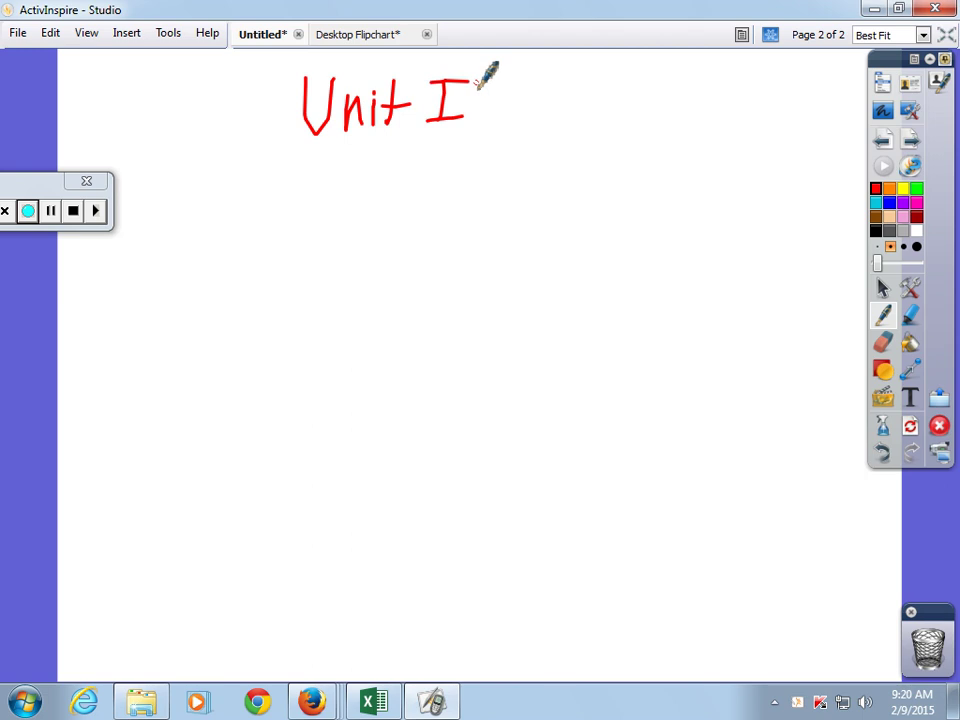
{"action": "left_click_drag", "start_coordinate": [502, 78], "coordinate": [508, 120]}
{"action": "left_click_drag", "start_coordinate": [472, 74], "coordinate": [522, 72]}
{"action": "mouse_move", "coordinate": [538, 72]}
{"action": "left_mouse_down"}
{"action": "mouse_move", "coordinate": [553, 119]}
{"action": "mouse_move", "coordinate": [562, 70]}
{"action": "left_mouse_up"}
{"action": "mouse_move", "coordinate": [540, 96]}
{"action": "left_mouse_down"}
{"action": "mouse_move", "coordinate": [556, 94]}
{"action": "mouse_move", "coordinate": [566, 116]}
{"action": "left_mouse_up"}
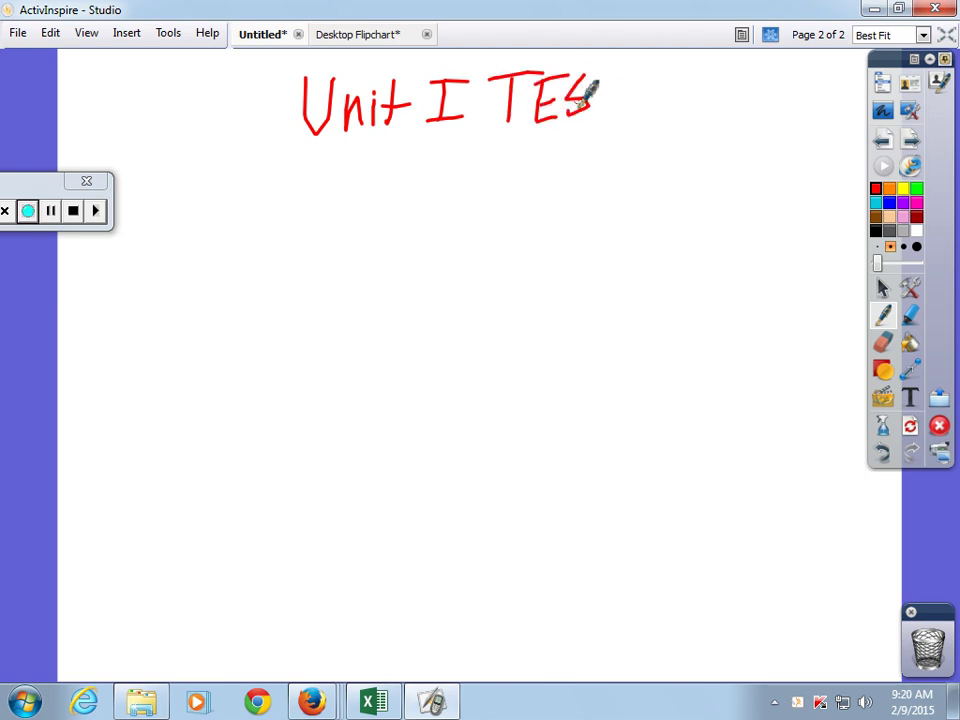
{"action": "left_click_drag", "start_coordinate": [612, 78], "coordinate": [608, 118]}
{"action": "left_click_drag", "start_coordinate": [572, 76], "coordinate": [640, 70]}
{"action": "left_click_drag", "start_coordinate": [284, 153], "coordinate": [648, 155]}
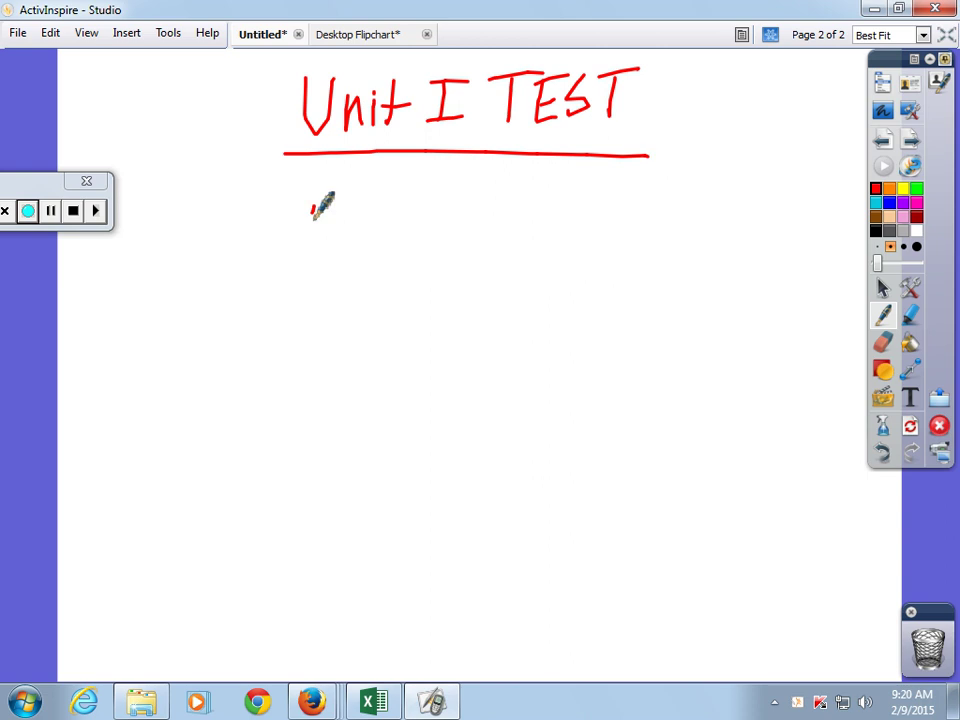
- Handwrite "80% - Chapter 3" in red below the Unit I TEST heading
{"action": "mouse_move", "coordinate": [312, 206]}
{"action": "left_mouse_down"}
{"action": "mouse_move", "coordinate": [303, 206]}
{"action": "mouse_move", "coordinate": [348, 218]}
{"action": "mouse_move", "coordinate": [352, 255]}
{"action": "mouse_move", "coordinate": [440, 232]}
{"action": "left_mouse_up"}
{"action": "mouse_move", "coordinate": [492, 205]}
{"action": "left_mouse_down"}
{"action": "mouse_move", "coordinate": [495, 258]}
{"action": "mouse_move", "coordinate": [529, 242]}
{"action": "mouse_move", "coordinate": [546, 260]}
{"action": "left_mouse_up"}
{"action": "mouse_move", "coordinate": [552, 262]}
{"action": "left_mouse_down"}
{"action": "mouse_move", "coordinate": [583, 240]}
{"action": "mouse_move", "coordinate": [578, 262]}
{"action": "left_mouse_up"}
{"action": "mouse_move", "coordinate": [586, 240]}
{"action": "left_mouse_down"}
{"action": "mouse_move", "coordinate": [620, 236]}
{"action": "mouse_move", "coordinate": [658, 248]}
{"action": "mouse_move", "coordinate": [685, 230]}
{"action": "mouse_move", "coordinate": [745, 232]}
{"action": "mouse_move", "coordinate": [717, 248]}
{"action": "left_mouse_up"}
{"action": "left_click", "coordinate": [660, 245]}
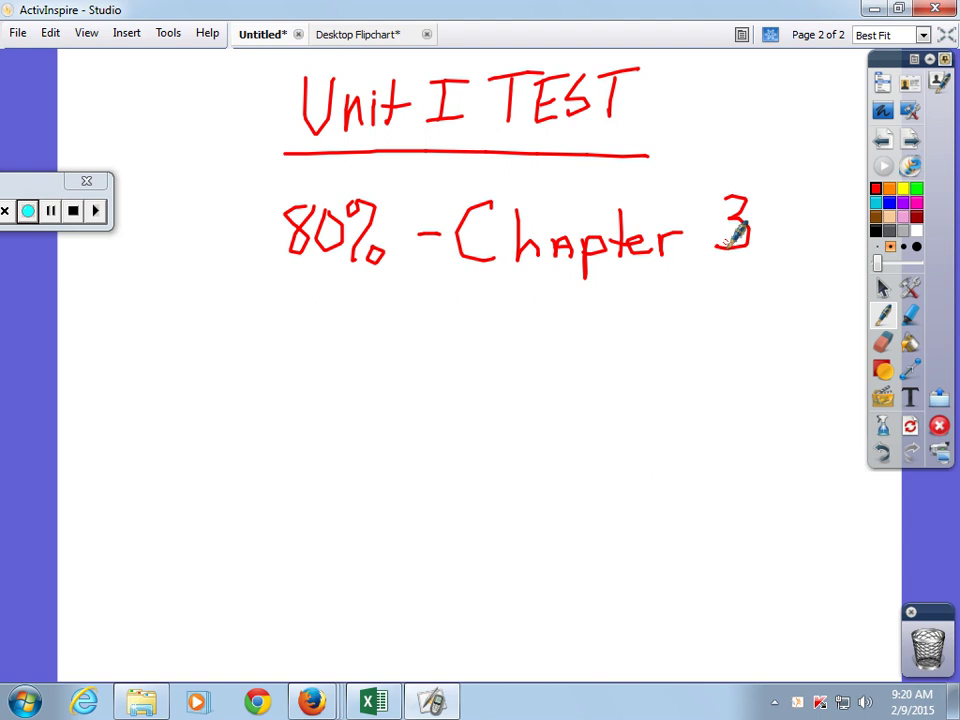
- Handwrite "20% - Chapter 1+2" in the lower part of the flipchart page
{"action": "mouse_move", "coordinate": [274, 484]}
{"action": "left_mouse_down"}
{"action": "mouse_move", "coordinate": [300, 480]}
{"action": "mouse_move", "coordinate": [305, 512]}
{"action": "left_mouse_up"}
{"action": "mouse_move", "coordinate": [312, 478]}
{"action": "left_mouse_down"}
{"action": "mouse_move", "coordinate": [315, 510]}
{"action": "mouse_move", "coordinate": [334, 498]}
{"action": "mouse_move", "coordinate": [362, 537]}
{"action": "mouse_move", "coordinate": [447, 529]}
{"action": "left_mouse_up"}
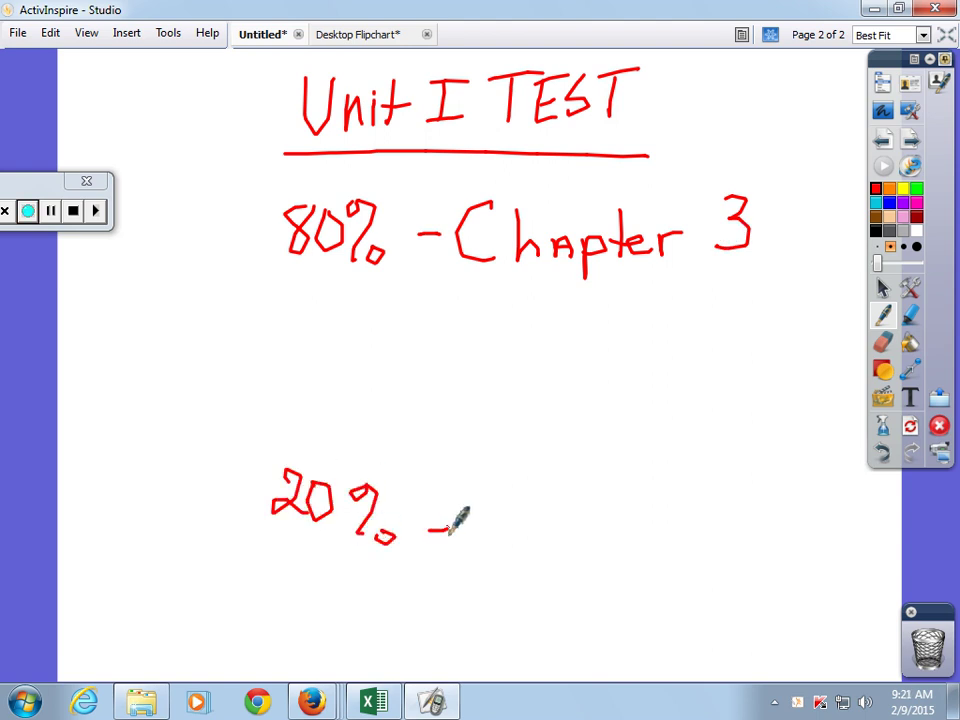
{"action": "mouse_move", "coordinate": [507, 516]}
{"action": "left_mouse_down"}
{"action": "mouse_move", "coordinate": [500, 551]}
{"action": "mouse_move", "coordinate": [536, 531]}
{"action": "mouse_move", "coordinate": [566, 531]}
{"action": "mouse_move", "coordinate": [579, 553]}
{"action": "mouse_move", "coordinate": [612, 552]}
{"action": "mouse_move", "coordinate": [628, 532]}
{"action": "mouse_move", "coordinate": [665, 545]}
{"action": "mouse_move", "coordinate": [690, 576]}
{"action": "left_mouse_up"}
{"action": "mouse_move", "coordinate": [714, 530]}
{"action": "left_mouse_down"}
{"action": "mouse_move", "coordinate": [713, 575]}
{"action": "mouse_move", "coordinate": [738, 552]}
{"action": "mouse_move", "coordinate": [802, 578]}
{"action": "left_mouse_up"}
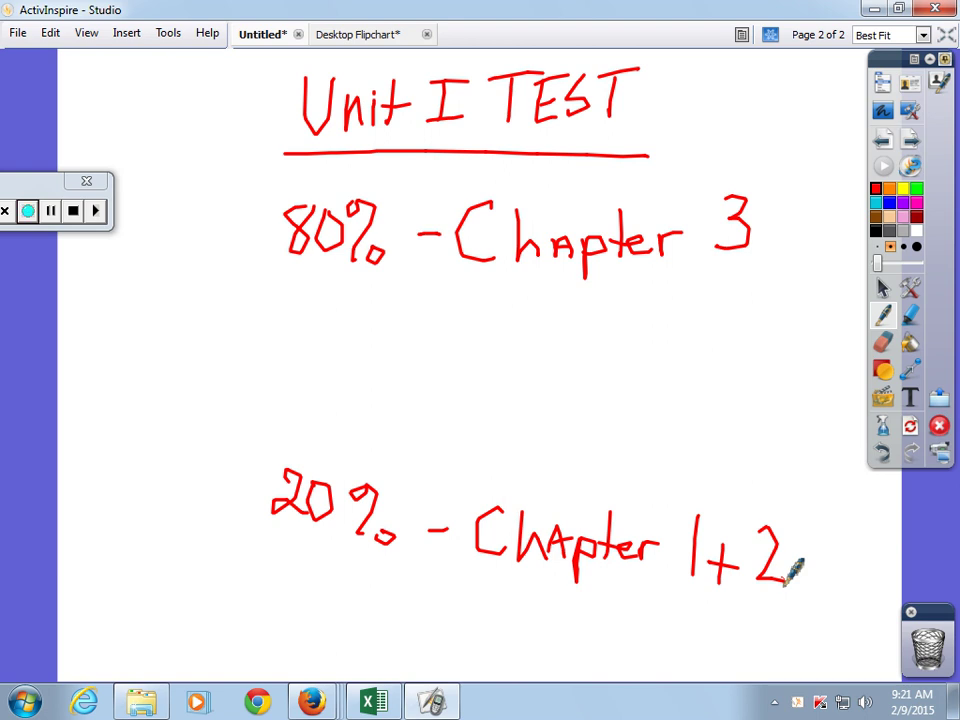
- Draw an arrow from the 80% and handwrite "Listed Data" in quotation marks beneath the Chapter 3 line
{"action": "left_click_drag", "start_coordinate": [336, 262], "coordinate": [398, 300]}
{"action": "mouse_move", "coordinate": [390, 285]}
{"action": "left_mouse_down"}
{"action": "mouse_move", "coordinate": [378, 302]}
{"action": "mouse_move", "coordinate": [488, 318]}
{"action": "left_mouse_up"}
{"action": "left_click_drag", "start_coordinate": [480, 305], "coordinate": [515, 316]}
{"action": "mouse_move", "coordinate": [531, 296]}
{"action": "left_mouse_down"}
{"action": "mouse_move", "coordinate": [524, 316]}
{"action": "mouse_move", "coordinate": [566, 316]}
{"action": "mouse_move", "coordinate": [584, 296]}
{"action": "mouse_move", "coordinate": [598, 318]}
{"action": "mouse_move", "coordinate": [618, 318]}
{"action": "mouse_move", "coordinate": [635, 298]}
{"action": "left_mouse_up"}
{"action": "left_click_drag", "start_coordinate": [644, 290], "coordinate": [643, 298]}
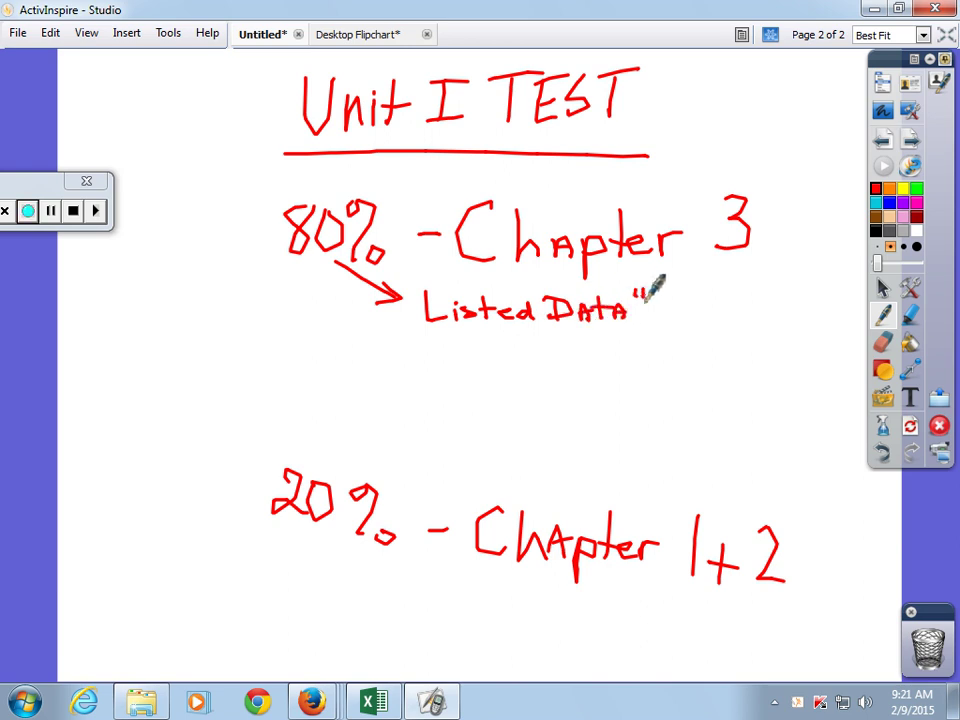
{"action": "left_click_drag", "start_coordinate": [411, 279], "coordinate": [410, 288]}
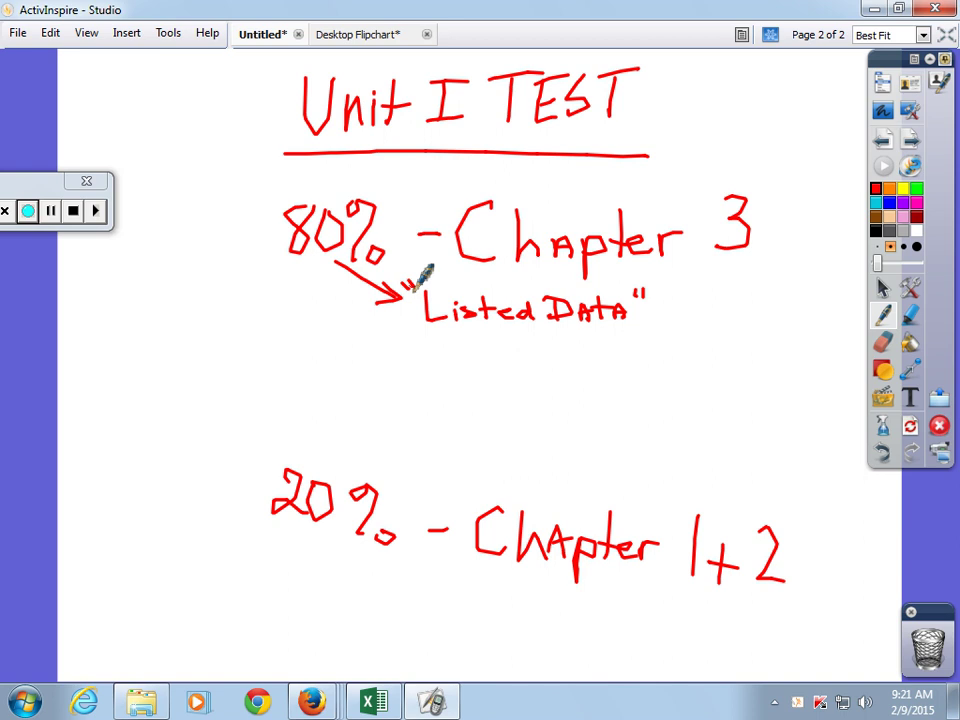
- Handwrite "Freq. Dist" in quotation marks under the Listed Data note
{"action": "mouse_move", "coordinate": [431, 368]}
{"action": "left_mouse_down"}
{"action": "mouse_move", "coordinate": [450, 340]}
{"action": "mouse_move", "coordinate": [446, 354]}
{"action": "mouse_move", "coordinate": [472, 352]}
{"action": "left_mouse_up"}
{"action": "left_click_drag", "start_coordinate": [478, 362], "coordinate": [516, 376]}
{"action": "left_click", "coordinate": [529, 366]}
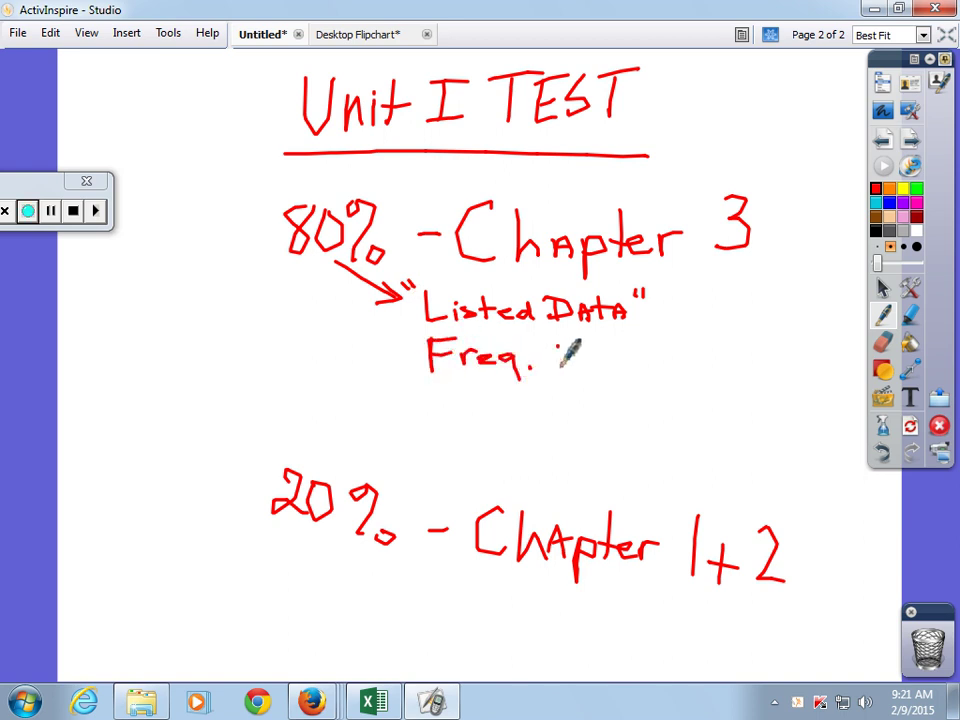
{"action": "left_click_drag", "start_coordinate": [556, 342], "coordinate": [558, 368]}
{"action": "mouse_move", "coordinate": [592, 346]}
{"action": "left_mouse_down"}
{"action": "mouse_move", "coordinate": [592, 366]}
{"action": "mouse_move", "coordinate": [574, 368]}
{"action": "mouse_move", "coordinate": [612, 368]}
{"action": "left_mouse_up"}
{"action": "left_click_drag", "start_coordinate": [600, 352], "coordinate": [639, 350]}
{"action": "left_click_drag", "start_coordinate": [648, 340], "coordinate": [647, 349]}
{"action": "left_click_drag", "start_coordinate": [408, 330], "coordinate": [419, 337]}
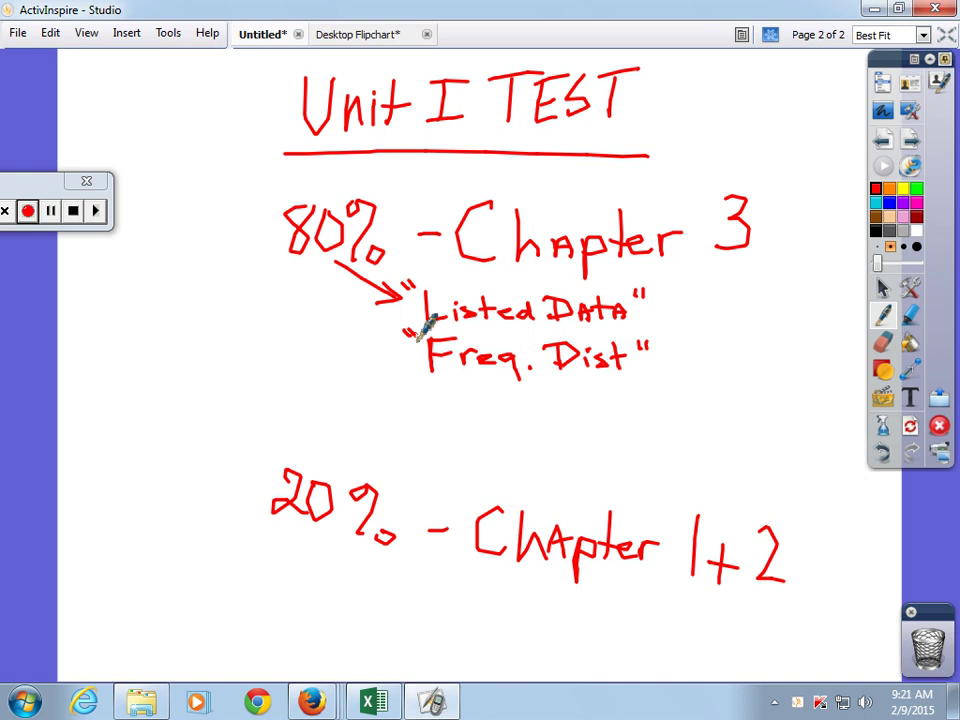
- Draw a large curly brace beside both percentage lines and handwrite "10" and "2 - Chap 1+2" outside it
{"action": "mouse_move", "coordinate": [282, 188]}
{"action": "left_mouse_down"}
{"action": "mouse_move", "coordinate": [210, 326]}
{"action": "mouse_move", "coordinate": [272, 617]}
{"action": "left_mouse_up"}
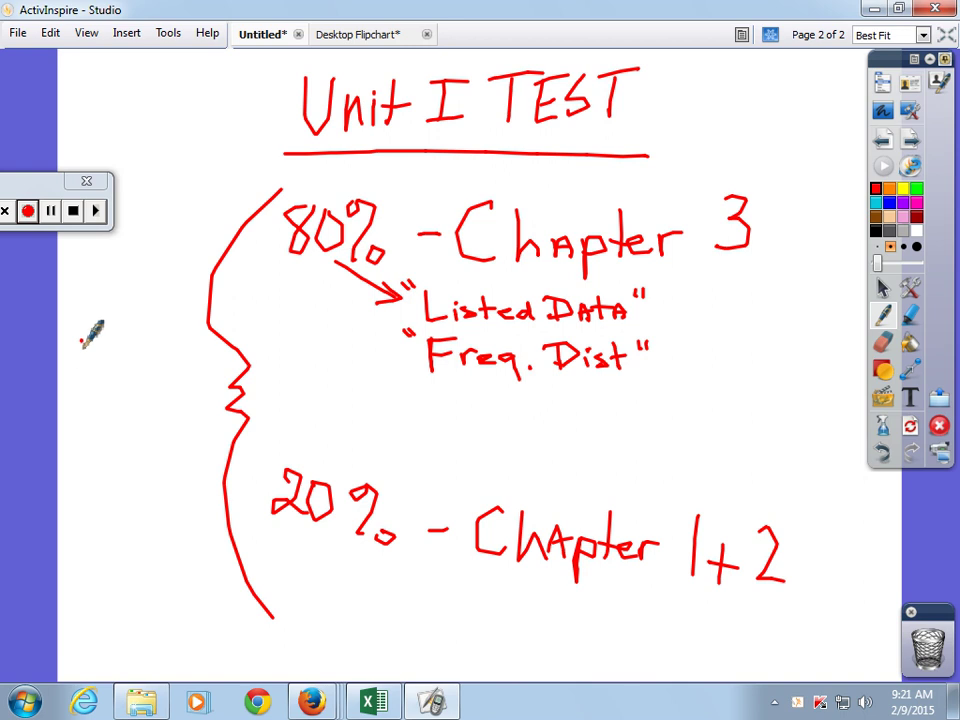
{"action": "mouse_move", "coordinate": [83, 340]}
{"action": "left_mouse_down"}
{"action": "mouse_move", "coordinate": [83, 382]}
{"action": "mouse_move", "coordinate": [114, 344]}
{"action": "left_mouse_up"}
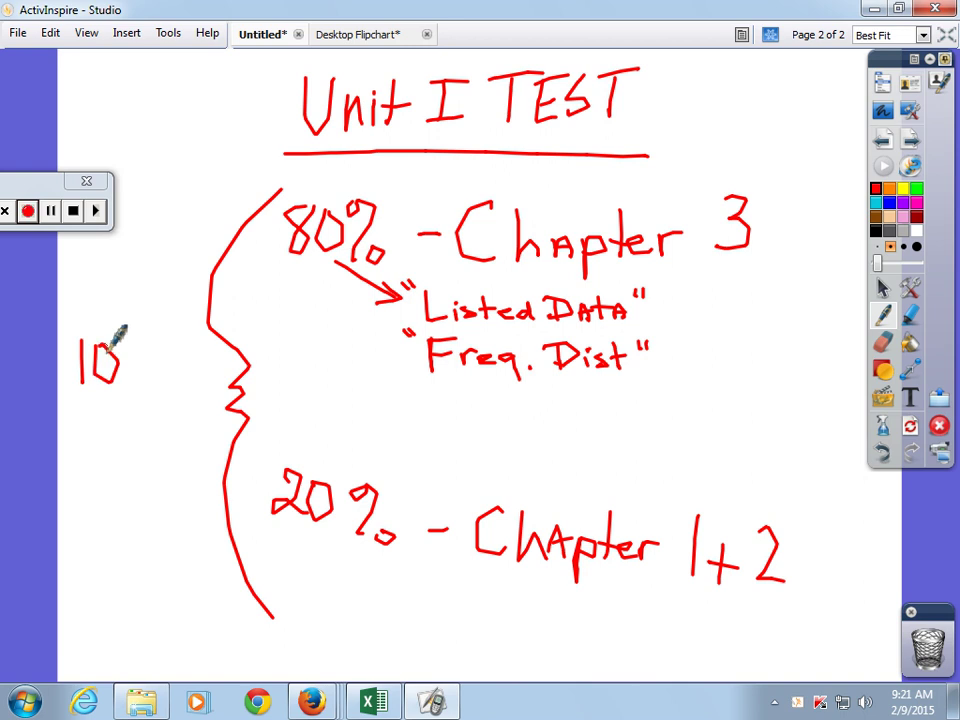
{"action": "mouse_move", "coordinate": [66, 413]}
{"action": "left_mouse_down"}
{"action": "mouse_move", "coordinate": [82, 431]}
{"action": "mouse_move", "coordinate": [108, 422]}
{"action": "mouse_move", "coordinate": [183, 428]}
{"action": "mouse_move", "coordinate": [142, 463]}
{"action": "mouse_move", "coordinate": [162, 456]}
{"action": "left_mouse_up"}
{"action": "mouse_move", "coordinate": [154, 449]}
{"action": "left_mouse_down"}
{"action": "mouse_move", "coordinate": [154, 466]}
{"action": "mouse_move", "coordinate": [185, 464]}
{"action": "left_mouse_up"}
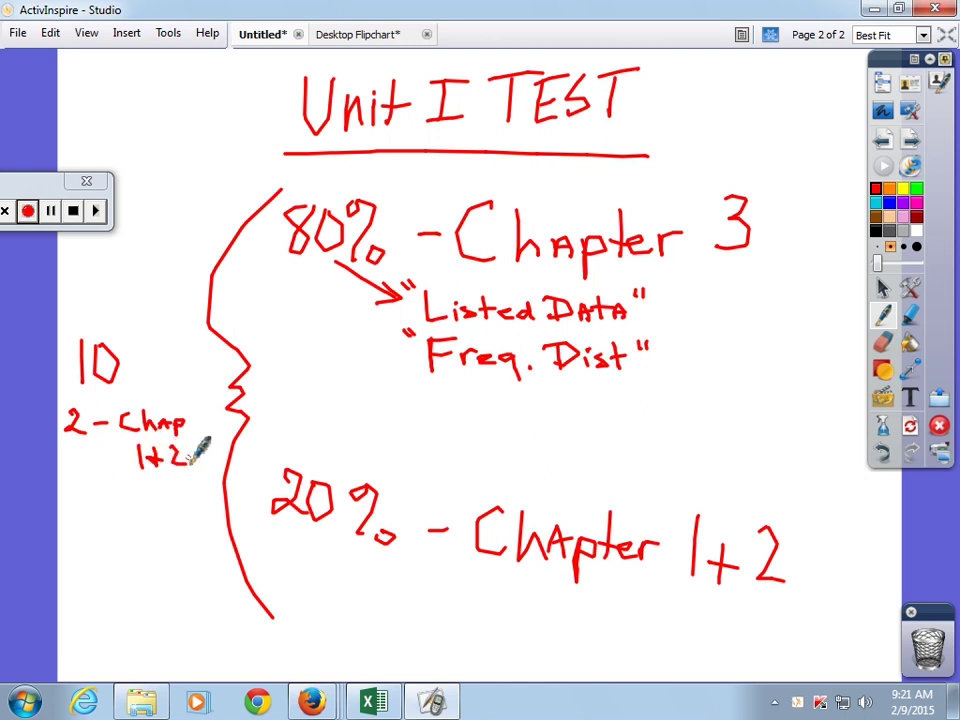
- Handwrite "8 - Chapter 3" below the "2 - Chap 1+2" note, with "6 - LD+FD" underneath
{"action": "mouse_move", "coordinate": [81, 516]}
{"action": "left_mouse_down"}
{"action": "mouse_move", "coordinate": [128, 546]}
{"action": "mouse_move", "coordinate": [172, 535]}
{"action": "mouse_move", "coordinate": [181, 545]}
{"action": "left_mouse_up"}
{"action": "mouse_move", "coordinate": [174, 529]}
{"action": "left_mouse_down"}
{"action": "mouse_move", "coordinate": [189, 528]}
{"action": "mouse_move", "coordinate": [198, 544]}
{"action": "left_mouse_up"}
{"action": "left_click_drag", "start_coordinate": [201, 544], "coordinate": [212, 533]}
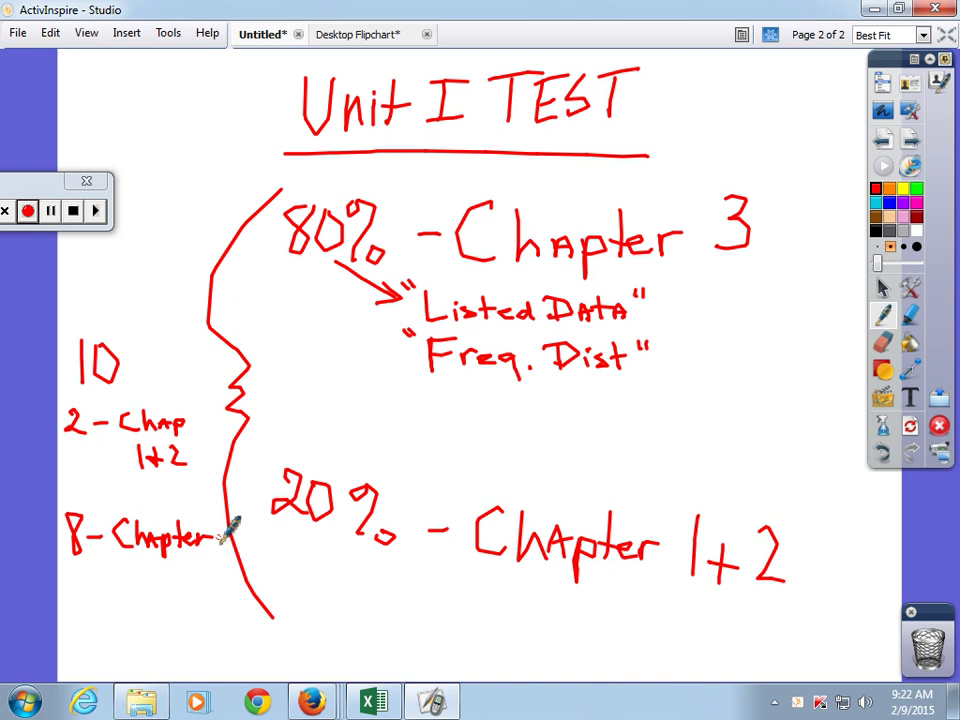
{"action": "left_click_drag", "start_coordinate": [188, 557], "coordinate": [192, 580]}
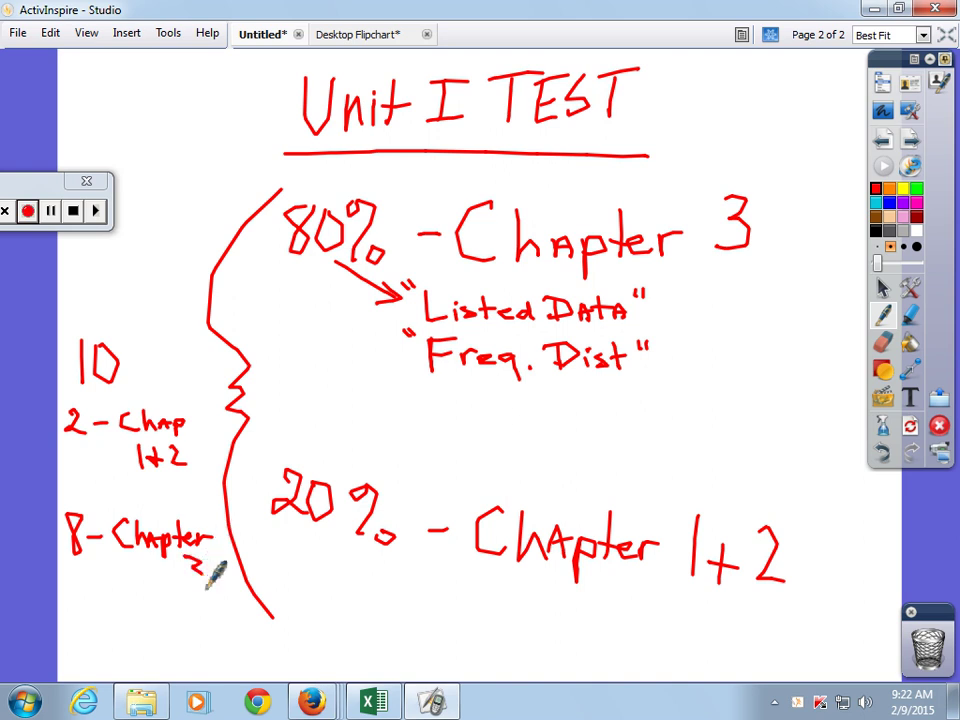
{"action": "mouse_move", "coordinate": [124, 605]}
{"action": "left_mouse_down"}
{"action": "mouse_move", "coordinate": [128, 628]}
{"action": "mouse_move", "coordinate": [163, 643]}
{"action": "mouse_move", "coordinate": [218, 631]}
{"action": "mouse_move", "coordinate": [210, 646]}
{"action": "mouse_move", "coordinate": [242, 622]}
{"action": "left_mouse_up"}
{"action": "mouse_move", "coordinate": [222, 634]}
{"action": "left_mouse_down"}
{"action": "mouse_move", "coordinate": [236, 633]}
{"action": "mouse_move", "coordinate": [244, 651]}
{"action": "left_mouse_up"}
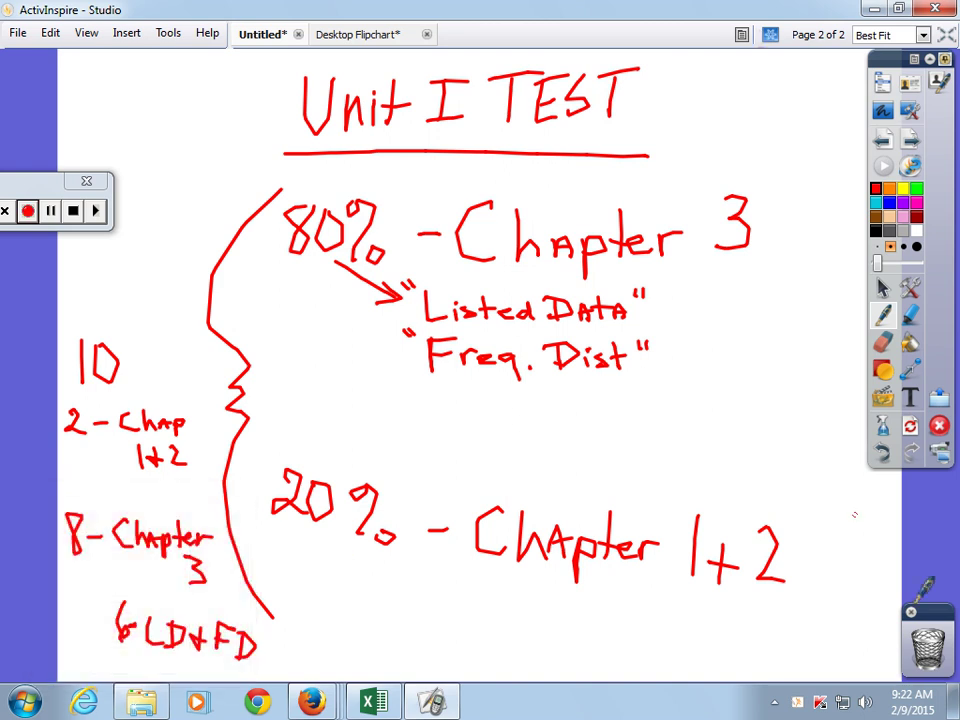
- Add a blank flipchart page, and switch to Firefox to open the multimedia eText for Section 3.4
{"action": "left_click", "coordinate": [910, 145]}
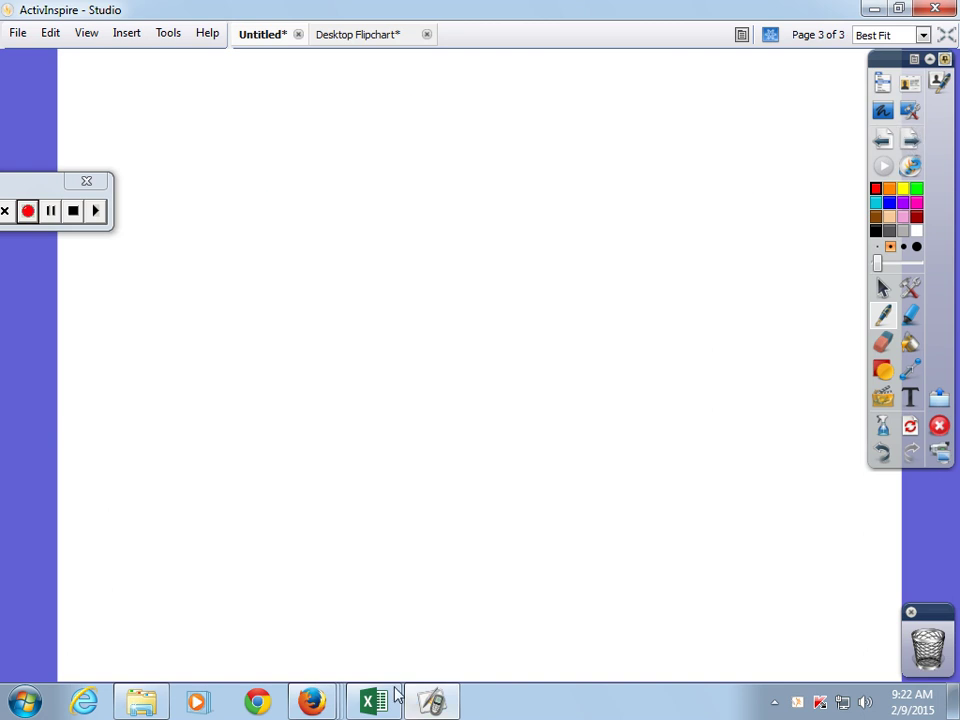
{"action": "mouse_move", "coordinate": [327, 702]}
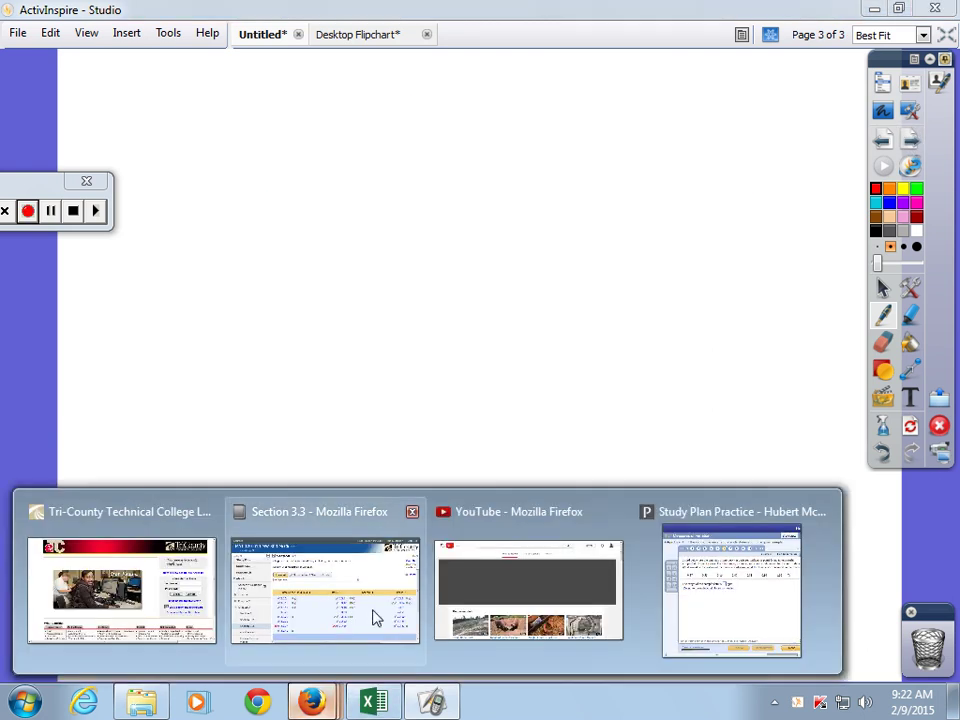
{"action": "left_click", "coordinate": [338, 612]}
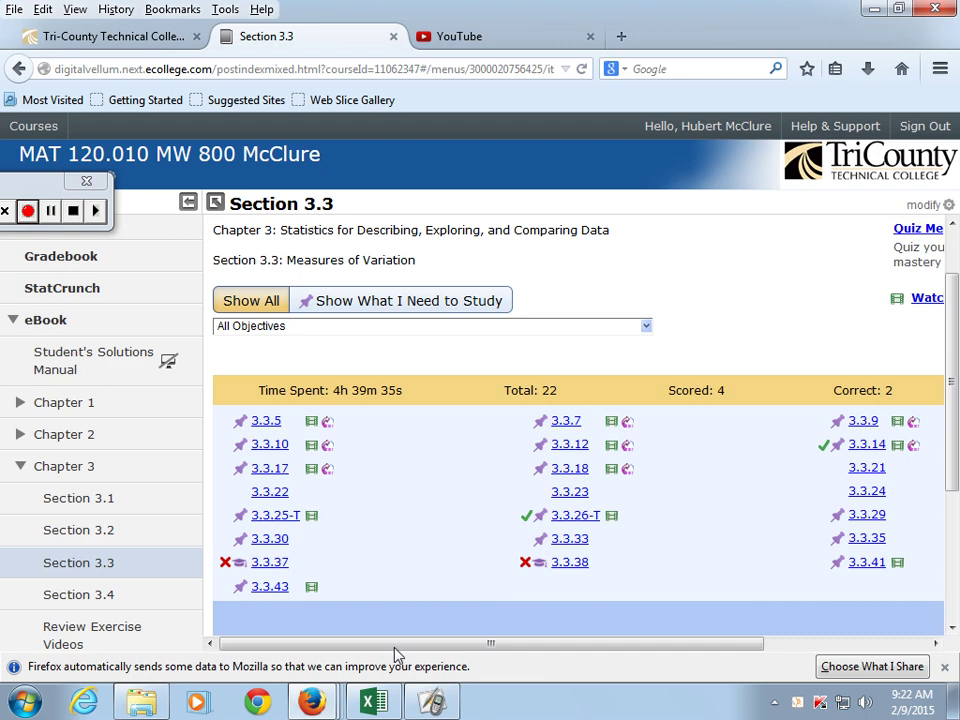
{"action": "left_click", "coordinate": [103, 599]}
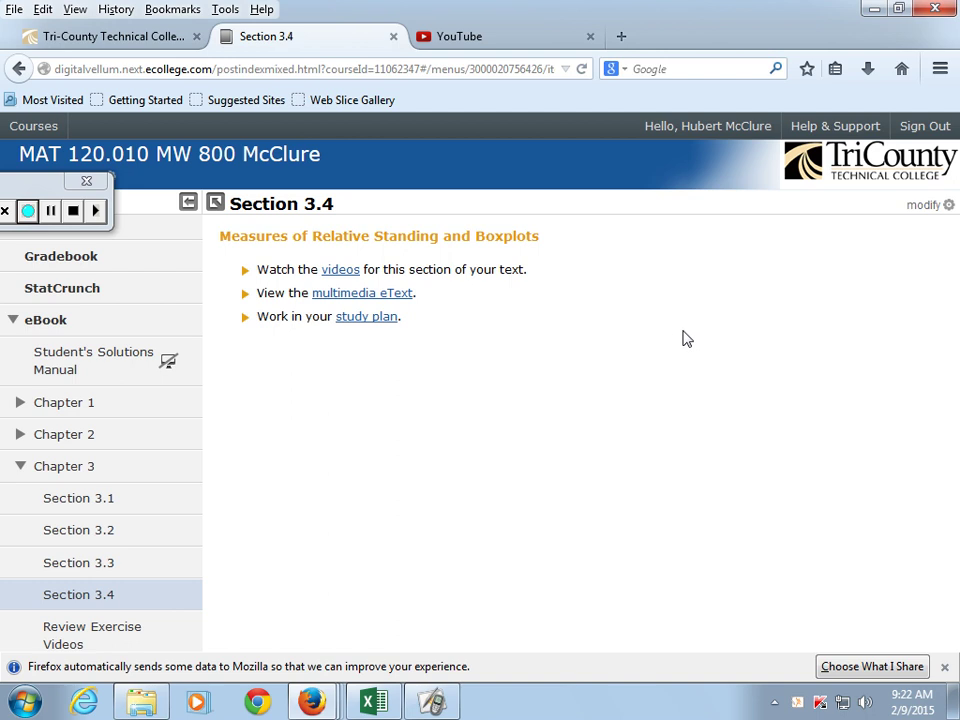
{"action": "left_click", "coordinate": [370, 302]}
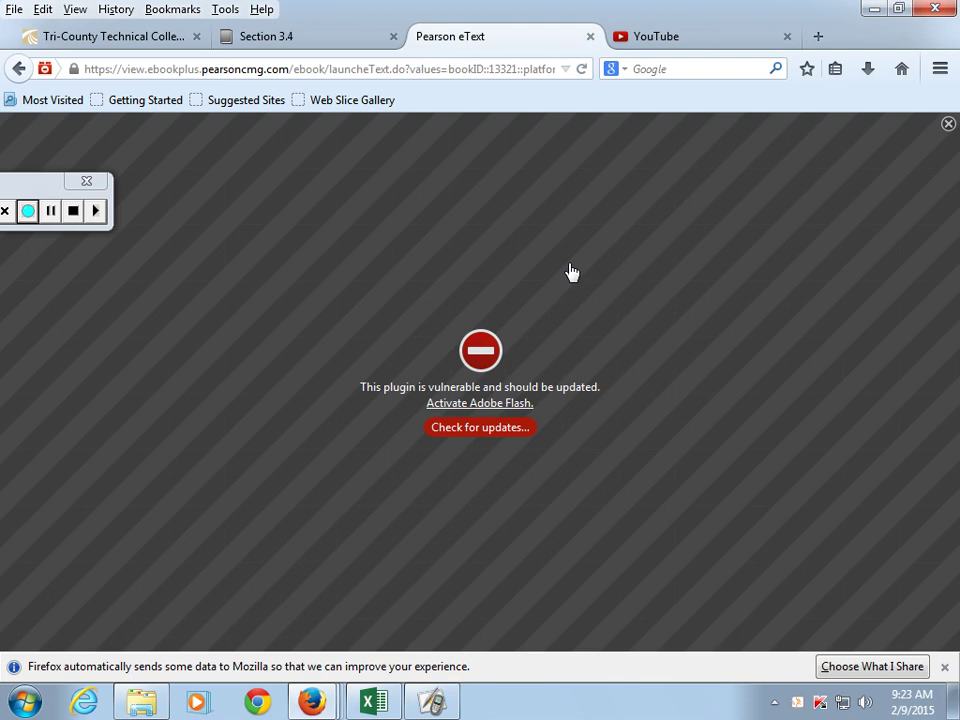
{"action": "left_click", "coordinate": [266, 197]}
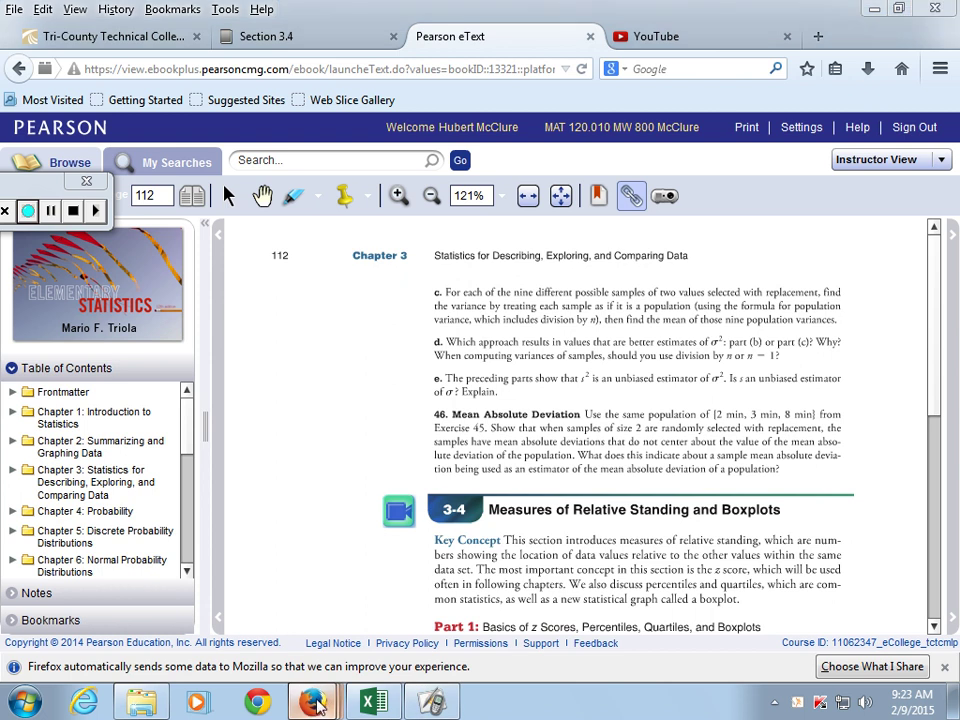
- Switch to the Tri-County Technical College login page in Firefox
{"action": "mouse_move", "coordinate": [312, 703]}
{"action": "left_click", "coordinate": [146, 602]}
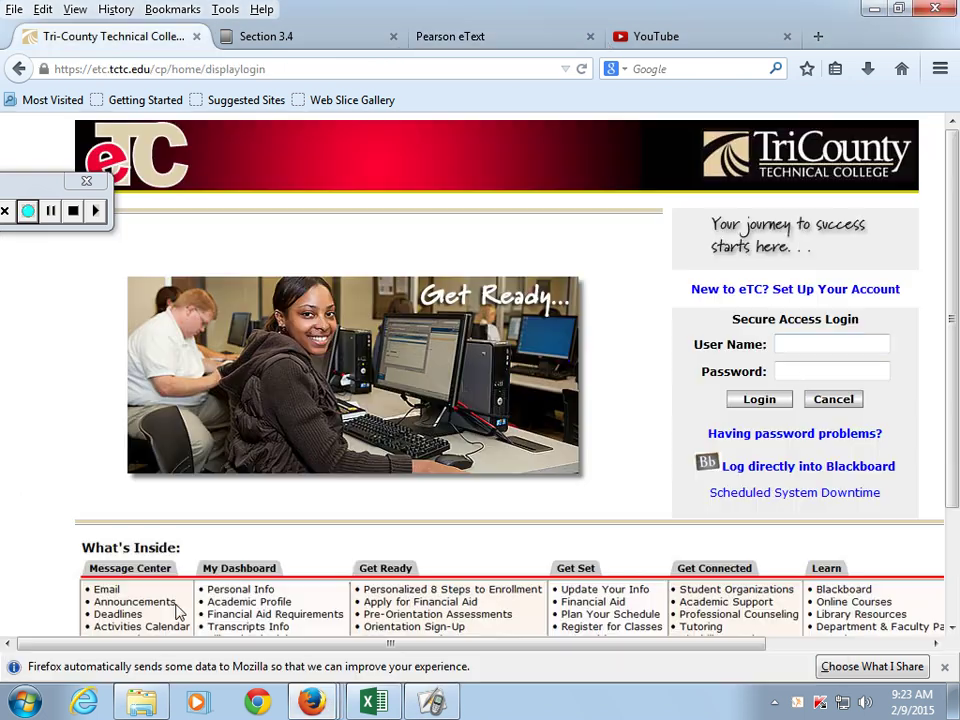